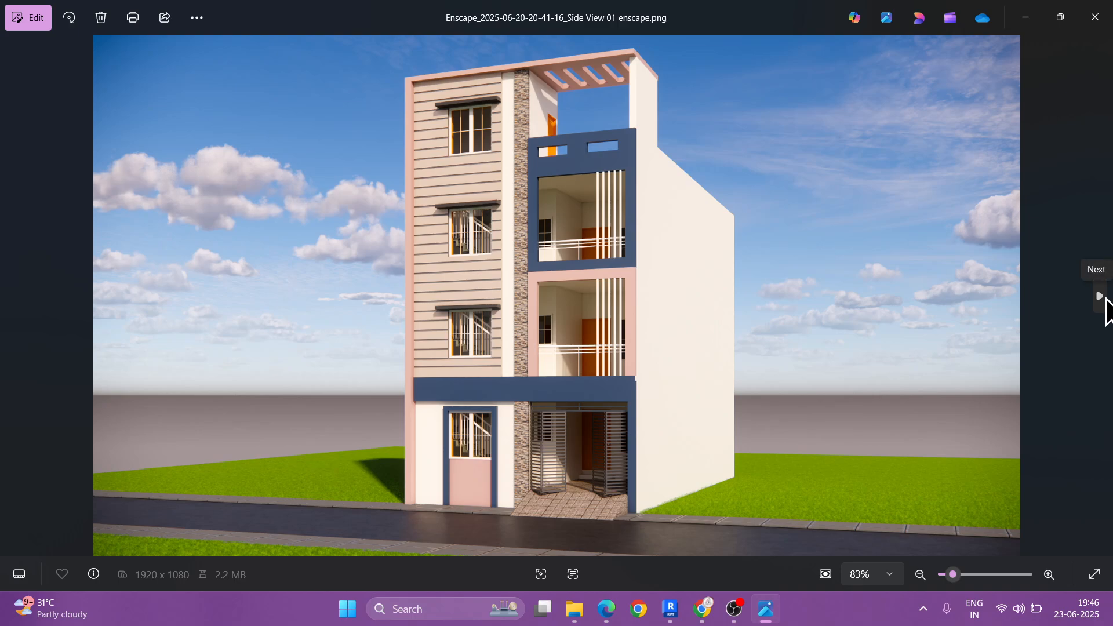
# Step: View the front render Test Render 01.png, inspect the facade details up close, and close the image
pyautogui.click(1104, 298)
pyautogui.click(1104, 298)
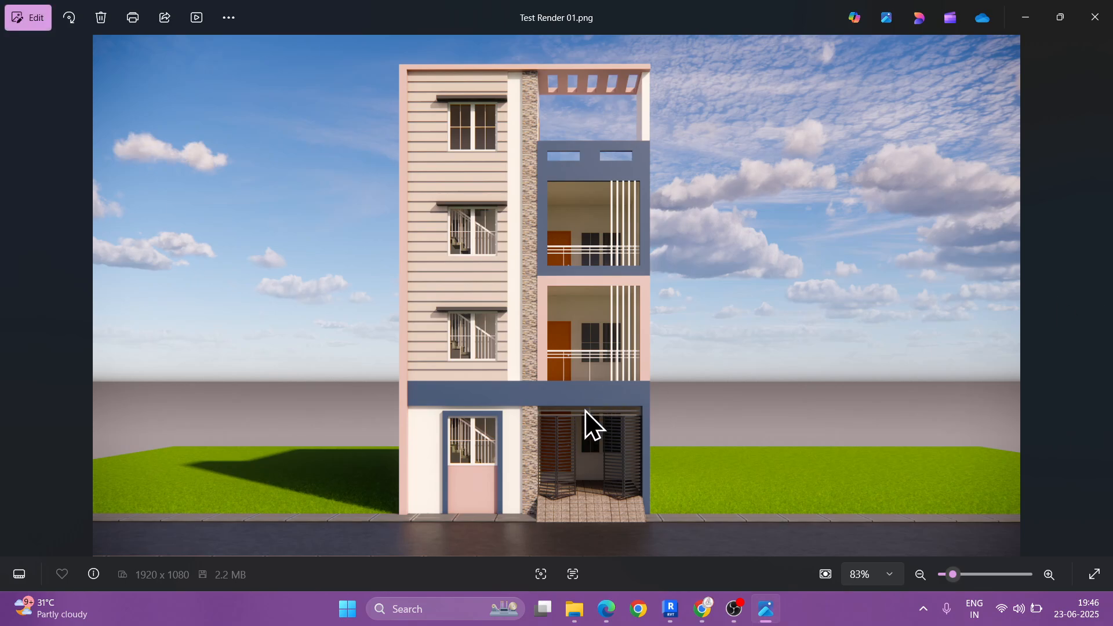
pyautogui.keyDown('ctrl'); pyautogui.scroll(5, 526, 515); pyautogui.keyUp('ctrl')
pyautogui.scroll(8, 539, 449)
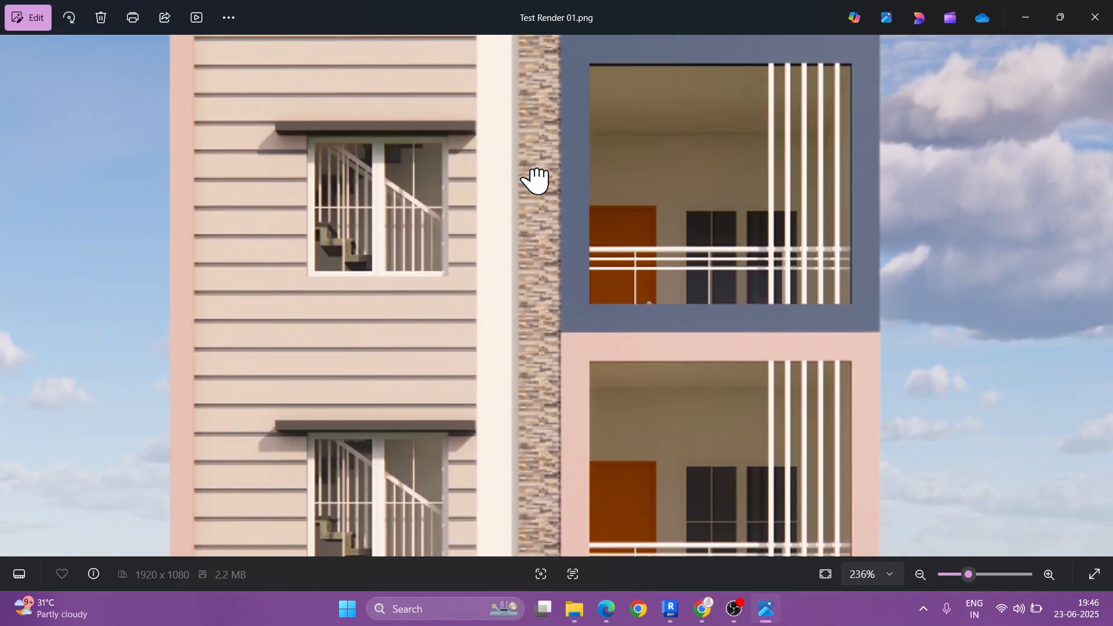
pyautogui.keyDown('ctrl'); pyautogui.scroll(-7, 536, 180); pyautogui.keyUp('ctrl')
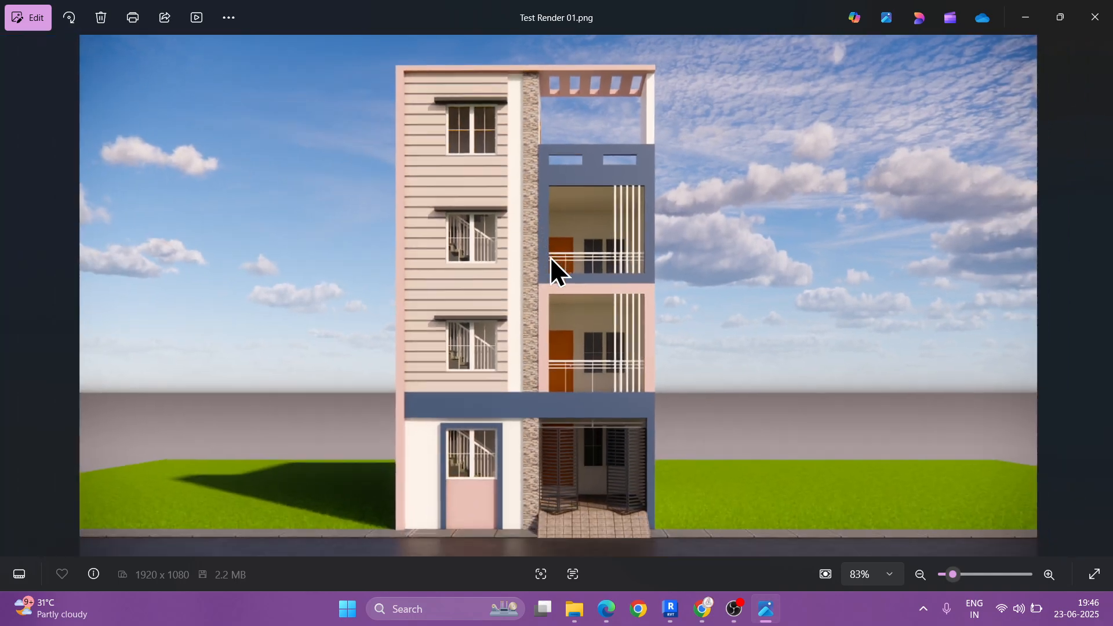
pyautogui.click(1094, 17)
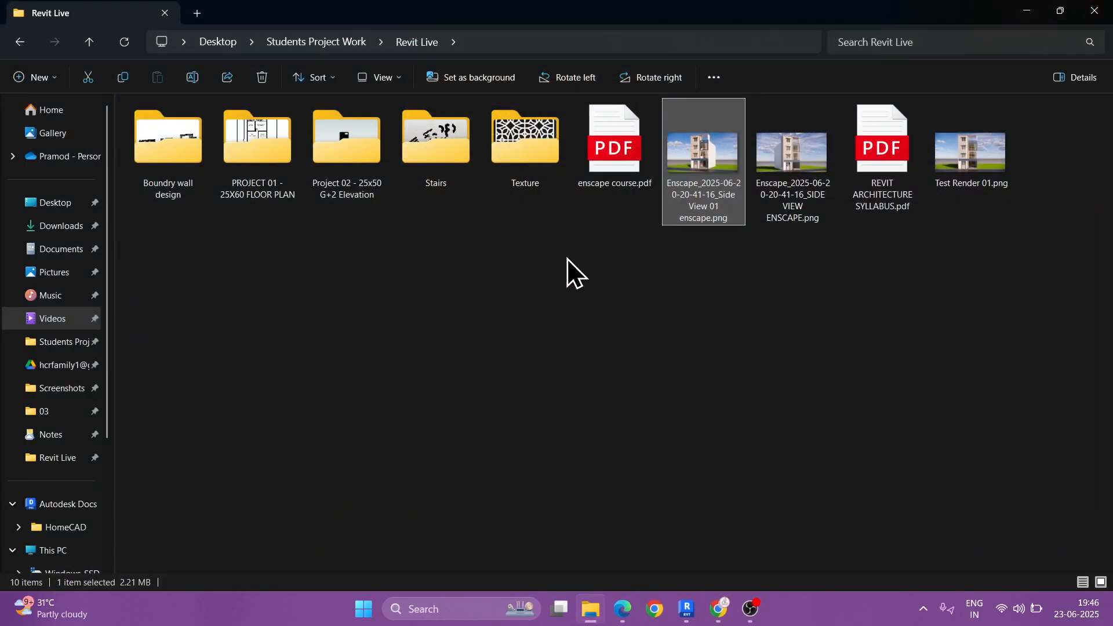
# Step: Switch to enscape course.pdf in the browser and highlight item 9, PLACING ENACAPE ASSET IN REVIT AND ENSCAPE
pyautogui.moveTo(655, 611)
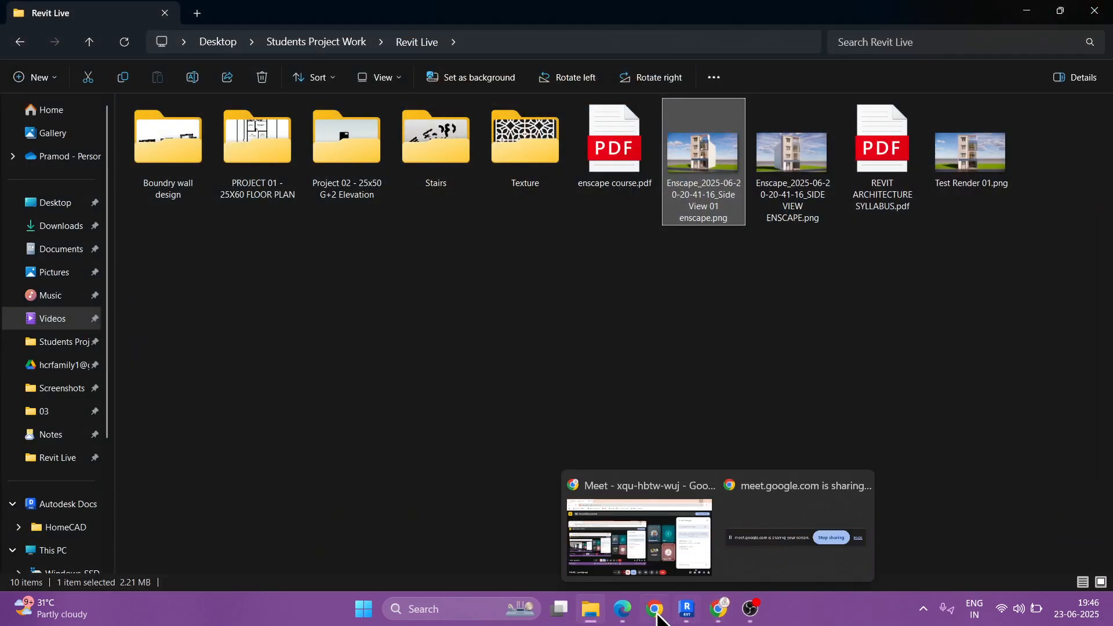
pyautogui.click(565, 516)
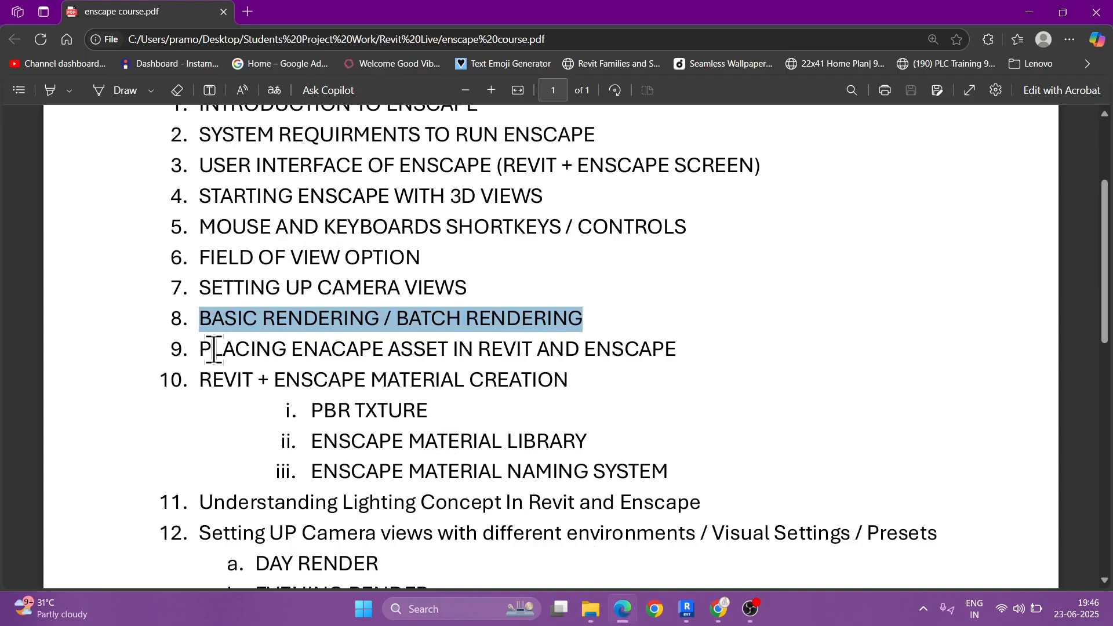
pyautogui.moveTo(202, 349); pyautogui.dragTo(683, 347)
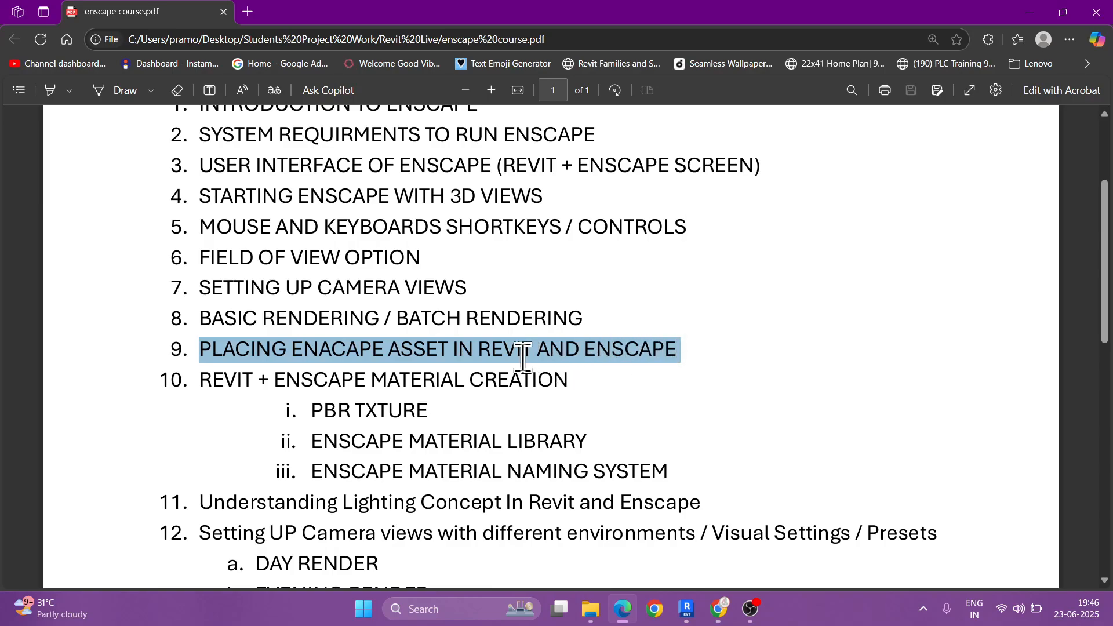
# Step: Box the word ASSET in item 9, annotate it with "furniture / trees / veh/ peop", and clear the annotation
pyautogui.moveTo(384, 335)
pyautogui.mouseDown()
pyautogui.moveTo(445, 360)
pyautogui.moveTo(640, 384)
pyautogui.moveTo(648, 404)
pyautogui.mouseUp()
pyautogui.write('furni')
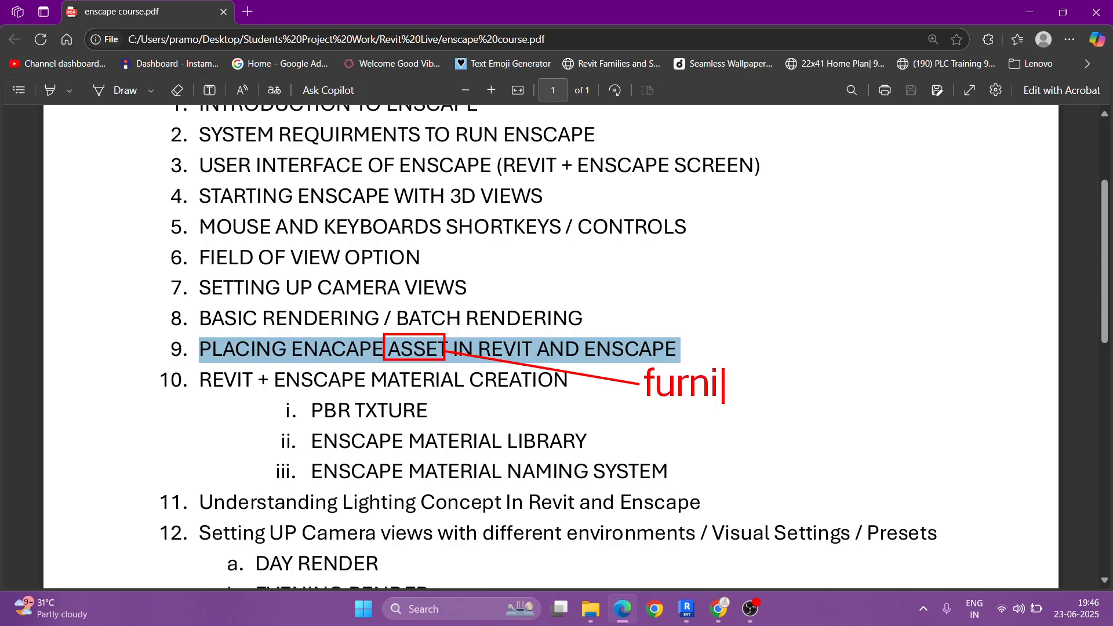
pyautogui.write('ture / ')
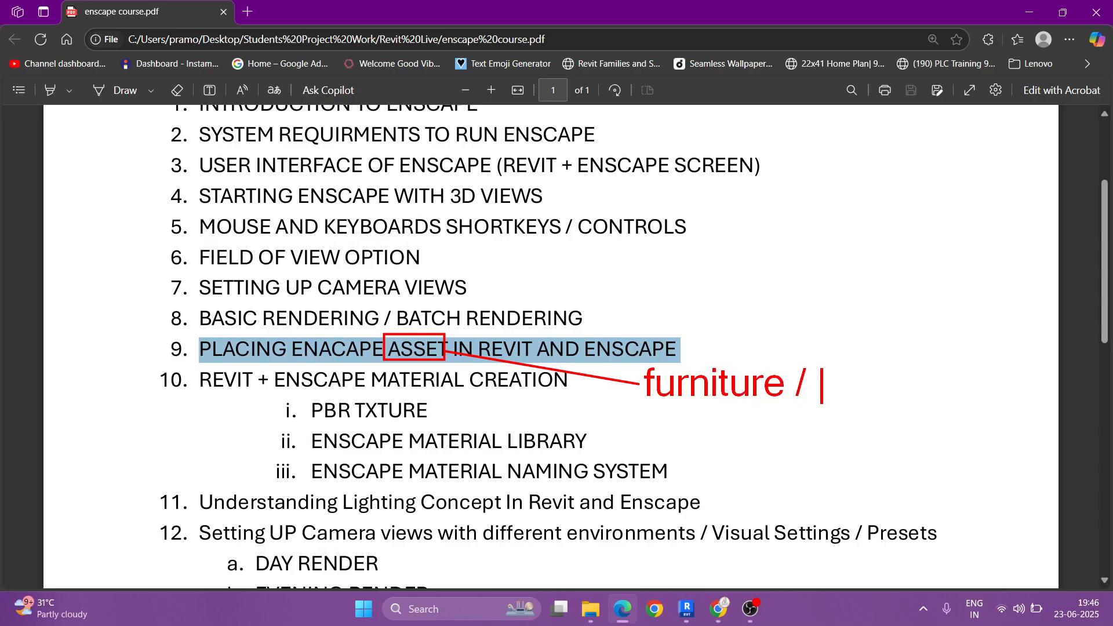
pyautogui.write('trees / veh/')
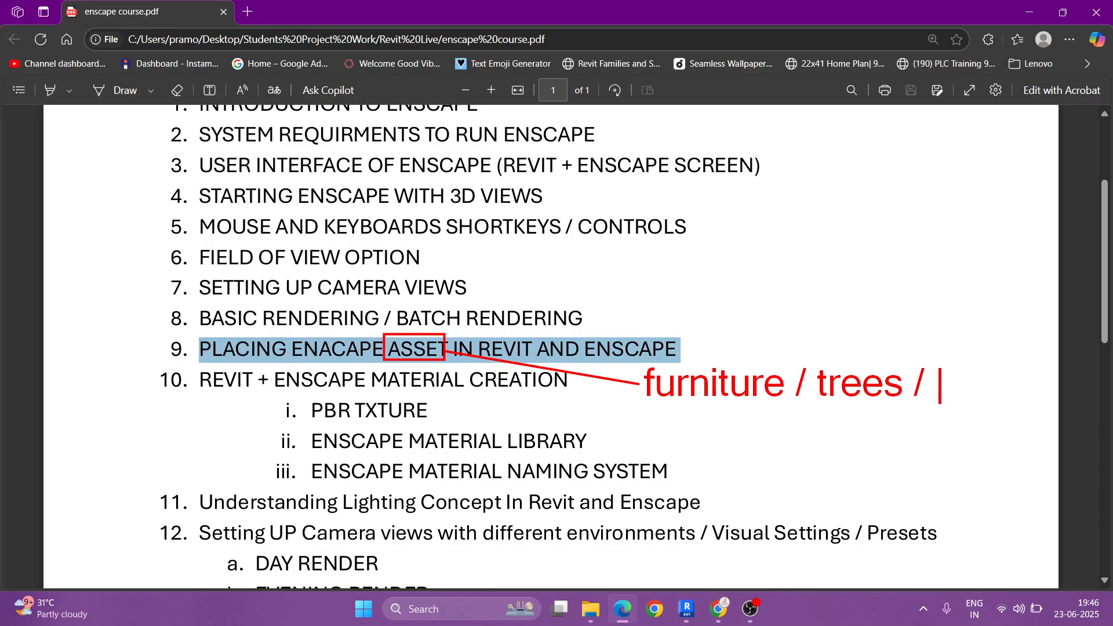
pyautogui.write(' peop')
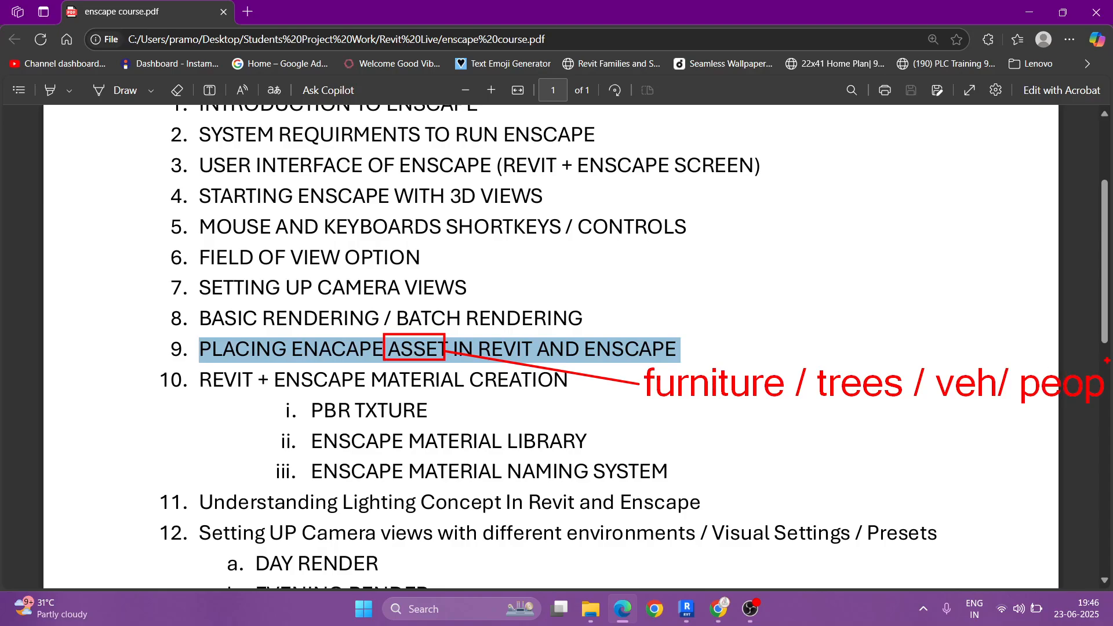
pyautogui.press('Escape')
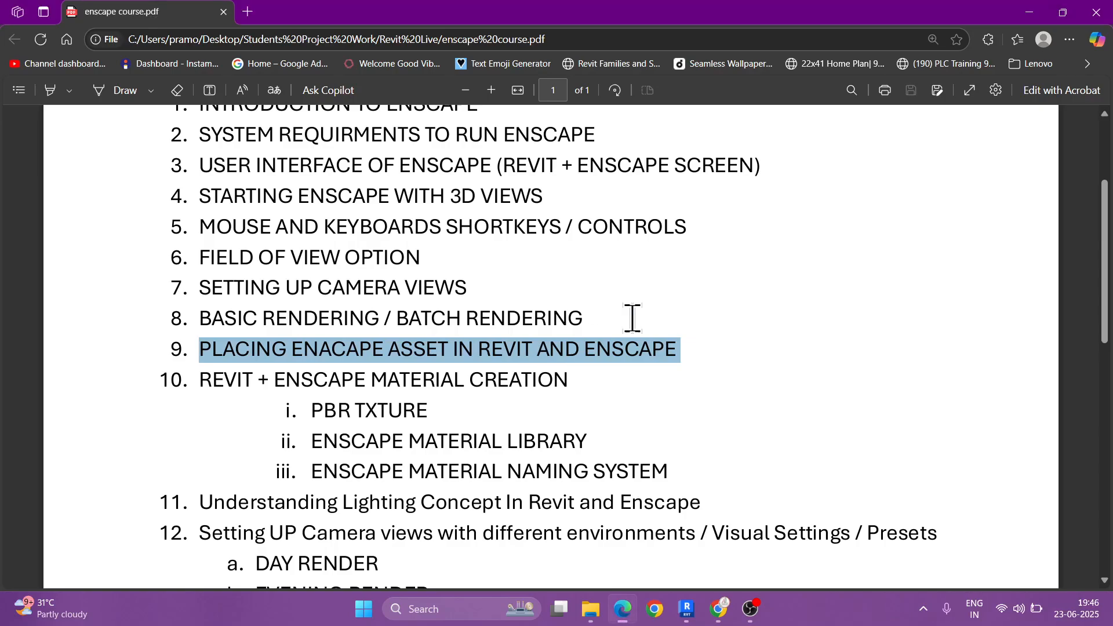
# Step: Switch to Revit and open the Enscape Asset Library for the Project 2 With Materials model
pyautogui.click(687, 609)
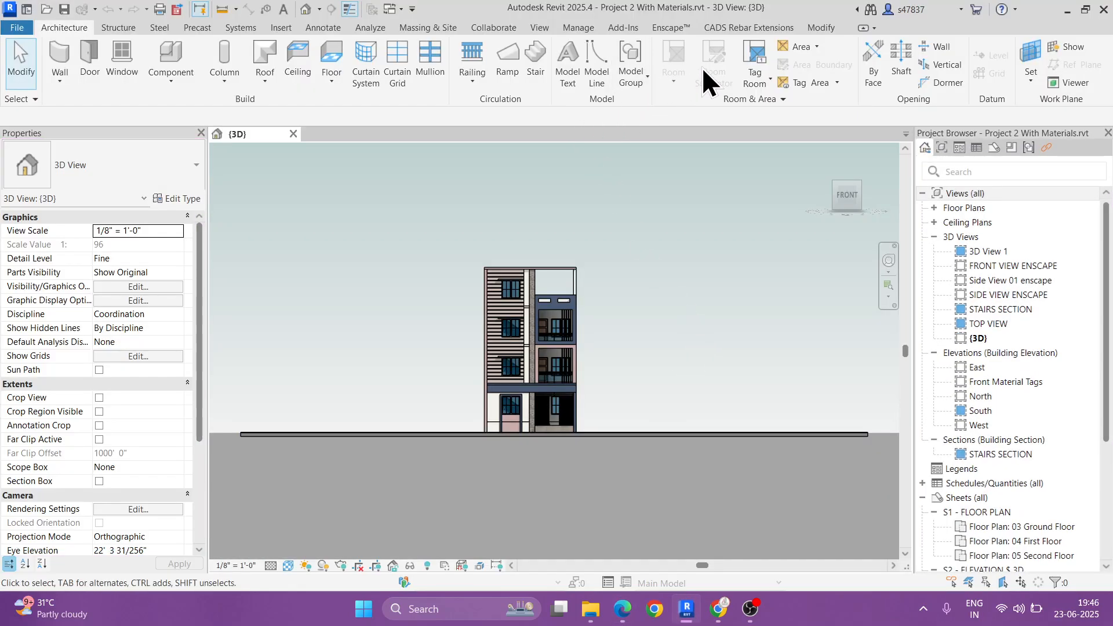
pyautogui.click(659, 26)
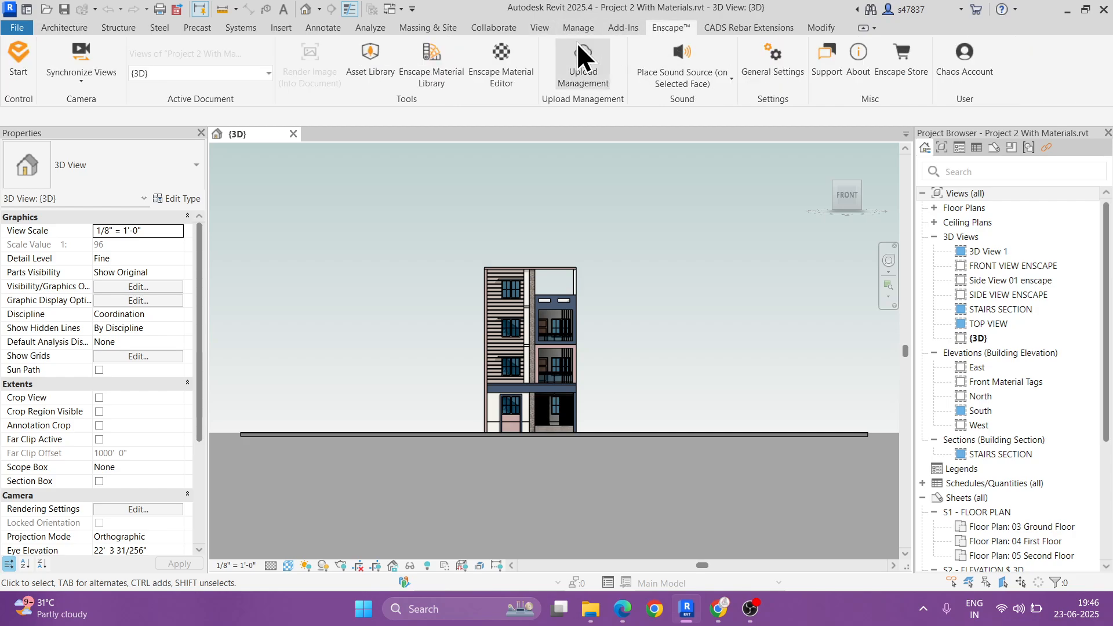
pyautogui.click(373, 65)
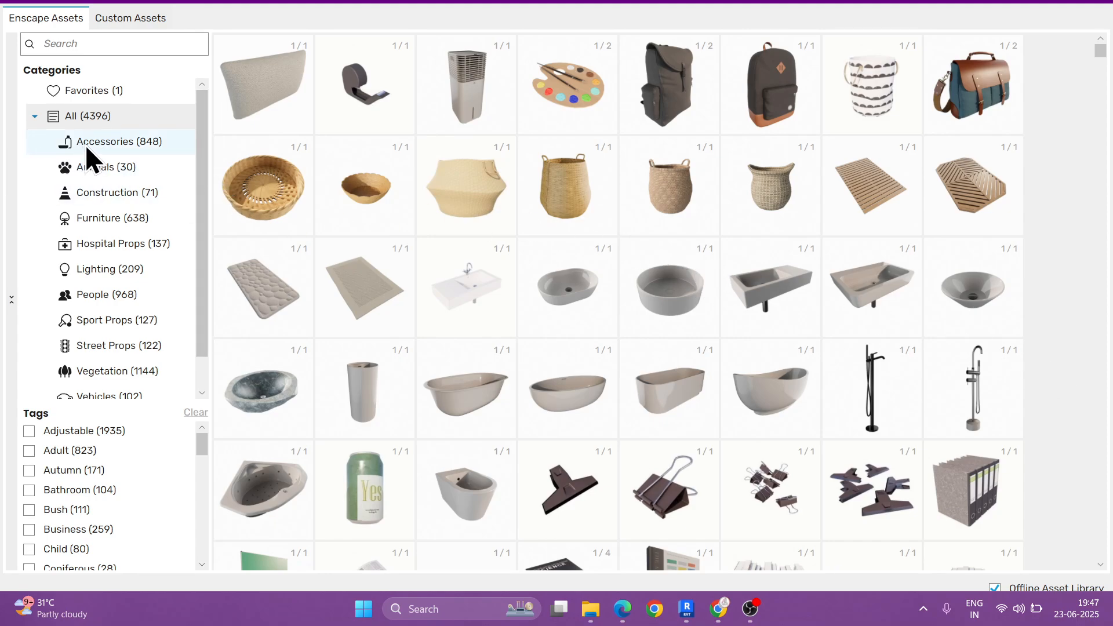
# Step: View the Favorites assets, return to all assets, and collapse and re-expand the category list
pyautogui.click(89, 92)
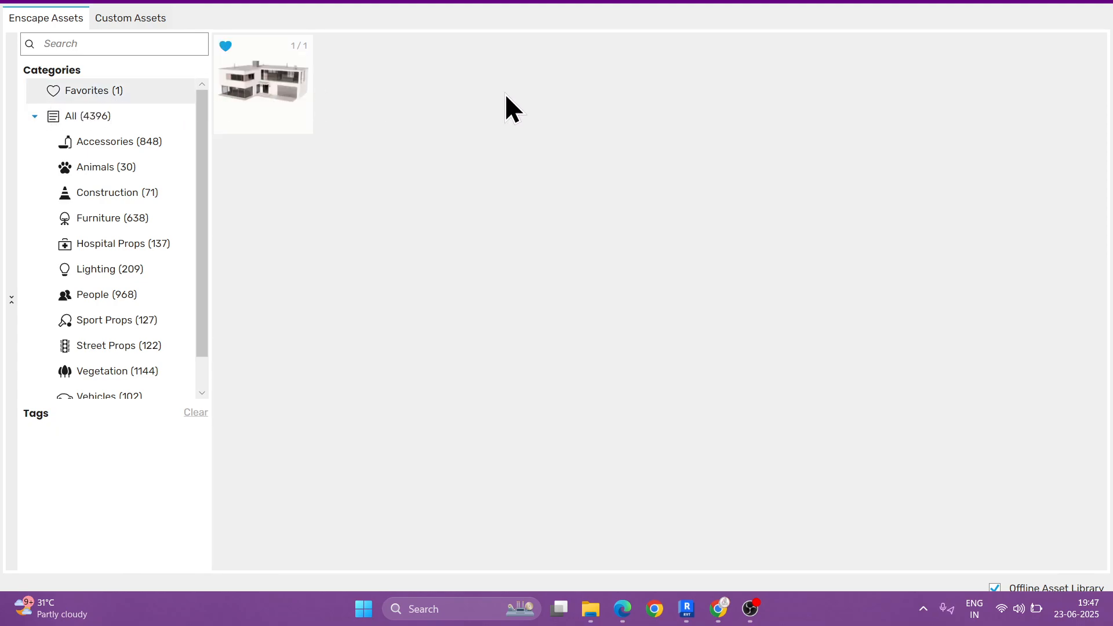
pyautogui.click(96, 115)
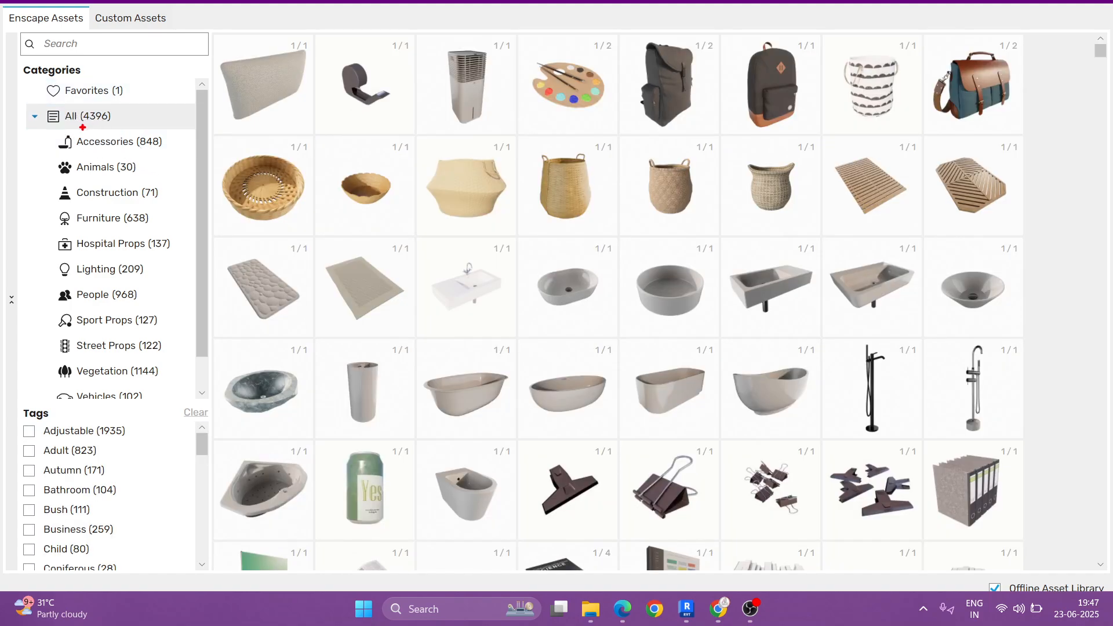
pyautogui.moveTo(94, 127)
pyautogui.mouseDown()
pyautogui.moveTo(111, 130)
pyautogui.moveTo(116, 116)
pyautogui.moveTo(97, 107)
pyautogui.moveTo(82, 125)
pyautogui.mouseUp()
pyautogui.press('Escape')
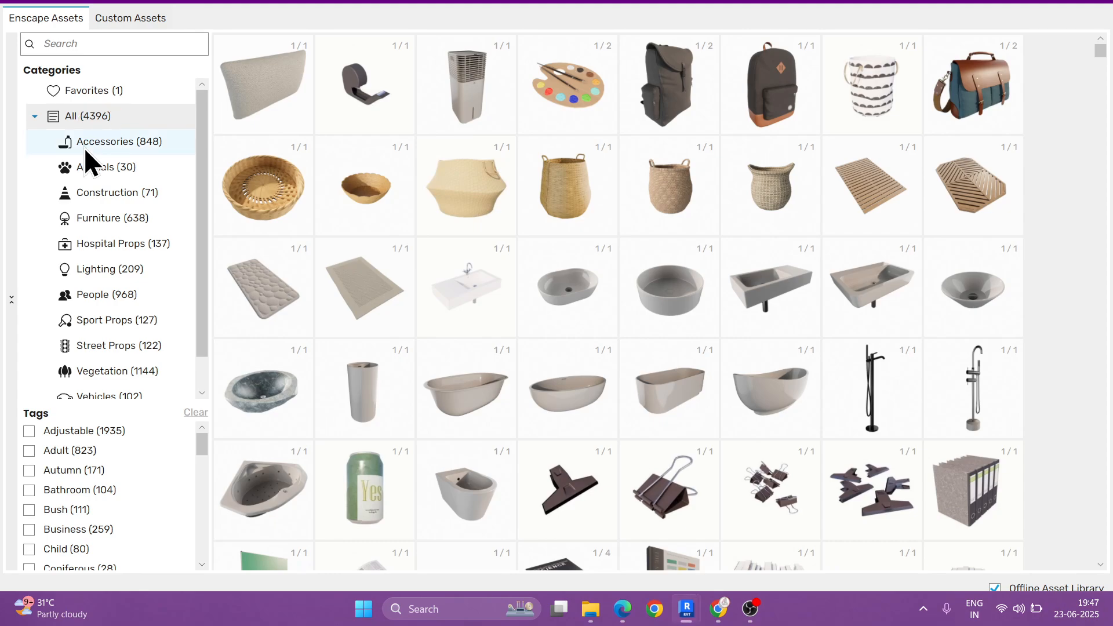
pyautogui.click(35, 115)
pyautogui.click(35, 116)
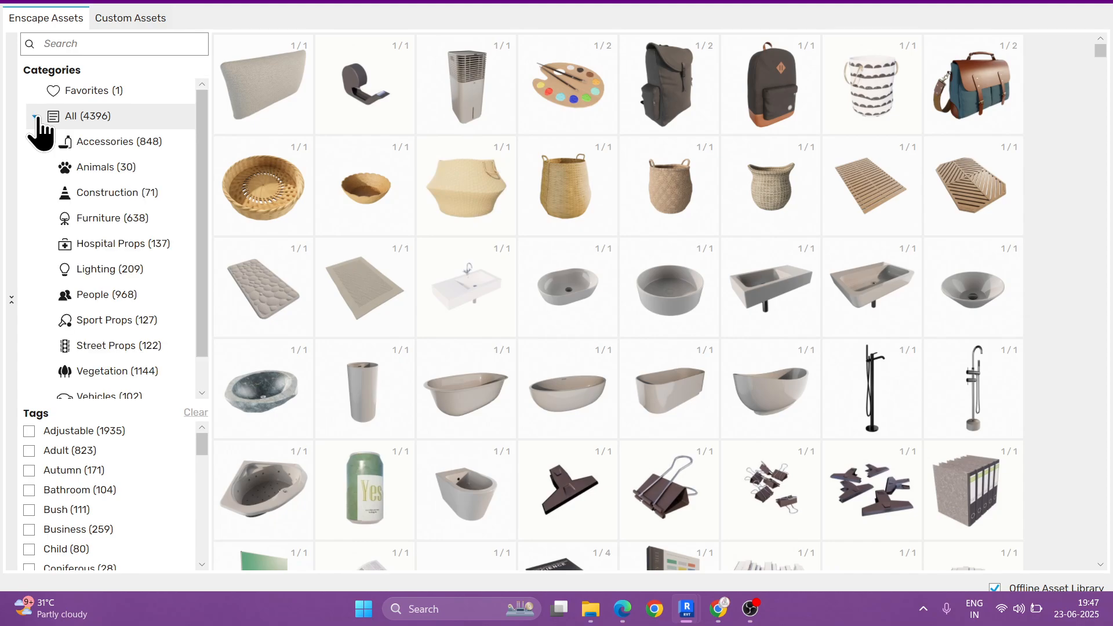
# Step: Show the Accessories category and look over its first assets
pyautogui.click(140, 147)
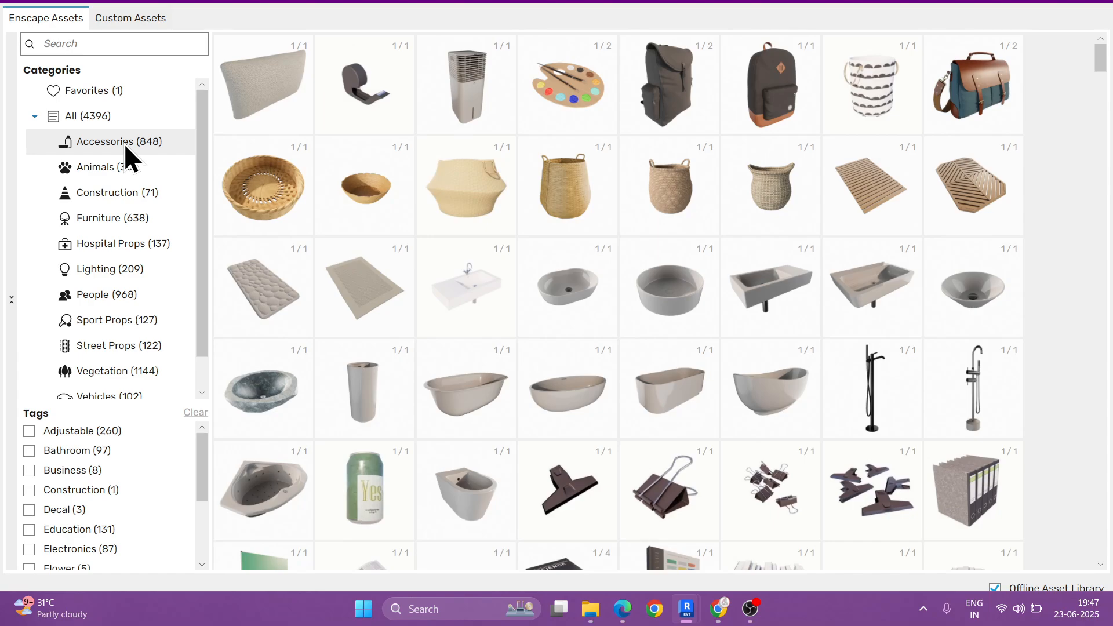
pyautogui.scroll(-4, 635, 272)
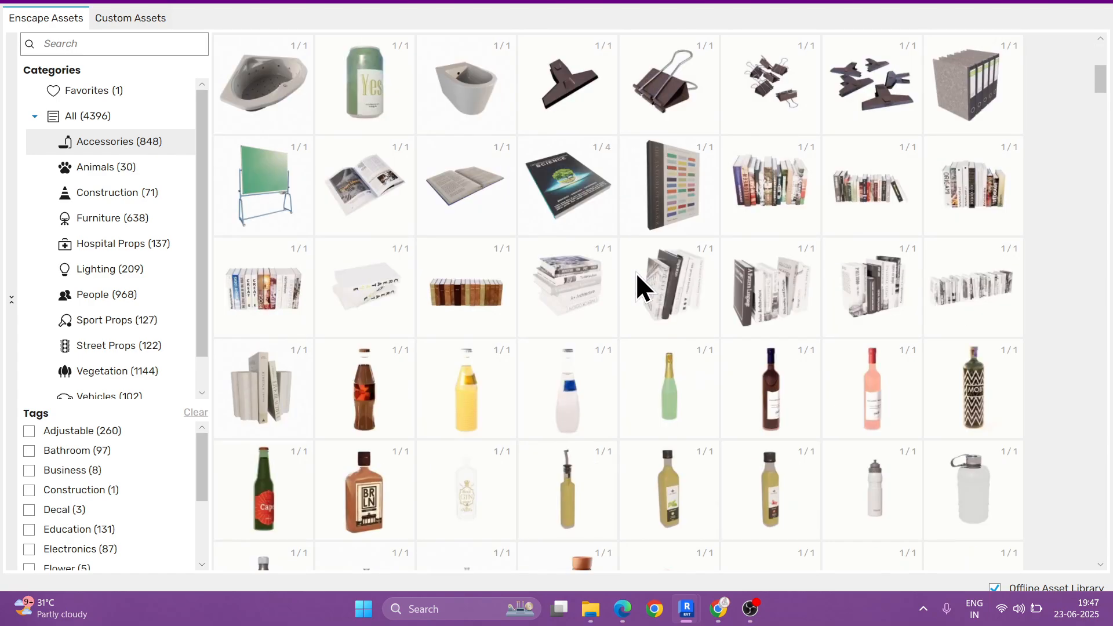
pyautogui.scroll(4, 635, 272)
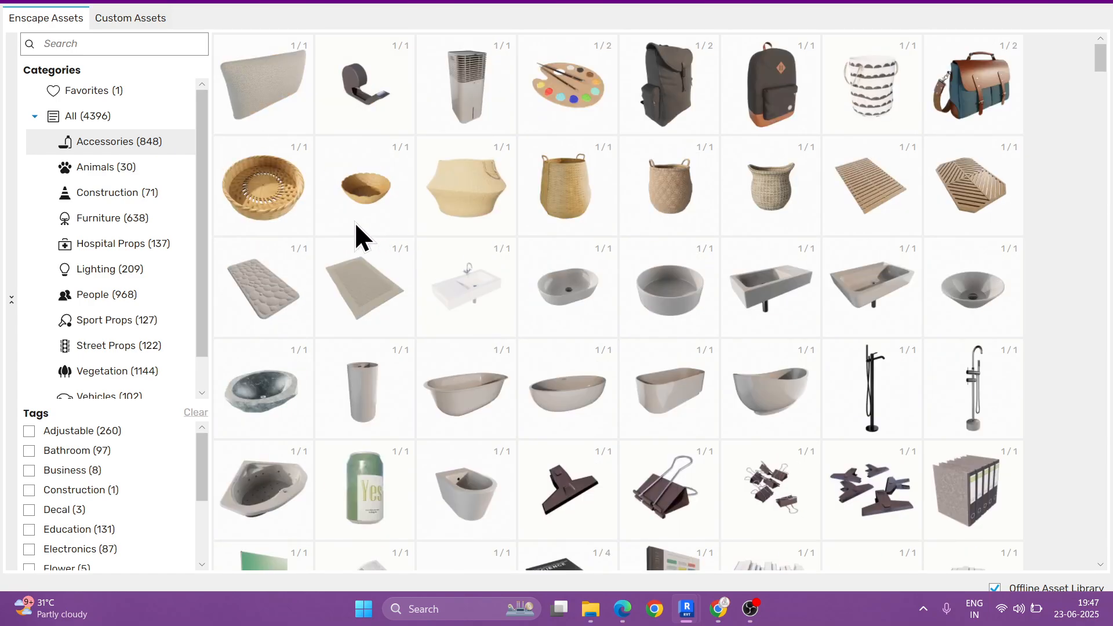
# Step: Review the assets in the Animals and Construction categories
pyautogui.click(127, 173)
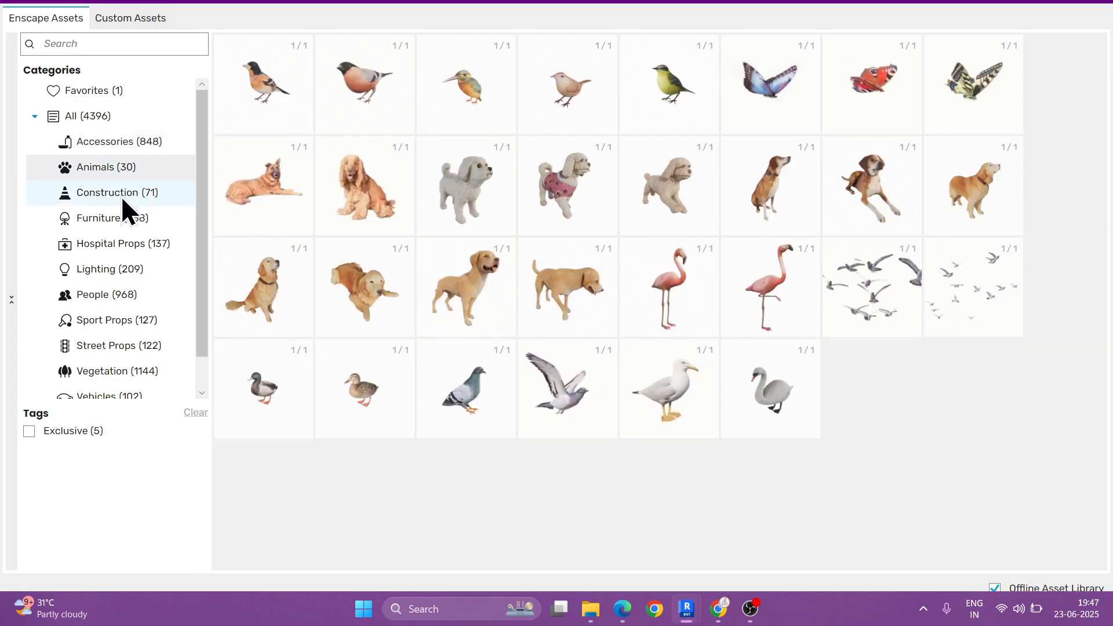
pyautogui.click(121, 196)
pyautogui.scroll(-4, 589, 318)
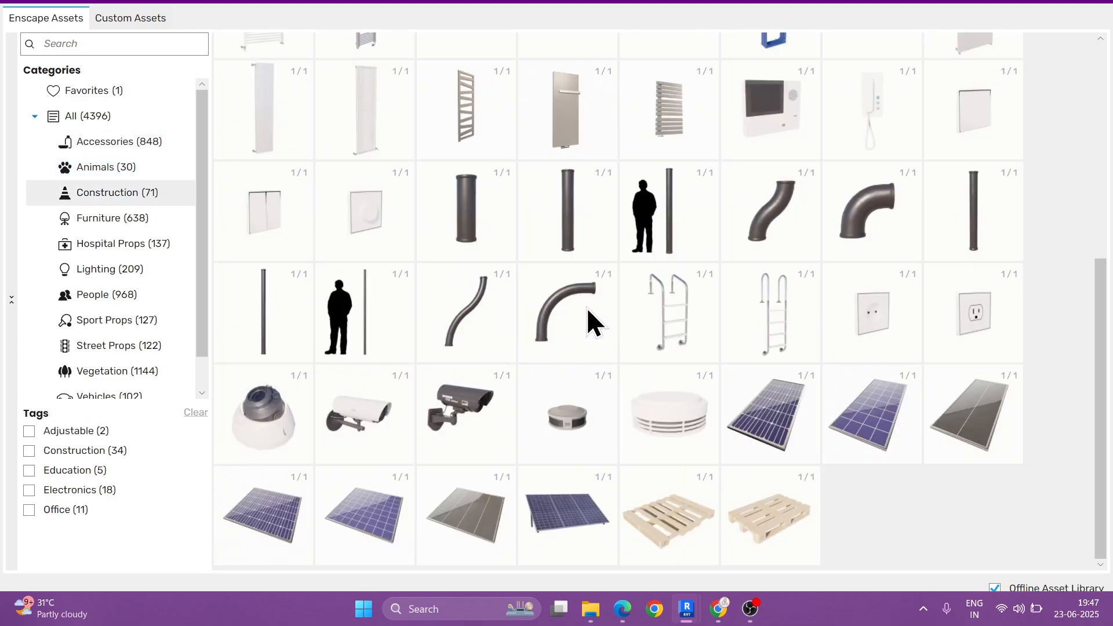
pyautogui.scroll(4, 589, 318)
pyautogui.scroll(-4, 736, 333)
pyautogui.scroll(5, 517, 305)
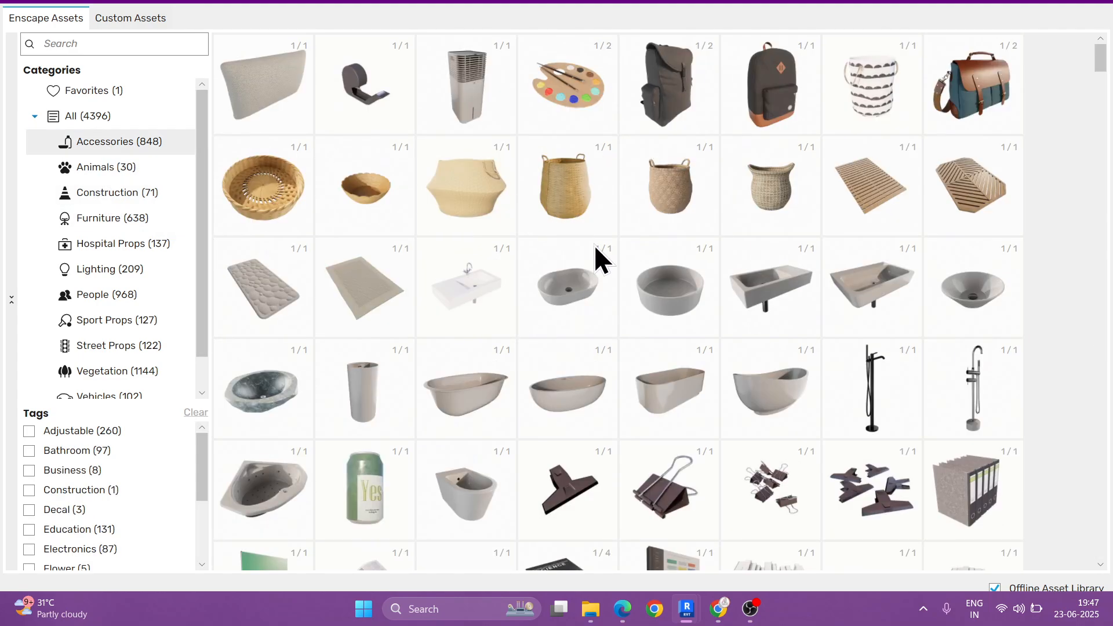
# Step: Look through the Accessories assets, from clocks and curtains to faucets, food, picture frames, instruments and kitchenware
pyautogui.scroll(-8, 635, 301)
pyautogui.scroll(-10, 635, 301)
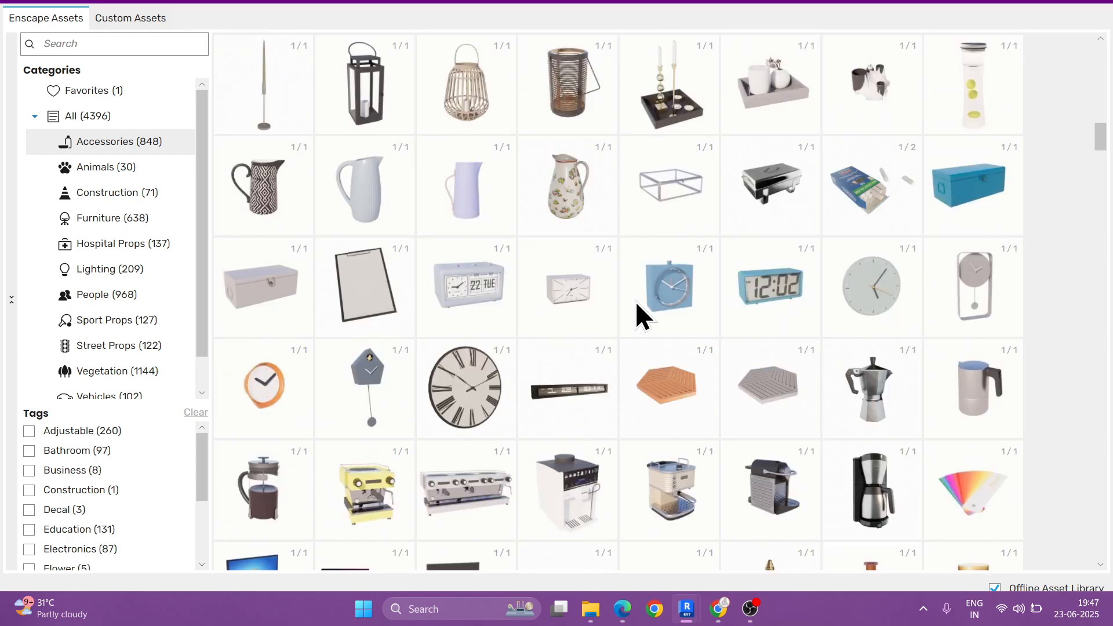
pyautogui.scroll(-6, 635, 301)
pyautogui.scroll(-8, 635, 301)
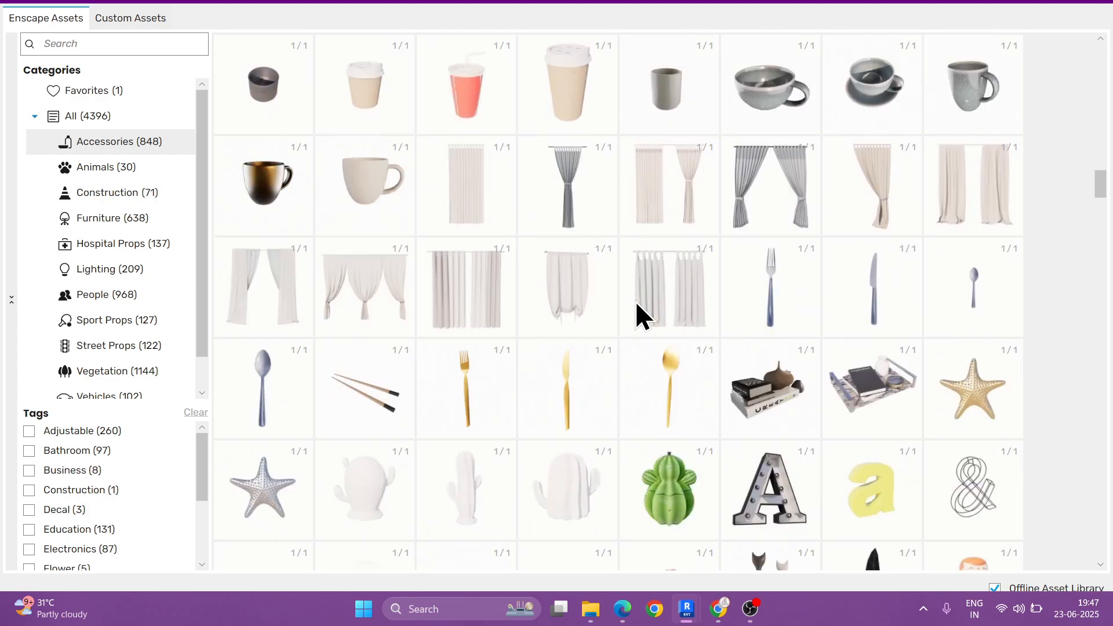
pyautogui.scroll(-6, 636, 300)
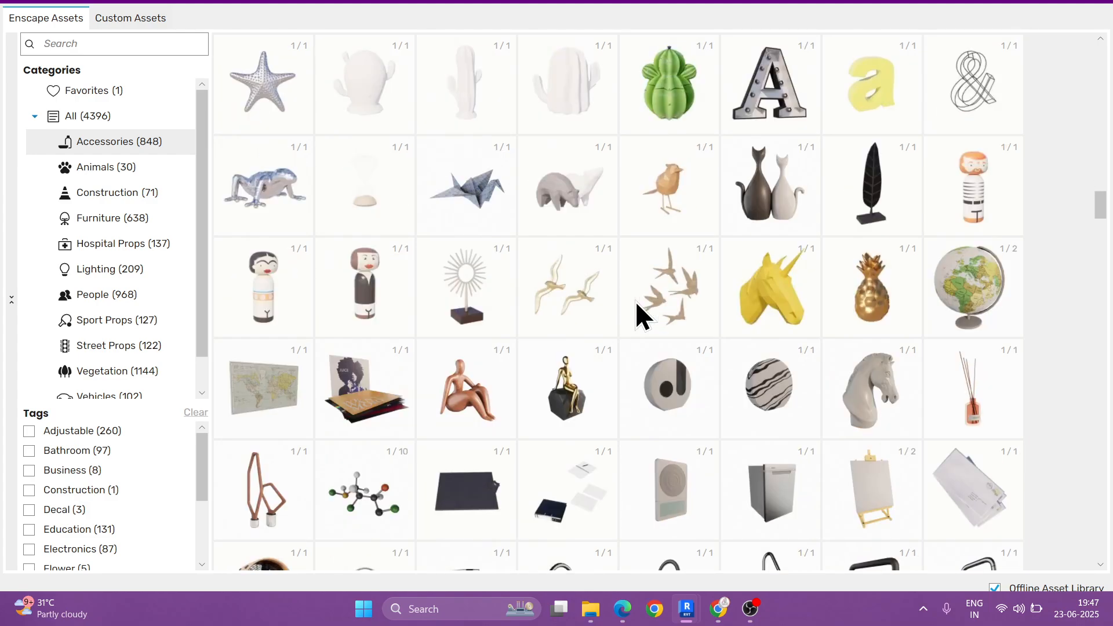
pyautogui.scroll(-5, 636, 300)
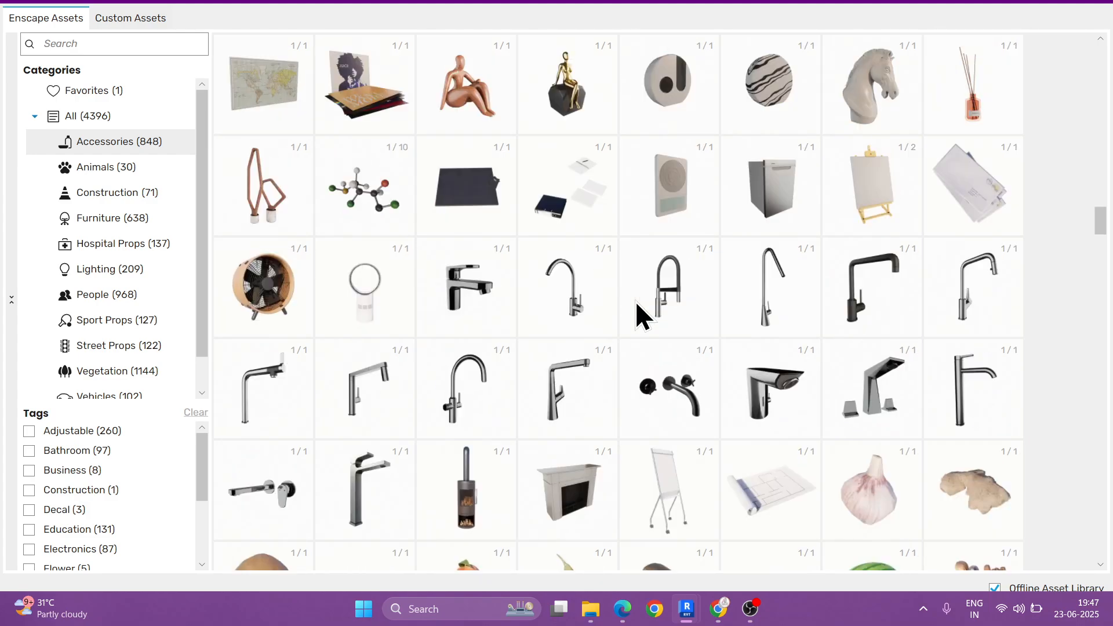
pyautogui.scroll(-2, 635, 301)
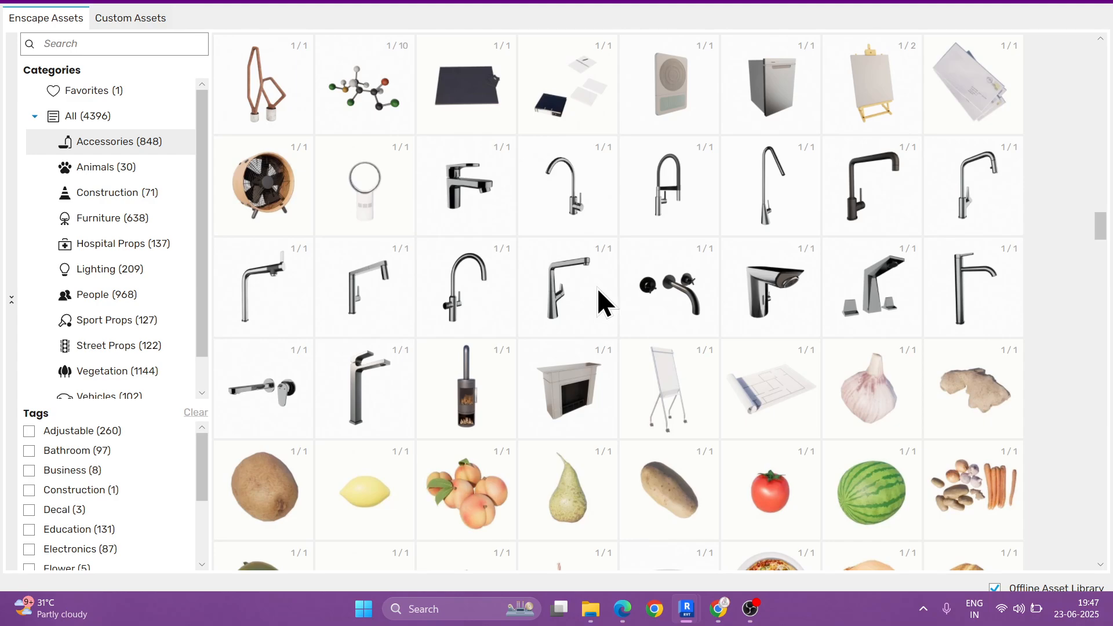
pyautogui.scroll(-3, 458, 313)
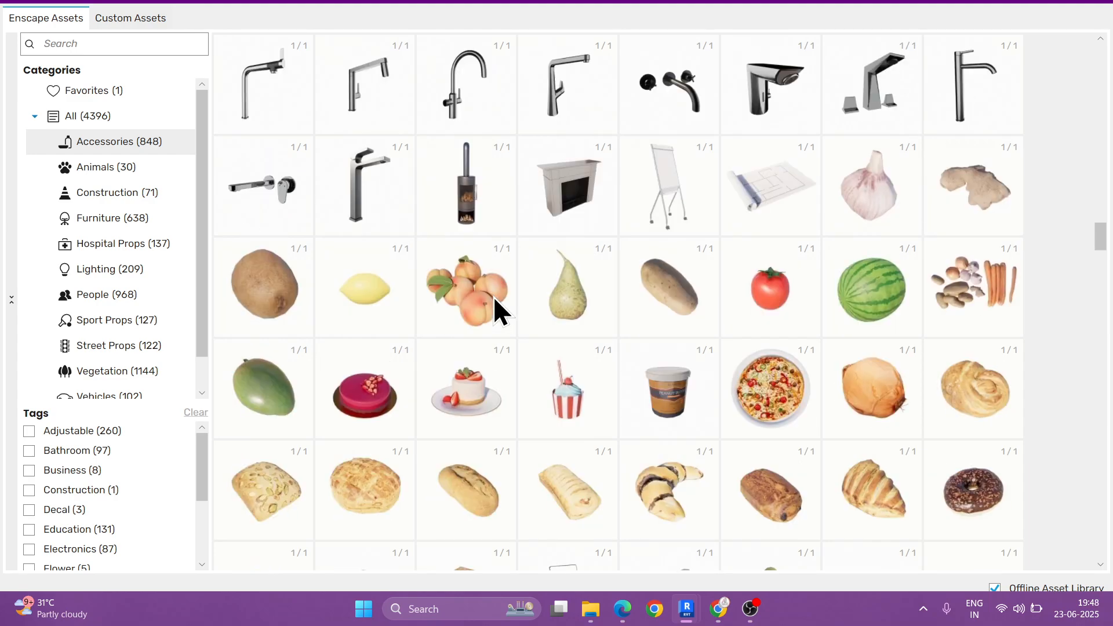
pyautogui.scroll(-1, 441, 290)
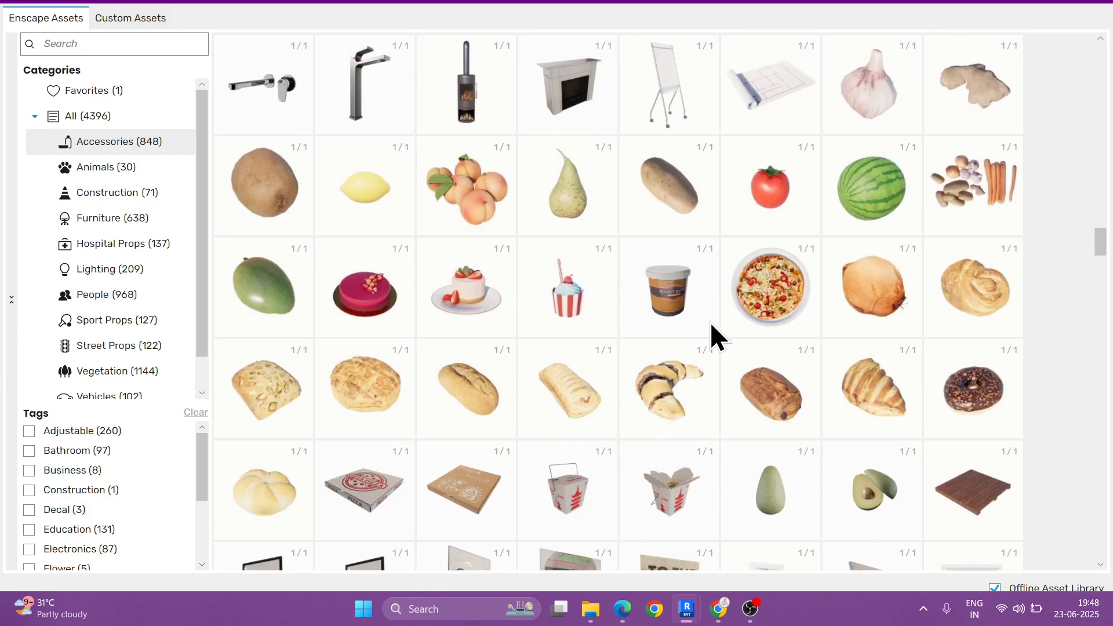
pyautogui.scroll(-4, 774, 325)
pyautogui.scroll(-1, 372, 219)
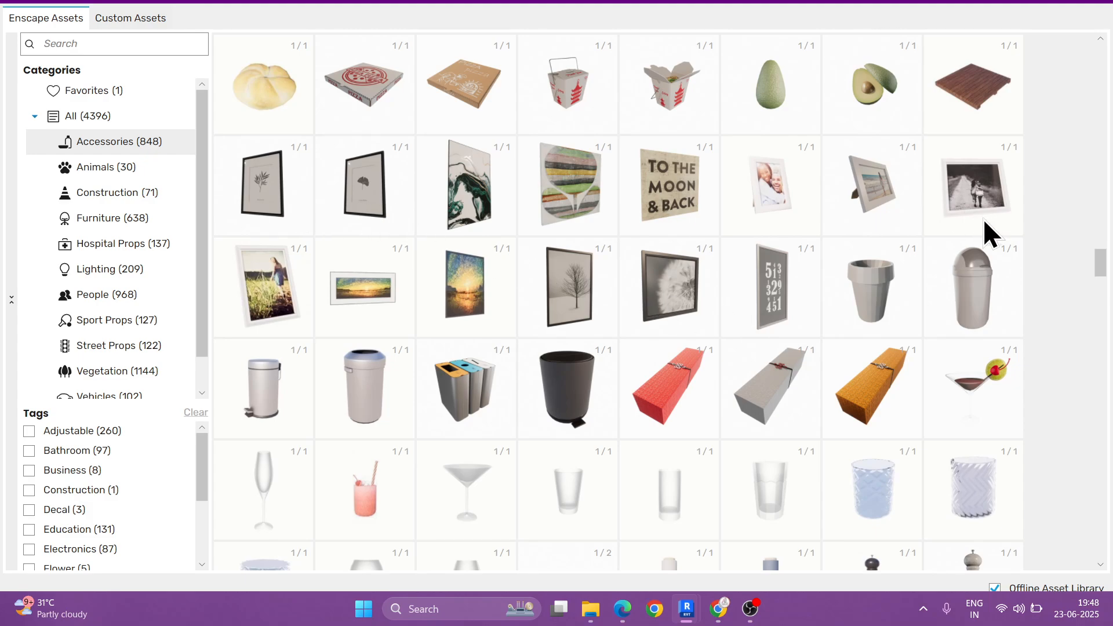
pyautogui.scroll(-1, 672, 295)
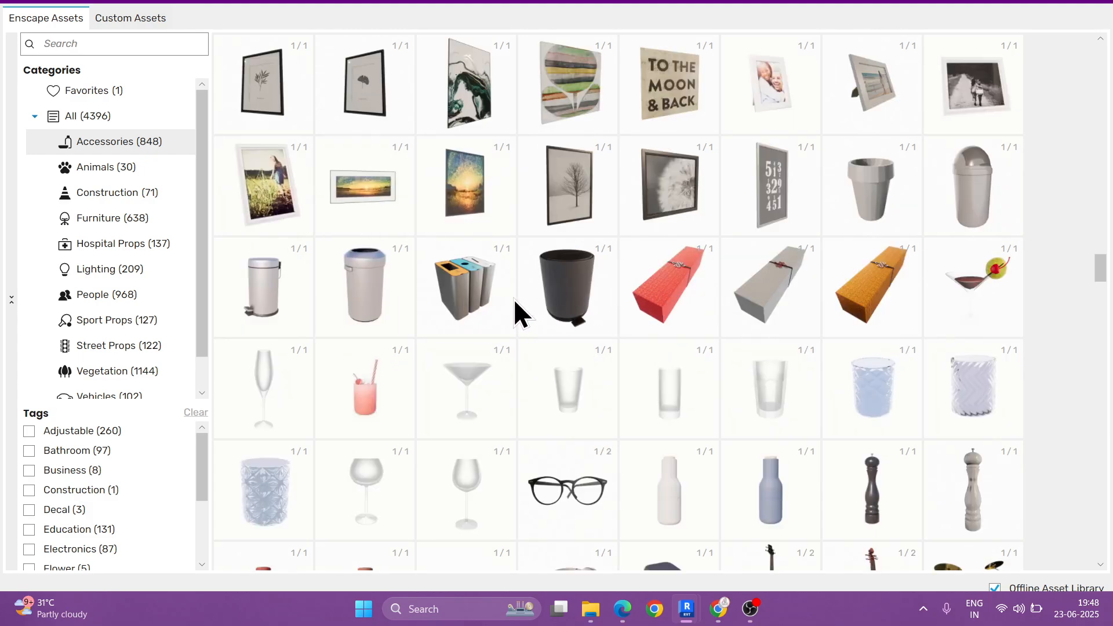
pyautogui.scroll(-1, 552, 298)
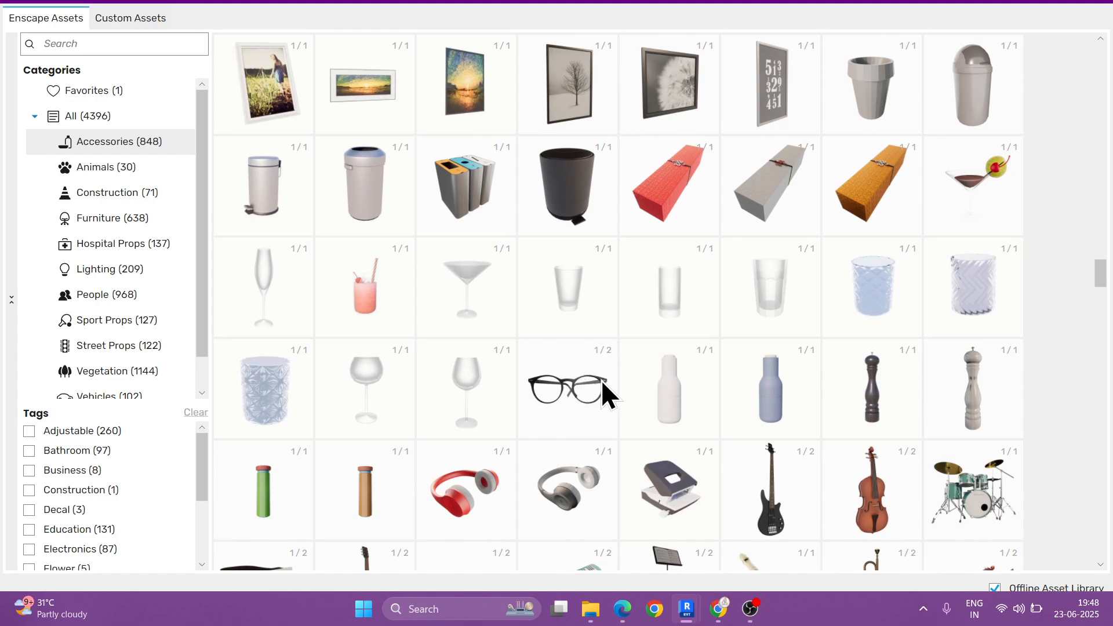
pyautogui.scroll(-2, 599, 300)
pyautogui.scroll(-2, 784, 311)
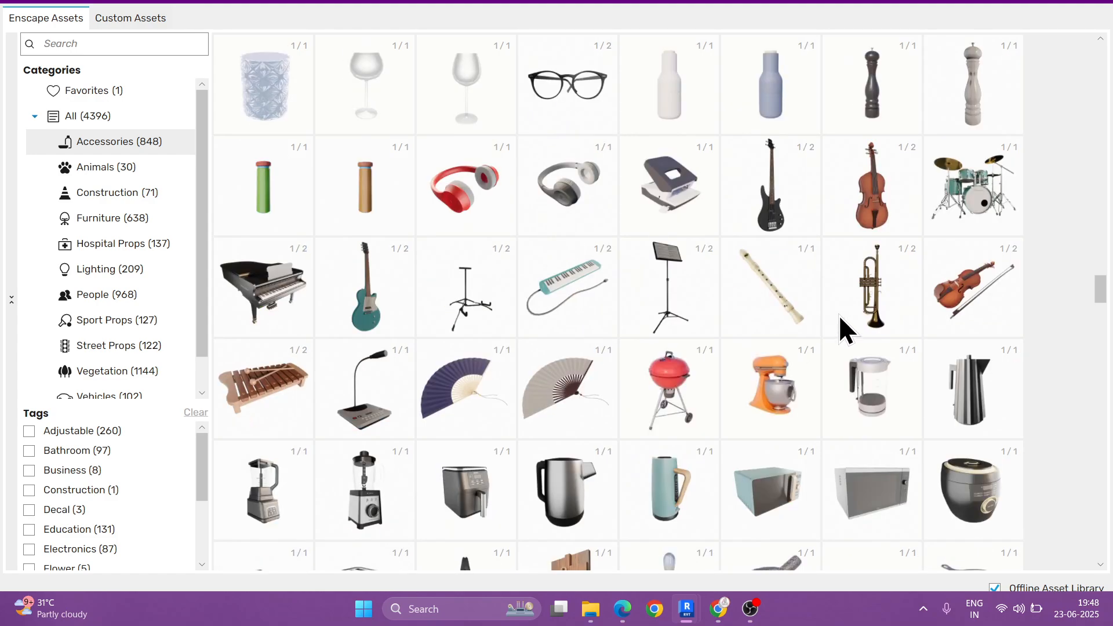
pyautogui.scroll(-6, 541, 391)
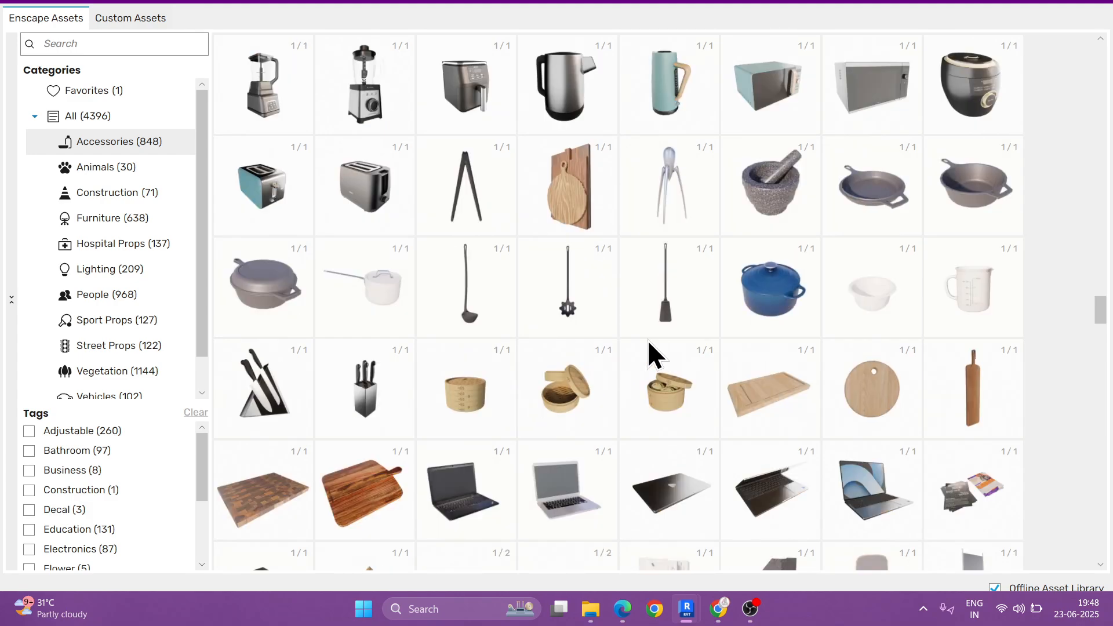
# Step: Show the Animals category, switch to the Construction category and look over its assets
pyautogui.click(120, 174)
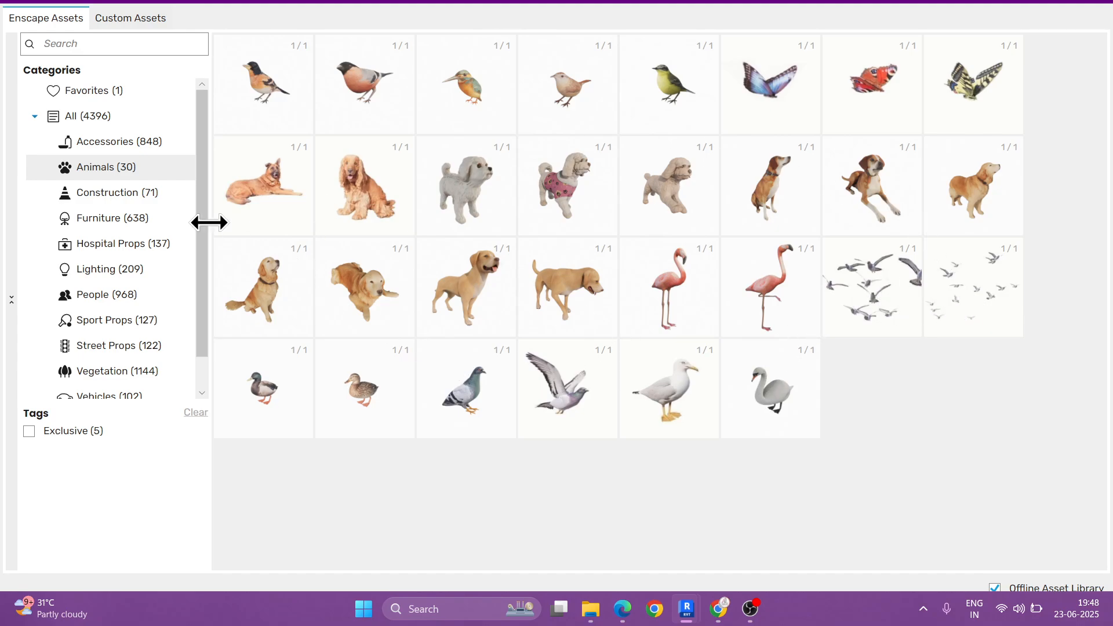
pyautogui.click(145, 196)
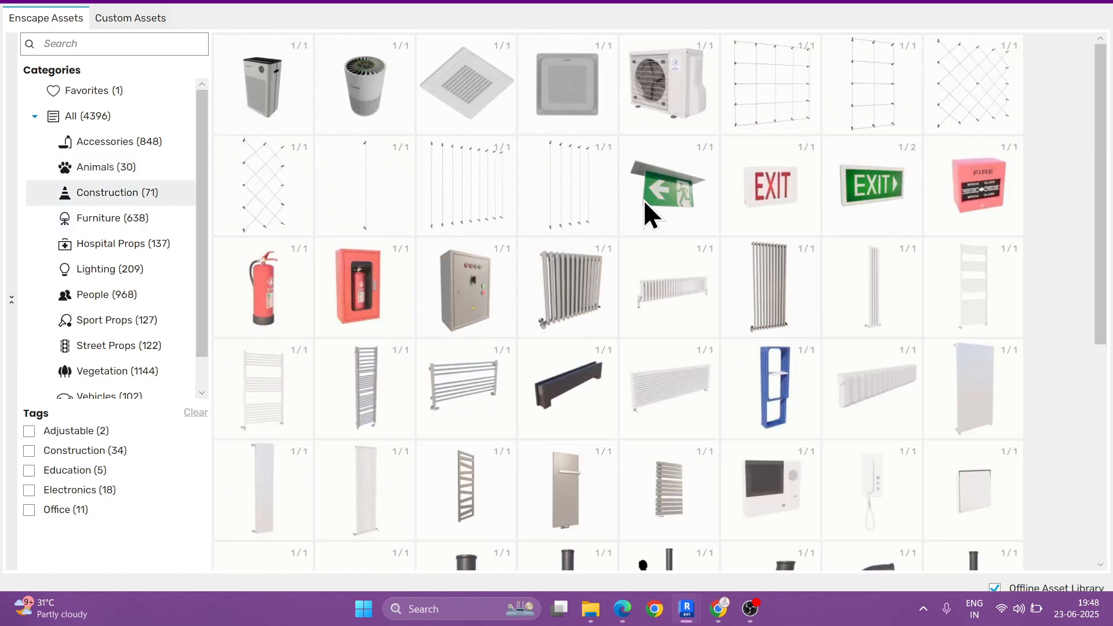
pyautogui.scroll(-2, 644, 201)
pyautogui.scroll(2, 645, 201)
pyautogui.scroll(-4, 507, 325)
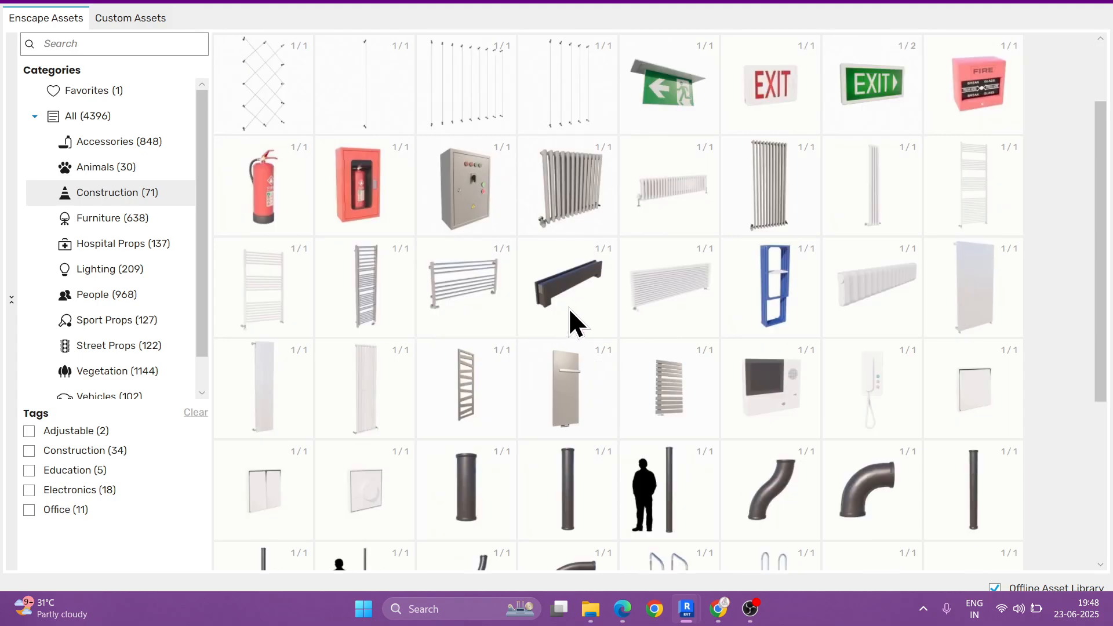
pyautogui.scroll(-3, 452, 230)
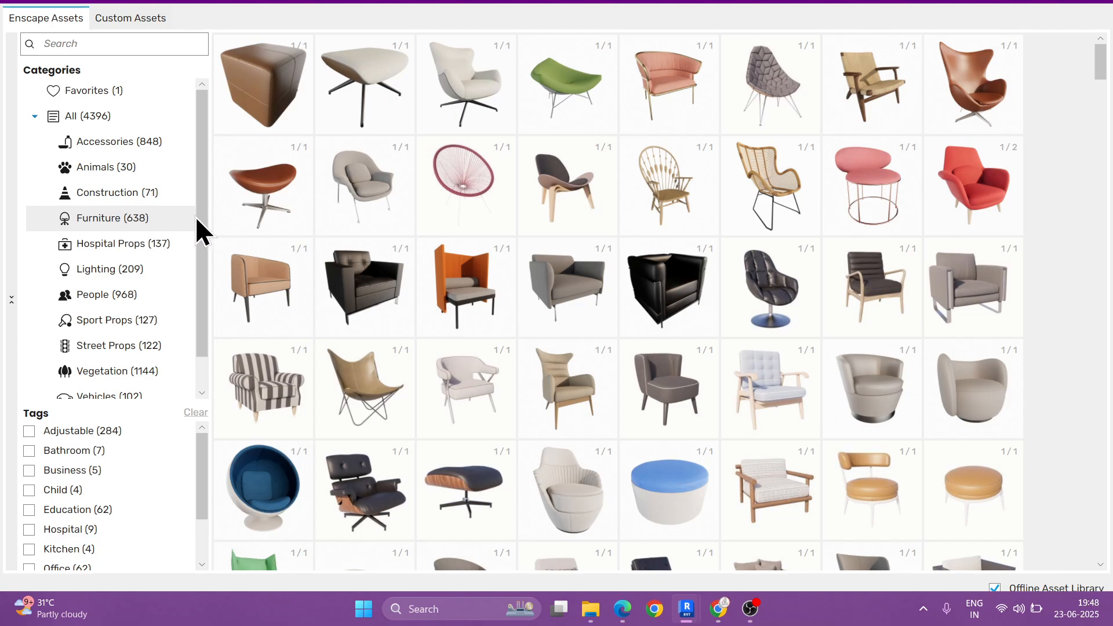
# Step: Look over the Furniture category, filter it by the Bathroom tag and clear the filter
pyautogui.scroll(-6, 775, 198)
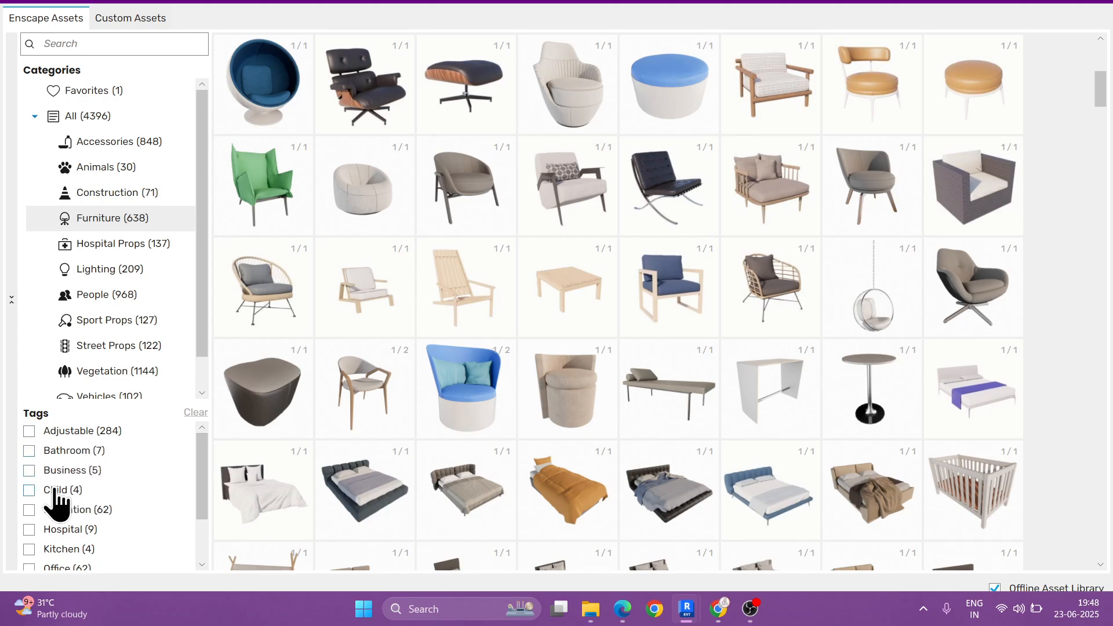
pyautogui.moveTo(203, 460)
pyautogui.mouseDown()
pyautogui.moveTo(203, 481)
pyautogui.moveTo(200, 451)
pyautogui.mouseUp()
pyautogui.click(29, 451)
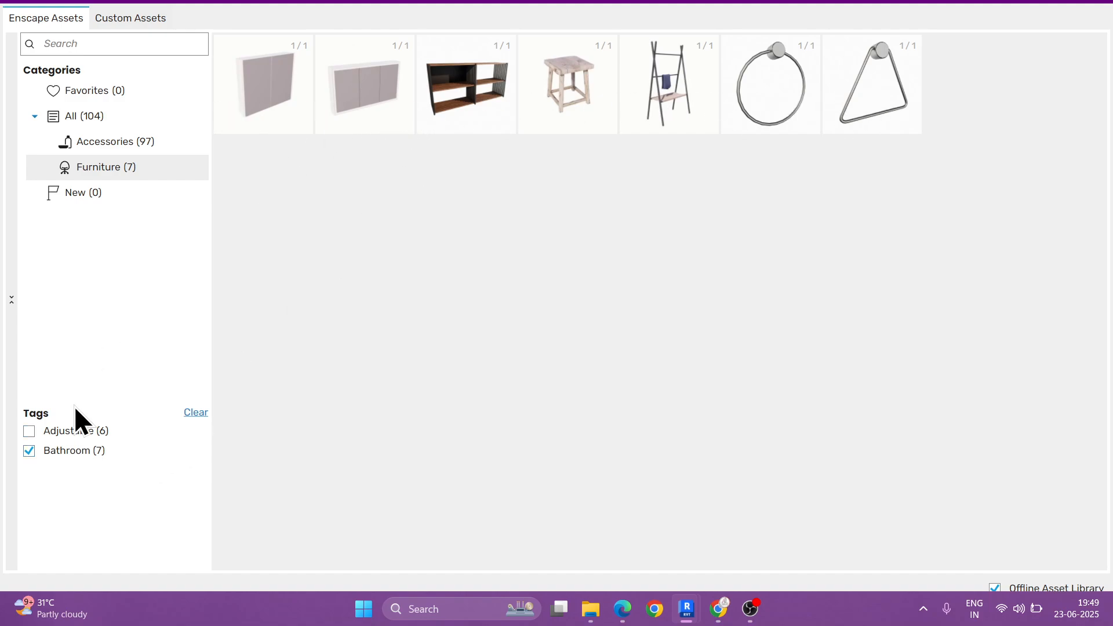
pyautogui.click(195, 413)
# Step: Filter the furniture by the Education tag, review the matching assets and remove the filter
pyautogui.click(28, 509)
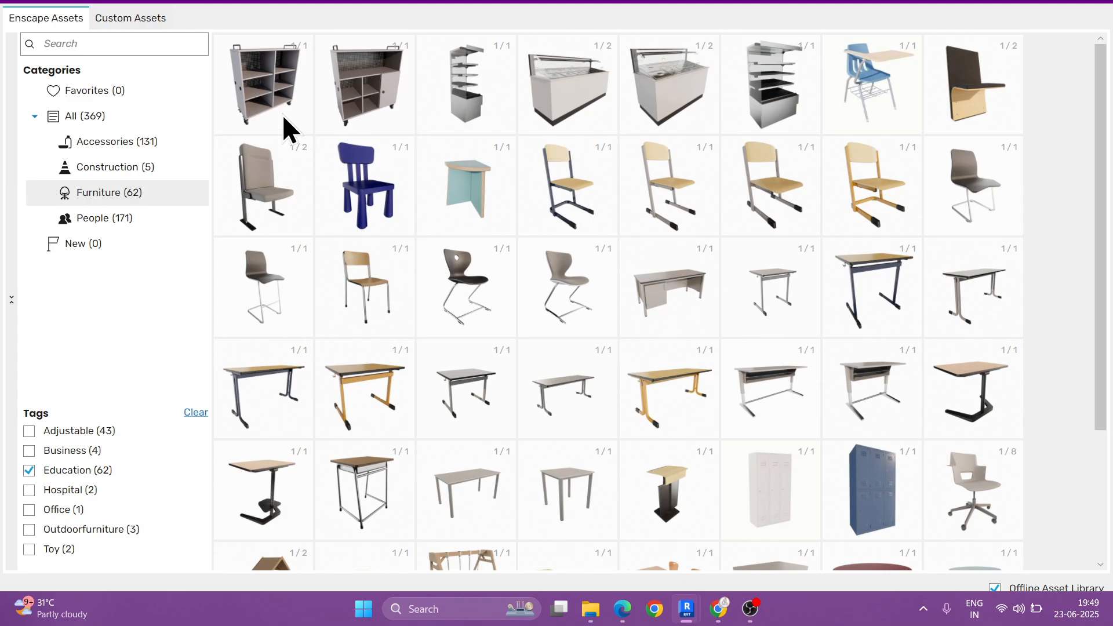
pyautogui.scroll(-2, 679, 220)
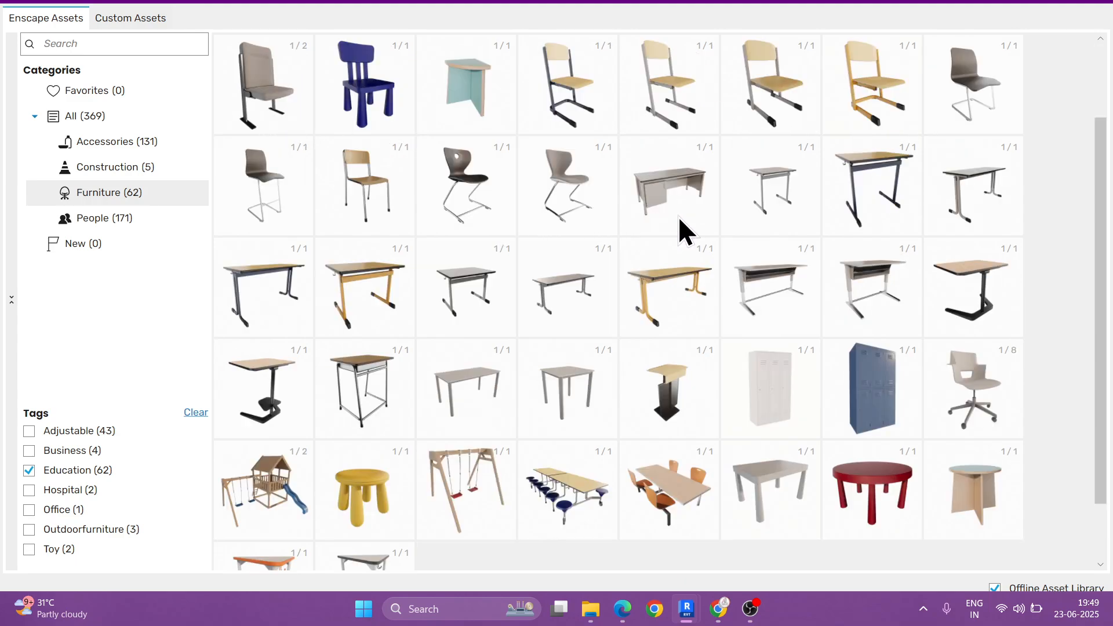
pyautogui.scroll(-2, 579, 262)
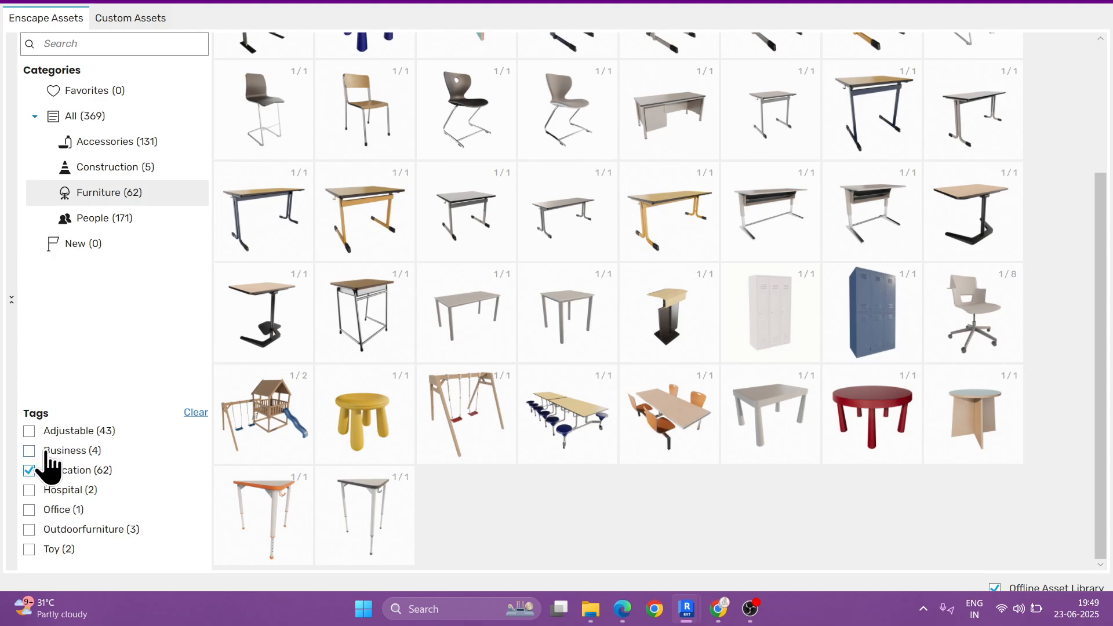
pyautogui.click(31, 472)
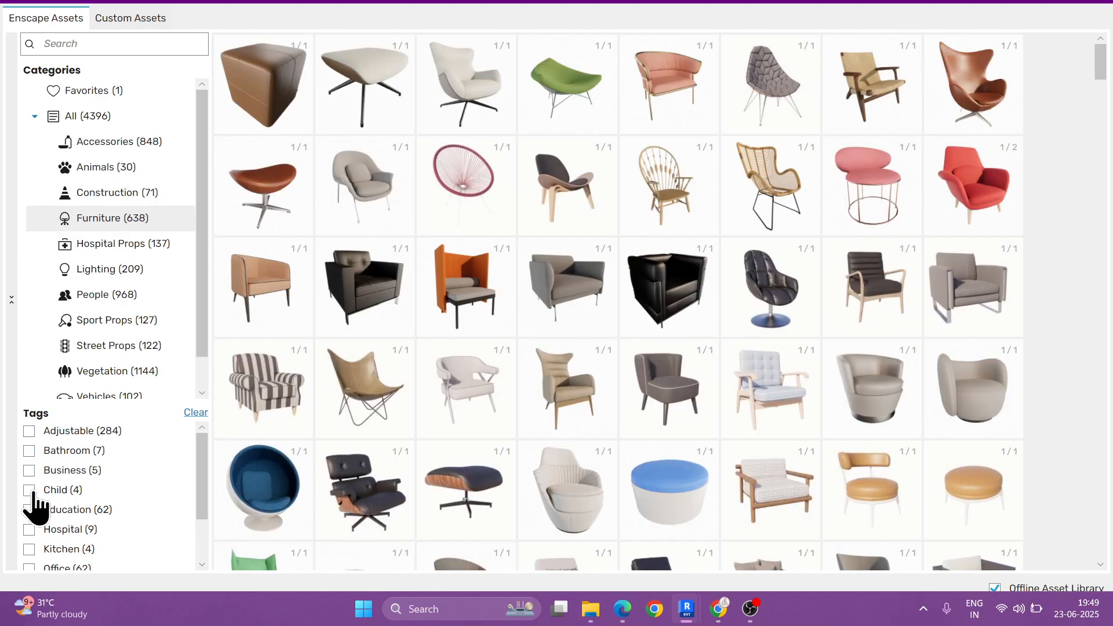
# Step: Filter the furniture by the Hospital tag, remove the filter and check the remaining furniture tags
pyautogui.click(32, 530)
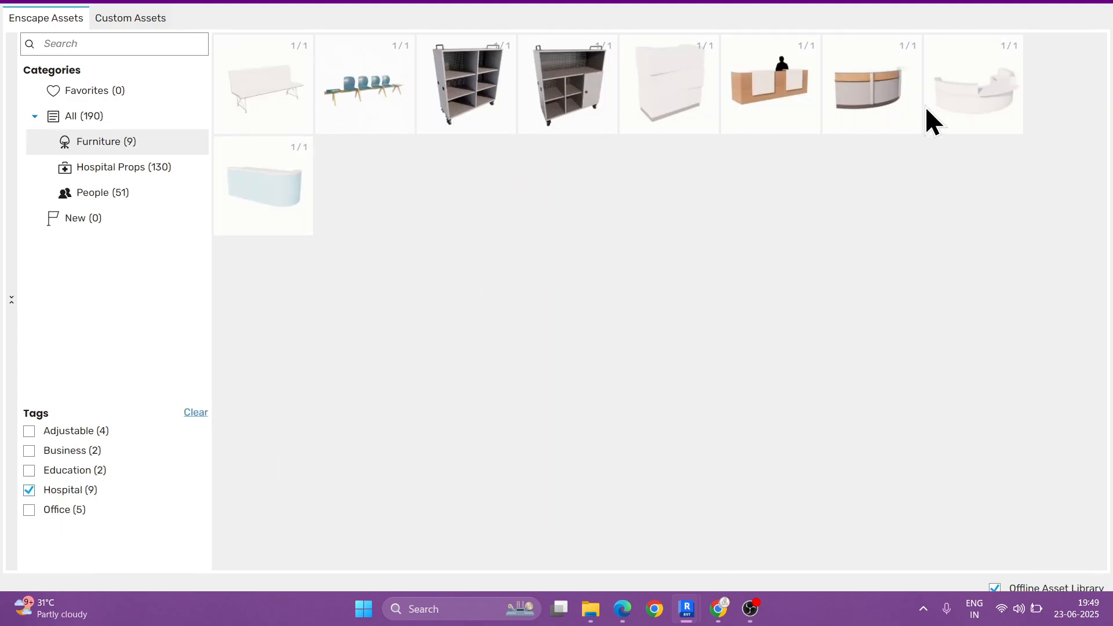
pyautogui.click(132, 497)
pyautogui.scroll(-1, 131, 441)
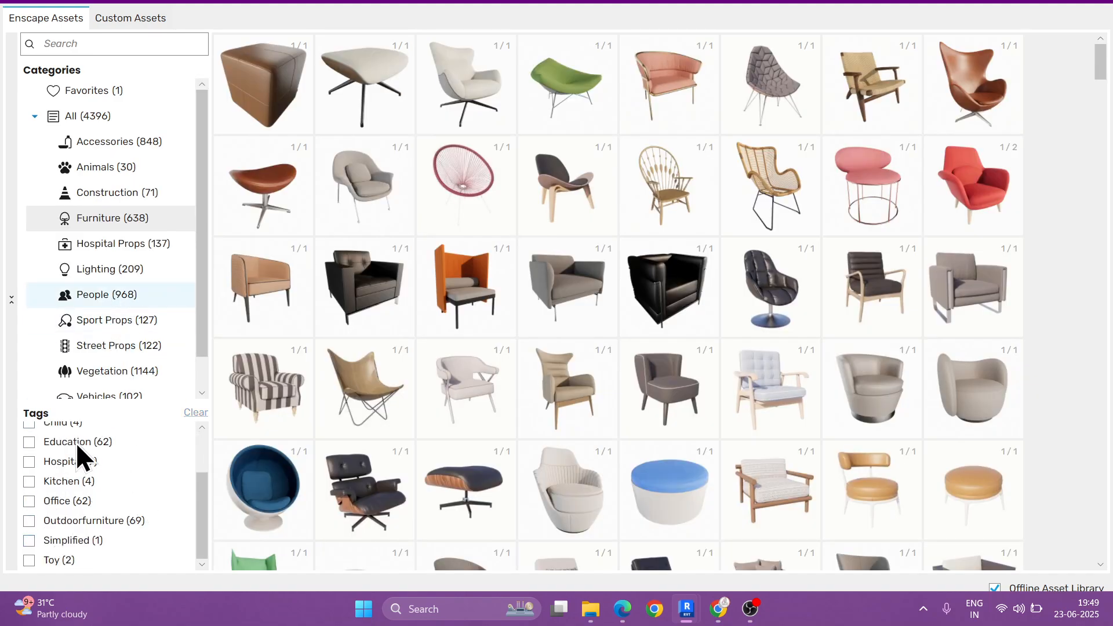
# Step: Filter the People category by the Adjustable tag and view the placement options of the standing man in a coat
pyautogui.scroll(2, 92, 458)
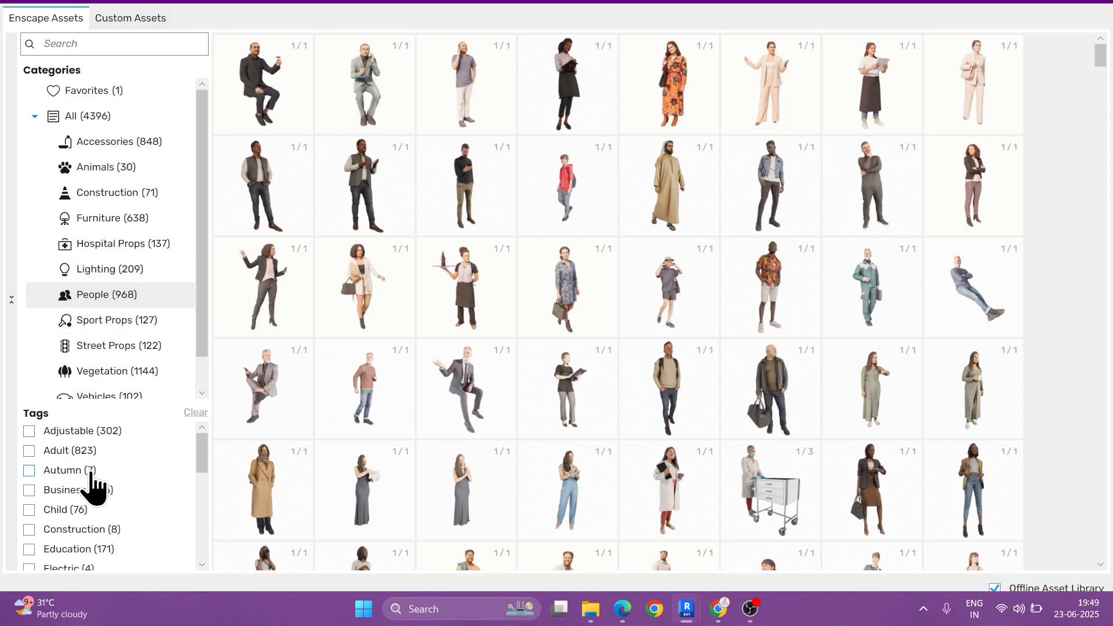
pyautogui.click(29, 431)
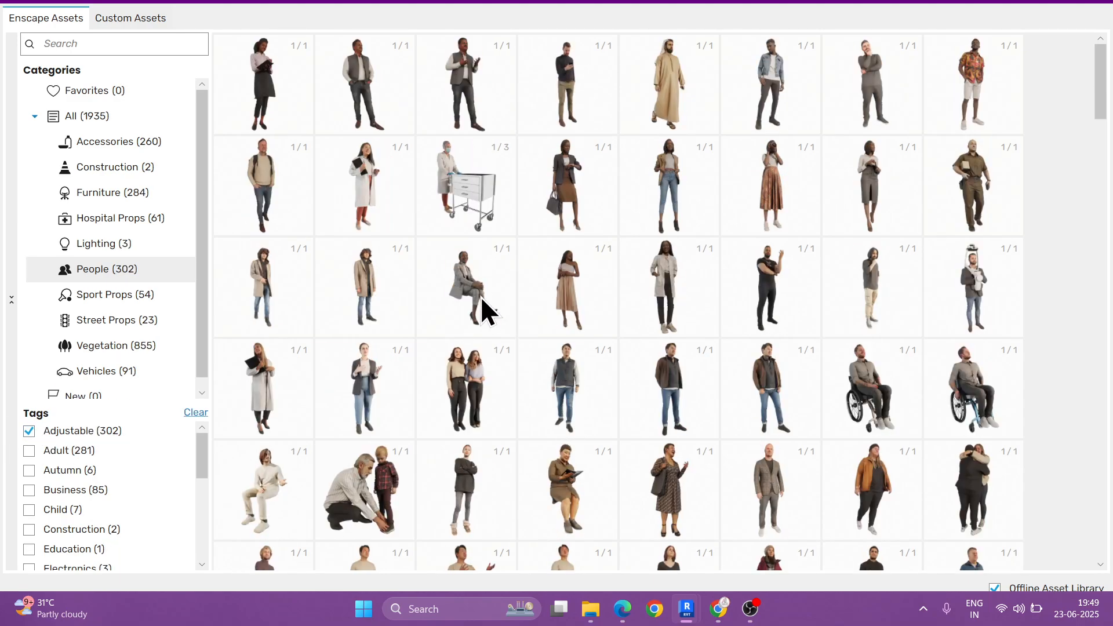
pyautogui.moveTo(359, 280)
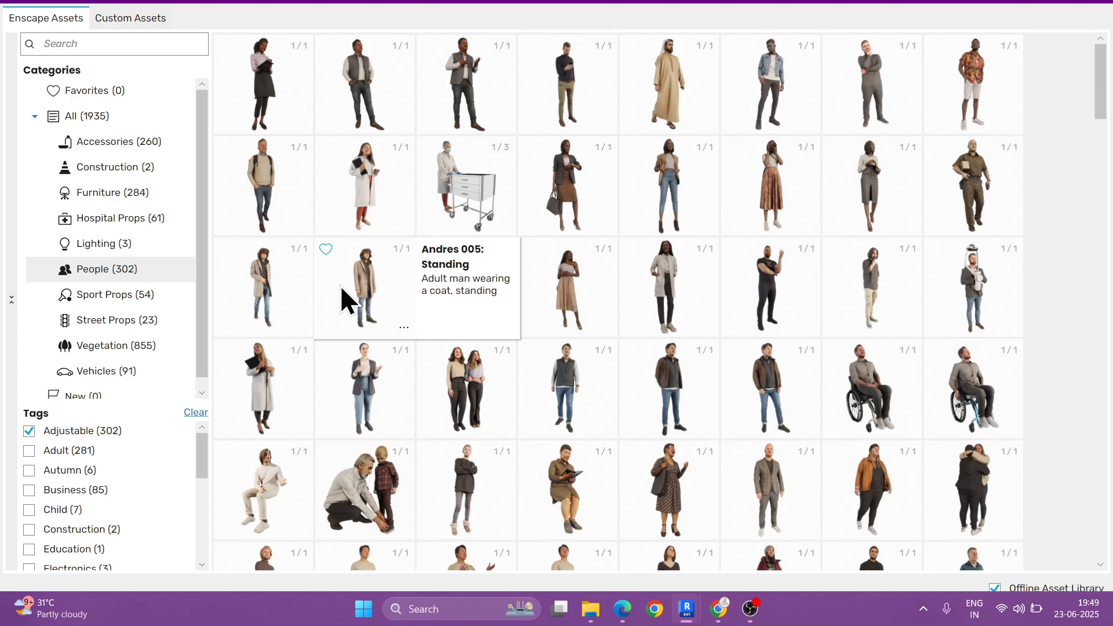
pyautogui.click(404, 329)
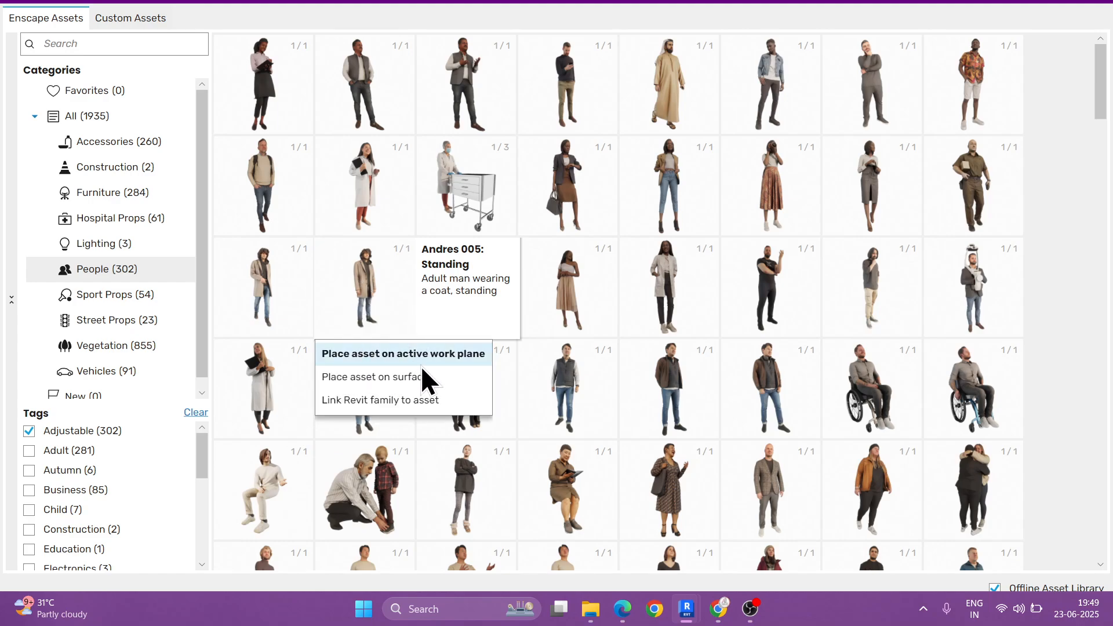
pyautogui.click(540, 408)
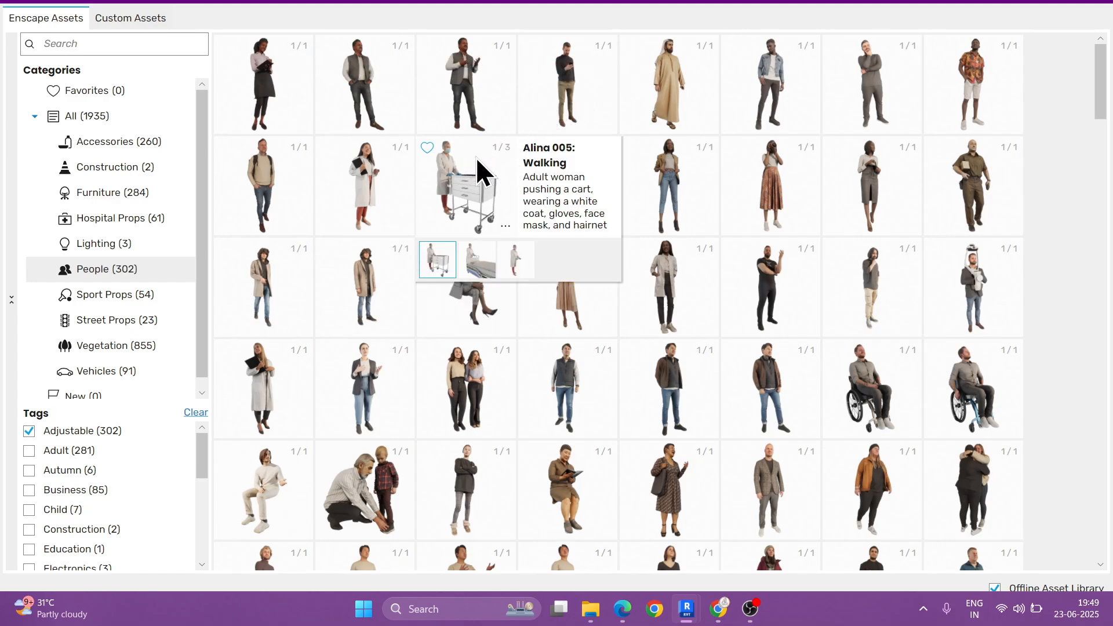
# Step: Start placing the asset of the woman pushing a cart in the Revit model and close the placement notice
pyautogui.click(474, 177)
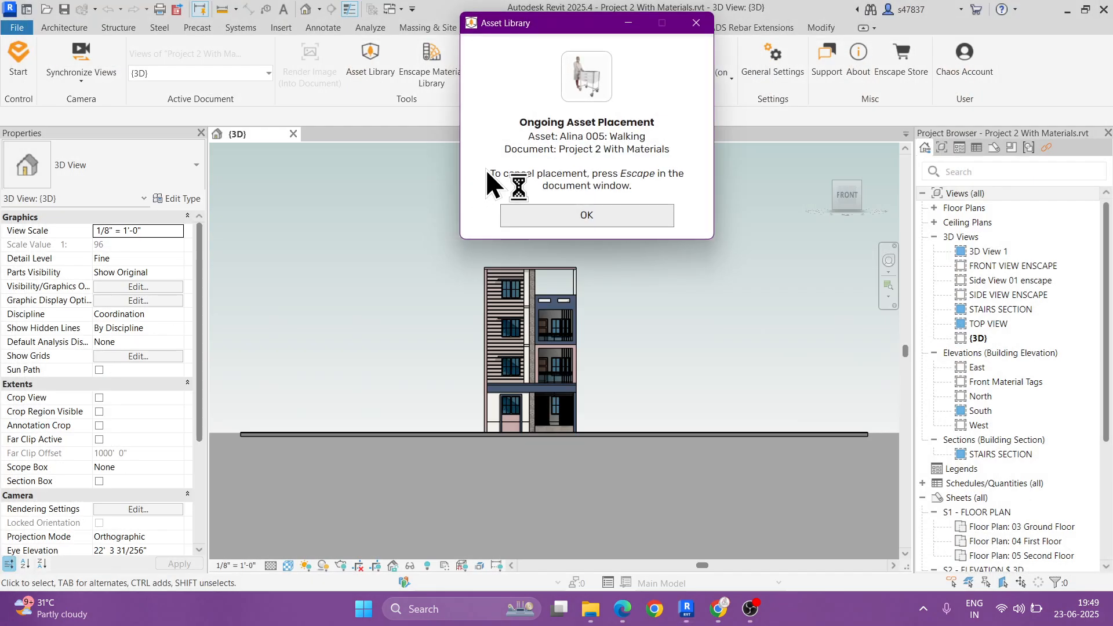
pyautogui.click(694, 25)
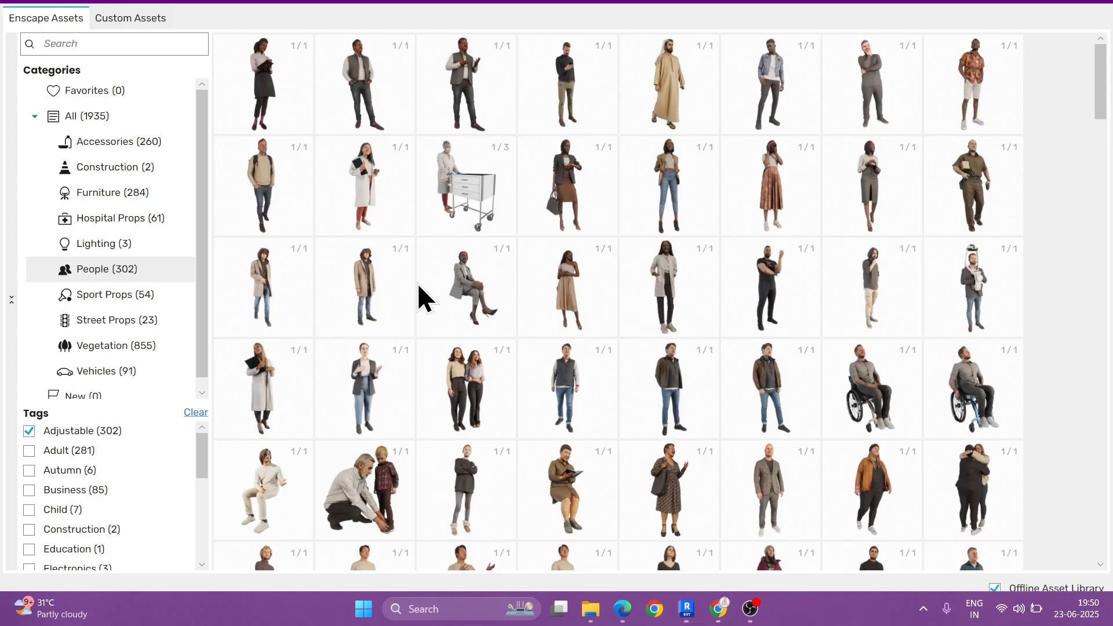
# Step: Review the variants of the woman pushing a cart and look over more adjustable people assets
pyautogui.moveTo(464, 202)
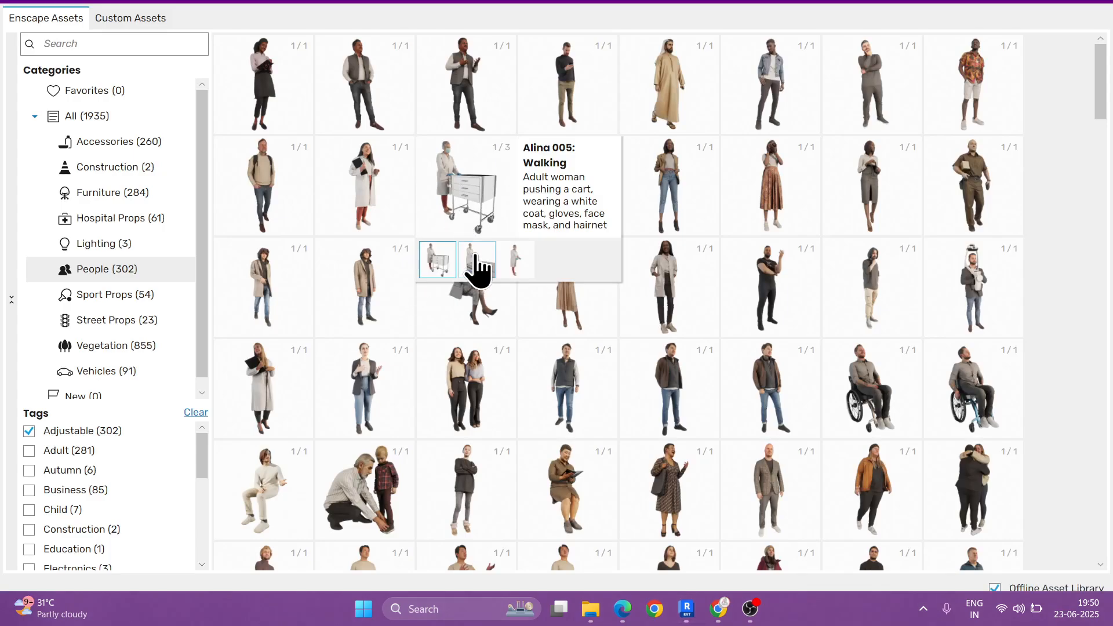
pyautogui.moveTo(477, 258)
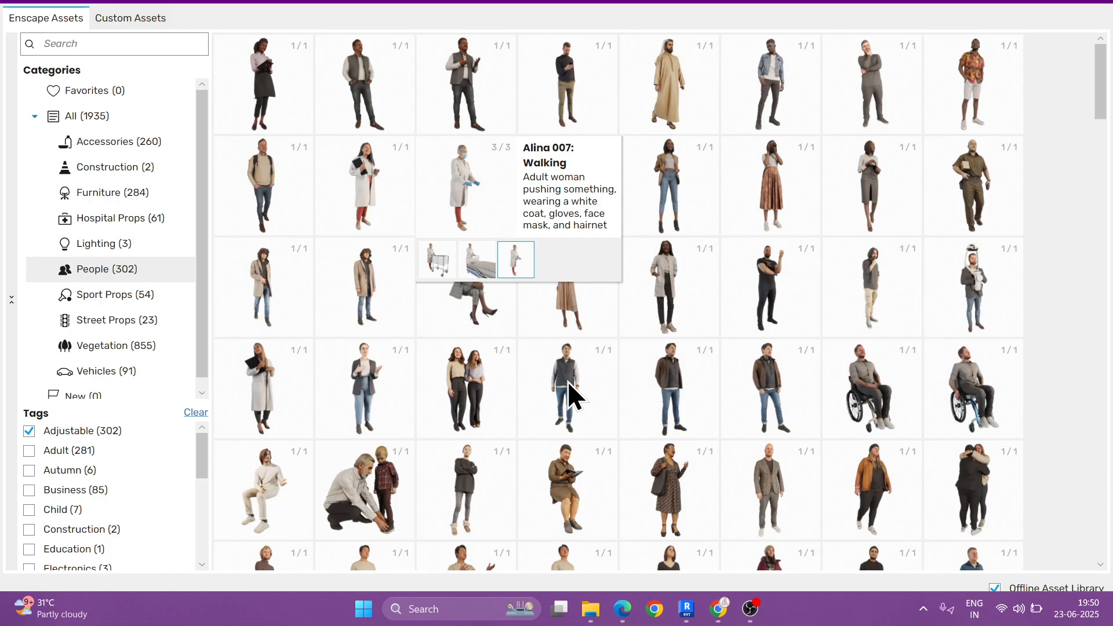
pyautogui.scroll(-1, 385, 400)
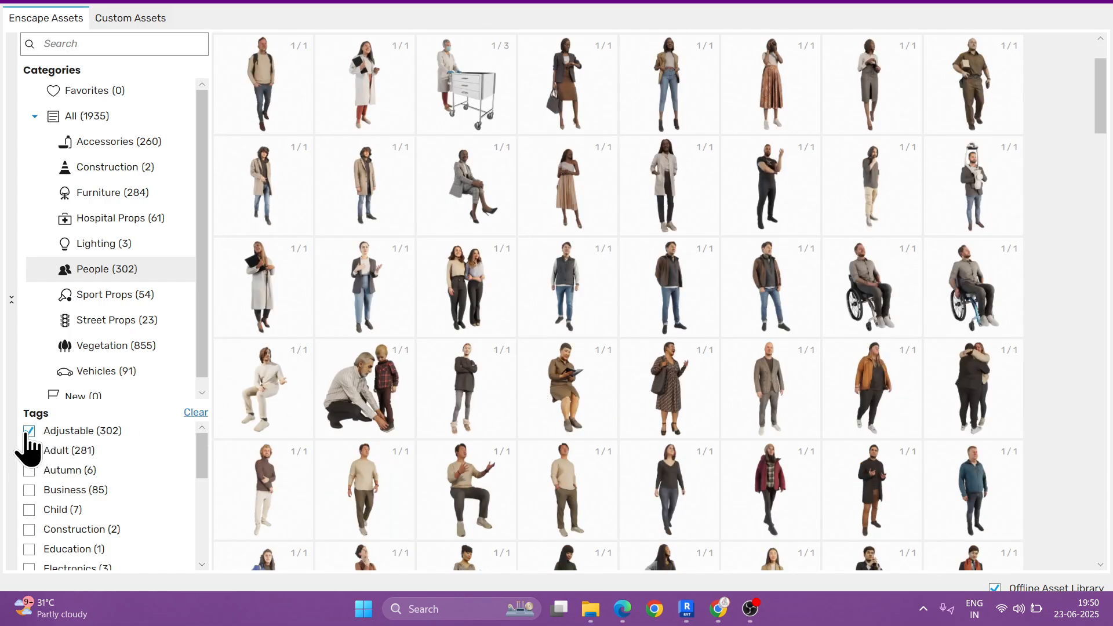
pyautogui.scroll(-1, 562, 379)
pyautogui.scroll(-8, 562, 378)
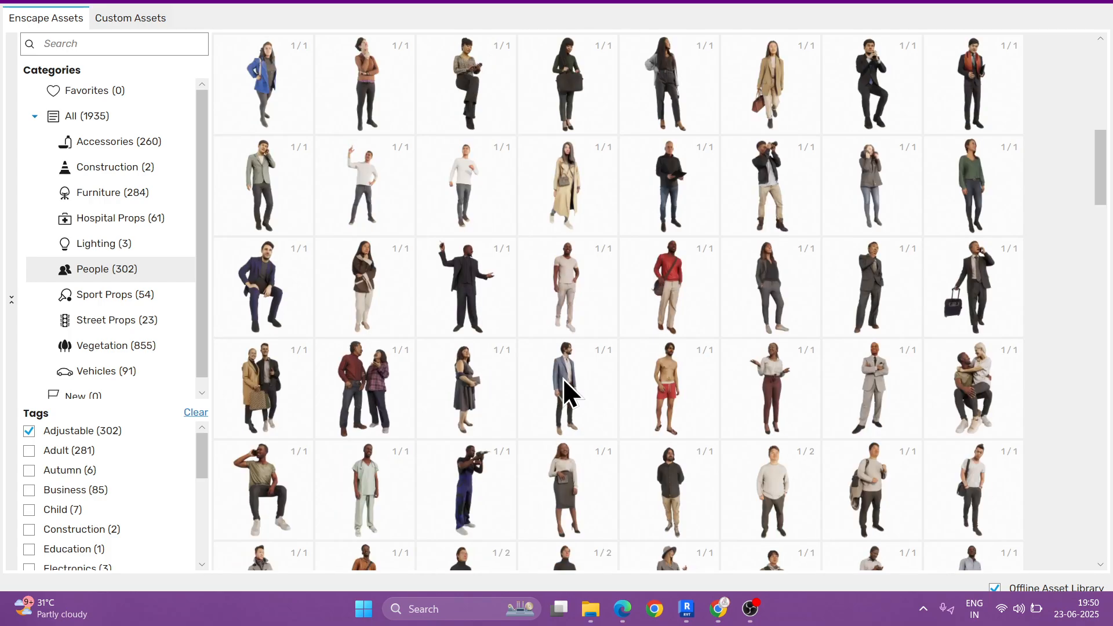
# Step: Review the variants of the woman in the lab coat among the adjustable people and remove the Adjustable tag filter
pyautogui.scroll(-2, 521, 382)
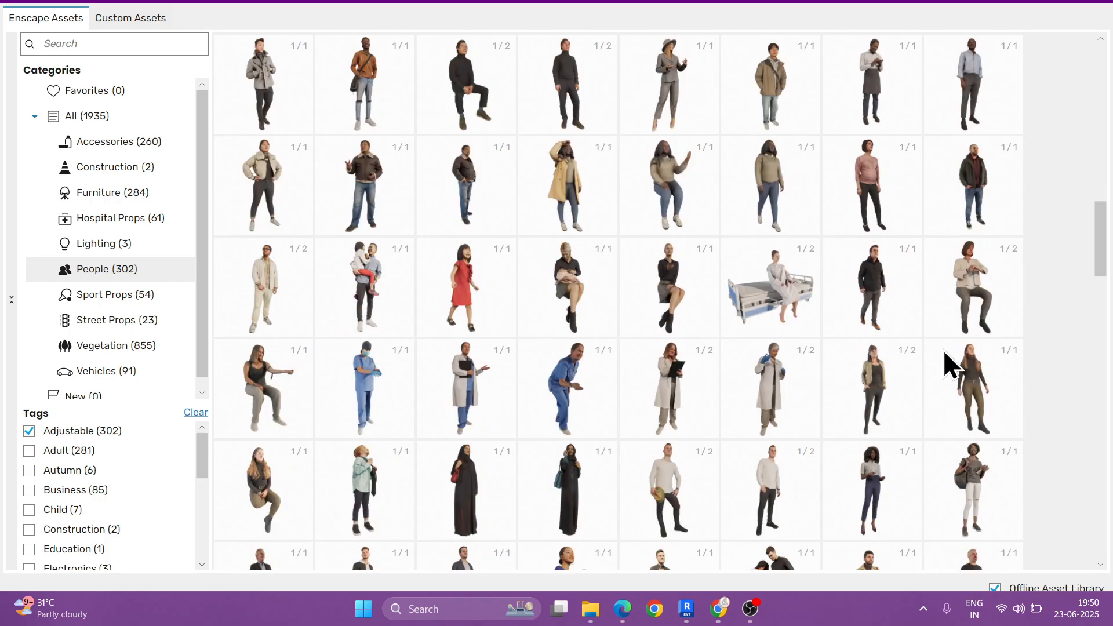
pyautogui.moveTo(962, 284)
pyautogui.moveTo(758, 411)
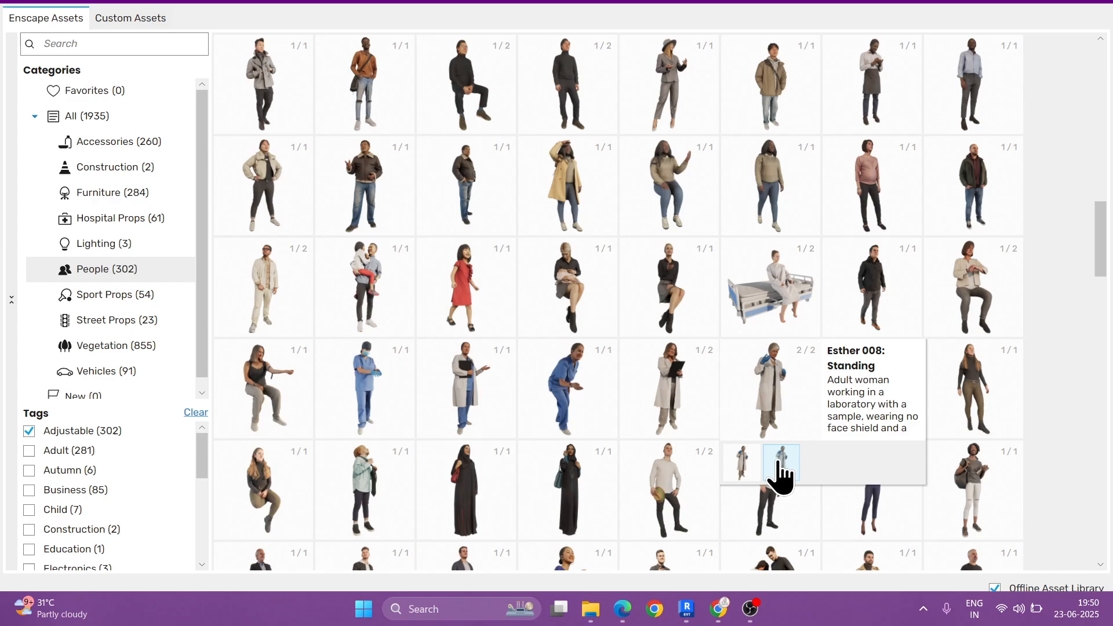
pyautogui.click(29, 430)
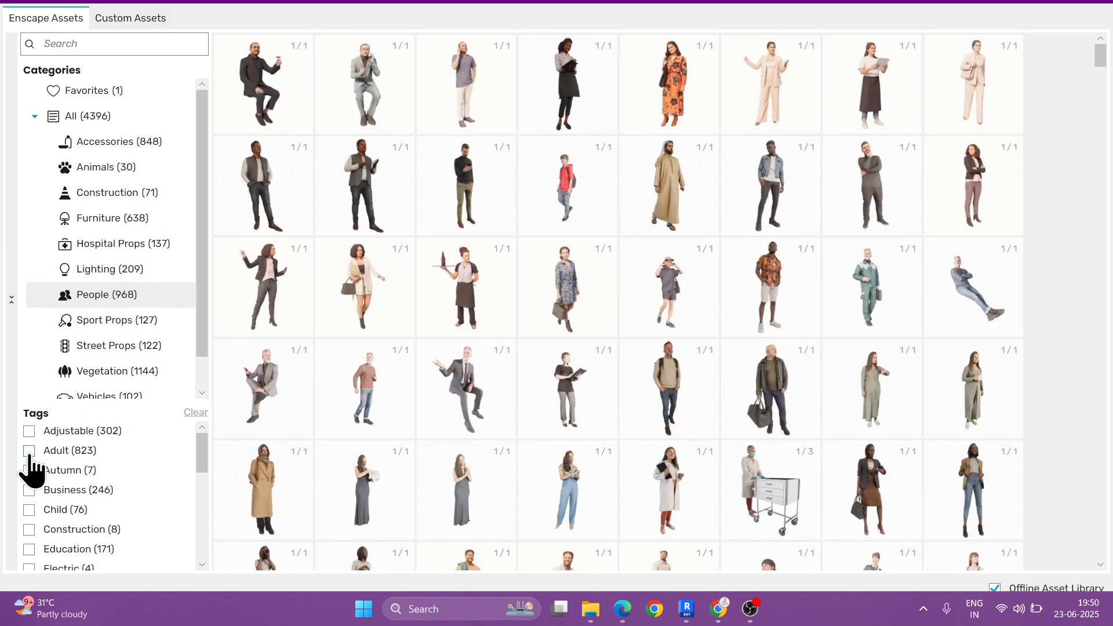
# Step: Filter the people by the Adult tag and by the Autumn tag separately, removing each filter after viewing it
pyautogui.click(29, 451)
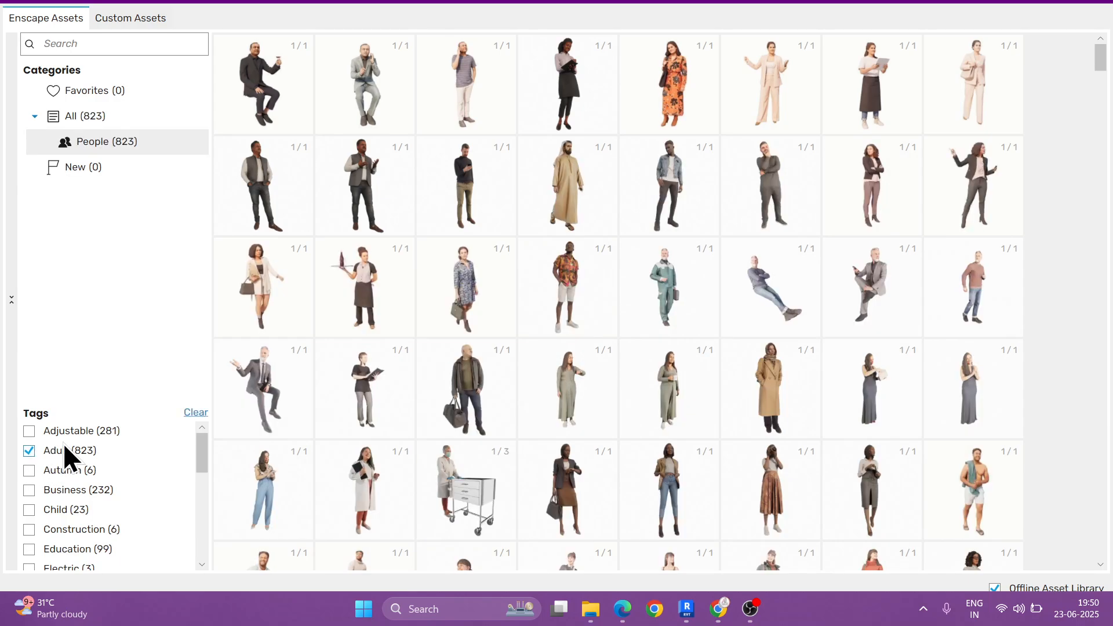
pyautogui.click(29, 470)
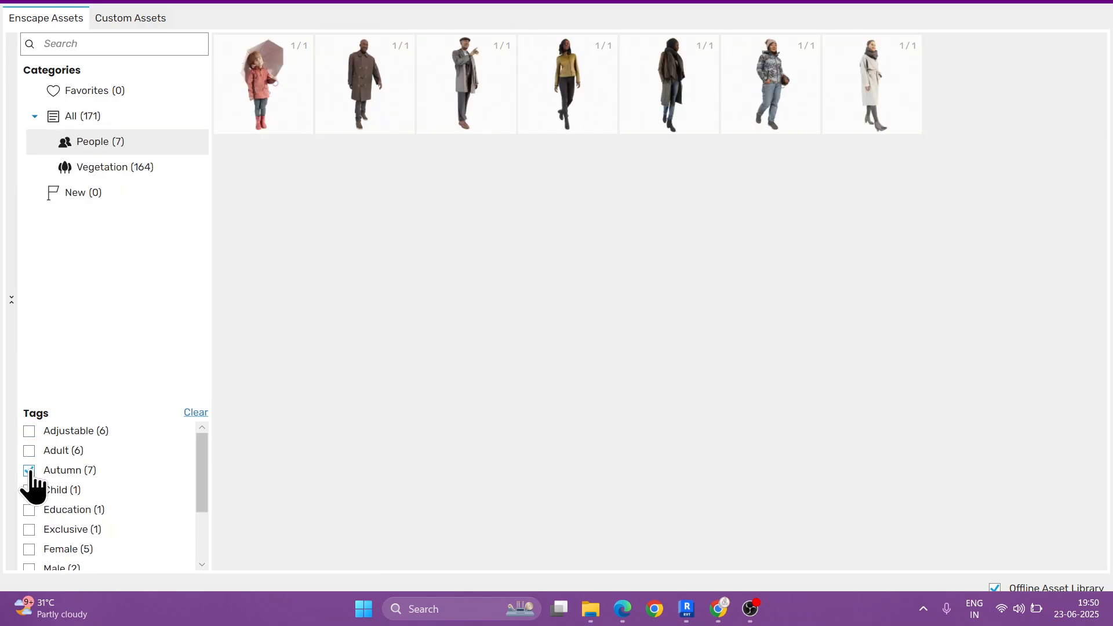
pyautogui.click(29, 471)
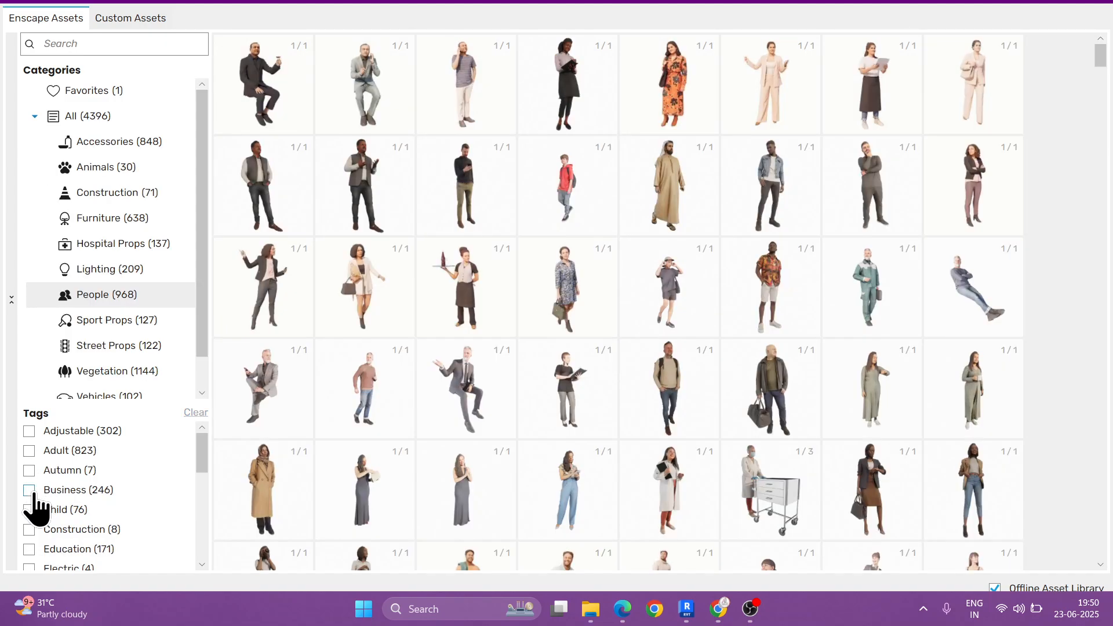
# Step: Check the people under the Business tag, switch the filter to the Child tag and look through the child assets
pyautogui.click(30, 491)
pyautogui.click(29, 510)
pyautogui.click(27, 510)
pyautogui.click(29, 509)
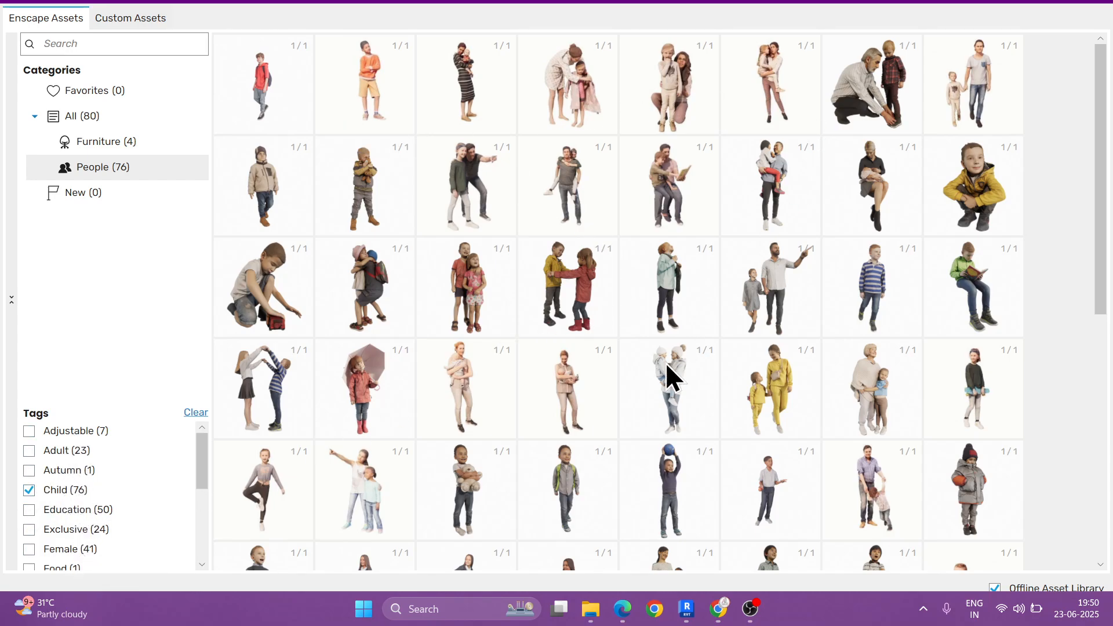
pyautogui.scroll(-8, 672, 371)
pyautogui.scroll(-2, 122, 492)
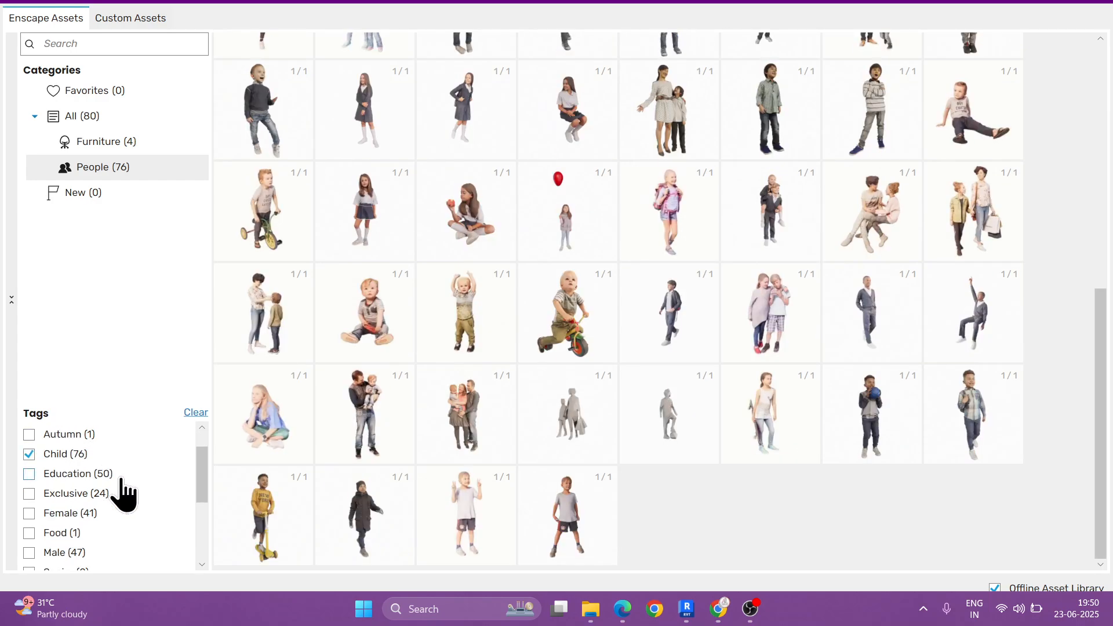
# Step: Narrow the child assets by adding the Education and Female tags, review them and clear all tag filters
pyautogui.click(29, 473)
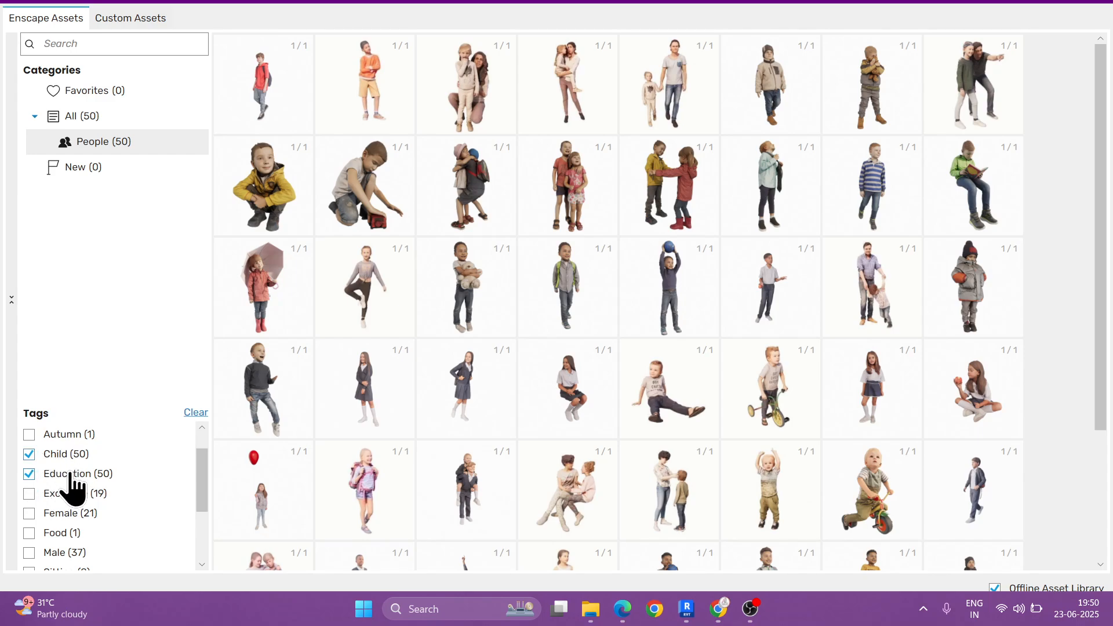
pyautogui.scroll(-1, 562, 342)
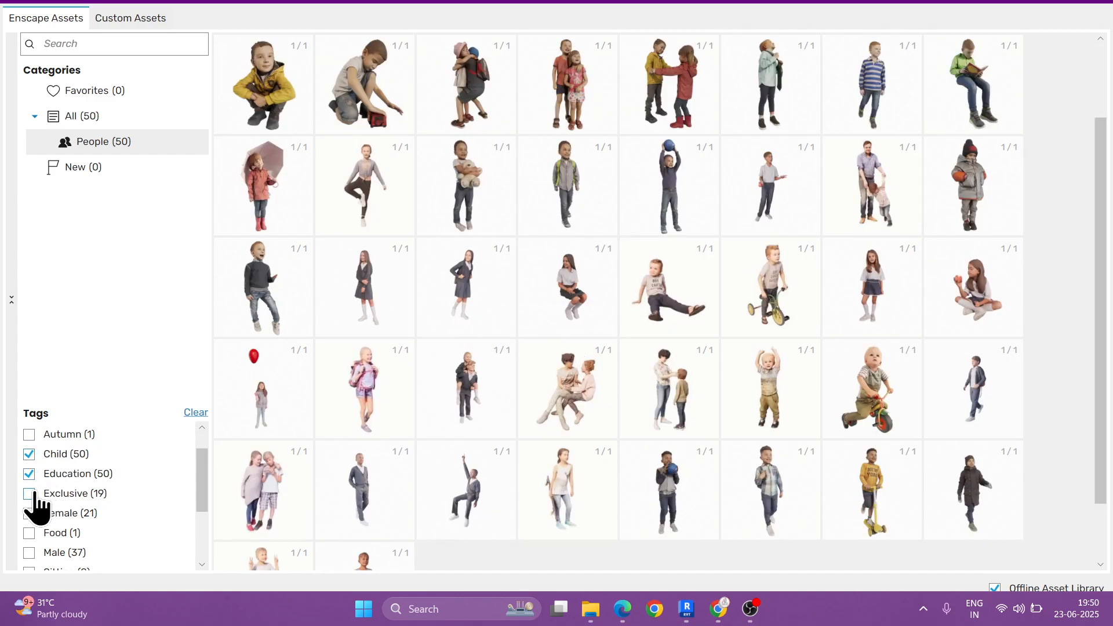
pyautogui.click(93, 511)
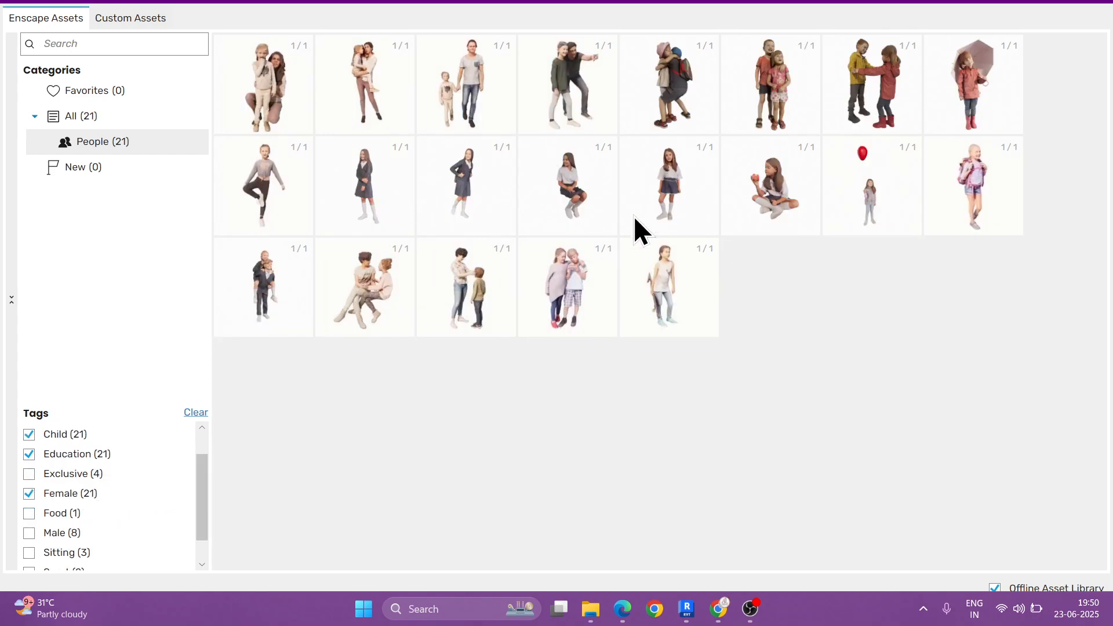
pyautogui.click(192, 410)
# Step: Filter the people by the Electronics tag, look through the assets and clear the filter
pyautogui.scroll(-2, 110, 510)
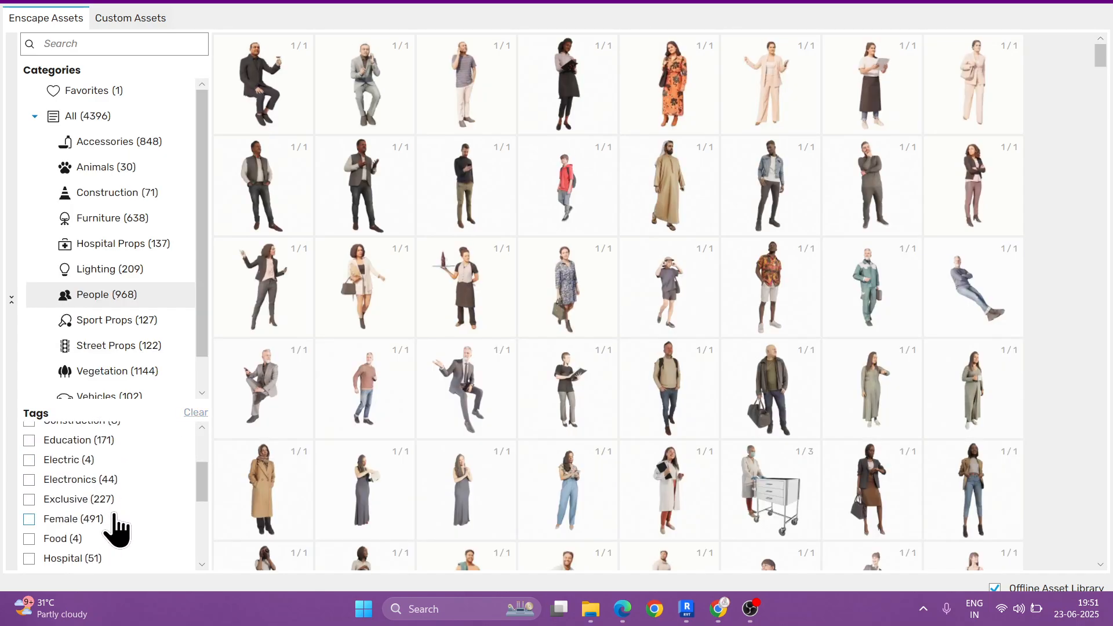
pyautogui.click(46, 481)
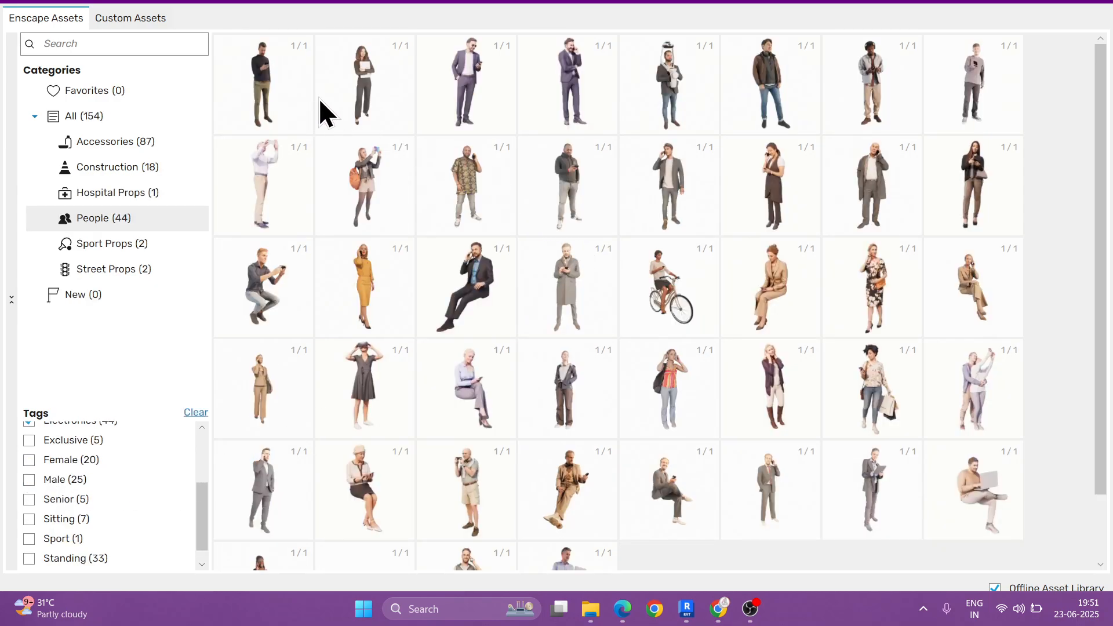
pyautogui.scroll(-2, 590, 404)
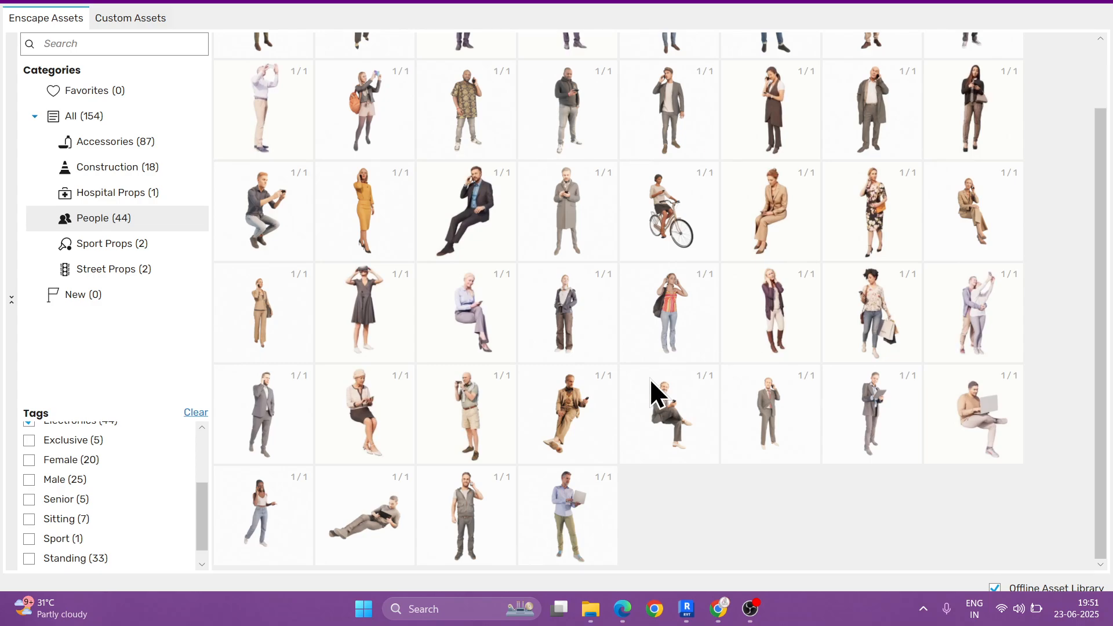
pyautogui.click(194, 414)
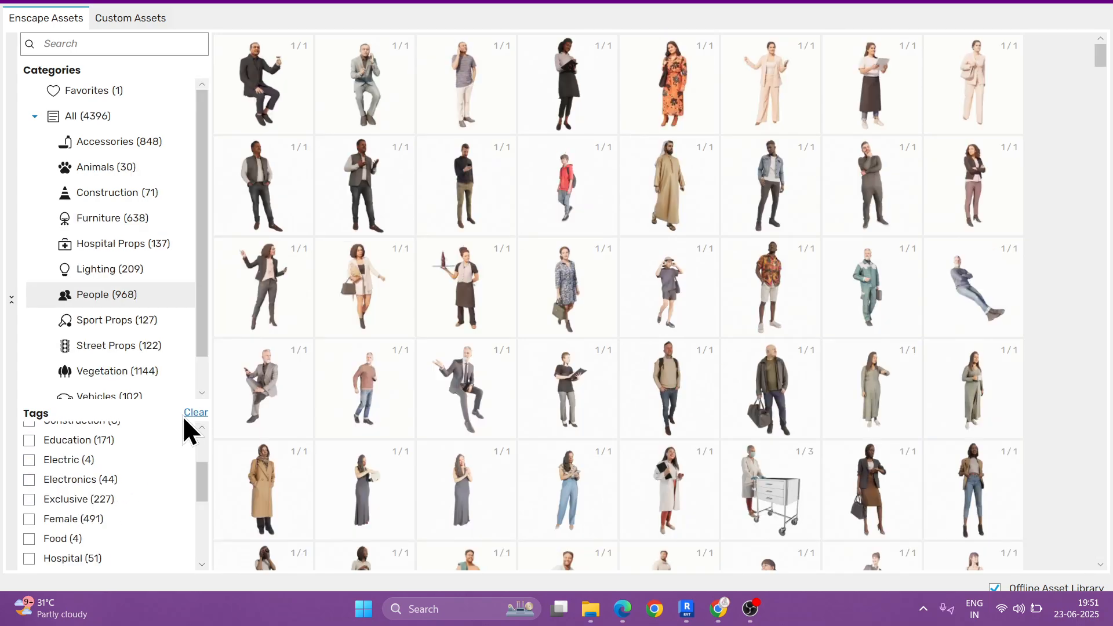
# Step: Browse the Sport Props category through to its end to examine the available sports and gym equipment
pyautogui.click(109, 324)
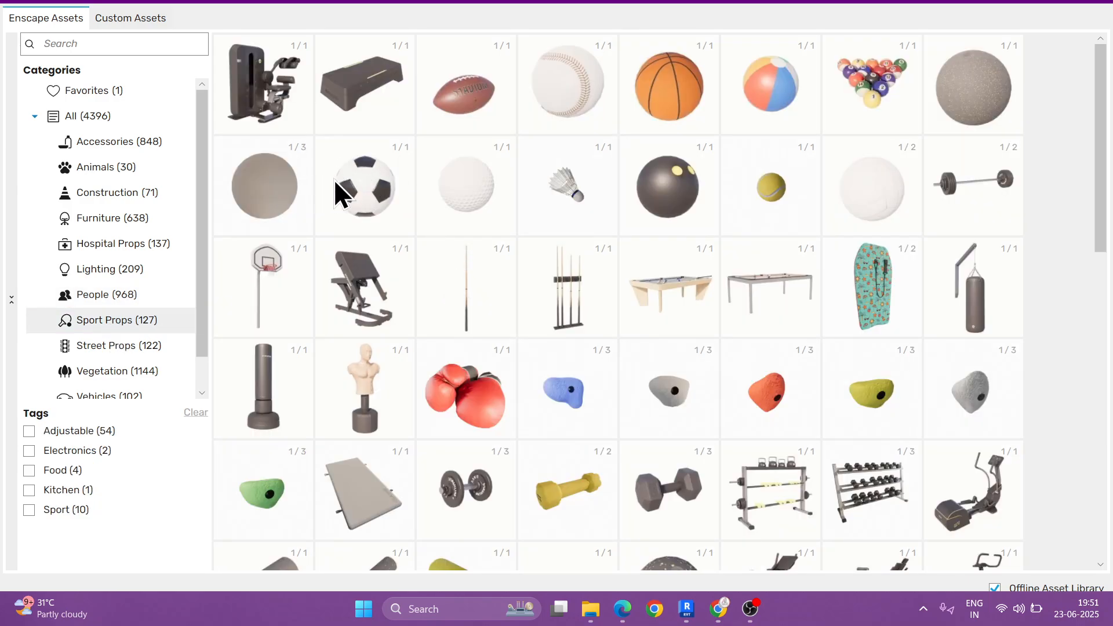
pyautogui.scroll(-2, 580, 325)
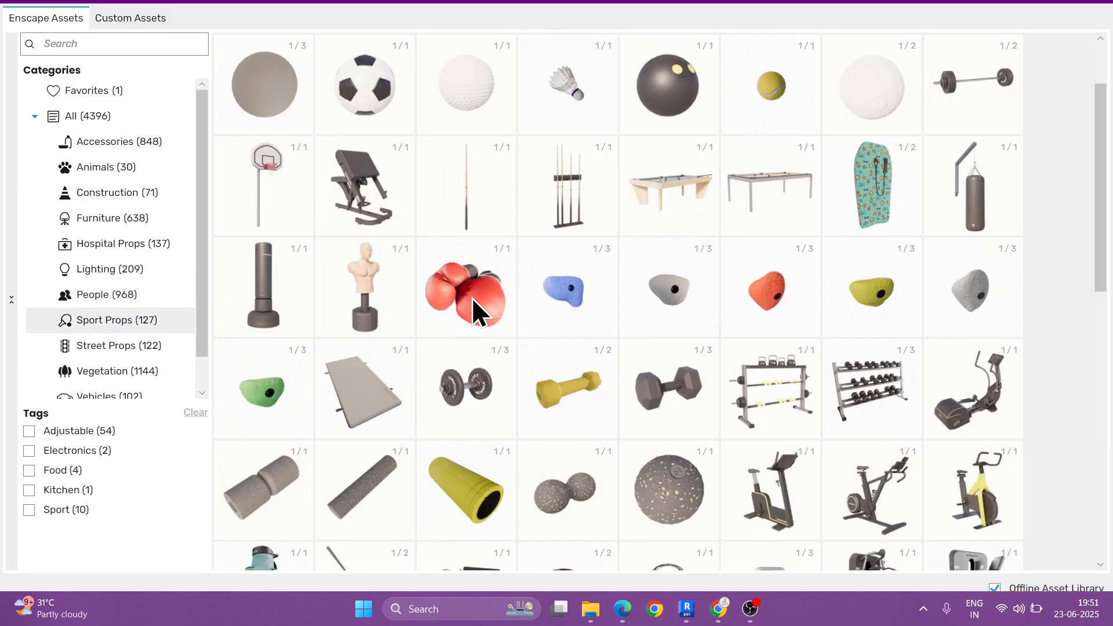
pyautogui.scroll(-4, 759, 315)
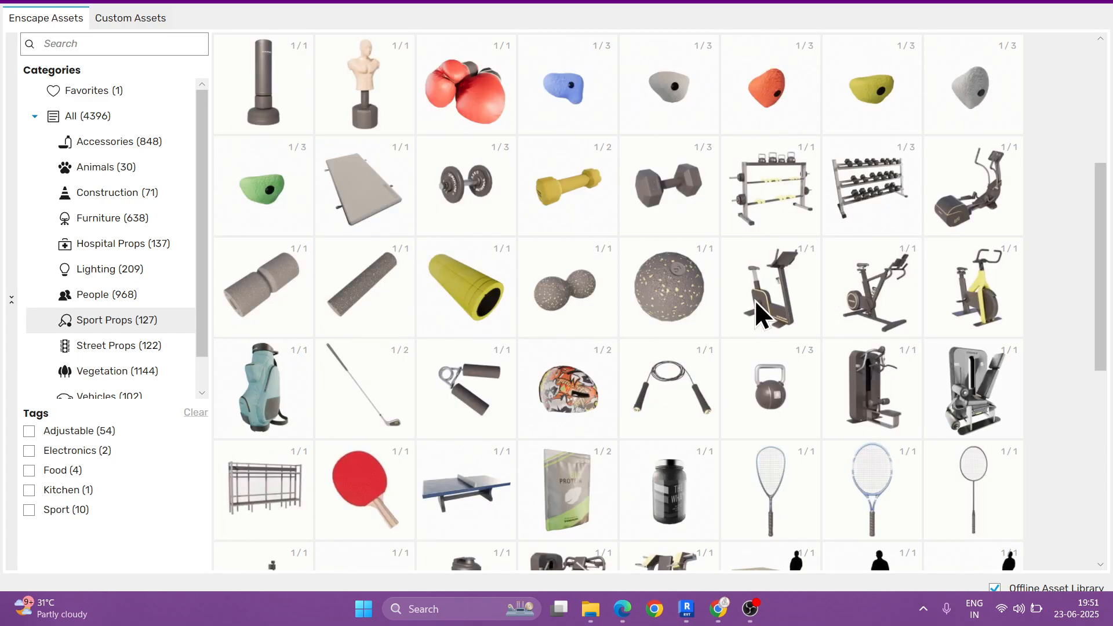
pyautogui.scroll(-4, 803, 407)
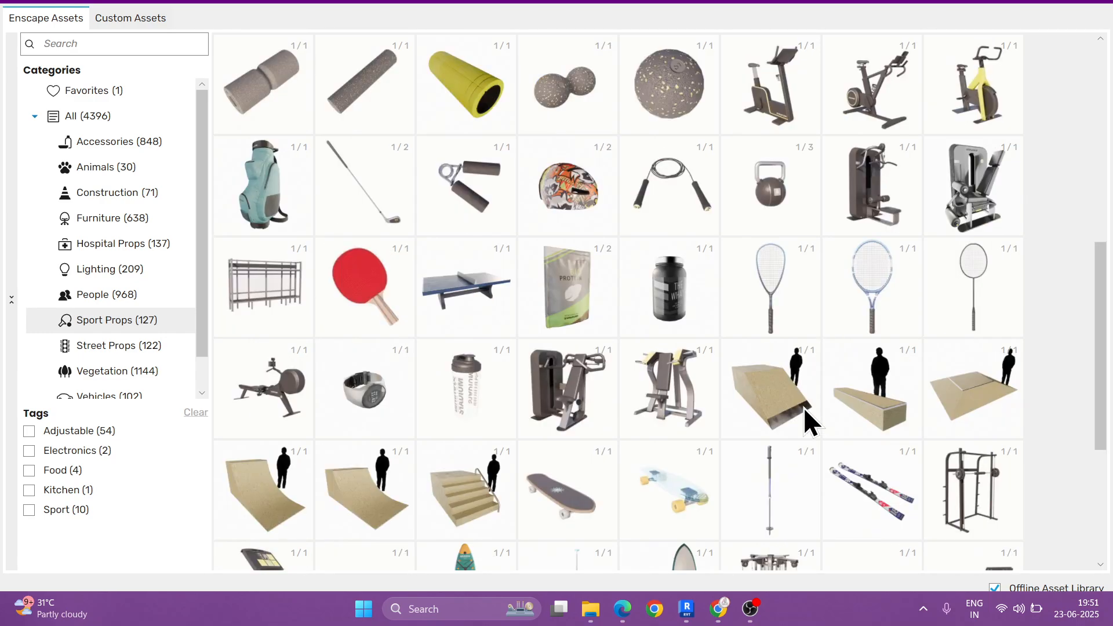
pyautogui.scroll(-4, 803, 406)
pyautogui.scroll(-2, 802, 406)
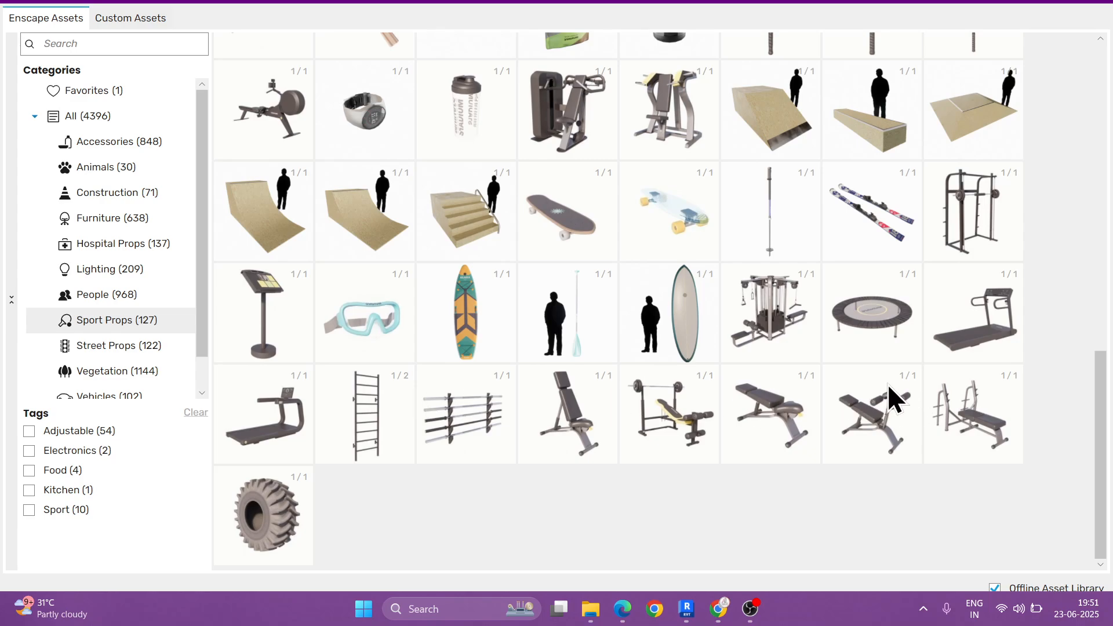
pyautogui.scroll(2, 888, 384)
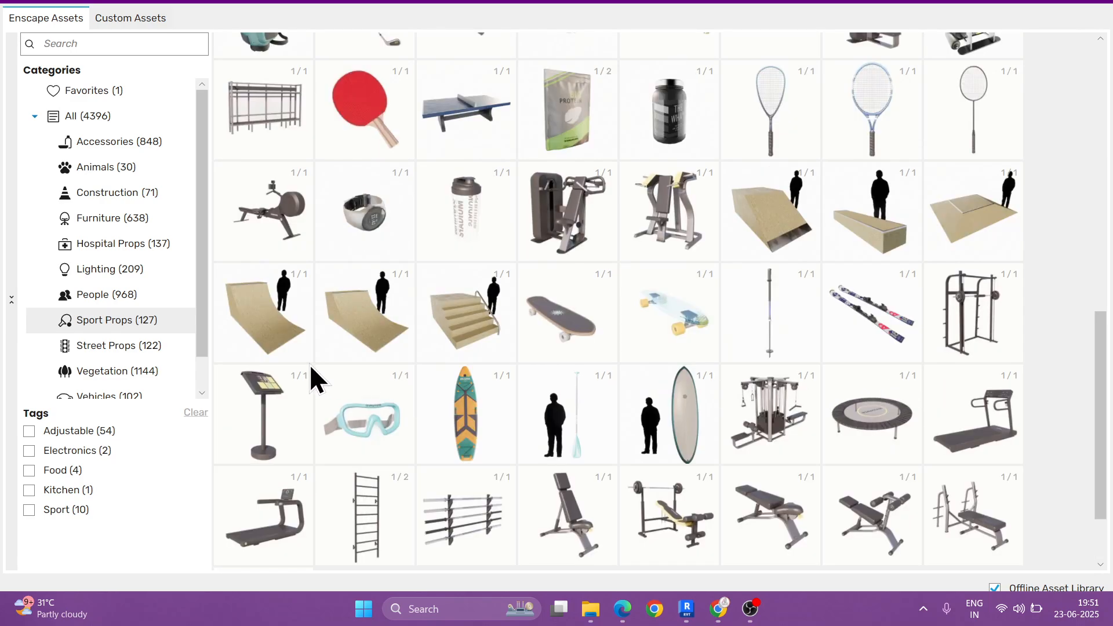
# Step: Browse the Street Props category to examine its street furniture, buildings, traffic signs and wind turbines
pyautogui.click(114, 350)
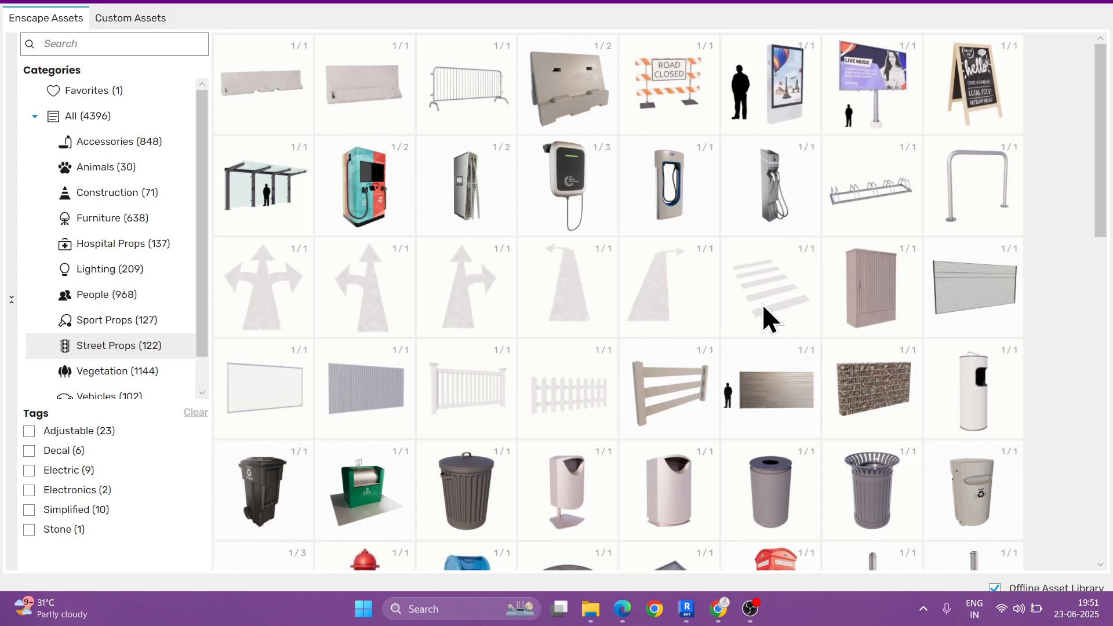
pyautogui.scroll(-1, 721, 303)
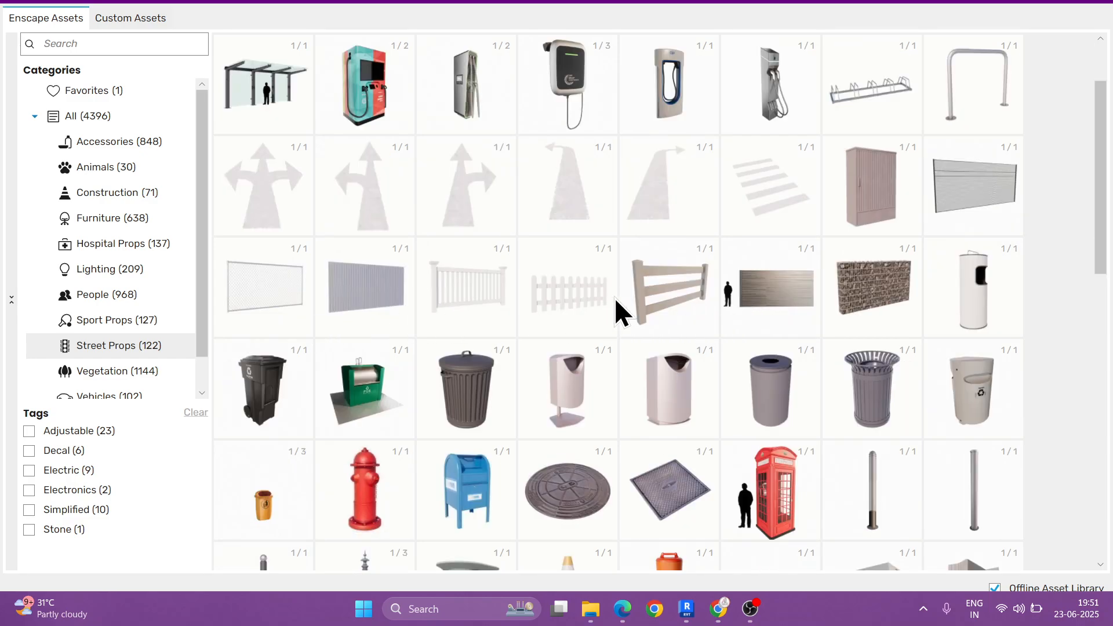
pyautogui.scroll(-1, 614, 297)
pyautogui.scroll(-1, 655, 296)
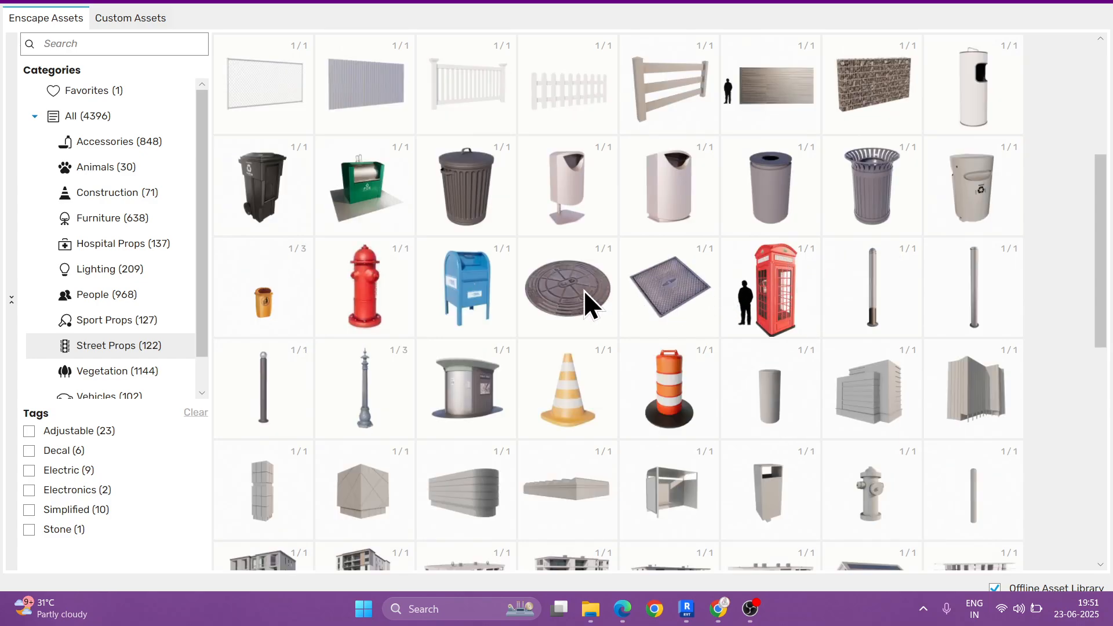
pyautogui.scroll(-1, 648, 304)
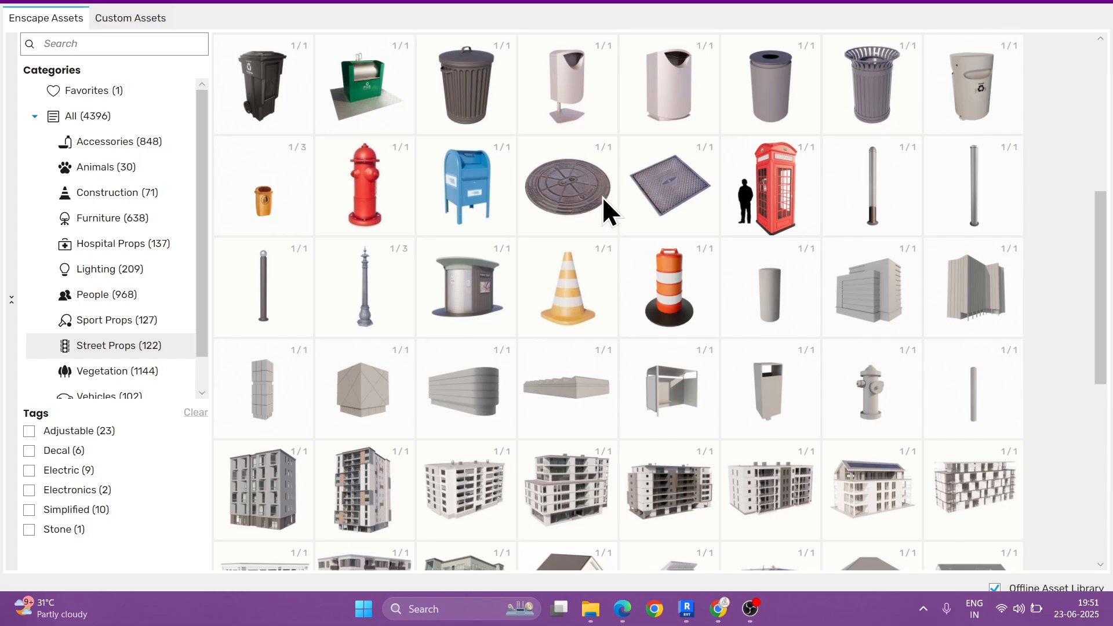
pyautogui.scroll(-1, 629, 327)
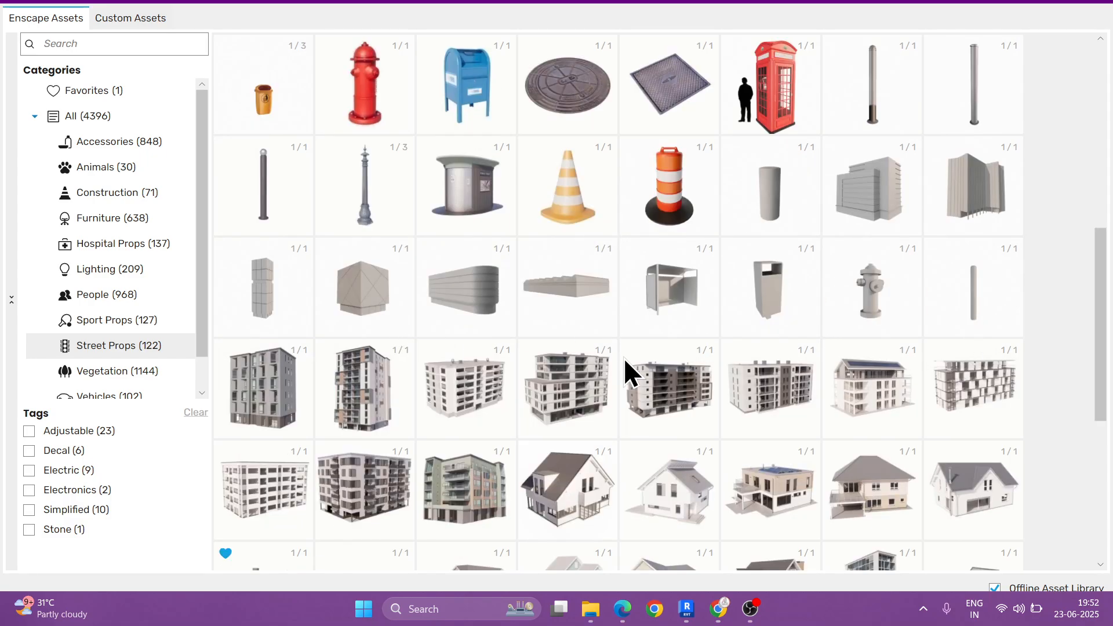
pyautogui.scroll(-1, 623, 359)
pyautogui.scroll(-2, 621, 358)
pyautogui.scroll(-1, 705, 343)
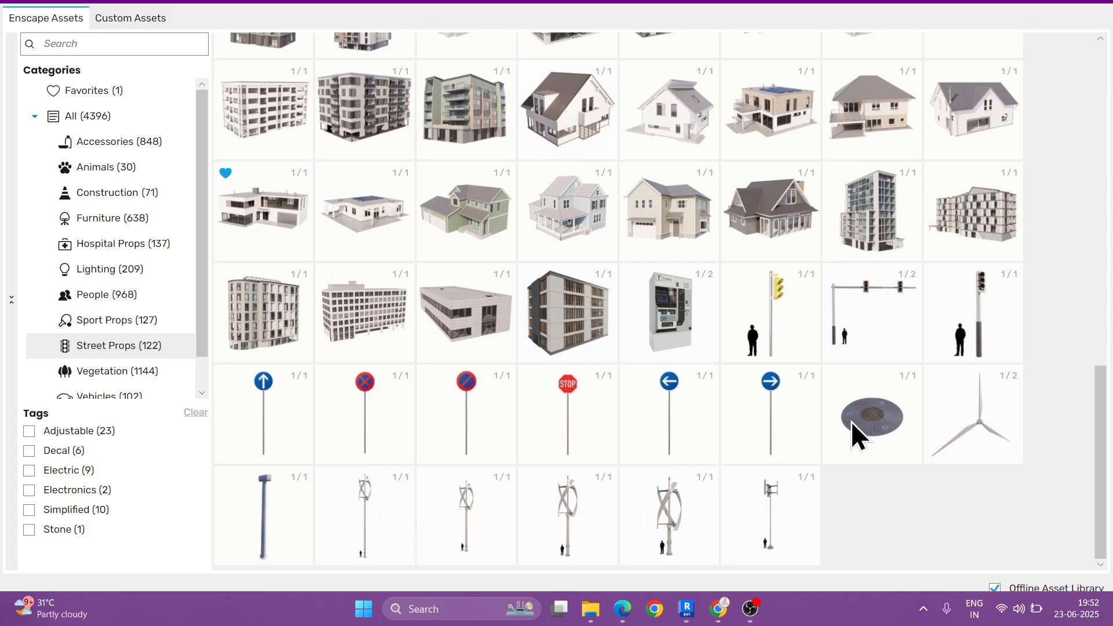
pyautogui.scroll(10, 826, 432)
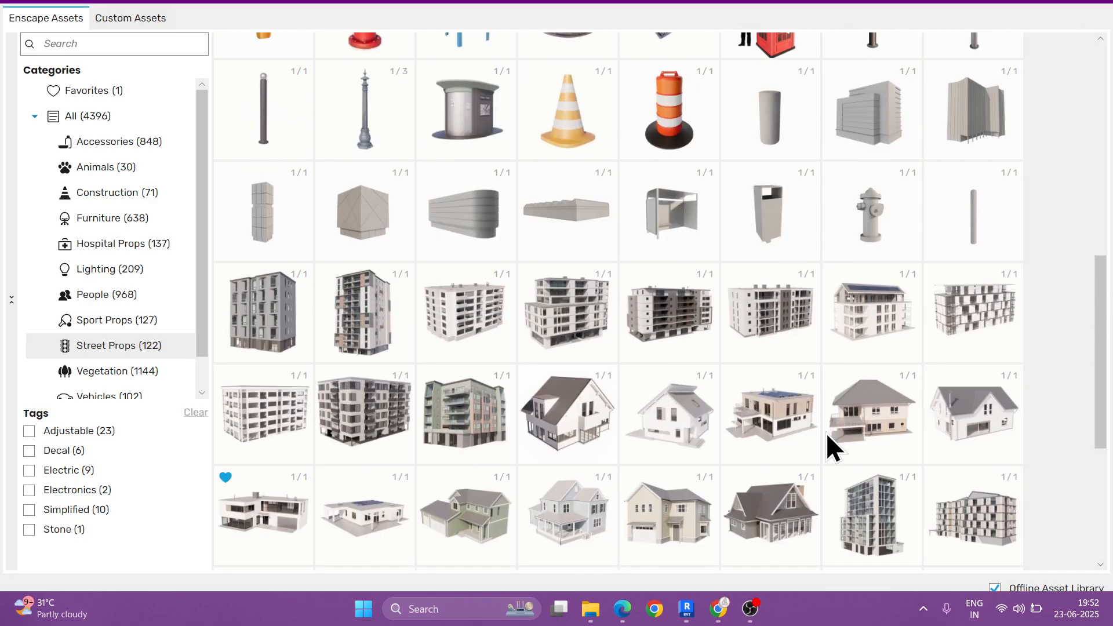
pyautogui.scroll(-10, 826, 433)
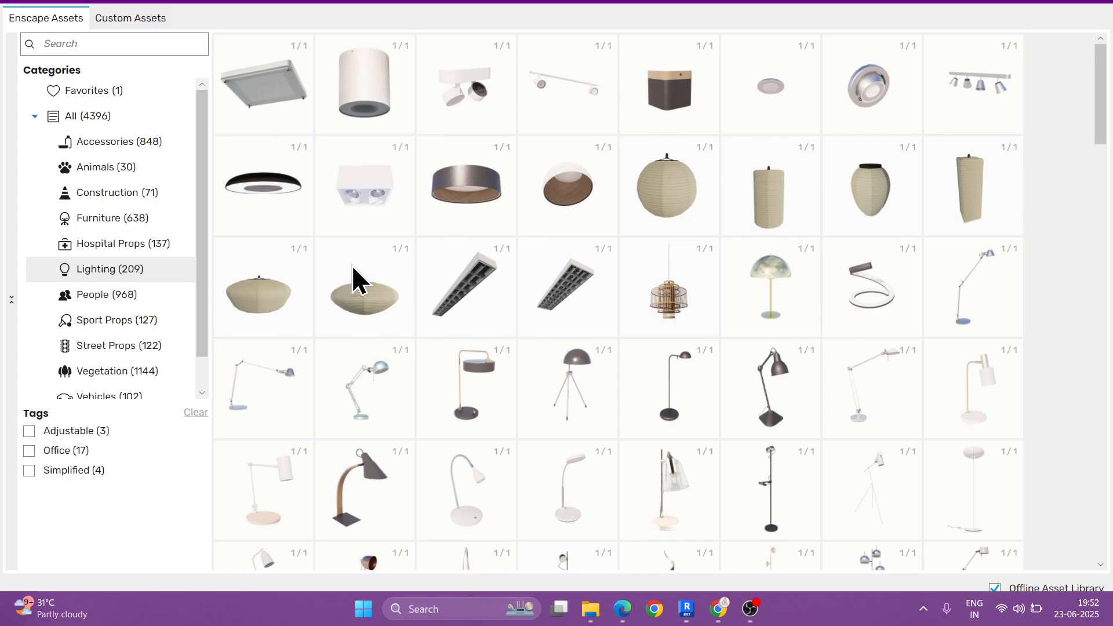
# Step: Browse the Lighting category to examine its ceiling lights, desk and floor lamps, lanterns, bollards and pendants, and leave the library
pyautogui.scroll(-1, 688, 232)
pyautogui.scroll(-1, 689, 244)
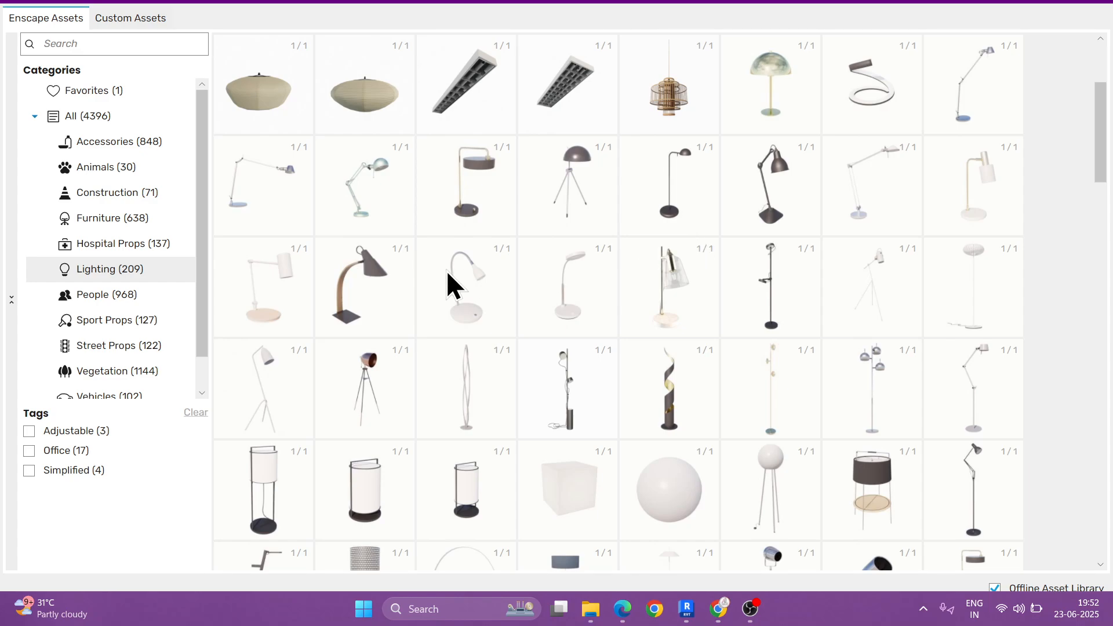
pyautogui.scroll(-2, 652, 360)
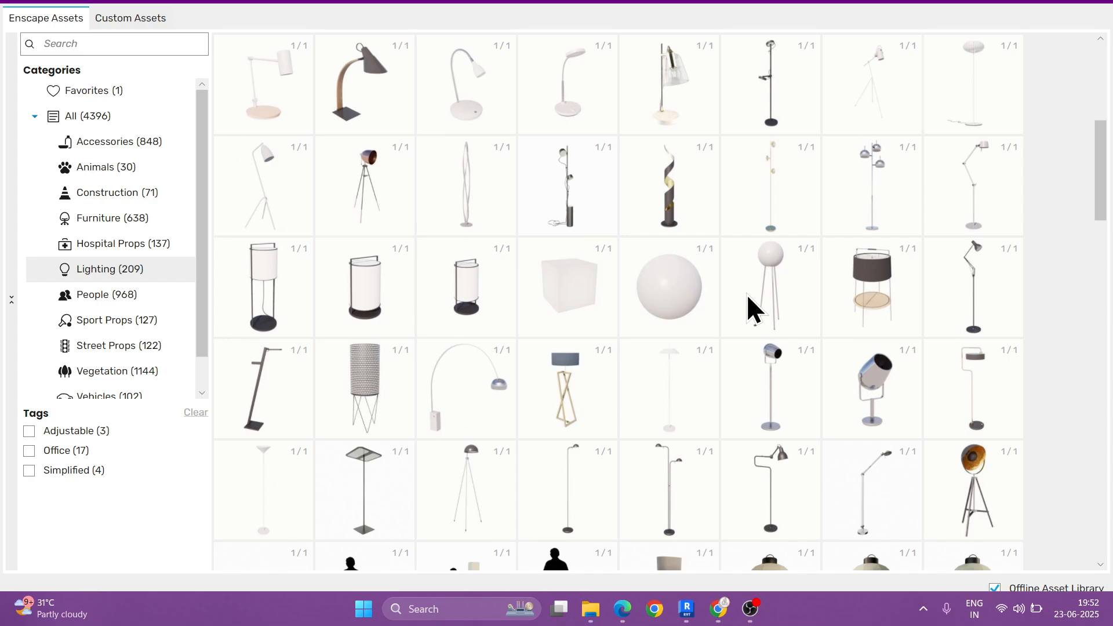
pyautogui.scroll(-1, 747, 294)
pyautogui.scroll(-1, 746, 294)
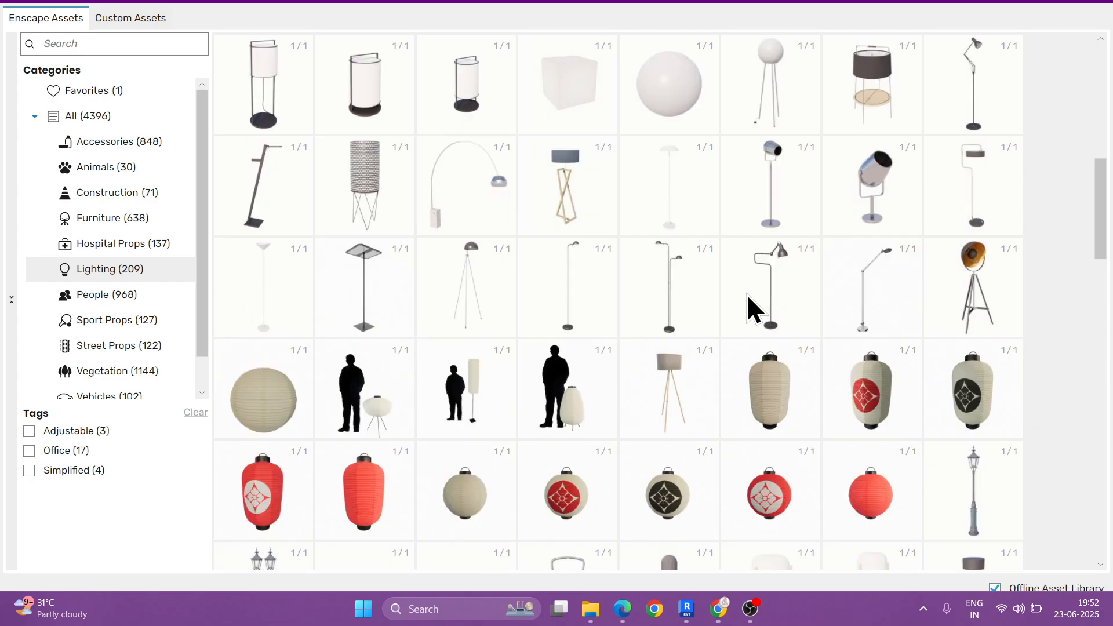
pyautogui.scroll(-2, 746, 294)
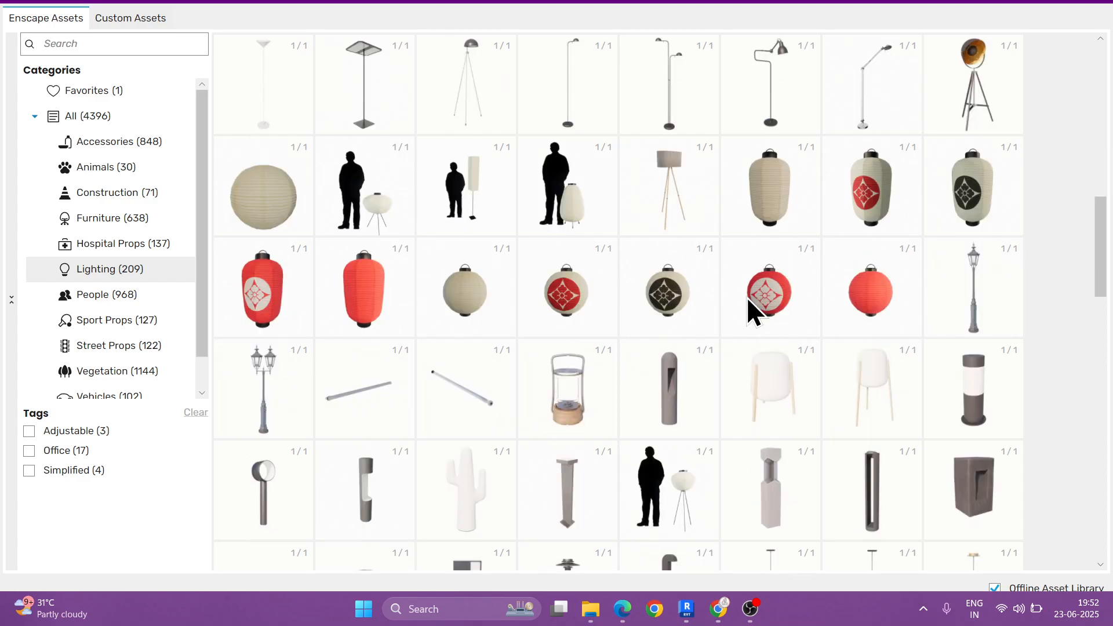
pyautogui.scroll(-2, 746, 296)
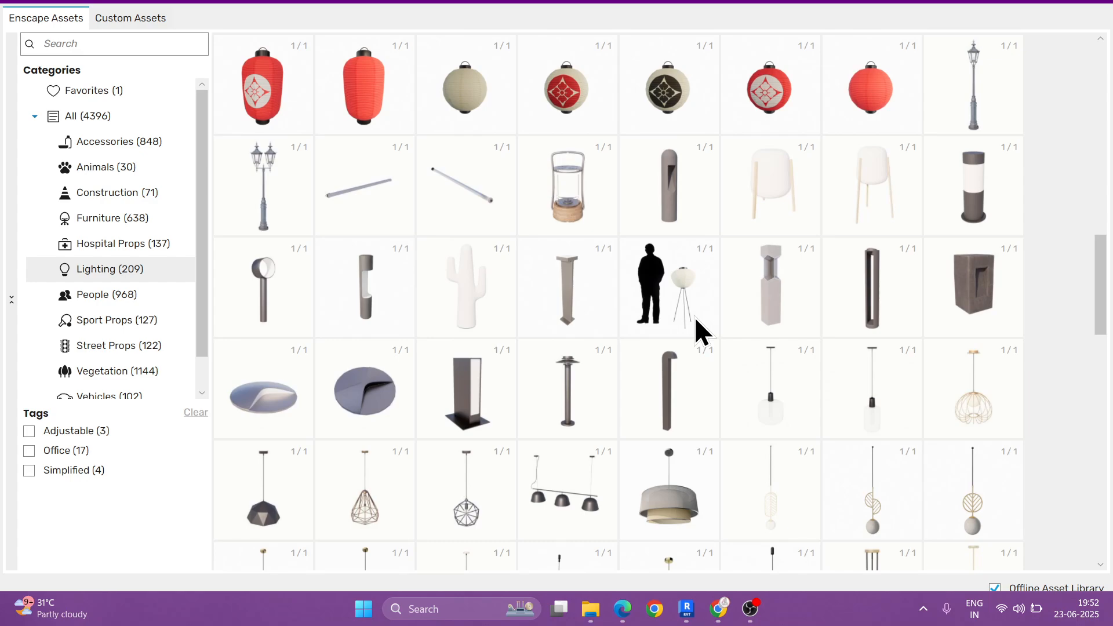
pyautogui.scroll(-1, 693, 317)
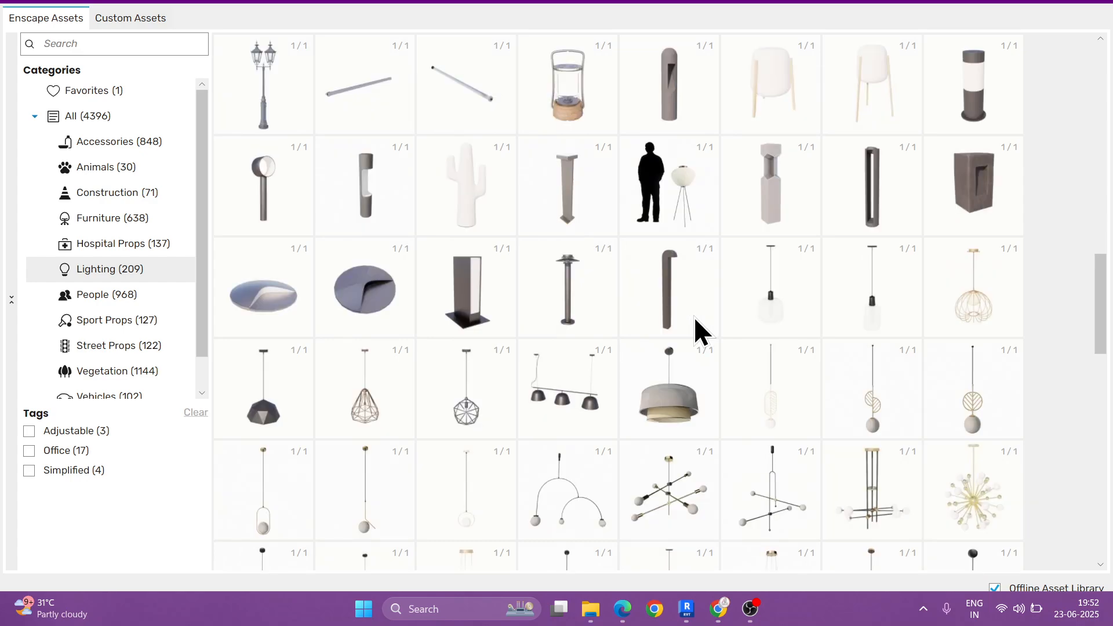
pyautogui.scroll(-1, 695, 311)
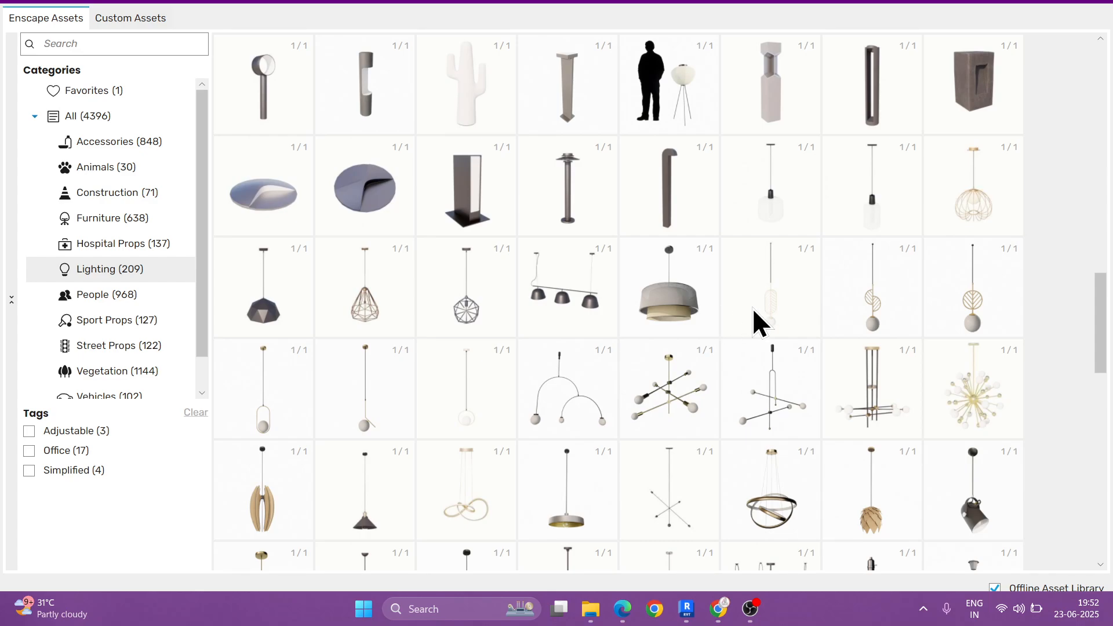
pyautogui.scroll(-1, 752, 320)
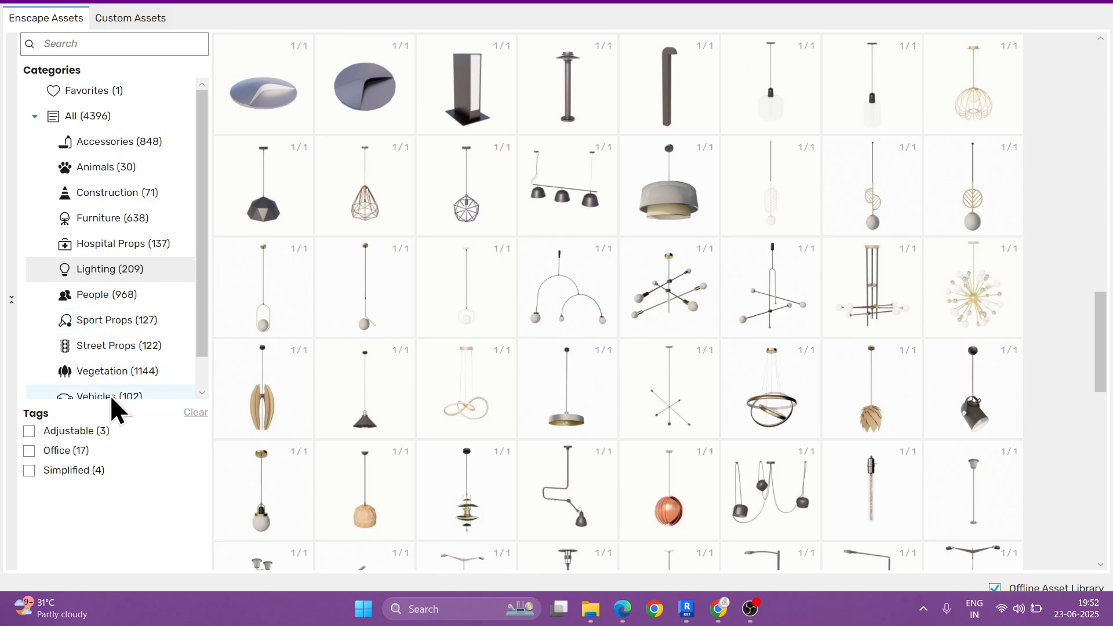
pyautogui.scroll(-1, 118, 289)
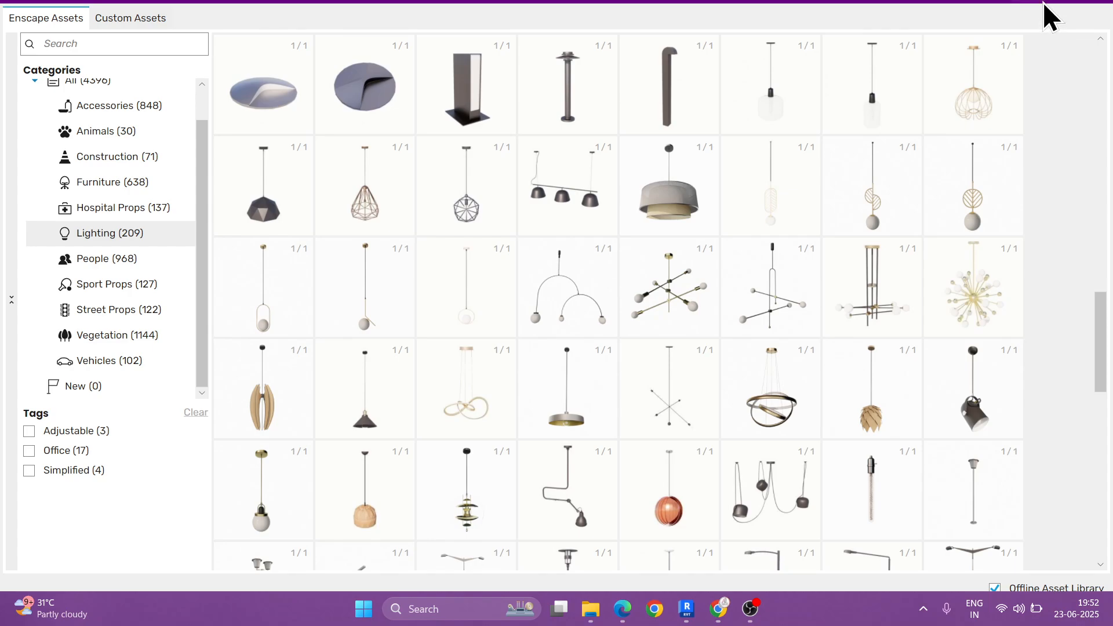
pyautogui.click(1106, 3)
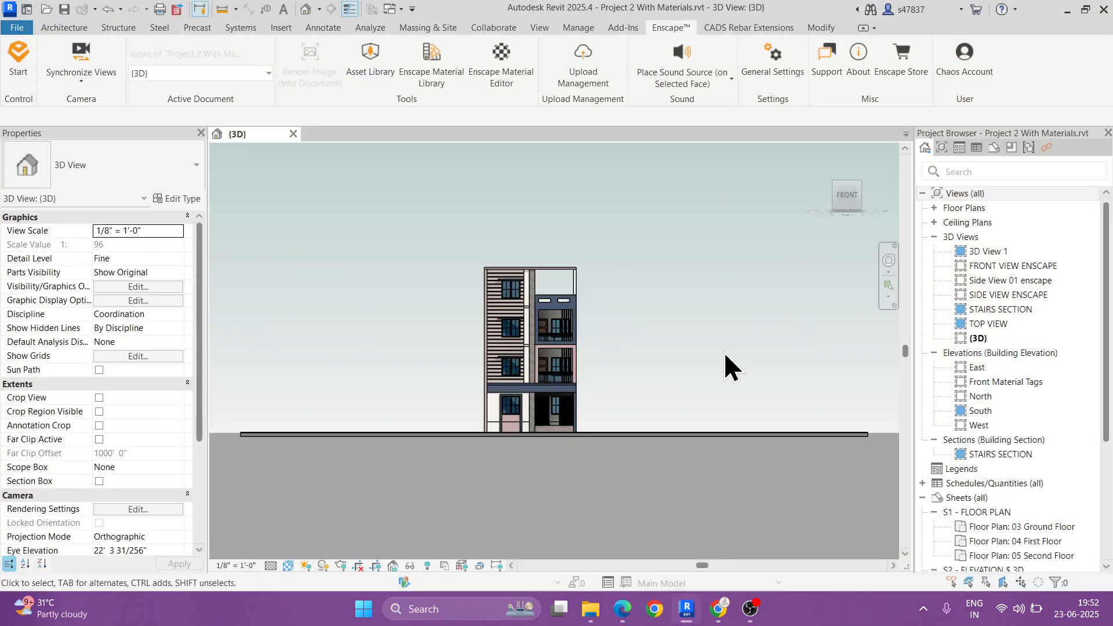
# Step: Switch to the enscape course PDF in Edge, review topic 9 on placing assets in Revit and Enscape, and return to Revit
pyautogui.click(623, 608)
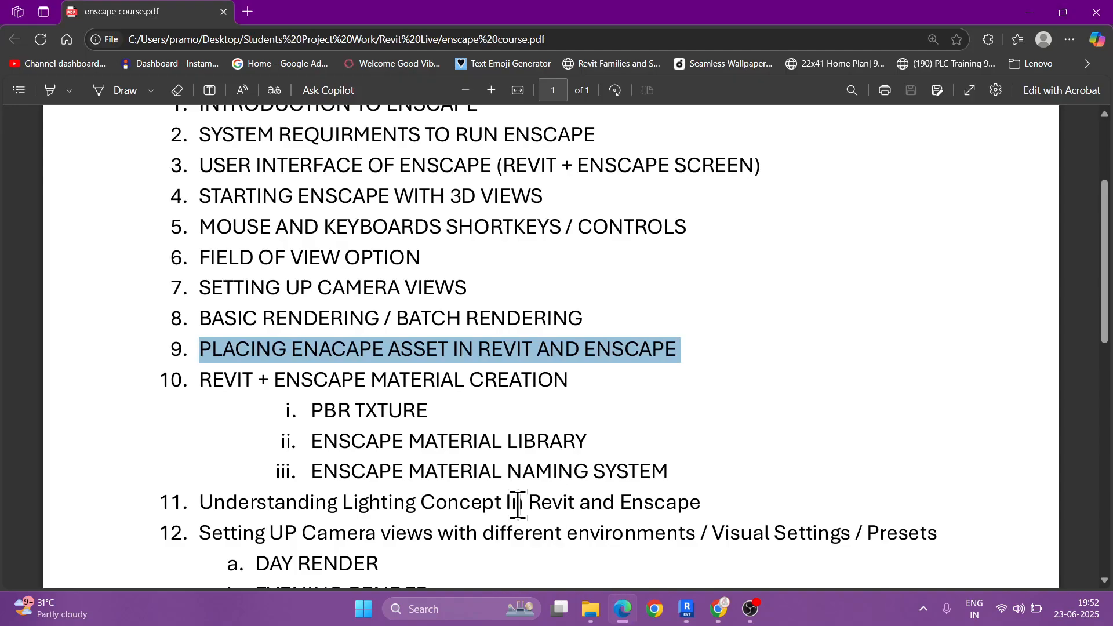
pyautogui.moveTo(478, 350); pyautogui.dragTo(677, 348)
pyautogui.click(597, 350)
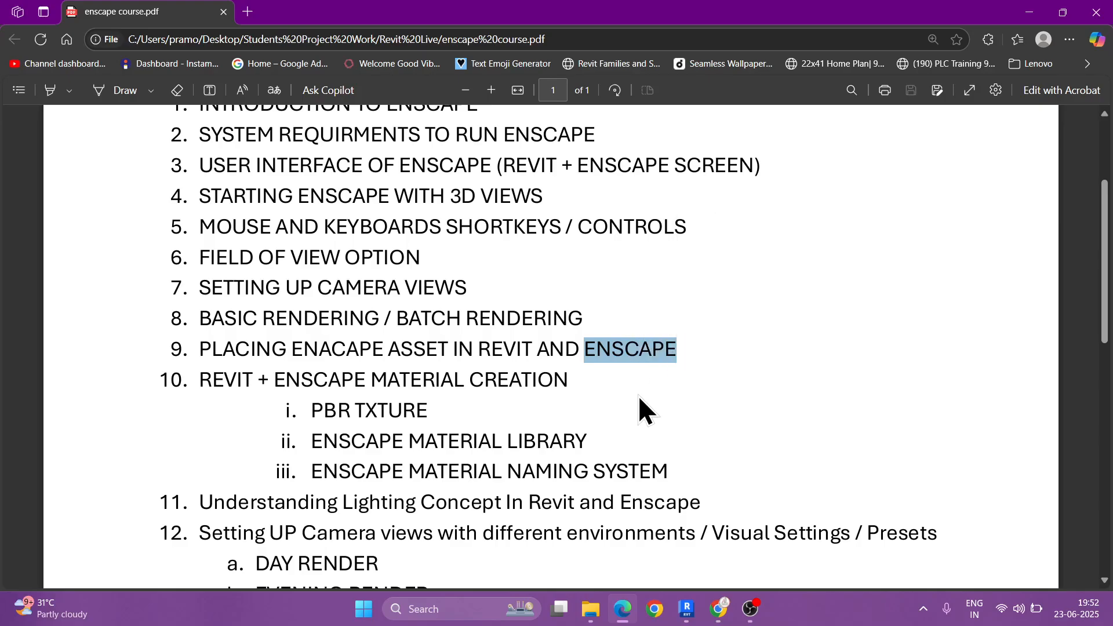
pyautogui.click(638, 395)
pyautogui.click(1030, 12)
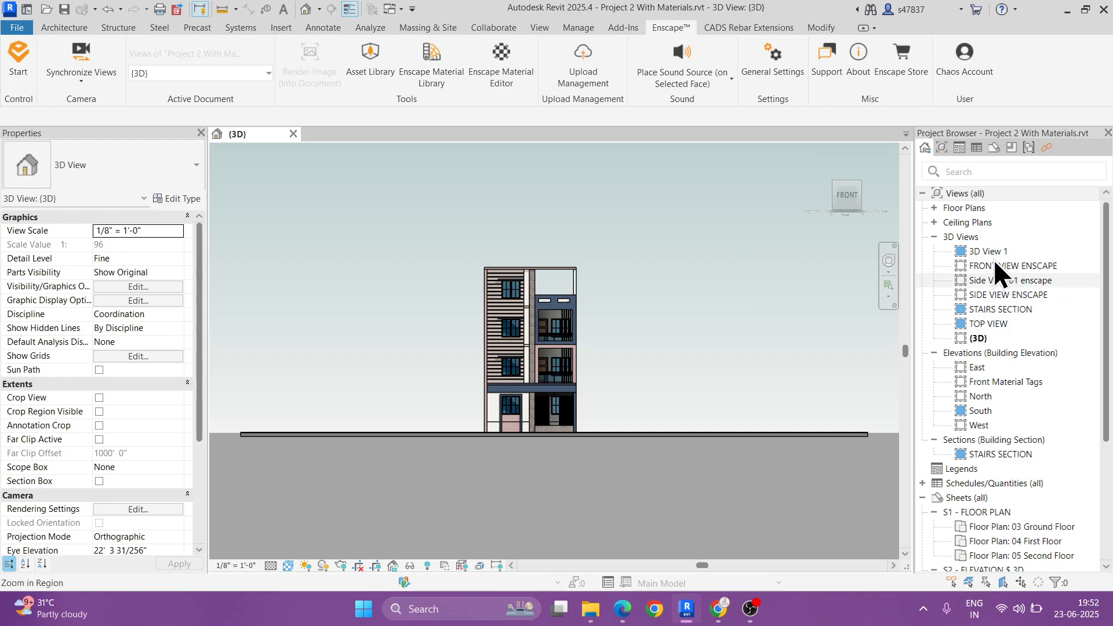
# Step: Collapse the 3D views, expand the floor plans and open the 01 Road Level plan
pyautogui.click(934, 236)
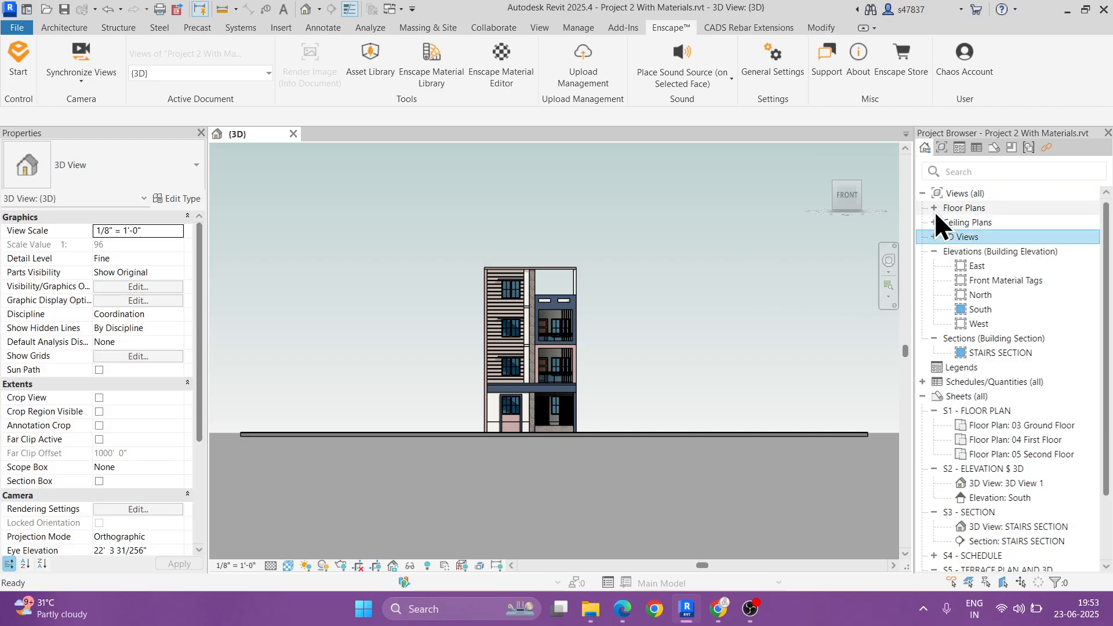
pyautogui.click(934, 208)
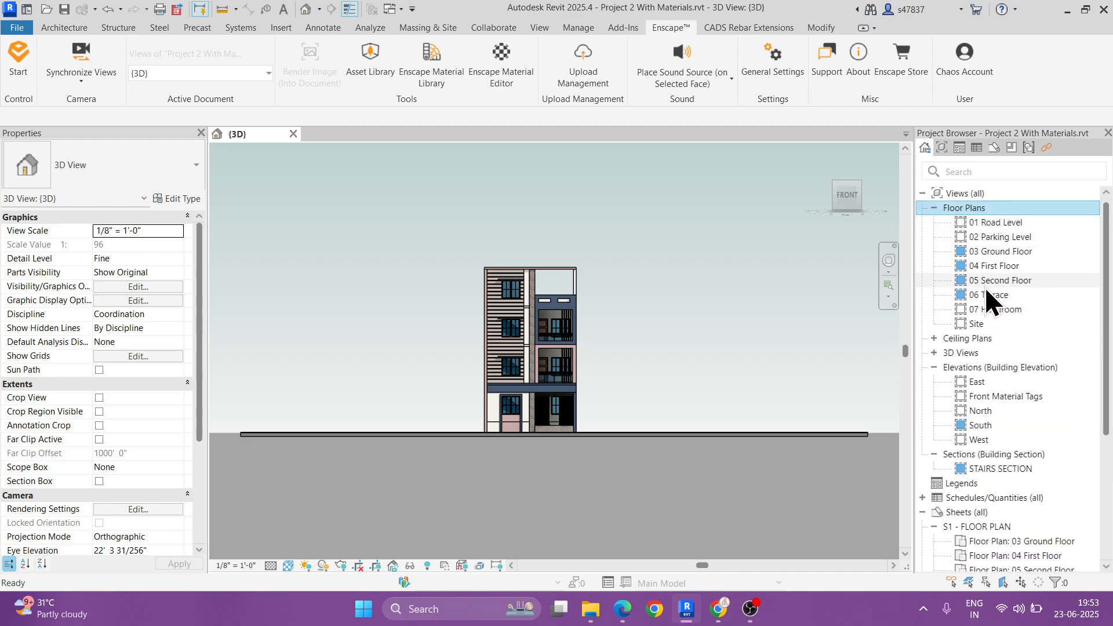
pyautogui.doubleClick(992, 224)
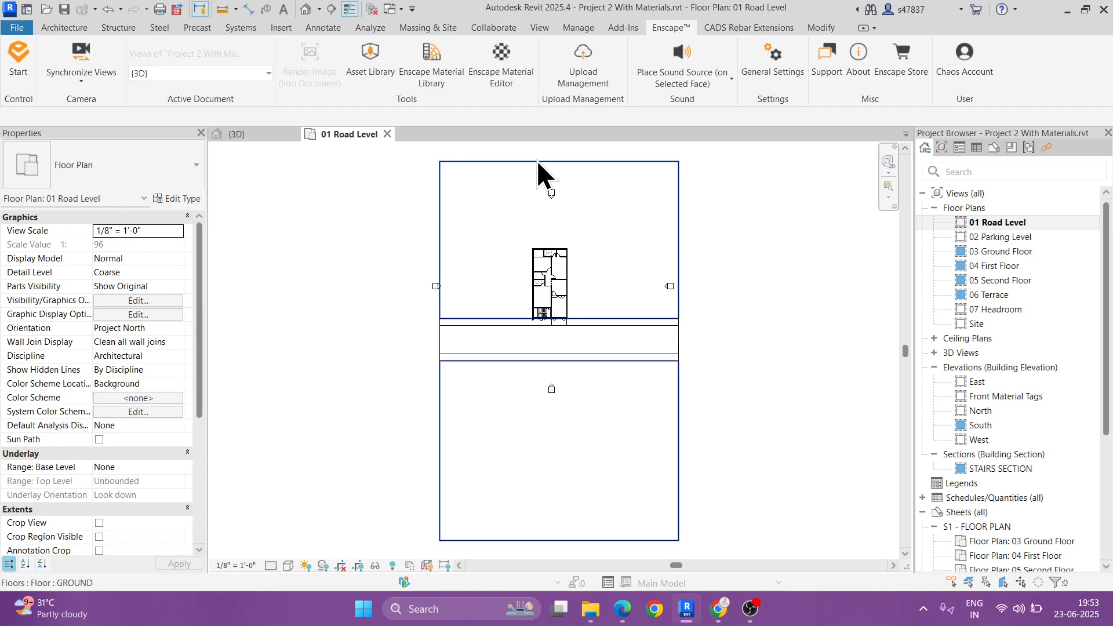
# Step: Reopen the Enscape Asset Library, show the Street Props category and look through its apartment blocks and family houses
pyautogui.click(385, 85)
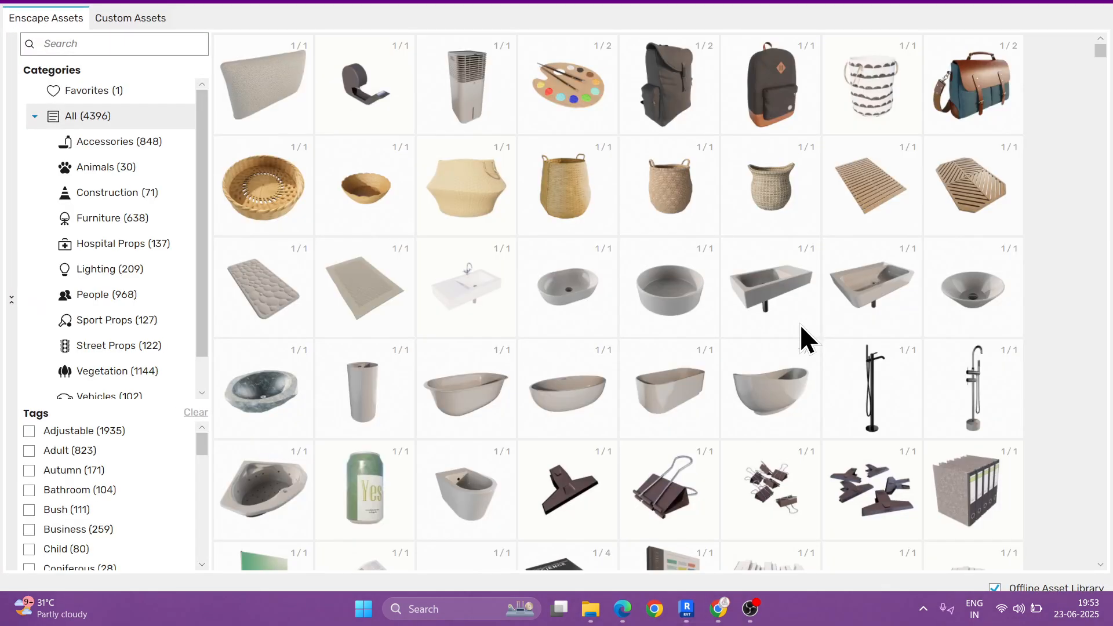
pyautogui.click(105, 346)
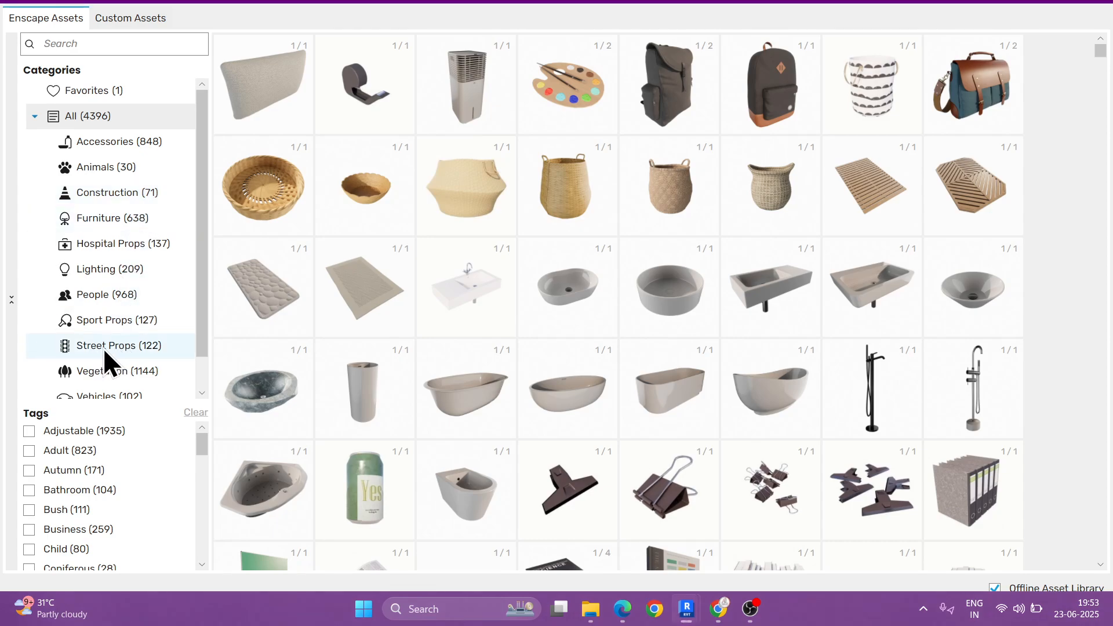
pyautogui.scroll(-2, 752, 270)
pyautogui.scroll(-12, 753, 270)
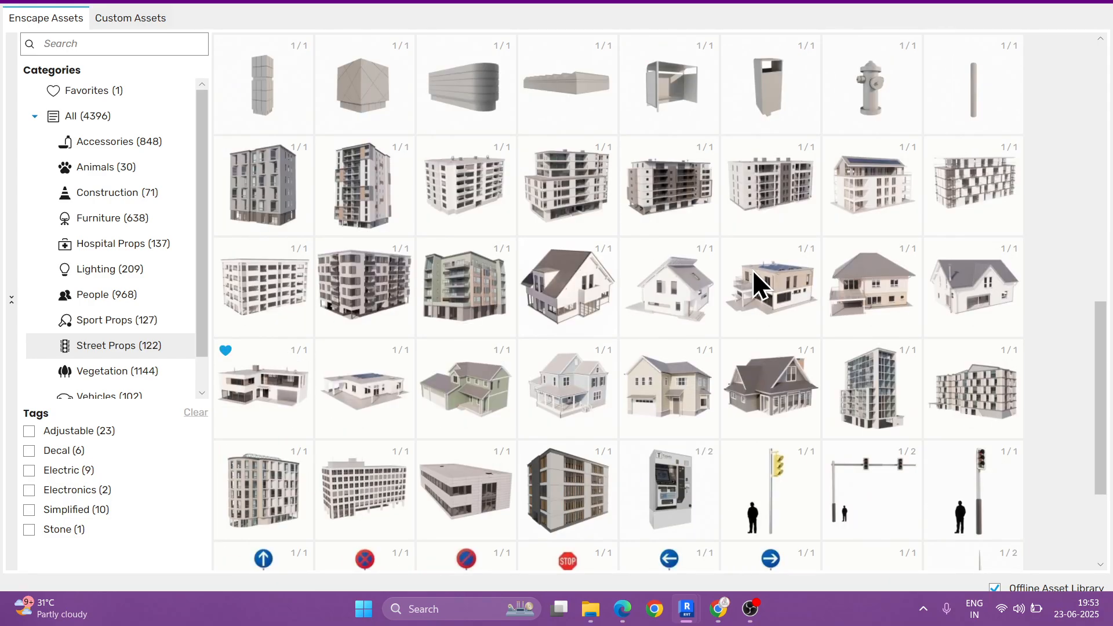
pyautogui.scroll(-2, 752, 284)
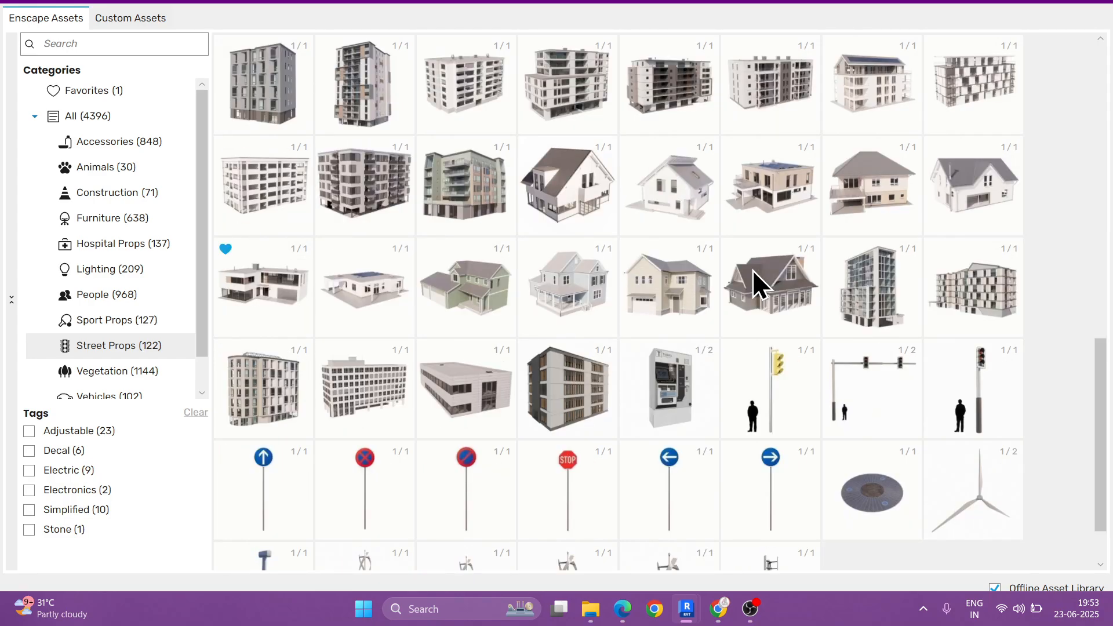
pyautogui.scroll(-1, 753, 270)
pyautogui.scroll(2, 753, 270)
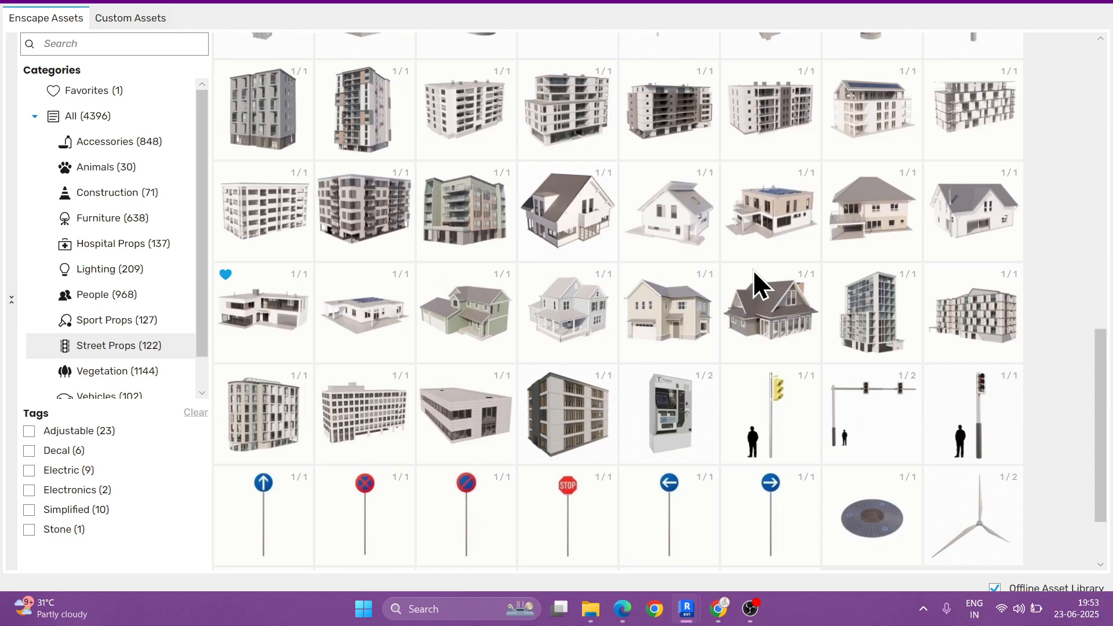
pyautogui.scroll(2, 753, 269)
pyautogui.scroll(-2, 757, 280)
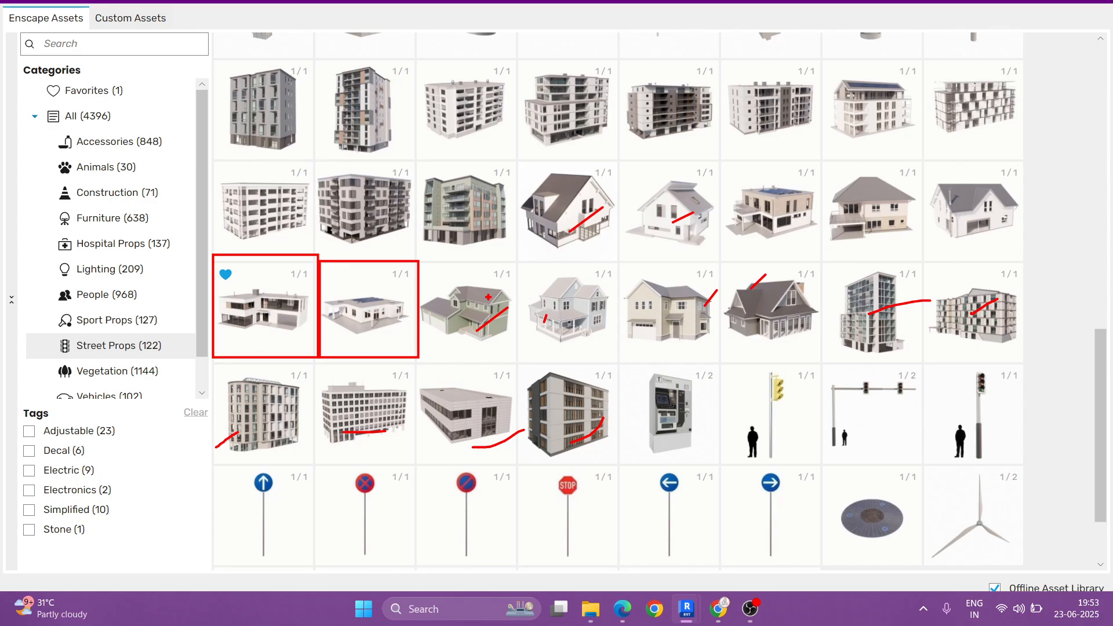
pyautogui.scroll(2, 488, 242)
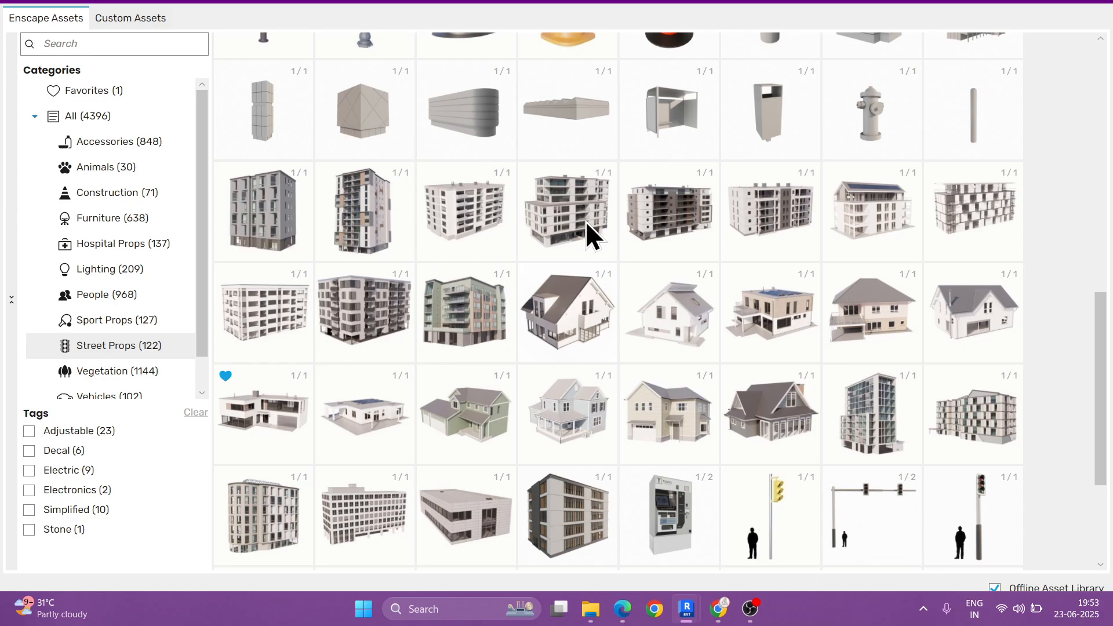
pyautogui.scroll(-2, 585, 221)
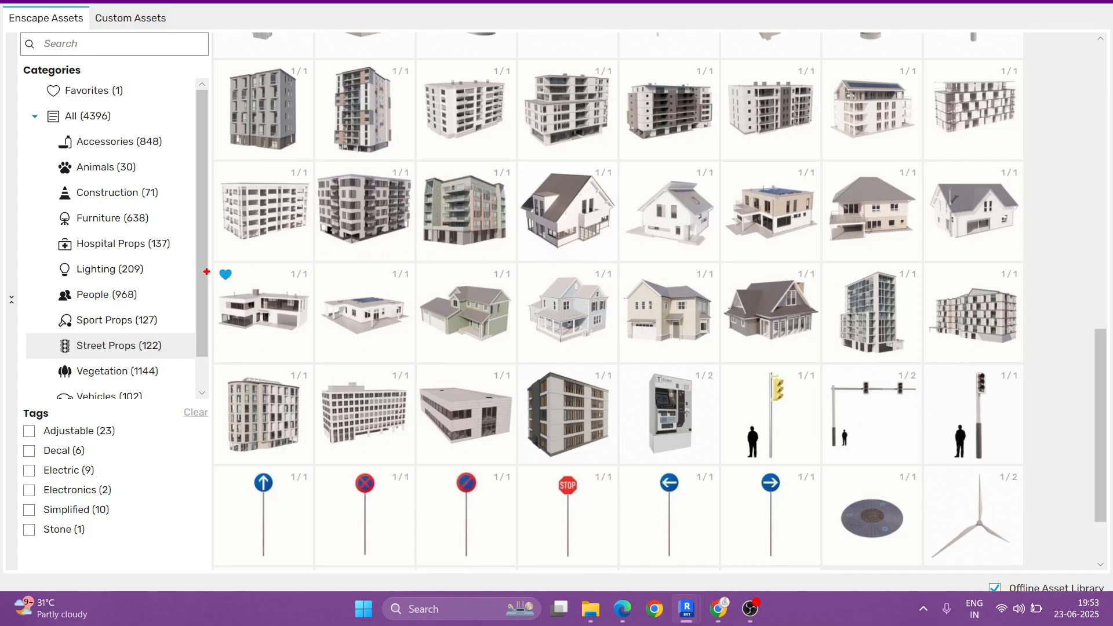
pyautogui.moveTo(207, 264)
pyautogui.mouseDown()
pyautogui.moveTo(312, 355)
pyautogui.moveTo(421, 260)
pyautogui.mouseUp()
pyautogui.moveTo(713, 153); pyautogui.dragTo(822, 247)
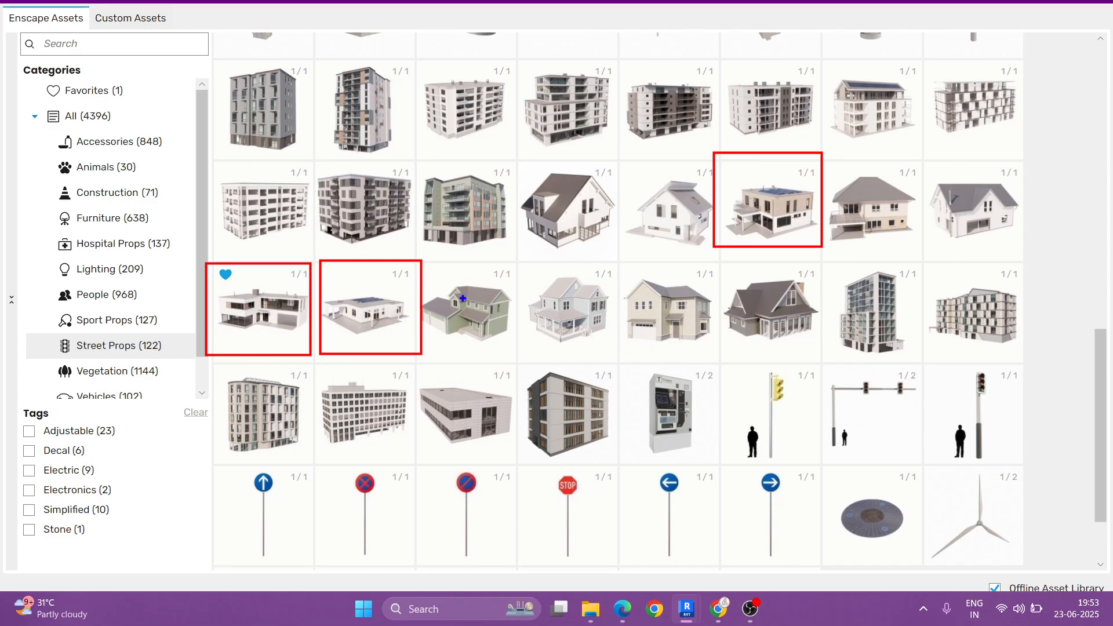
pyautogui.moveTo(424, 264)
pyautogui.mouseDown()
pyautogui.moveTo(519, 313)
pyautogui.moveTo(811, 358)
pyautogui.mouseUp()
pyautogui.moveTo(835, 167); pyautogui.dragTo(1013, 242)
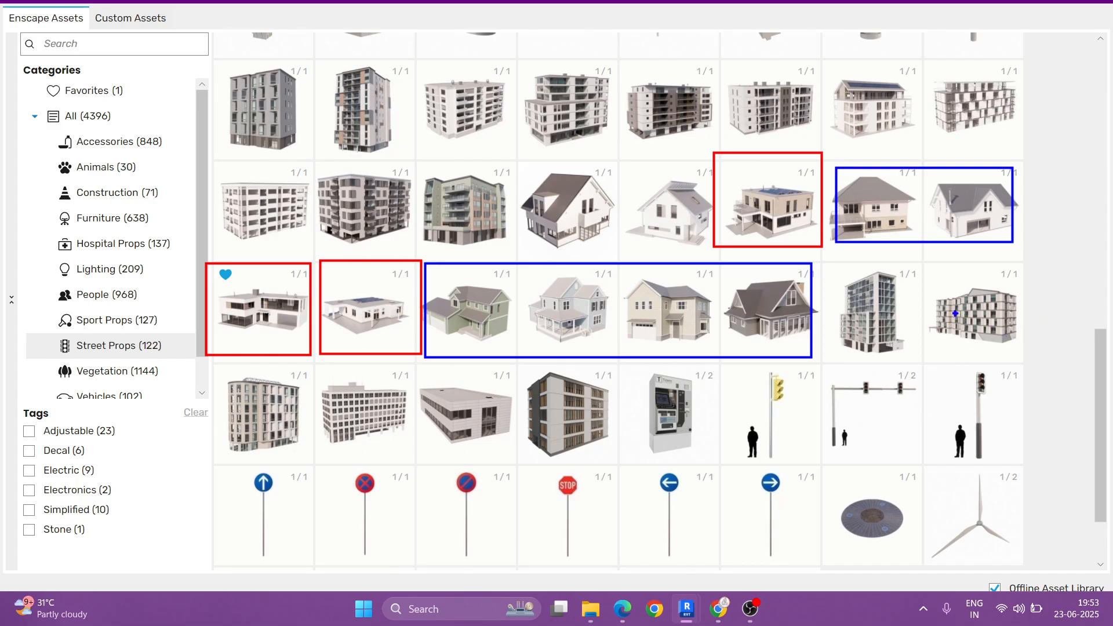
pyautogui.moveTo(820, 259); pyautogui.dragTo(1010, 350)
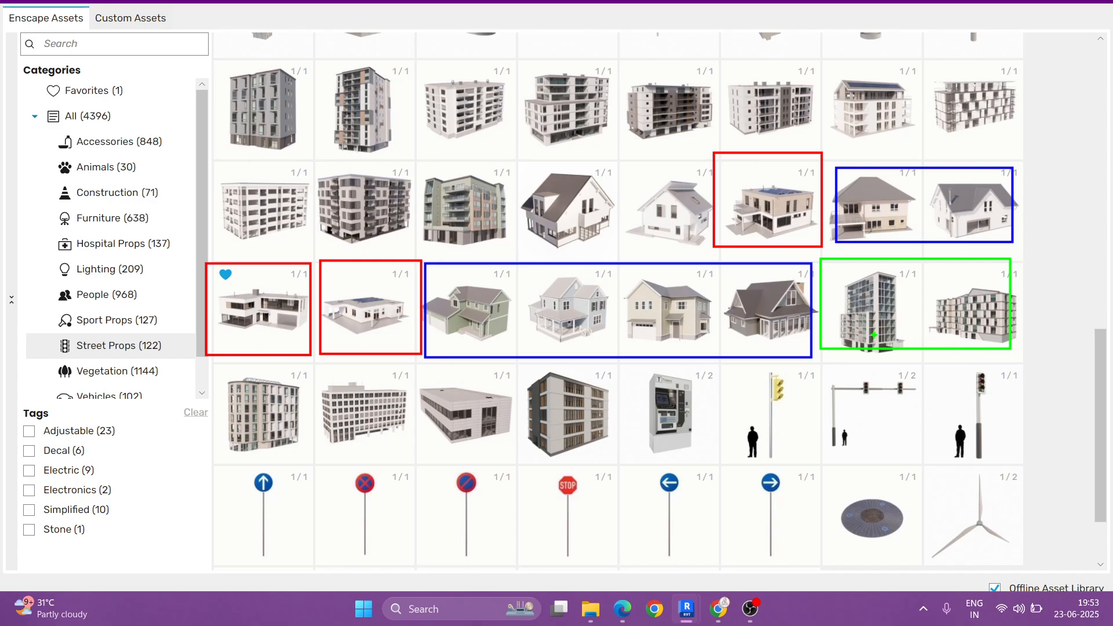
pyautogui.press('Escape')
# Step: Place one Surrounding Building 017: Family House on the plot left of the existing building, 36'-0" from its wall, and end placement
pyautogui.moveTo(270, 303)
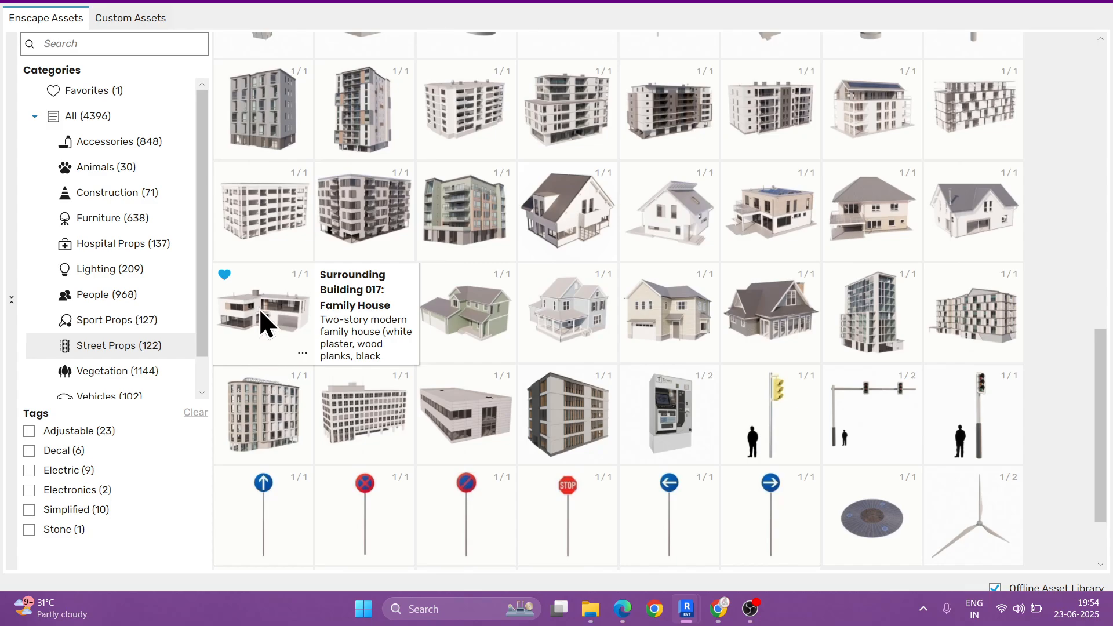
pyautogui.click(259, 308)
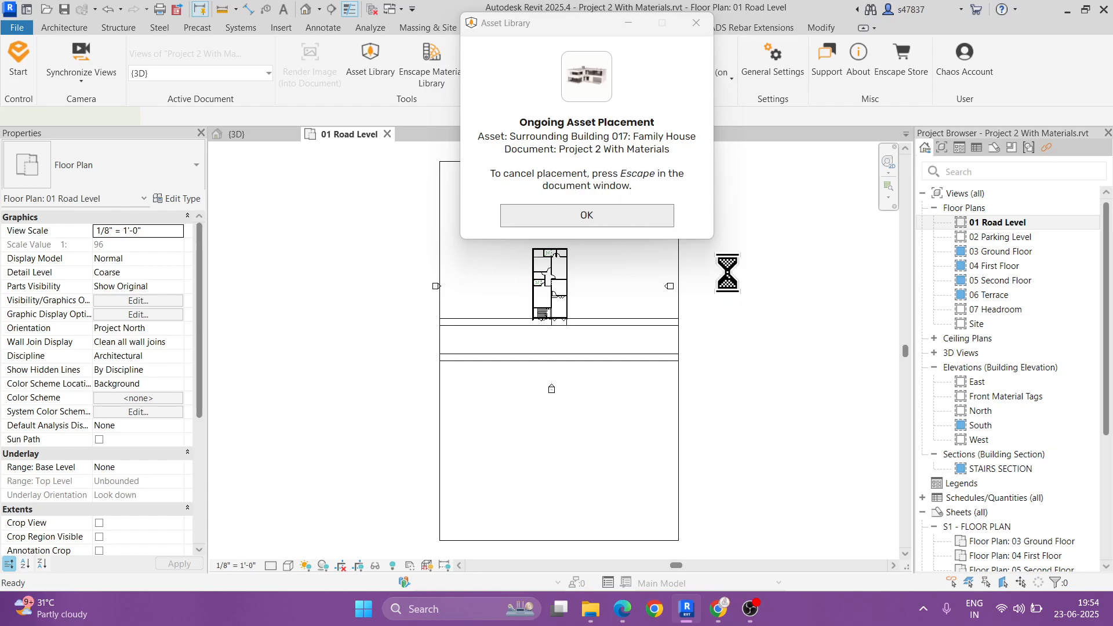
pyautogui.click(586, 216)
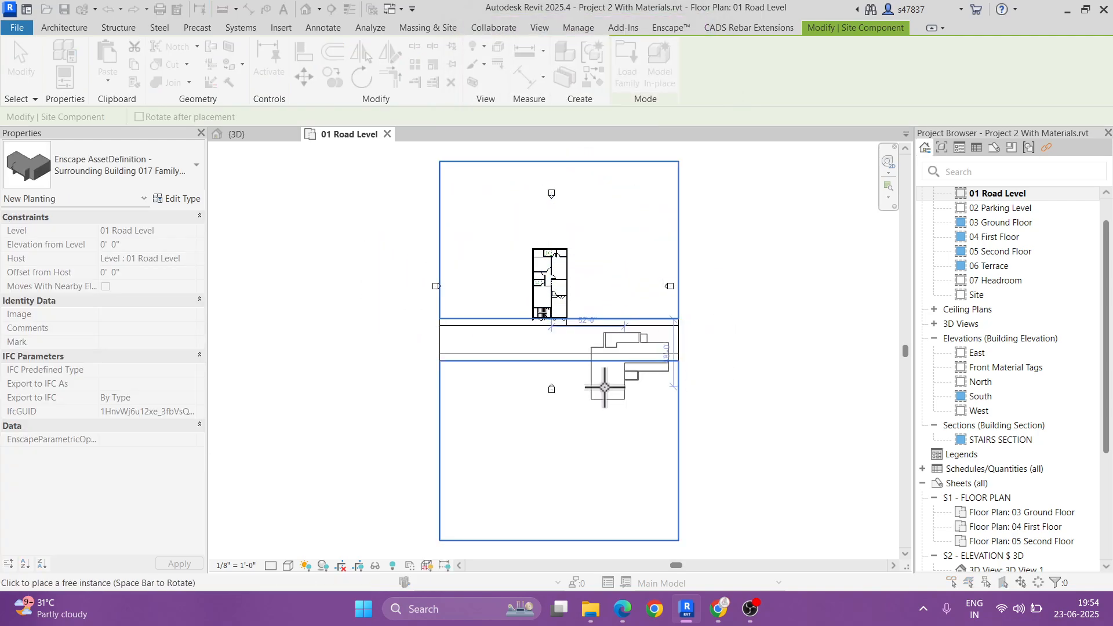
pyautogui.scroll(2, 481, 291)
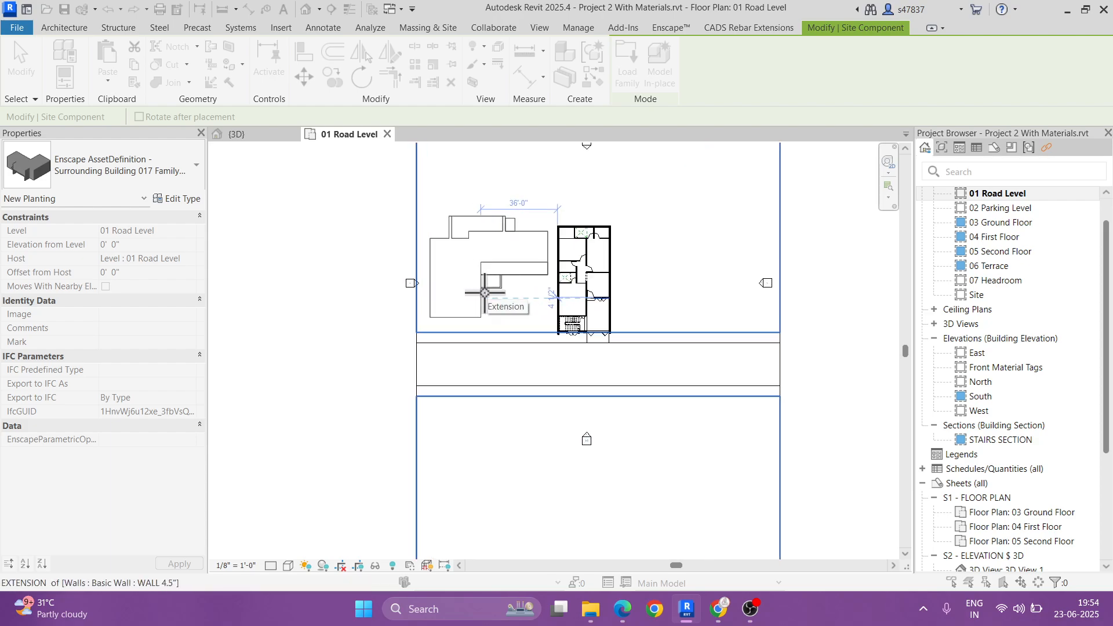
pyautogui.click(484, 293)
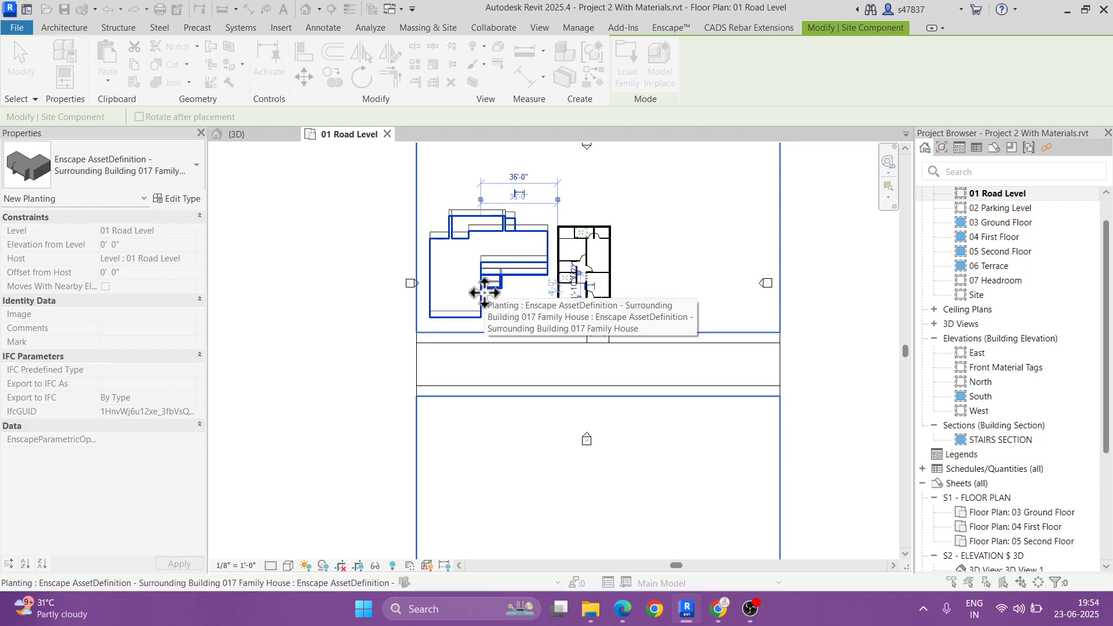
pyautogui.moveTo(485, 293); pyautogui.dragTo(509, 255)
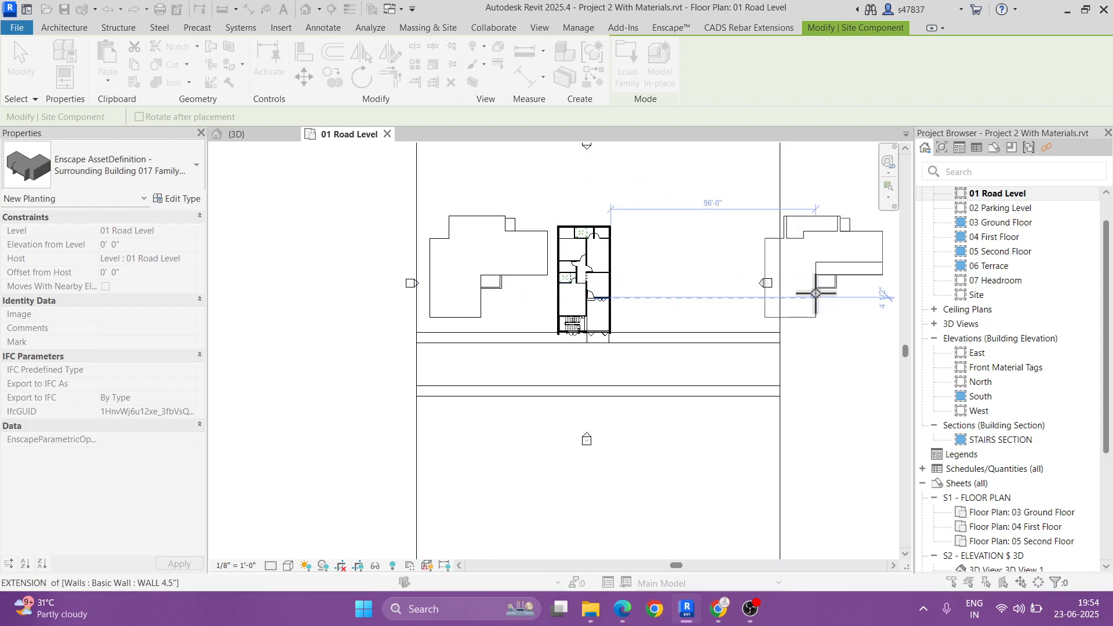
pyautogui.press('Escape')
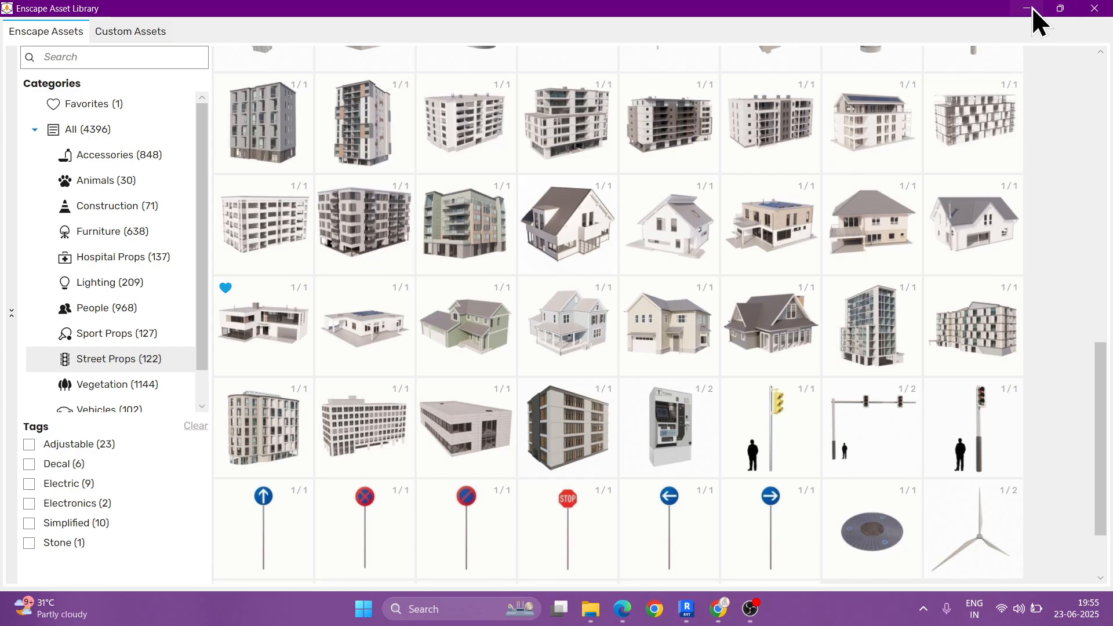
pyautogui.click(1033, 9)
# Step: Put the asset library away and inspect the placed family house beside the building in the default 3D view
pyautogui.scroll(4, 555, 210)
pyautogui.click(495, 240)
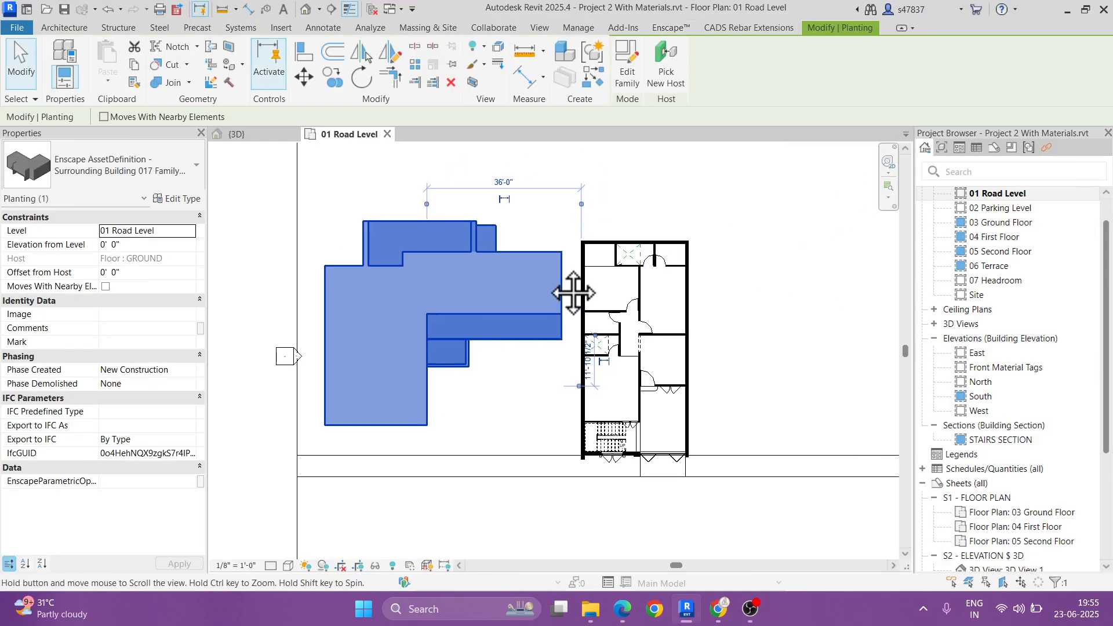
pyautogui.press('Escape')
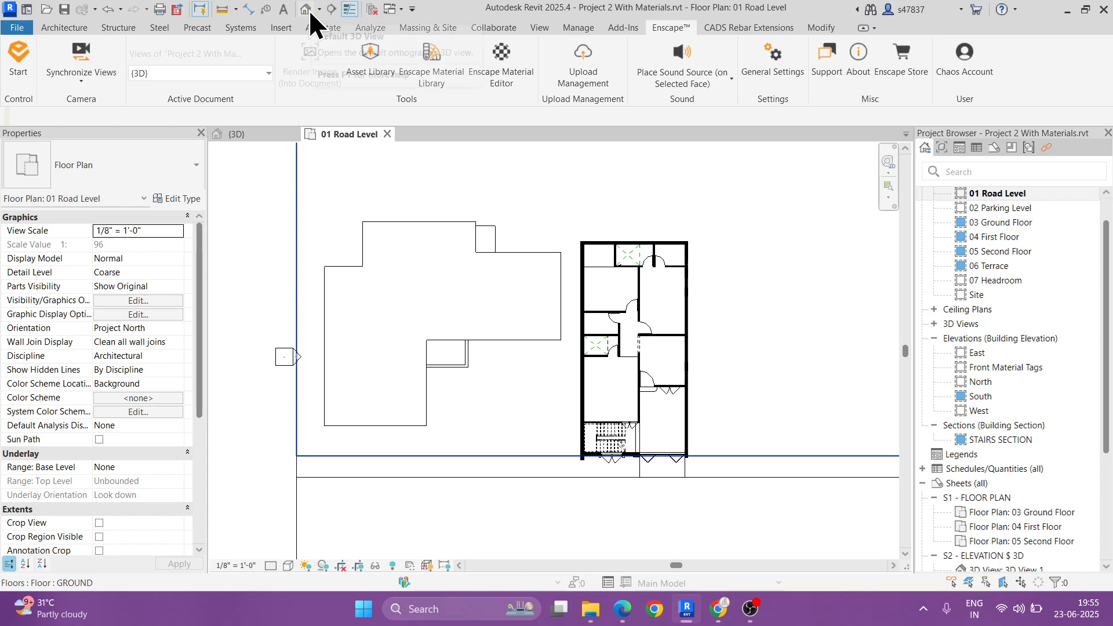
pyautogui.click(308, 9)
pyautogui.keyDown('shift'); pyautogui.moveTo(556, 353); pyautogui.dragTo(799, 385, button='middle'); pyautogui.keyUp('shift')
pyautogui.click(492, 378)
pyautogui.keyDown('shift'); pyautogui.moveTo(492, 377); pyautogui.dragTo(411, 376, button='middle'); pyautogui.keyUp('shift')
pyautogui.scroll(4, 409, 375)
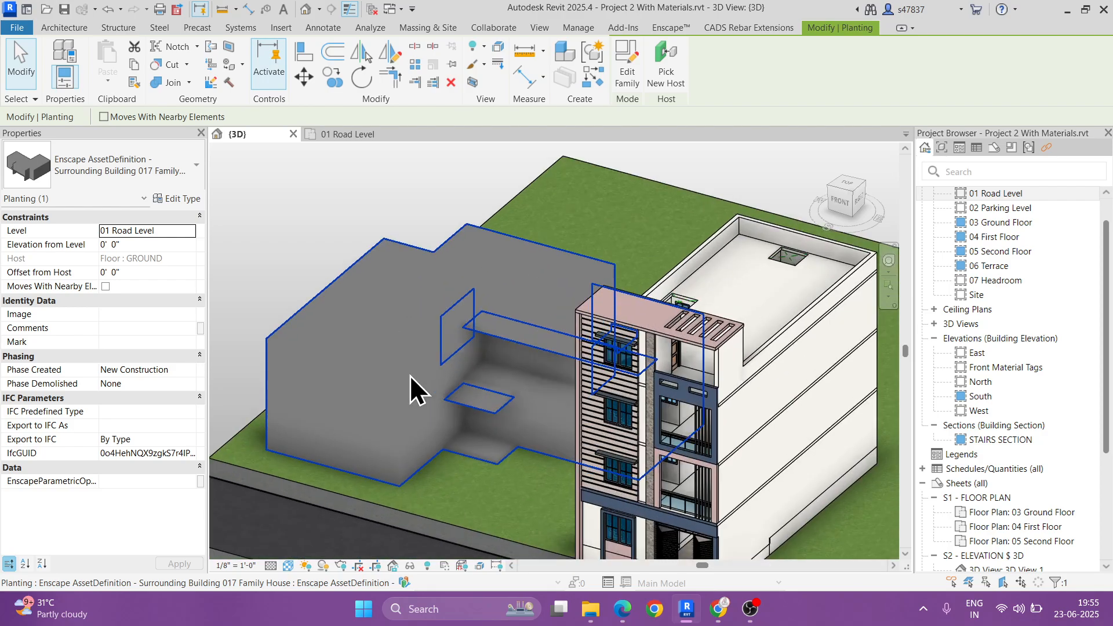
pyautogui.press('Escape')
pyautogui.keyDown('shift'); pyautogui.moveTo(857, 378); pyautogui.dragTo(556, 464, button='middle'); pyautogui.keyUp('shift')
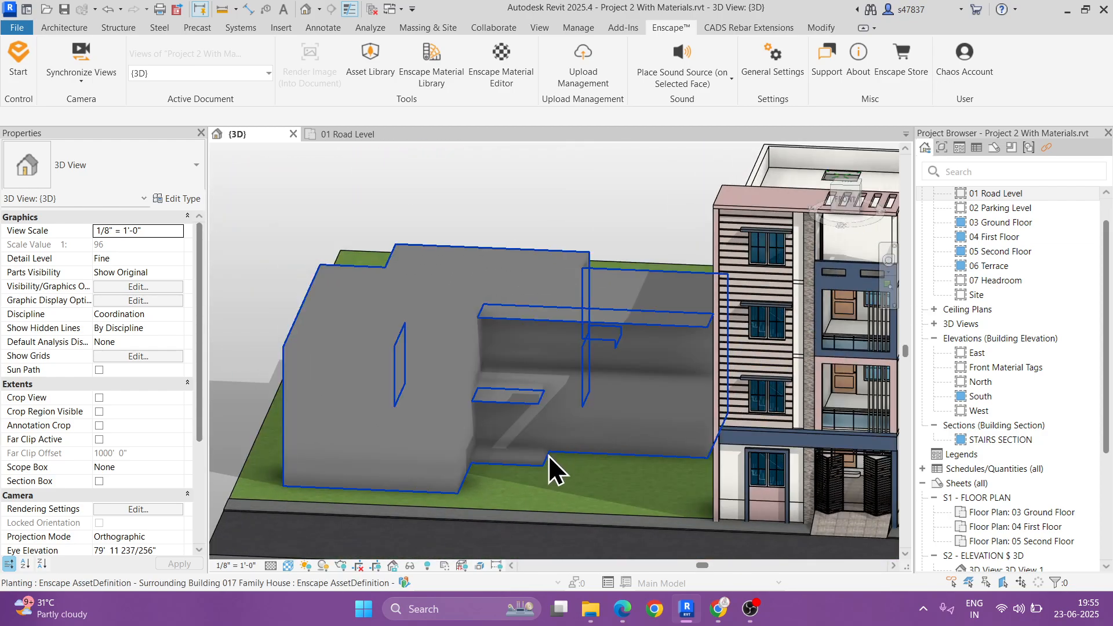
pyautogui.scroll(-2, 532, 481)
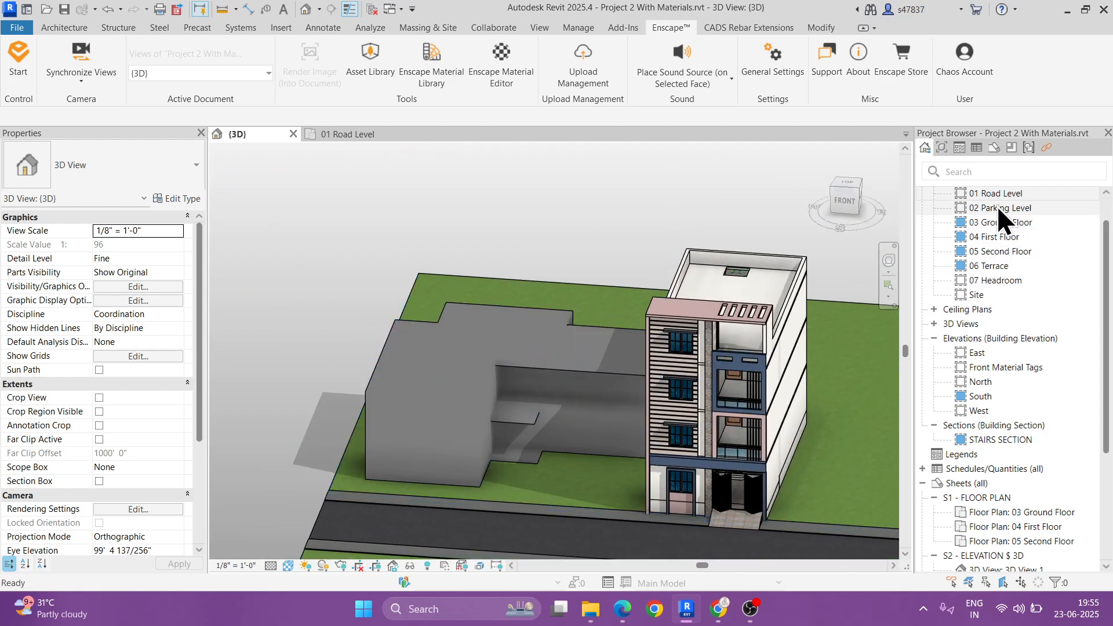
# Step: Reopen the 01 Road Level plan and move the family house until its corner meets the existing building's left outer wall
pyautogui.click(995, 196)
pyautogui.doubleClick(993, 197)
pyautogui.click(482, 290)
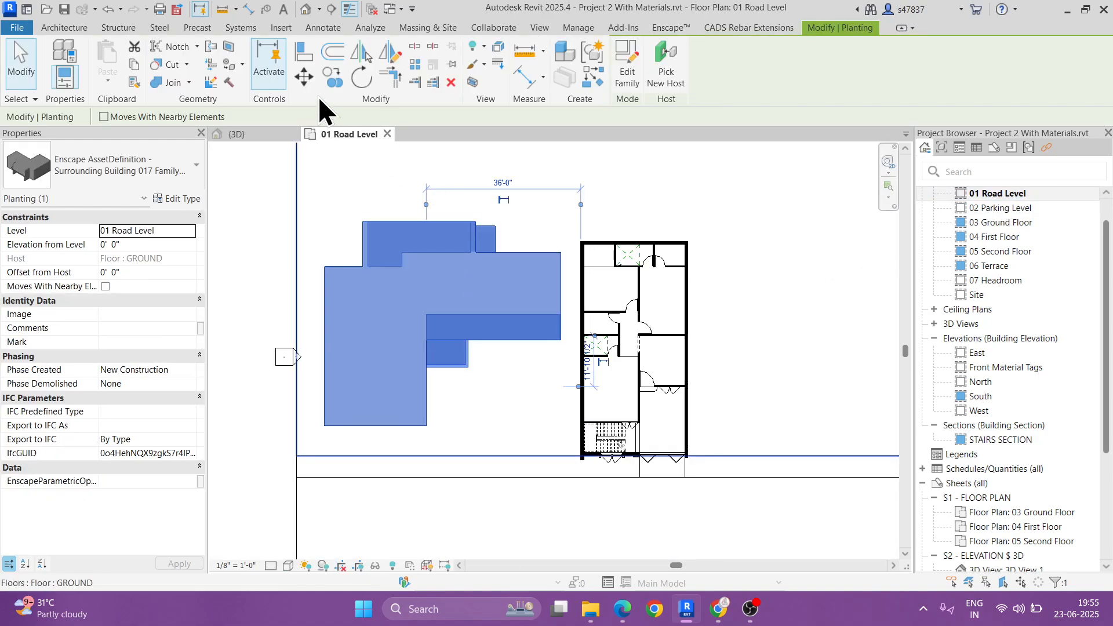
pyautogui.click(306, 78)
pyautogui.scroll(5, 583, 278)
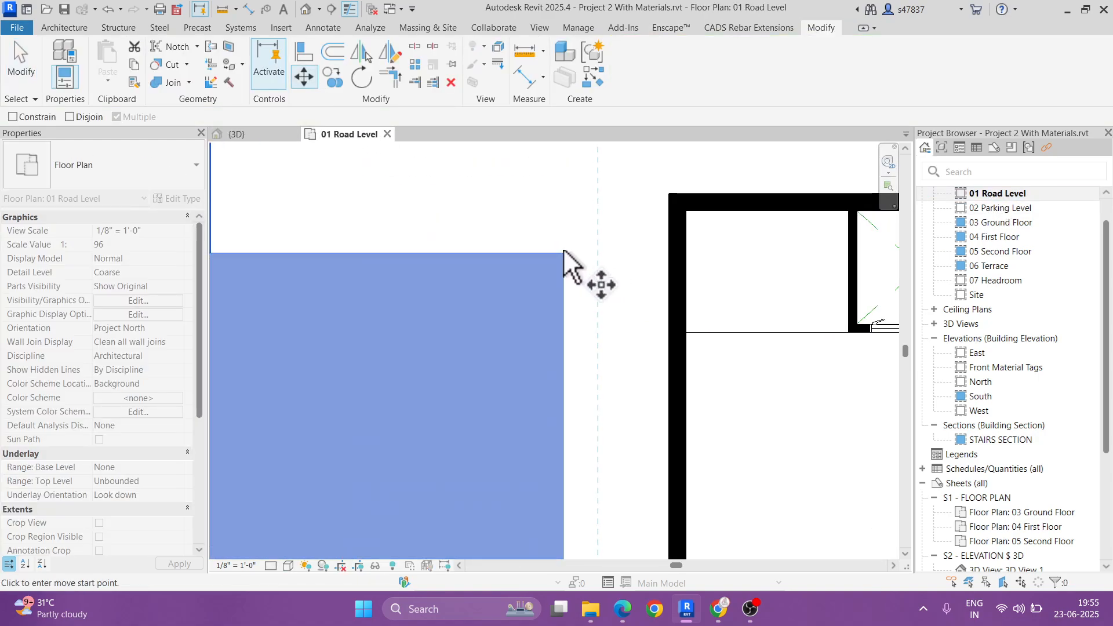
pyautogui.click(563, 251)
pyautogui.click(670, 251)
pyautogui.scroll(3, 695, 246)
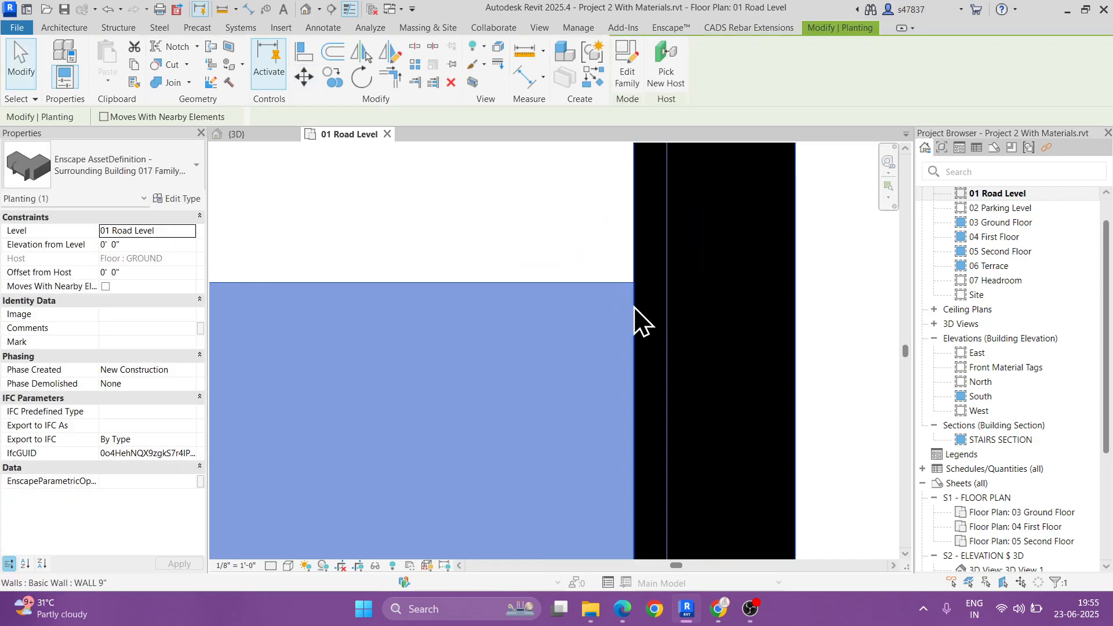
pyautogui.scroll(-2, 580, 267)
pyautogui.scroll(-4, 555, 234)
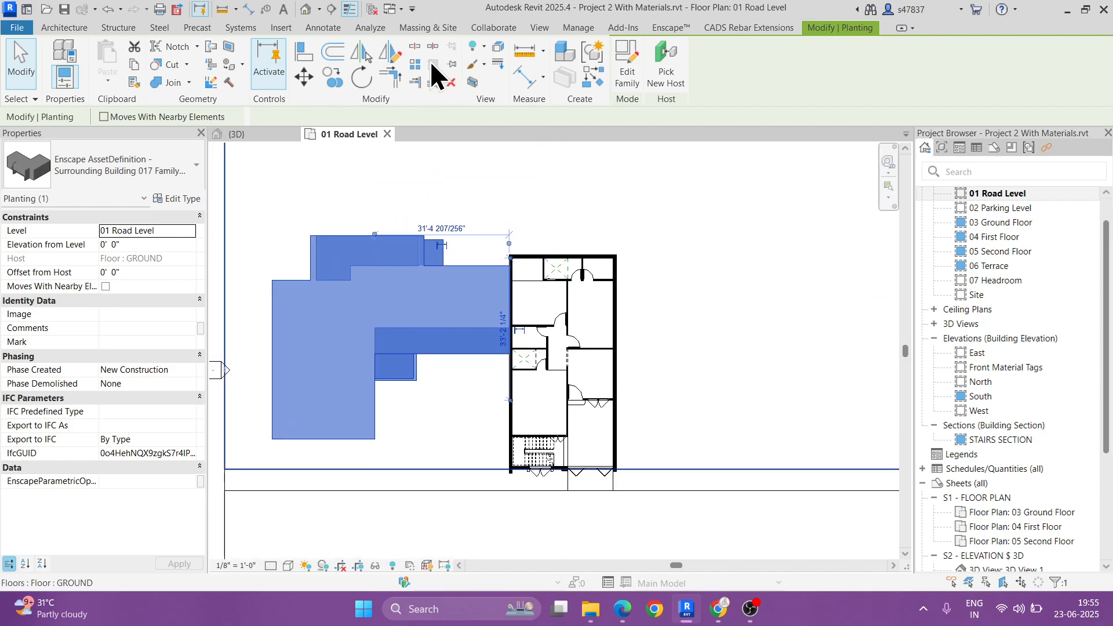
# Step: Mirror a copy of the family house to the right of the existing building about a vertical axis through the building's centre
pyautogui.click(391, 51)
pyautogui.click(565, 258)
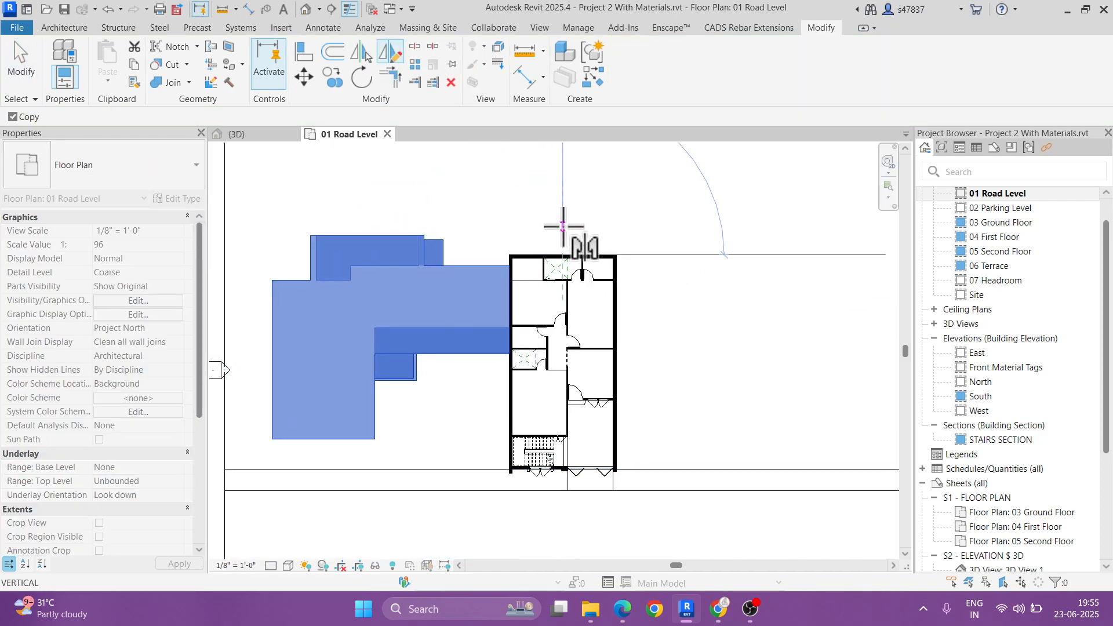
pyautogui.click(563, 227)
pyautogui.scroll(-2, 564, 228)
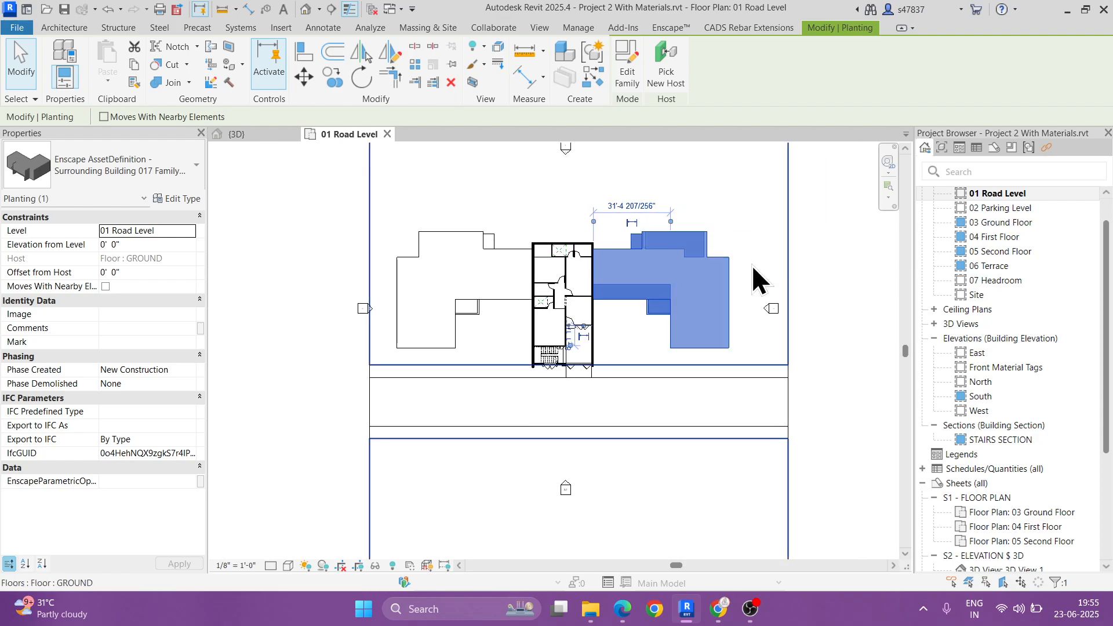
# Step: Mirror a copy of the right-hand family house about a vertical axis along its outer right edge
pyautogui.click(391, 51)
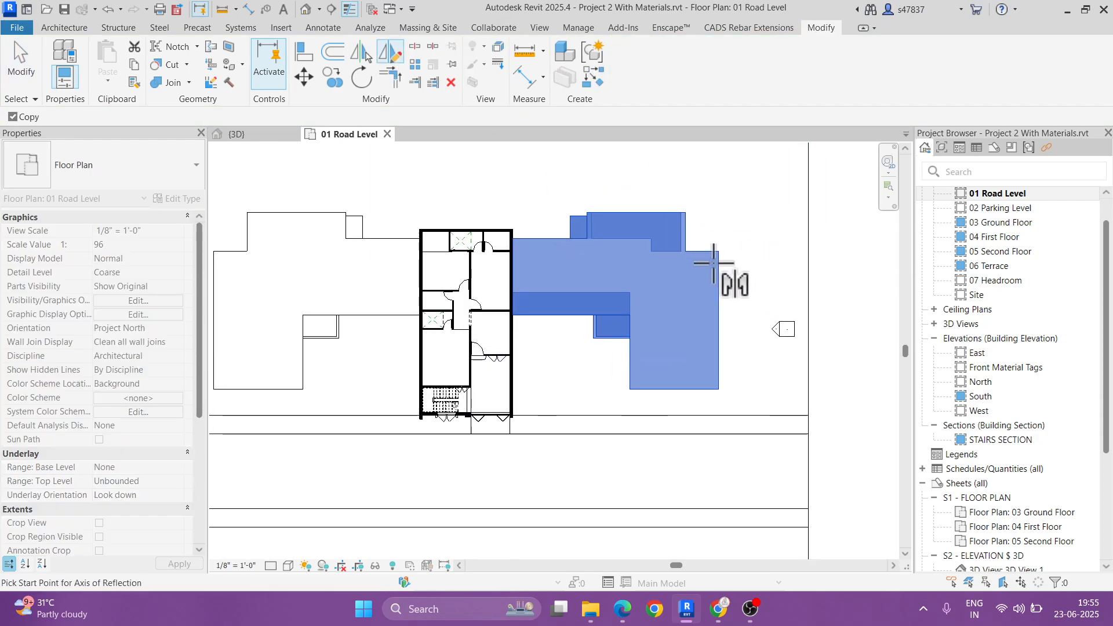
pyautogui.click(726, 260)
pyautogui.click(725, 248)
# Step: Mirror a copy of the left-hand family house about a vertical axis along its outer left edge
pyautogui.click(491, 269)
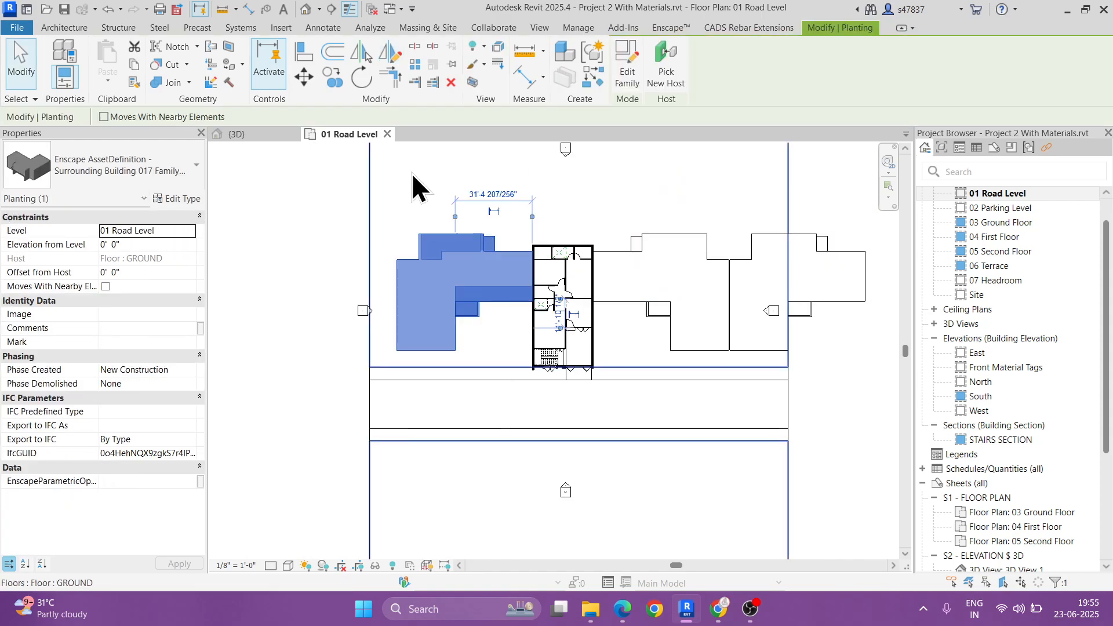
pyautogui.click(391, 52)
pyautogui.click(396, 276)
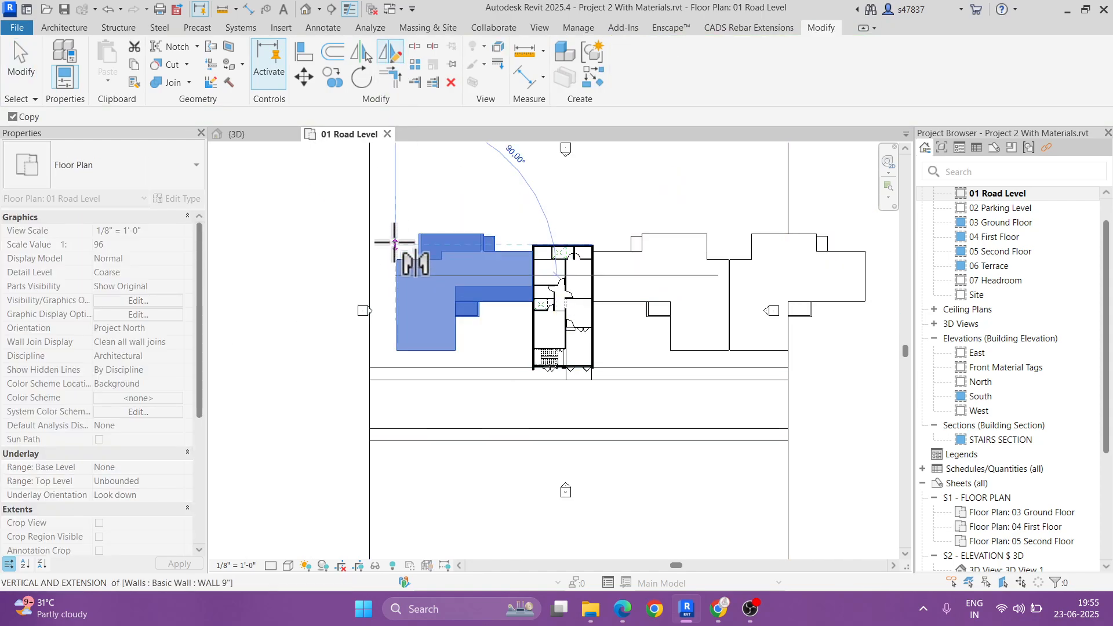
pyautogui.click(395, 242)
pyautogui.press('Escape')
pyautogui.scroll(-1, 640, 341)
# Step: Select all four family houses and mirror copies behind them about a horizontal axis drawn beyond the row
pyautogui.click(746, 277)
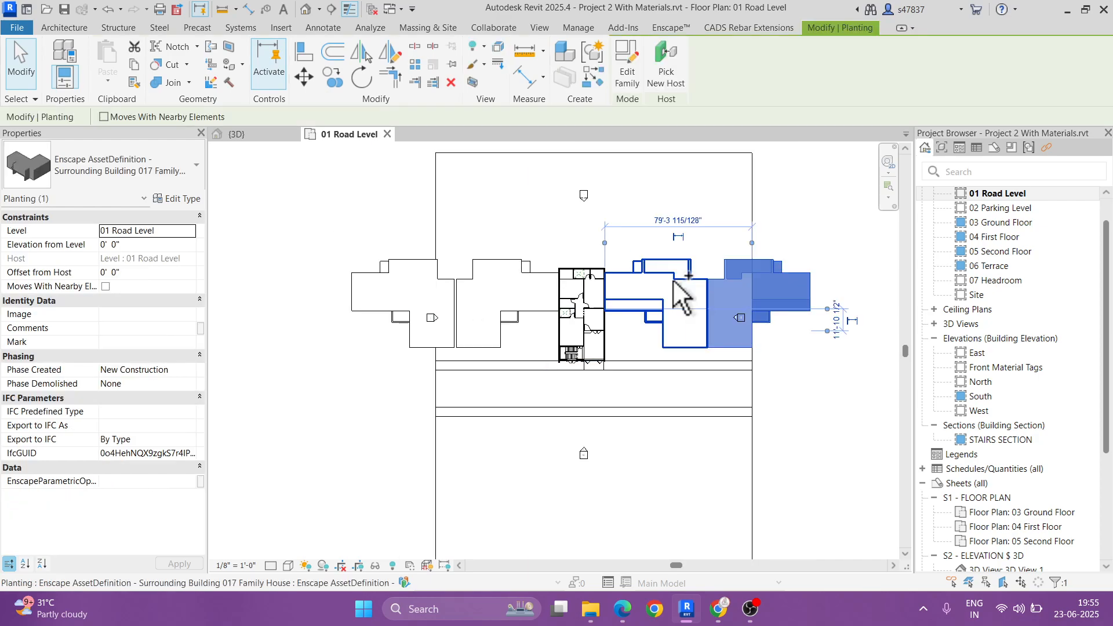
pyautogui.keyDown('ctrl'); pyautogui.click(673, 276); pyautogui.keyUp('ctrl')
pyautogui.keyDown('ctrl'); pyautogui.click(486, 278); pyautogui.keyUp('ctrl')
pyautogui.keyDown('ctrl'); pyautogui.click(428, 281); pyautogui.keyUp('ctrl')
pyautogui.moveTo(489, 308); pyautogui.dragTo(480, 397, button='middle')
pyautogui.click(396, 55)
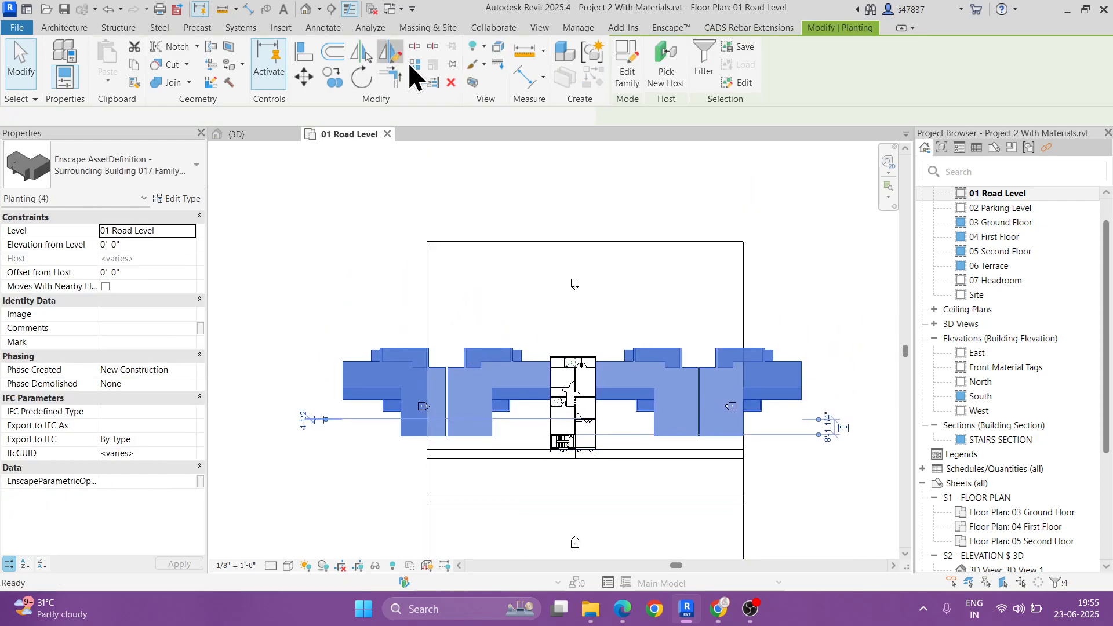
pyautogui.click(744, 327)
pyautogui.click(780, 327)
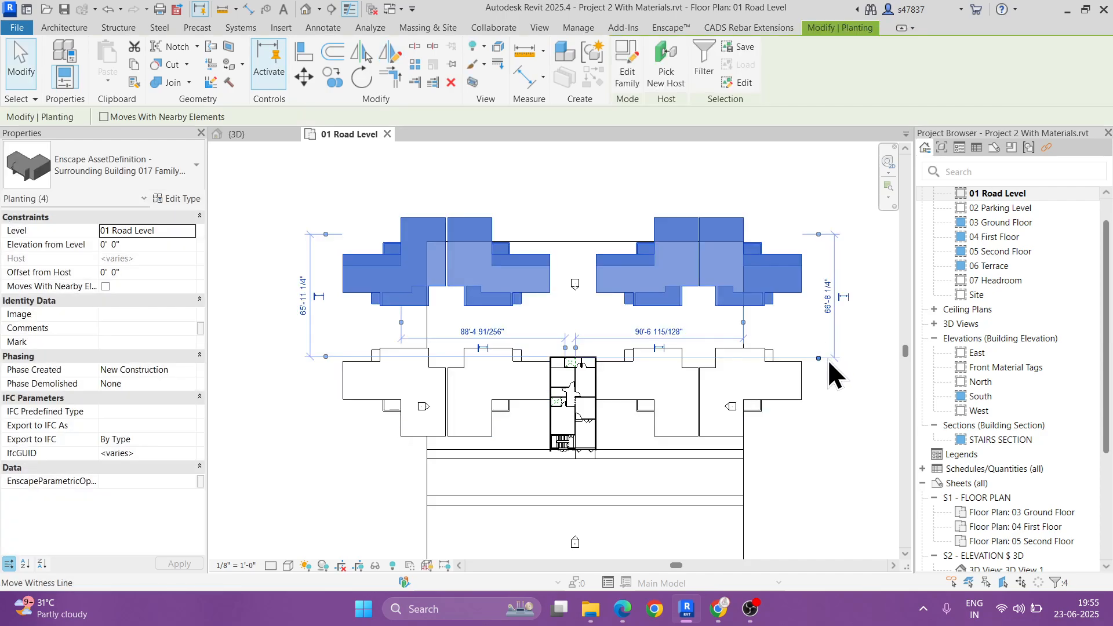
# Step: Move the four mirrored houses straight toward the front row, leaving a small gap between the two rows
pyautogui.click(303, 77)
pyautogui.scroll(2, 477, 268)
pyautogui.click(477, 268)
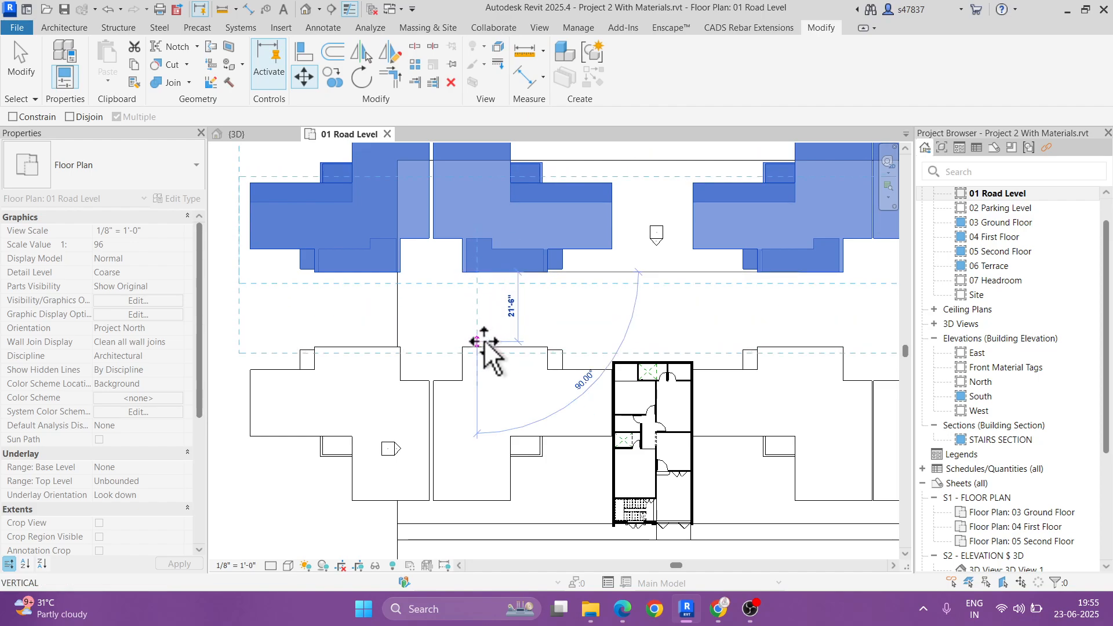
pyautogui.click(490, 344)
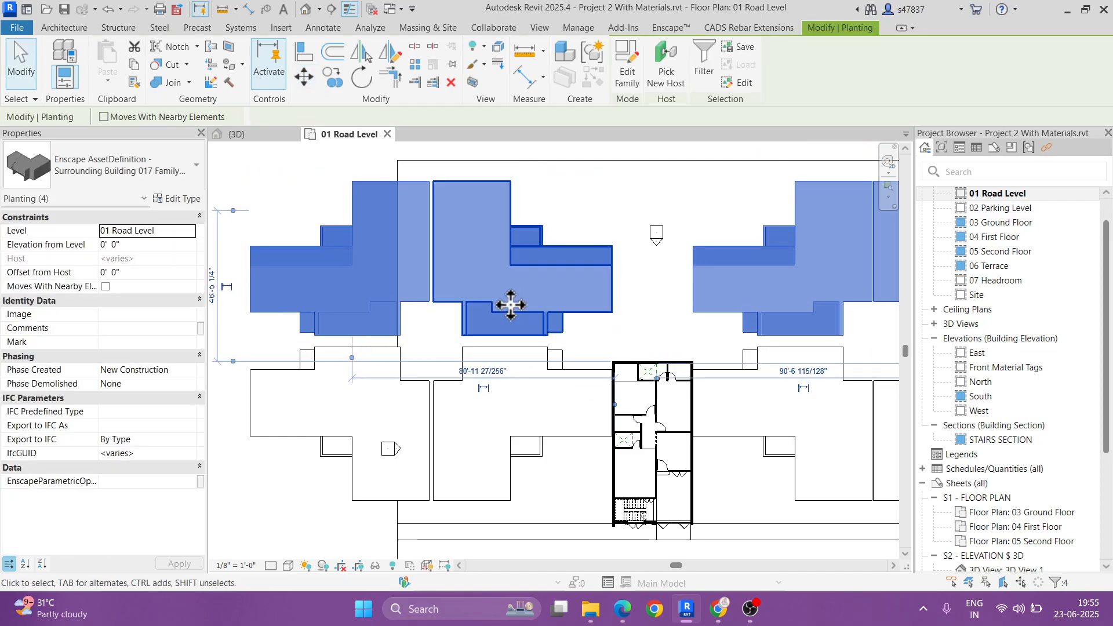
pyautogui.scroll(-2, 510, 305)
pyautogui.click(778, 323)
pyautogui.moveTo(779, 316); pyautogui.dragTo(750, 352, button='middle')
pyautogui.moveTo(674, 432); pyautogui.dragTo(674, 340, button='middle')
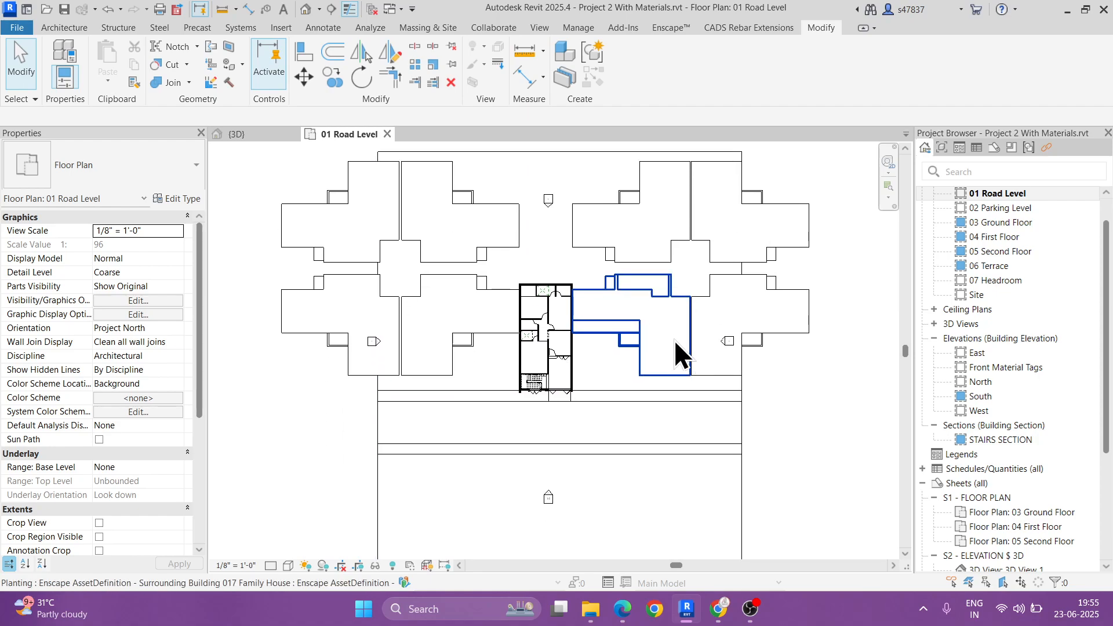
# Step: Copy the road and footpath floors in front of the building to just behind the rear row of houses
pyautogui.click(701, 416)
pyautogui.click(757, 408)
pyautogui.scroll(2, 757, 408)
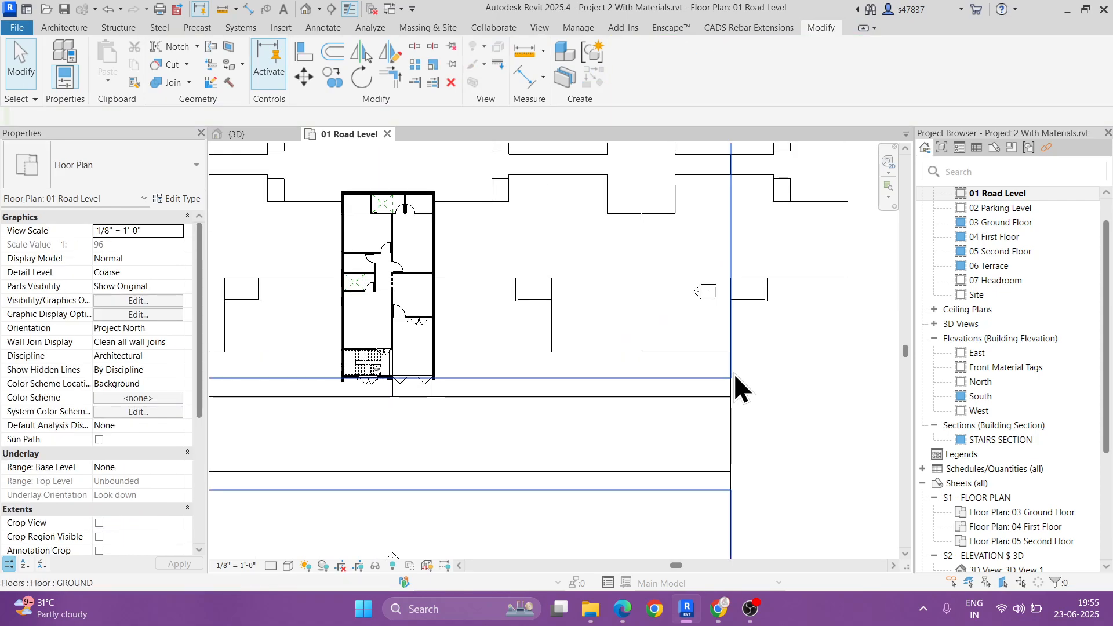
pyautogui.click(725, 390)
pyautogui.keyDown('ctrl'); pyautogui.click(718, 426); pyautogui.keyUp('ctrl')
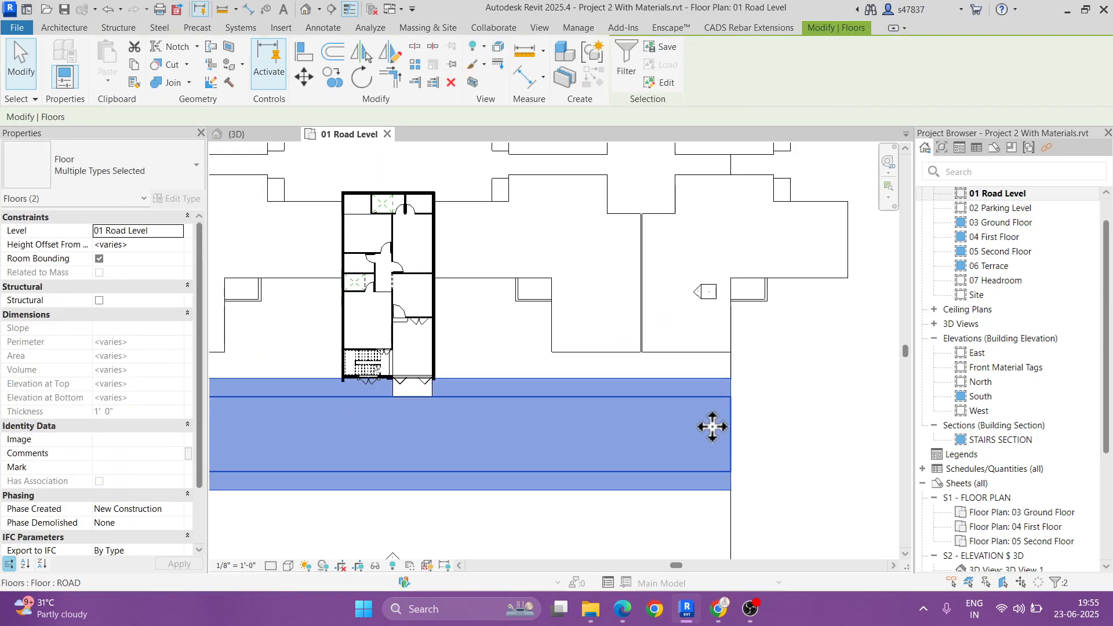
pyautogui.click(332, 77)
pyautogui.click(732, 490)
pyautogui.moveTo(737, 168); pyautogui.dragTo(730, 333, button='middle')
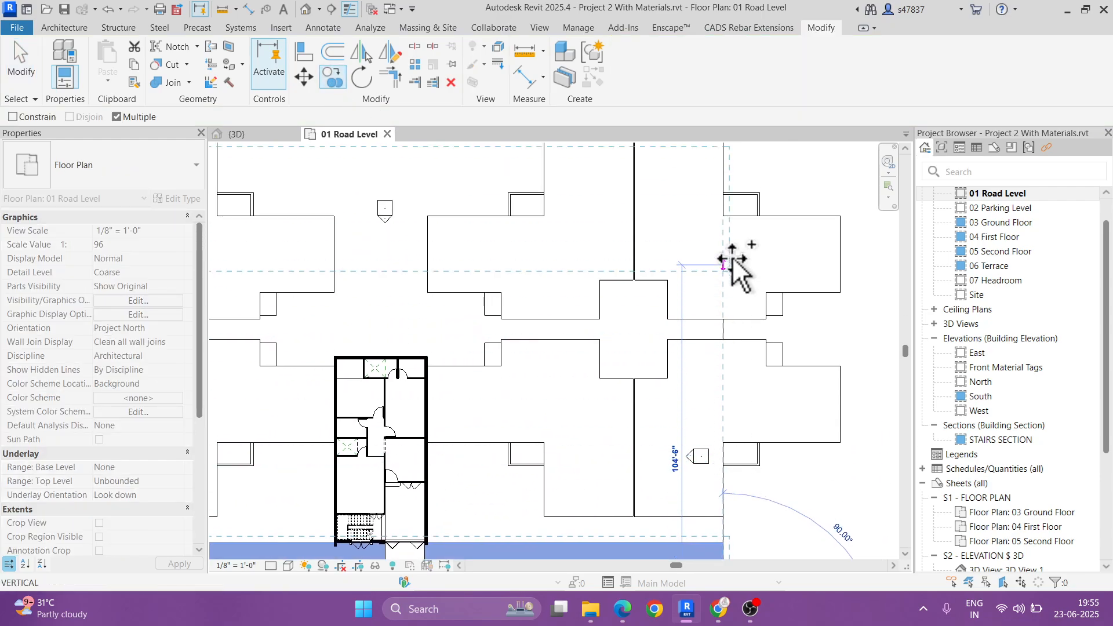
pyautogui.moveTo(730, 223); pyautogui.dragTo(730, 345, button='middle')
pyautogui.click(723, 248)
pyautogui.scroll(-5, 742, 312)
pyautogui.press('Escape')
pyautogui.press('Escape')
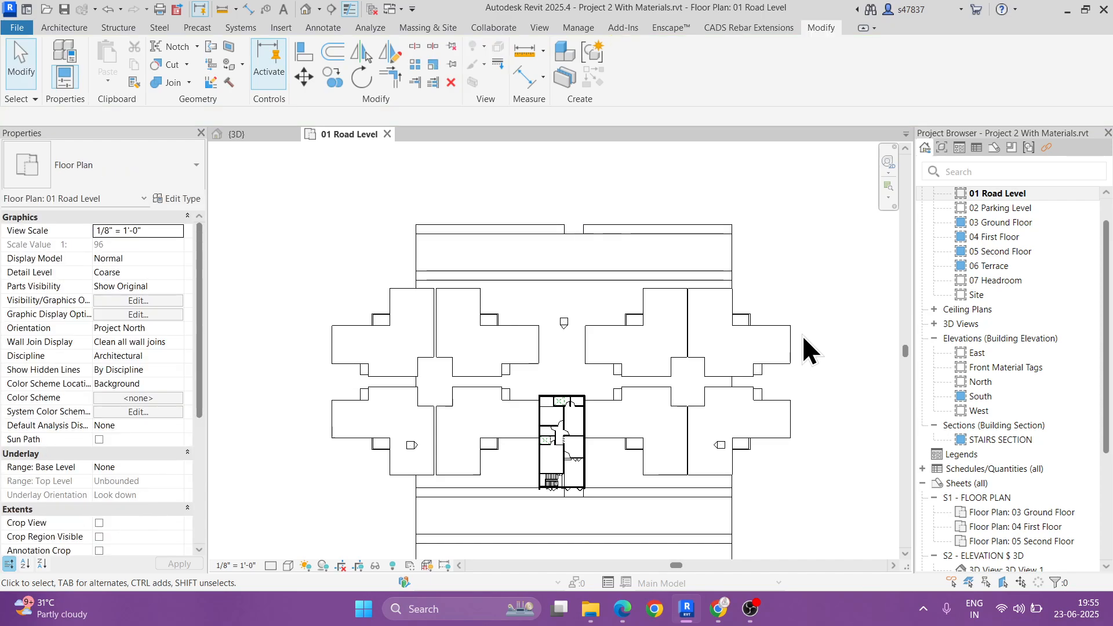
# Step: Select the four houses of the rear row and mirror copies across the copied road to its far side
pyautogui.scroll(2, 712, 334)
pyautogui.click(711, 333)
pyautogui.keyDown('ctrl'); pyautogui.click(634, 334); pyautogui.keyUp('ctrl')
pyautogui.keyDown('ctrl'); pyautogui.click(471, 333); pyautogui.keyUp('ctrl')
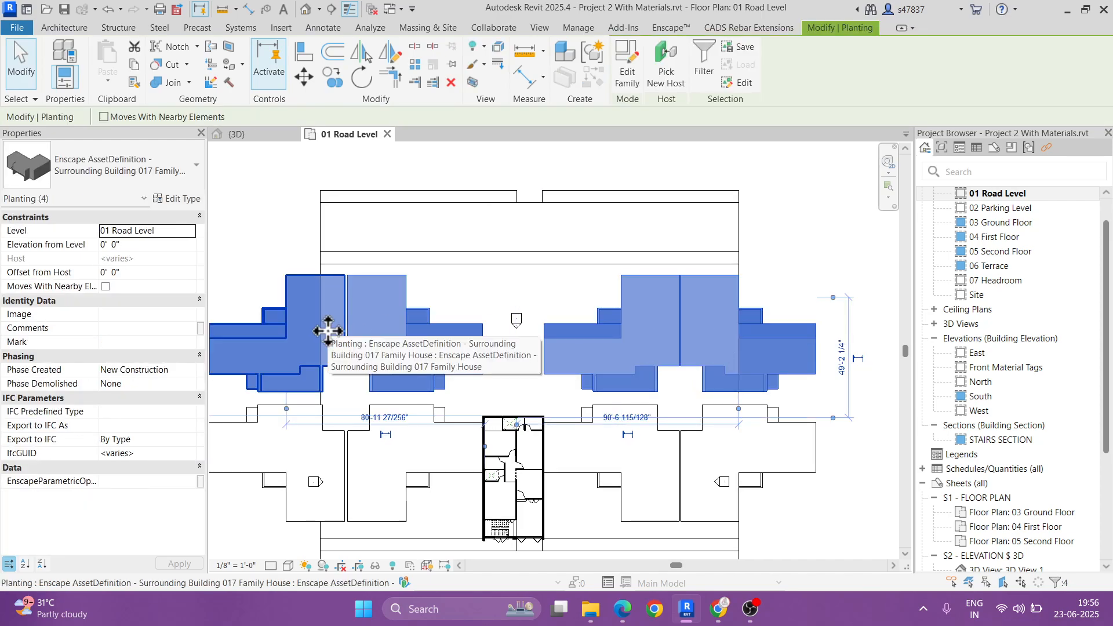
pyautogui.keyDown('ctrl'); pyautogui.click(323, 335); pyautogui.keyUp('ctrl')
pyautogui.scroll(-3, 484, 280)
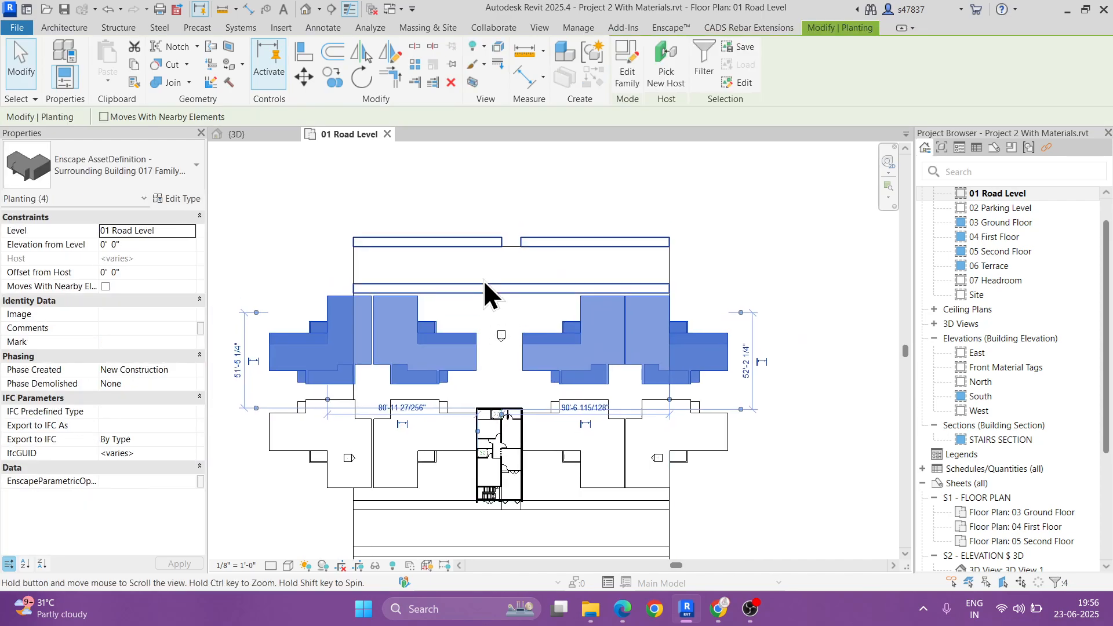
pyautogui.click(390, 53)
pyautogui.click(670, 268)
pyautogui.press('Escape')
pyautogui.scroll(-2, 700, 243)
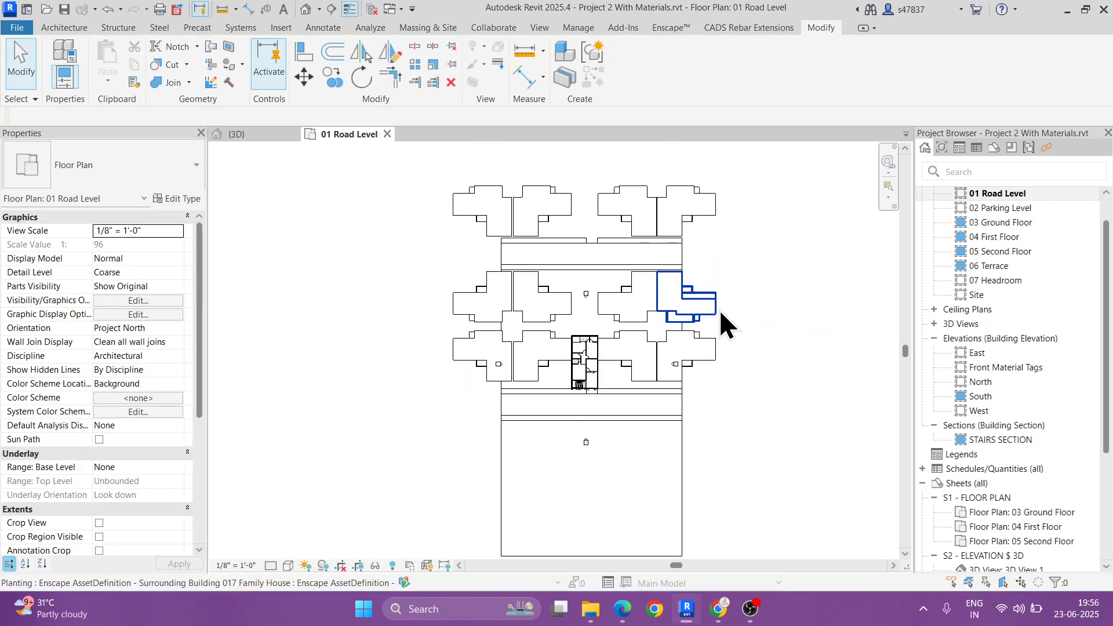
pyautogui.hotkey('ctrl', '2')
pyautogui.moveTo(622, 465); pyautogui.dragTo(590, 241)
pyautogui.moveTo(545, 435)
pyautogui.mouseDown()
pyautogui.moveTo(545, 399)
pyautogui.moveTo(589, 294)
pyautogui.mouseUp()
pyautogui.press('Escape')
pyautogui.hotkey('ctrl', '2')
pyautogui.moveTo(492, 409); pyautogui.dragTo(550, 409)
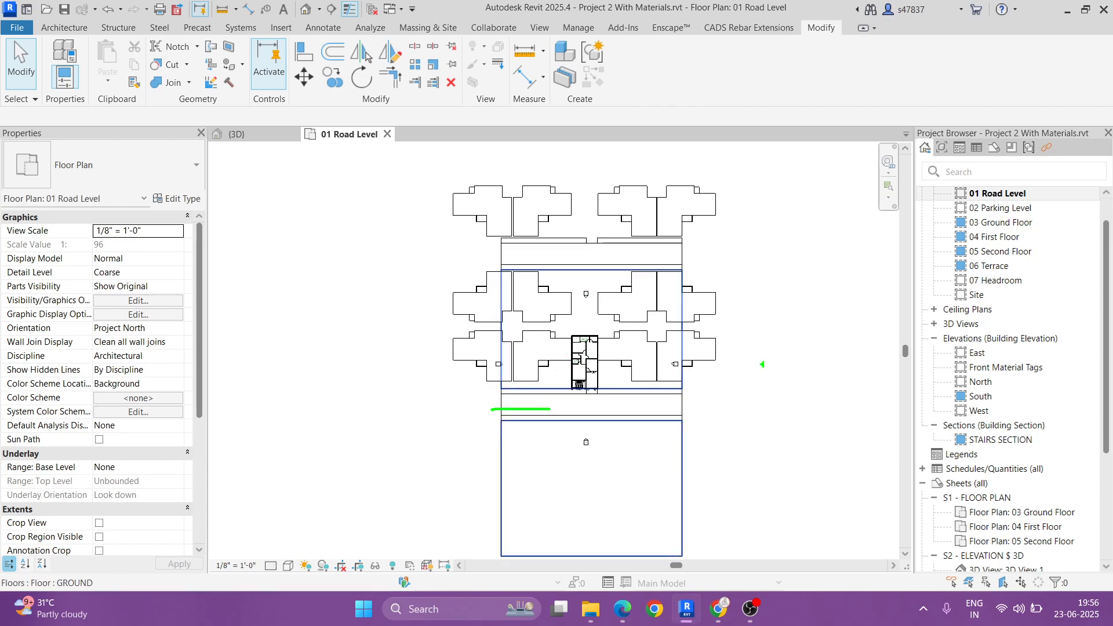
pyautogui.moveTo(783, 244); pyautogui.dragTo(777, 506)
pyautogui.moveTo(797, 270); pyautogui.dragTo(790, 393)
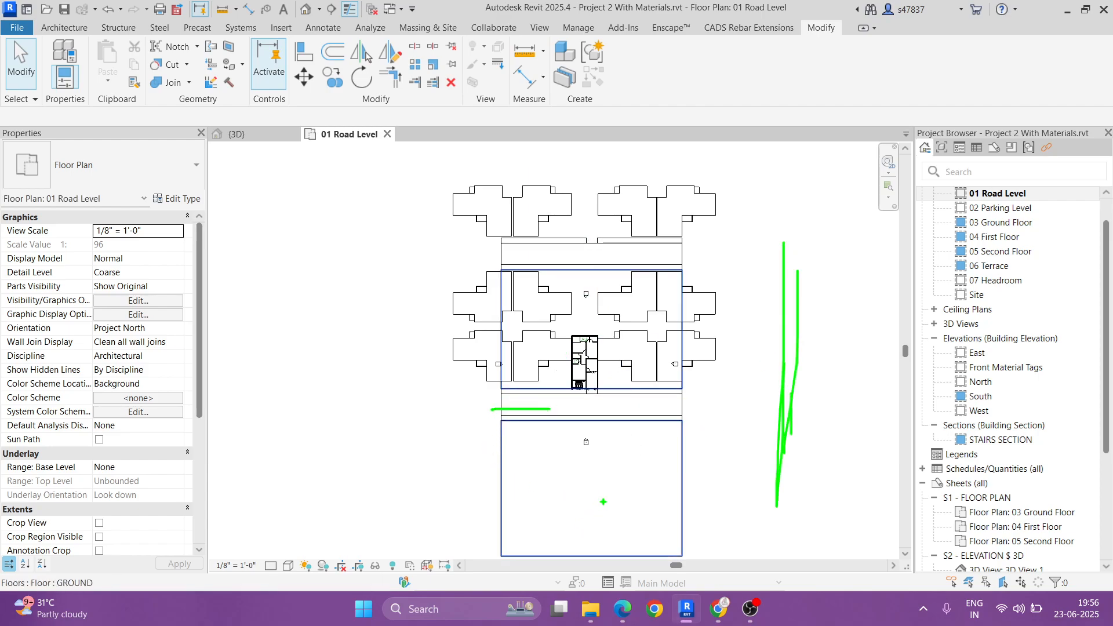
pyautogui.moveTo(603, 501); pyautogui.dragTo(597, 494)
pyautogui.moveTo(583, 401)
pyautogui.mouseDown()
pyautogui.moveTo(587, 496)
pyautogui.moveTo(513, 209)
pyautogui.mouseUp()
pyautogui.moveTo(609, 503); pyautogui.dragTo(664, 197)
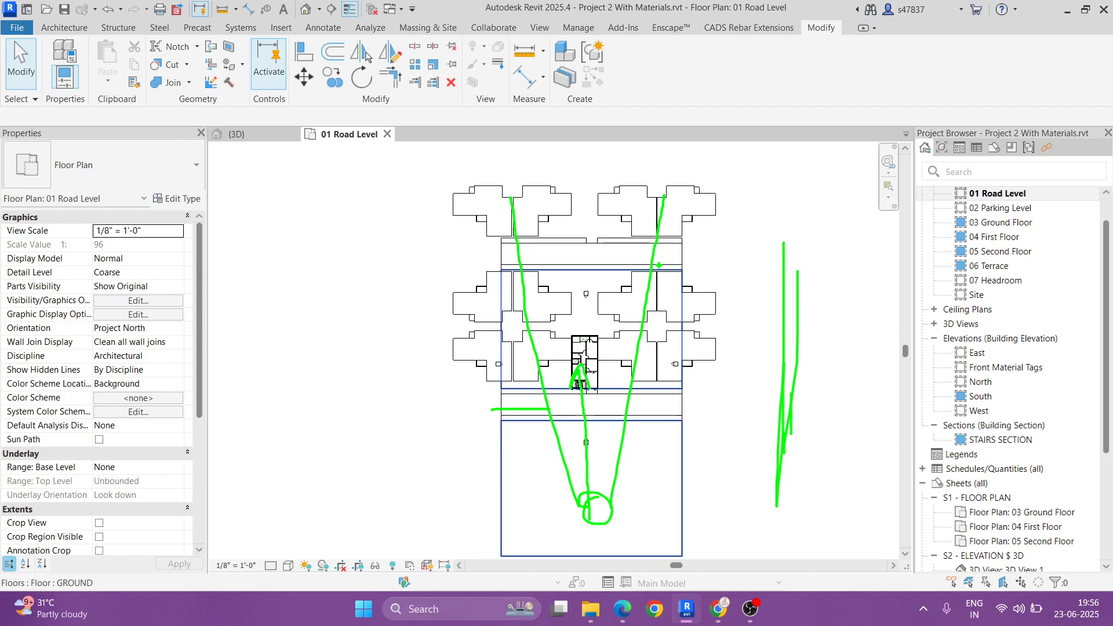
# Step: Shift the two right-hand houses of the middle row left to close the gap behind the existing building
pyautogui.scroll(5, 562, 307)
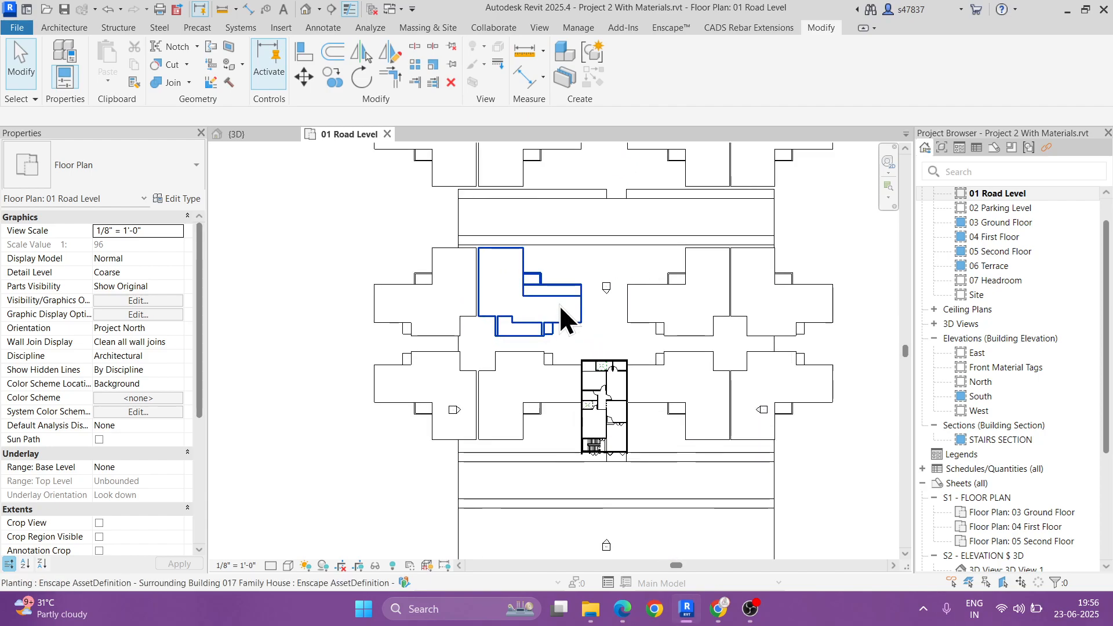
pyautogui.click(726, 298)
pyautogui.moveTo(726, 297); pyautogui.dragTo(662, 298)
pyautogui.press('Escape')
pyautogui.moveTo(763, 318); pyautogui.dragTo(654, 317, button='middle')
pyautogui.click(747, 284)
pyautogui.moveTo(746, 284); pyautogui.dragTo(683, 278)
pyautogui.press('Escape')
# Step: Select all four middle-row houses and nudge them 10'-0" to the right as a group
pyautogui.scroll(-3, 672, 301)
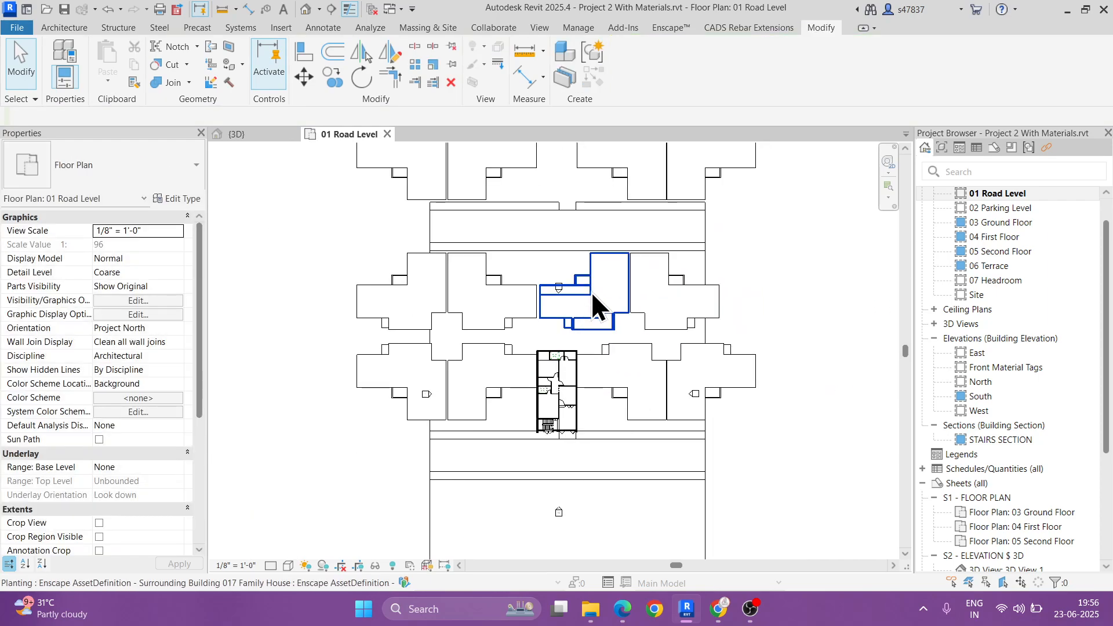
pyautogui.click(656, 290)
pyautogui.keyDown('ctrl'); pyautogui.click(605, 288); pyautogui.keyUp('ctrl')
pyautogui.keyDown('ctrl'); pyautogui.click(492, 293); pyautogui.keyUp('ctrl')
pyautogui.keyDown('ctrl'); pyautogui.click(423, 294); pyautogui.keyUp('ctrl')
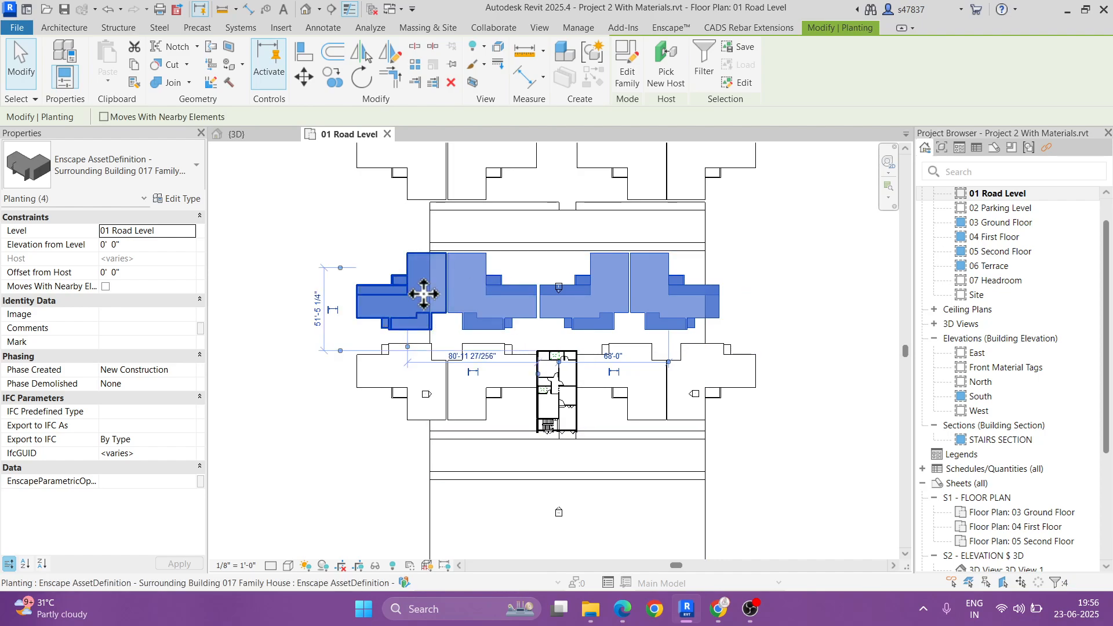
pyautogui.press('Right')
pyautogui.press('Right')
pyautogui.press('Right')
pyautogui.press('Right')
pyautogui.press('Right')
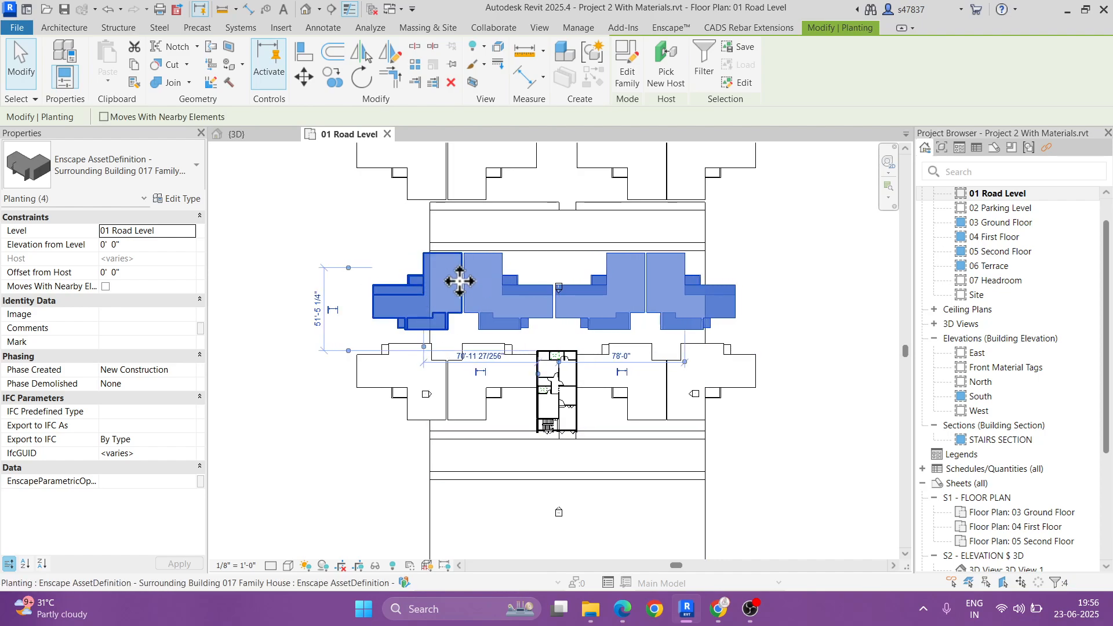
pyautogui.moveTo(523, 254); pyautogui.dragTo(529, 323, button='middle')
pyautogui.press('Escape')
# Step: Select the two left-hand houses of the row across the copied road and nudge them to the right
pyautogui.click(525, 224)
pyautogui.keyDown('ctrl'); pyautogui.click(420, 222); pyautogui.keyUp('ctrl')
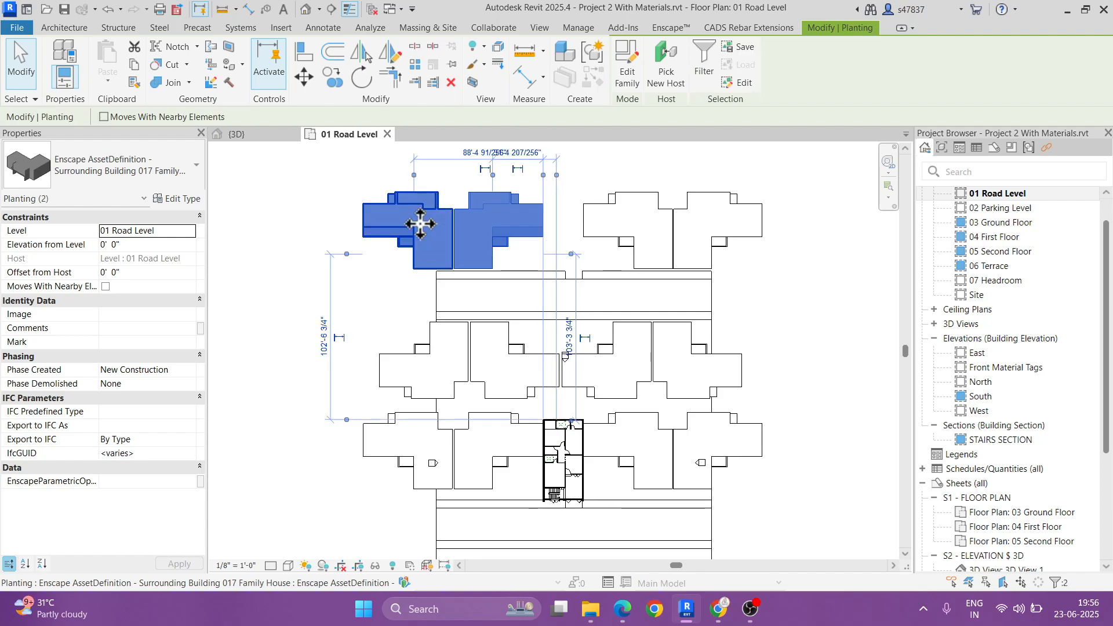
pyautogui.press('Right')
pyautogui.press('Right')
pyautogui.press('Right')
pyautogui.press('Right')
# Step: Nudge the two right-hand houses of the row across the copied road to the left, one house at a time
pyautogui.click(643, 238)
pyautogui.click(725, 224)
pyautogui.press('Left')
pyautogui.press('Left')
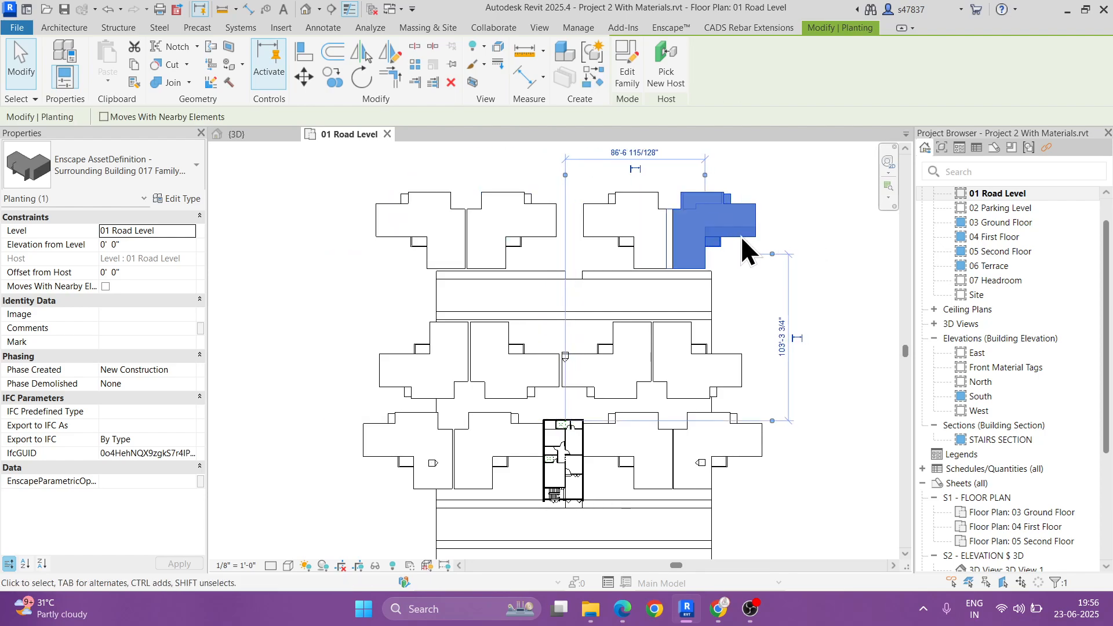
pyautogui.click(633, 232)
pyautogui.press('Left')
pyautogui.press('Left')
pyautogui.press('Left')
# Step: Select both right-hand houses of the farthest row together and nudge them left, close to the left-hand pair
pyautogui.click(709, 231)
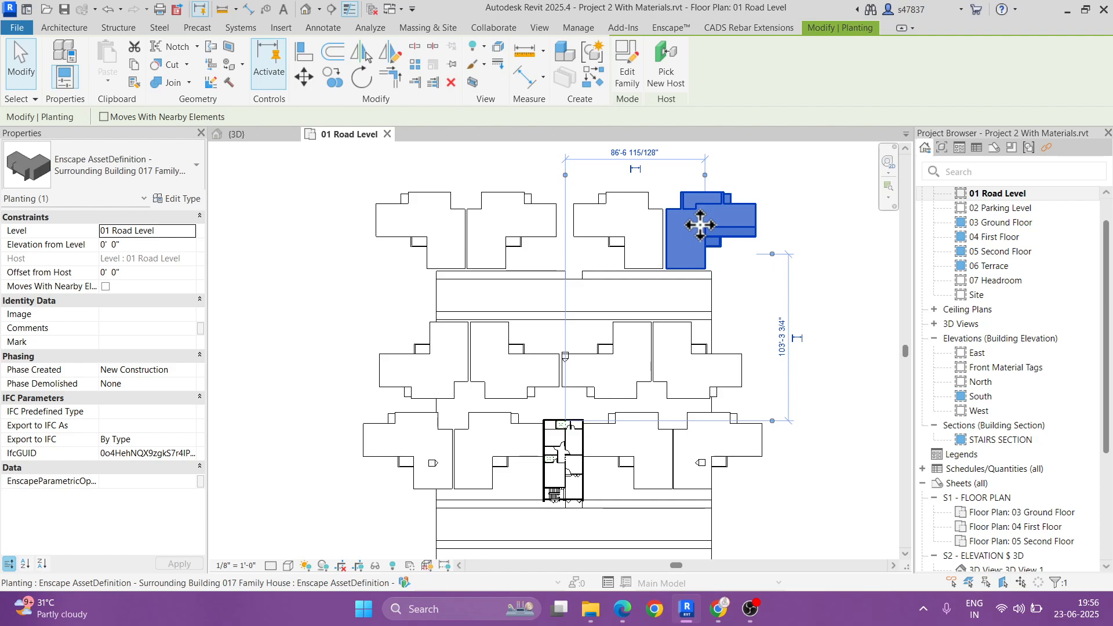
pyautogui.hotkey('ctrl', 'Left')
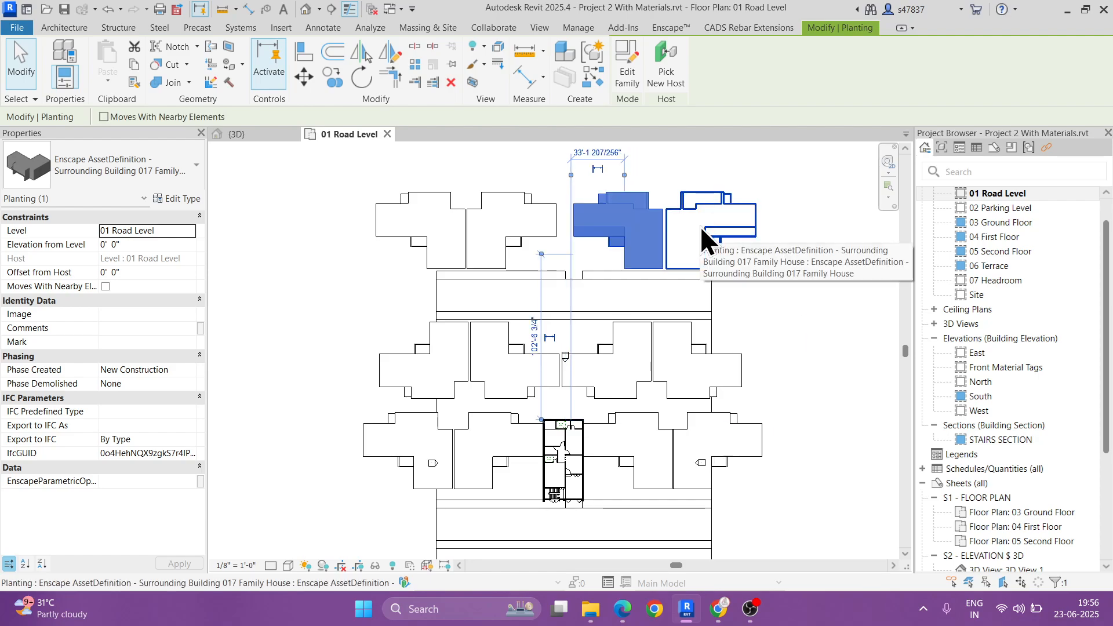
pyautogui.keyDown('ctrl'); pyautogui.click(700, 224); pyautogui.keyUp('ctrl')
pyautogui.press('Left')
pyautogui.press('Left')
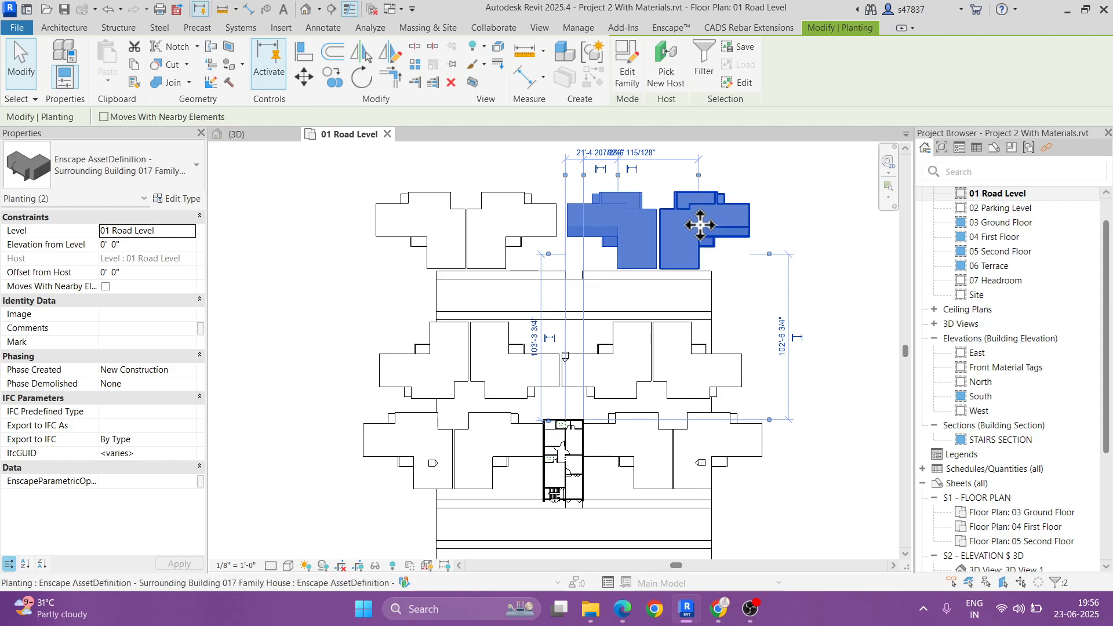
pyautogui.press('Left')
pyautogui.press('Escape')
pyautogui.moveTo(654, 323); pyautogui.dragTo(650, 286, button='middle')
pyautogui.moveTo(558, 219)
pyautogui.mouseDown()
pyautogui.moveTo(570, 220)
pyautogui.moveTo(567, 241)
pyautogui.mouseUp()
pyautogui.press('Escape')
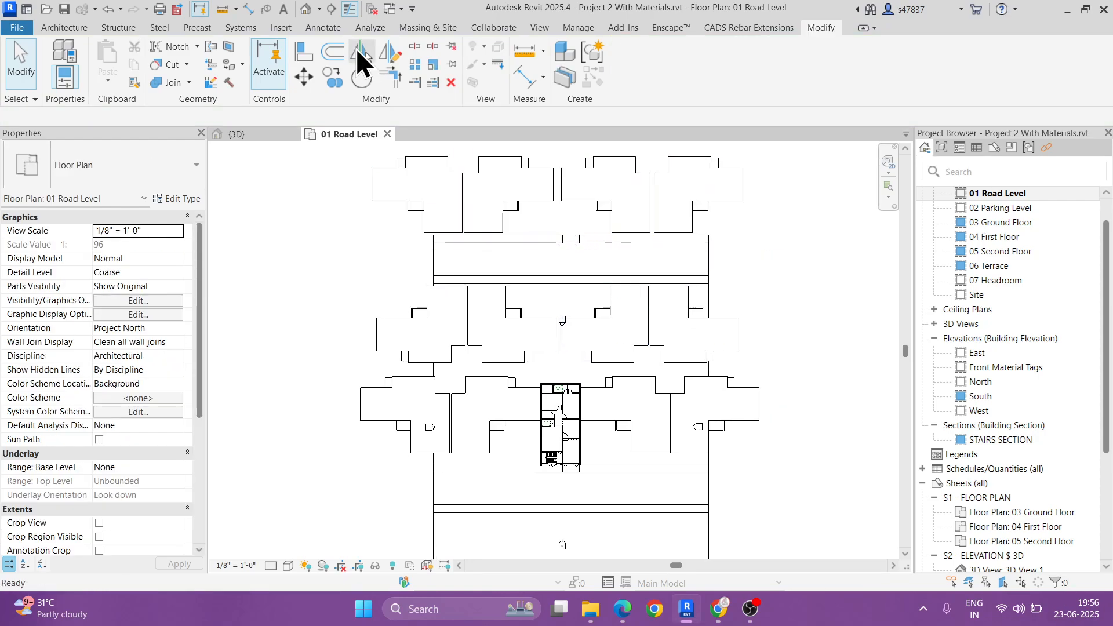
# Step: Inspect the house rows, roads and lawn around the building from different angles in the 3D view
pyautogui.click(305, 10)
pyautogui.keyDown('shift'); pyautogui.moveTo(509, 308); pyautogui.dragTo(505, 335, button='middle'); pyautogui.keyUp('shift')
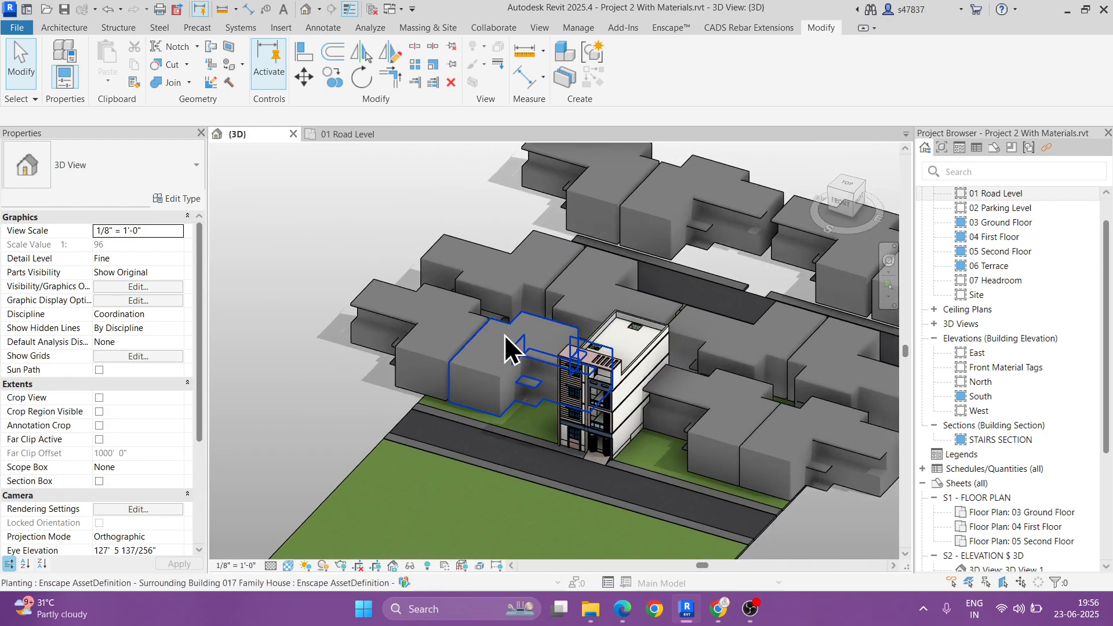
pyautogui.scroll(-2, 504, 335)
pyautogui.moveTo(623, 394); pyautogui.dragTo(620, 317, button='middle')
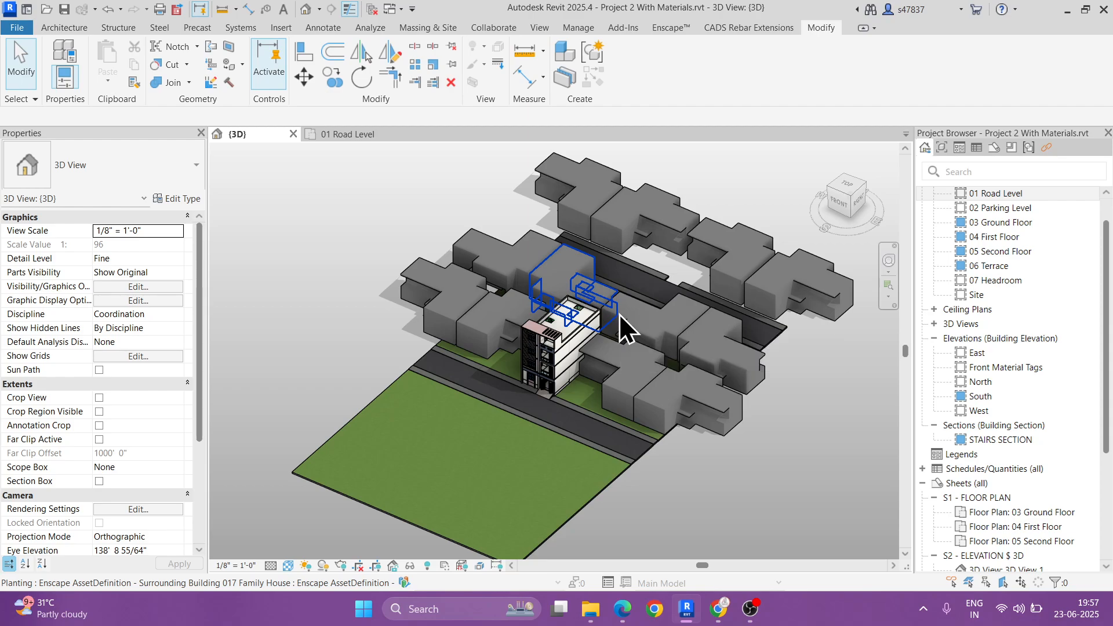
pyautogui.moveTo(625, 322)
pyautogui.keyDown('shift'); pyautogui.mouseDown(button='middle')
pyautogui.moveTo(725, 318)
pyautogui.moveTo(651, 362)
pyautogui.moveTo(784, 362)
pyautogui.moveTo(637, 332)
pyautogui.mouseUp(button='middle'); pyautogui.keyUp('shift')
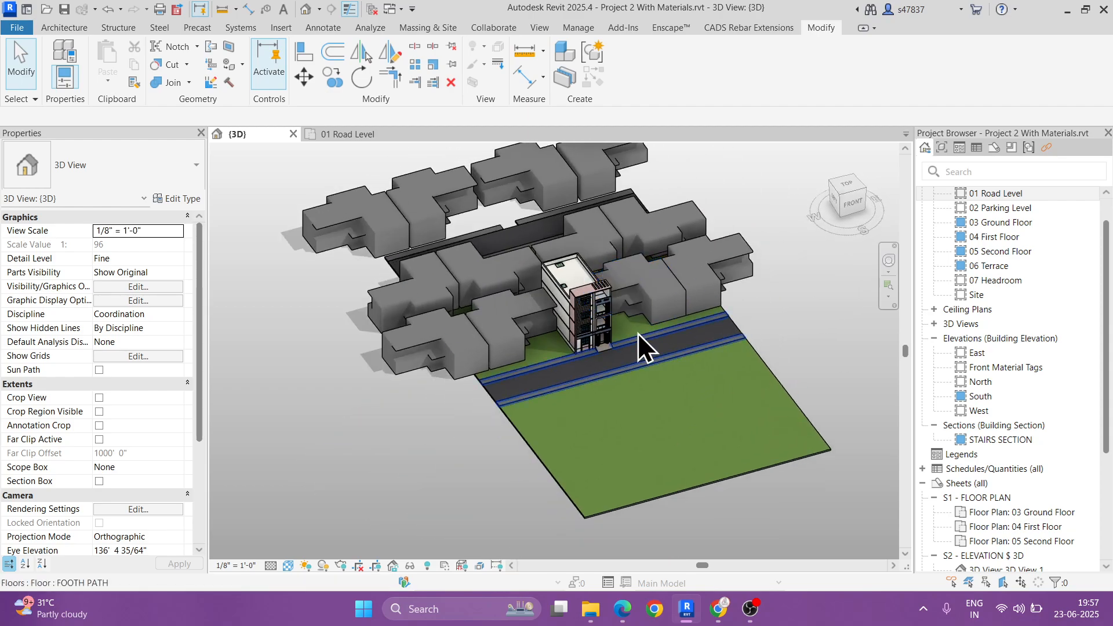
pyautogui.scroll(5, 637, 332)
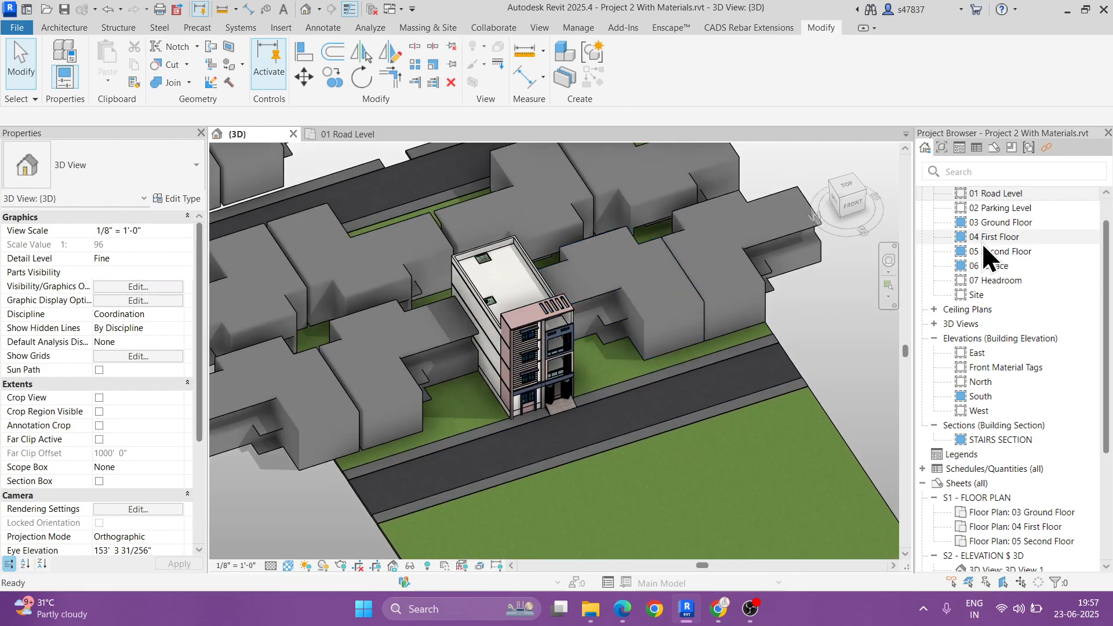
pyautogui.scroll(-2, 620, 251)
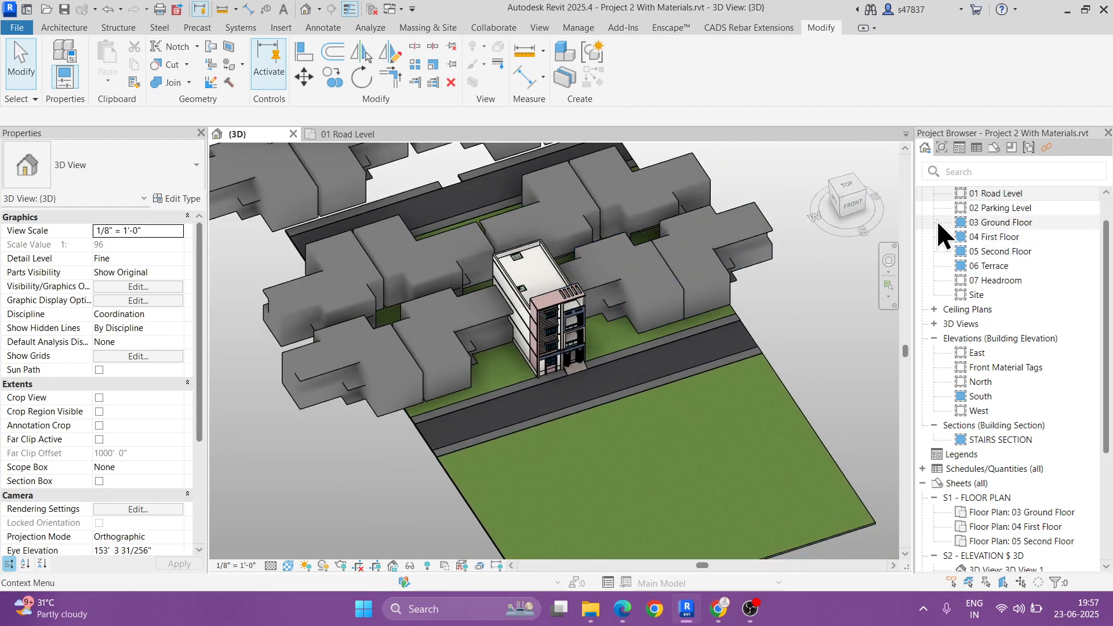
# Step: Return to the 01 Road Level plan and show the Vegetation category of the Enscape Asset Library
pyautogui.doubleClick(1006, 194)
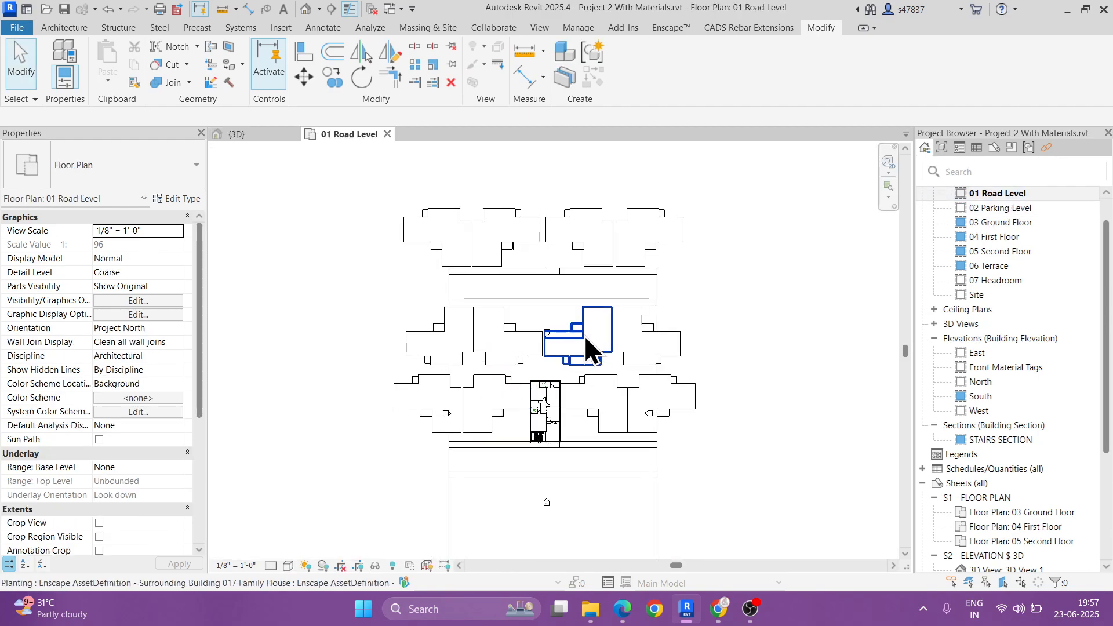
pyautogui.click(665, 27)
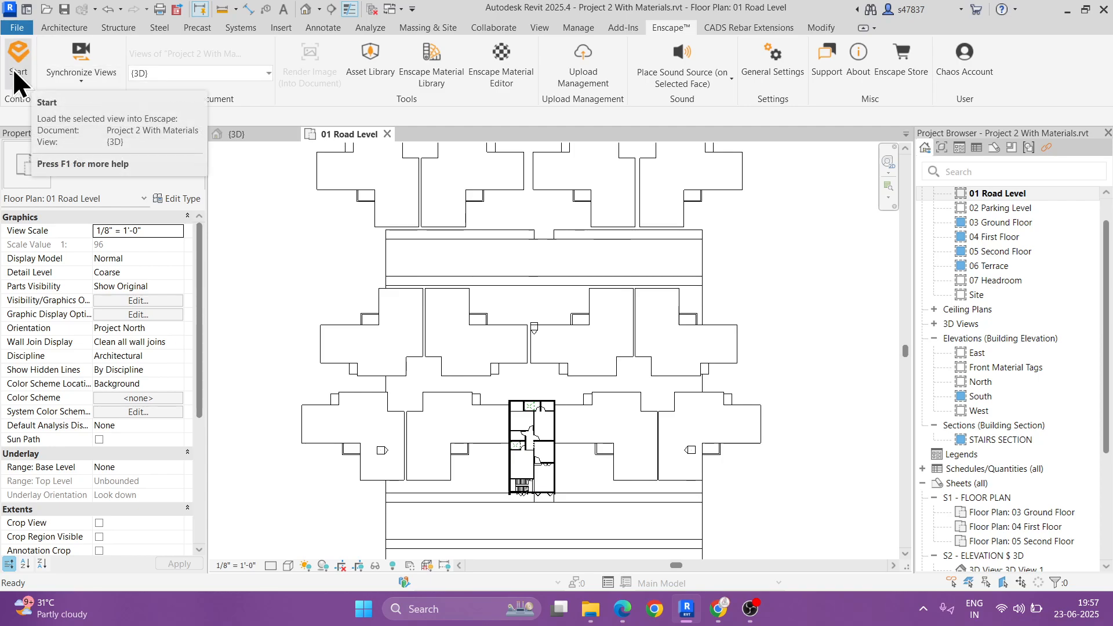
pyautogui.click(367, 64)
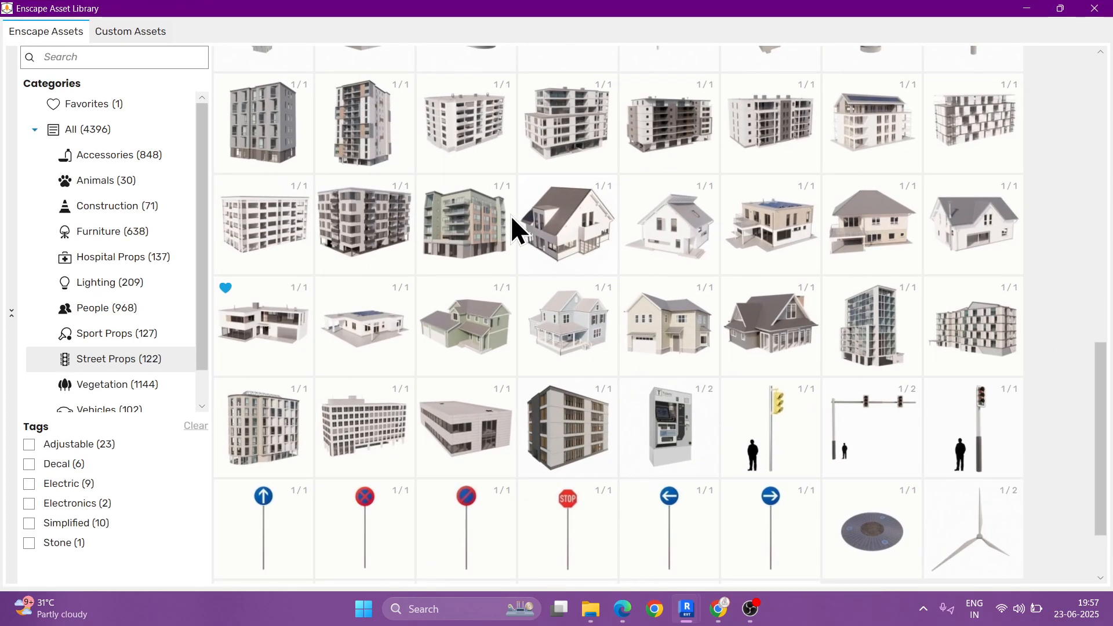
pyautogui.scroll(-1, 95, 277)
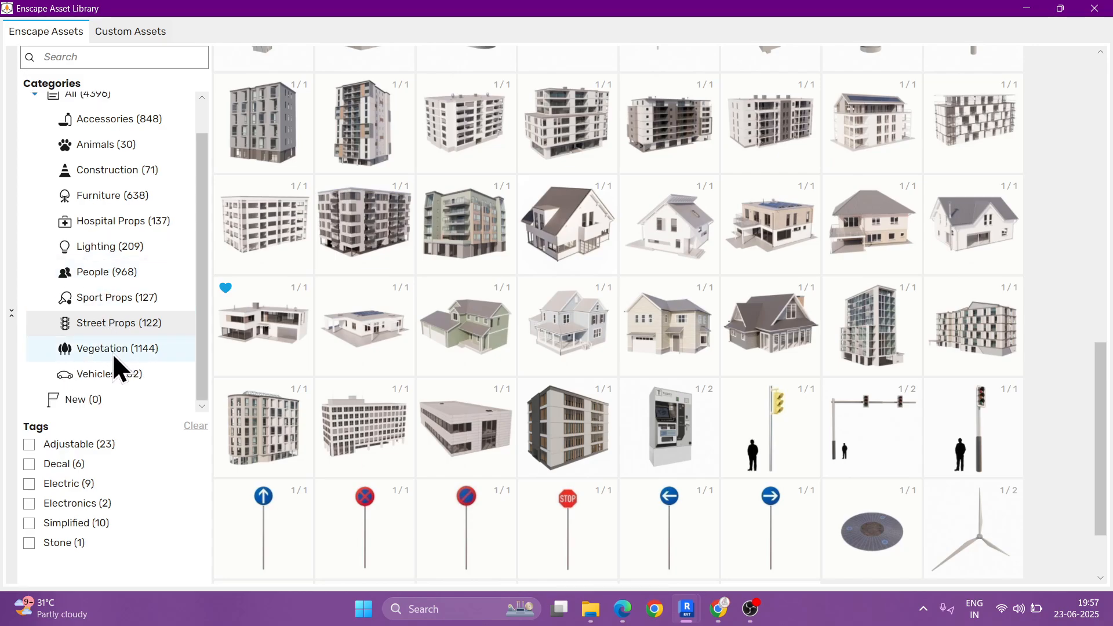
pyautogui.click(112, 349)
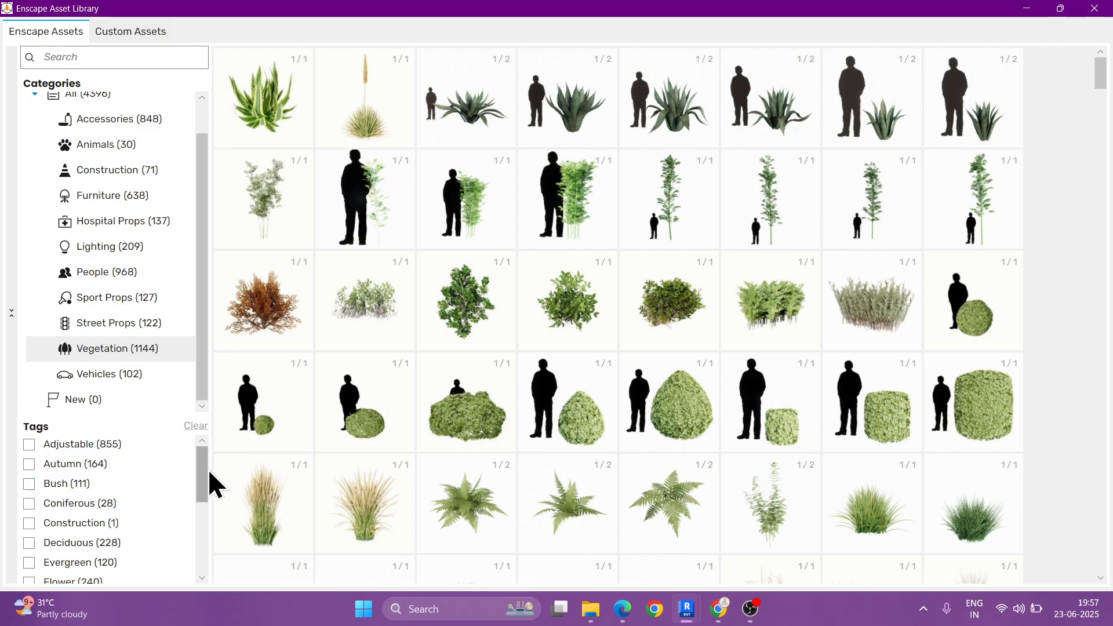
# Step: Try filtering the vegetation assets by the Evergreen tag, browse the plants, and remove the filter
pyautogui.scroll(-1, 207, 468)
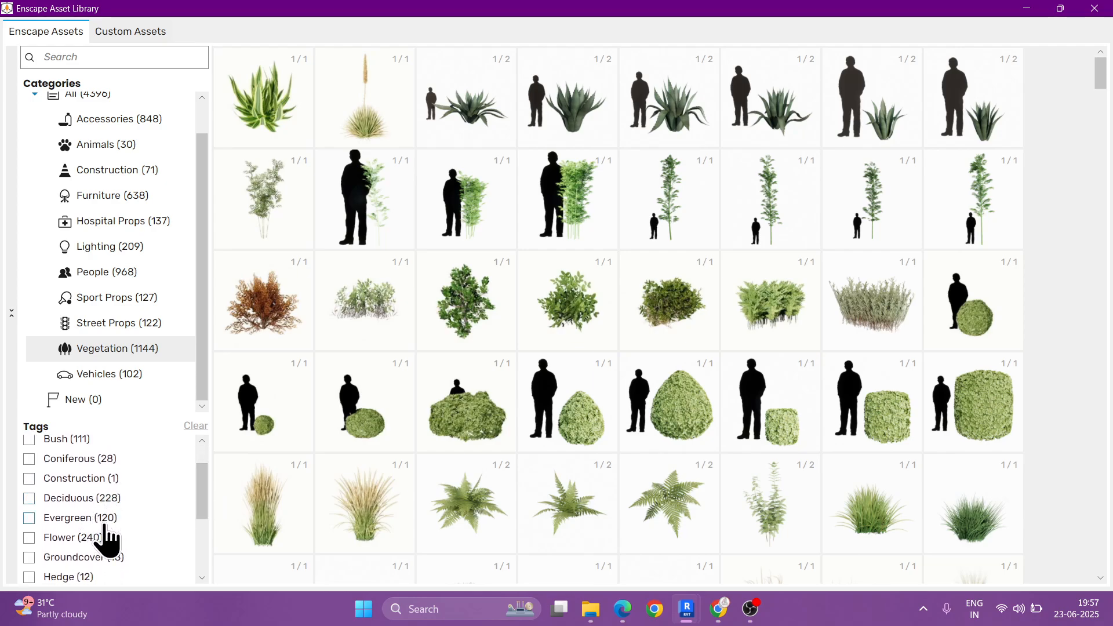
pyautogui.scroll(-1, 107, 542)
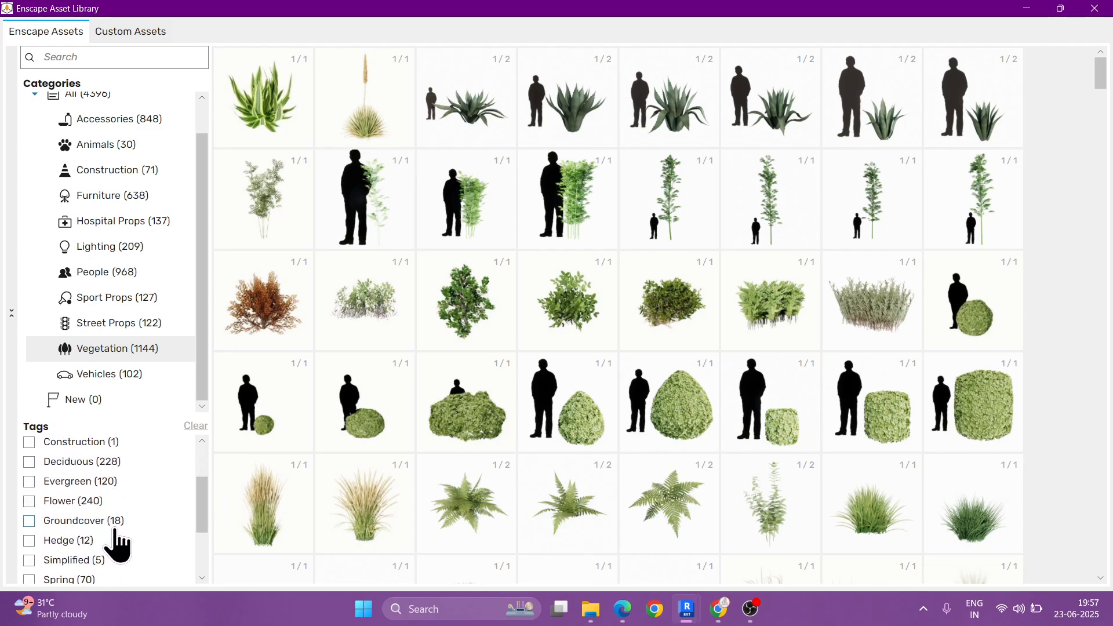
pyautogui.click(29, 482)
pyautogui.scroll(-5, 544, 336)
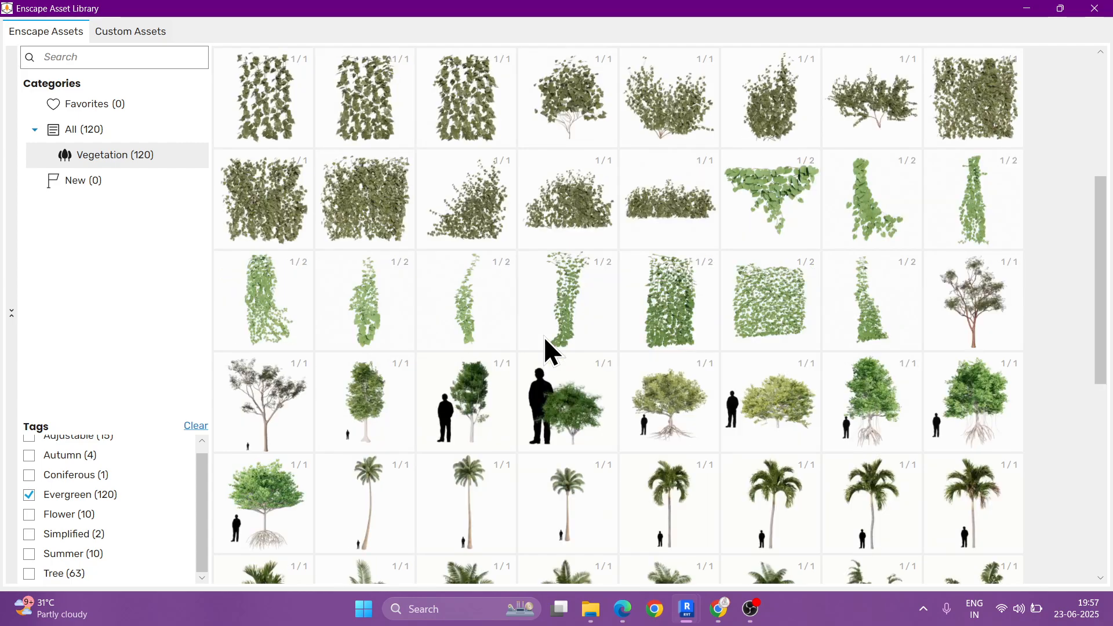
pyautogui.scroll(-7, 544, 336)
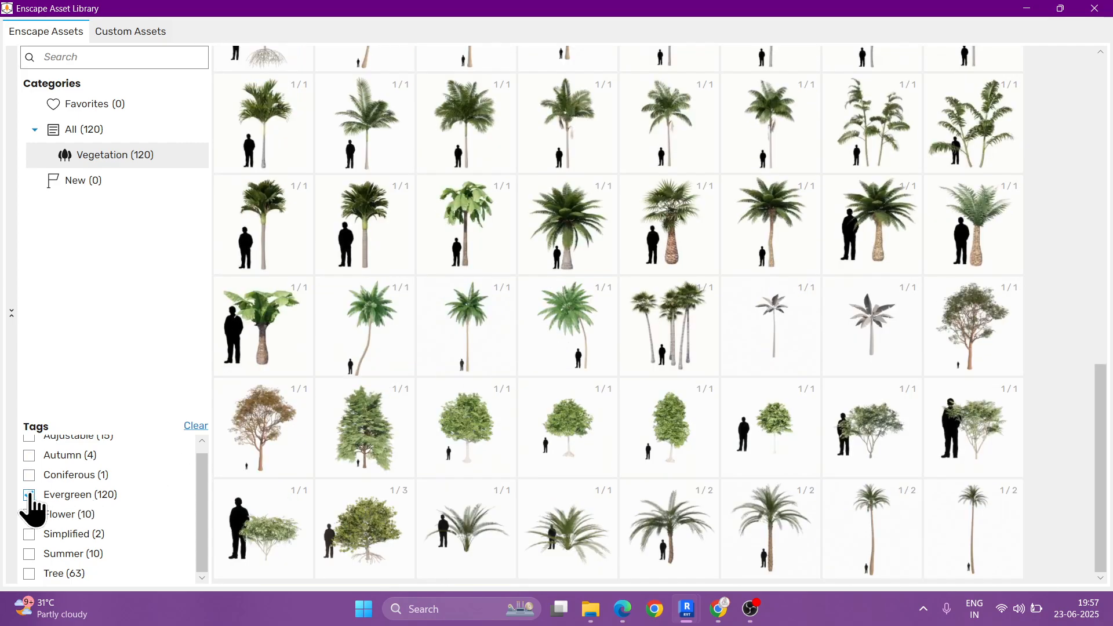
pyautogui.click(75, 495)
# Step: Filter the vegetation assets by the Tree tag and browse the available trees
pyautogui.scroll(-5, 104, 530)
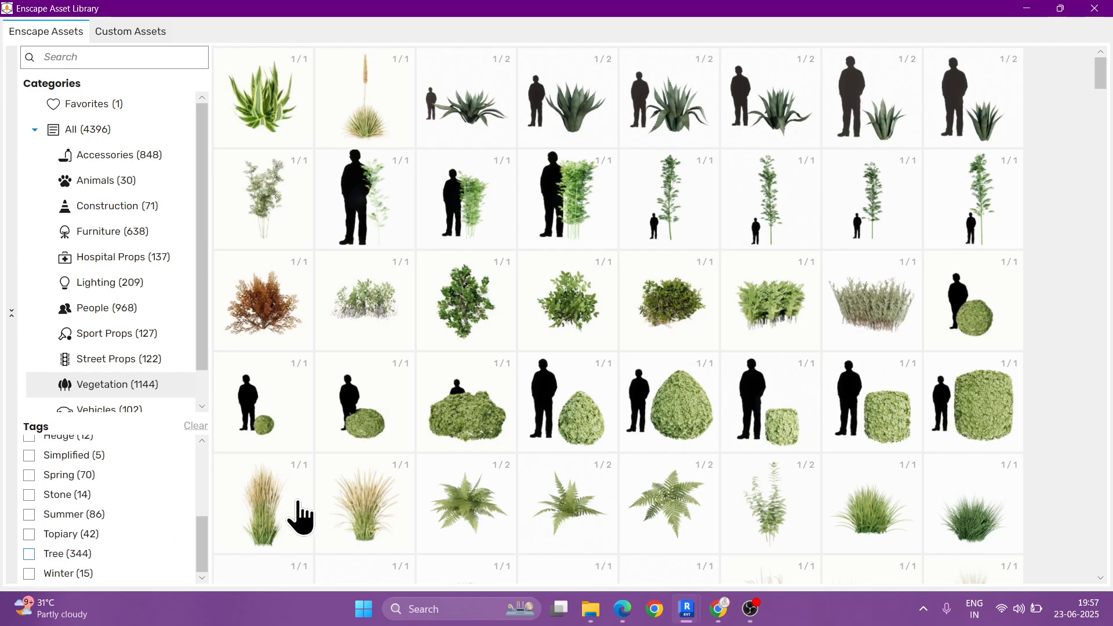
pyautogui.click(29, 553)
pyautogui.scroll(-5, 682, 299)
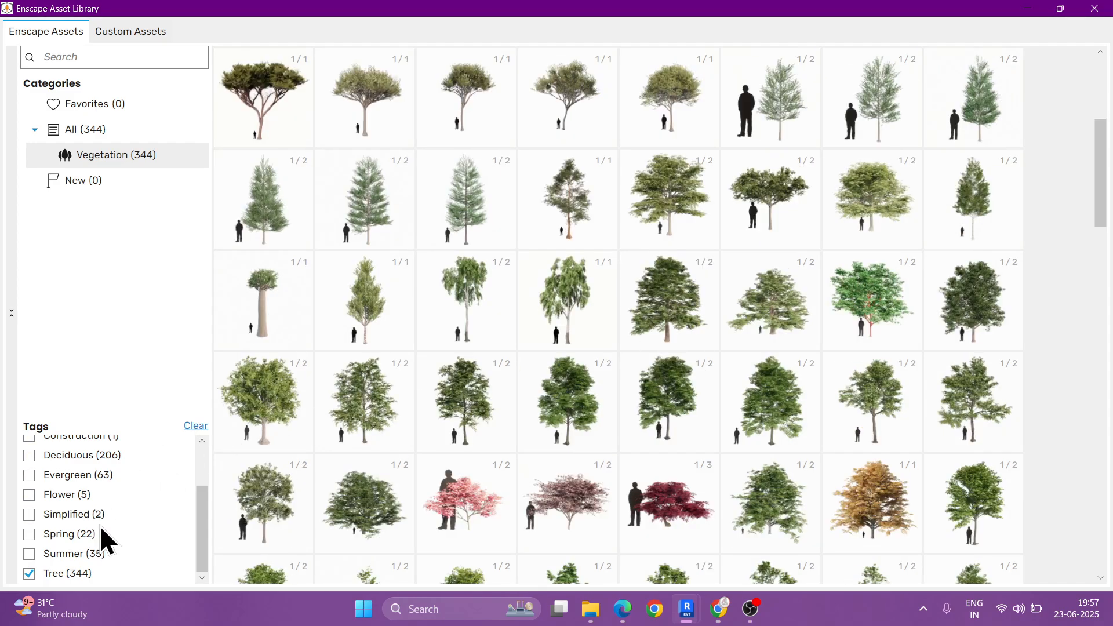
pyautogui.scroll(3, 105, 530)
pyautogui.scroll(-1, 130, 497)
pyautogui.scroll(-1, 130, 497)
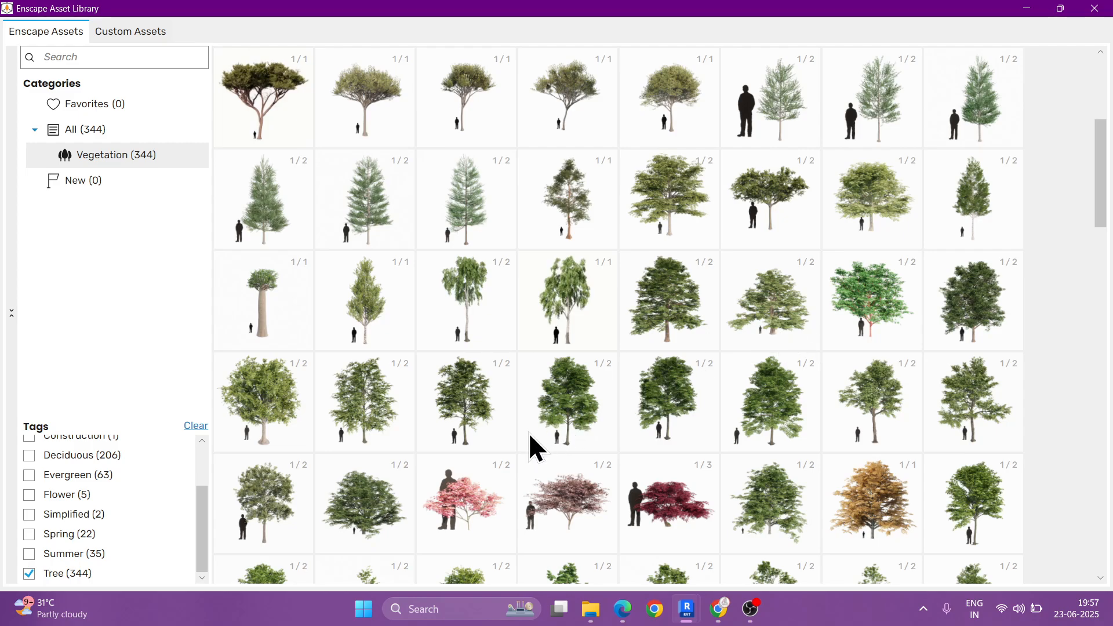
# Step: Mark Deciduous Tree 024: Elm, Deciduous Tree 025: Elm and Deciduous Tree 023: Elm as favorites
pyautogui.moveTo(599, 387)
pyautogui.moveTo(467, 402)
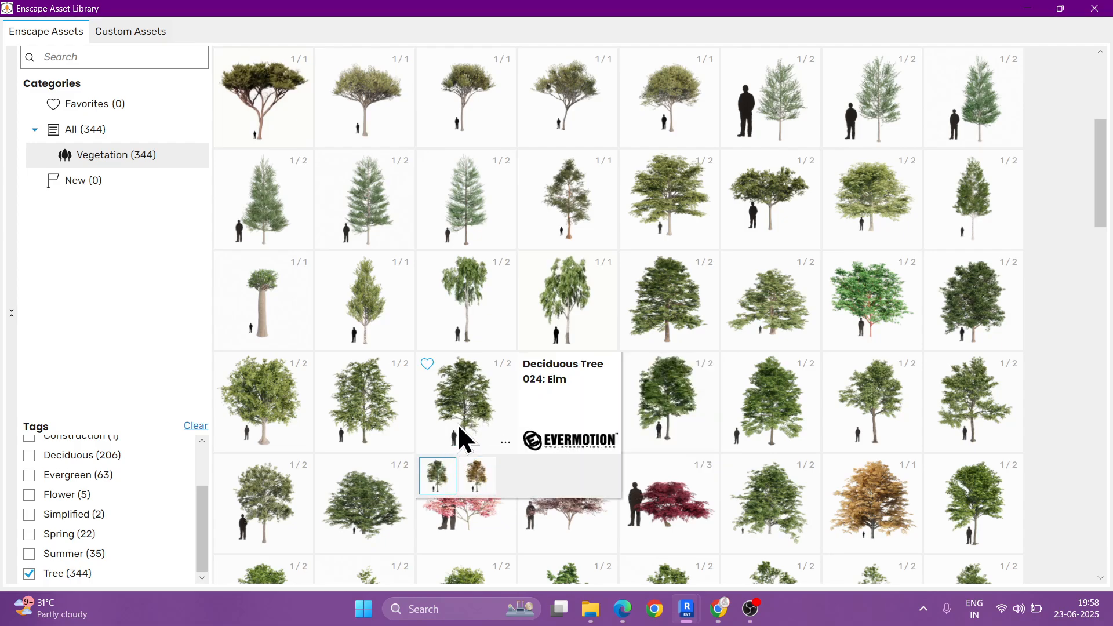
pyautogui.click(428, 364)
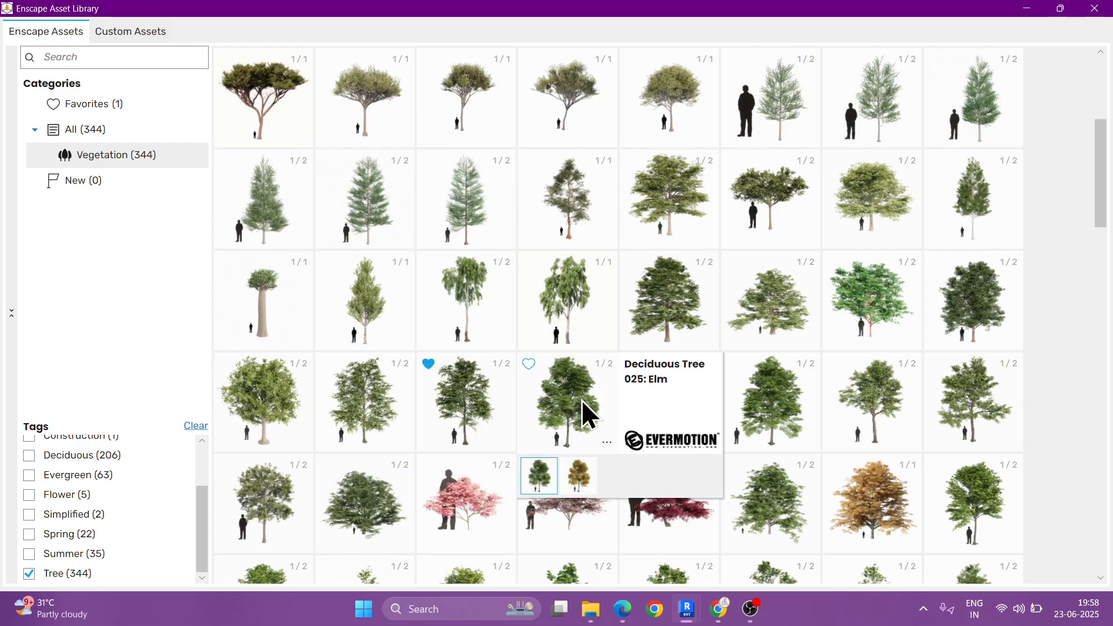
pyautogui.click(528, 364)
pyautogui.moveTo(342, 382)
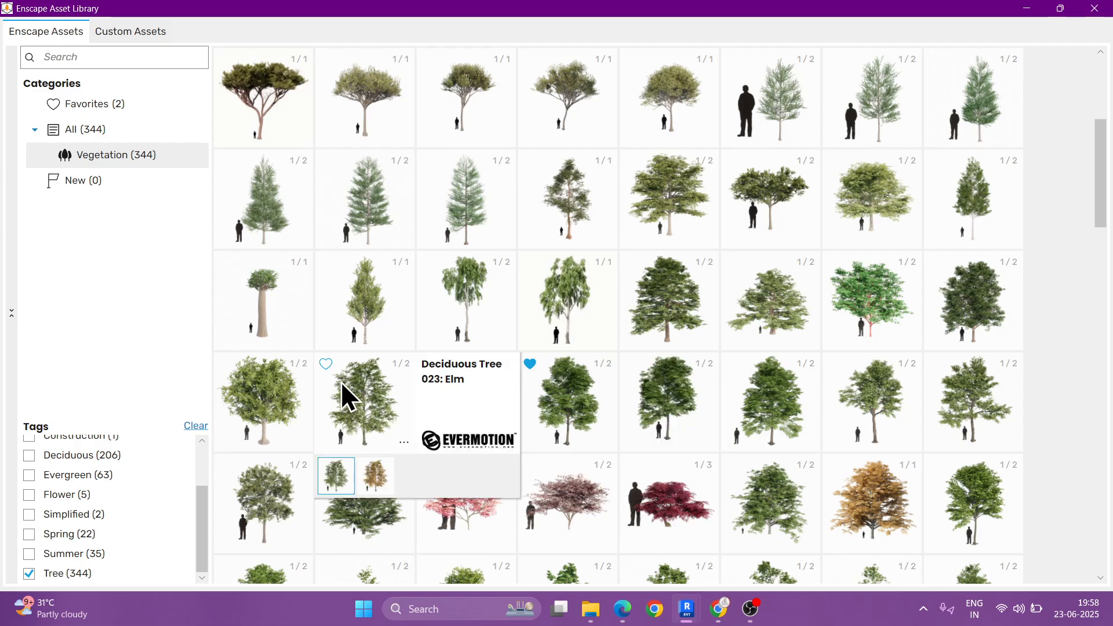
pyautogui.click(325, 364)
pyautogui.hotkey('ctrl', '2')
pyautogui.moveTo(568, 433)
pyautogui.mouseDown()
pyautogui.moveTo(581, 448)
pyautogui.moveTo(607, 392)
pyautogui.mouseUp()
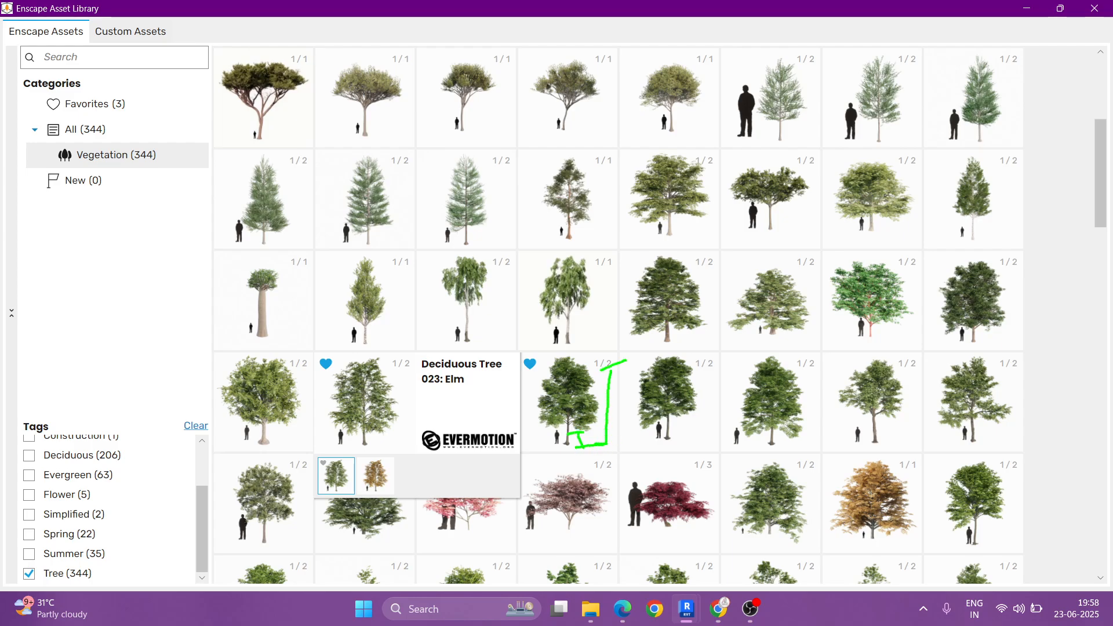
pyautogui.press('Escape')
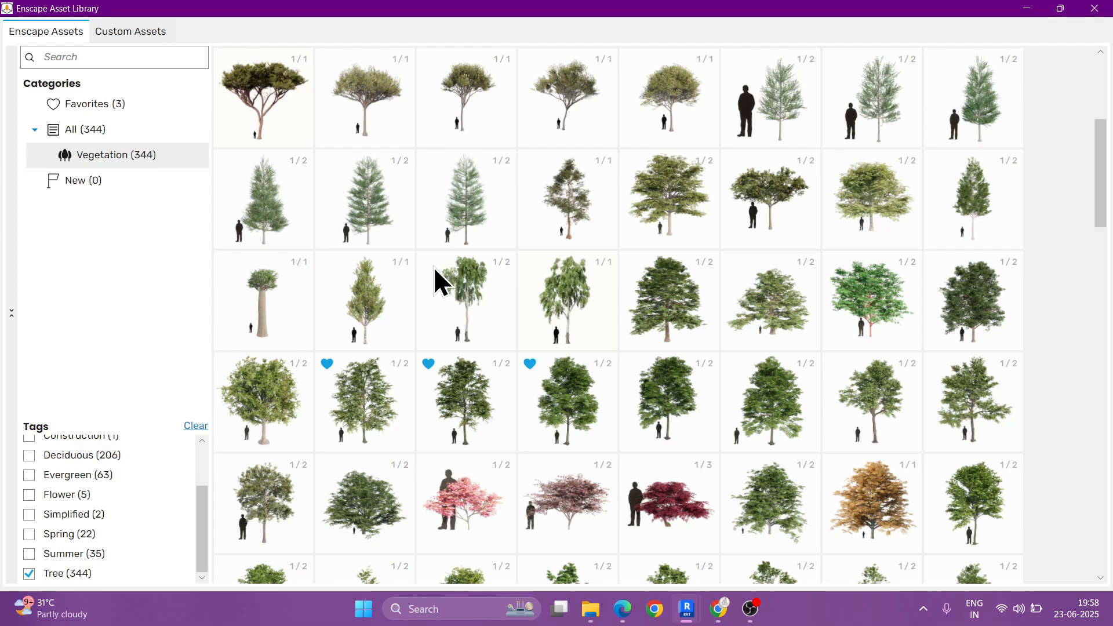
# Step: Add Deciduous Tree 098: Tree to the favorite assets
pyautogui.scroll(-1, 643, 273)
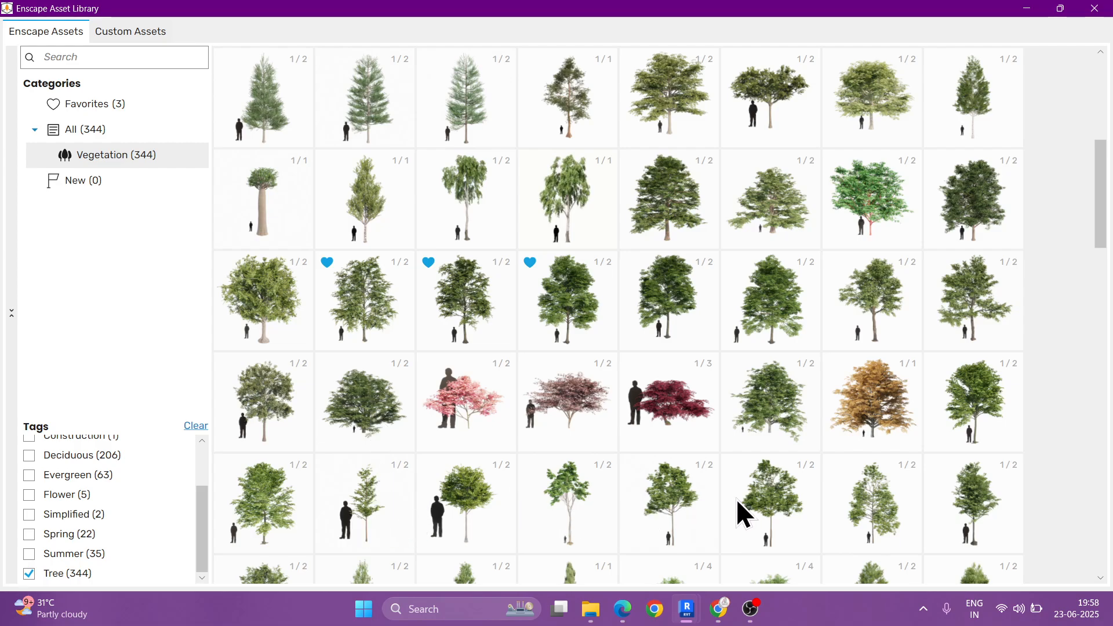
pyautogui.moveTo(377, 468)
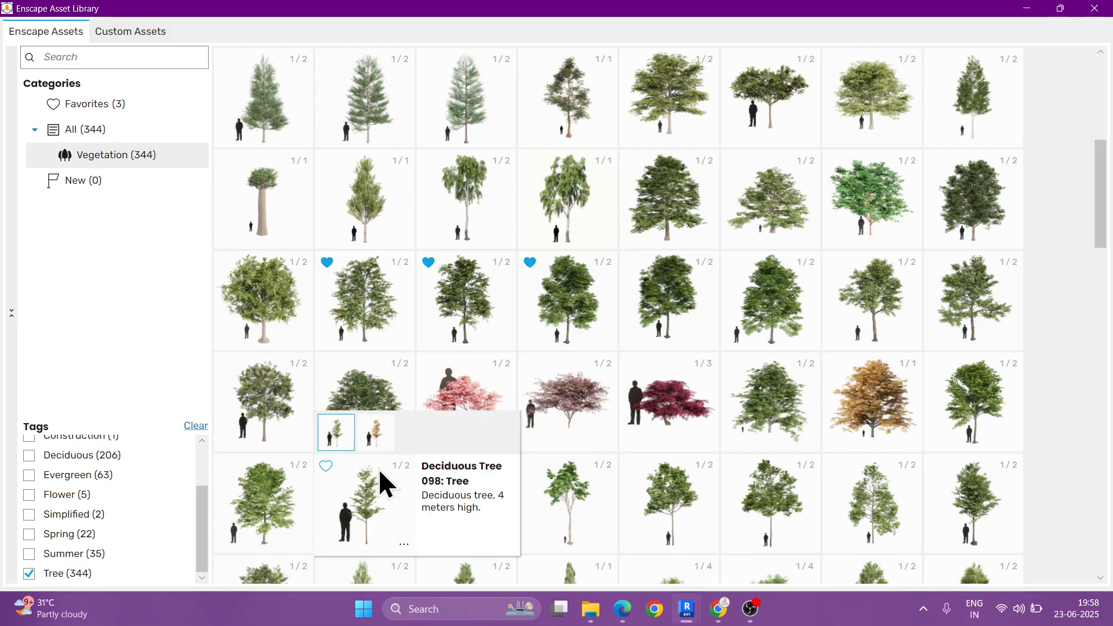
pyautogui.click(326, 466)
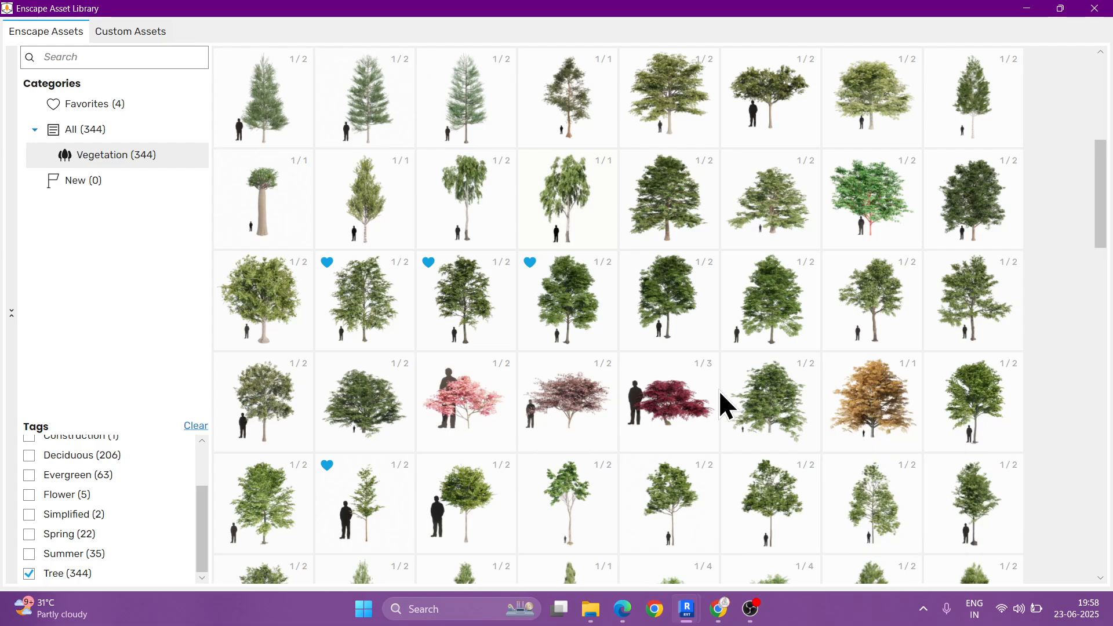
# Step: Browse further tree assets and pick the favorited Deciduous Tree 025: Elm for placement in the plan
pyautogui.scroll(-1, 718, 391)
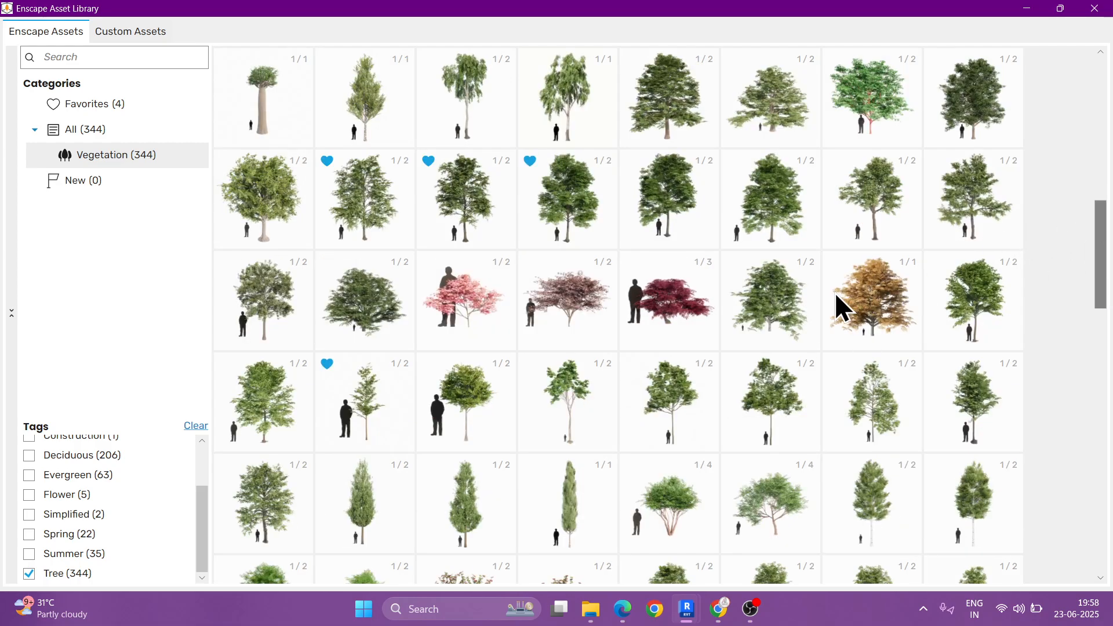
pyautogui.scroll(-3, 834, 293)
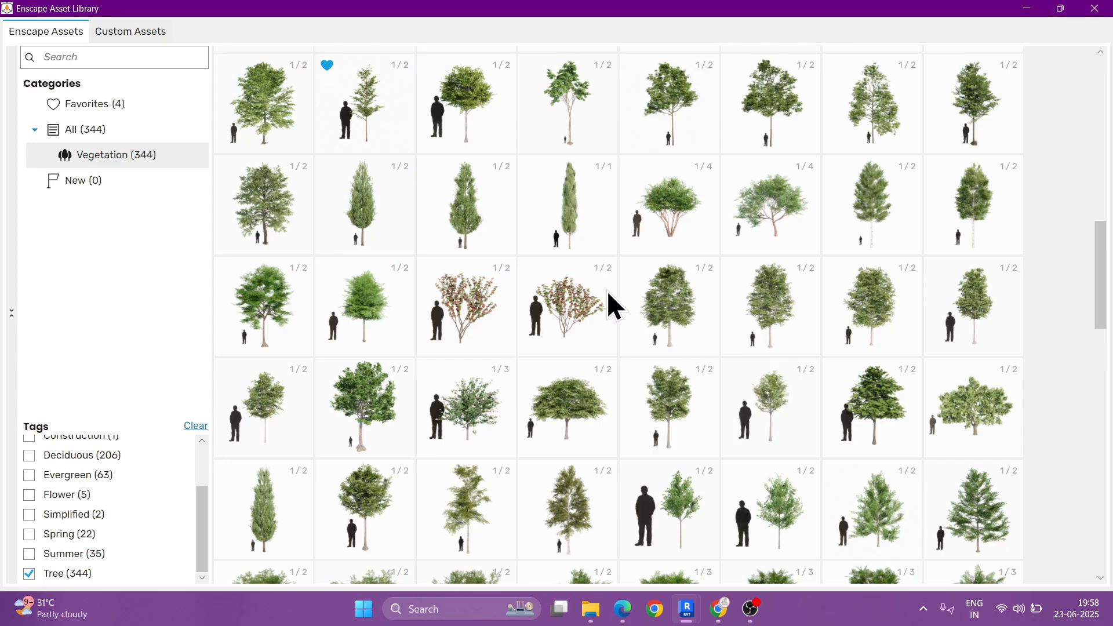
pyautogui.scroll(1, 608, 291)
pyautogui.scroll(2, 606, 291)
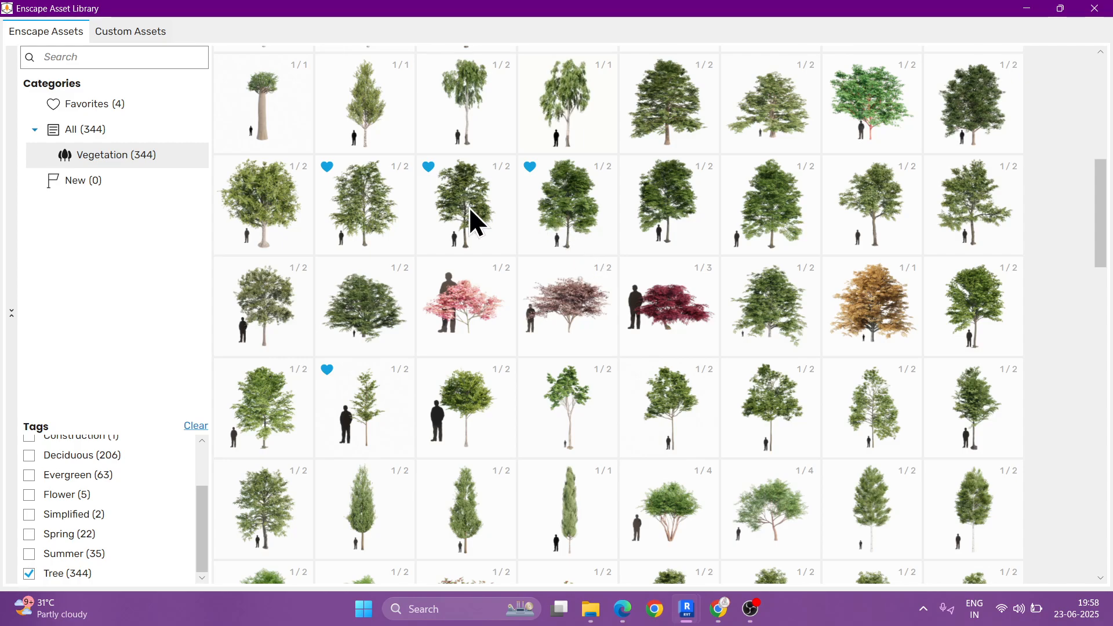
pyautogui.click(565, 197)
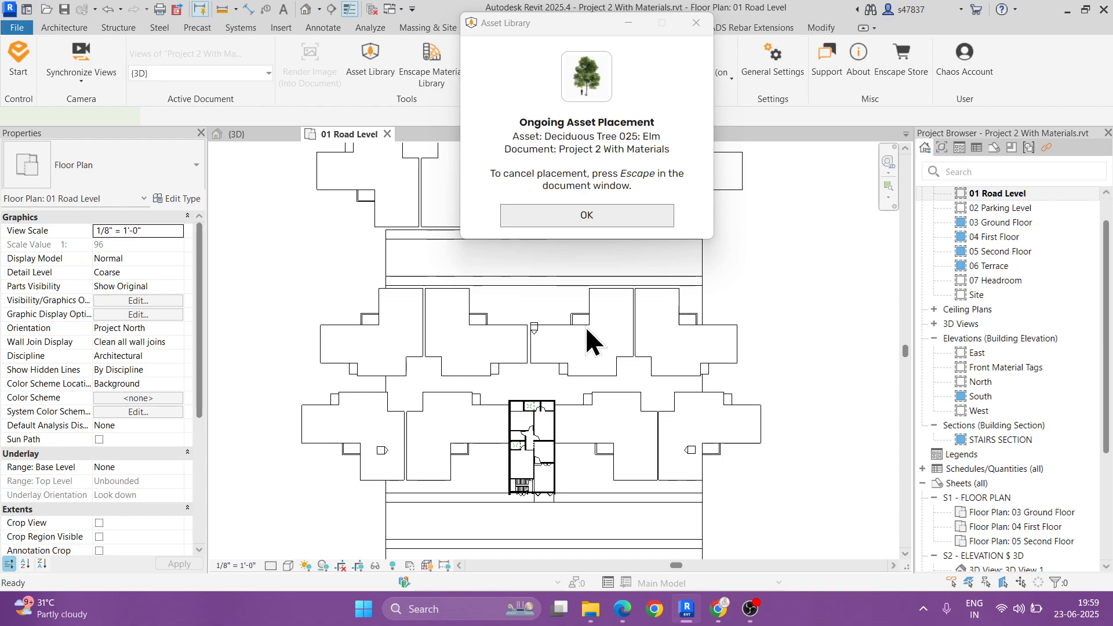
# Step: Place two Deciduous Tree 025: Elm trees behind the building, one near each rear corner
pyautogui.scroll(4, 492, 377)
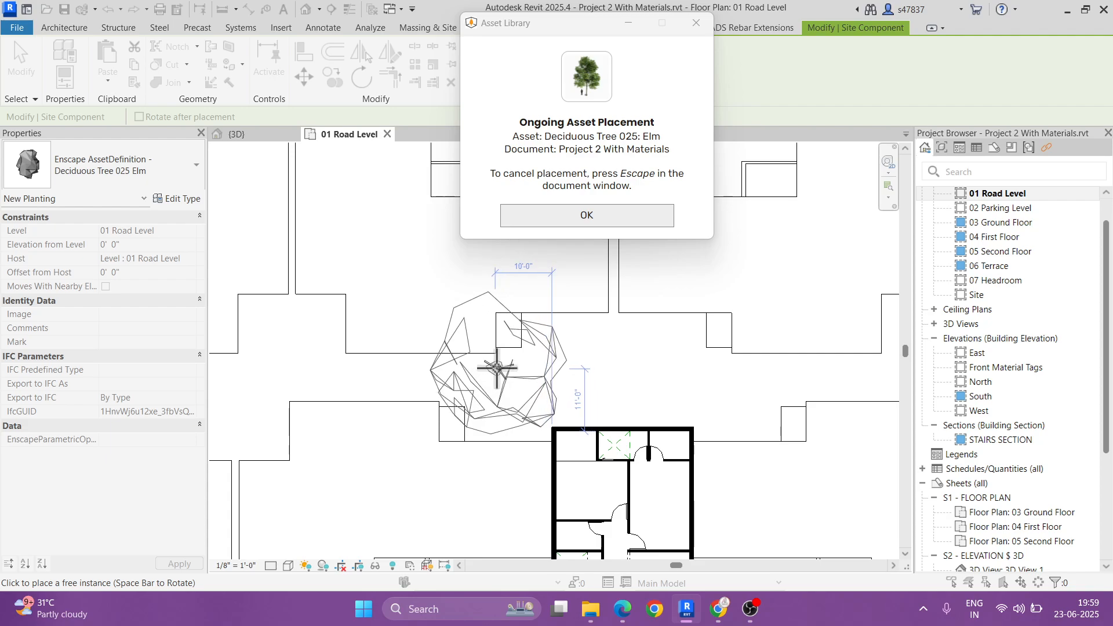
pyautogui.click(497, 366)
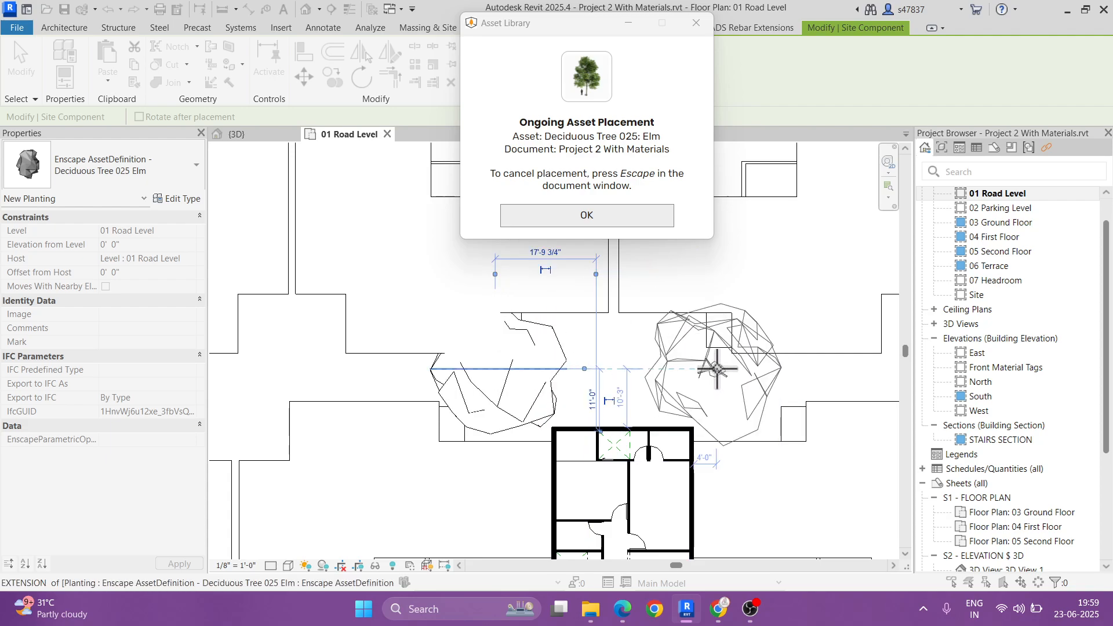
pyautogui.click(717, 368)
# Step: Place three Elm trees in a row along the near side of the road behind the building
pyautogui.scroll(-4, 716, 371)
pyautogui.moveTo(666, 295); pyautogui.dragTo(596, 402, button='middle')
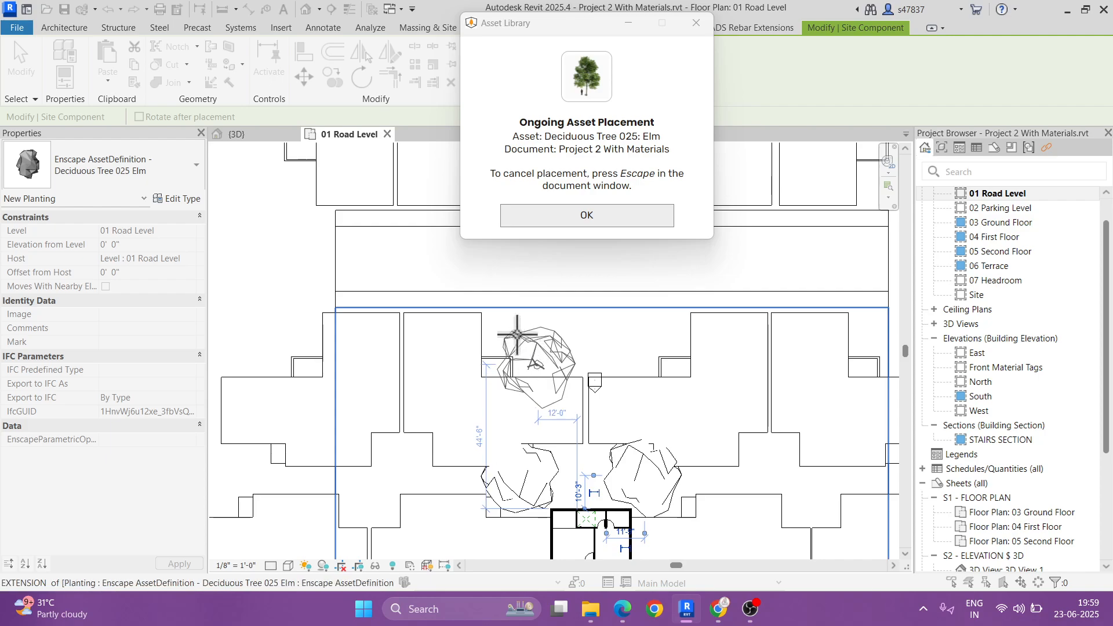
pyautogui.scroll(1, 510, 326)
pyautogui.click(506, 322)
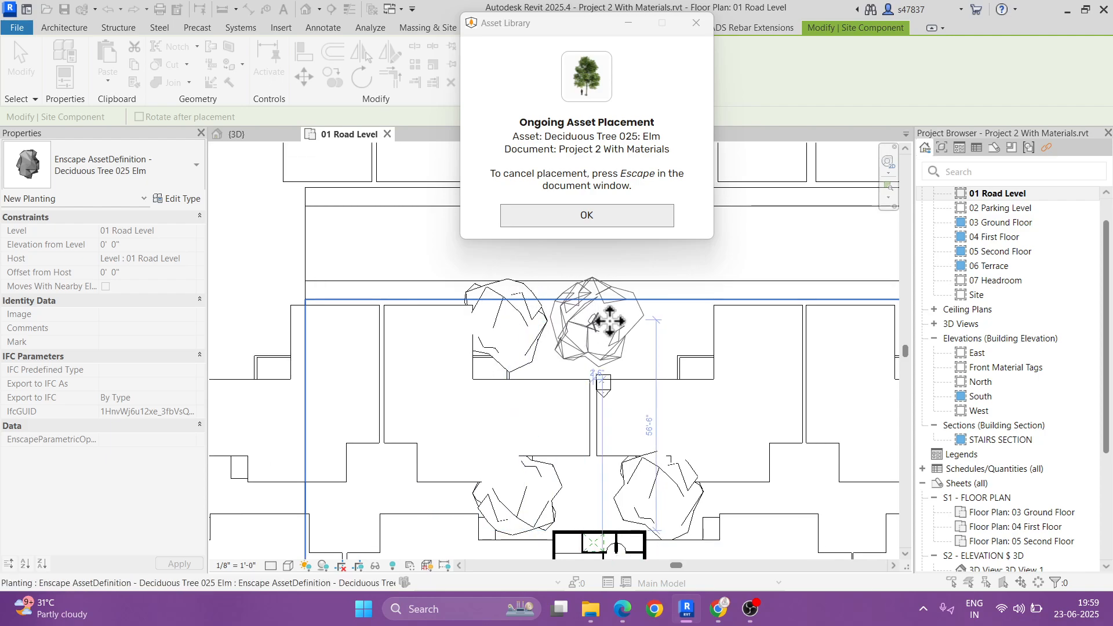
pyautogui.click(591, 321)
pyautogui.click(676, 321)
# Step: Place five Elm trees along the far side of the rear road, one at each end and three mid-way, and end the placement
pyautogui.scroll(-3, 742, 351)
pyautogui.moveTo(747, 354); pyautogui.dragTo(631, 445, button='middle')
pyautogui.scroll(2, 484, 329)
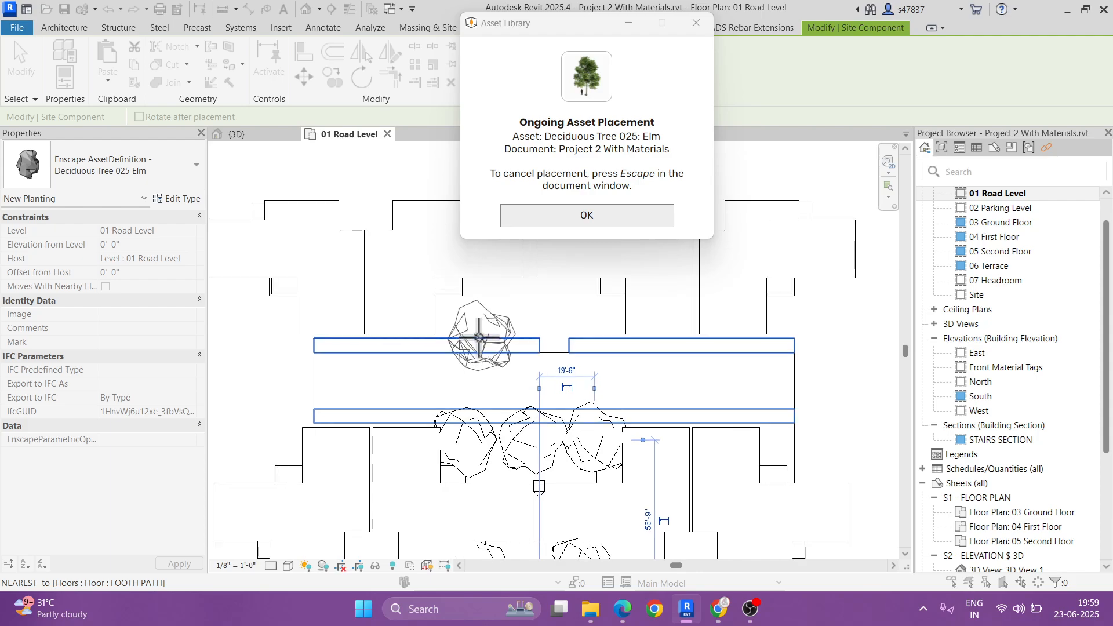
pyautogui.click(265, 346)
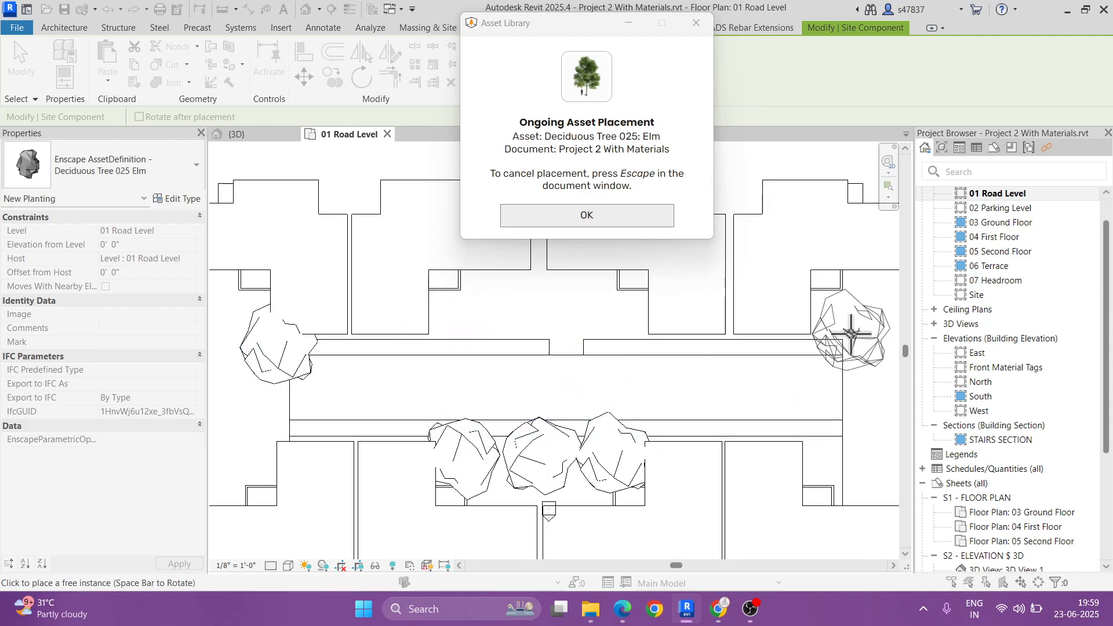
pyautogui.click(838, 332)
pyautogui.click(614, 319)
pyautogui.click(542, 319)
pyautogui.click(459, 313)
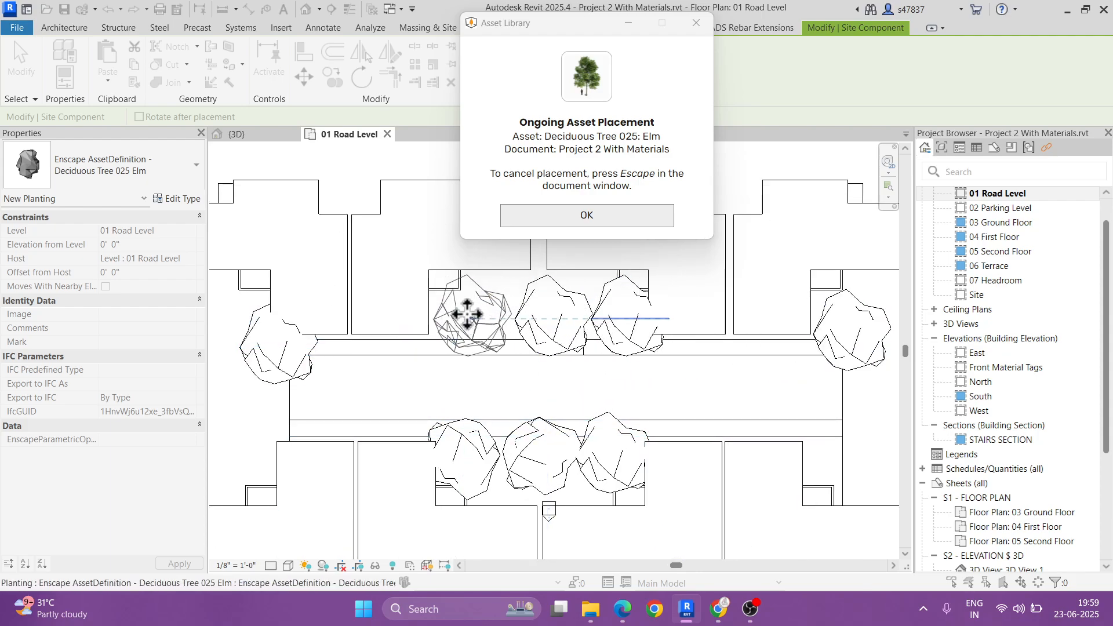
pyautogui.scroll(-5, 600, 353)
pyautogui.scroll(3, 598, 367)
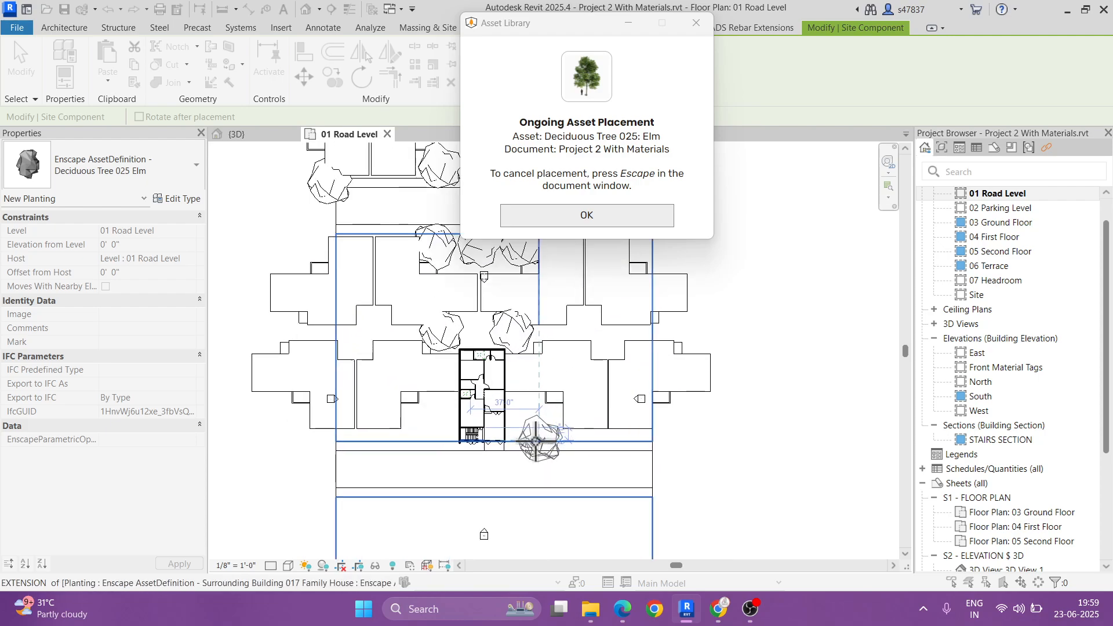
pyautogui.scroll(2, 522, 402)
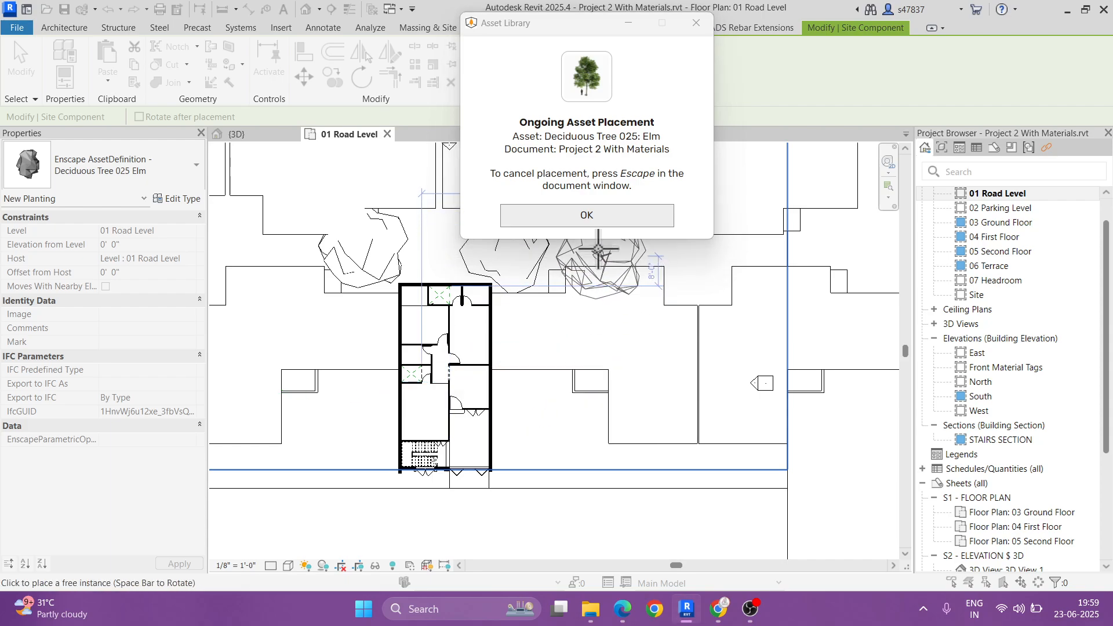
pyautogui.click(592, 218)
pyautogui.press('Escape')
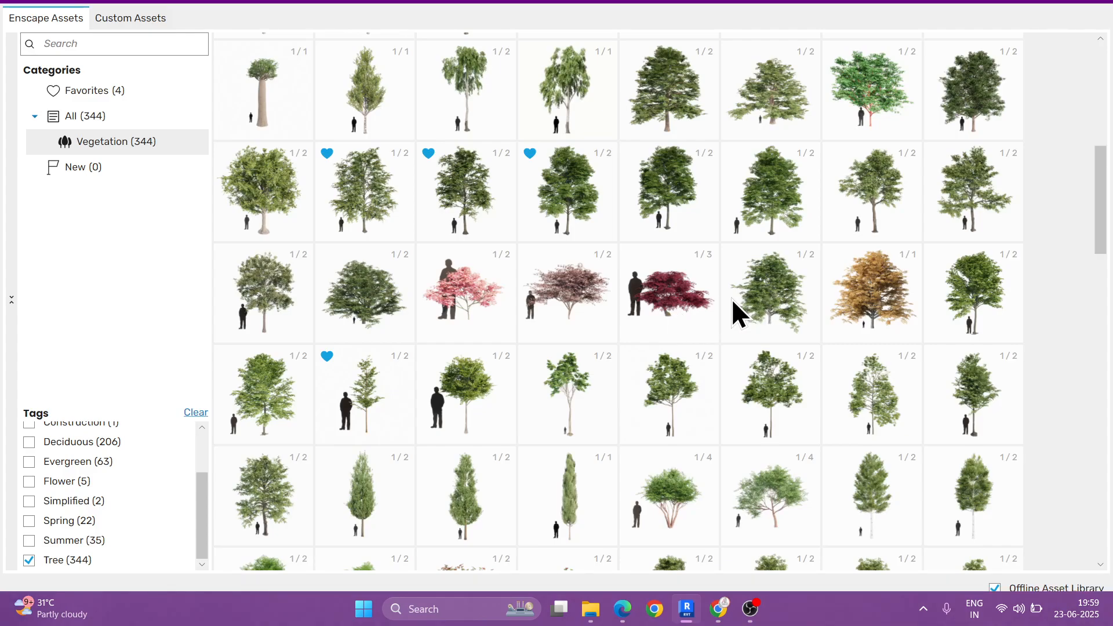
# Step: Browse further tree assets and pick Deciduous Tree 108: Tree for placement in the plan
pyautogui.scroll(-2, 732, 297)
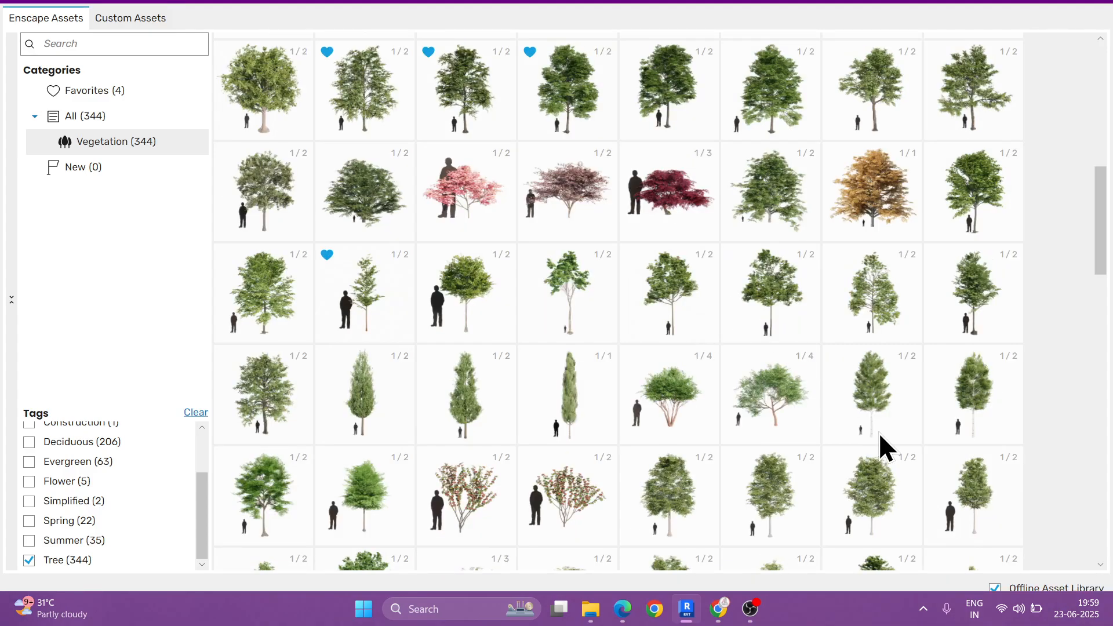
pyautogui.scroll(-2, 939, 360)
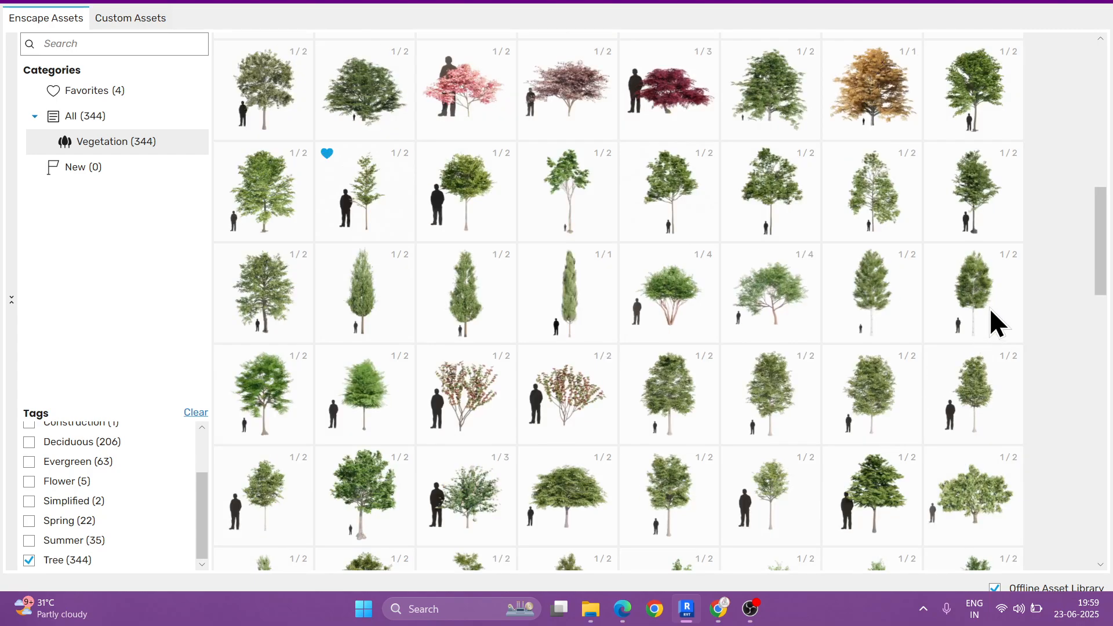
pyautogui.moveTo(942, 223)
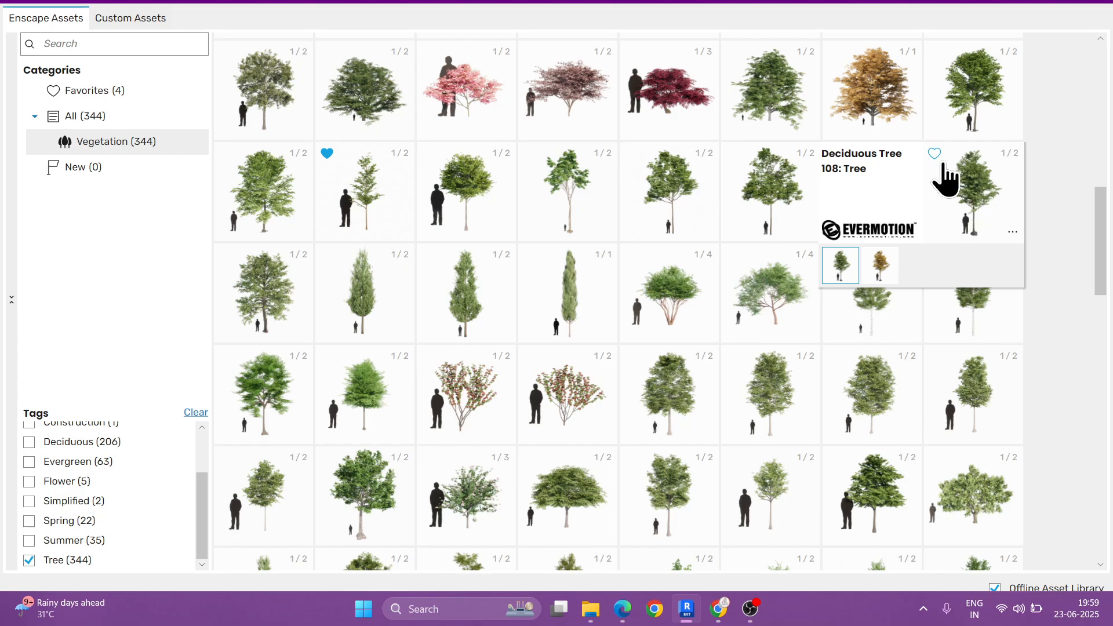
pyautogui.click(971, 197)
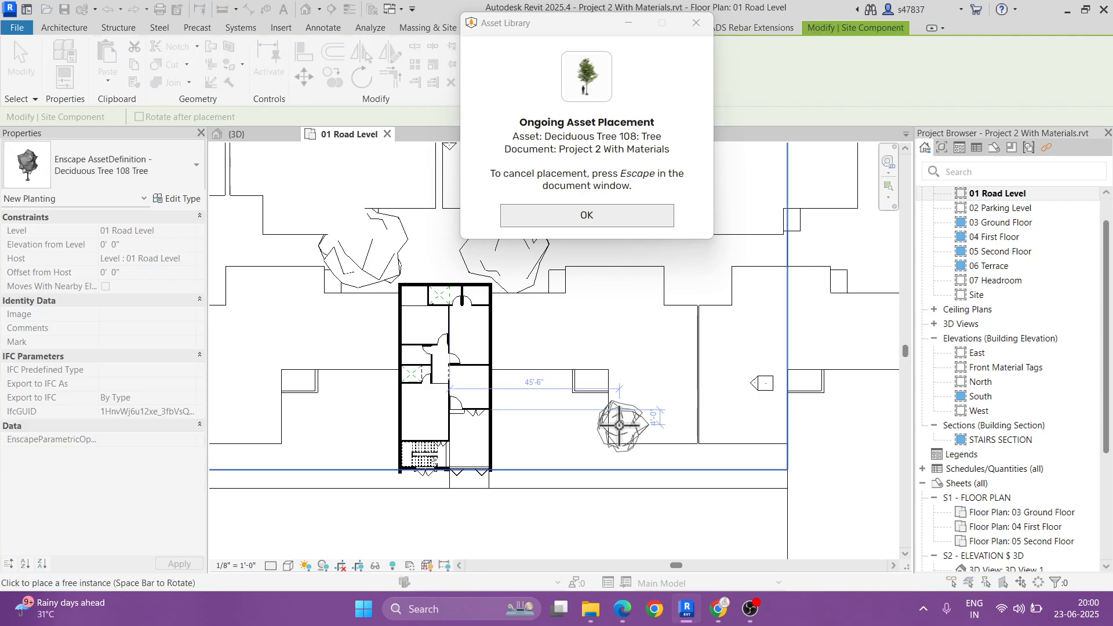
# Step: Place three Deciduous Tree 108 trees in the front yard east of the building
pyautogui.scroll(3, 618, 425)
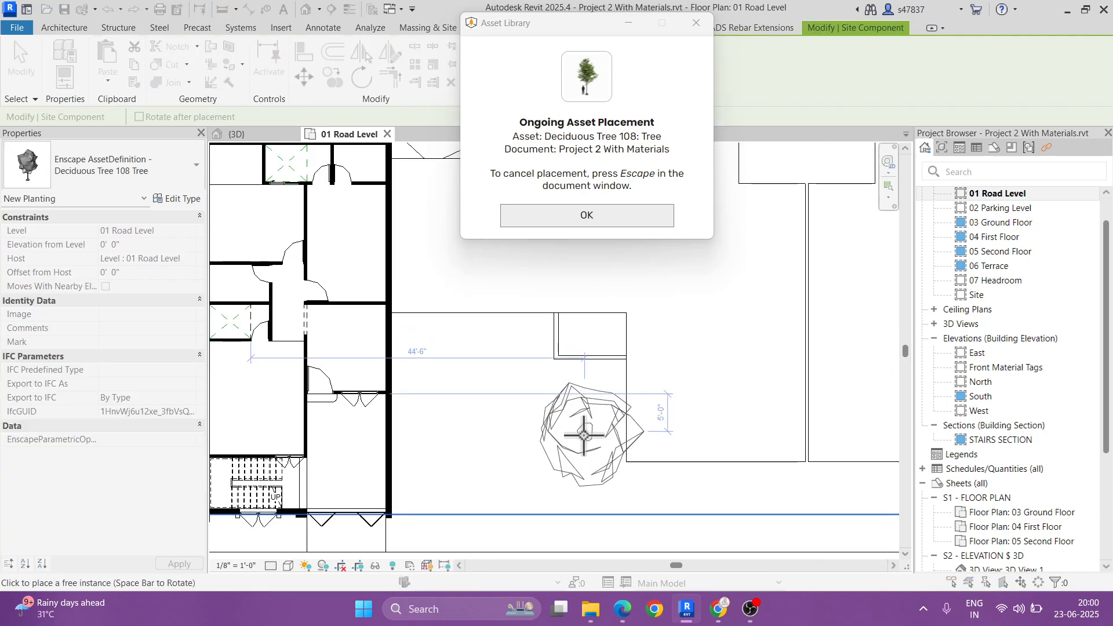
pyautogui.click(582, 466)
pyautogui.scroll(2, 582, 384)
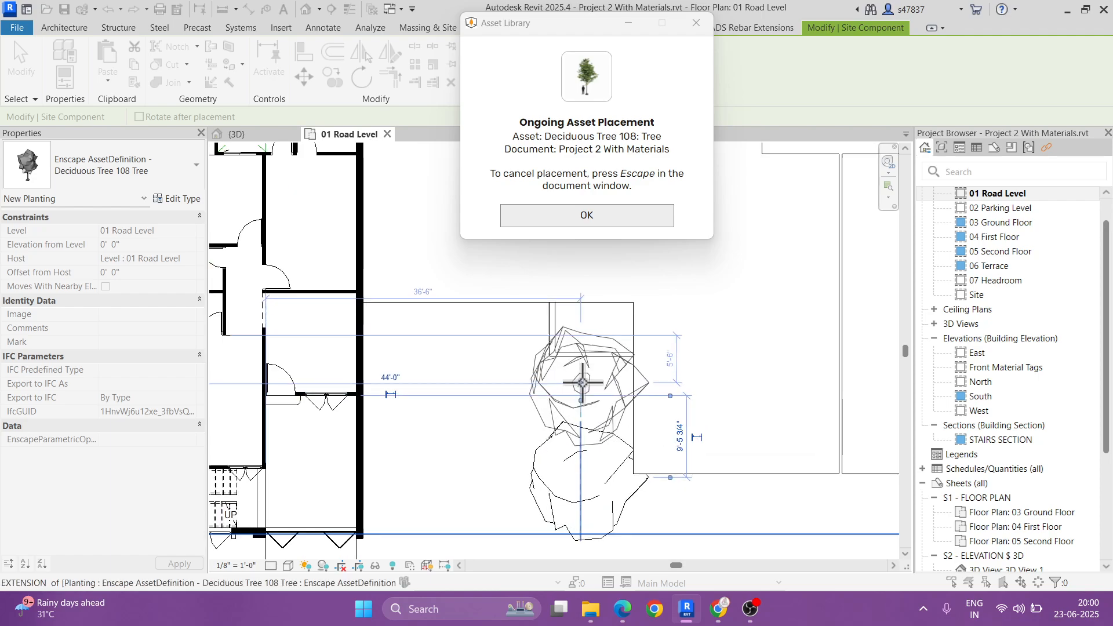
pyautogui.click(582, 378)
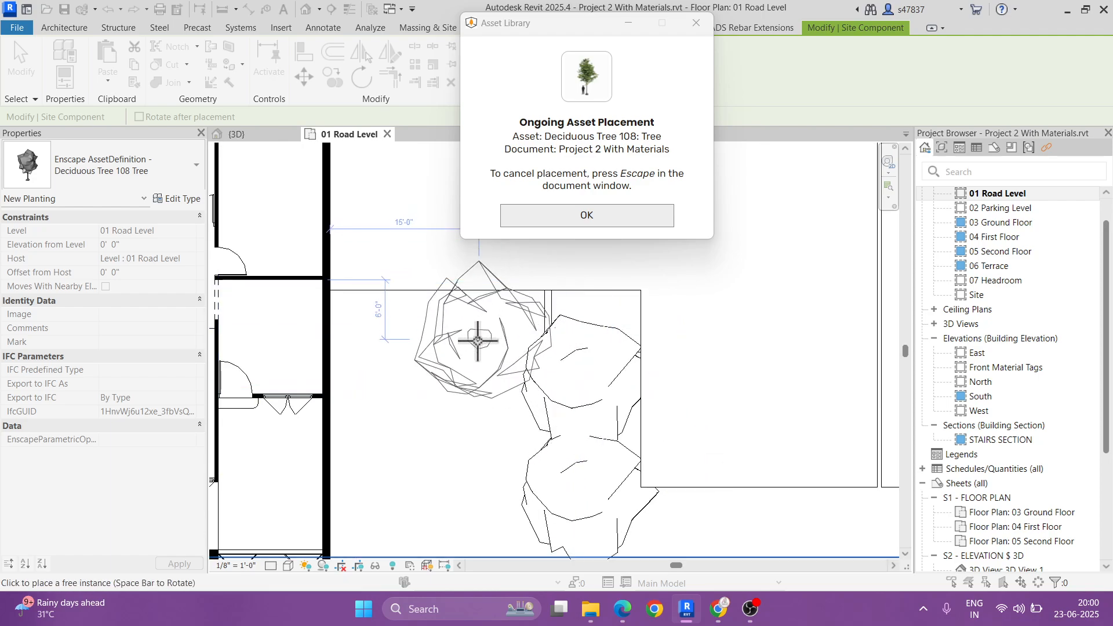
pyautogui.scroll(-2, 766, 490)
pyautogui.moveTo(769, 491); pyautogui.dragTo(589, 388, button='middle')
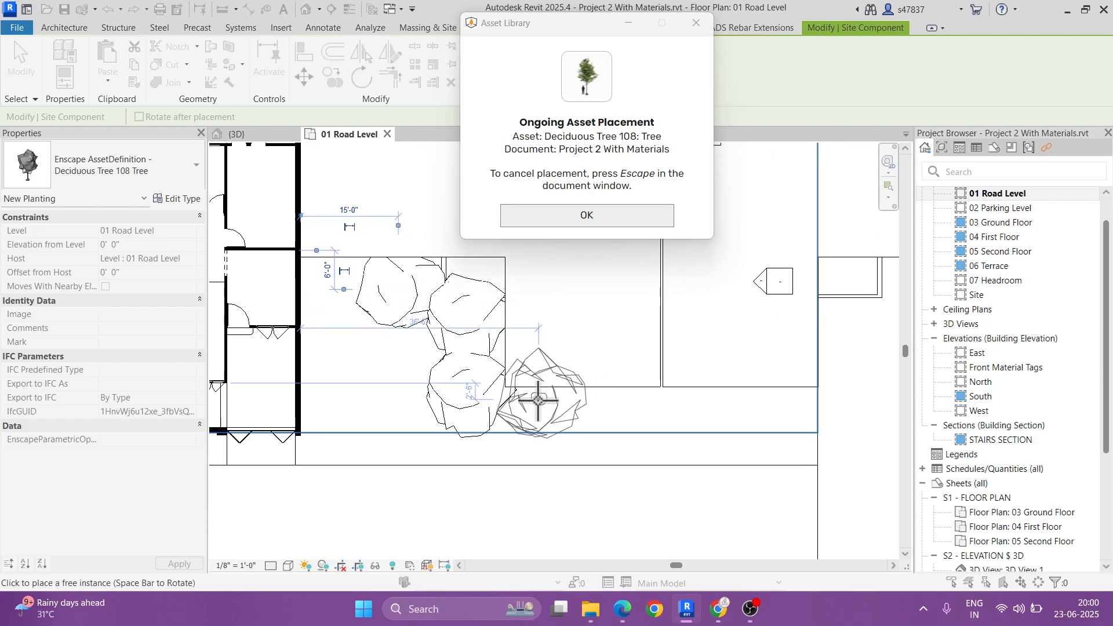
# Step: Place three Deciduous Tree 108 trees in the front yard west of the building
pyautogui.moveTo(563, 425); pyautogui.dragTo(972, 489, button='middle')
pyautogui.click(491, 357)
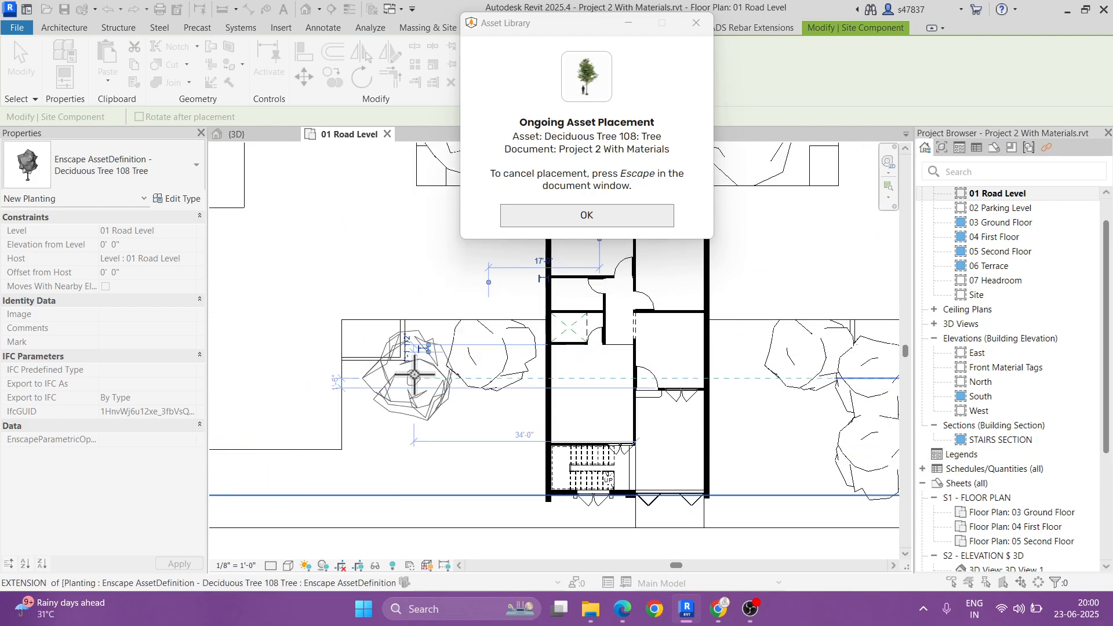
pyautogui.click(407, 380)
pyautogui.click(376, 447)
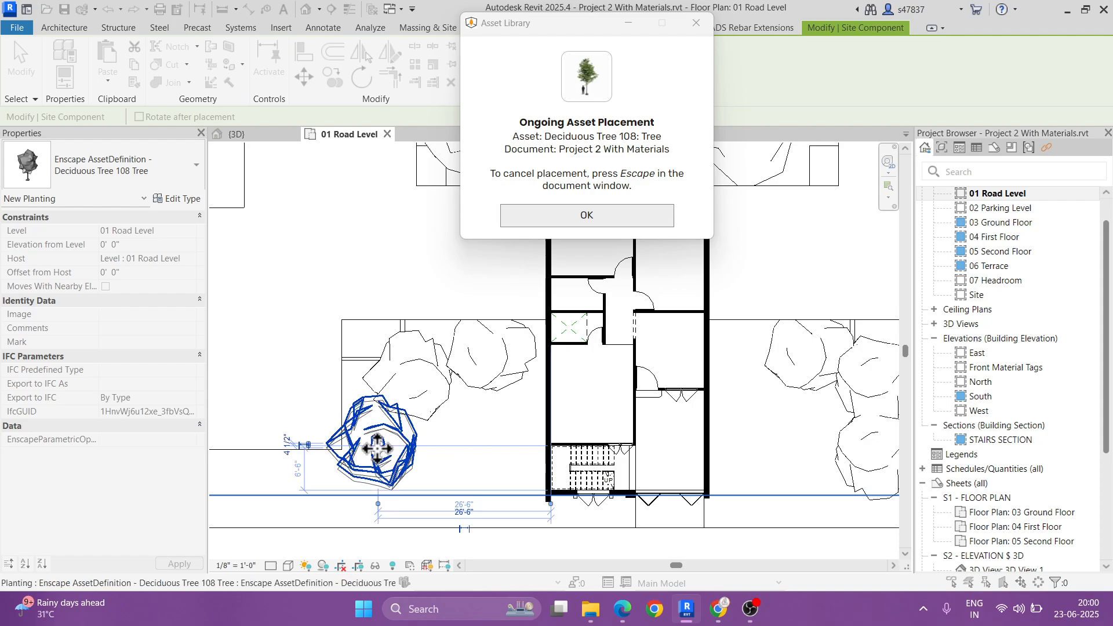
# Step: Browse the Street Props assets and pick Fence 004 for placement
pyautogui.scroll(-2, 409, 382)
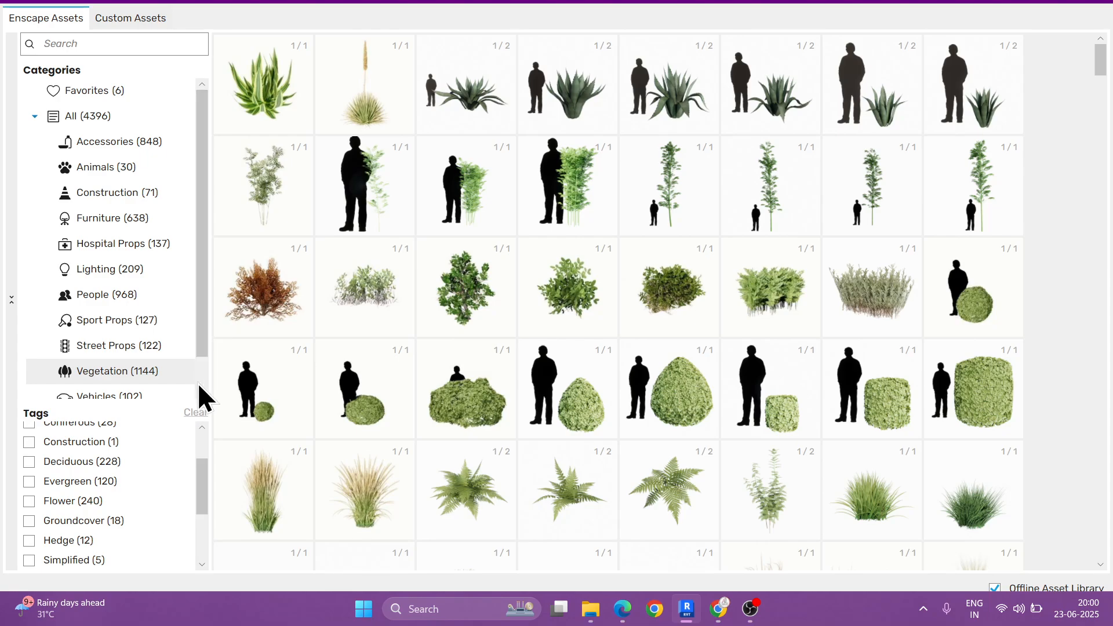
pyautogui.click(121, 338)
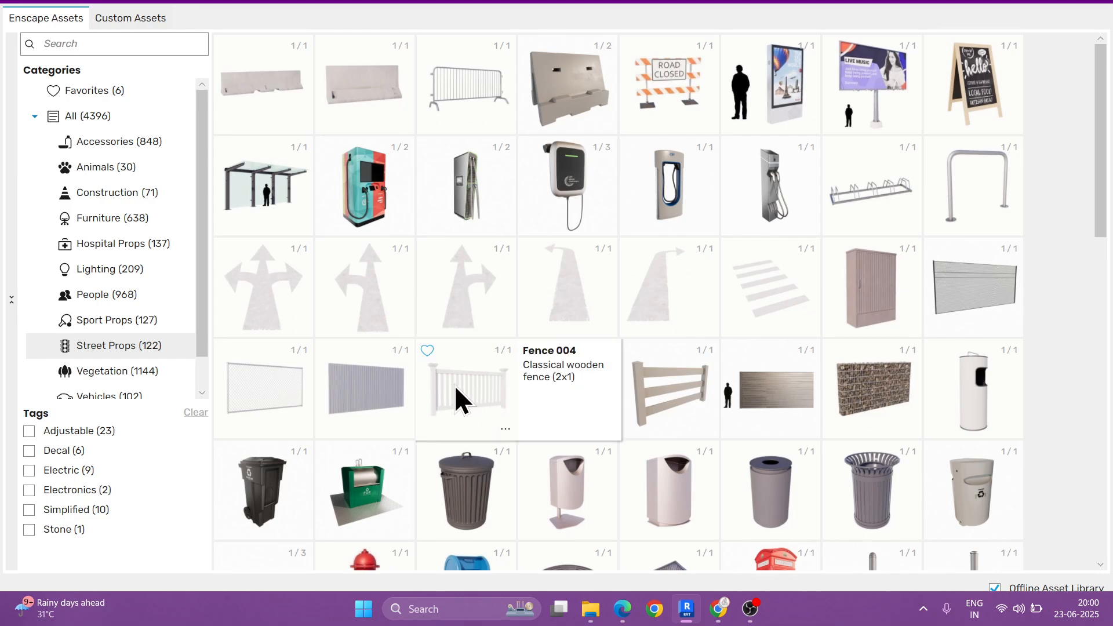
pyautogui.click(475, 387)
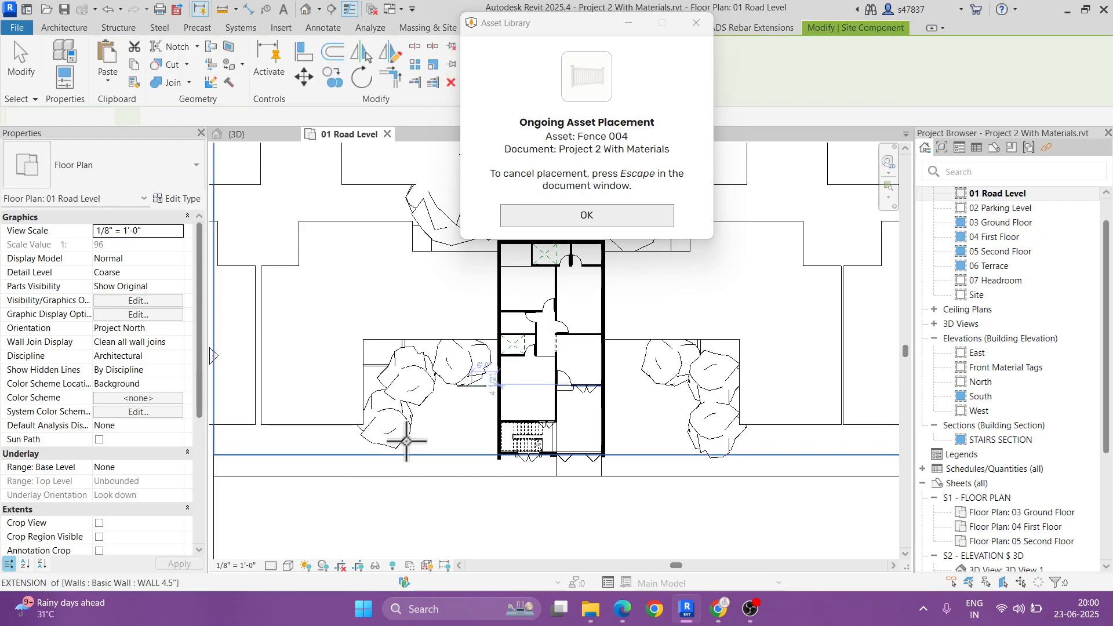
# Step: Place one Fence 004 segment on the front boundary just west of the building, end the placement and leave the asset library
pyautogui.scroll(2, 450, 444)
pyautogui.scroll(4, 450, 444)
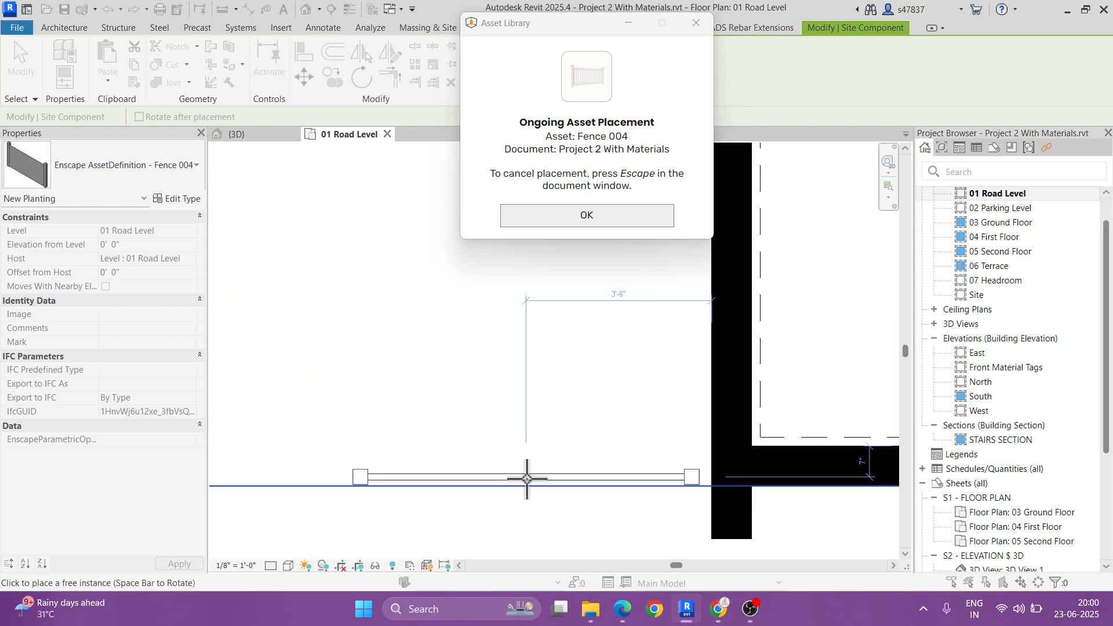
pyautogui.click(524, 478)
pyautogui.press('Escape')
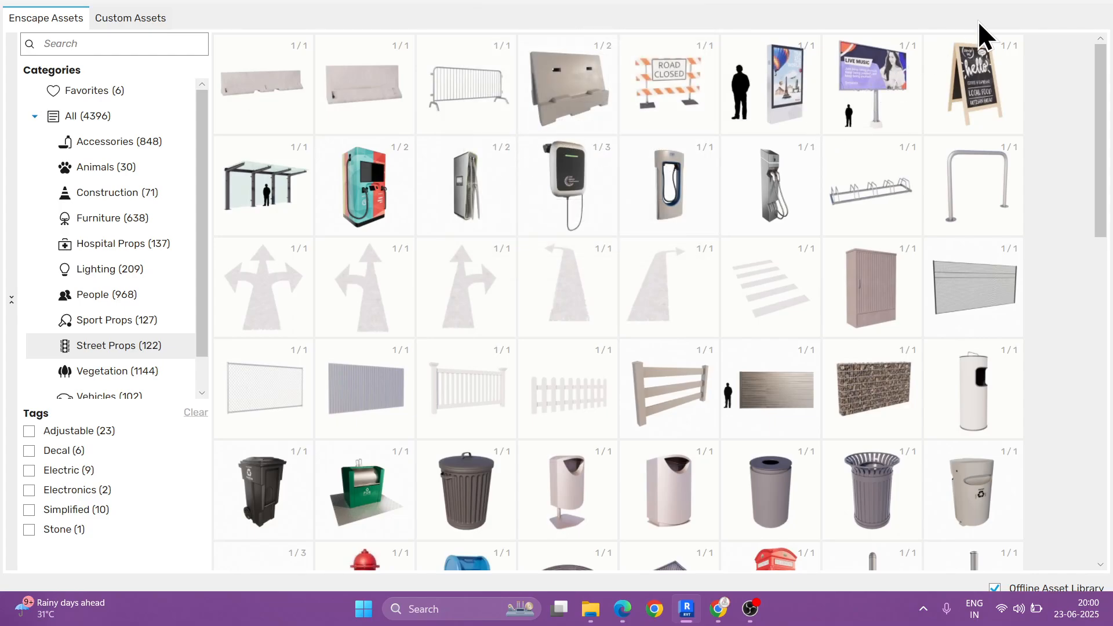
pyautogui.click(1038, 3)
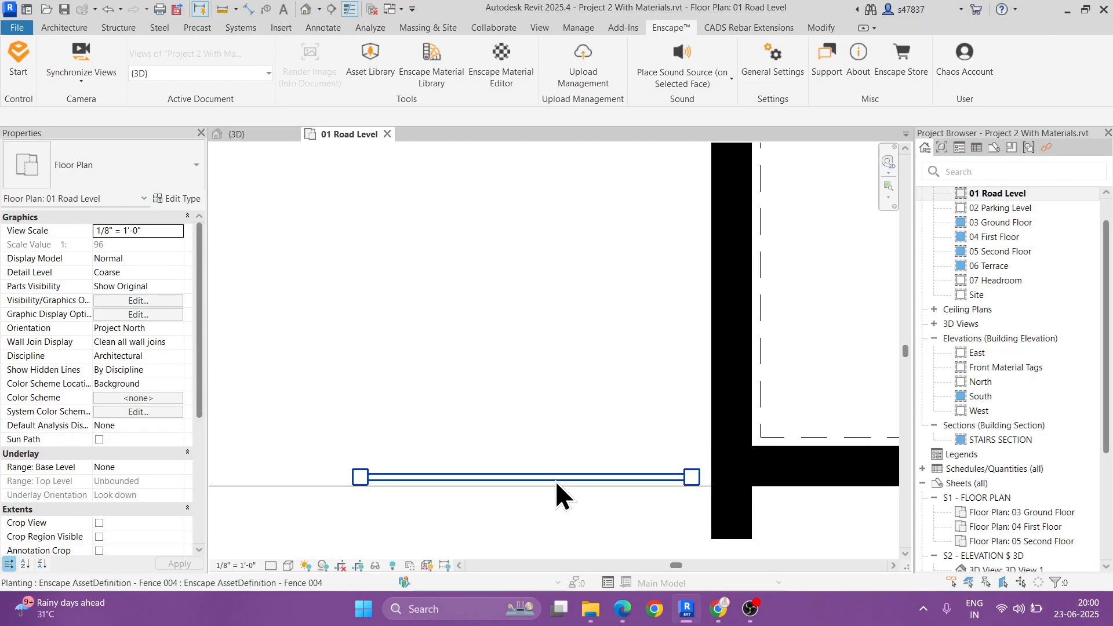
# Step: Move the fence segment so its lower end corner meets the building wall at the front boundary line
pyautogui.scroll(4, 692, 490)
pyautogui.click(705, 447)
pyautogui.scroll(1, 660, 424)
pyautogui.moveTo(659, 424); pyautogui.dragTo(574, 343, button='middle')
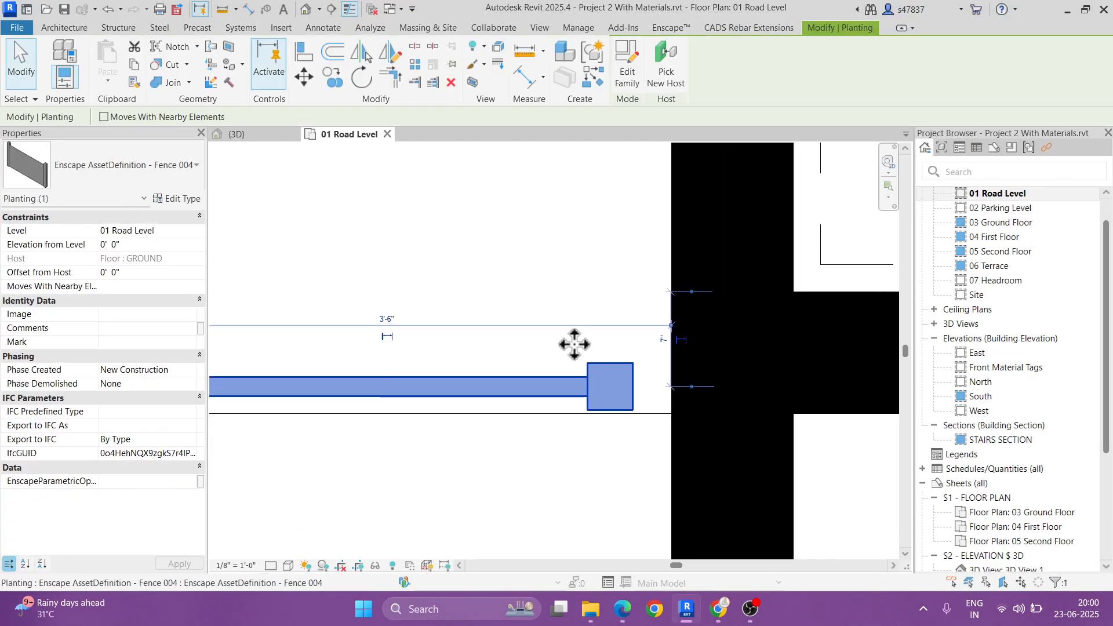
pyautogui.click(302, 75)
pyautogui.scroll(4, 642, 397)
pyautogui.click(620, 429)
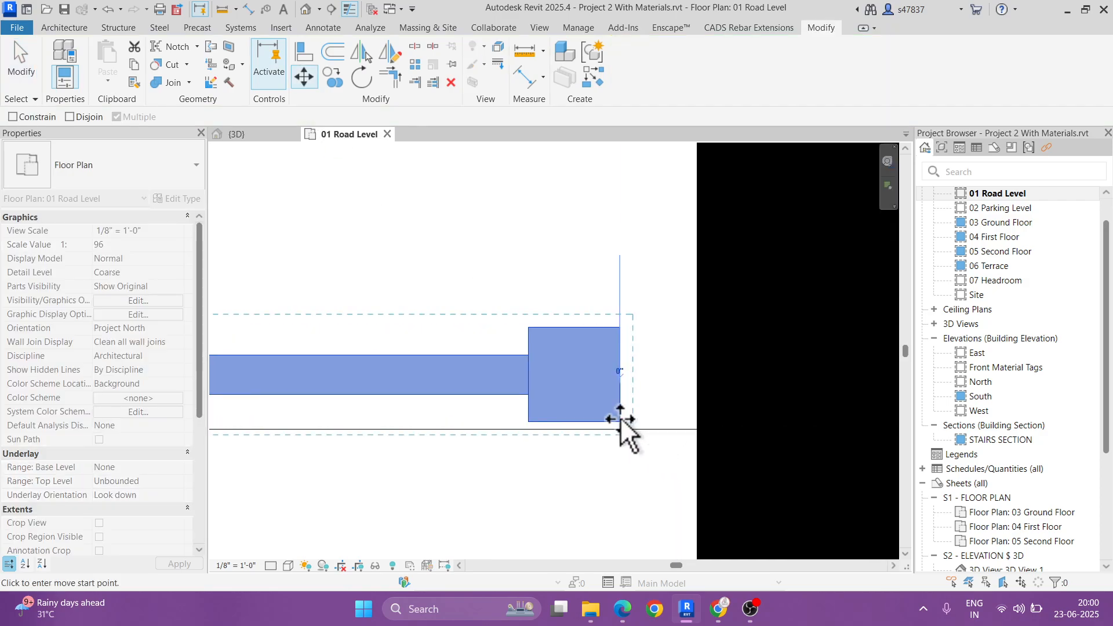
pyautogui.click(695, 428)
# Step: Array the fence segment westward along the front boundary, spaced by its own length to the 2nd member, with 10 items
pyautogui.scroll(2, 595, 444)
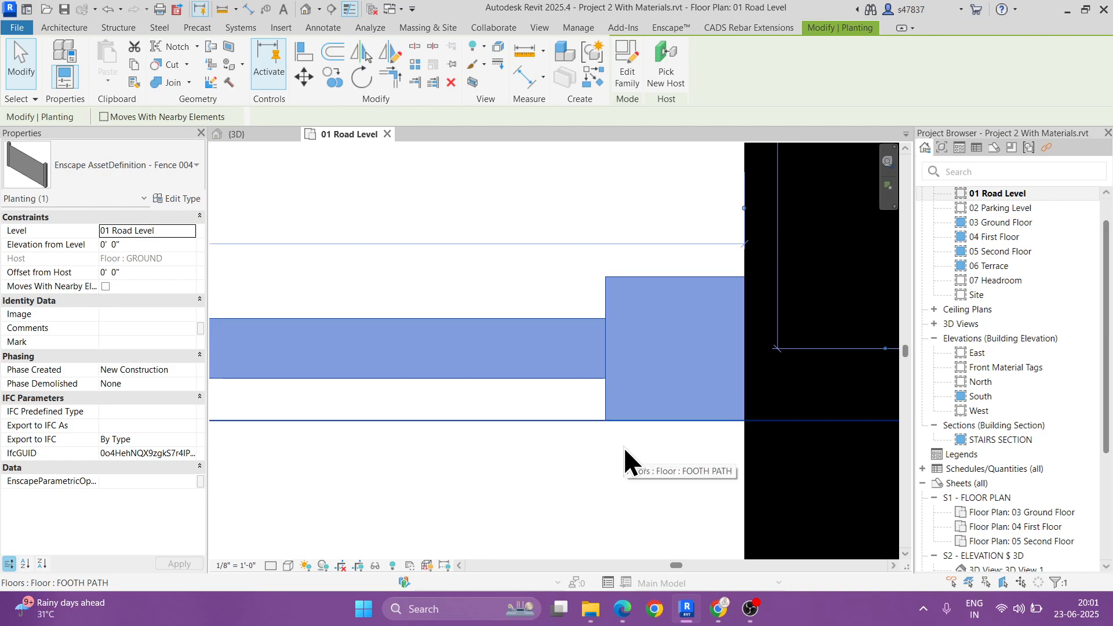
pyautogui.click(413, 66)
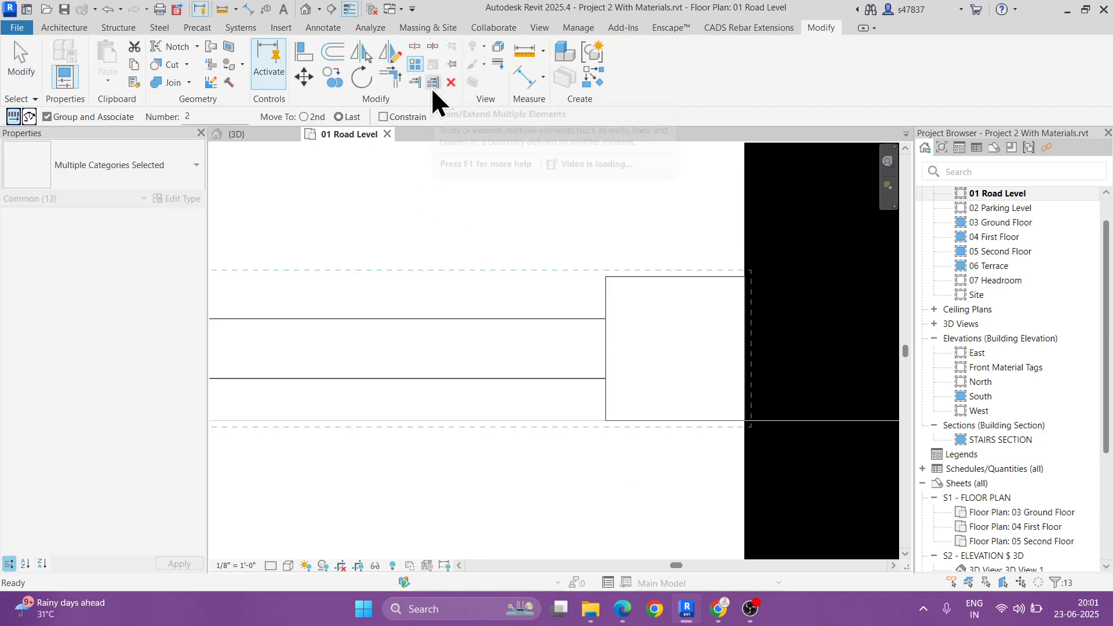
pyautogui.click(304, 117)
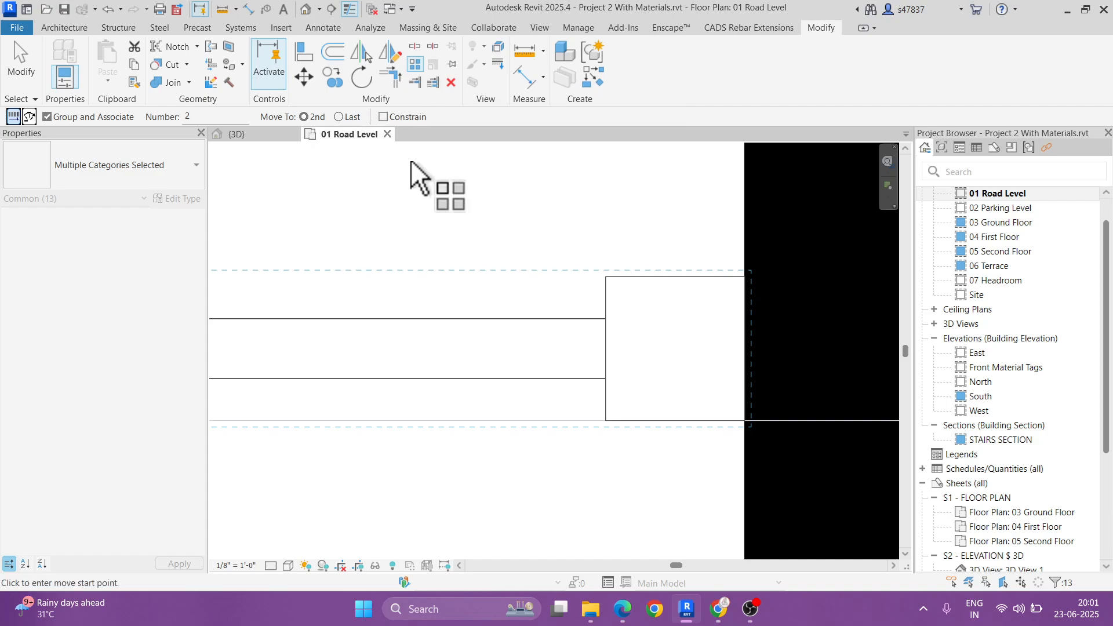
pyautogui.click(743, 346)
pyautogui.scroll(-3, 794, 345)
pyautogui.moveTo(491, 371); pyautogui.dragTo(644, 360, button='middle')
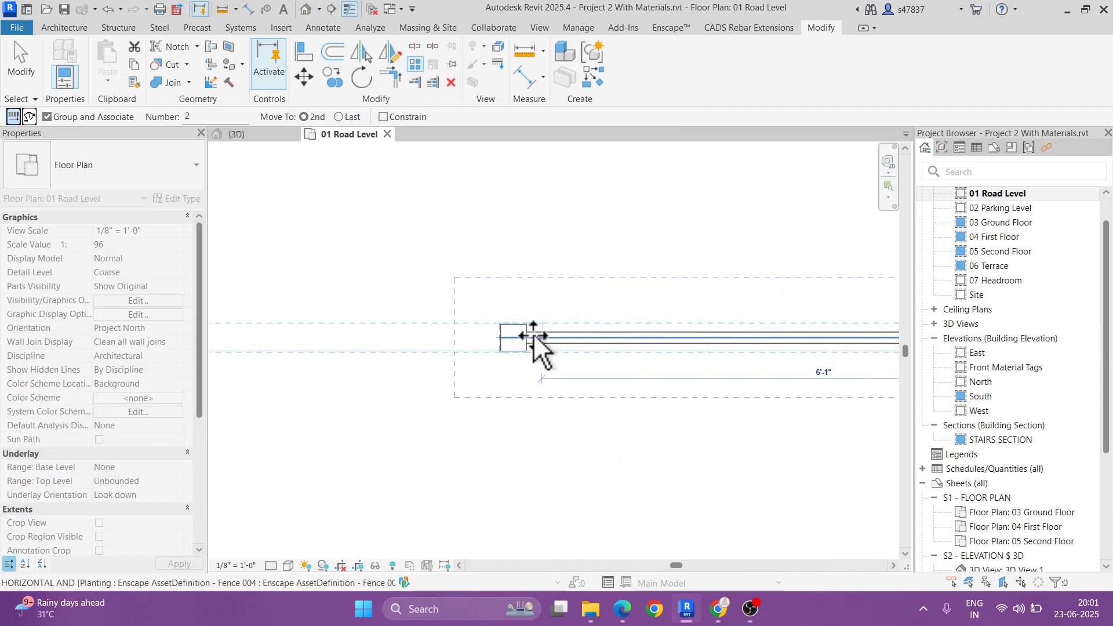
pyautogui.click(493, 335)
pyautogui.scroll(-9, 523, 357)
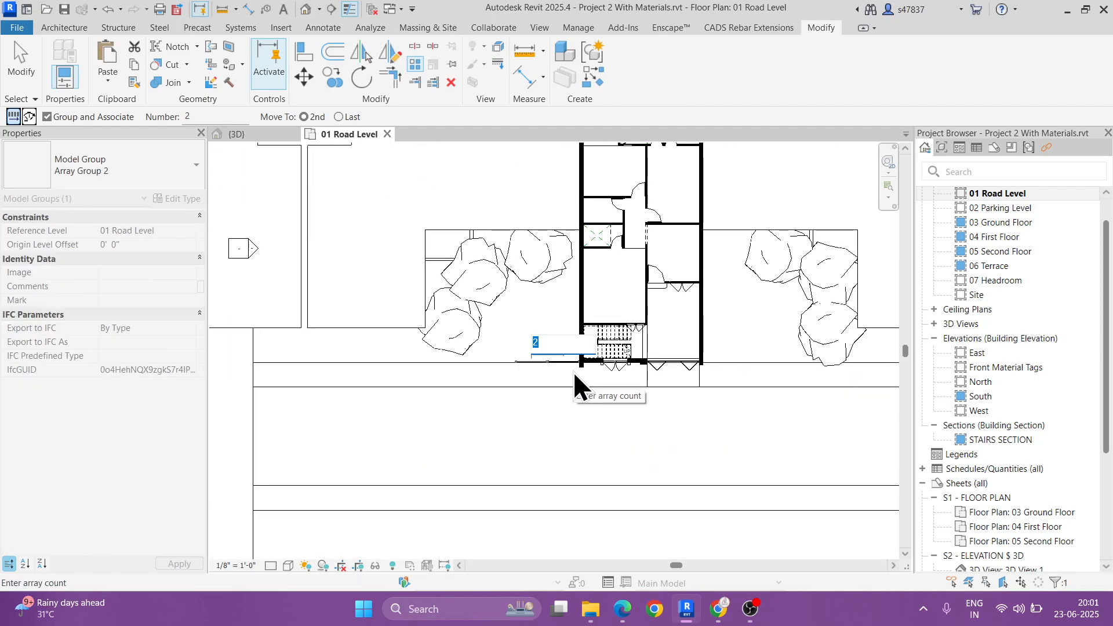
pyautogui.write('10')
pyautogui.press('Return')
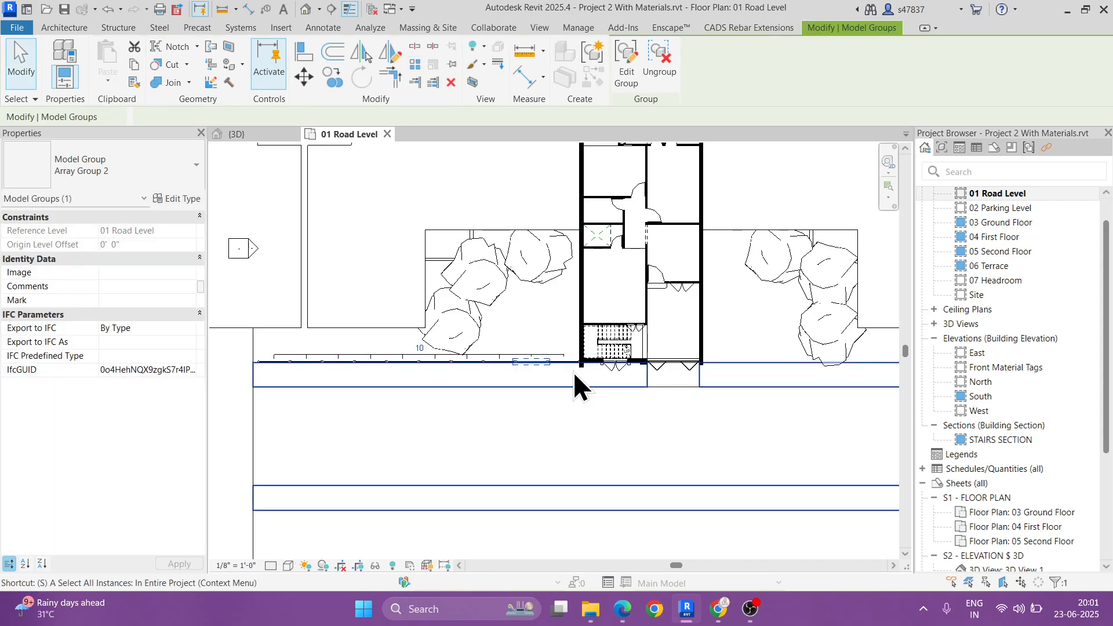
# Step: Copy the 10-segment fence array from the west side to the building's east wall along the front boundary
pyautogui.click(331, 78)
pyautogui.scroll(6, 255, 374)
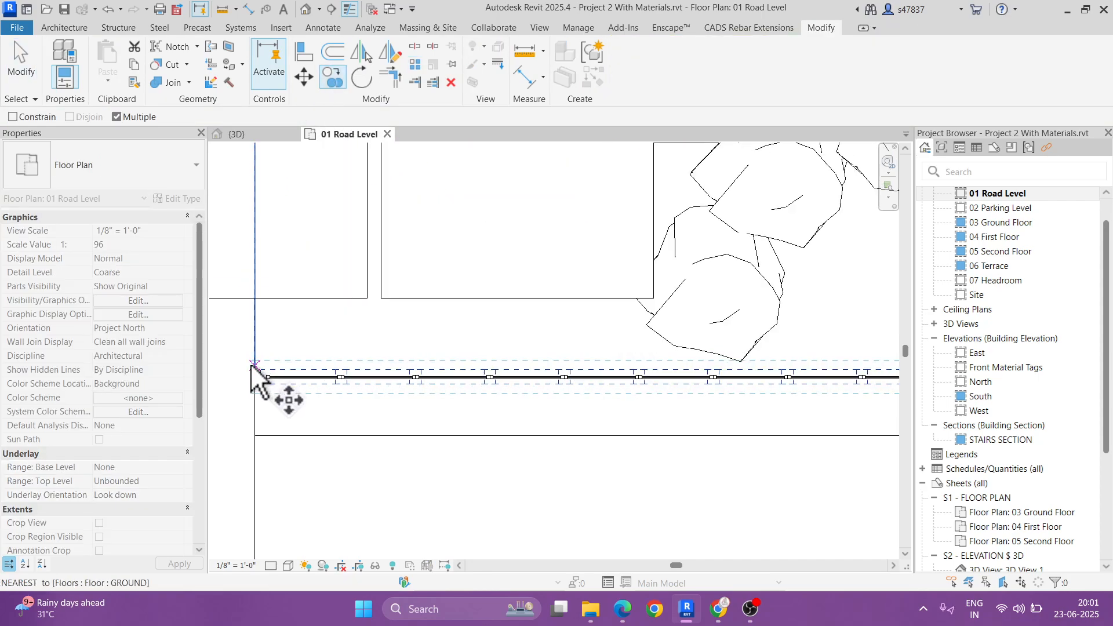
pyautogui.click(274, 374)
pyautogui.scroll(5, 313, 366)
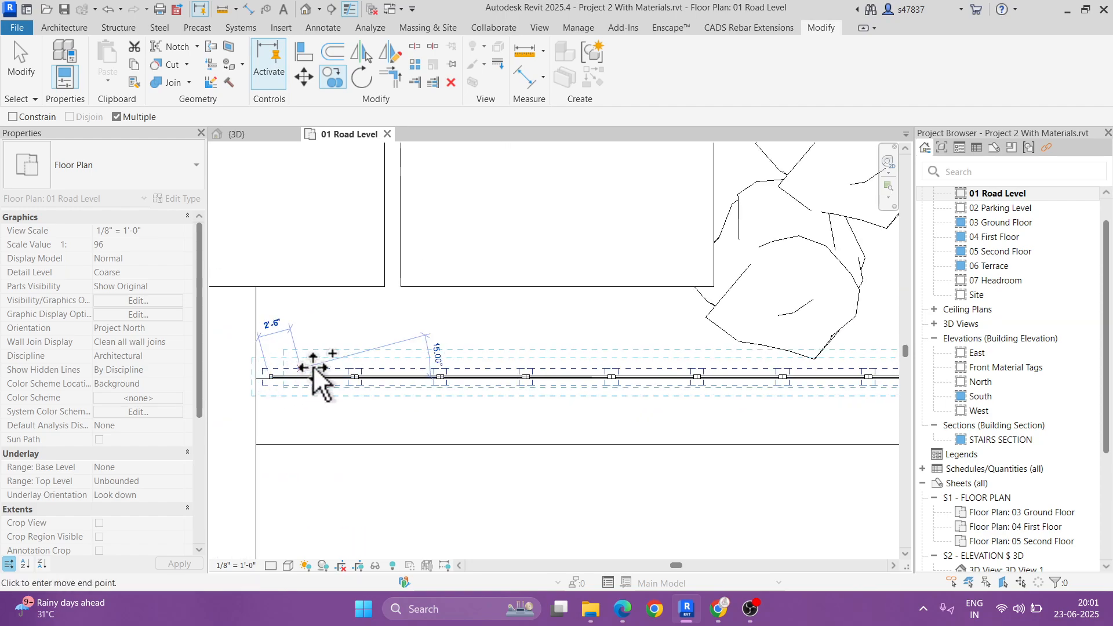
pyautogui.scroll(4, 712, 374)
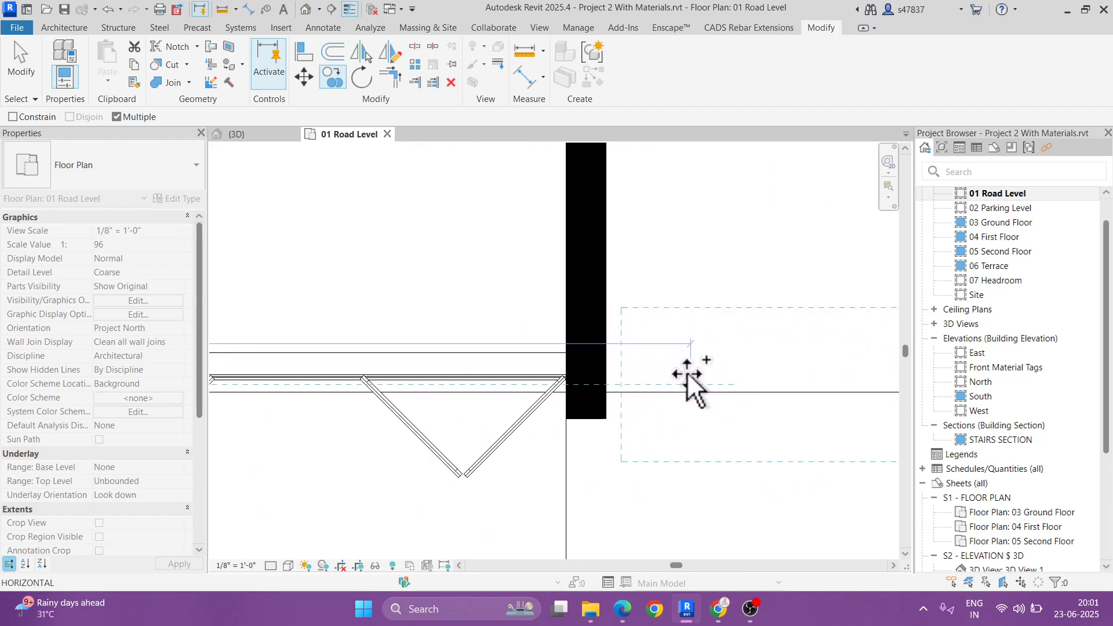
pyautogui.click(604, 381)
pyautogui.scroll(-3, 590, 441)
pyautogui.press('Escape')
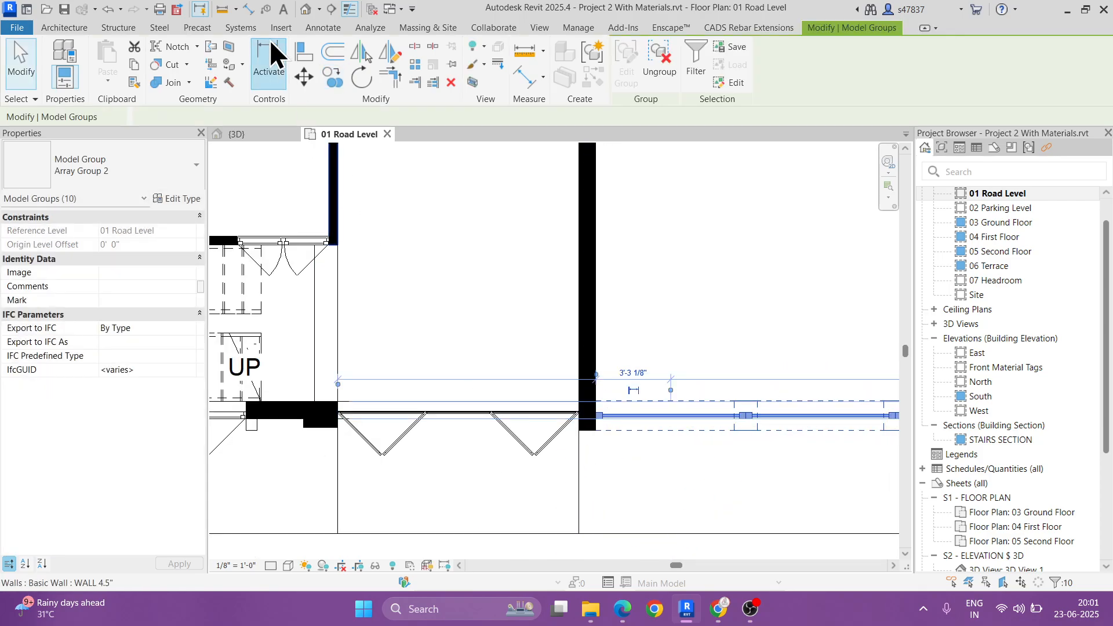
# Step: In the 3D view, select all fence array groups in the project and ungroup them into individual Fence 004 segments
pyautogui.click(306, 9)
pyautogui.scroll(9, 556, 324)
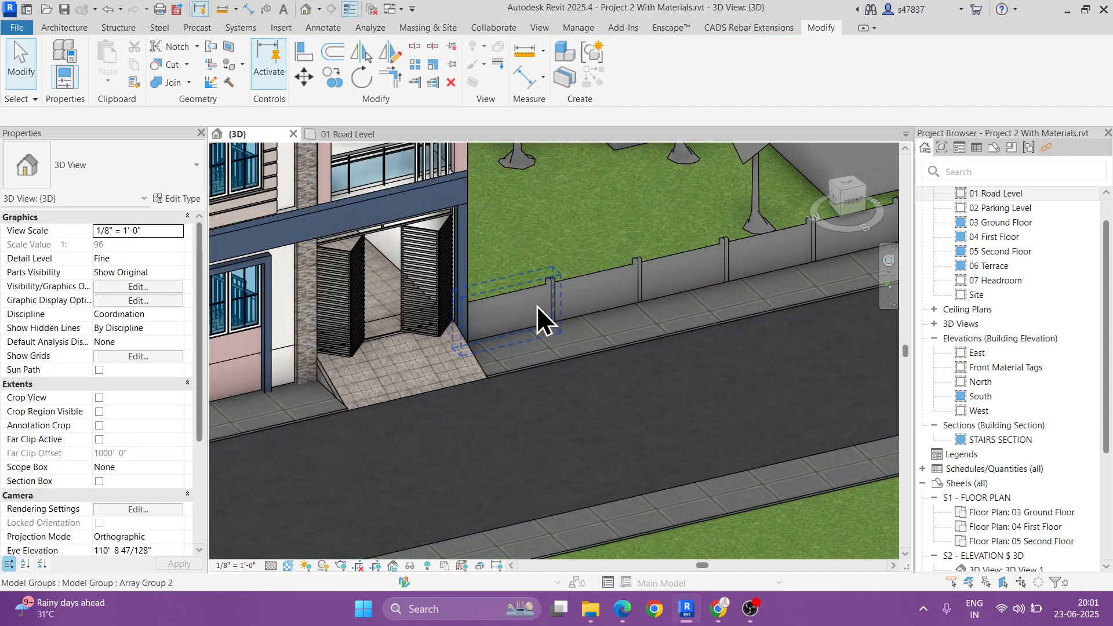
pyautogui.click(537, 307)
pyautogui.keyDown('shift'); pyautogui.moveTo(570, 333); pyautogui.dragTo(617, 350, button='middle'); pyautogui.keyUp('shift')
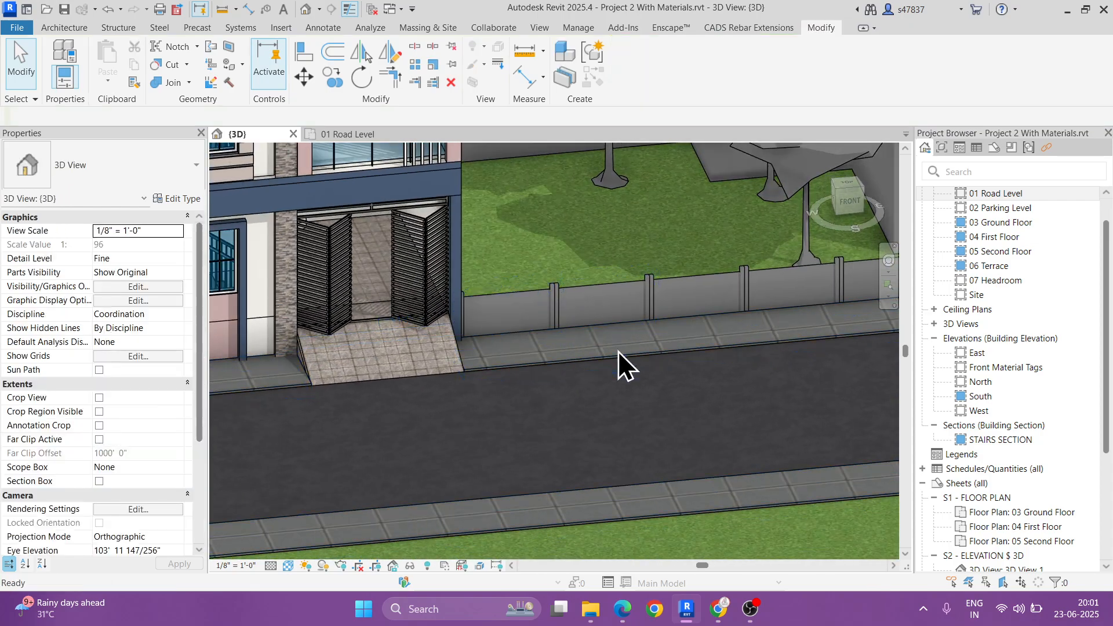
pyautogui.click(596, 305)
pyautogui.press('s')
pyautogui.press('a')
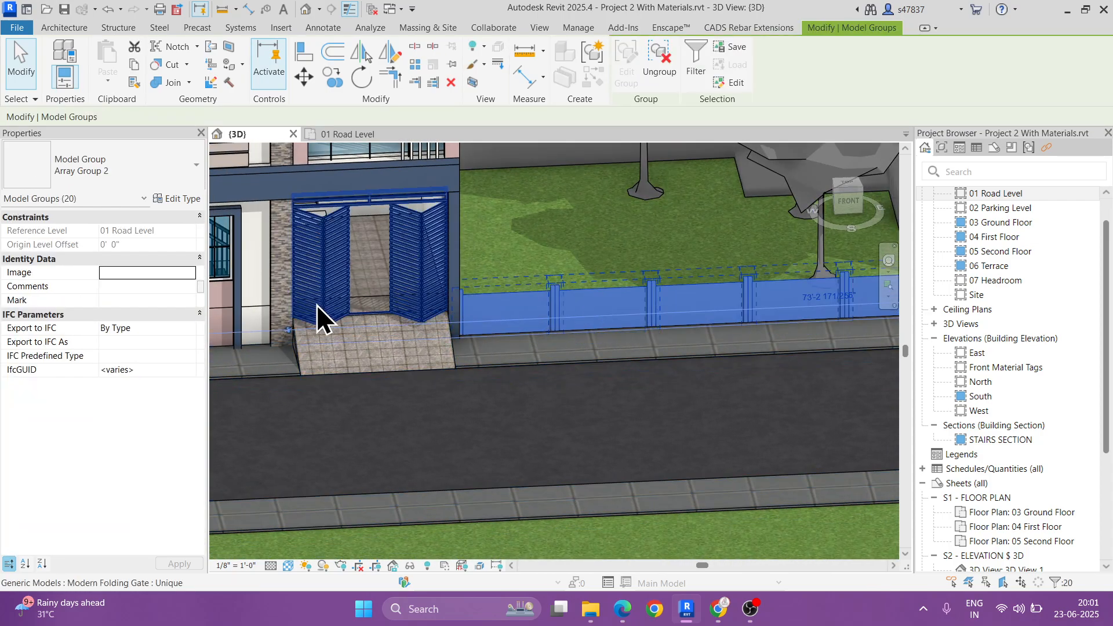
pyautogui.click(666, 67)
pyautogui.click(614, 295)
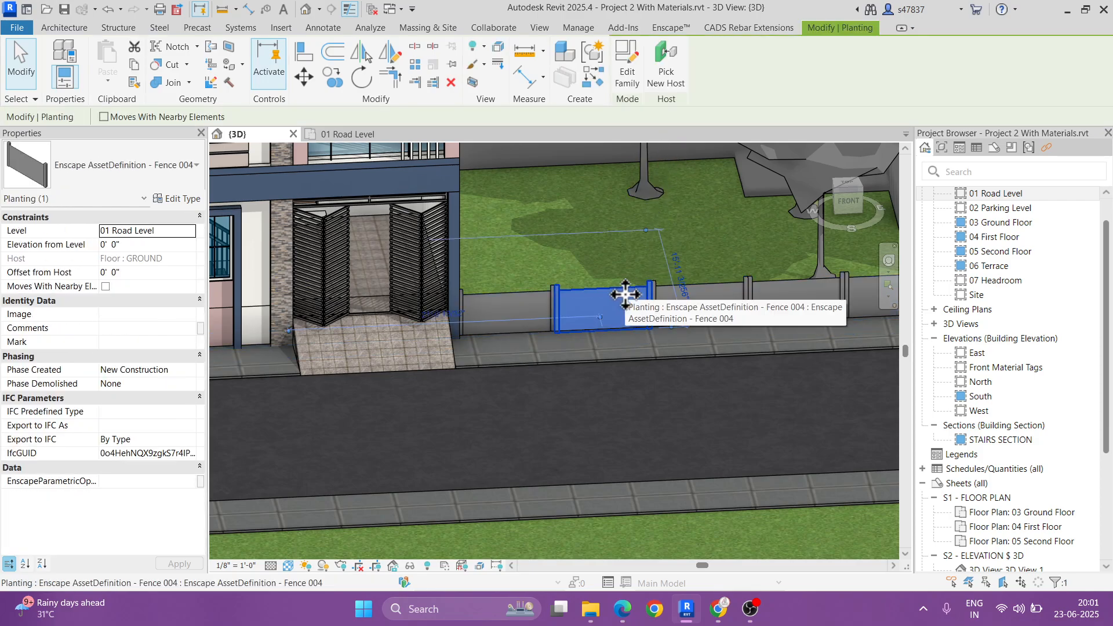
pyautogui.press('Escape')
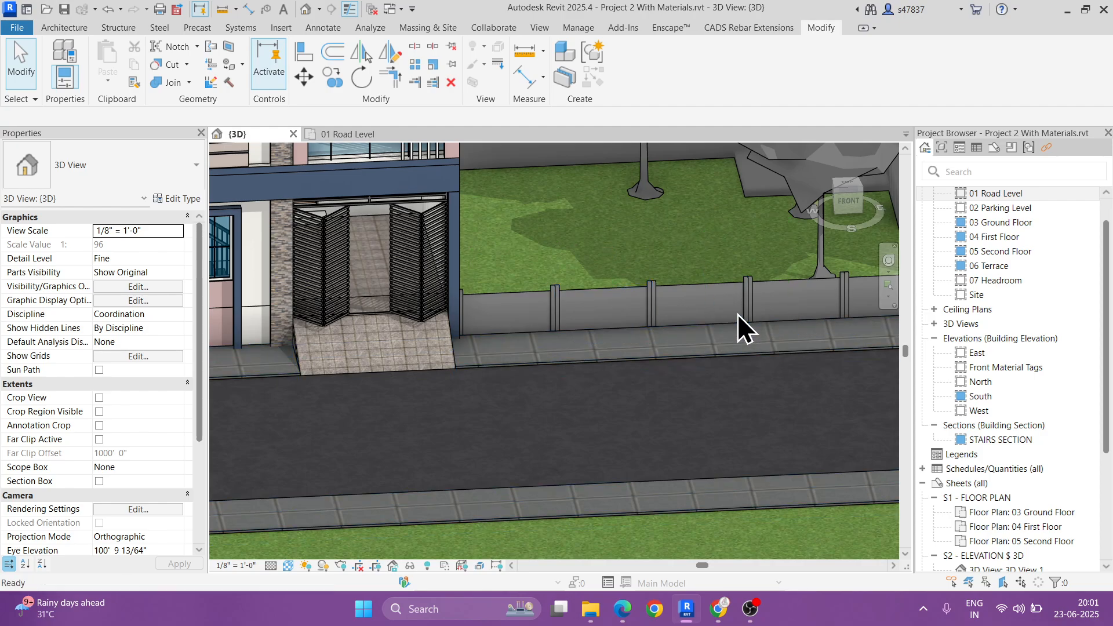
# Step: Delete all Fence 004 segments except the one adjoining the building's west wall
pyautogui.click(709, 311)
pyautogui.scroll(-3, 708, 311)
pyautogui.moveTo(545, 319); pyautogui.dragTo(734, 328, button='middle')
pyautogui.scroll(3, 579, 328)
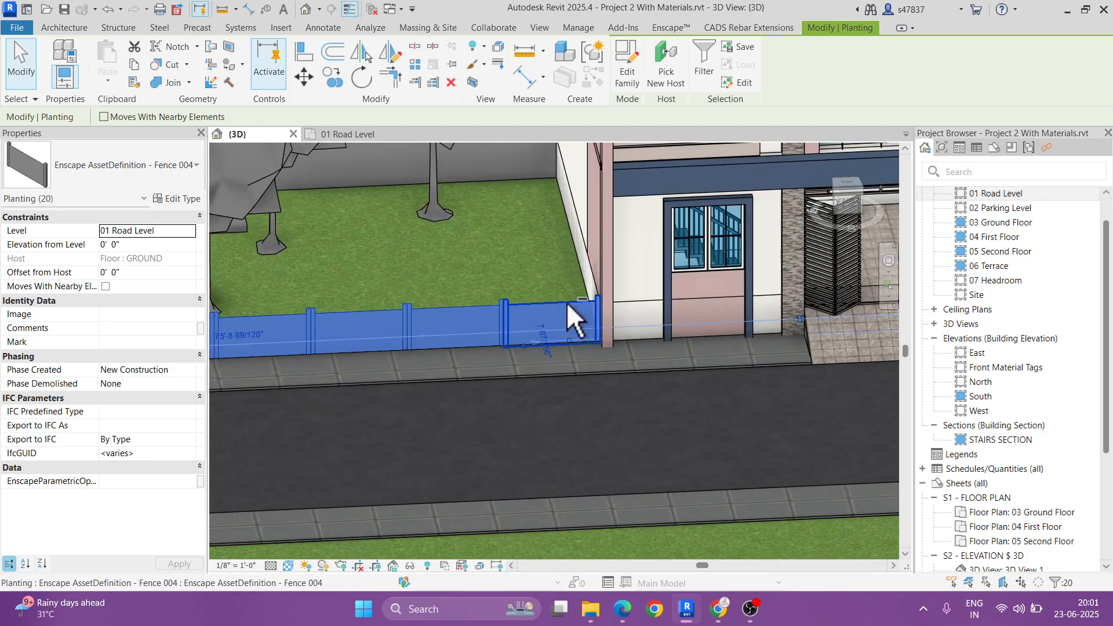
pyautogui.keyDown('shift'); pyautogui.click(567, 313); pyautogui.keyUp('shift')
pyautogui.scroll(-2, 458, 382)
pyautogui.press('Delete')
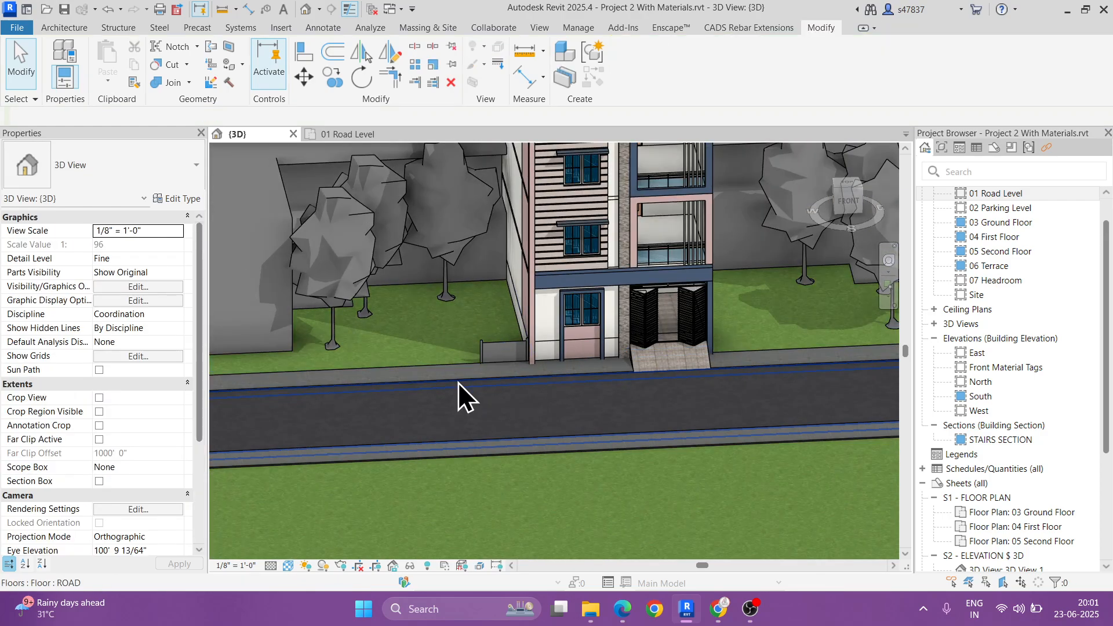
# Step: Increase the Height parameter in the type properties of the remaining Fence 004 segment
pyautogui.scroll(3, 458, 383)
pyautogui.click(540, 325)
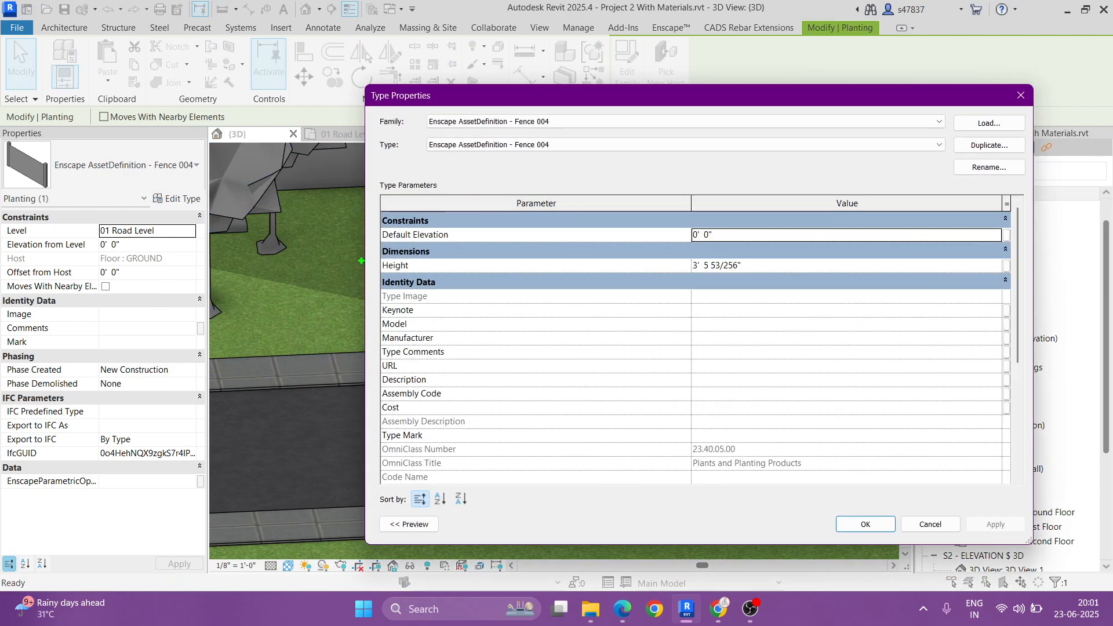
pyautogui.moveTo(361, 258); pyautogui.dragTo(765, 280)
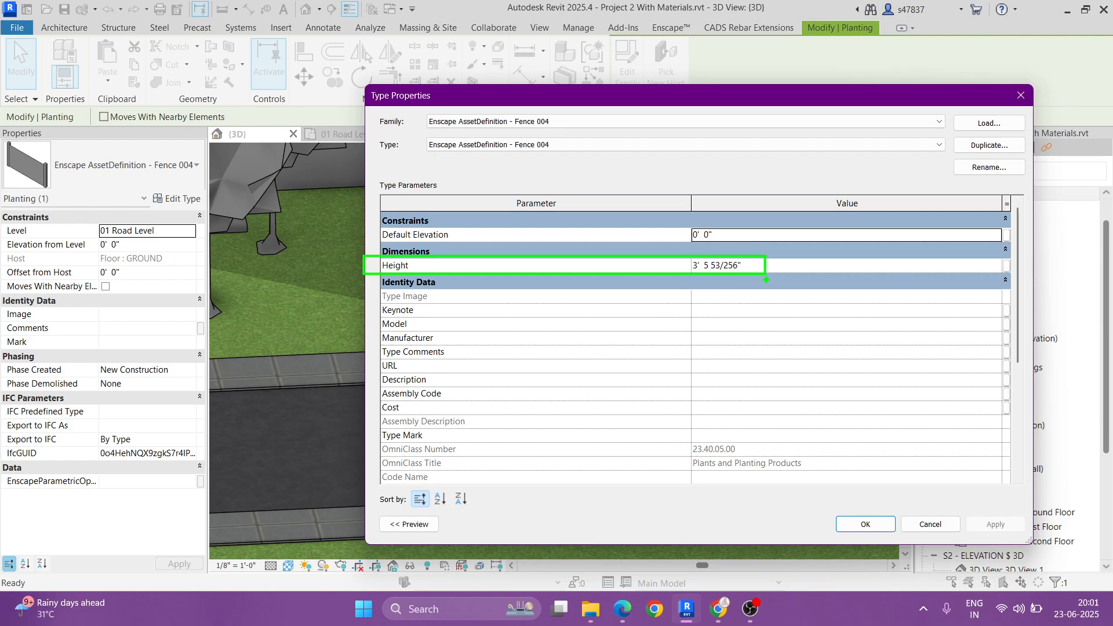
pyautogui.click(780, 267)
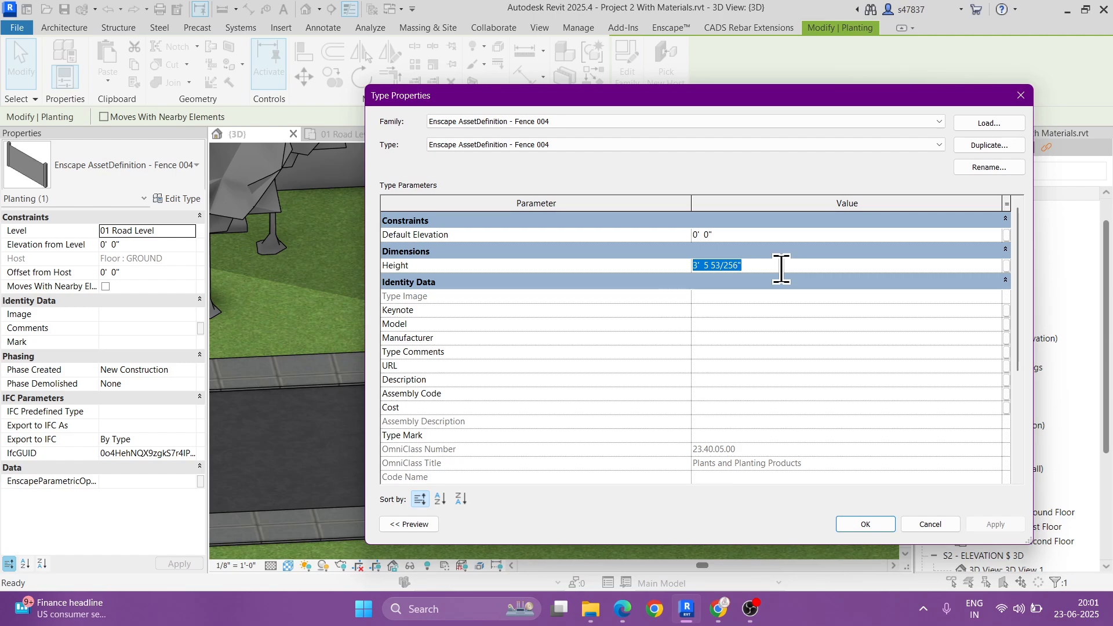
pyautogui.click(849, 523)
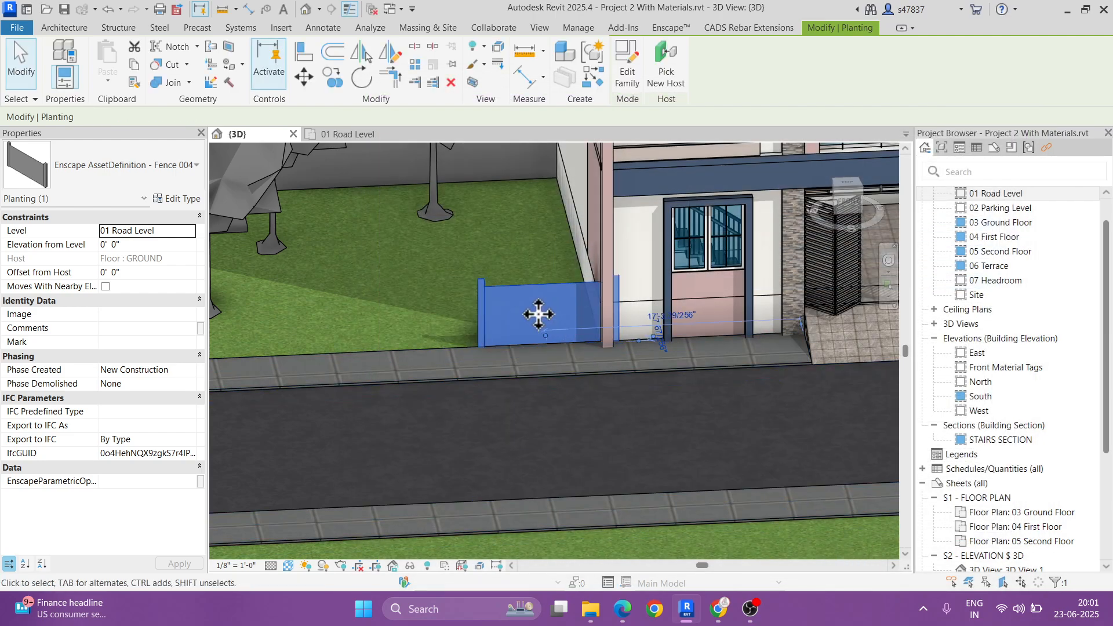
# Step: Shift the remaining fence segment west away from the building wall and set the Fence 004 type height to 6 feet
pyautogui.moveTo(538, 314); pyautogui.dragTo(485, 326)
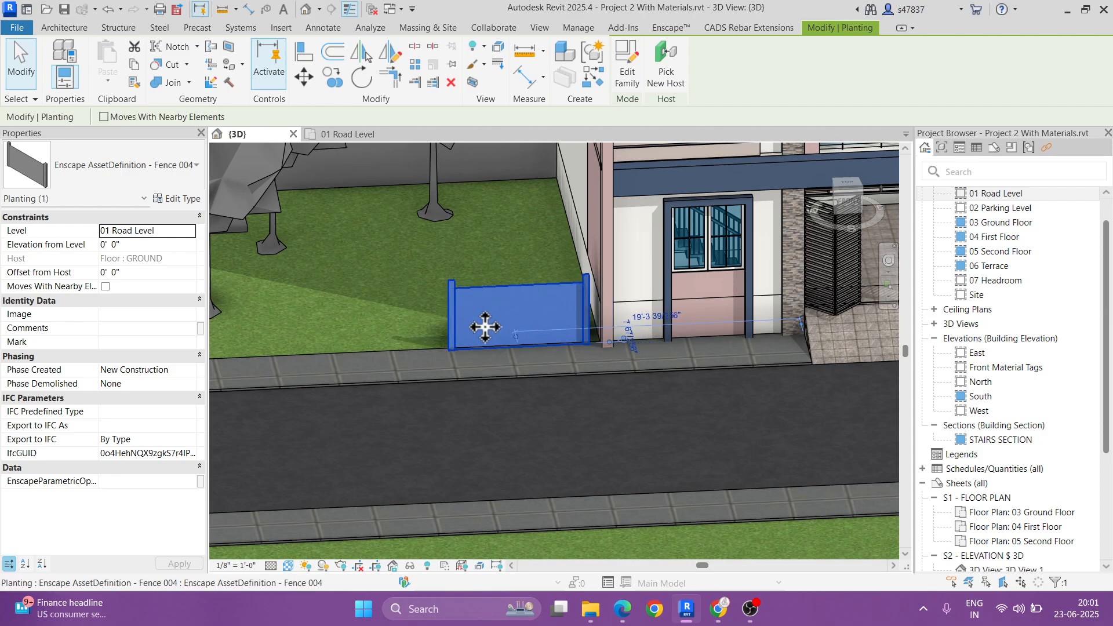
pyautogui.click(164, 199)
pyautogui.click(740, 264)
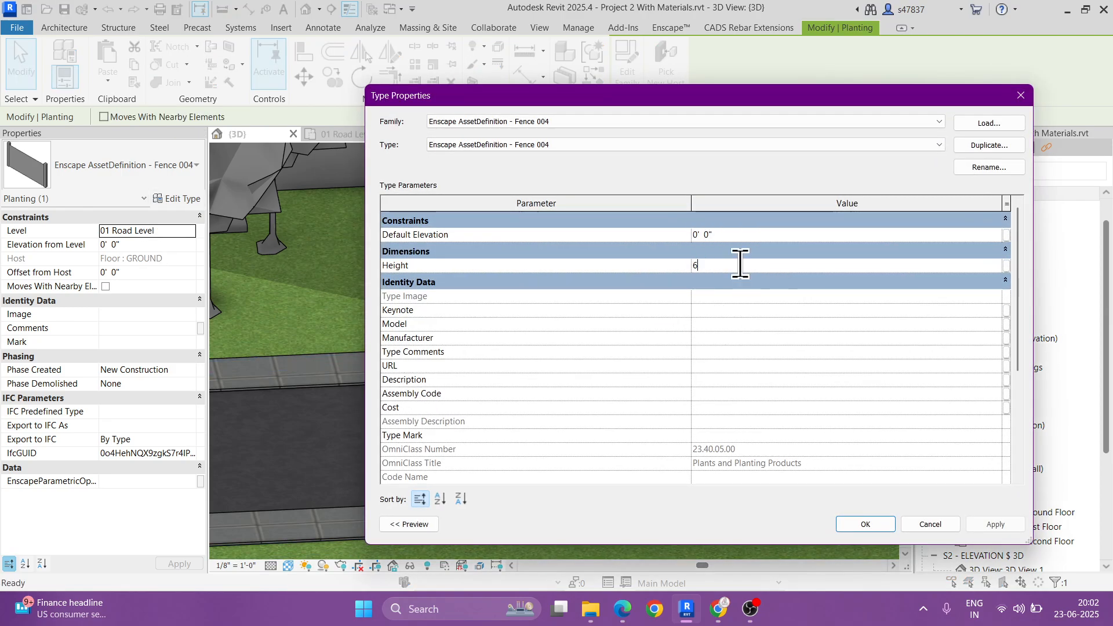
pyautogui.click(857, 519)
pyautogui.press('Escape')
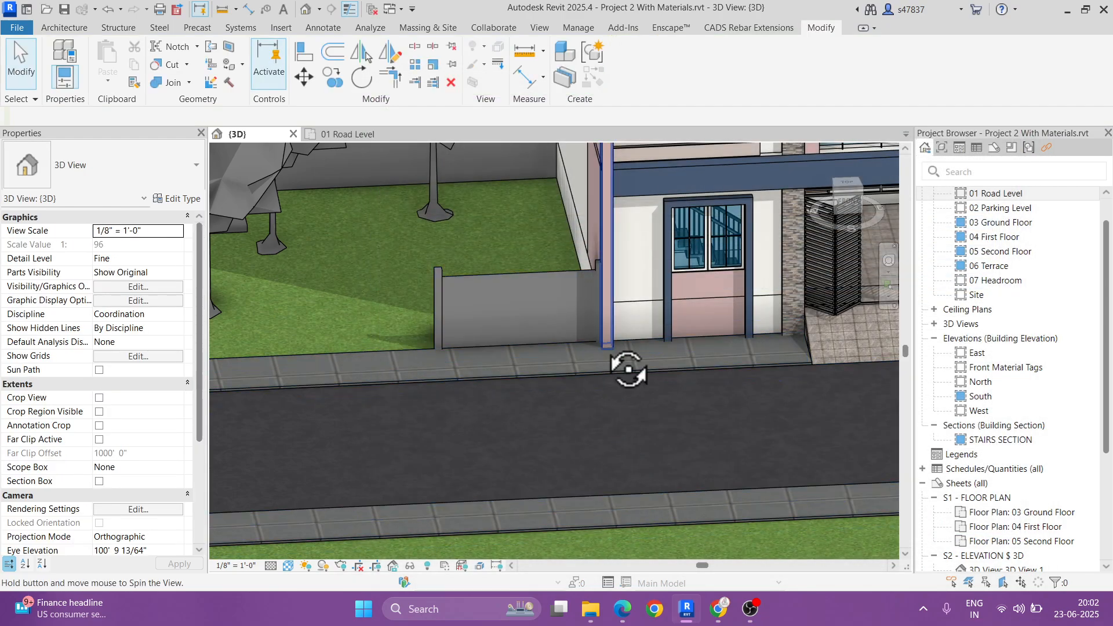
pyautogui.keyDown('shift'); pyautogui.moveTo(628, 369); pyautogui.dragTo(615, 334, button='middle'); pyautogui.keyUp('shift')
pyautogui.click(604, 331)
pyautogui.press('Escape')
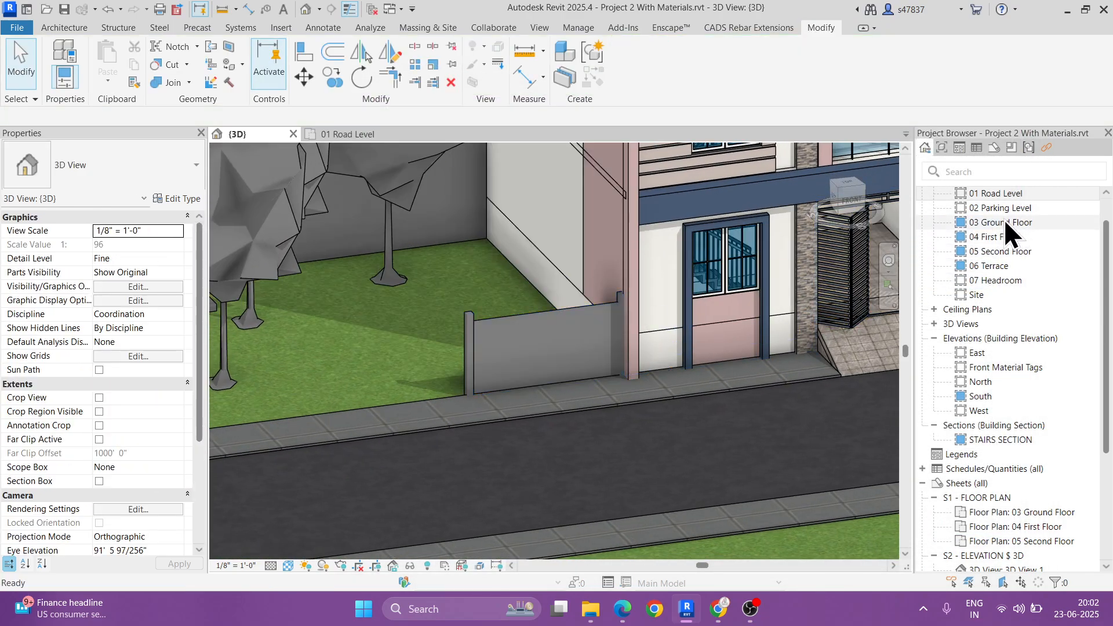
# Step: On the 01 Road Level plan, nudge the fence segment until its east post meets the building's west wall face
pyautogui.click(1000, 193)
pyautogui.doubleClick(1000, 193)
pyautogui.scroll(3, 533, 389)
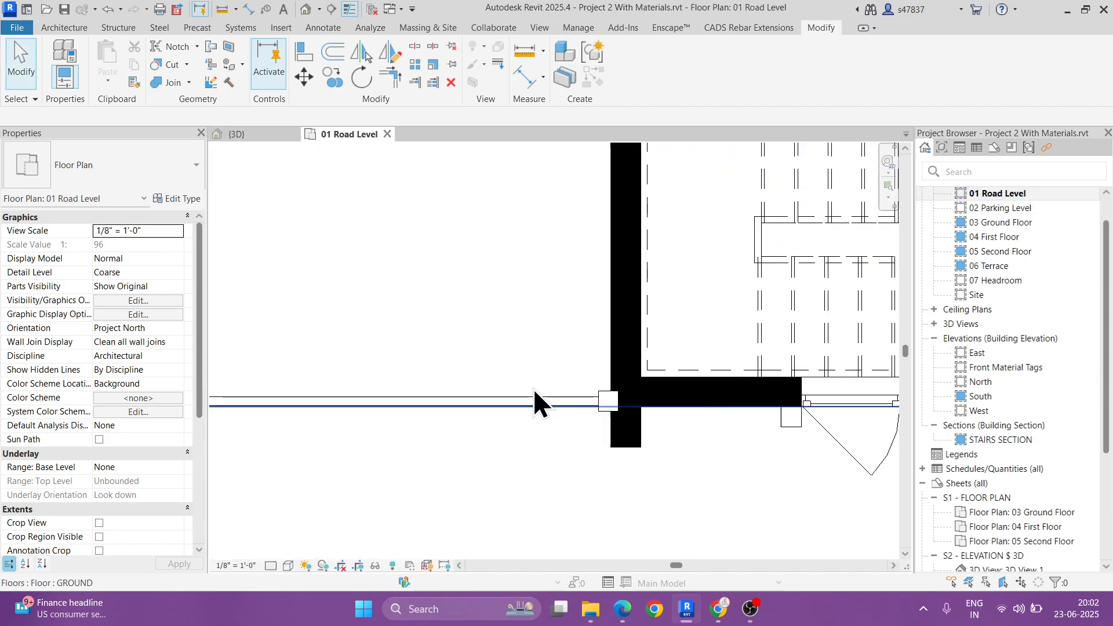
pyautogui.click(542, 395)
pyautogui.scroll(5, 609, 420)
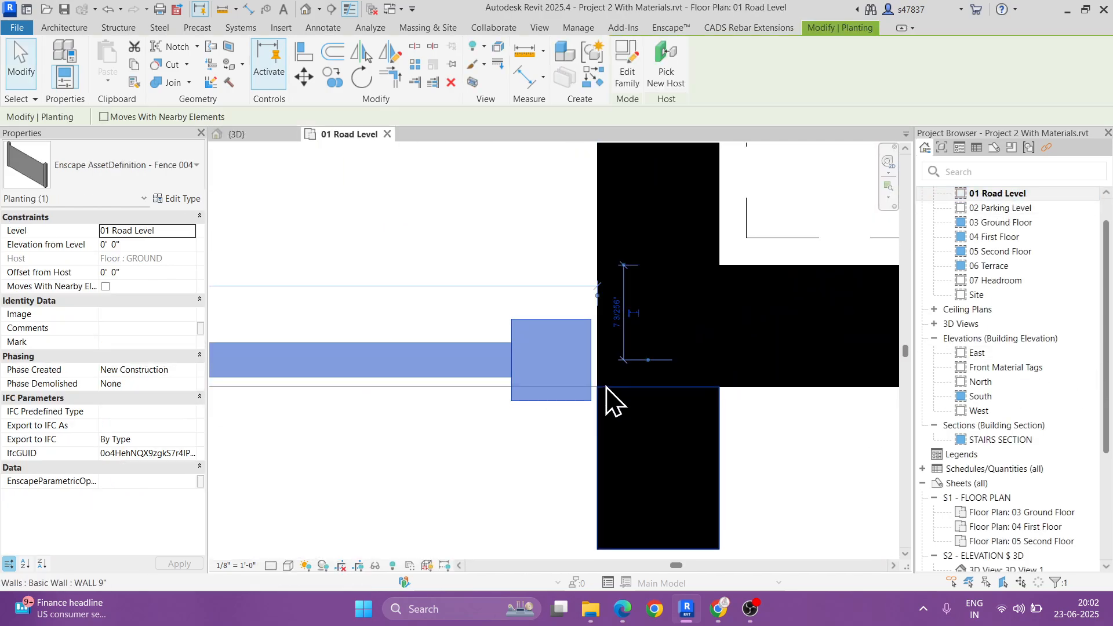
pyautogui.scroll(3, 612, 399)
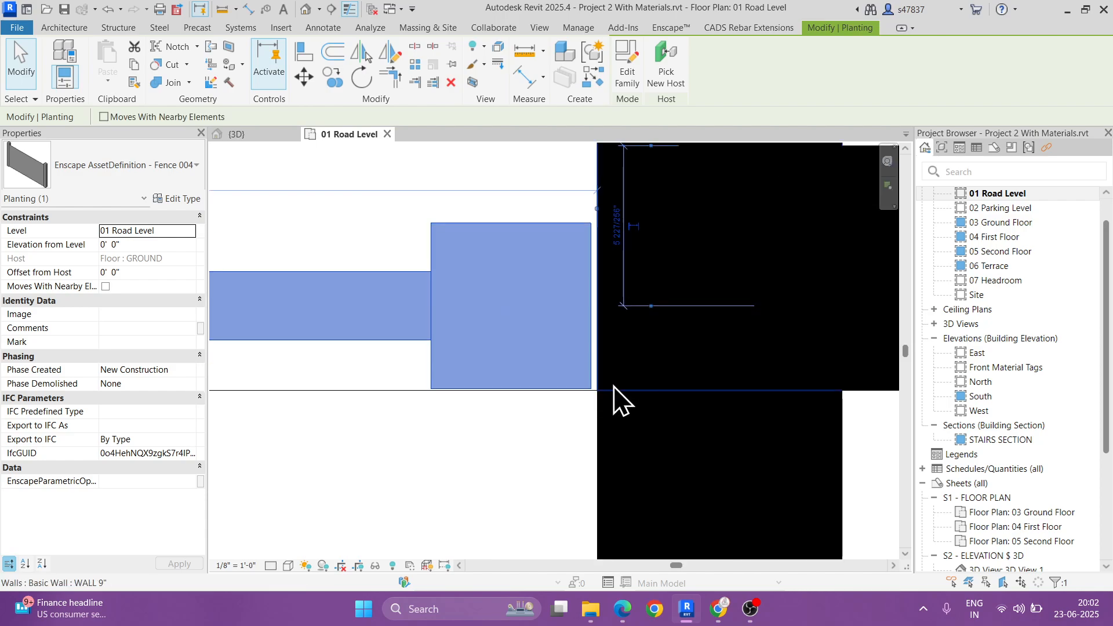
pyautogui.scroll(2, 610, 383)
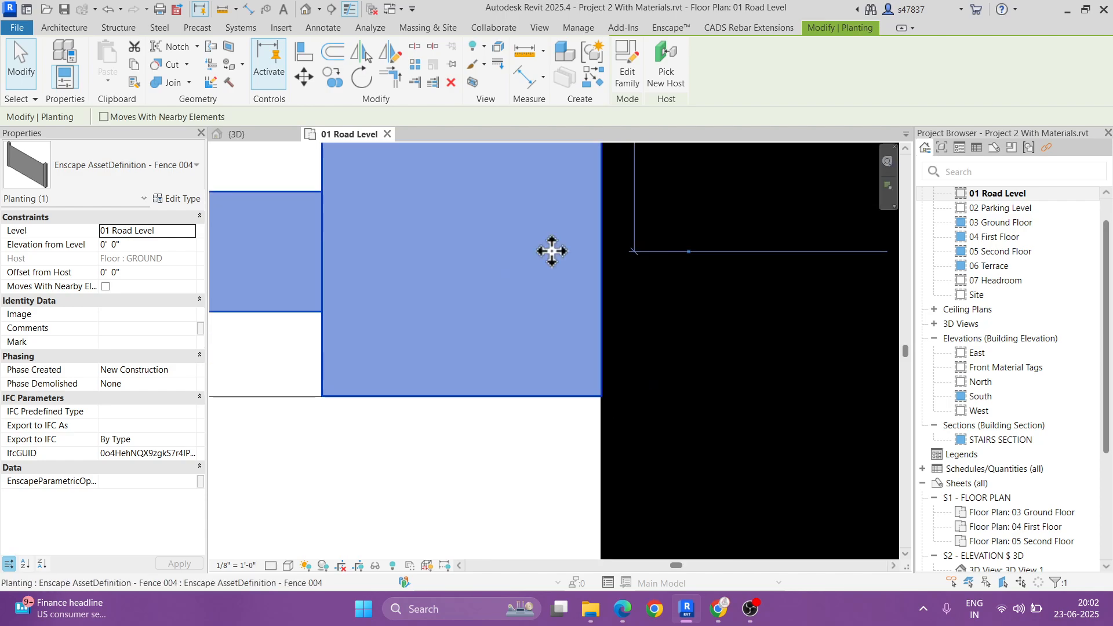
# Step: Array the taller fence segment westward, spaced by its own length to the 2nd member, with 5 items, and raise the count to 6
pyautogui.click(413, 63)
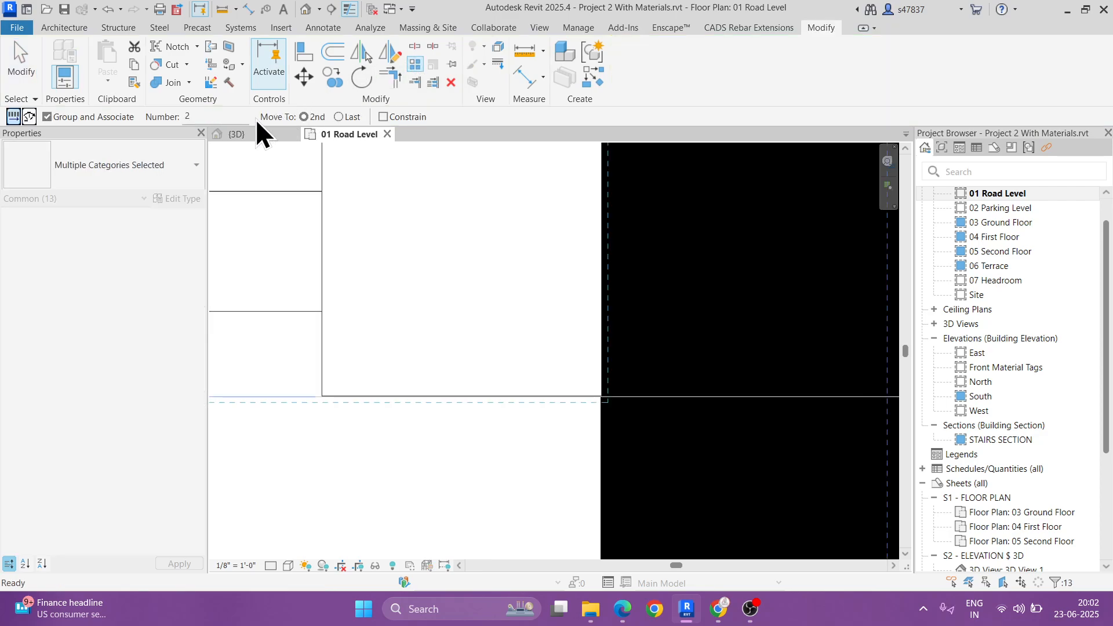
pyautogui.click(604, 251)
pyautogui.scroll(-5, 605, 251)
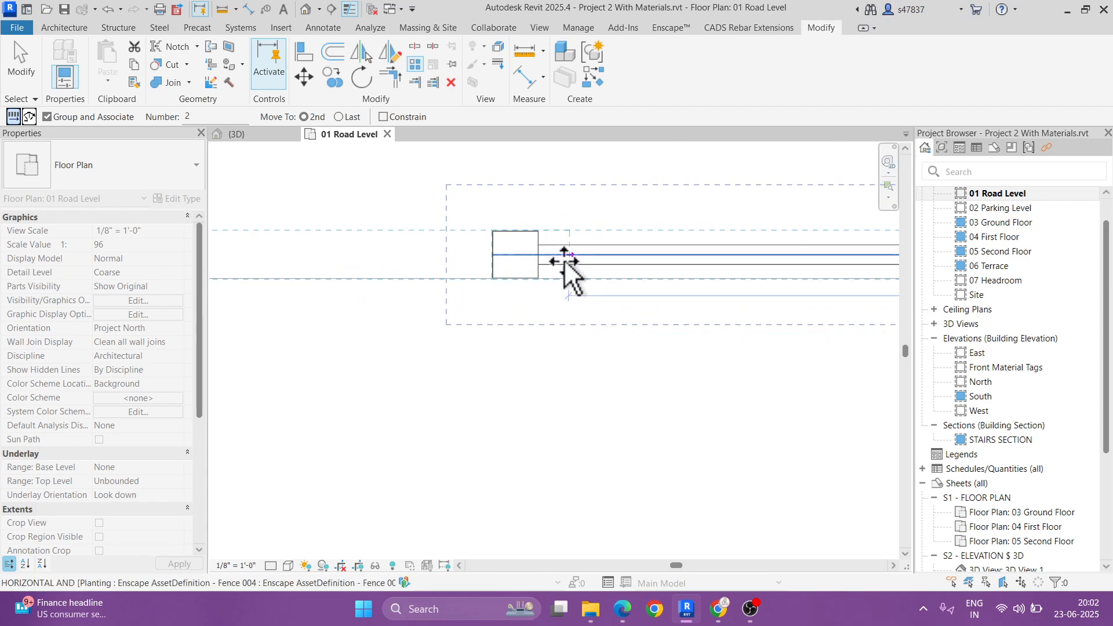
pyautogui.click(496, 255)
pyautogui.scroll(-9, 557, 308)
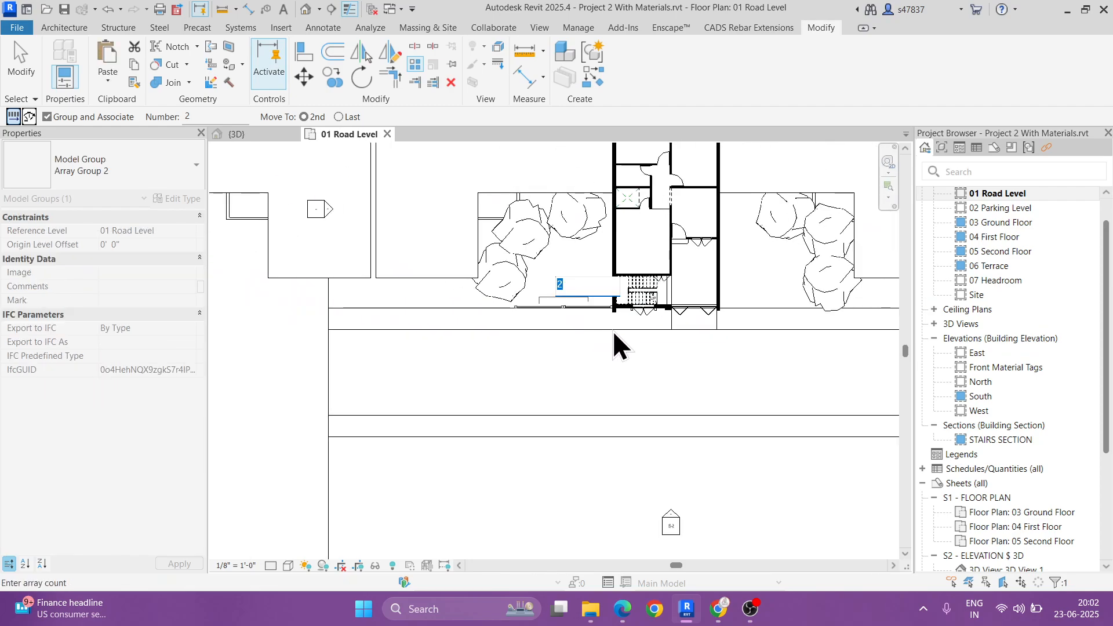
pyautogui.write('5')
pyautogui.press('Return')
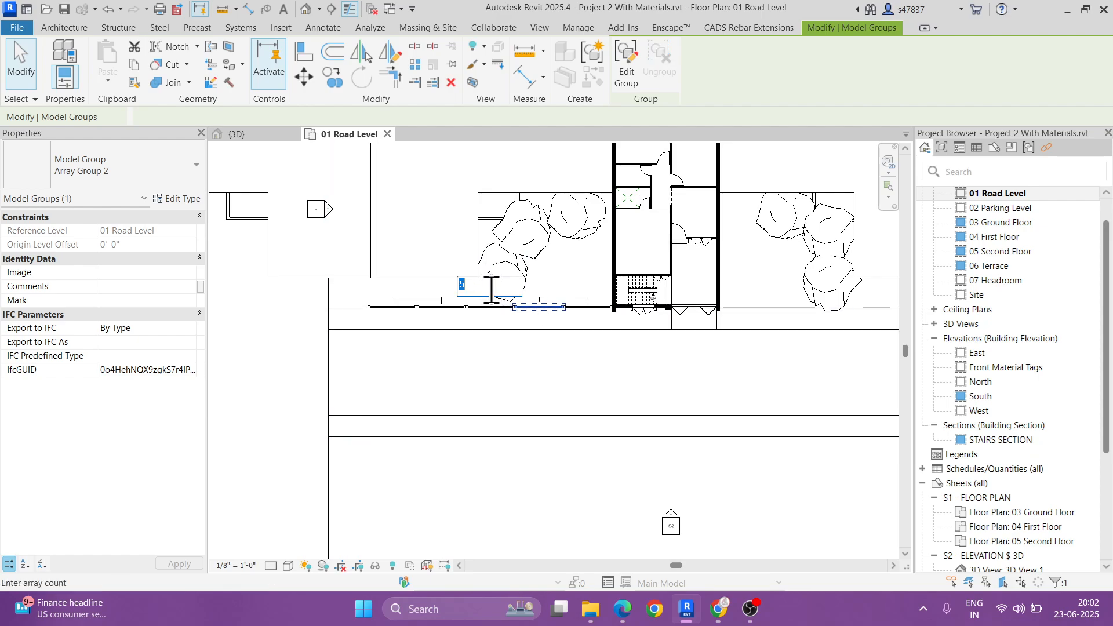
pyautogui.moveTo(595, 381); pyautogui.dragTo(541, 362, button='middle')
pyautogui.press('Return')
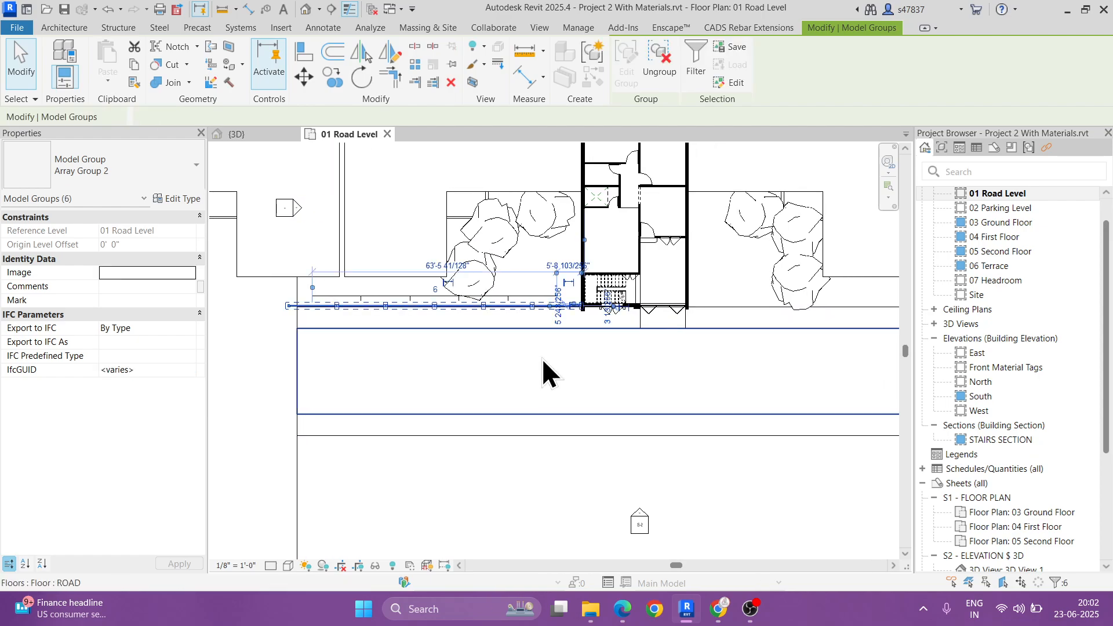
# Step: Mirror a copy of the six-segment fence run to the east side about a drawn vertical axis through the building
pyautogui.click(390, 54)
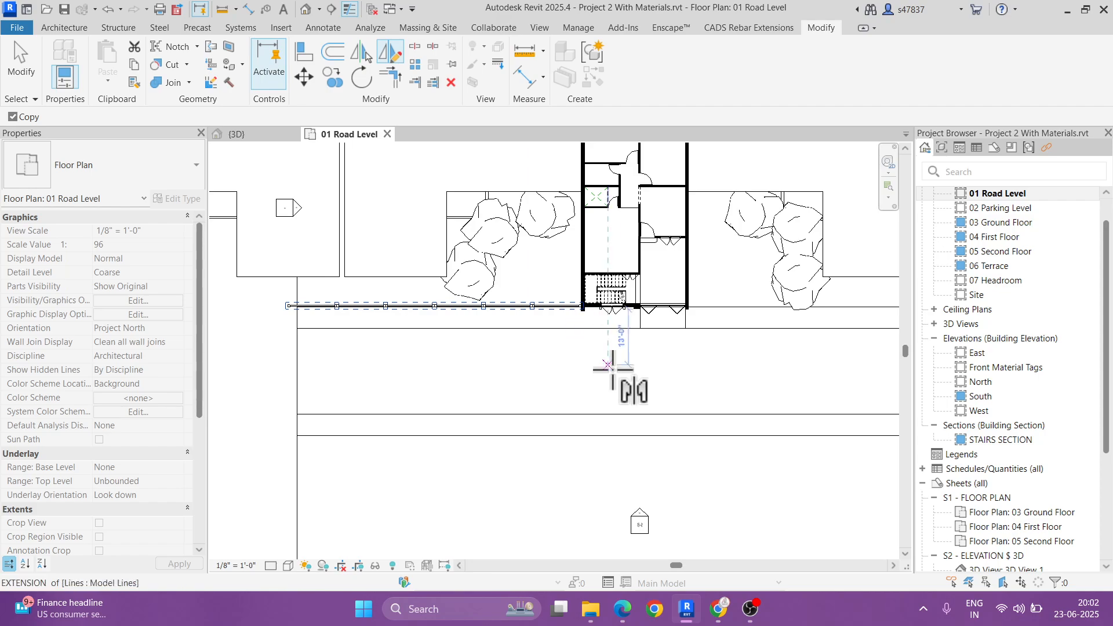
pyautogui.click(639, 414)
pyautogui.click(640, 378)
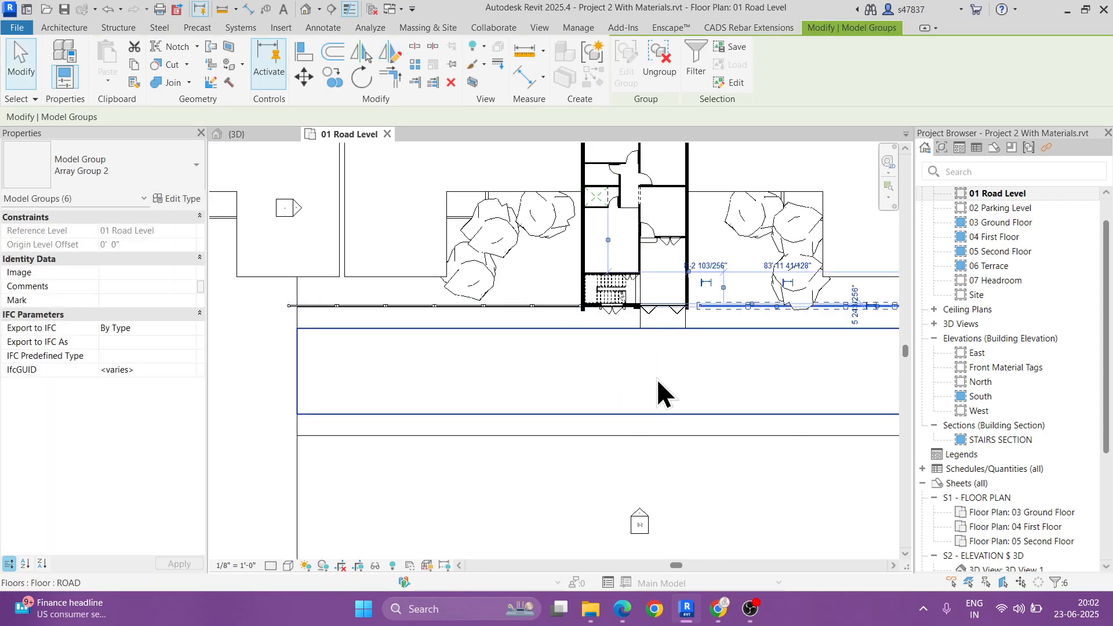
# Step: Move the mirrored fence run so its west post meets the building's east wall face, and check both runs in the 3D view
pyautogui.scroll(5, 722, 296)
pyautogui.click(301, 80)
pyautogui.scroll(4, 616, 325)
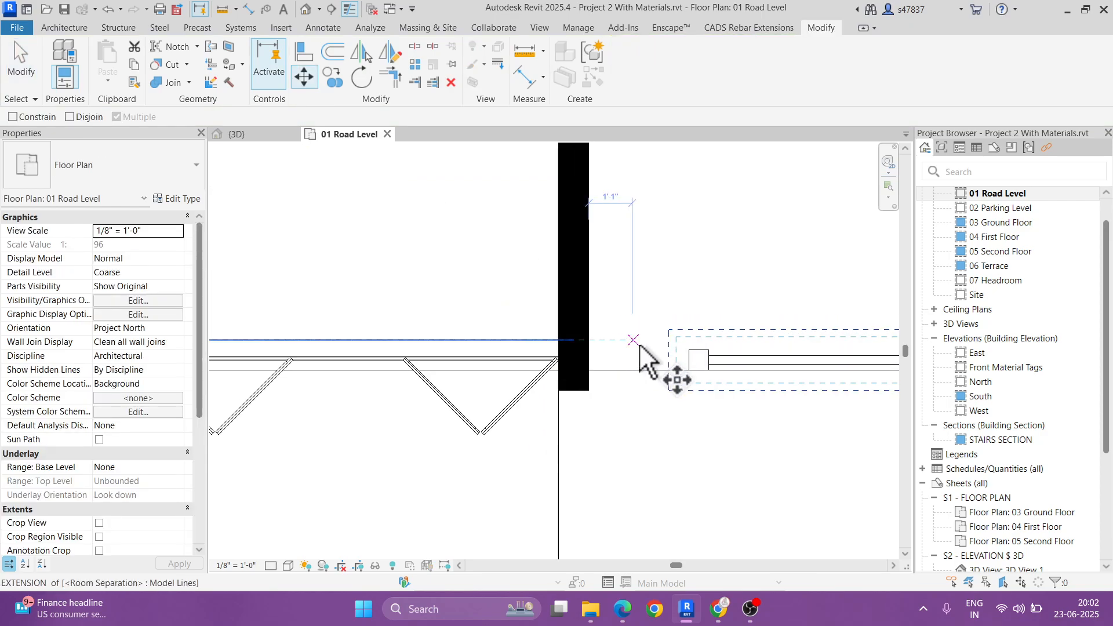
pyautogui.click(713, 379)
pyautogui.click(532, 381)
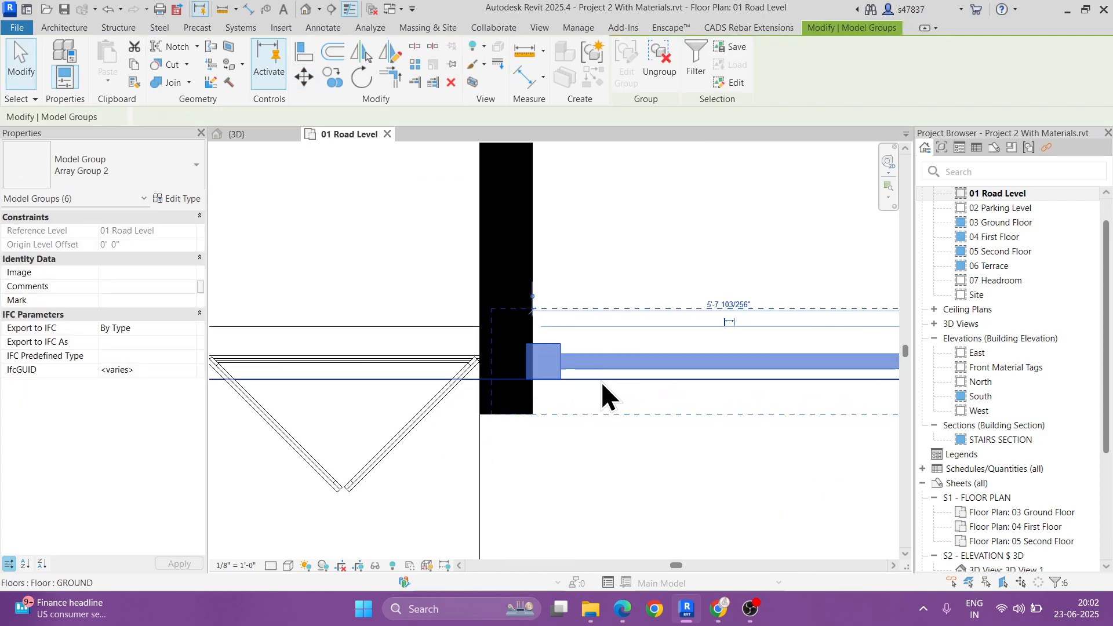
pyautogui.scroll(3, 590, 378)
pyautogui.press('Right')
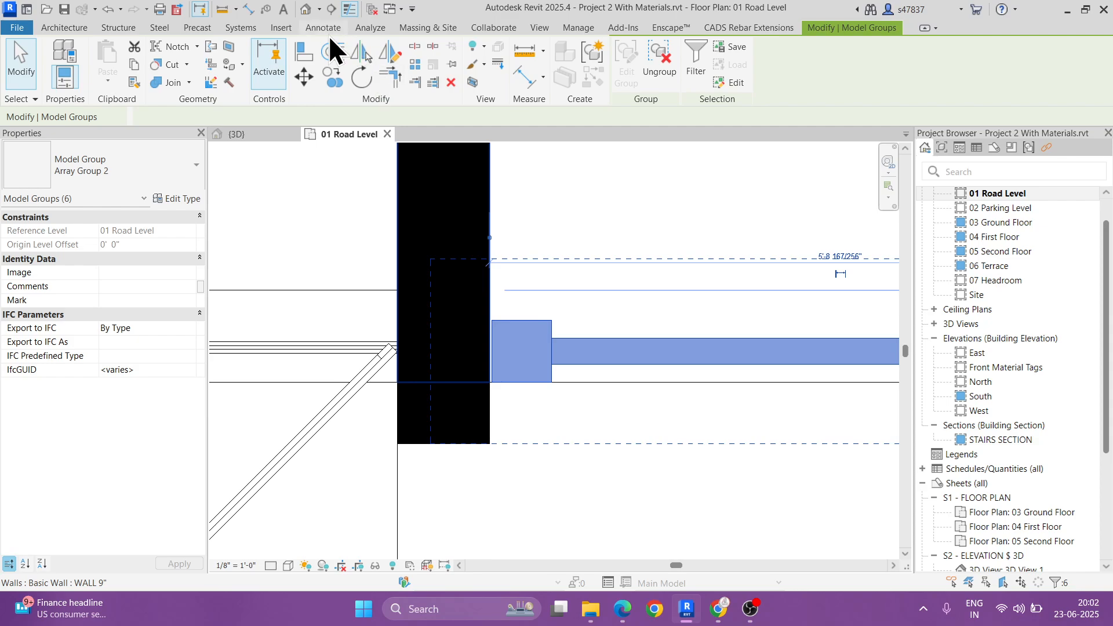
pyautogui.click(305, 9)
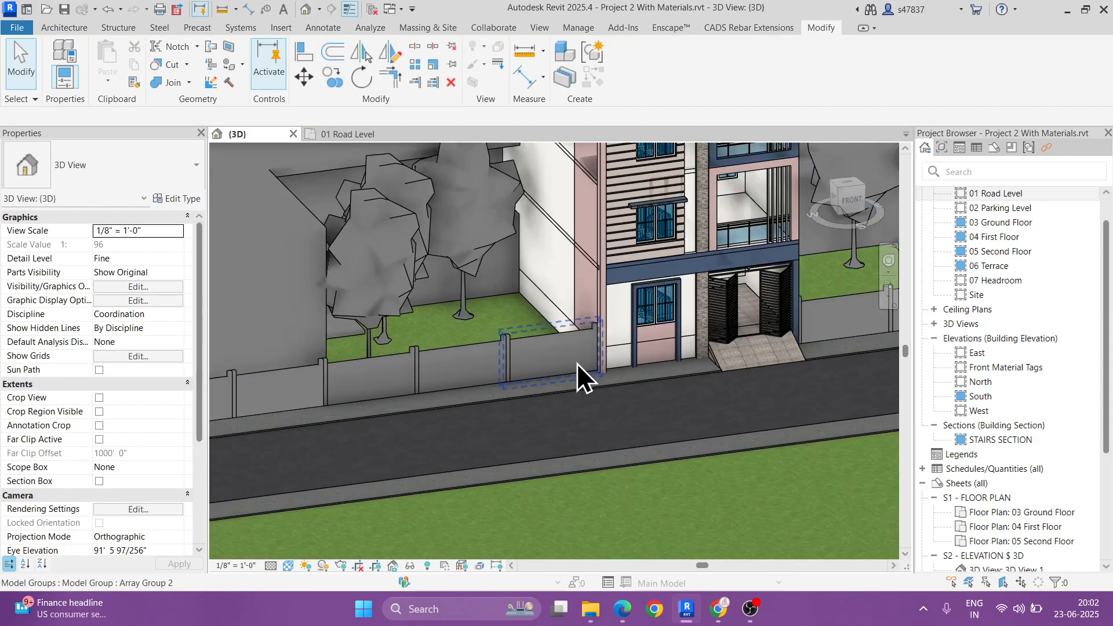
pyautogui.keyDown('shift'); pyautogui.moveTo(720, 349); pyautogui.dragTo(682, 340, button='middle'); pyautogui.keyUp('shift')
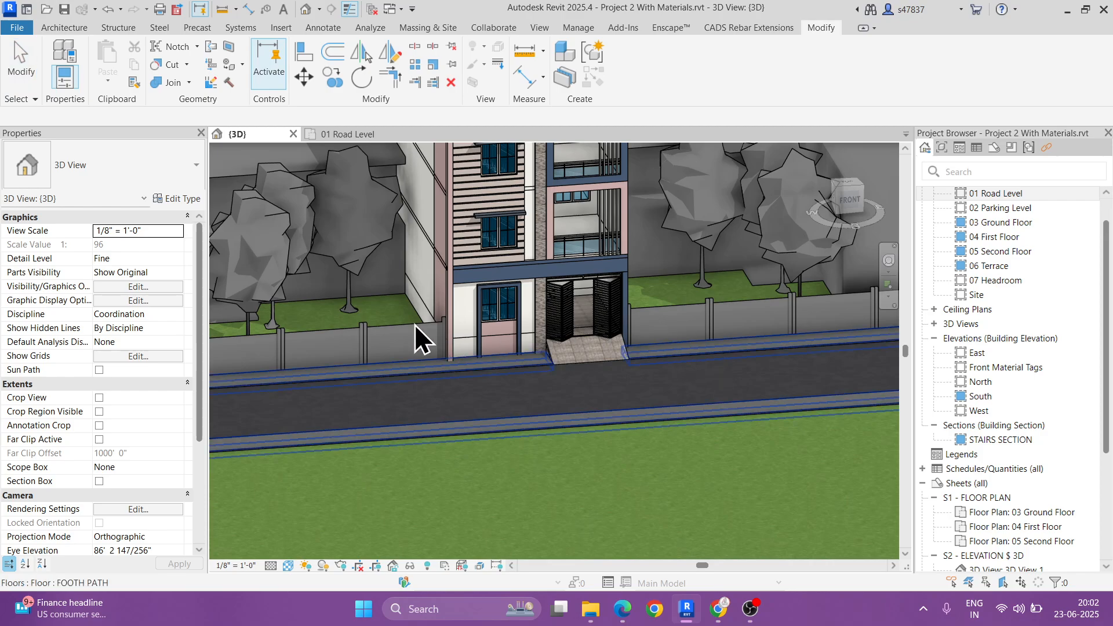
# Step: Select the arrayed fence segments on both sides of the building and ungroup them
pyautogui.keyDown('shift'); pyautogui.moveTo(603, 325); pyautogui.dragTo(419, 343, button='middle'); pyautogui.keyUp('shift')
pyautogui.scroll(2, 387, 312)
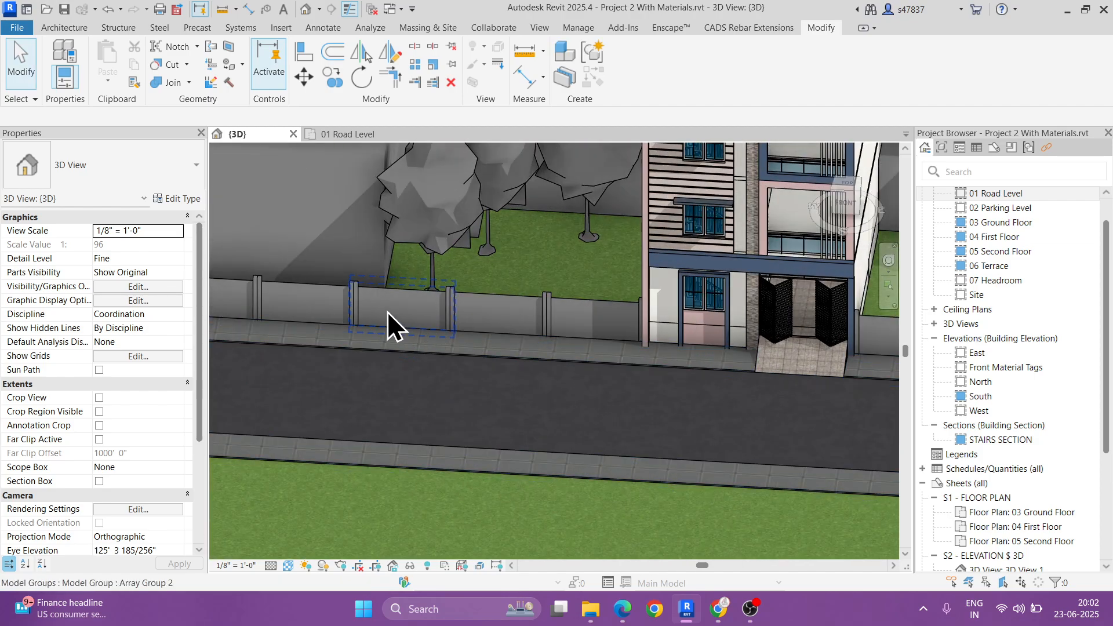
pyautogui.click(387, 313)
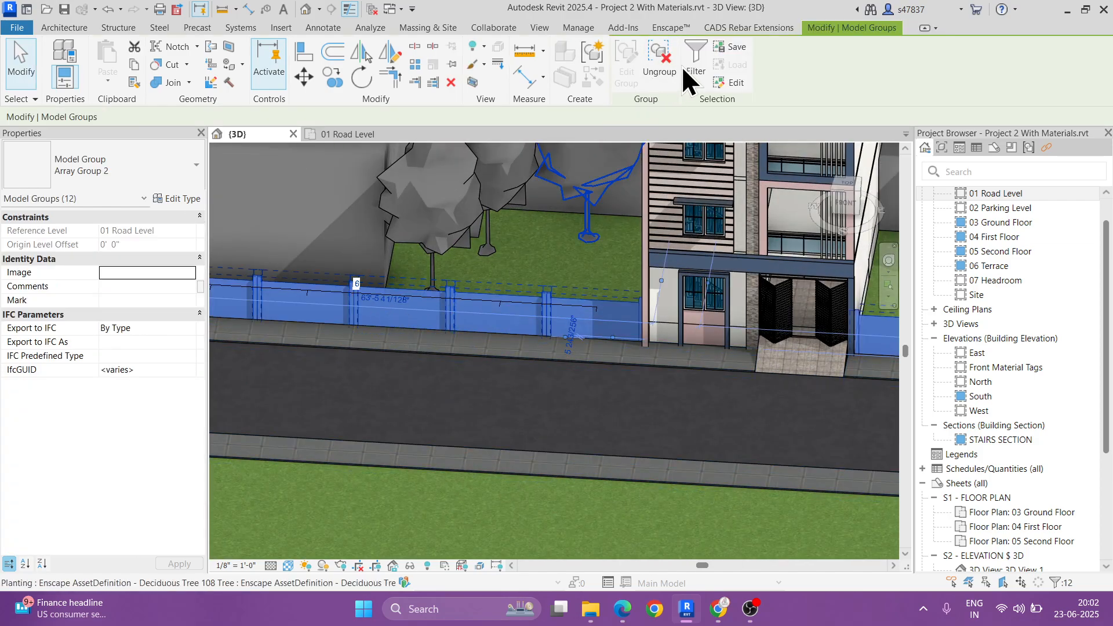
pyautogui.click(660, 64)
# Step: Examine the front fence, trees and neighbouring houses around the building in the 3D view
pyautogui.scroll(-2, 473, 317)
pyautogui.moveTo(473, 317); pyautogui.dragTo(471, 356, button='middle')
pyautogui.moveTo(385, 397); pyautogui.dragTo(415, 316)
pyautogui.moveTo(794, 399); pyautogui.dragTo(811, 332)
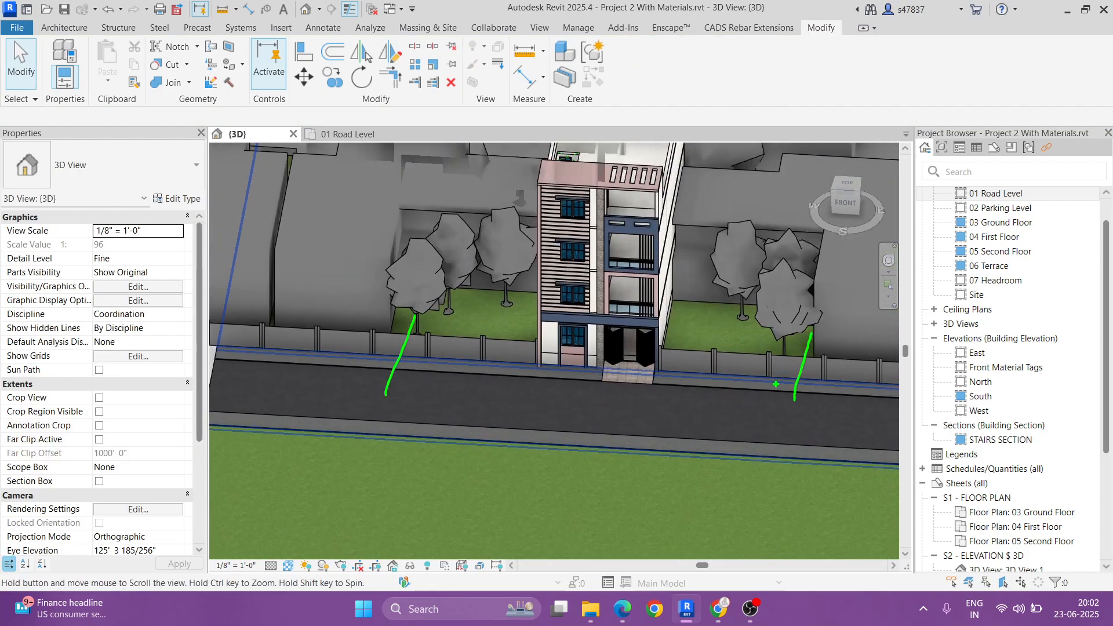
pyautogui.scroll(-3, 602, 380)
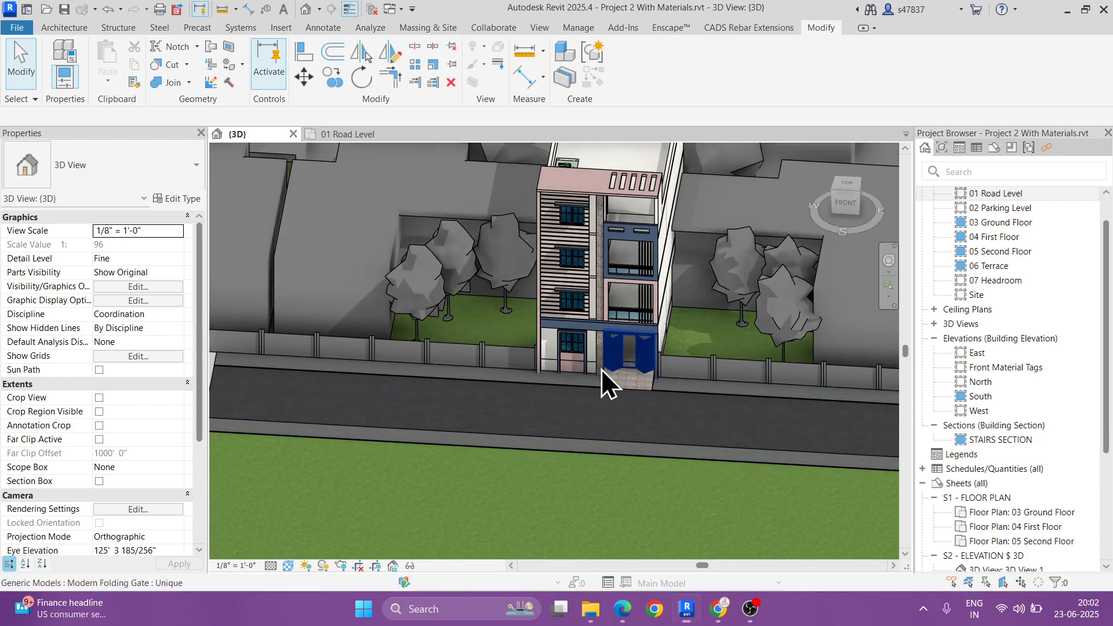
pyautogui.moveTo(602, 380)
pyautogui.keyDown('shift'); pyautogui.mouseDown(button='middle')
pyautogui.moveTo(645, 381)
pyautogui.moveTo(713, 318)
pyautogui.moveTo(706, 277)
pyautogui.moveTo(633, 349)
pyautogui.moveTo(638, 311)
pyautogui.mouseUp(button='middle'); pyautogui.keyUp('shift')
pyautogui.scroll(2, 669, 301)
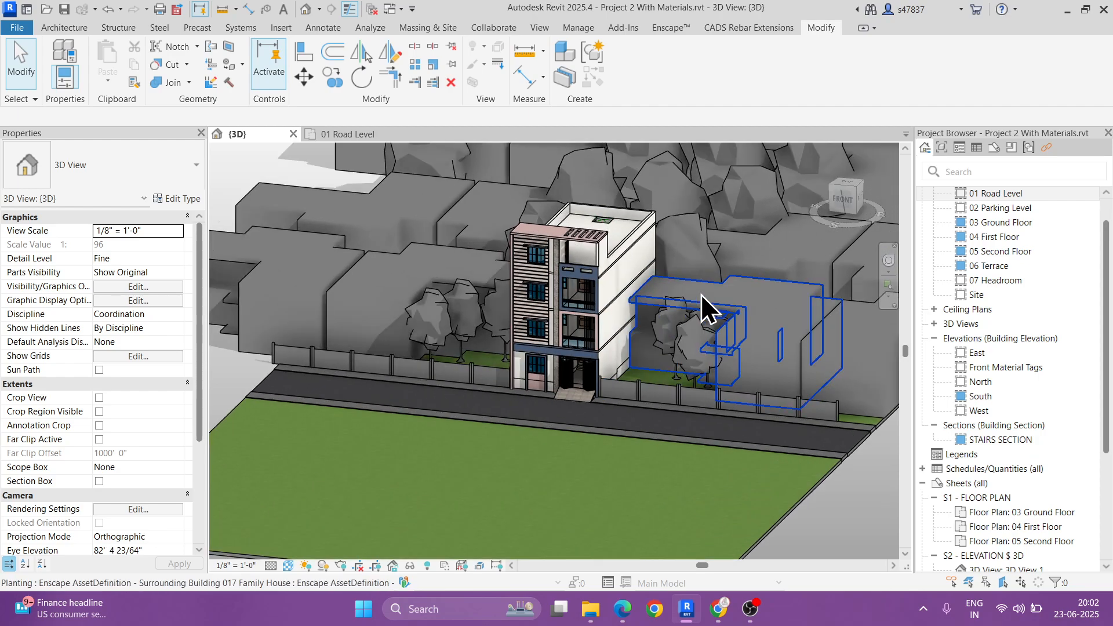
pyautogui.scroll(2, 661, 324)
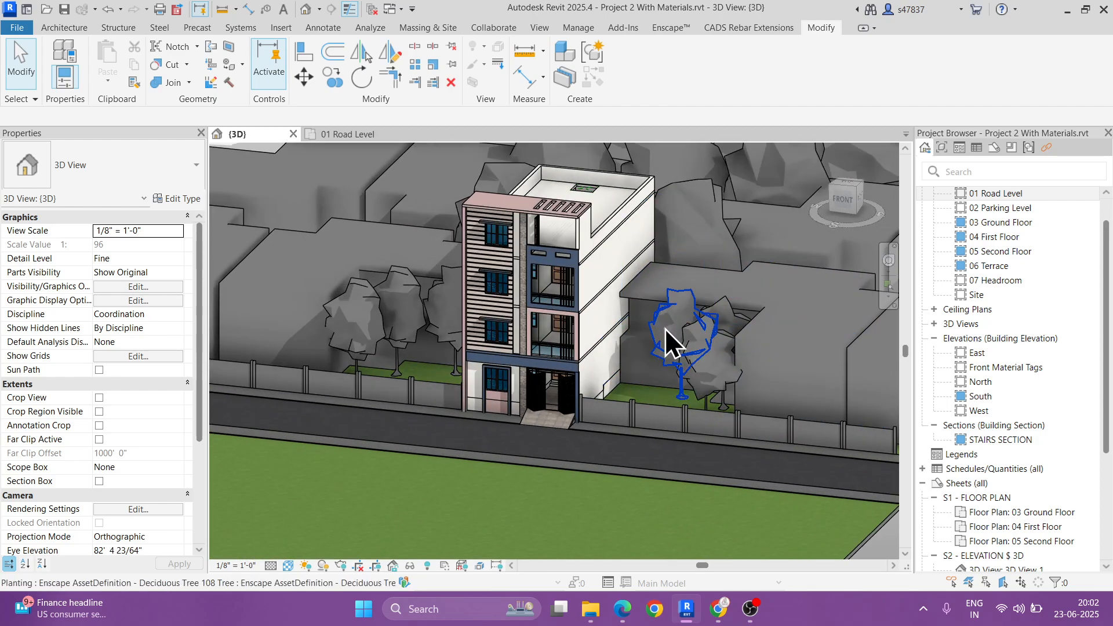
pyautogui.click(665, 326)
pyautogui.moveTo(714, 319); pyautogui.dragTo(452, 318)
pyautogui.scroll(-3, 481, 322)
pyautogui.keyDown('shift'); pyautogui.moveTo(568, 333); pyautogui.dragTo(673, 377, button='middle'); pyautogui.keyUp('shift')
pyautogui.press('Escape')
pyautogui.scroll(2, 561, 324)
pyautogui.keyDown('shift'); pyautogui.moveTo(643, 333); pyautogui.dragTo(577, 374, button='middle'); pyautogui.keyUp('shift')
pyautogui.scroll(6, 509, 383)
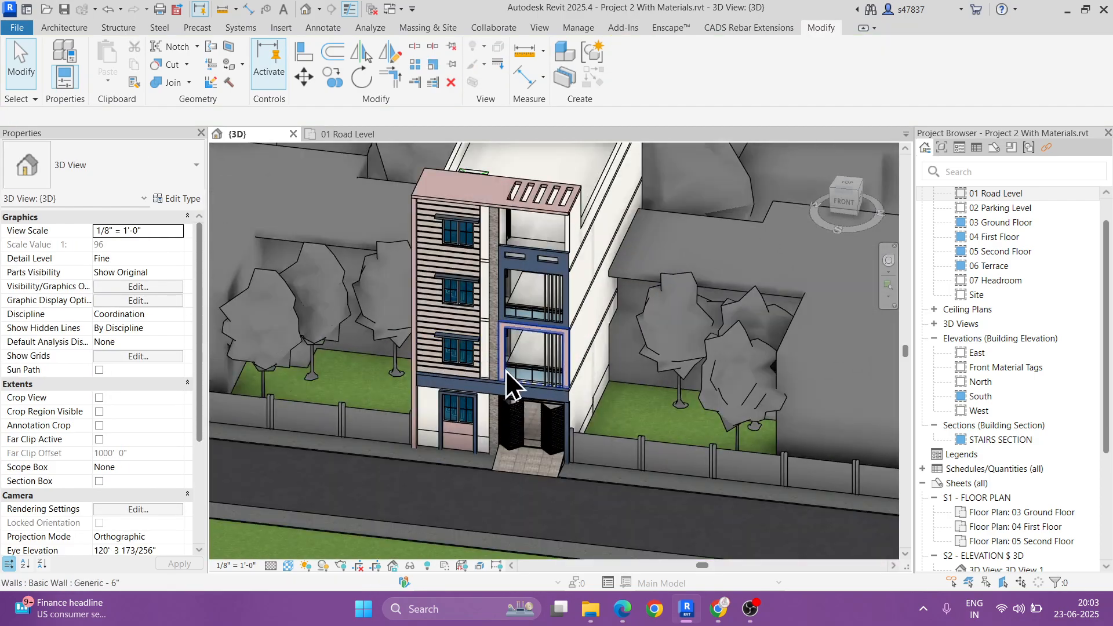
# Step: Inspect the front facade's balcony with the glass-panel railing up close from several angles in the 3D view
pyautogui.moveTo(556, 348); pyautogui.dragTo(556, 270)
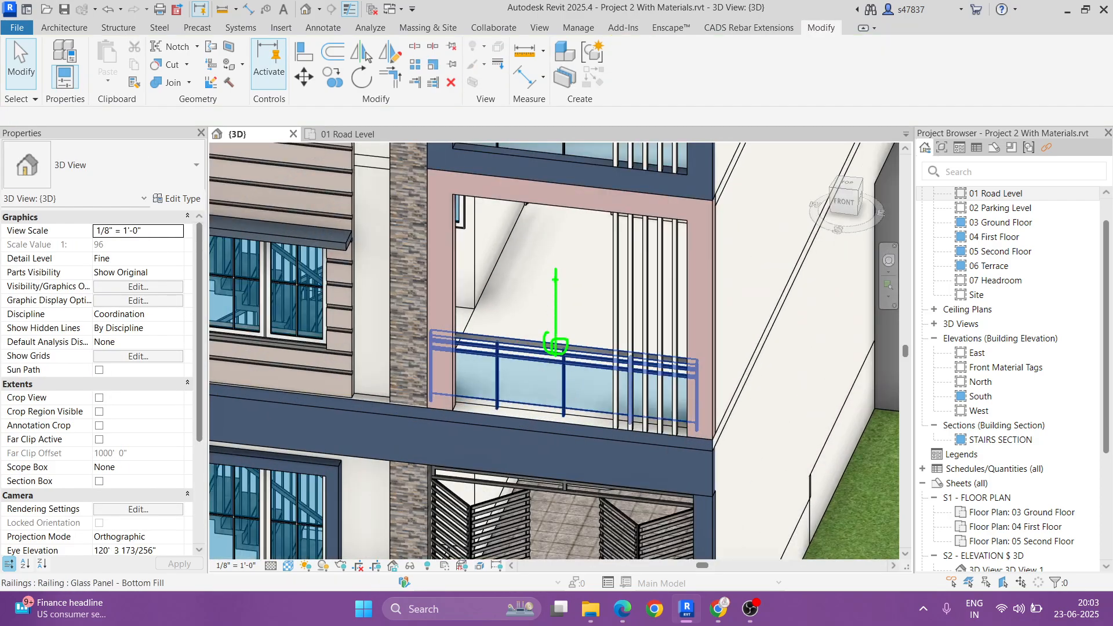
pyautogui.press('Escape')
pyautogui.moveTo(638, 399)
pyautogui.keyDown('shift'); pyautogui.mouseDown(button='middle')
pyautogui.moveTo(762, 347)
pyautogui.moveTo(556, 481)
pyautogui.mouseUp(button='middle'); pyautogui.keyUp('shift')
pyautogui.scroll(-2, 556, 481)
pyautogui.moveTo(648, 352); pyautogui.dragTo(615, 396, button='middle')
pyautogui.hotkey('ctrl', '2')
pyautogui.moveTo(579, 292); pyautogui.dragTo(640, 339)
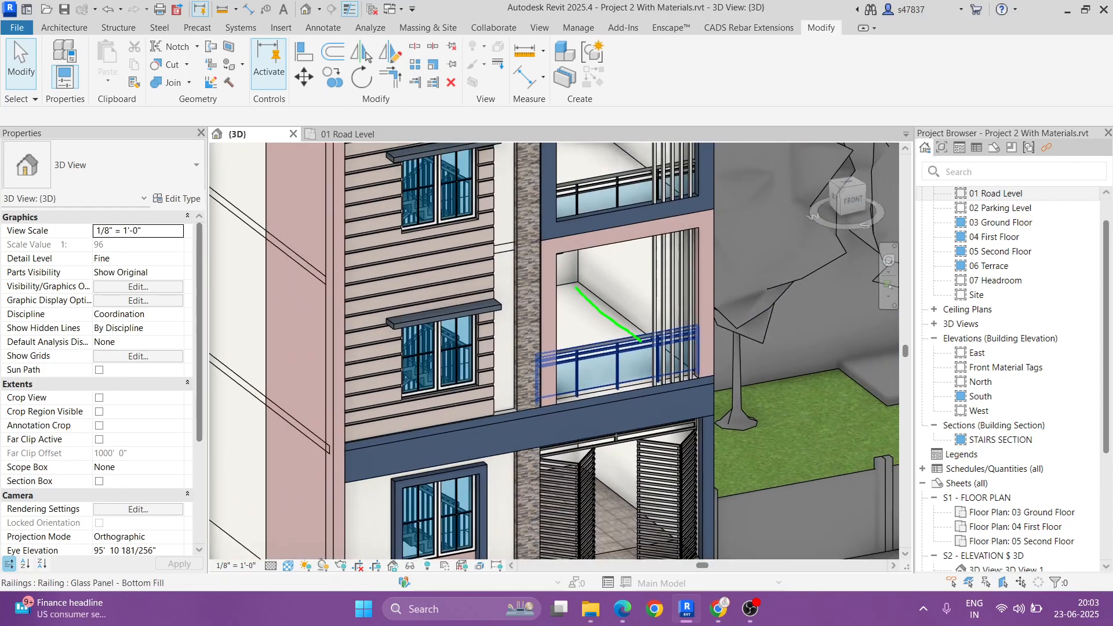
pyautogui.press('Escape')
pyautogui.hotkey('ctrl', '2')
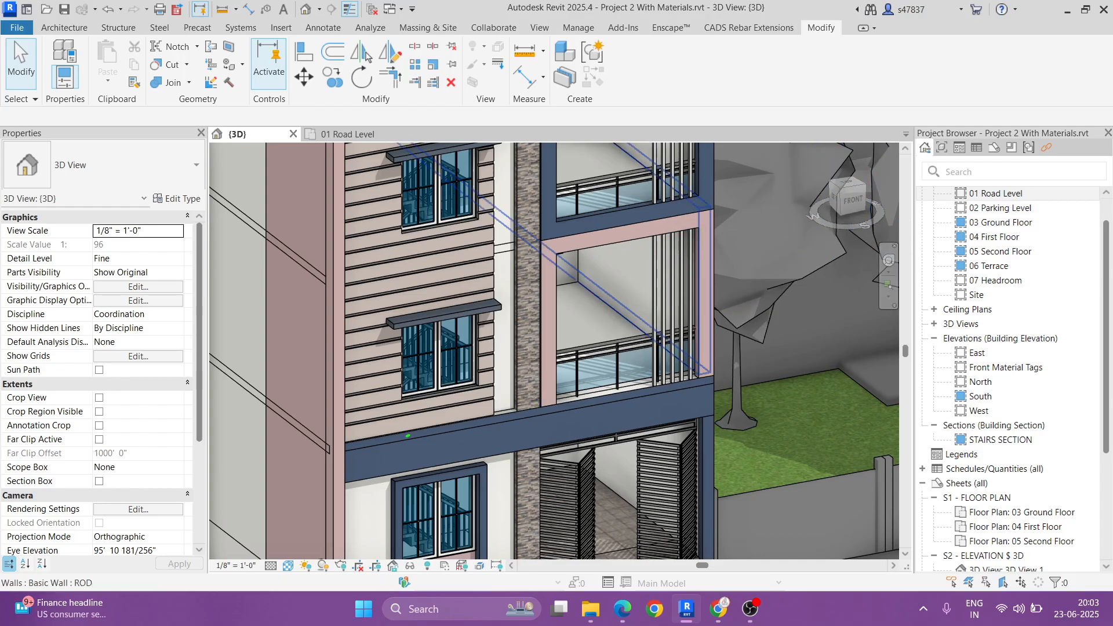
pyautogui.moveTo(409, 435); pyautogui.dragTo(751, 378)
pyautogui.press('Escape')
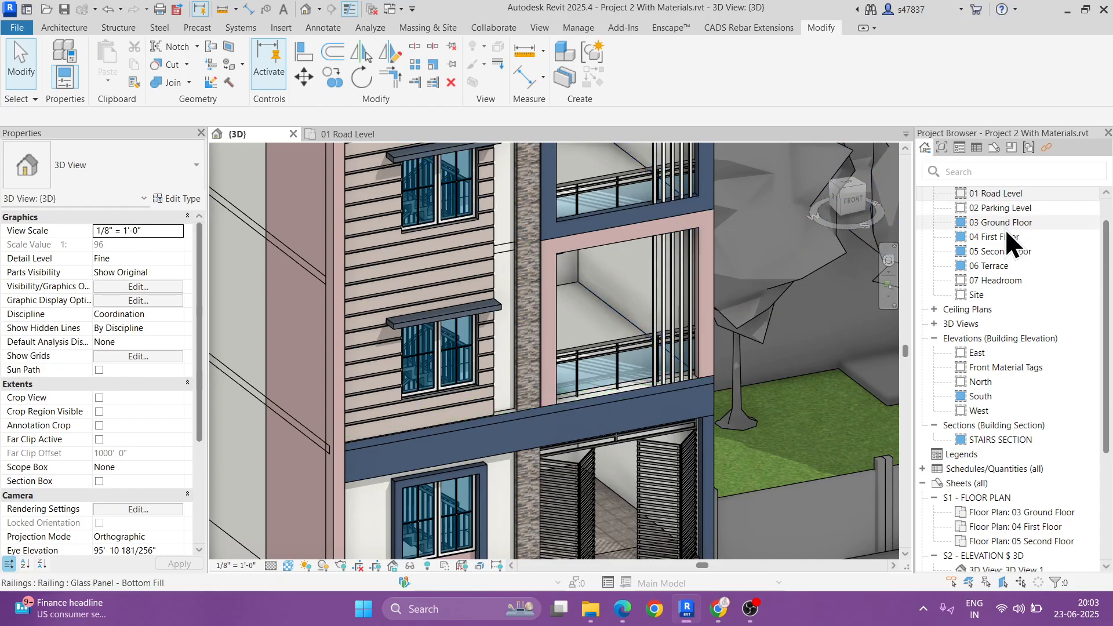
# Step: Open the 04 First Floor plan and examine the tree and neighbouring house outlines around the building
pyautogui.click(992, 237)
pyautogui.doubleClick(991, 235)
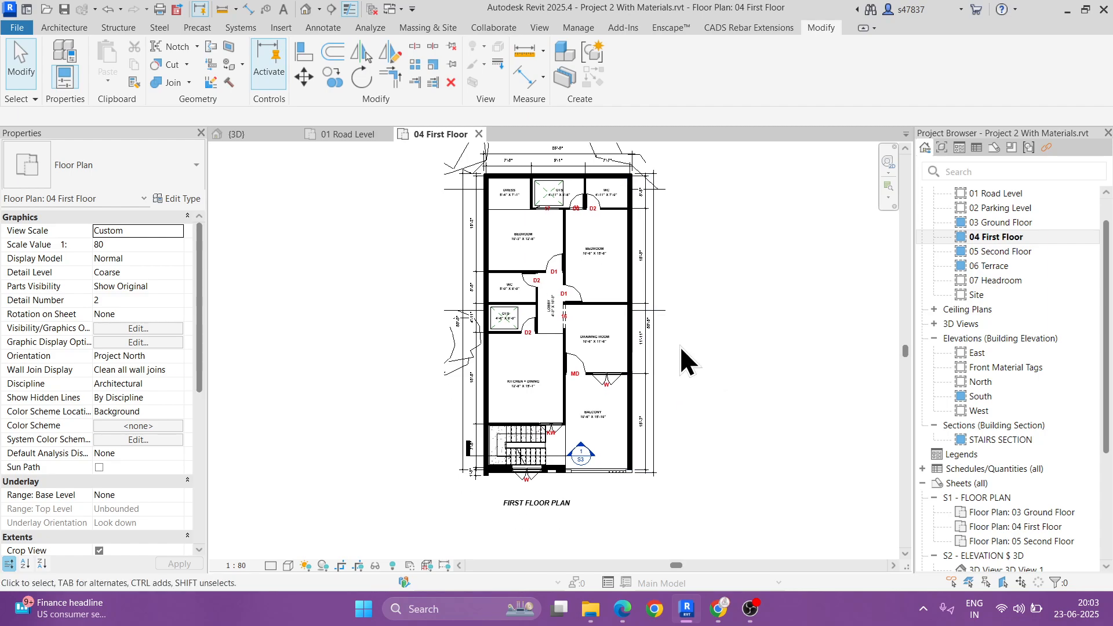
pyautogui.scroll(-2, 679, 346)
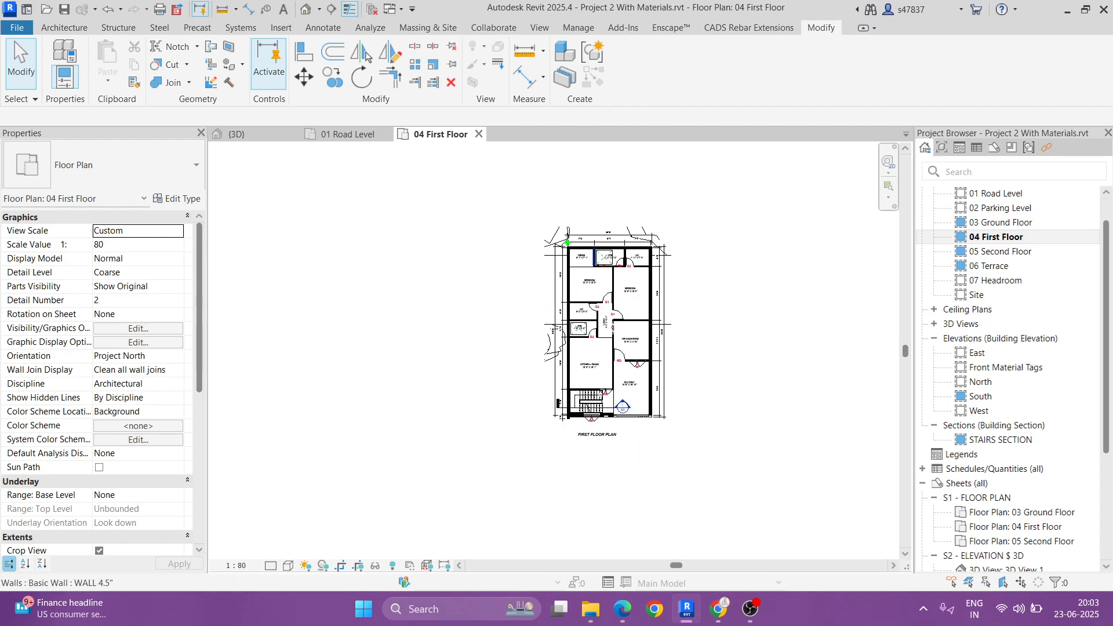
pyautogui.scroll(3, 565, 238)
pyautogui.moveTo(575, 206); pyautogui.dragTo(571, 242)
pyautogui.moveTo(545, 226); pyautogui.dragTo(524, 250)
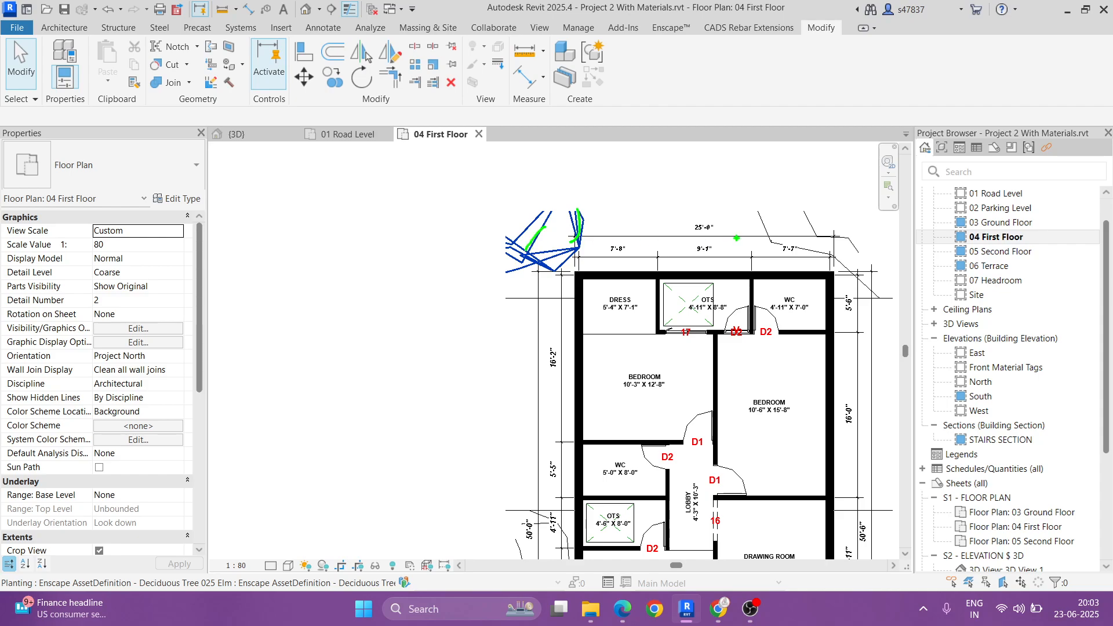
pyautogui.moveTo(739, 219); pyautogui.dragTo(832, 266)
pyautogui.moveTo(815, 220); pyautogui.dragTo(843, 264)
pyautogui.press('Escape')
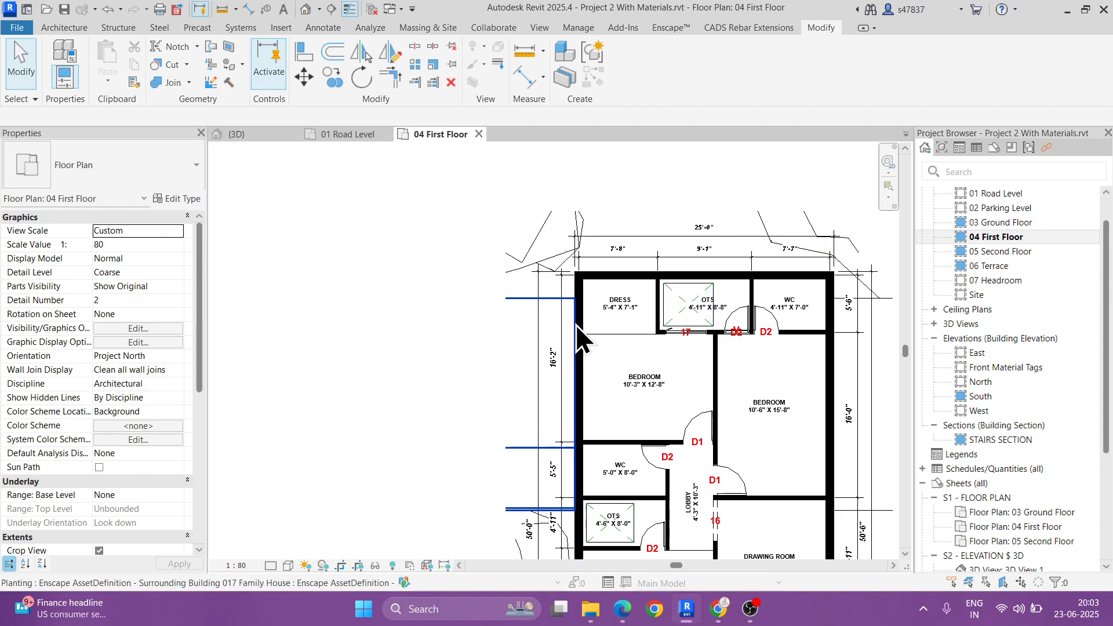
pyautogui.scroll(-2, 747, 492)
pyautogui.moveTo(748, 493)
pyautogui.mouseDown(button='middle')
pyautogui.moveTo(646, 402)
pyautogui.moveTo(602, 326)
pyautogui.mouseUp(button='middle')
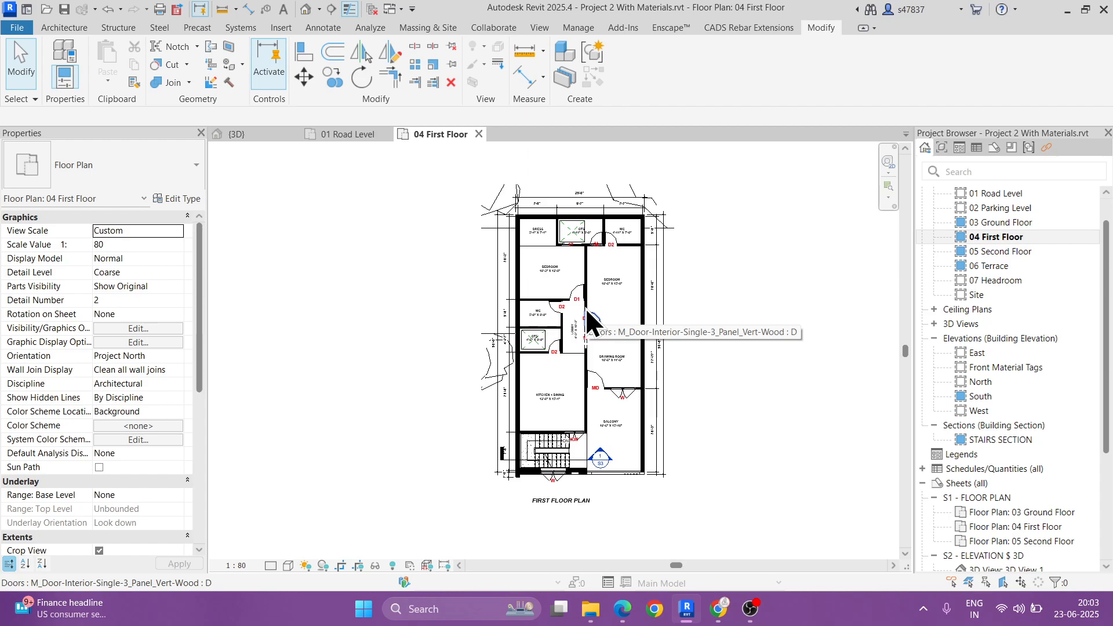
pyautogui.click(497, 376)
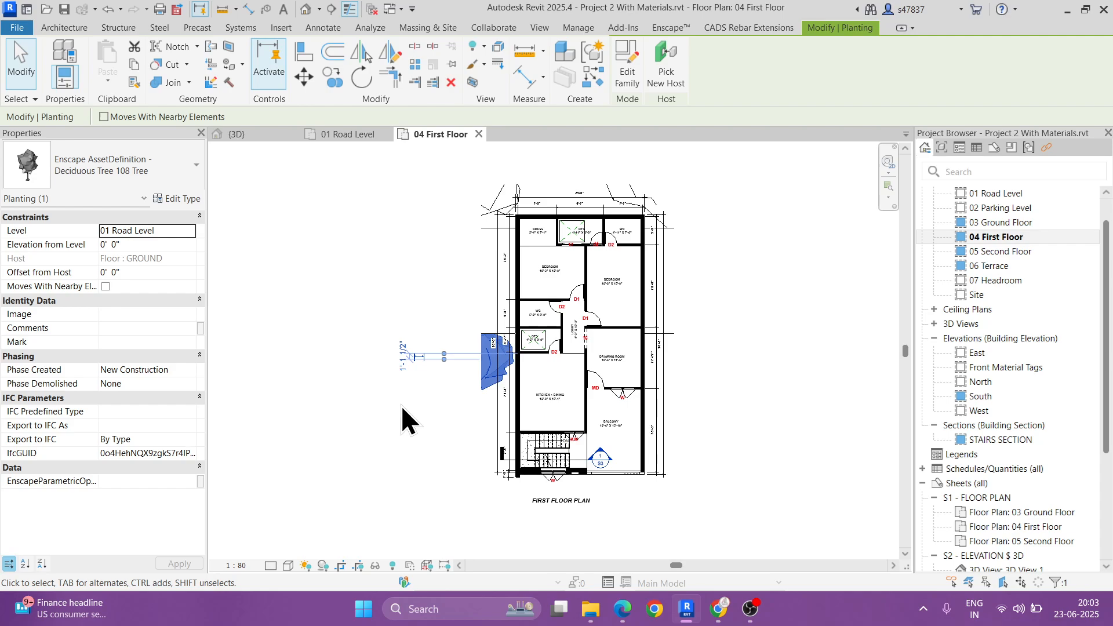
pyautogui.press('Escape')
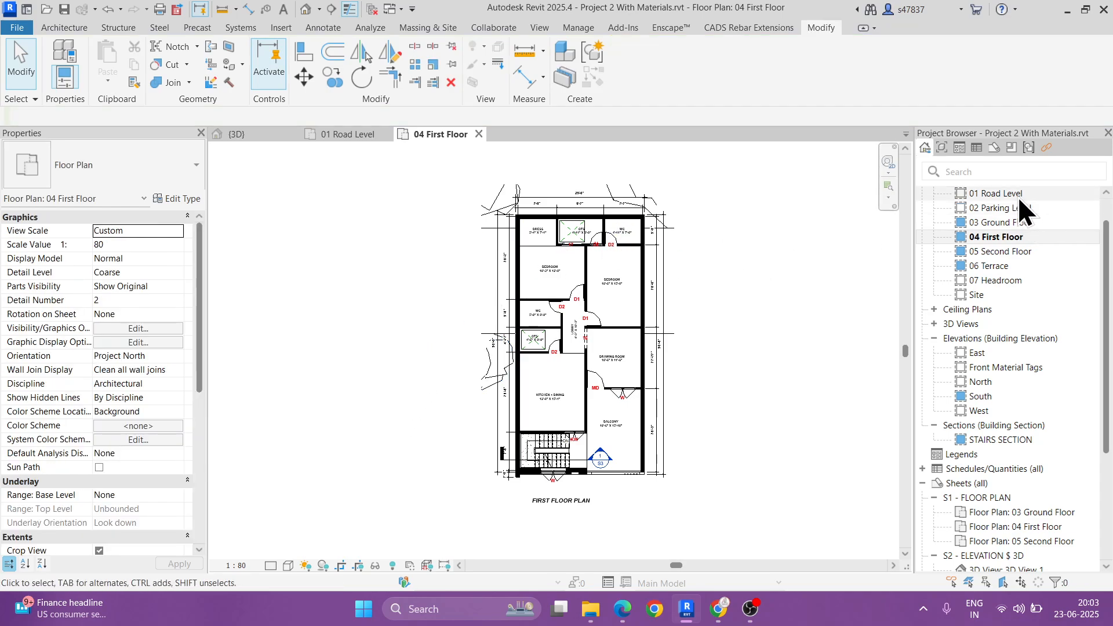
# Step: Make the crop region visible on the 04 First Floor plan and open sheet S1 - FLOOR PLAN
pyautogui.scroll(-3, 139, 479)
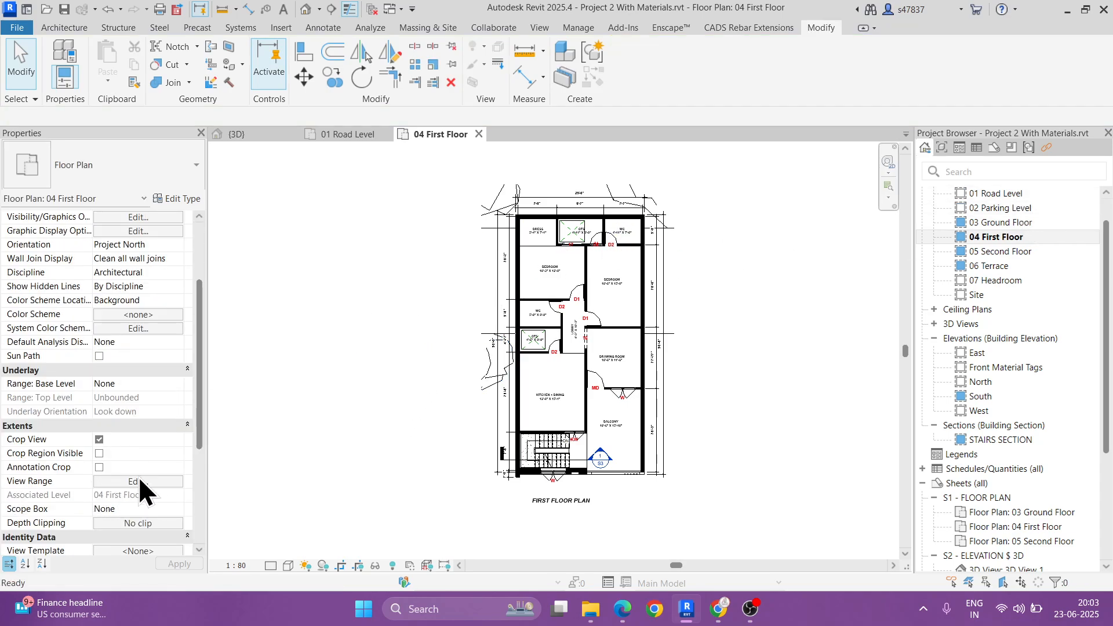
pyautogui.click(100, 453)
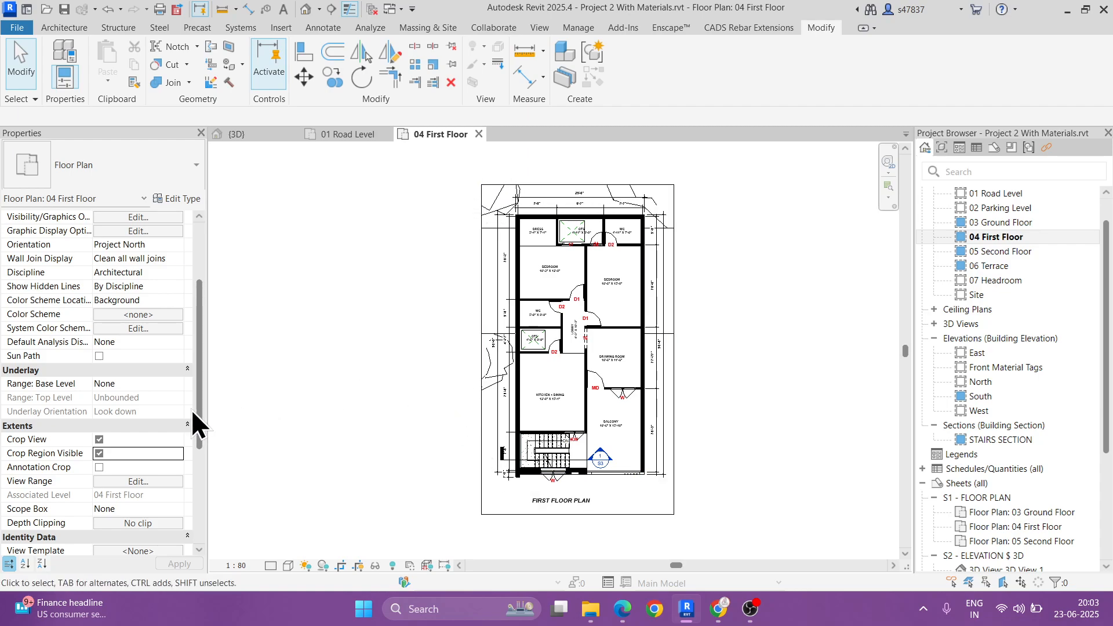
pyautogui.scroll(-4, 1069, 399)
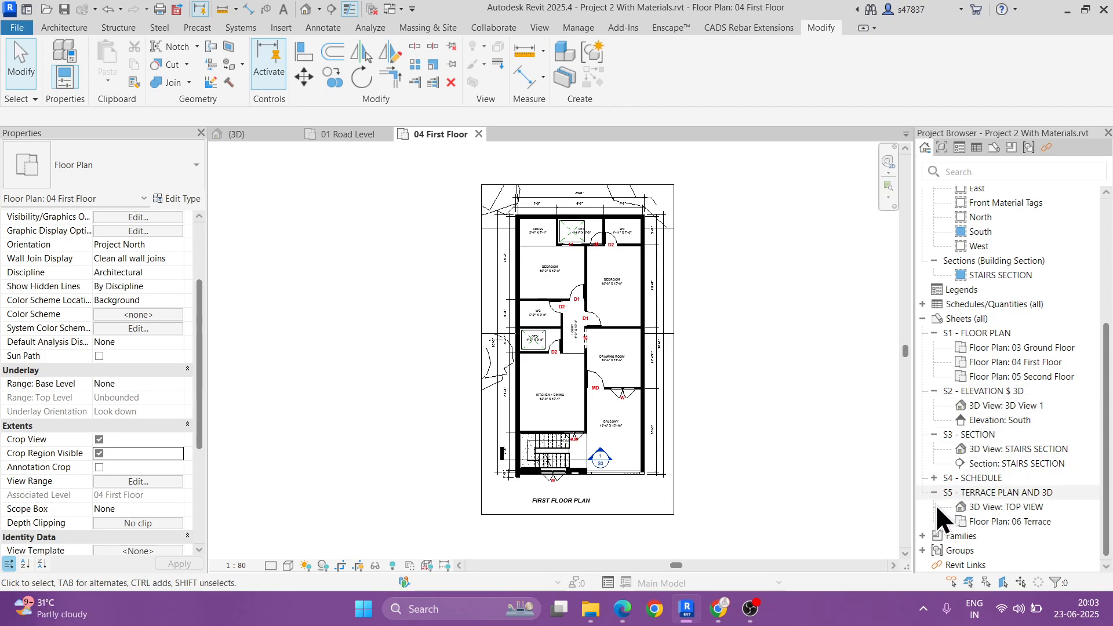
pyautogui.click(979, 333)
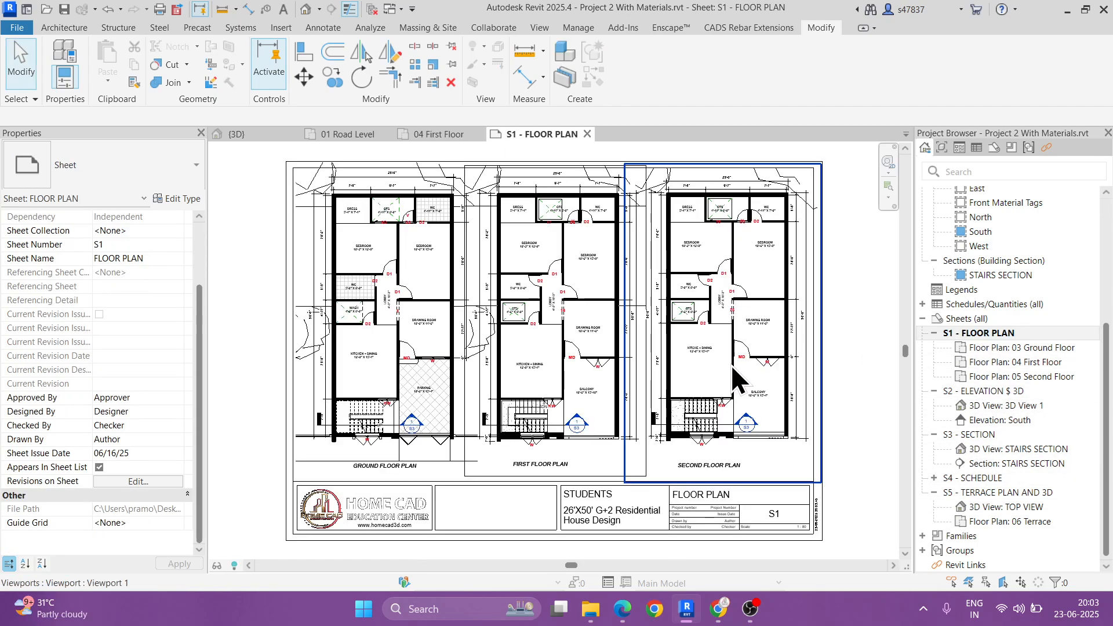
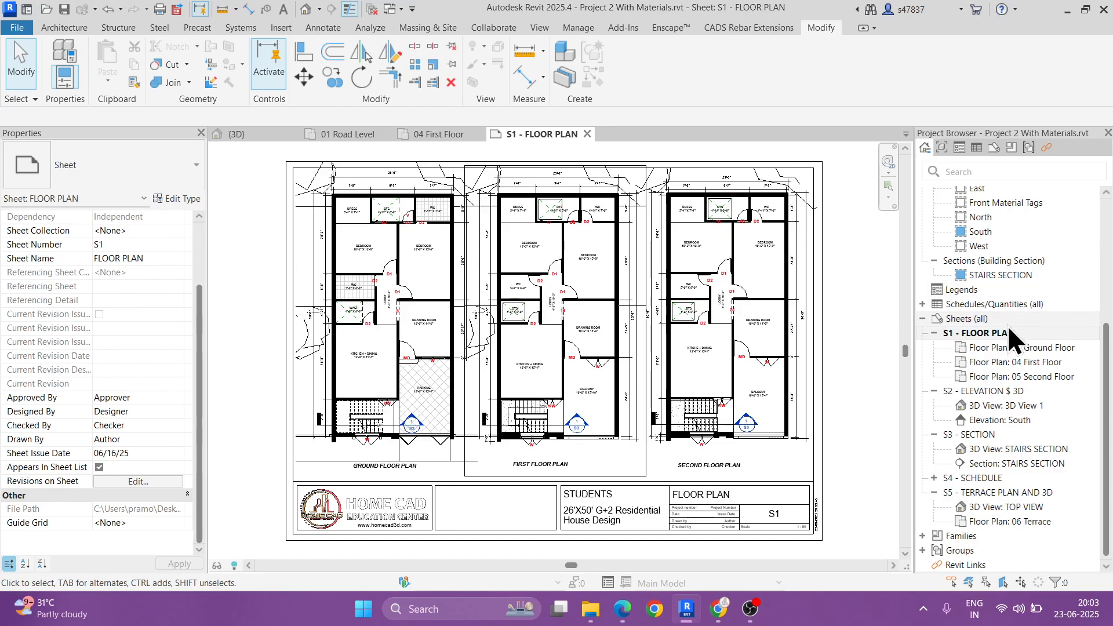
# Step: Return to the 04 First Floor plan at the front balcony and open the Enscape asset library
pyautogui.scroll(4, 1019, 313)
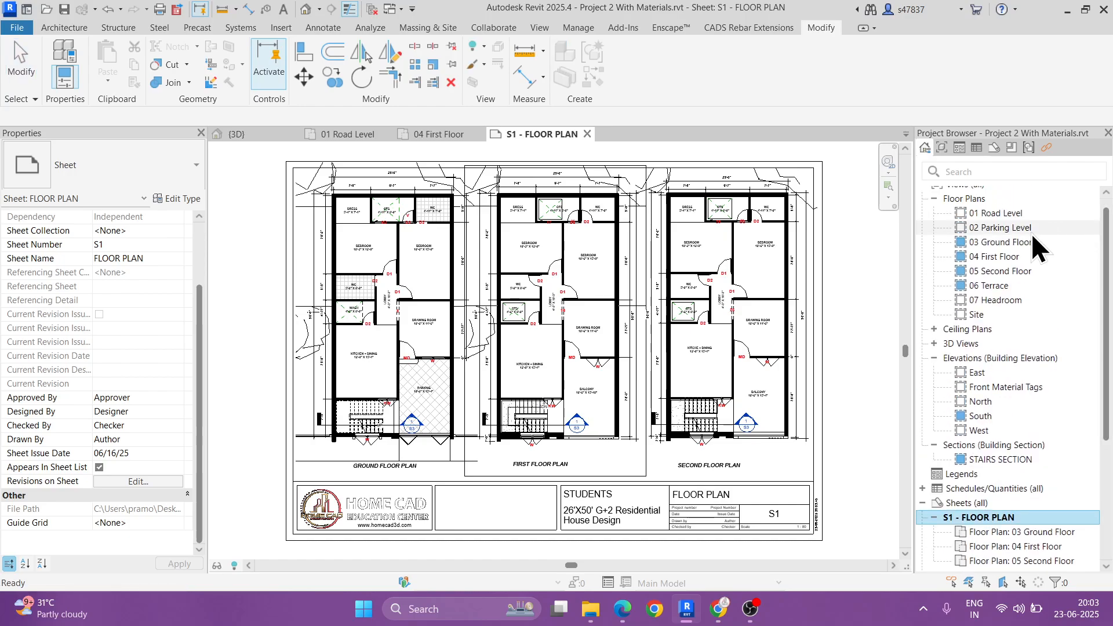
pyautogui.doubleClick(1010, 256)
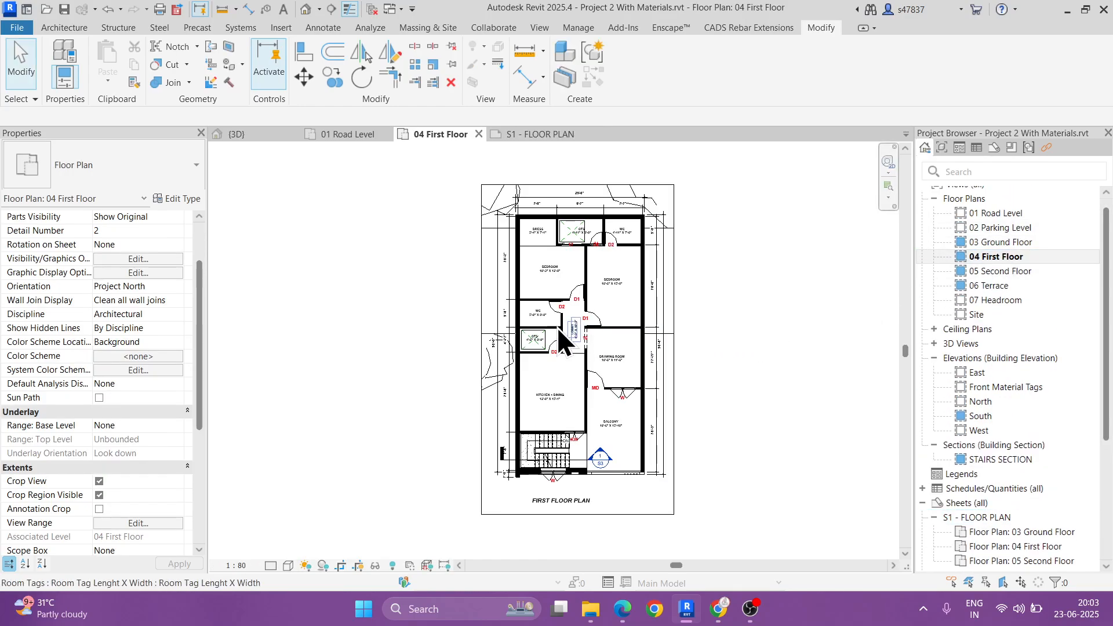
pyautogui.scroll(6, 616, 458)
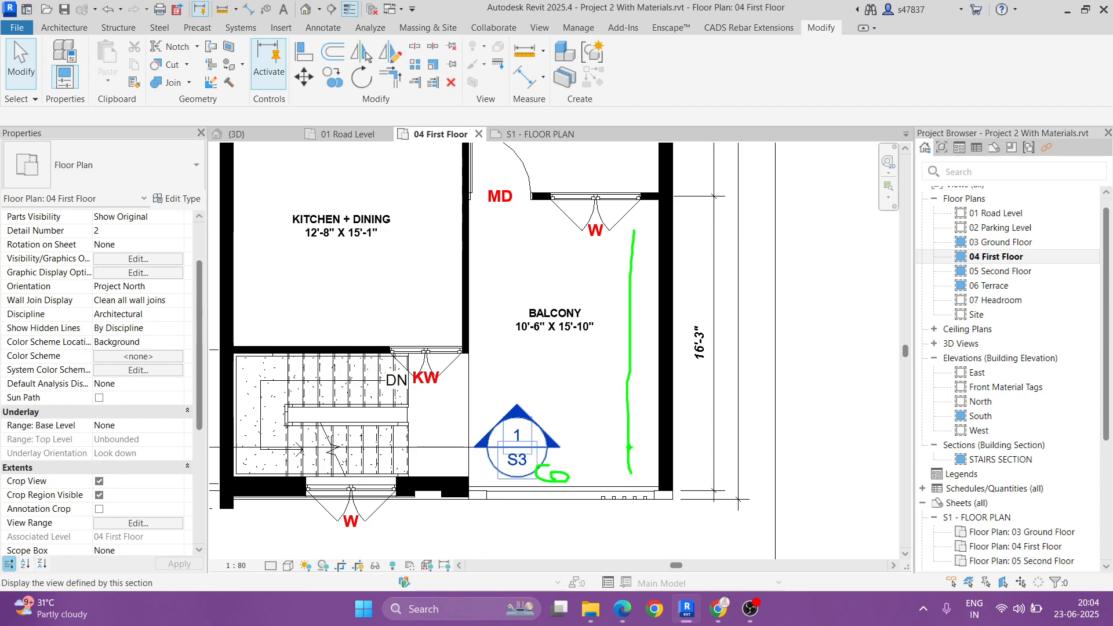
pyautogui.click(670, 28)
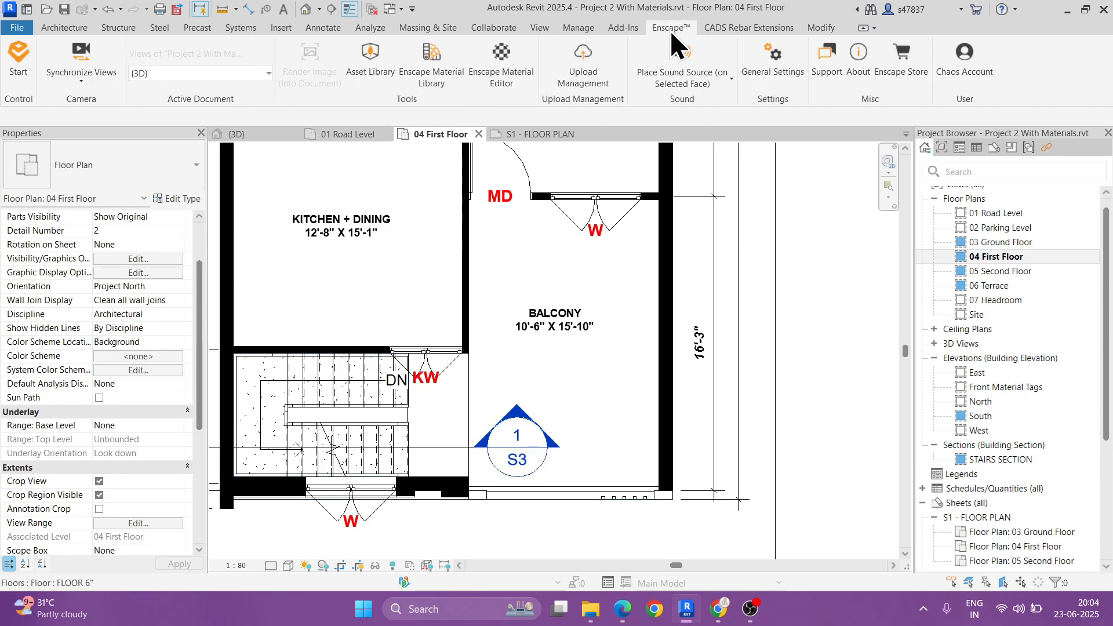
pyautogui.click(374, 67)
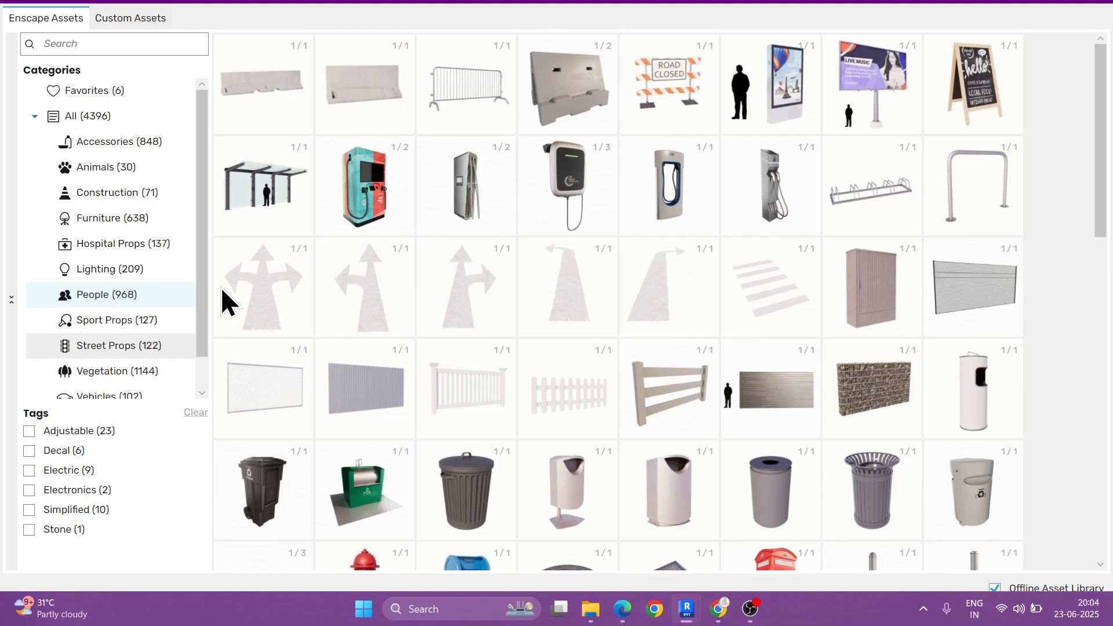
# Step: Filter the Enscape assets to the People category with the Standing tag
pyautogui.click(185, 294)
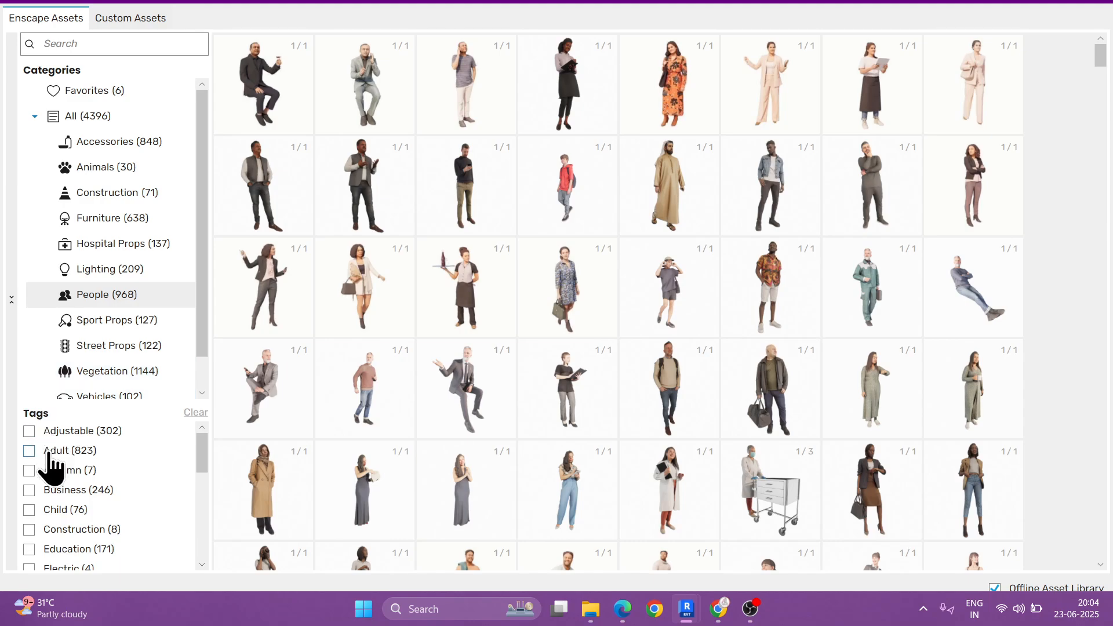
pyautogui.scroll(-4, 87, 509)
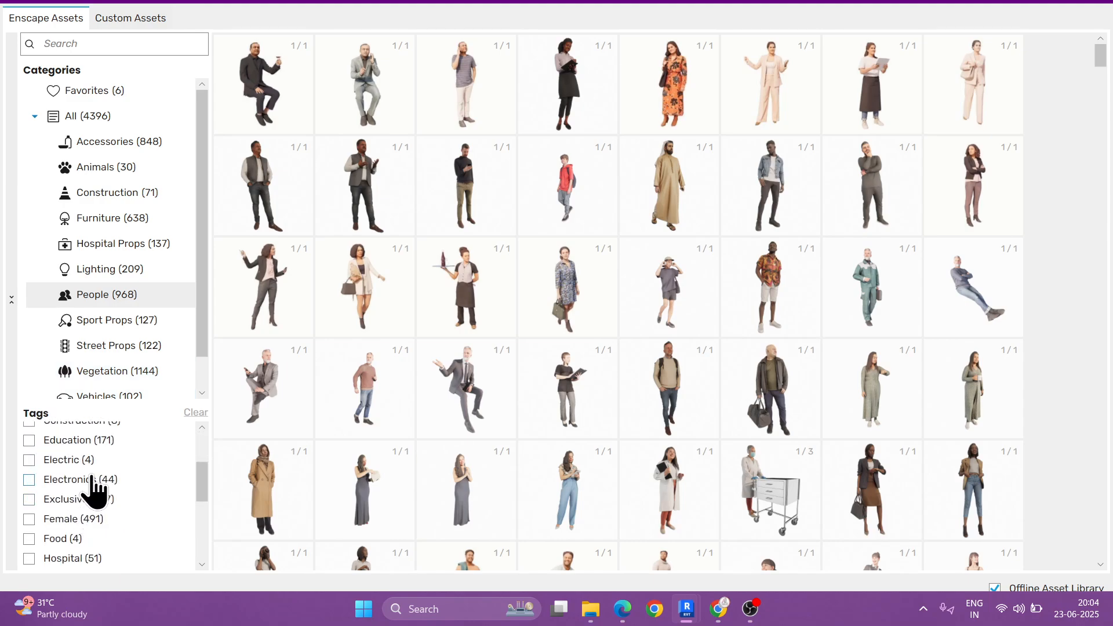
pyautogui.scroll(-3, 98, 527)
pyautogui.scroll(-1, 110, 530)
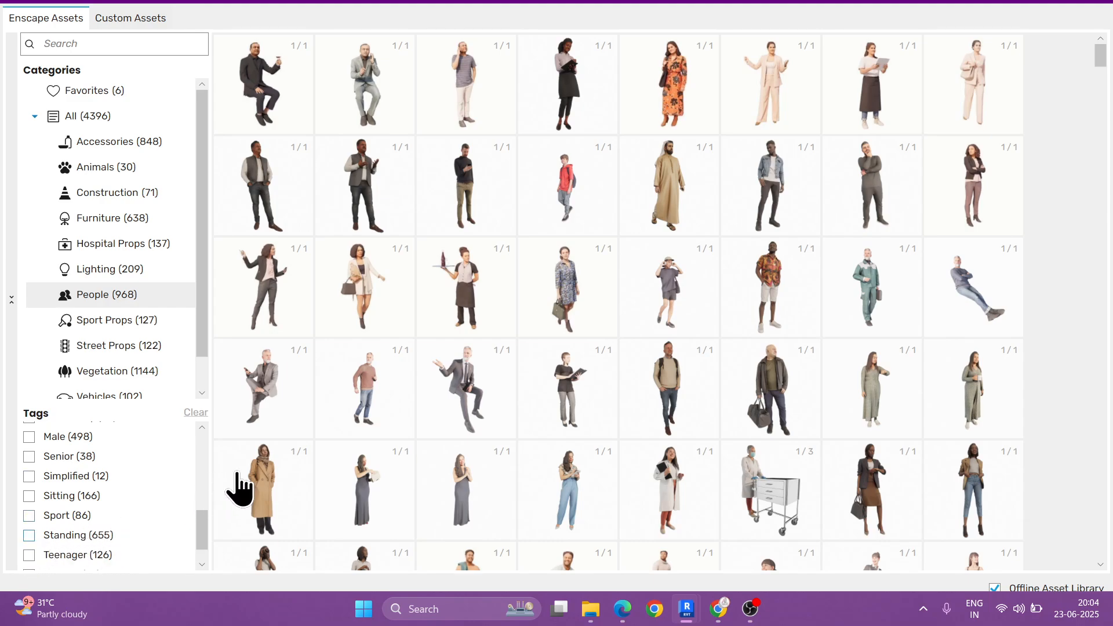
pyautogui.click(29, 534)
pyautogui.scroll(3, 134, 518)
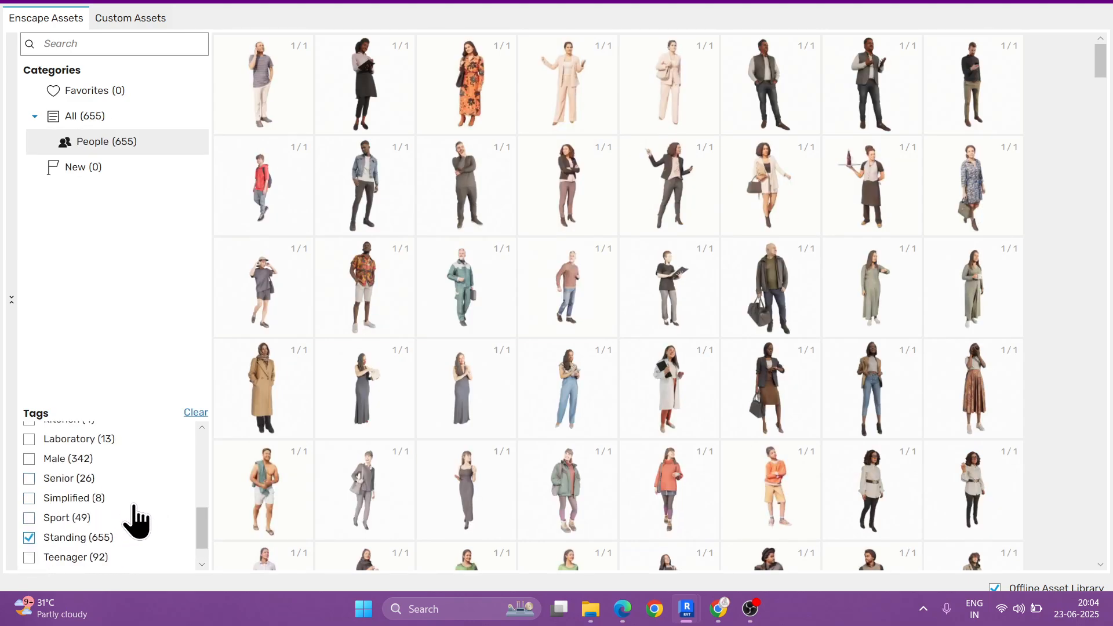
pyautogui.scroll(2, 136, 521)
pyautogui.scroll(4, 136, 522)
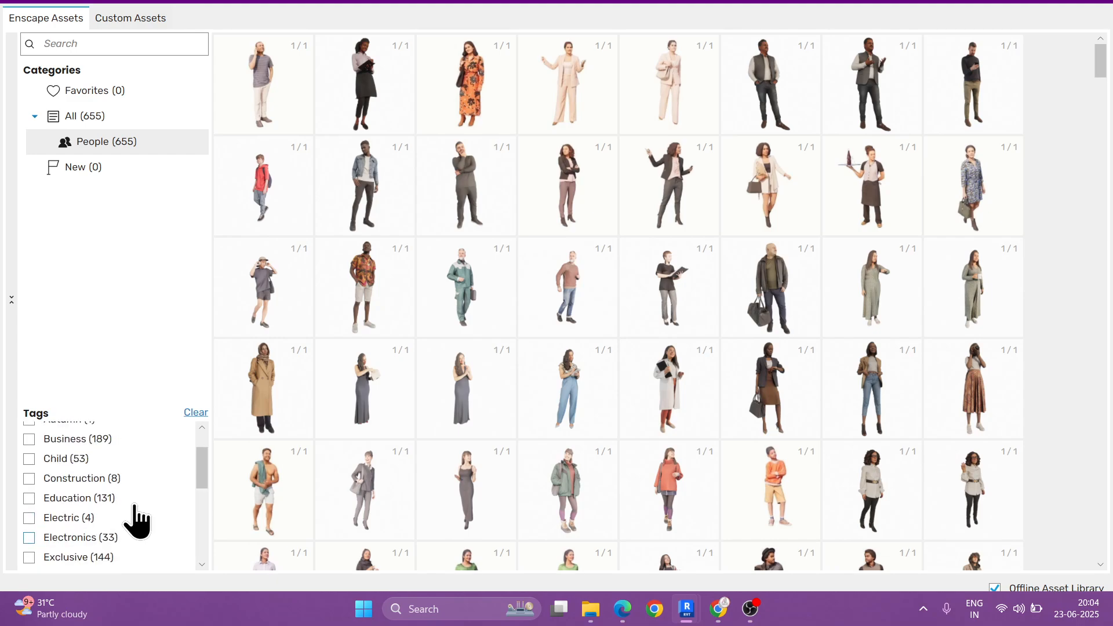
pyautogui.scroll(3, 137, 522)
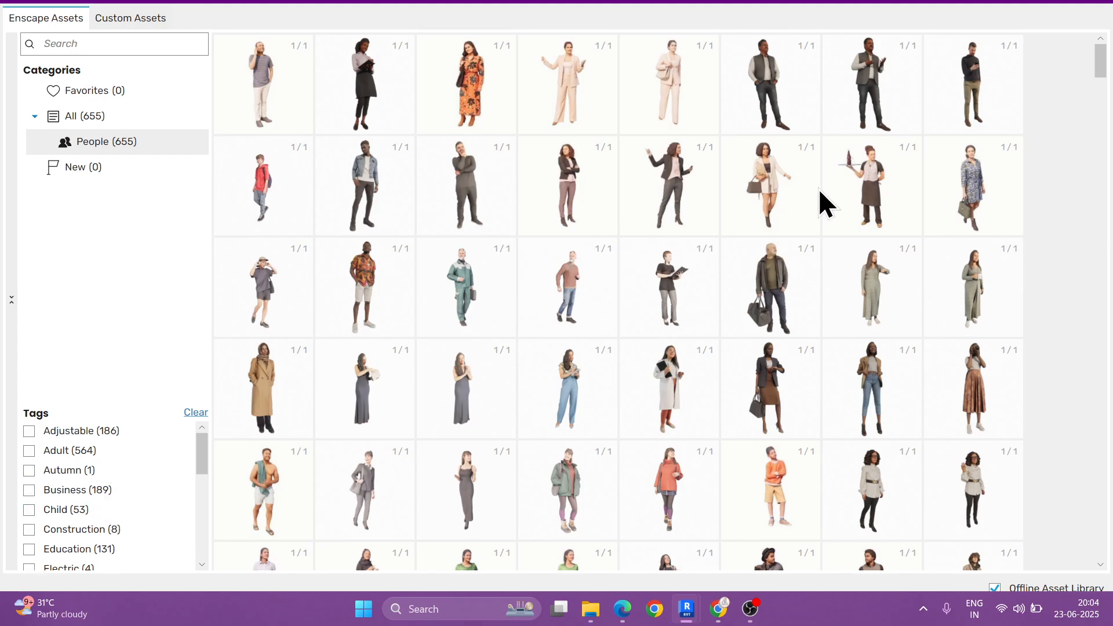
# Step: Choose the Antonio 001: Standing person asset and place it on the first-floor balcony near the front railing
pyautogui.scroll(-3, 818, 189)
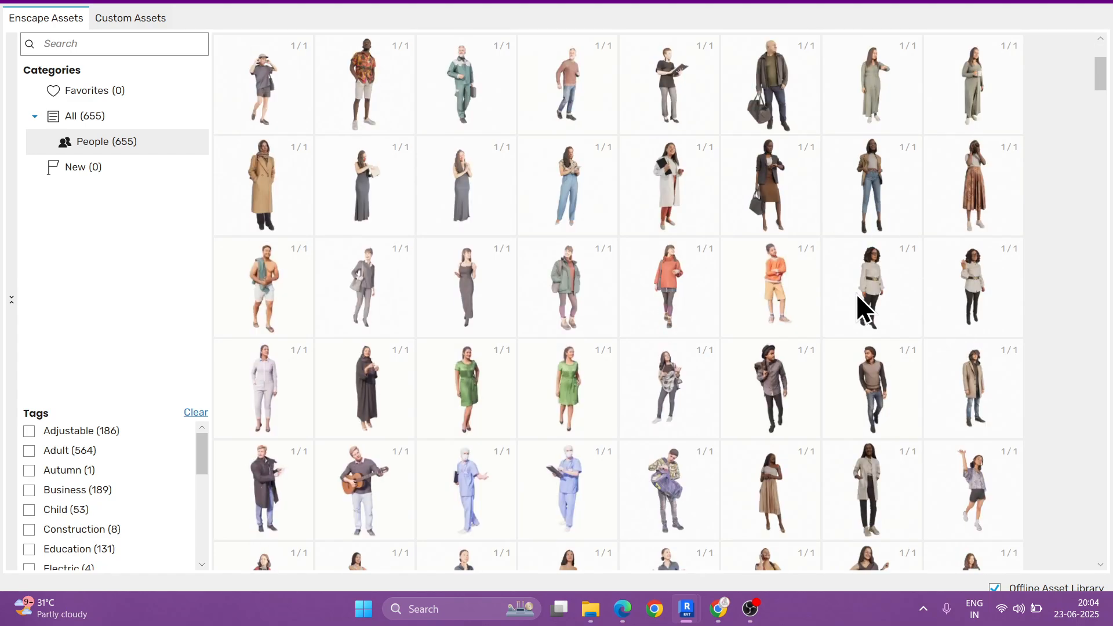
pyautogui.scroll(-2, 655, 347)
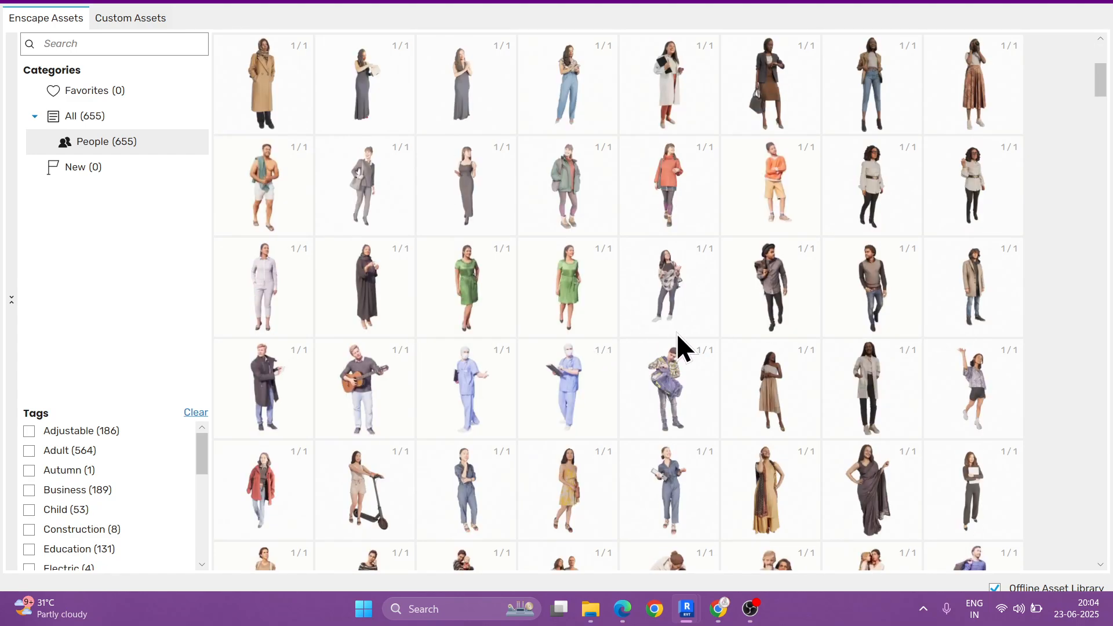
pyautogui.scroll(-2, 676, 332)
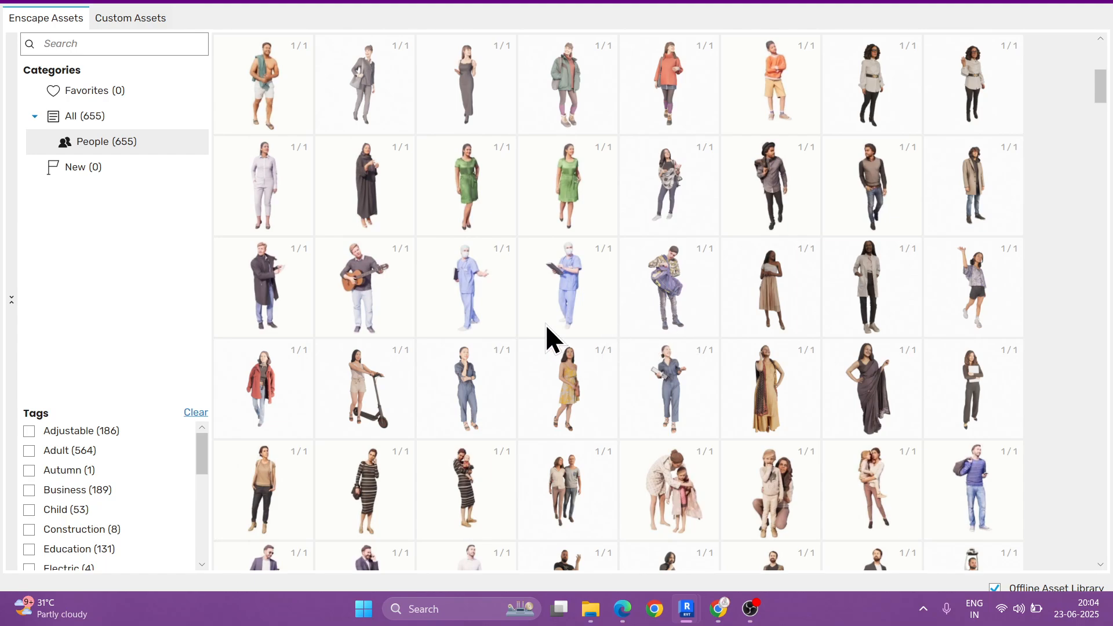
pyautogui.scroll(-2, 547, 327)
pyautogui.scroll(-2, 547, 328)
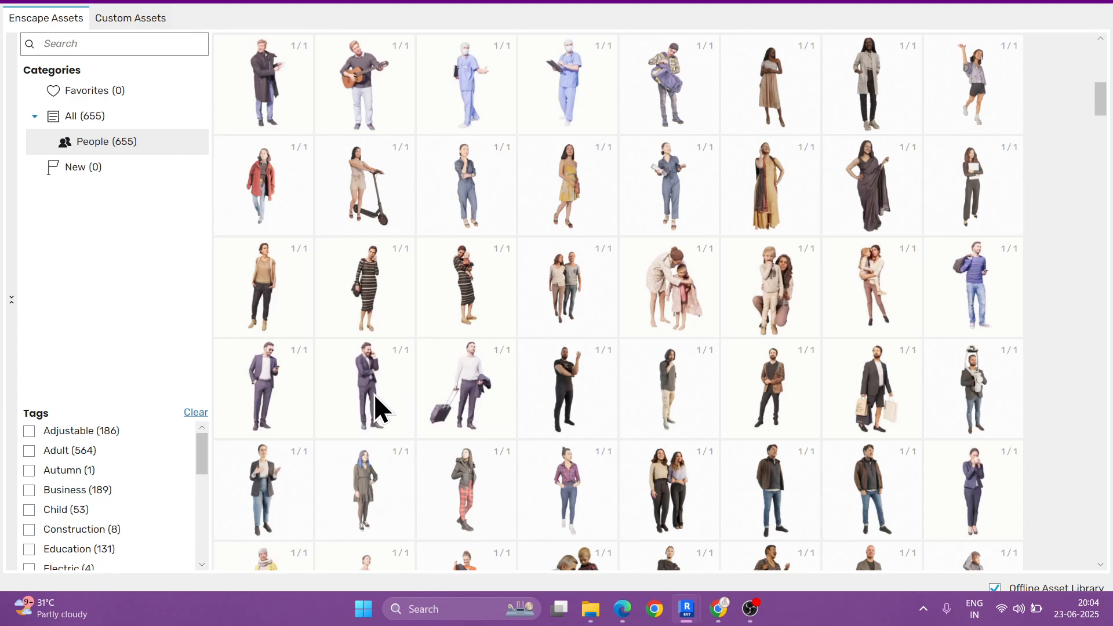
pyautogui.moveTo(667, 386)
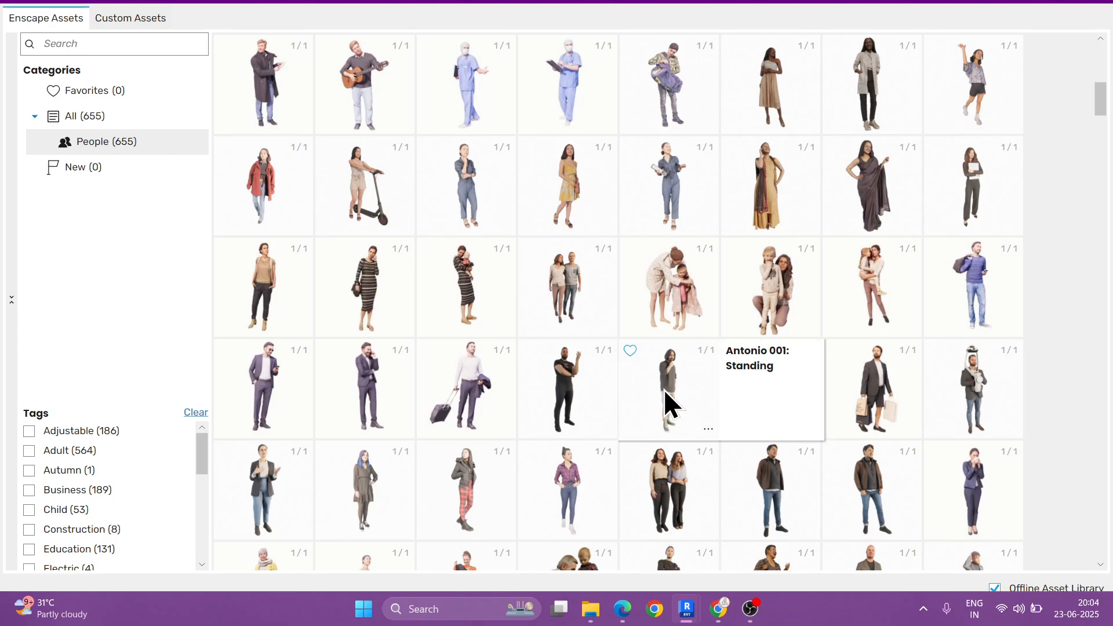
pyautogui.click(665, 389)
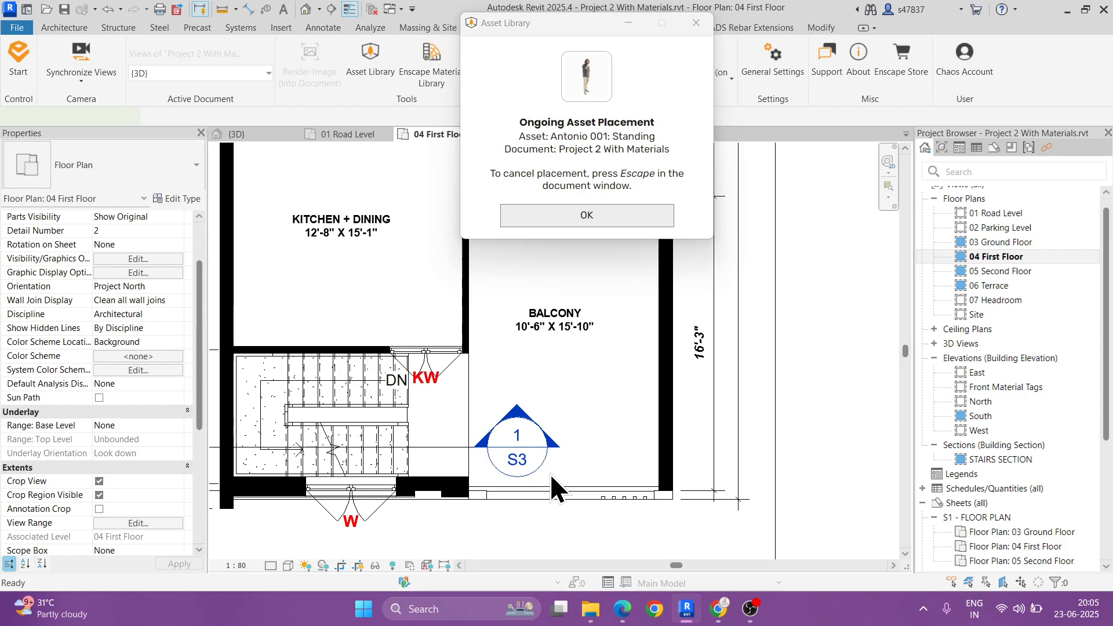
pyautogui.scroll(5, 551, 474)
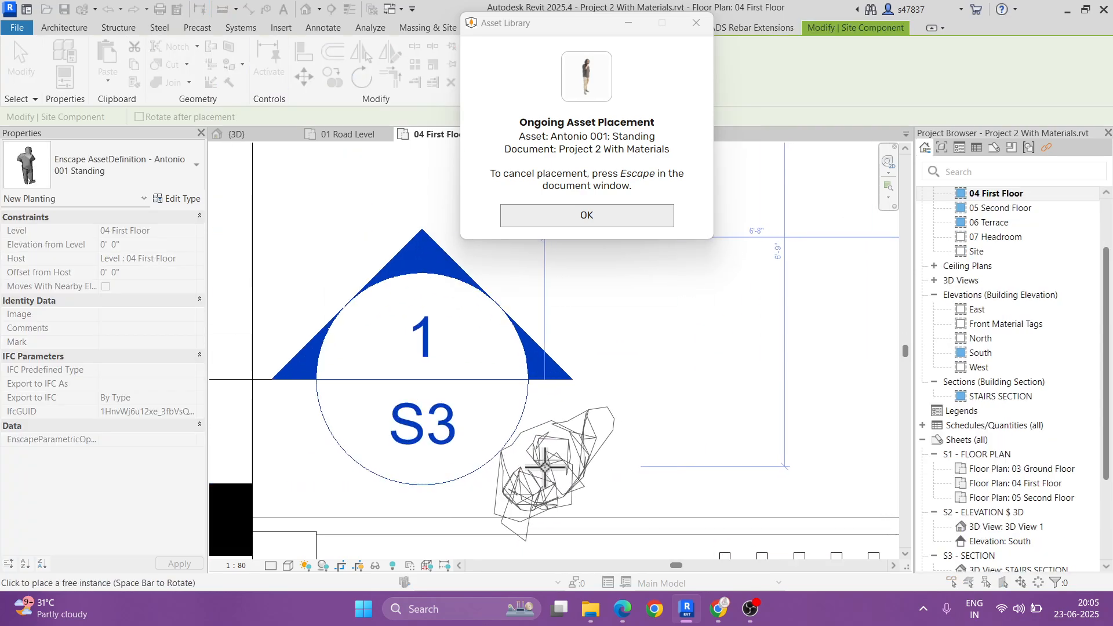
pyautogui.scroll(-3, 551, 473)
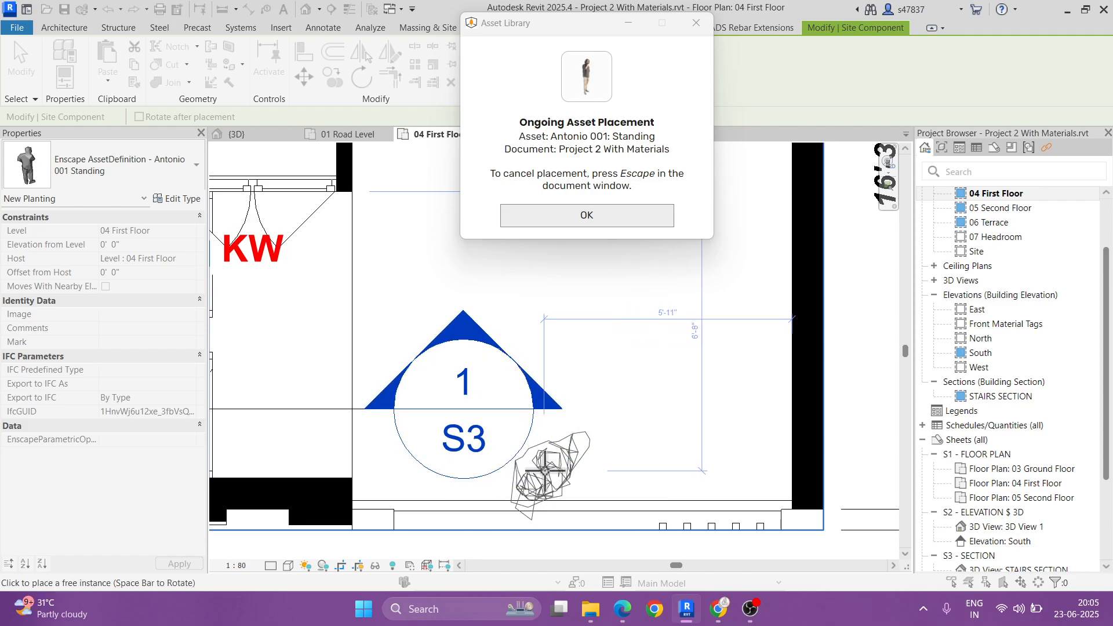
pyautogui.click(643, 473)
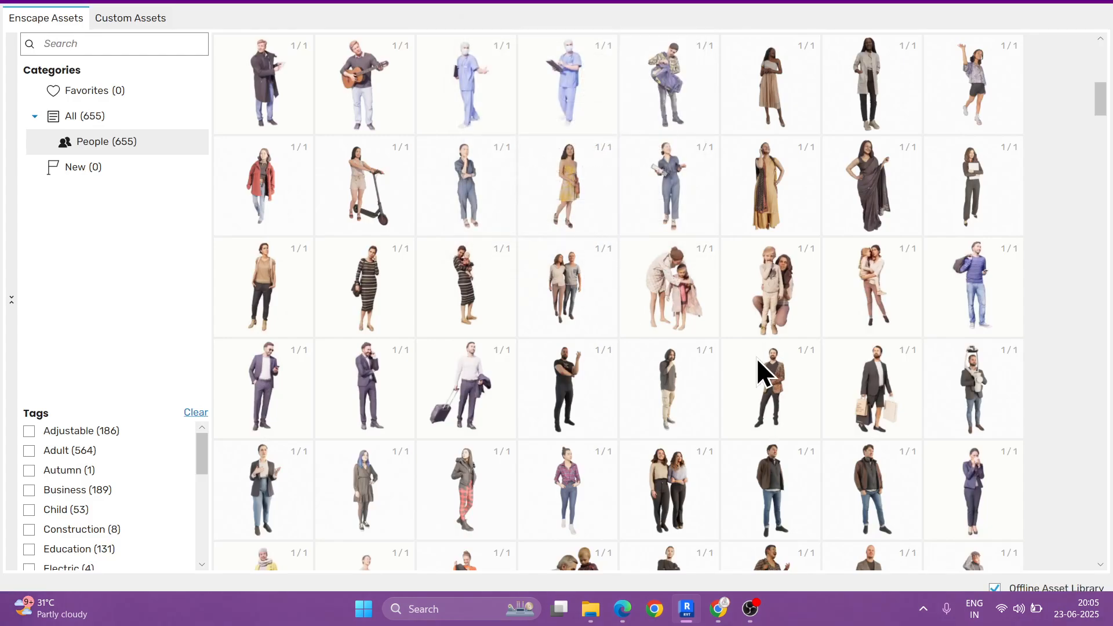
# Step: Look through the standing people in the Enscape asset library for a second balcony figure
pyautogui.scroll(-1, 760, 366)
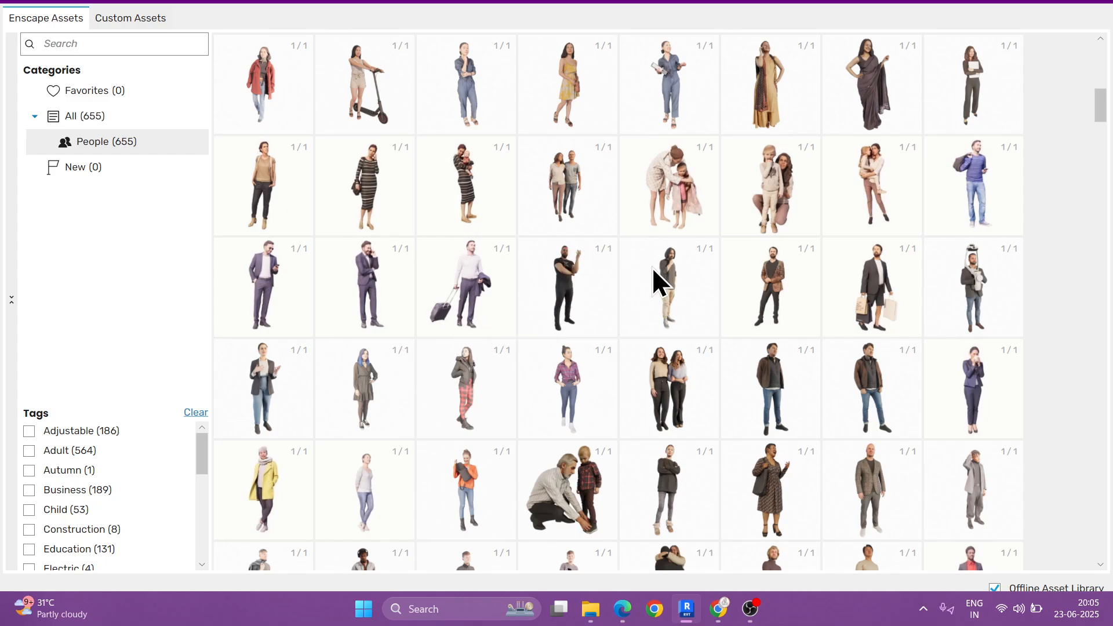
pyautogui.scroll(-3, 661, 278)
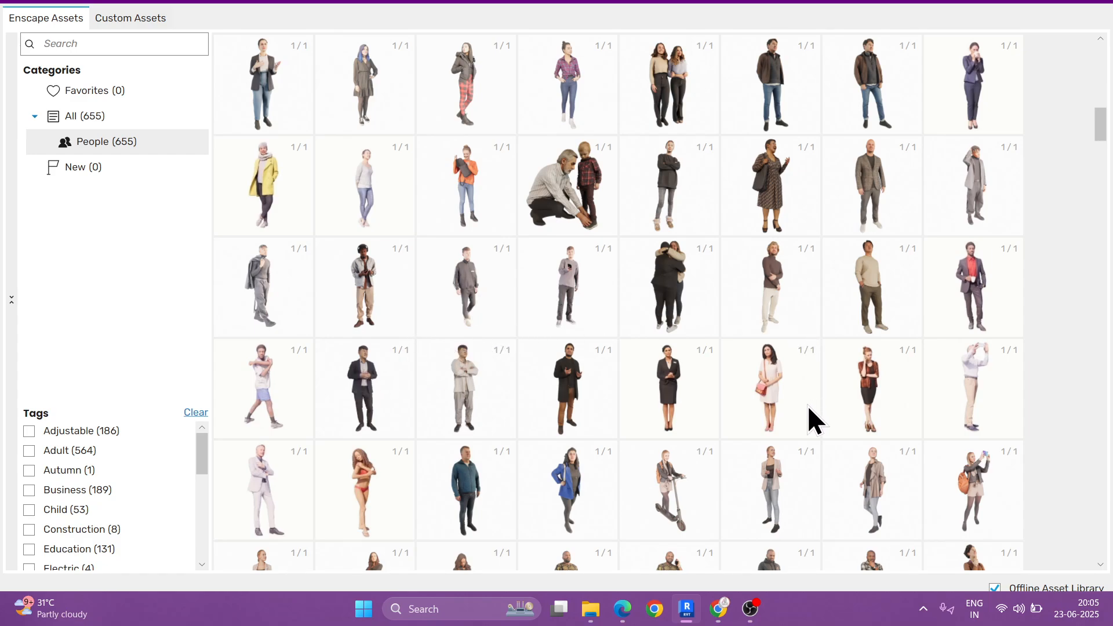
pyautogui.scroll(-3, 547, 423)
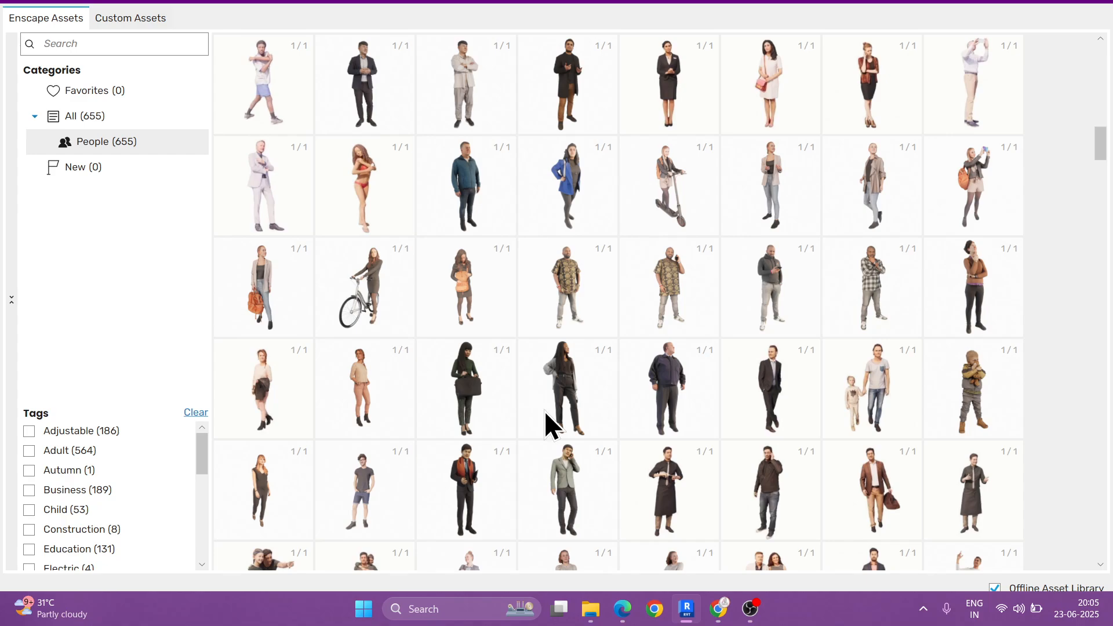
pyautogui.scroll(-1, 548, 423)
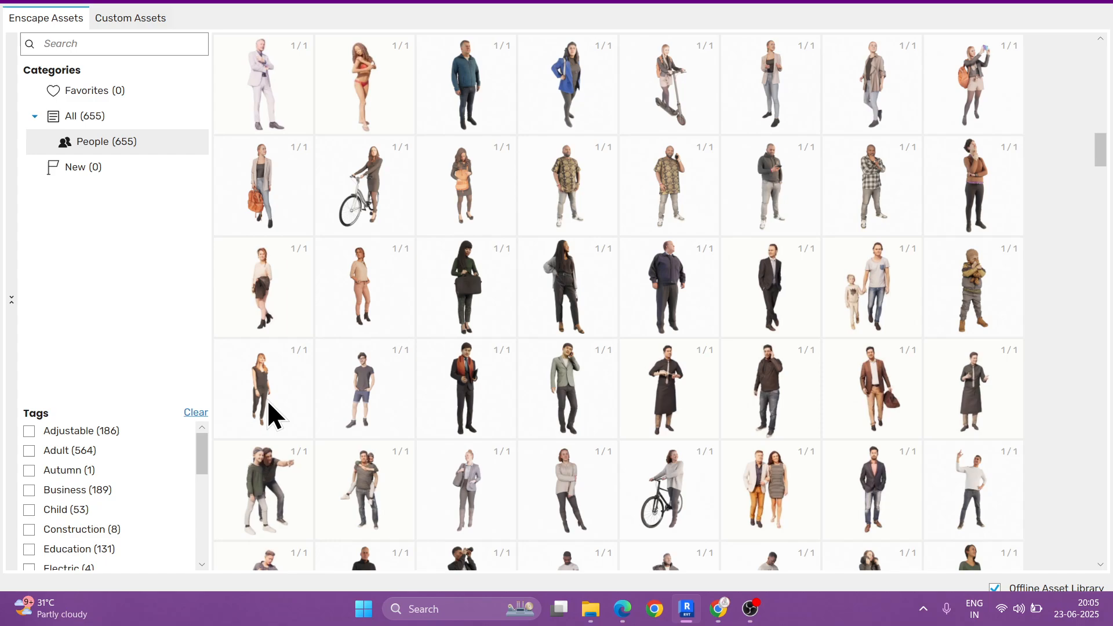
pyautogui.scroll(-2, 667, 344)
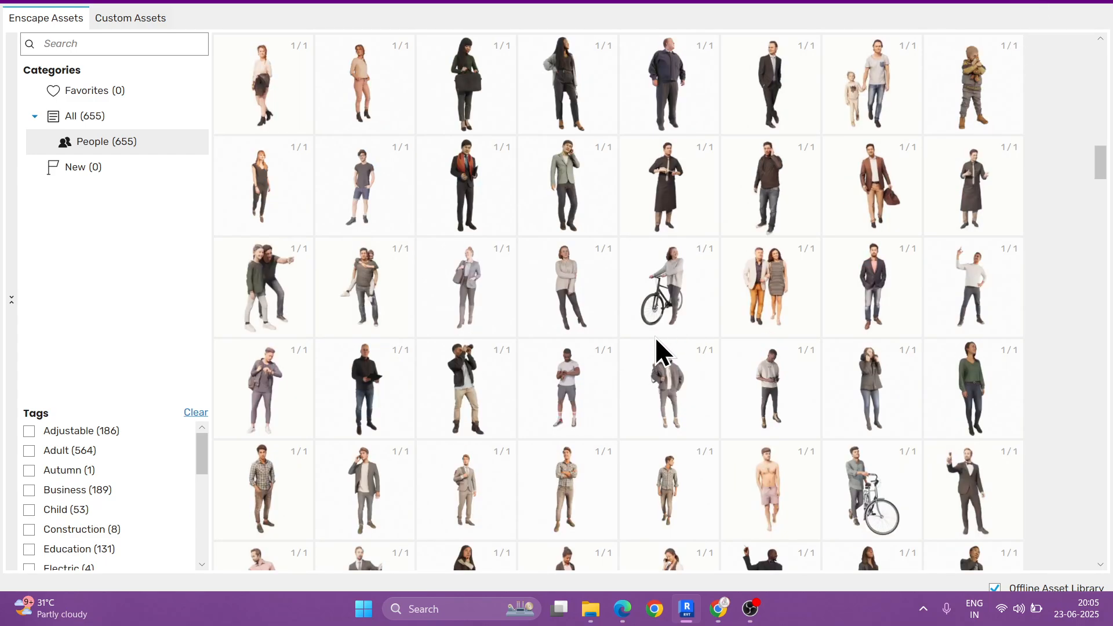
pyautogui.scroll(-1, 639, 342)
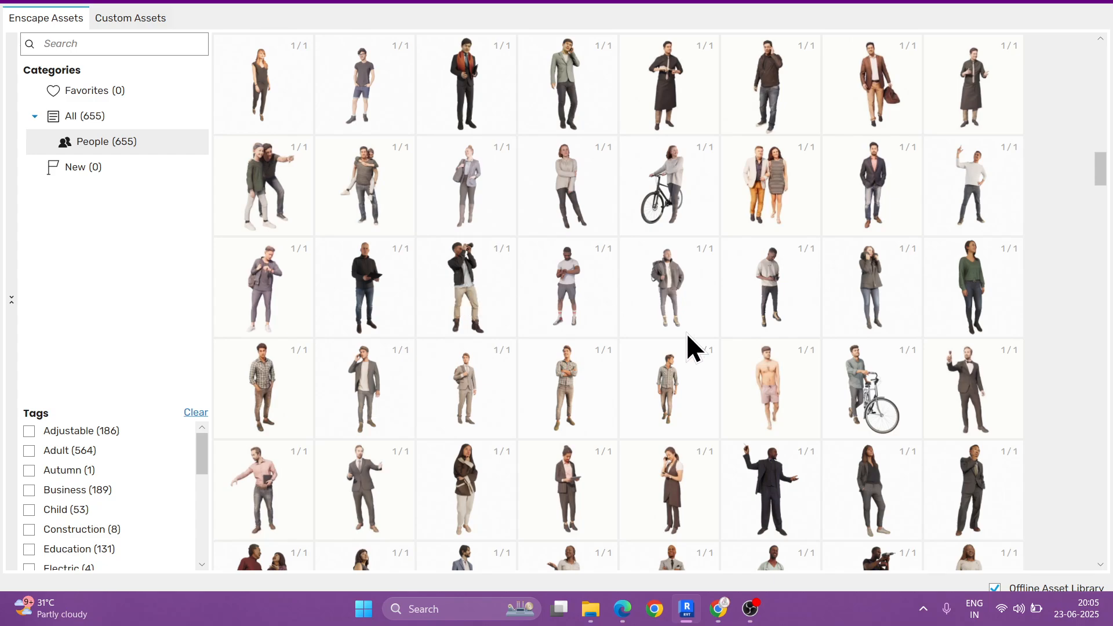
pyautogui.scroll(-1, 812, 365)
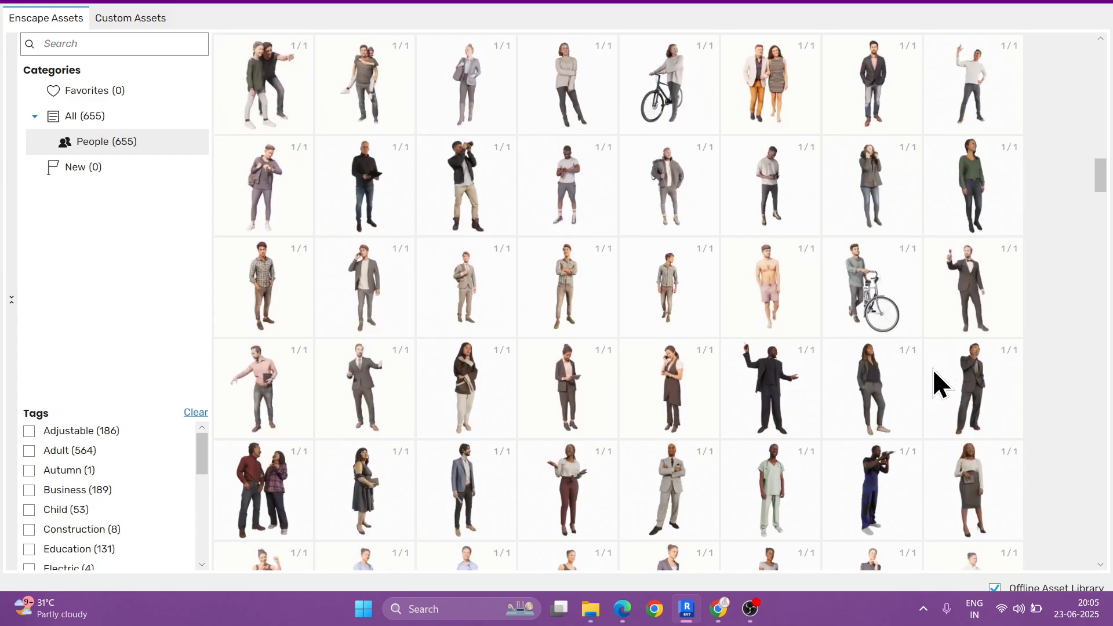
pyautogui.scroll(-2, 916, 390)
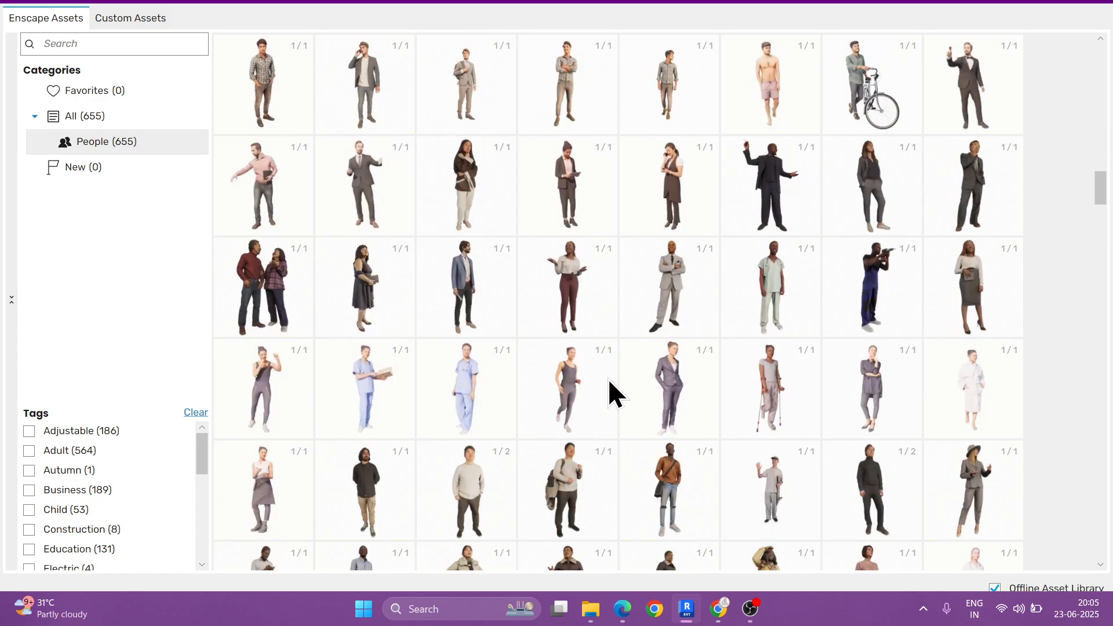
pyautogui.scroll(-1, 608, 381)
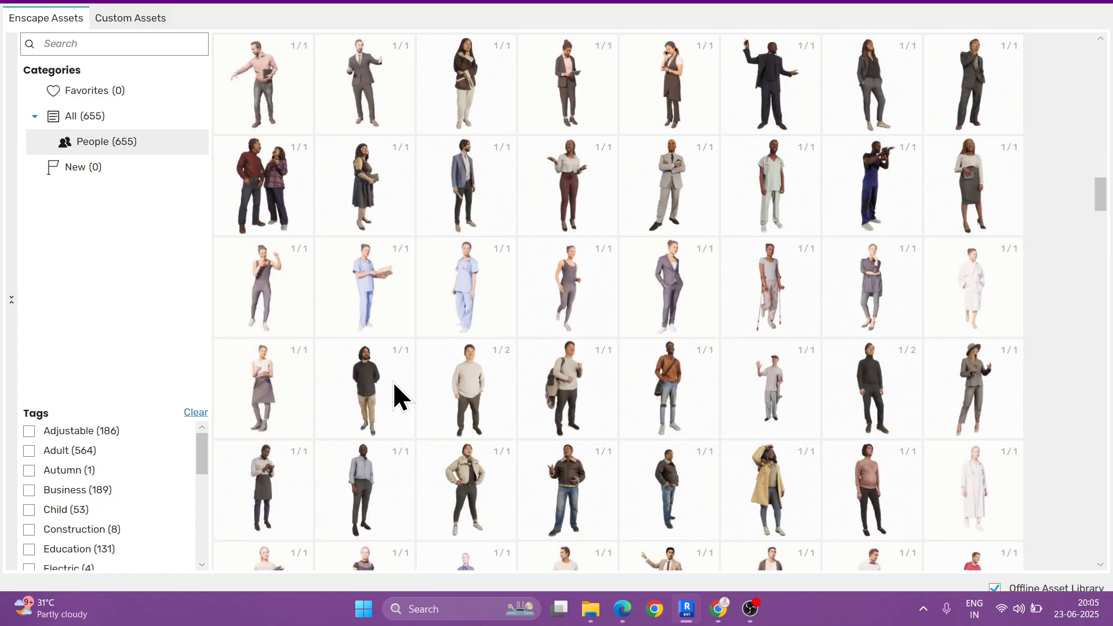
pyautogui.scroll(-1, 431, 398)
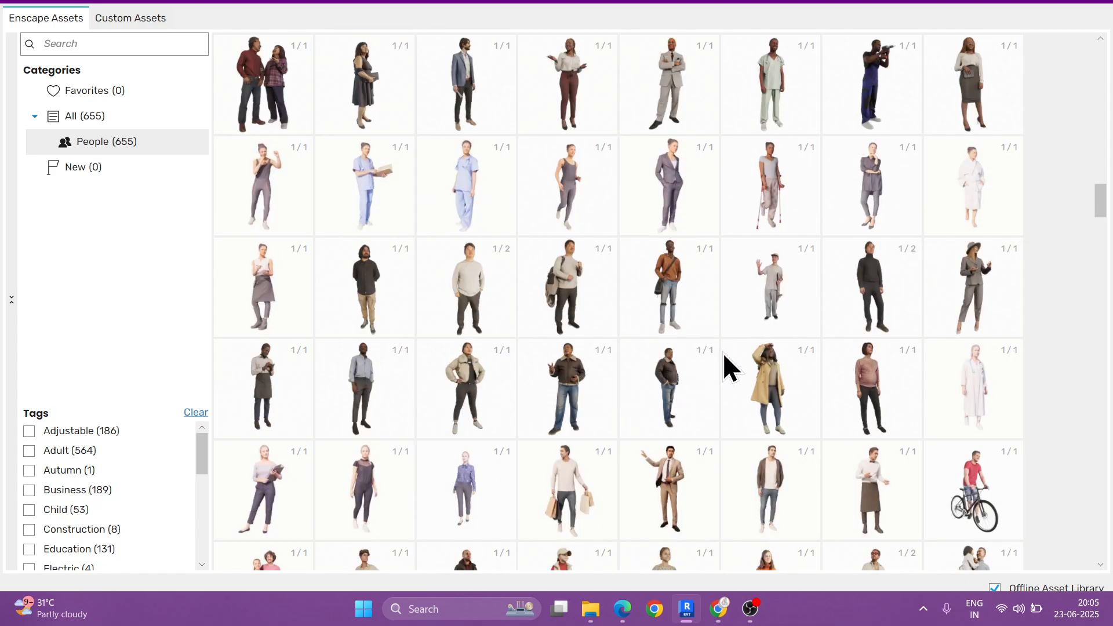
pyautogui.scroll(-2, 763, 346)
pyautogui.scroll(-1, 763, 345)
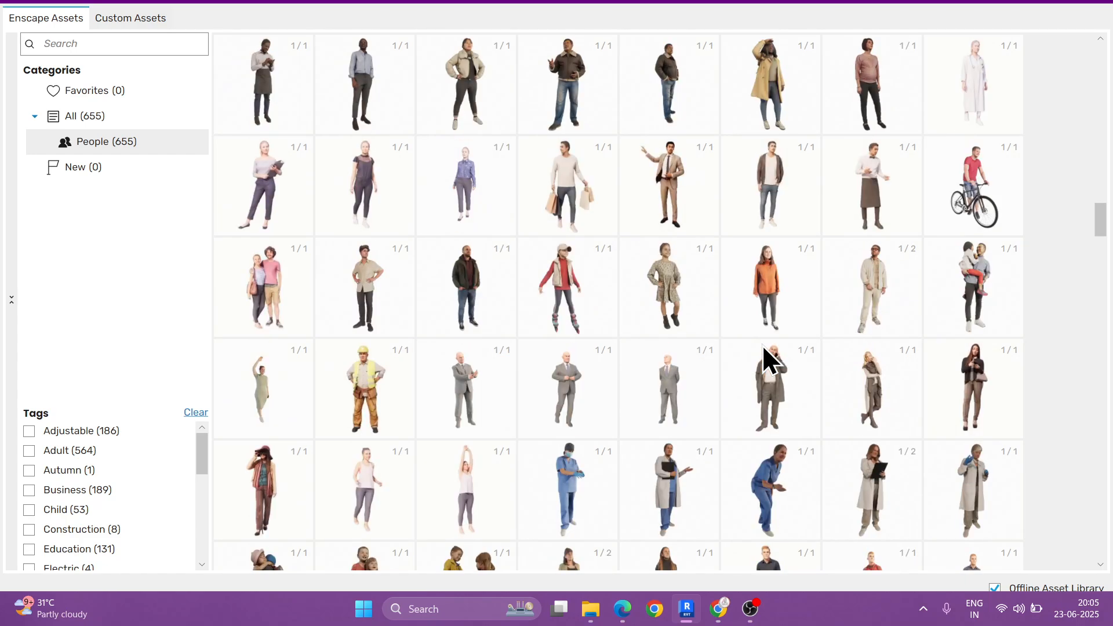
pyautogui.scroll(-1, 762, 345)
pyautogui.scroll(-1, 763, 345)
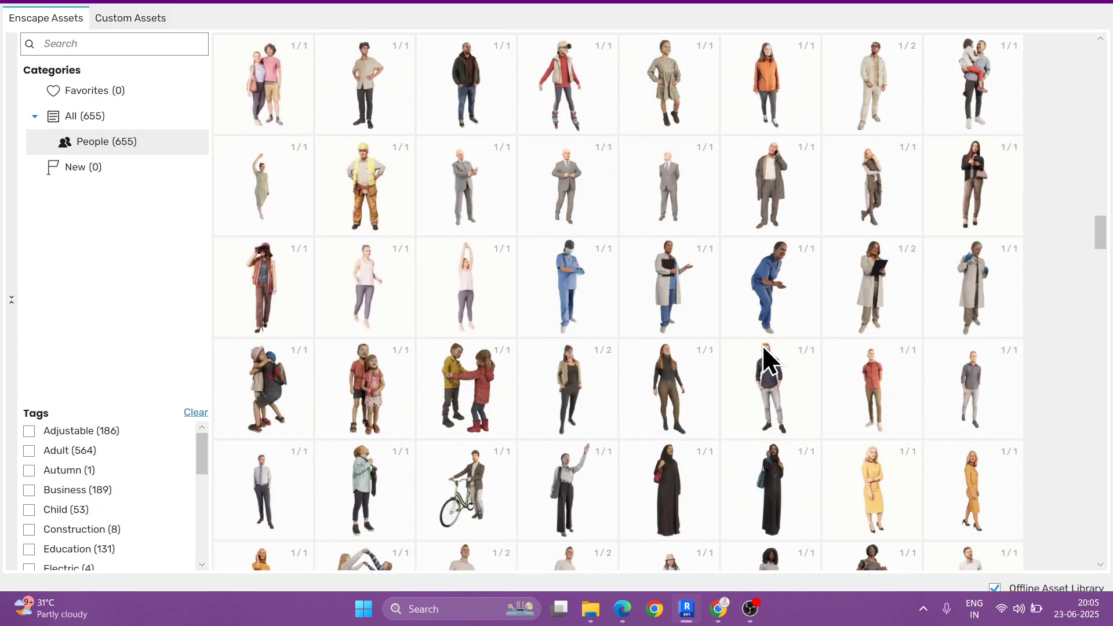
pyautogui.scroll(-1, 763, 346)
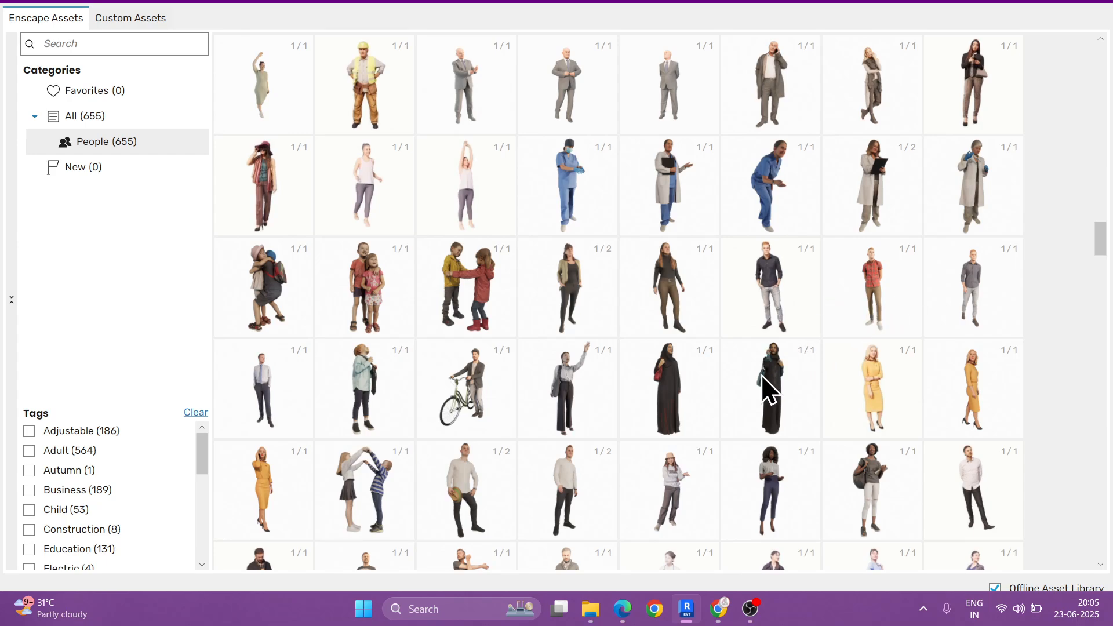
pyautogui.scroll(-2, 762, 375)
pyautogui.scroll(-2, 761, 374)
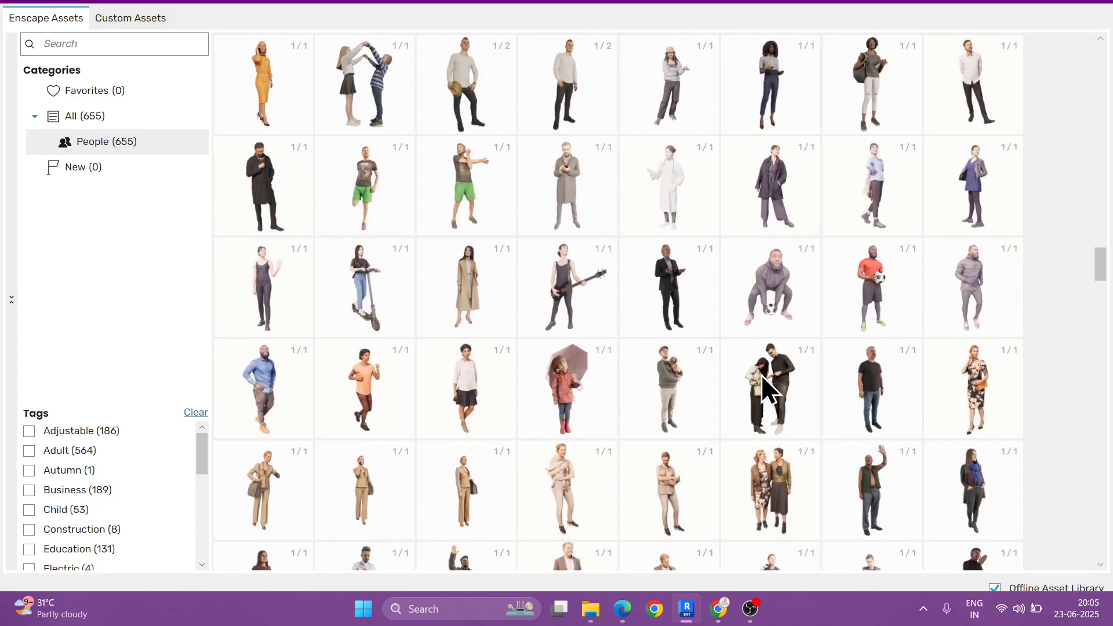
pyautogui.scroll(-1, 761, 375)
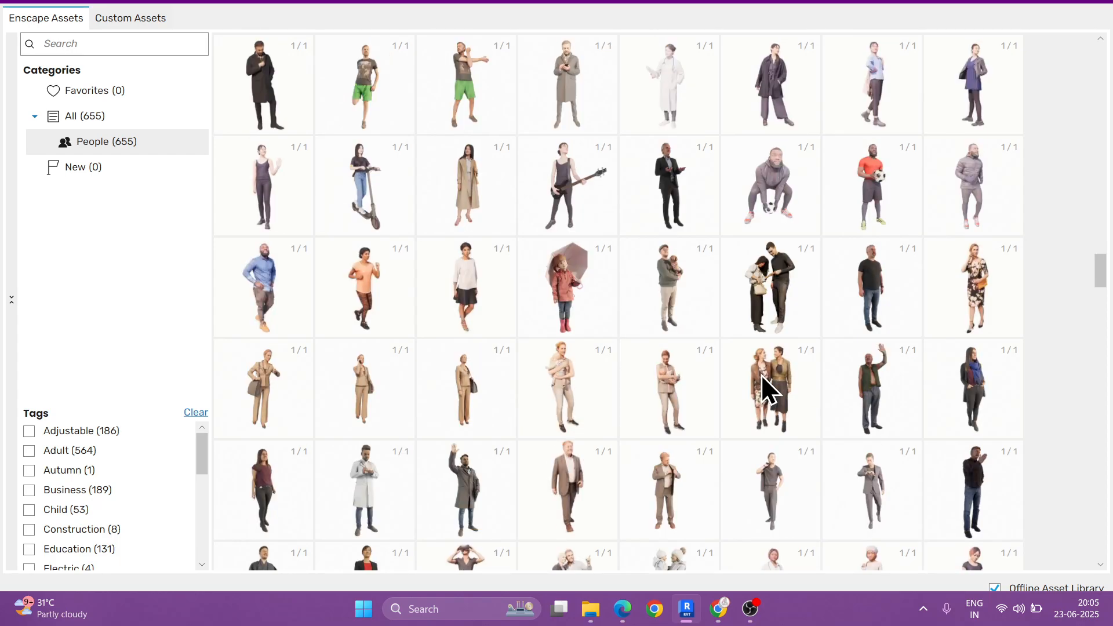
pyautogui.scroll(-1, 761, 374)
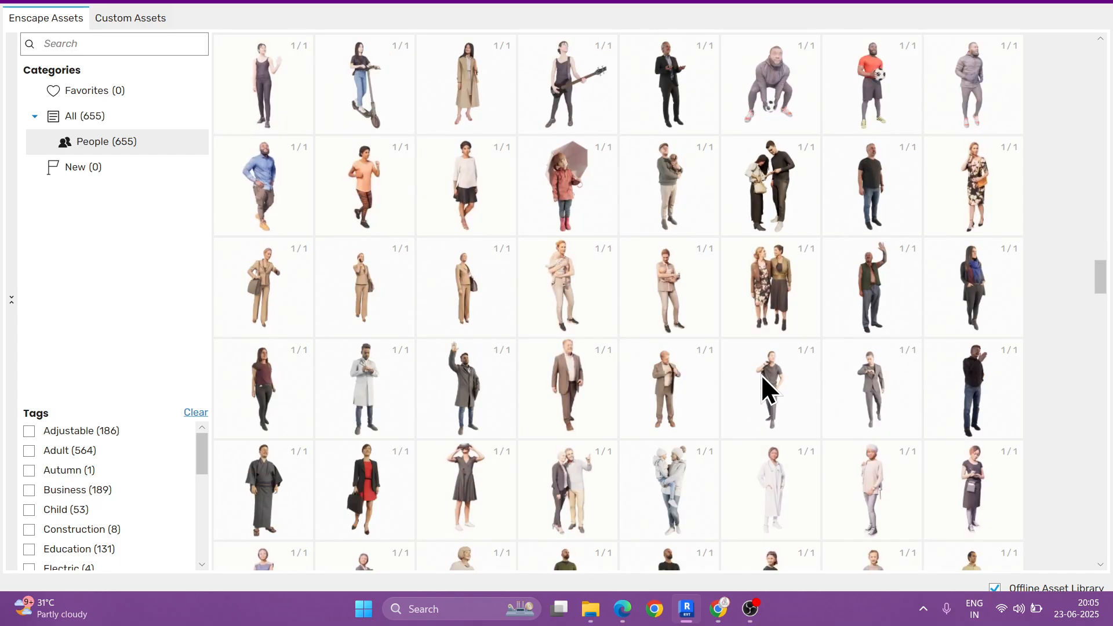
# Step: Choose the Harper 002: Standing asset and place it beside the existing person near the front railing of the first-floor balcony
pyautogui.click(272, 381)
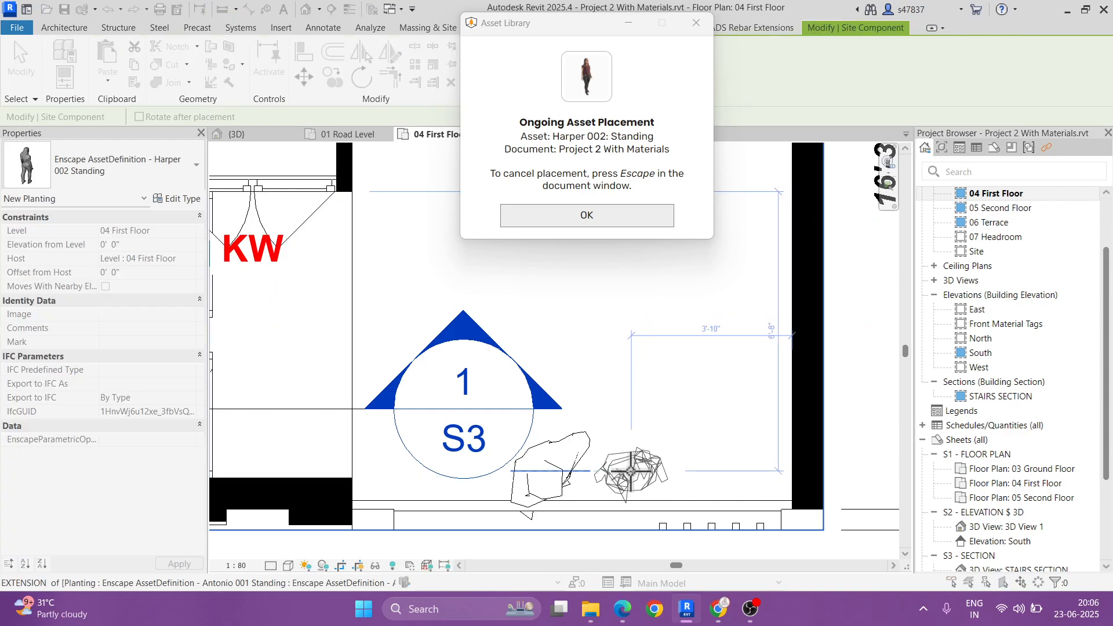
pyautogui.click(630, 471)
pyautogui.press('Escape')
pyautogui.press('Escape')
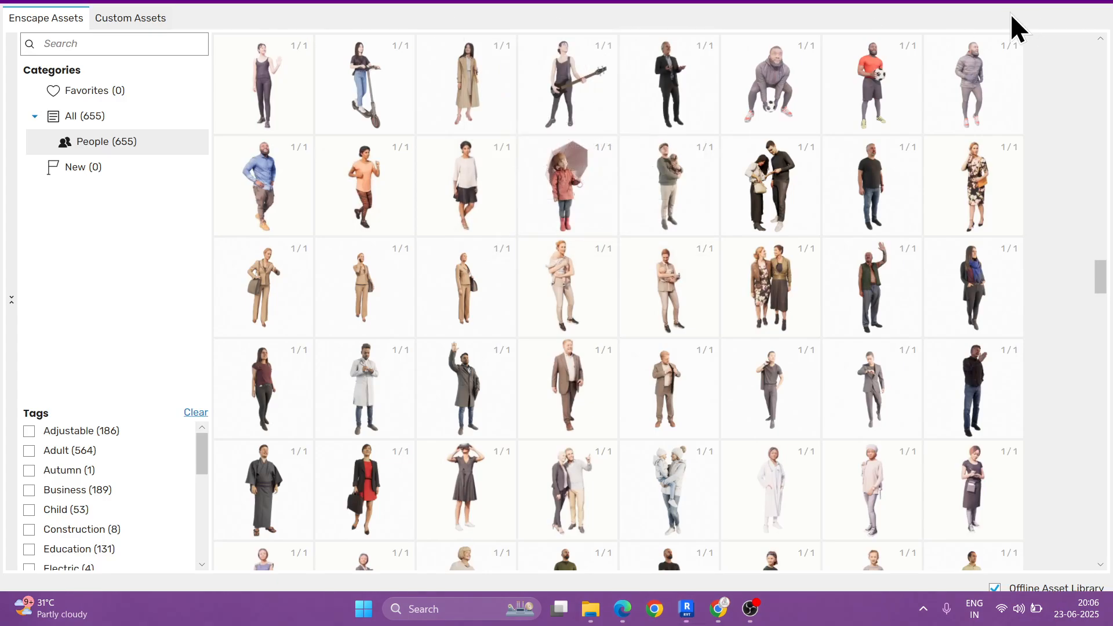
# Step: Close the asset library and inspect the two balcony people up close in the 3D view
pyautogui.click(1010, 13)
pyautogui.click(301, 10)
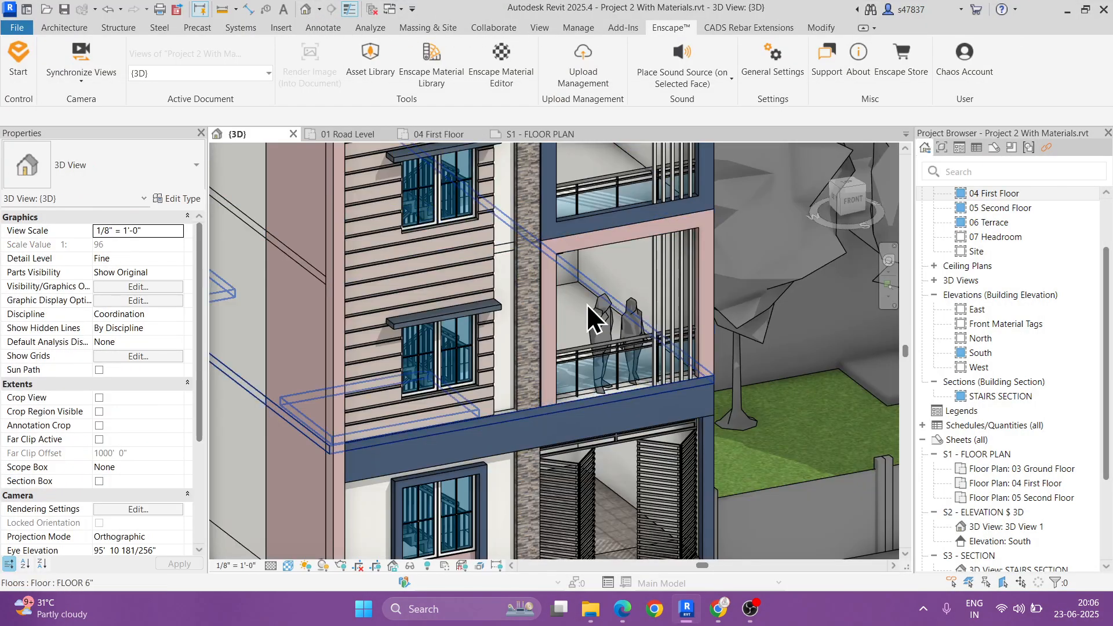
pyautogui.keyDown('shift'); pyautogui.moveTo(617, 335); pyautogui.dragTo(524, 383, button='middle'); pyautogui.keyUp('shift')
pyautogui.scroll(5, 550, 385)
# Step: Select both balcony people and nudge them back from the glass railing toward the building
pyautogui.click(551, 385)
pyautogui.press('Escape')
pyautogui.click(568, 277)
pyautogui.click(598, 246)
pyautogui.keyDown('ctrl'); pyautogui.click(716, 302); pyautogui.keyUp('ctrl')
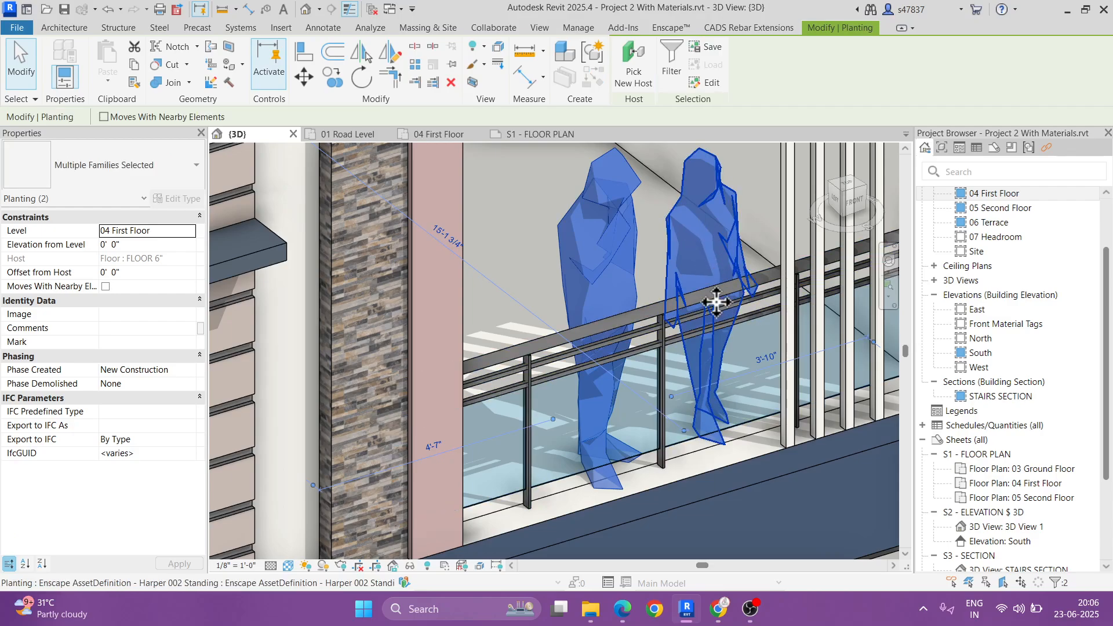
pyautogui.press('Up')
pyautogui.press('Up')
pyautogui.press('Up')
pyautogui.press('Up')
pyautogui.press('Up')
pyautogui.press('Up')
pyautogui.press('Up')
pyautogui.press('Up')
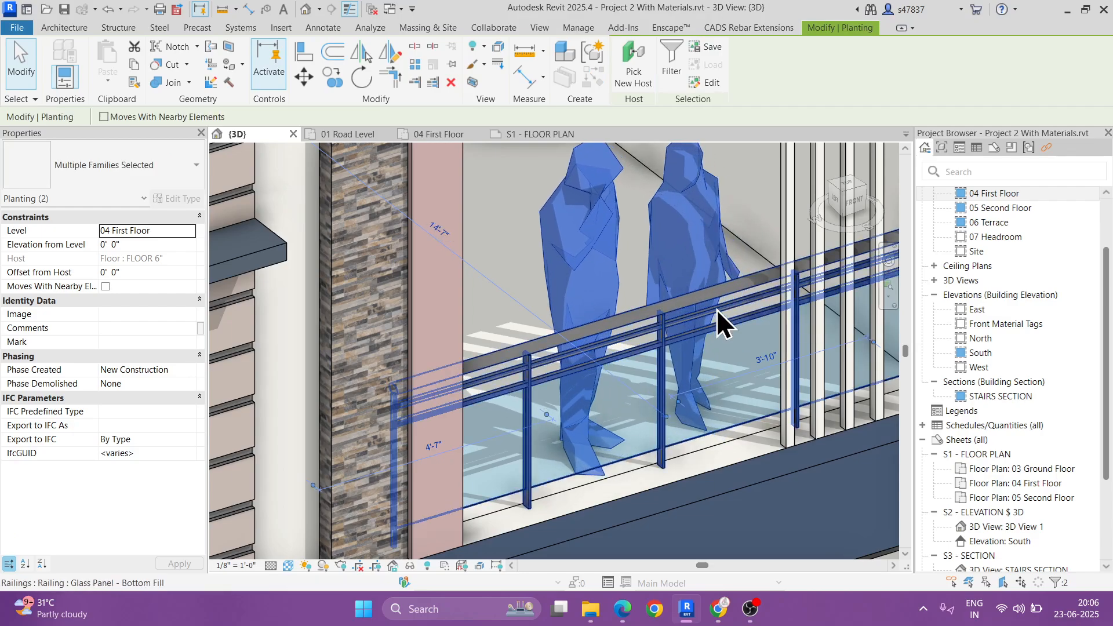
# Step: From the front view, nudge both balcony people sideways away from the vertical bars, toward the wooden door
pyautogui.scroll(-3, 684, 313)
pyautogui.press('Escape')
pyautogui.keyDown('shift'); pyautogui.moveTo(778, 392); pyautogui.dragTo(602, 286, button='middle'); pyautogui.keyUp('shift')
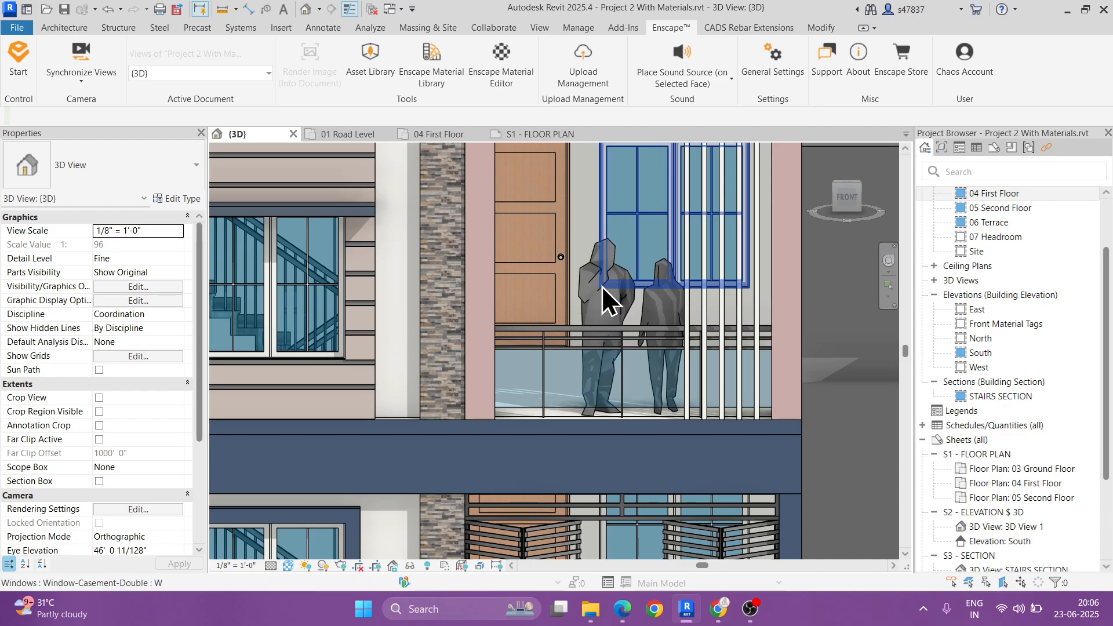
pyautogui.click(611, 310)
pyautogui.keyDown('ctrl'); pyautogui.click(664, 349); pyautogui.keyUp('ctrl')
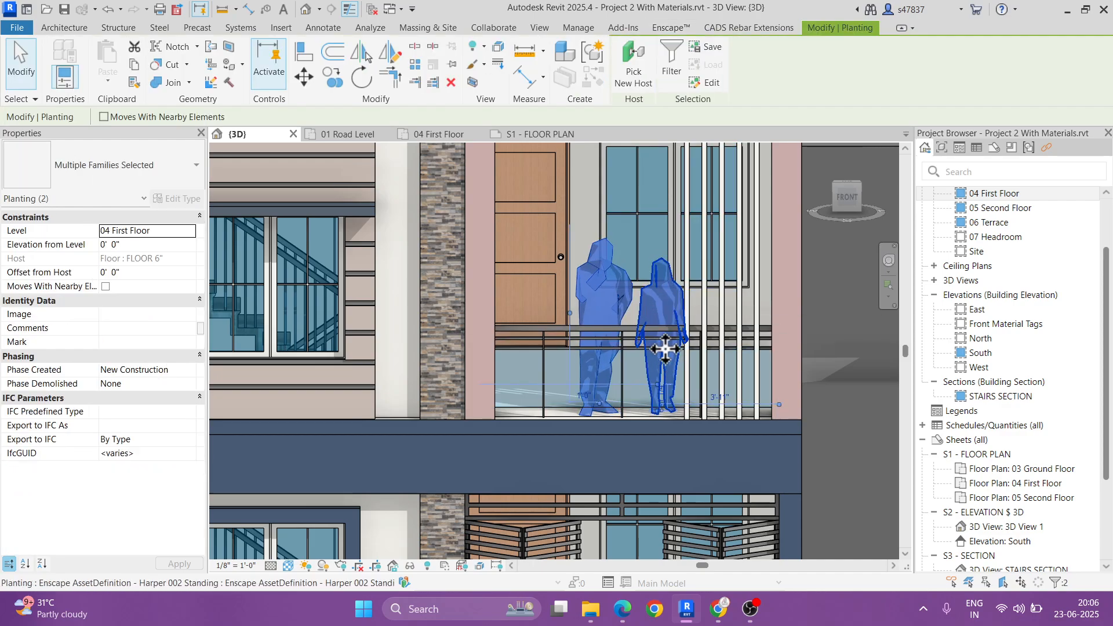
pyautogui.press('Left')
pyautogui.press('Left')
pyautogui.press('Left')
pyautogui.press('Left')
pyautogui.press('Left')
pyautogui.press('Left')
pyautogui.press('Left')
pyautogui.press('Left')
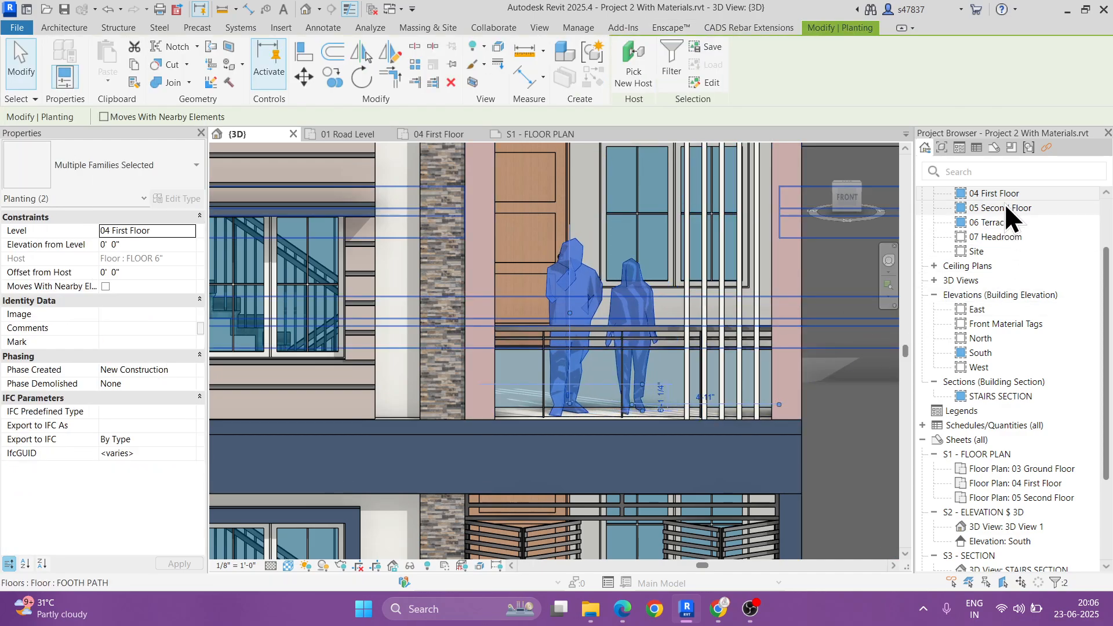
# Step: Return to the 04 First Floor plan and open the Enscape asset library at the Vegetation category
pyautogui.doubleClick(1006, 195)
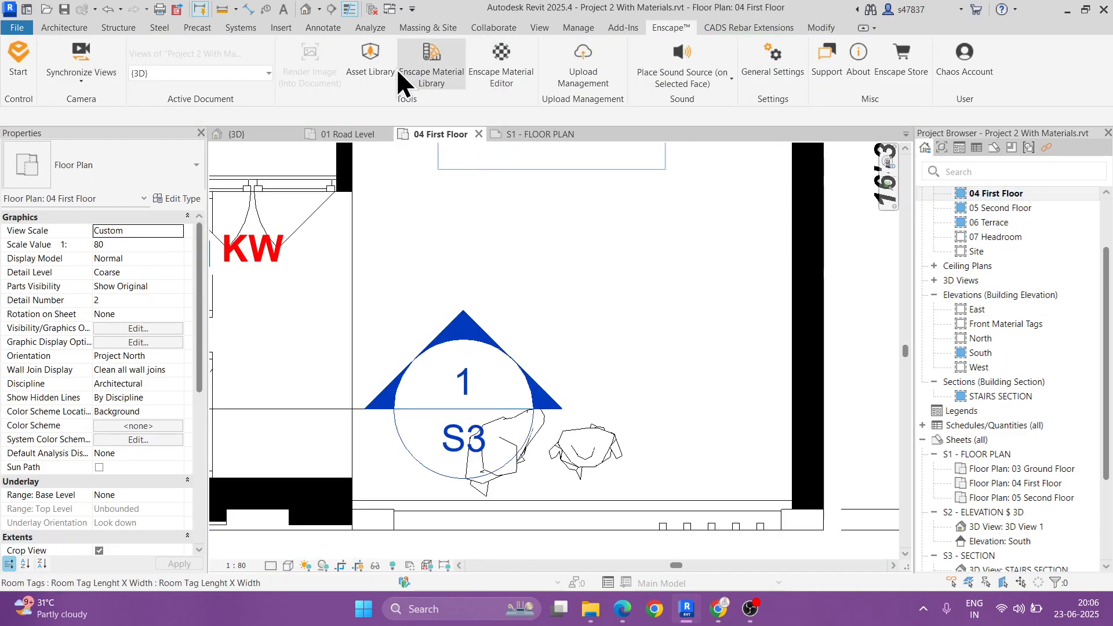
pyautogui.click(379, 67)
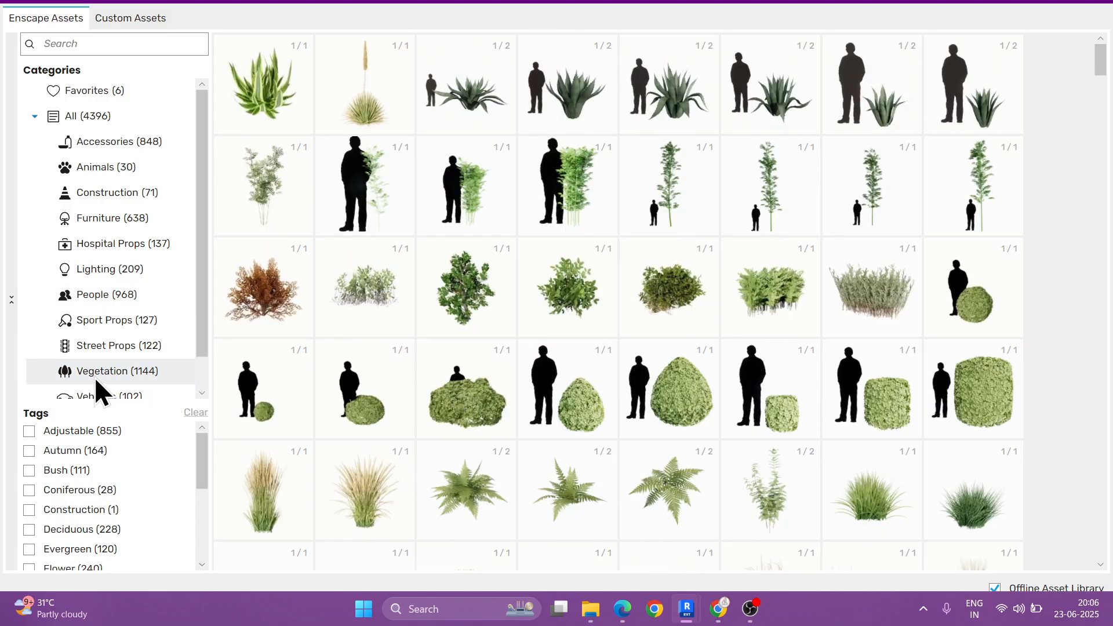
# Step: Browse the Vegetation assets backward from the end of the list to the rows of potted plants
pyautogui.moveTo(1099, 64); pyautogui.dragTo(1097, 541)
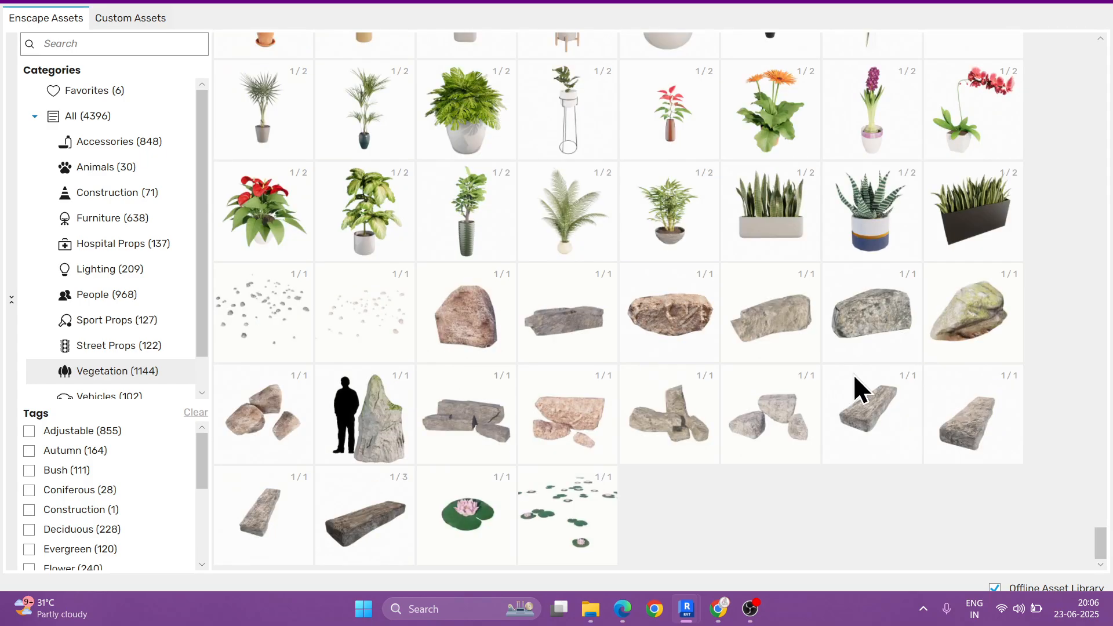
pyautogui.scroll(3, 853, 374)
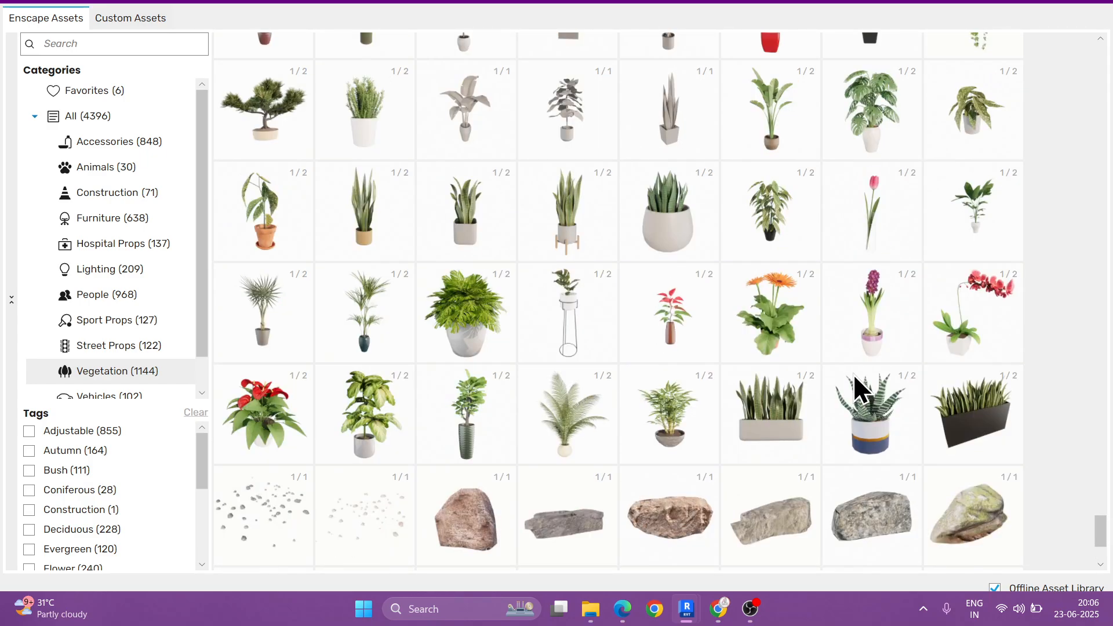
pyautogui.scroll(1, 858, 389)
pyautogui.scroll(1, 853, 374)
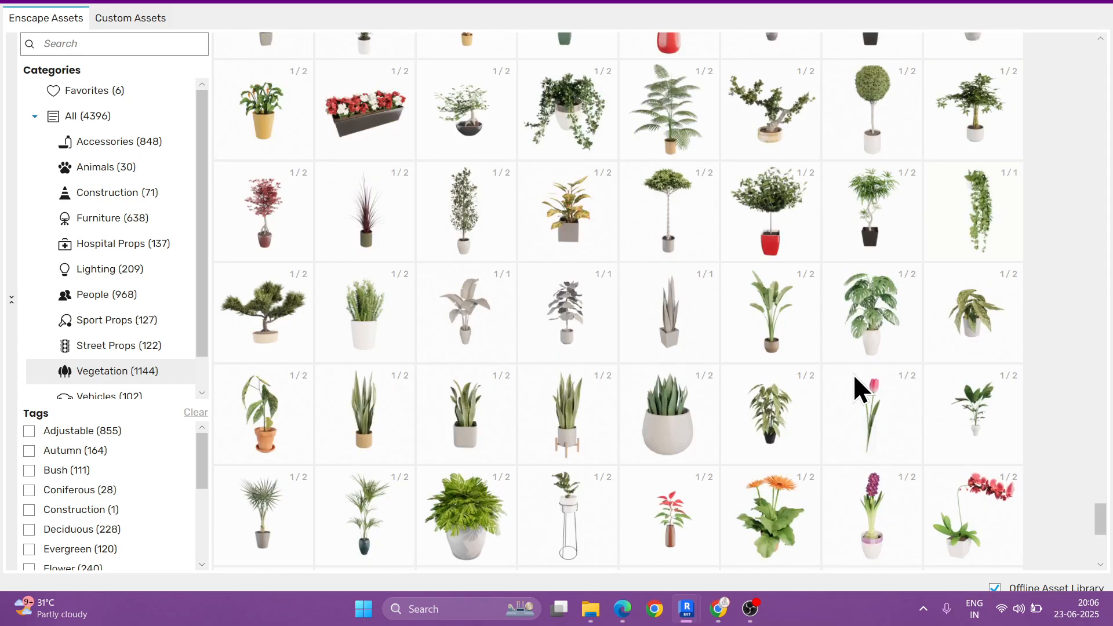
pyautogui.scroll(1, 853, 374)
pyautogui.scroll(1, 853, 374)
pyautogui.scroll(1, 853, 373)
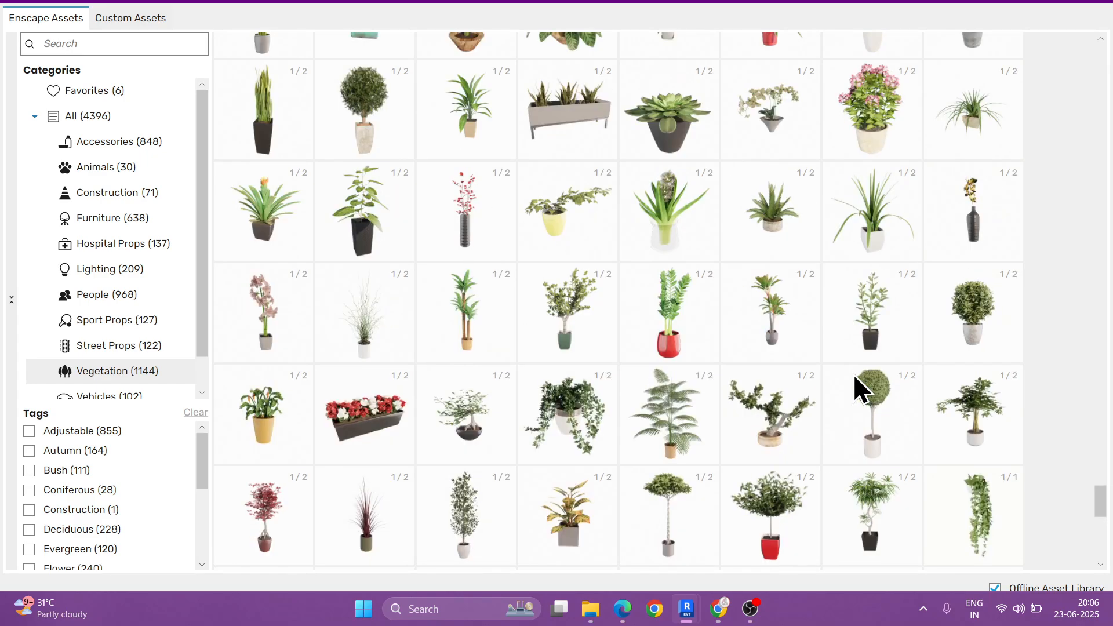
pyautogui.scroll(1, 853, 374)
pyautogui.scroll(1, 853, 386)
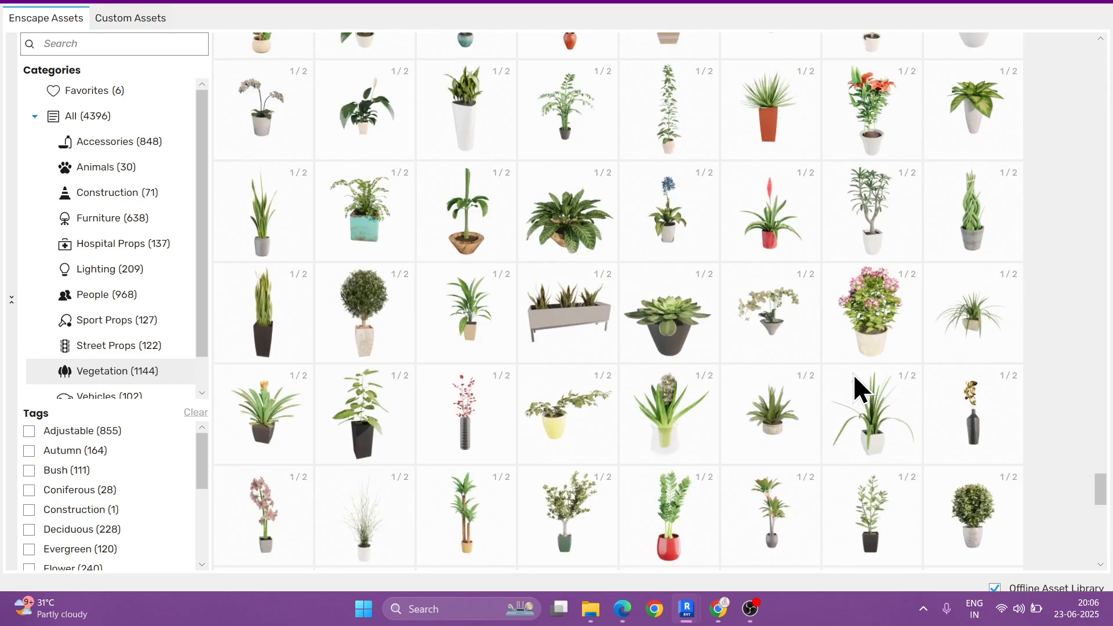
pyautogui.scroll(1, 853, 386)
pyautogui.scroll(1, 853, 386)
pyautogui.scroll(2, 853, 386)
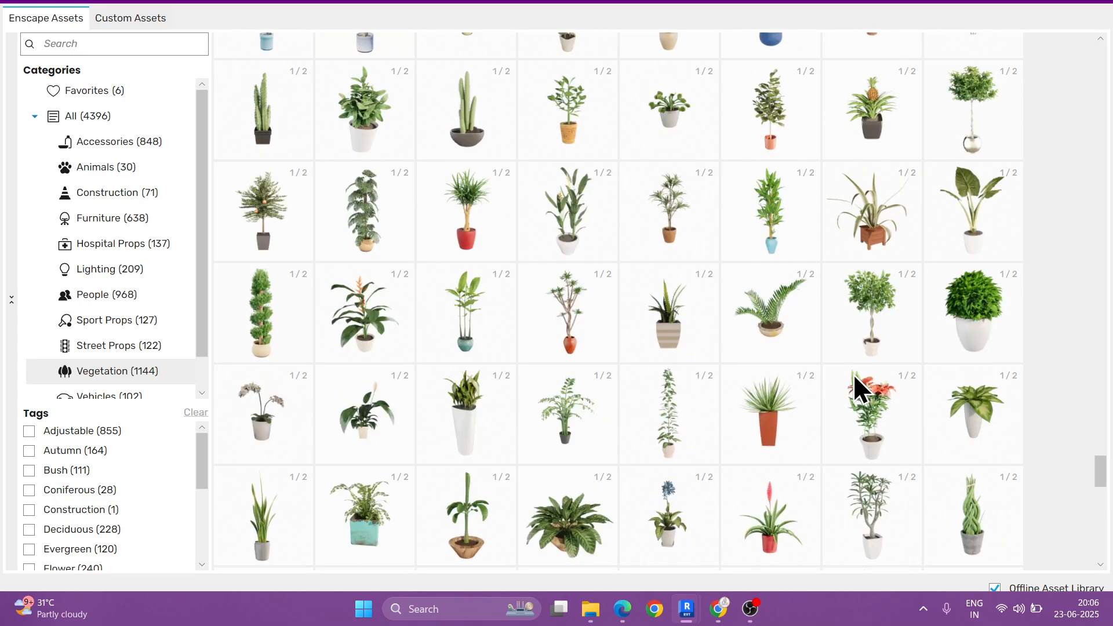
pyautogui.scroll(1, 853, 386)
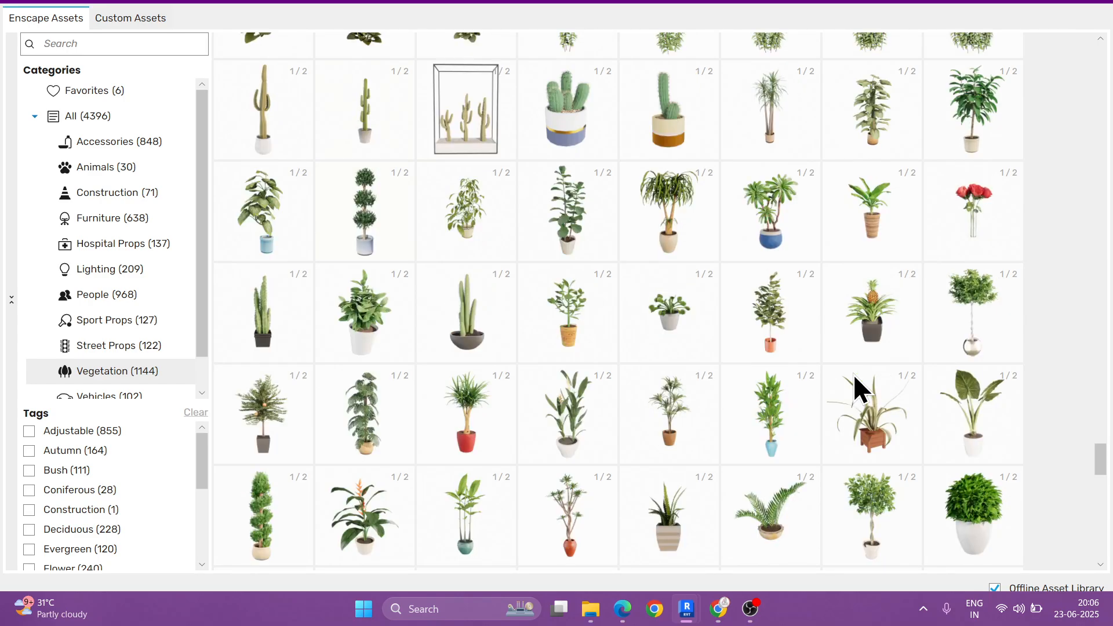
pyautogui.scroll(1, 854, 377)
# Step: Mark Potted Plant 011 Epipremnum, 008 Epipremnum, 014 Fiddle-Leaf Fig and 034 Bamboo as favorites
pyautogui.moveTo(261, 329)
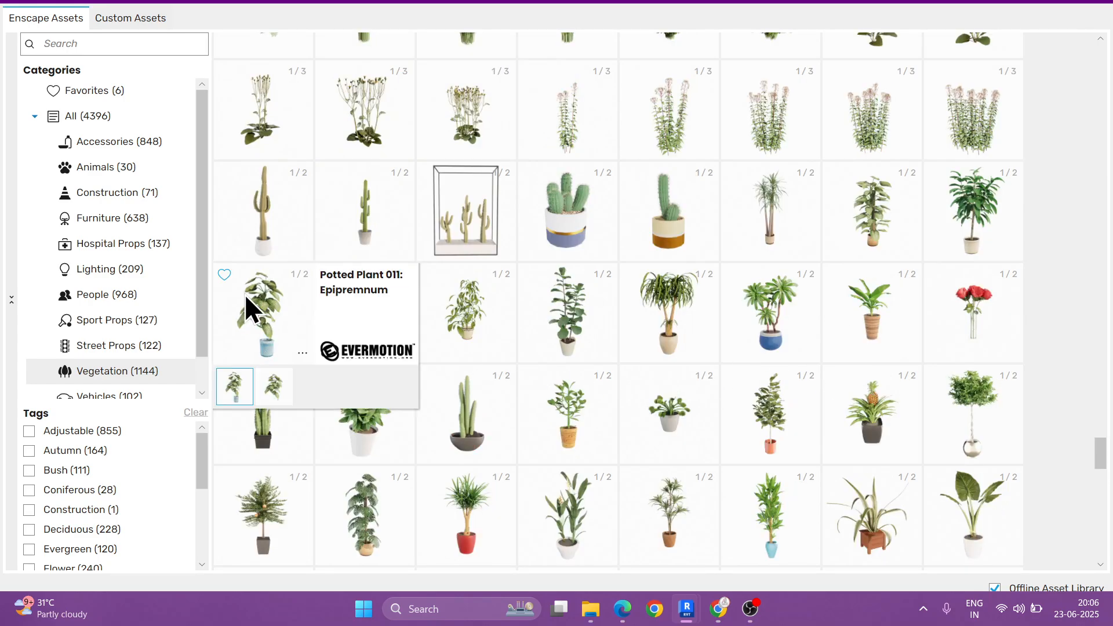
pyautogui.click(269, 389)
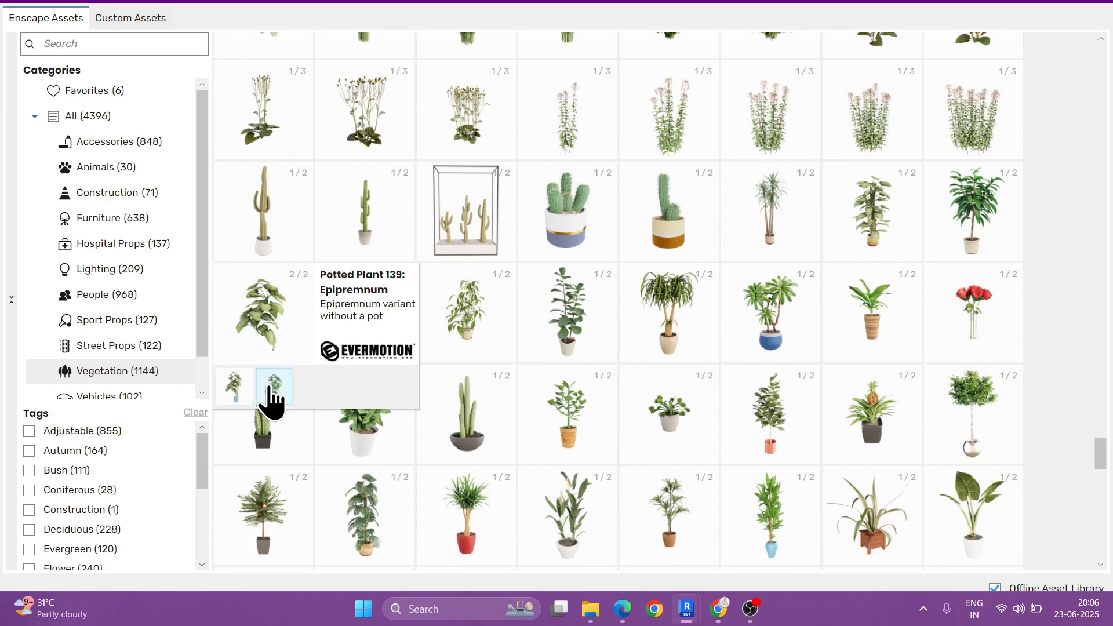
pyautogui.click(236, 388)
pyautogui.click(224, 274)
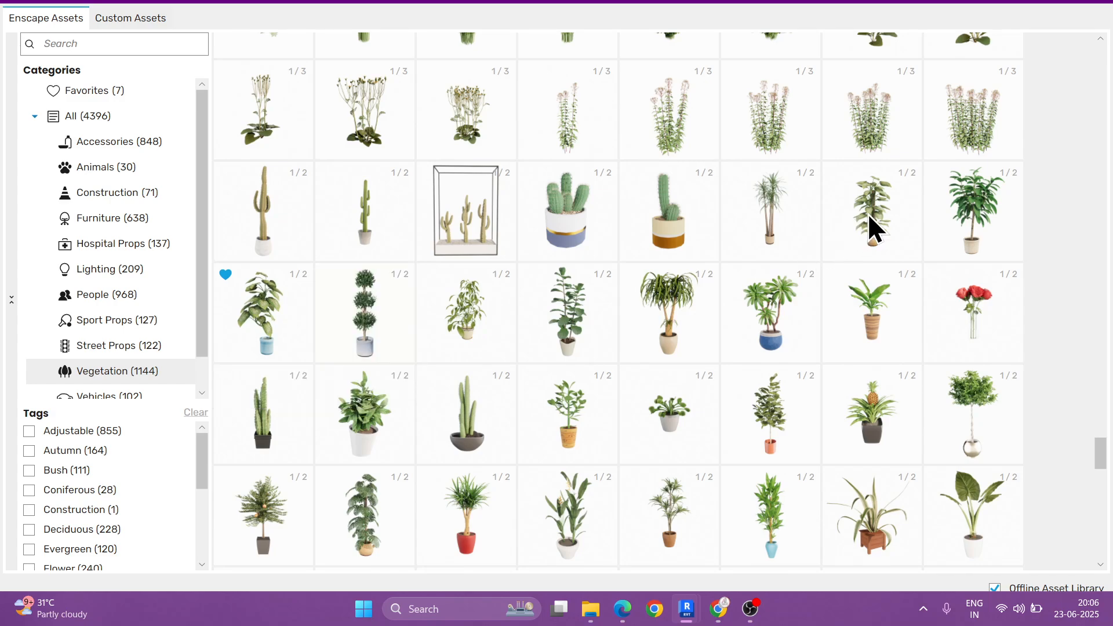
pyautogui.moveTo(878, 224)
pyautogui.click(833, 173)
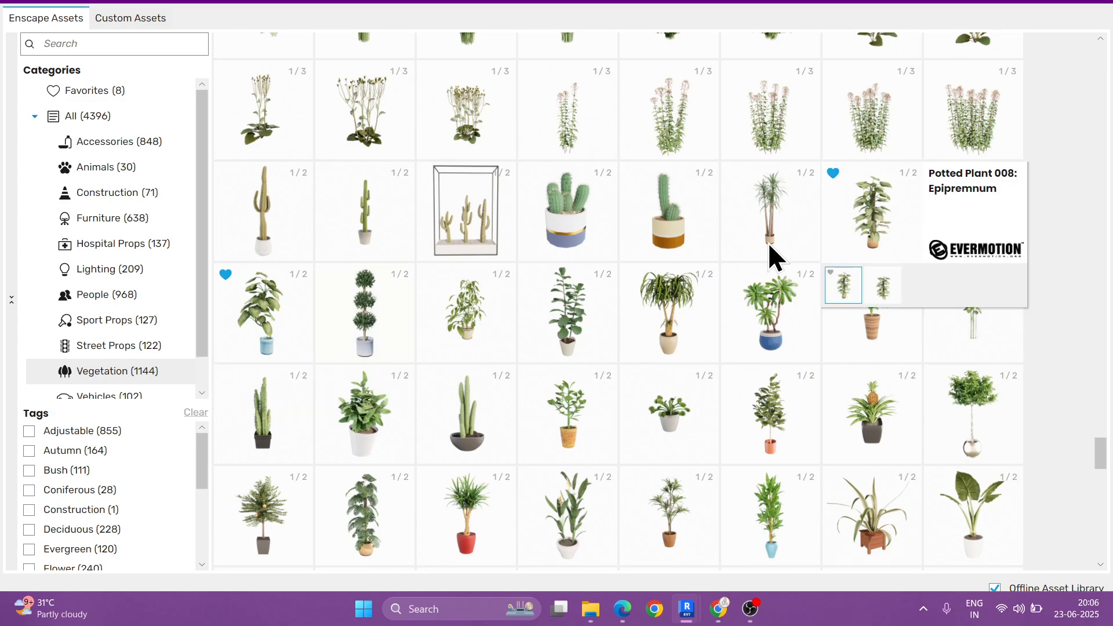
pyautogui.moveTo(562, 326)
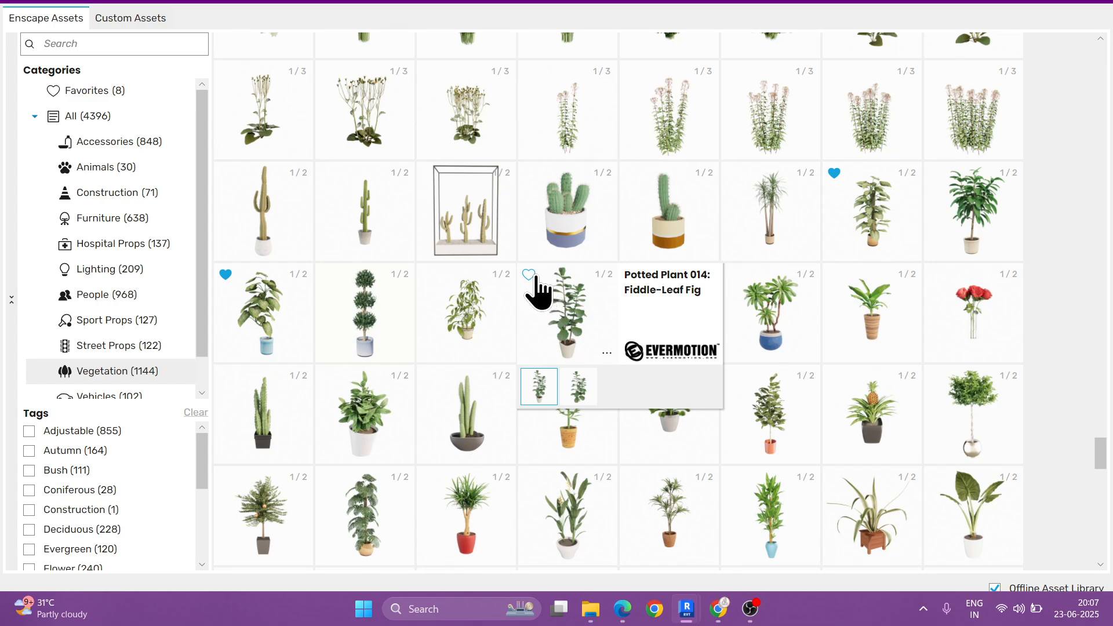
pyautogui.moveTo(767, 516)
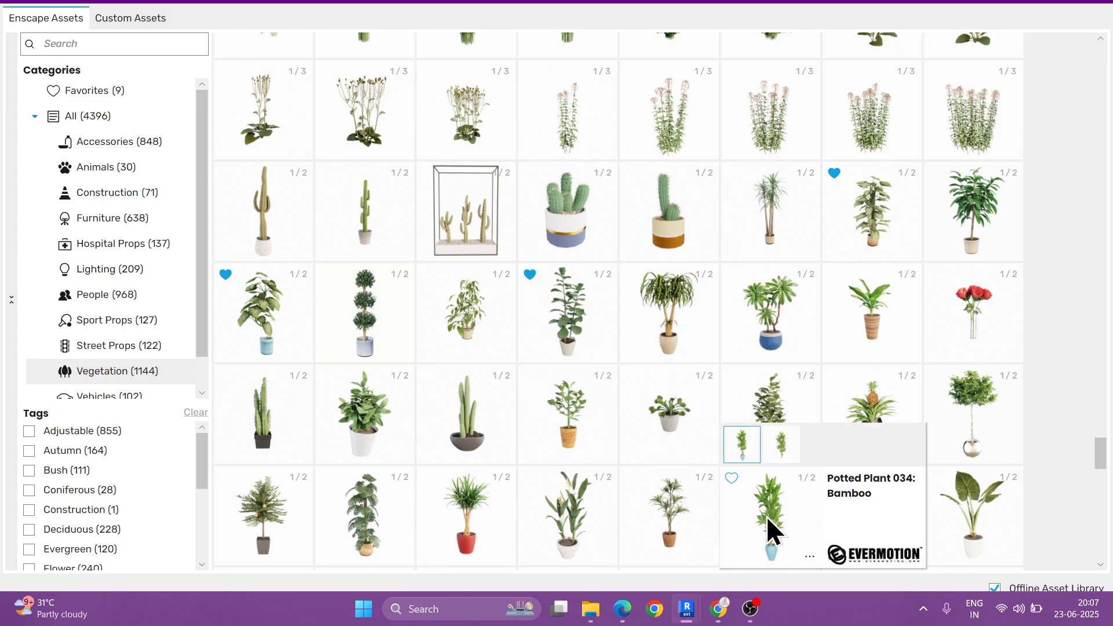
pyautogui.click(731, 478)
pyautogui.scroll(-1, 888, 387)
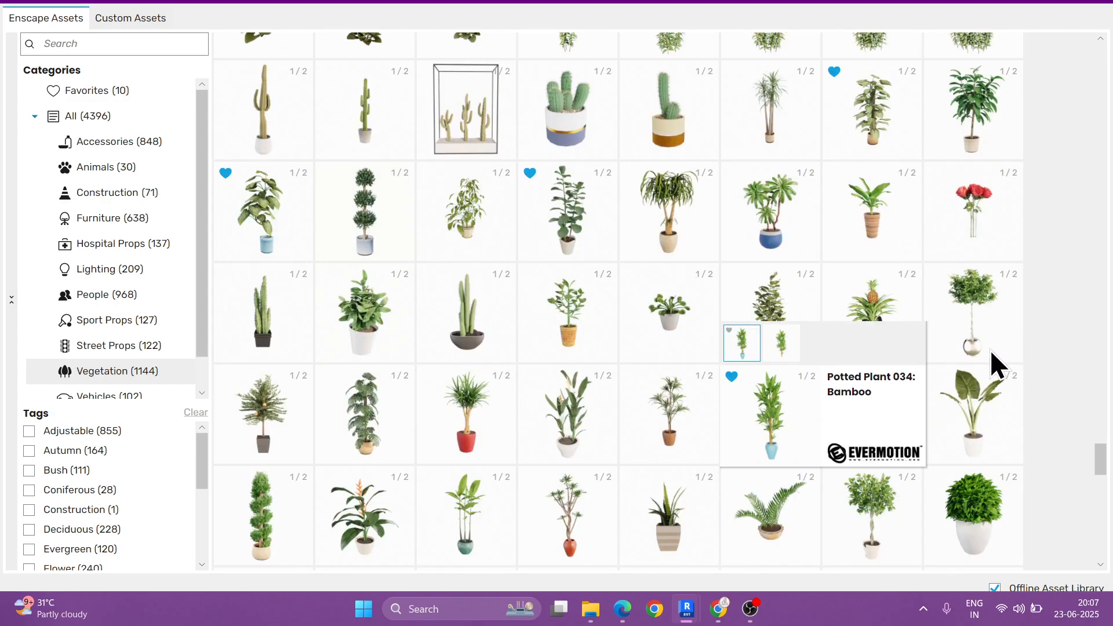
# Step: Place one Potted Plant 011: Epipremnum in the balcony's front corner beside the outer wall, and close the asset library
pyautogui.click(271, 220)
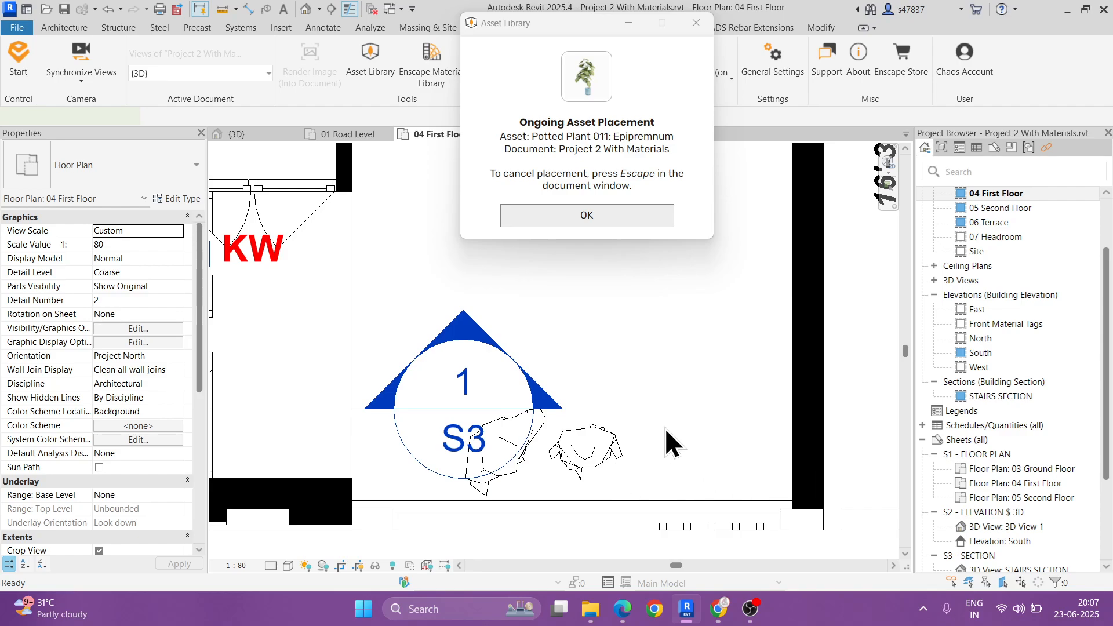
pyautogui.click(743, 451)
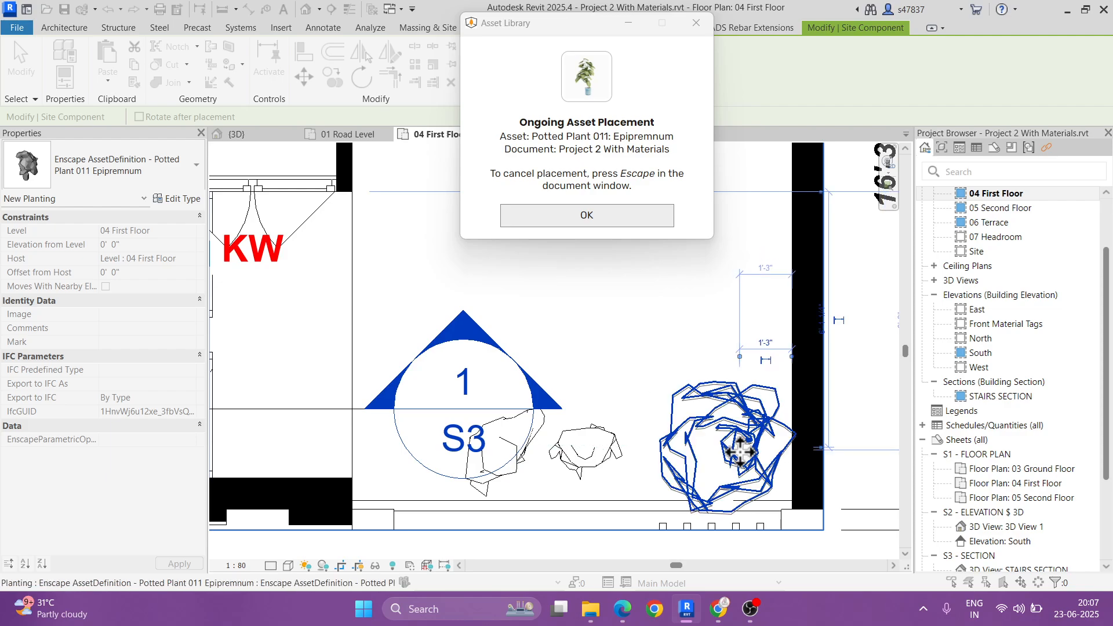
pyautogui.click(569, 220)
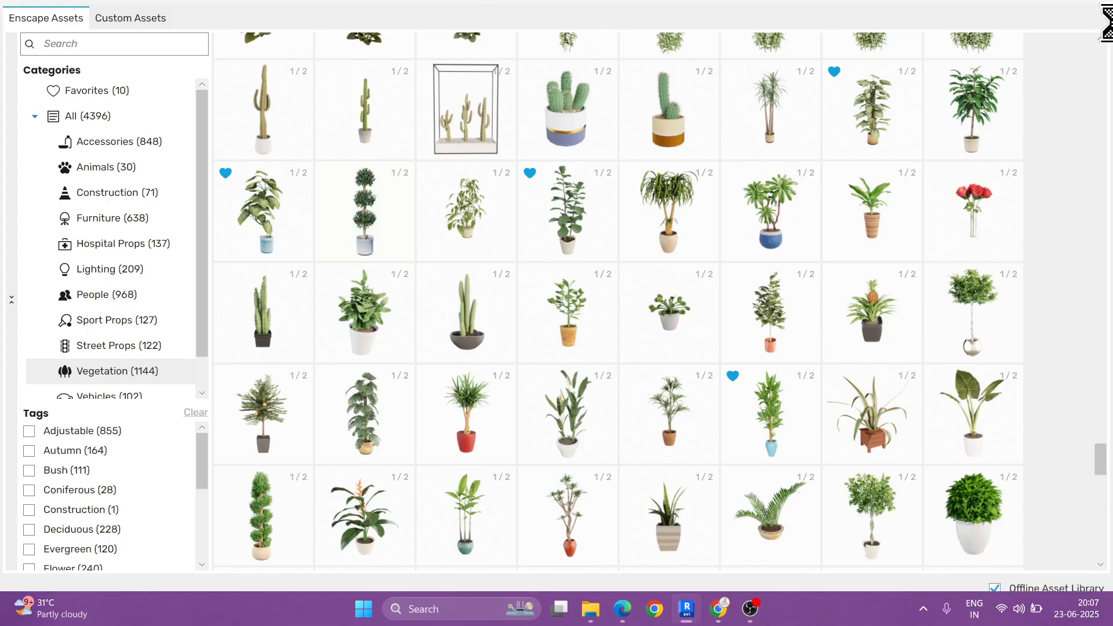
pyautogui.click(1037, 15)
# Step: In the 3D view, select the balcony plant and reduce the Height in its type properties
pyautogui.click(306, 12)
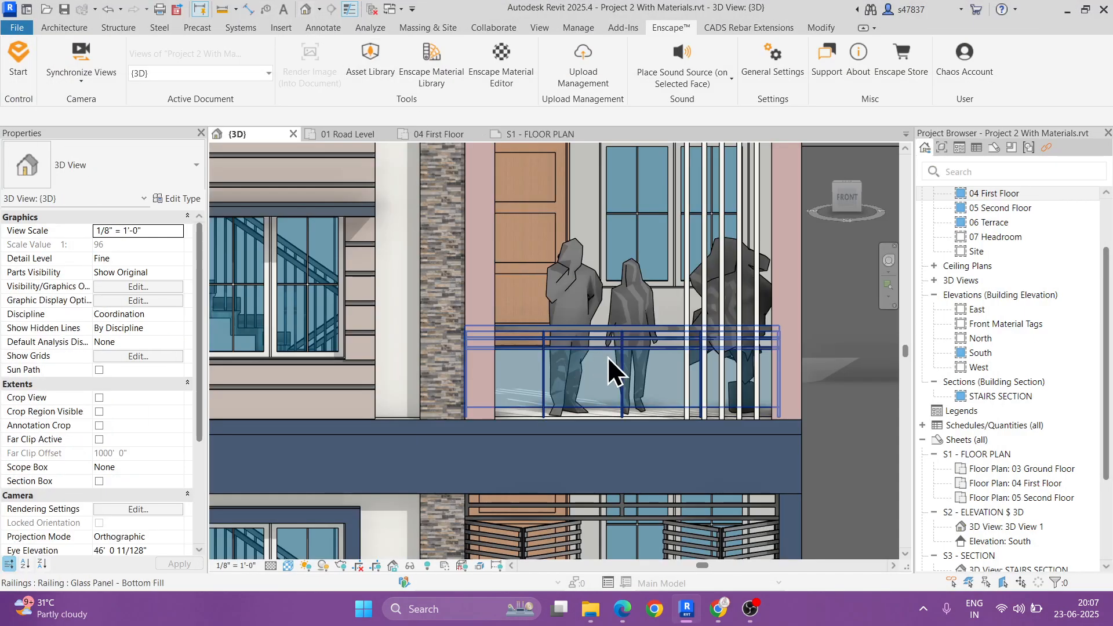
pyautogui.scroll(5, 608, 368)
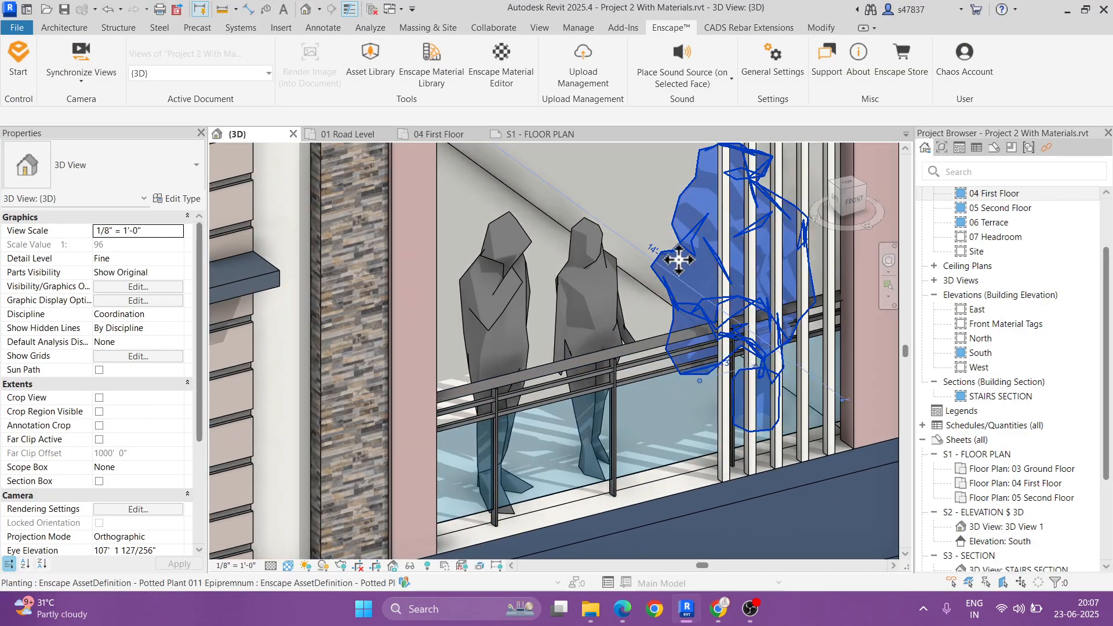
pyautogui.click(678, 259)
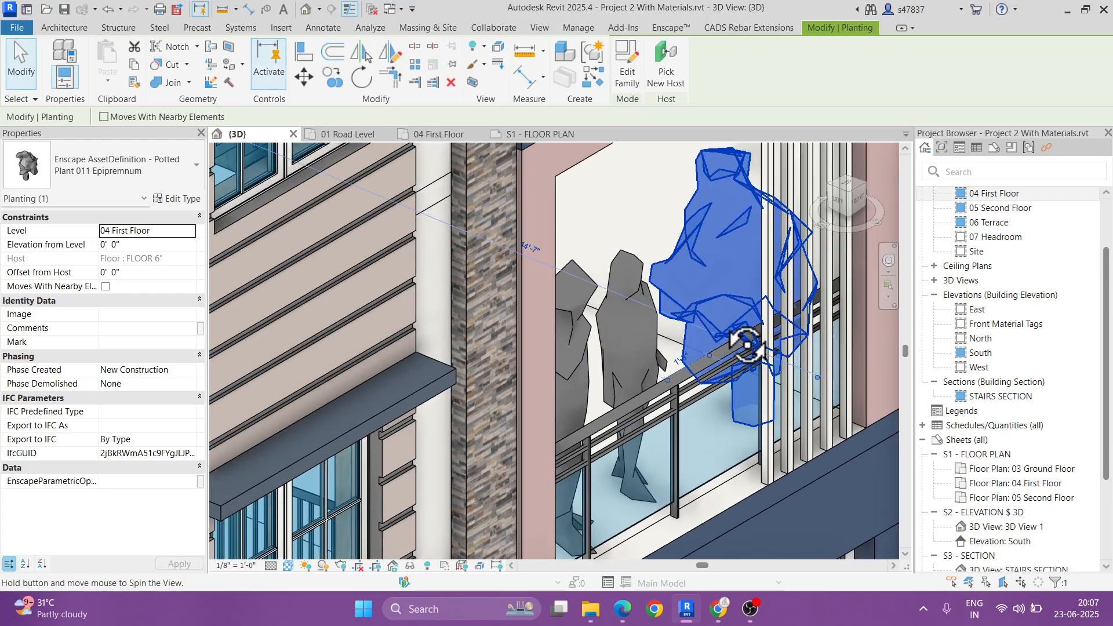
pyautogui.keyDown('shift'); pyautogui.moveTo(679, 259); pyautogui.dragTo(637, 308, button='middle'); pyautogui.keyUp('shift')
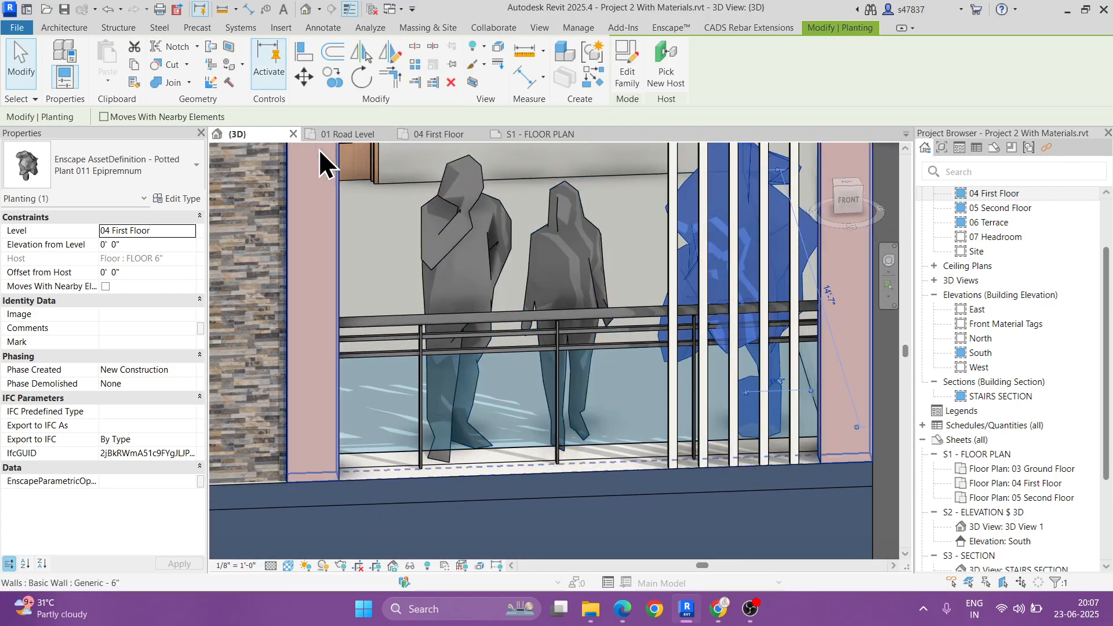
pyautogui.click(168, 199)
pyautogui.click(776, 267)
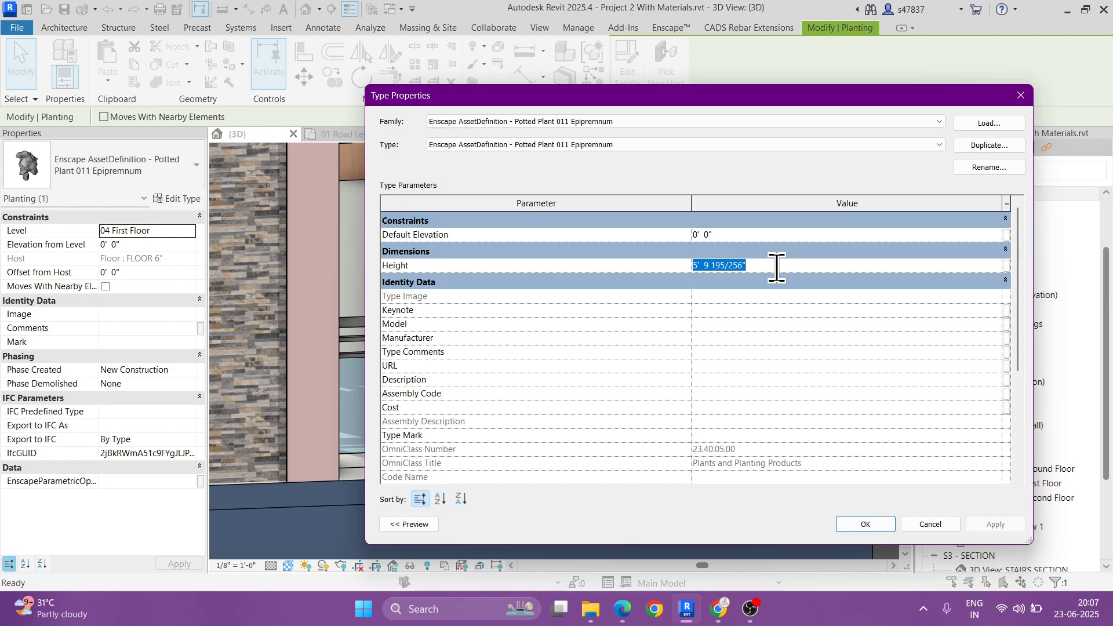
pyautogui.click(877, 523)
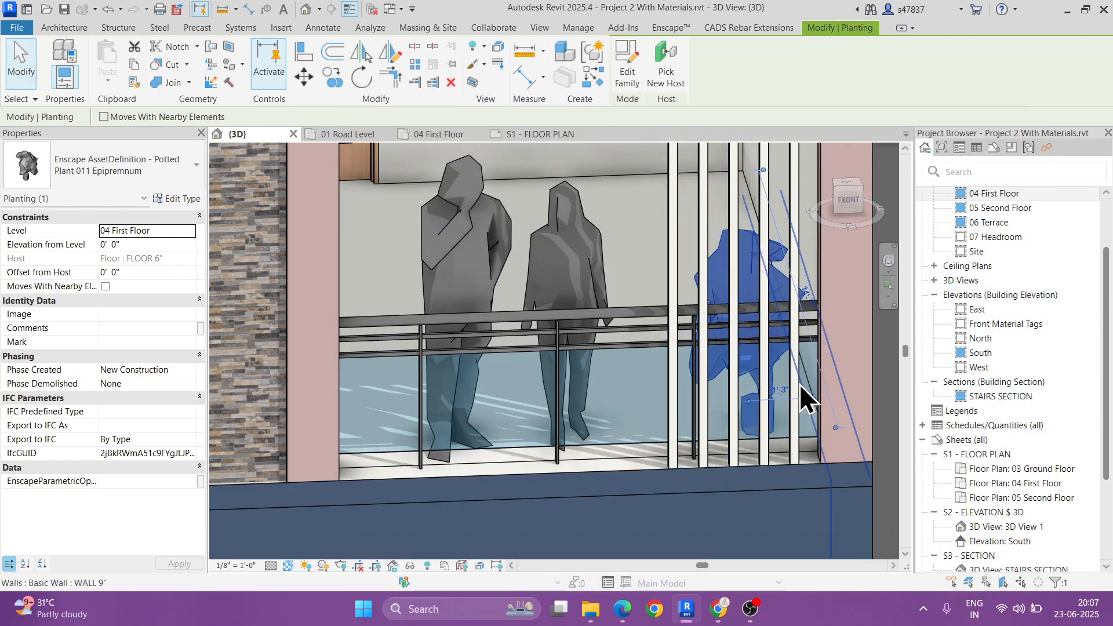
pyautogui.press('Escape')
pyautogui.keyDown('shift'); pyautogui.moveTo(798, 383); pyautogui.dragTo(732, 348, button='middle'); pyautogui.keyUp('shift')
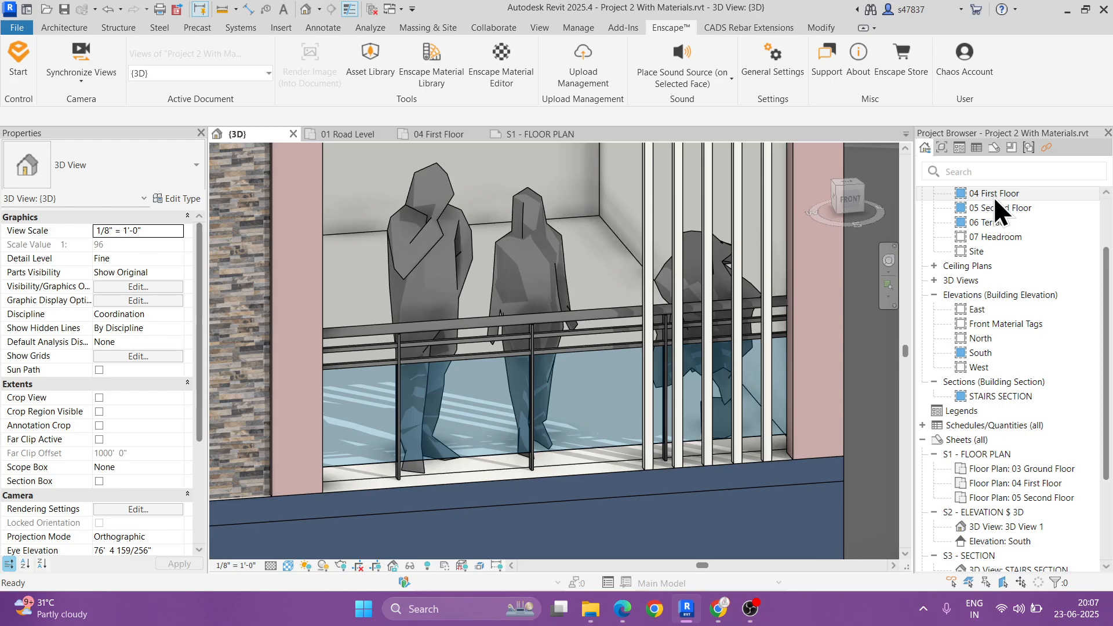
# Step: In the 04 First Floor plan, nudge the potted plant sideways until it sits against the balcony's outer wall
pyautogui.doubleClick(993, 195)
pyautogui.click(714, 450)
pyautogui.scroll(2, 776, 464)
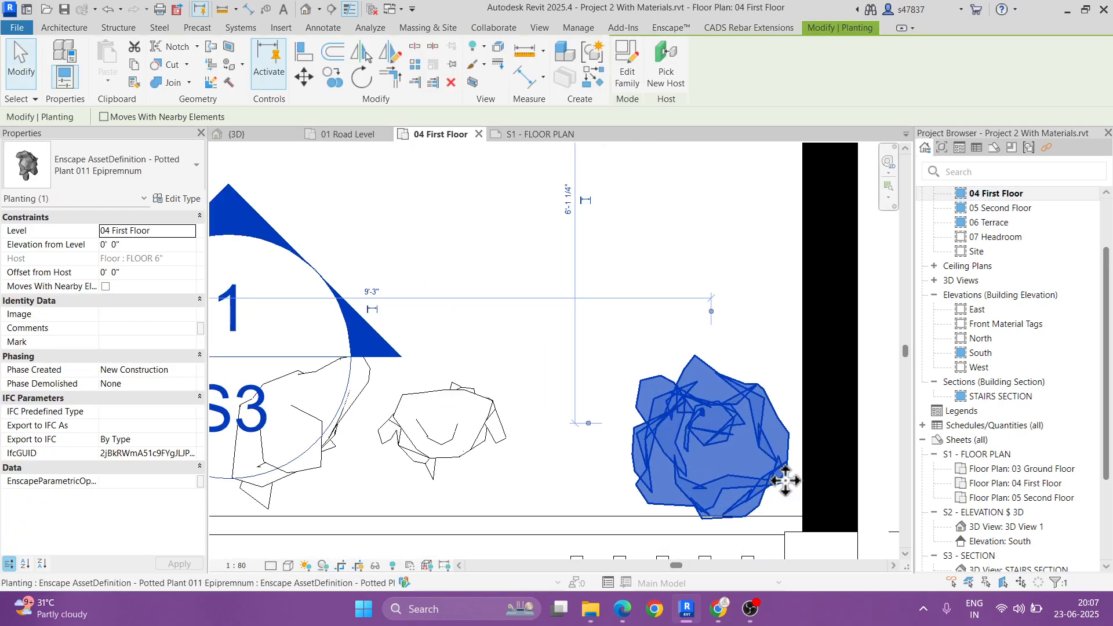
pyautogui.press('Right')
pyautogui.press('Right')
pyautogui.press('Right')
pyautogui.moveTo(783, 479); pyautogui.dragTo(703, 461, button='middle')
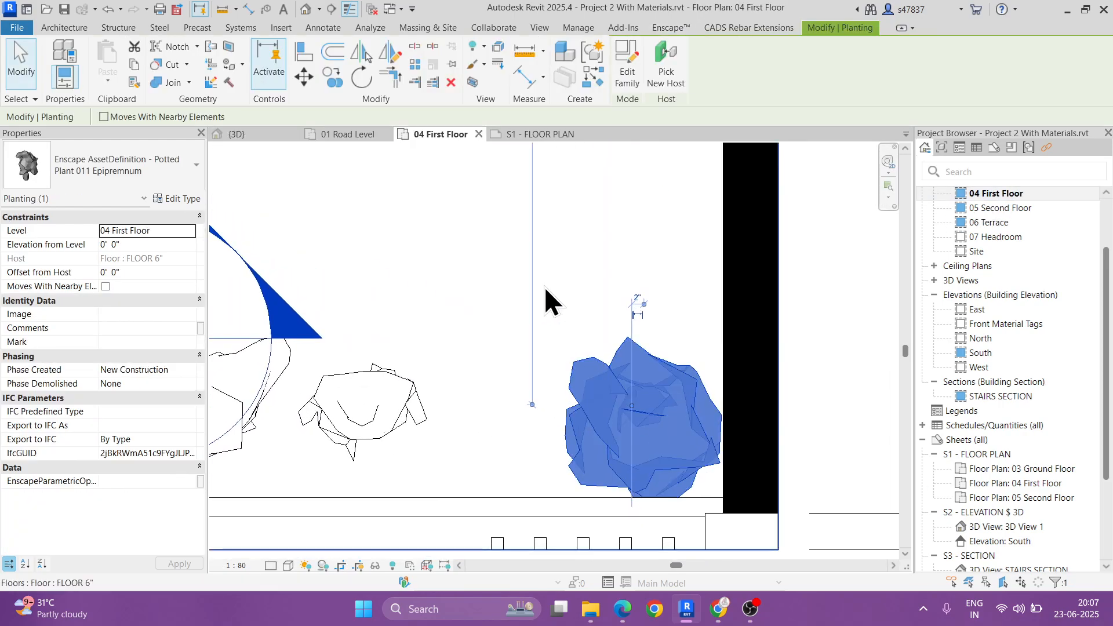
# Step: Copy the potted plant twice along the outer wall, forming a row running back from the railing
pyautogui.click(333, 77)
pyautogui.click(649, 432)
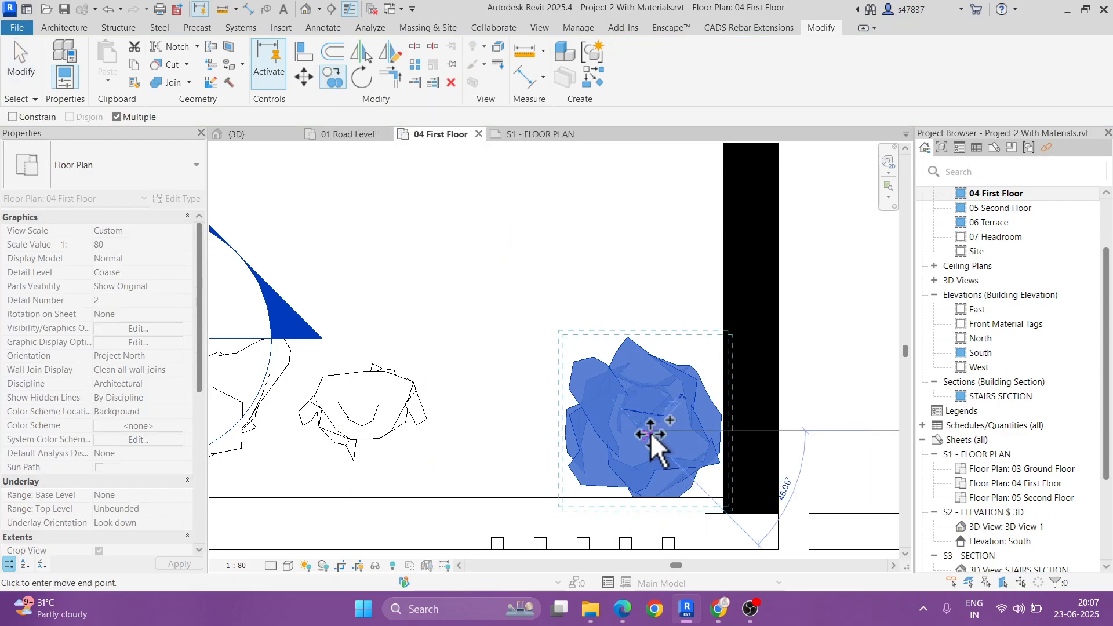
pyautogui.scroll(-2, 649, 394)
pyautogui.scroll(-2, 647, 349)
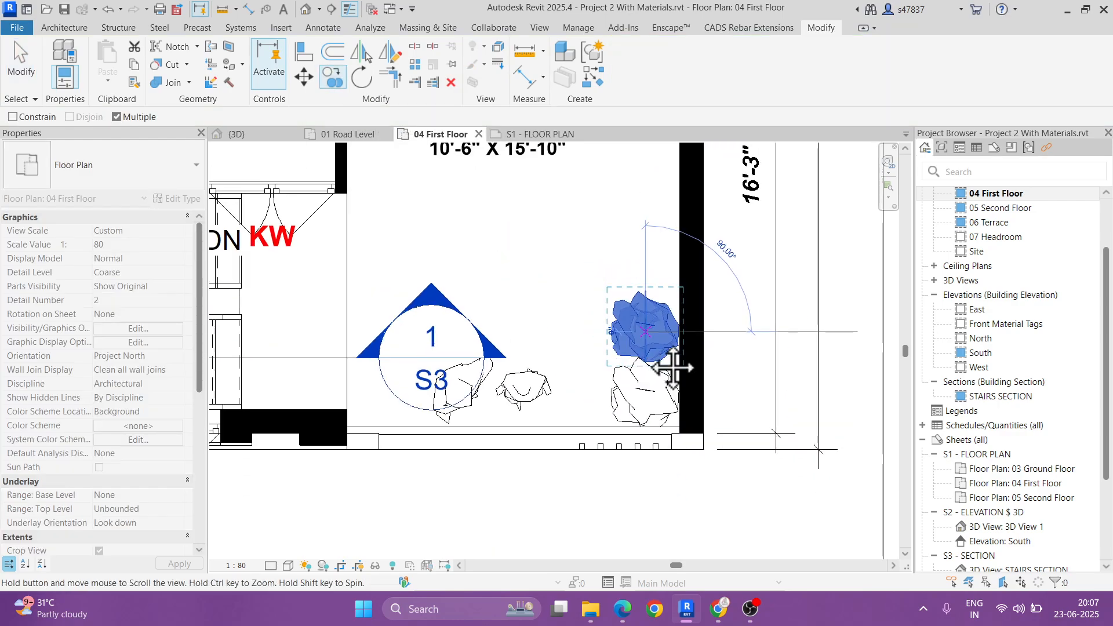
pyautogui.click(648, 342)
pyautogui.press('Escape')
# Step: Rotate the middle plant of the row and nudge it away from the outer wall and toward the railing
pyautogui.click(641, 415)
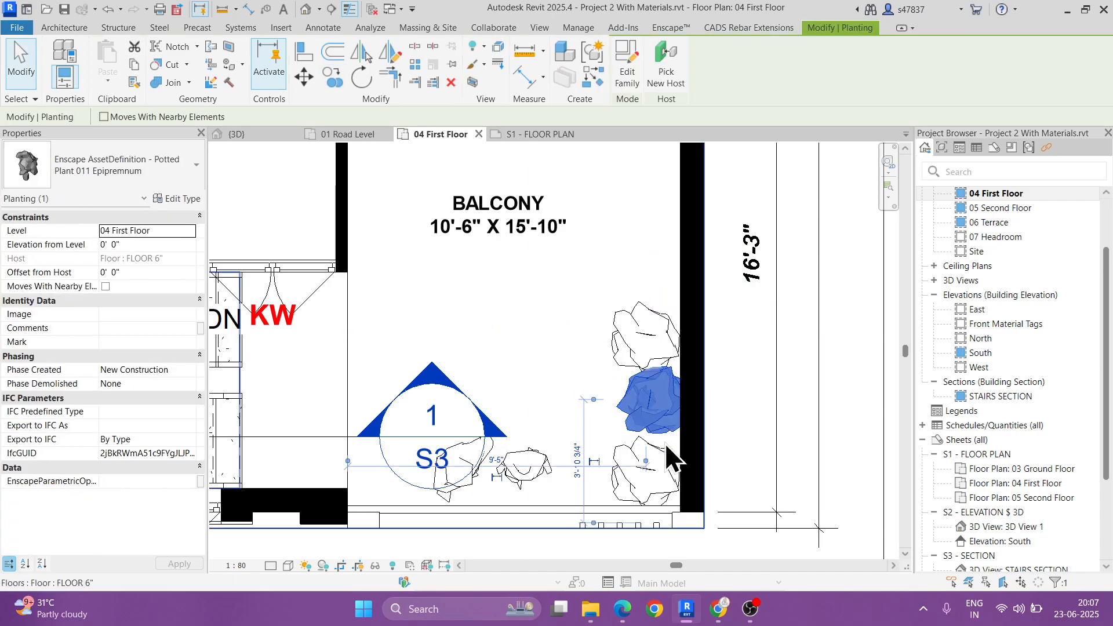
pyautogui.scroll(3, 643, 405)
pyautogui.press('Left')
pyautogui.press('Left')
pyautogui.press('Left')
pyautogui.press('Left')
pyautogui.press('Left')
pyautogui.press('Down')
pyautogui.press('Down')
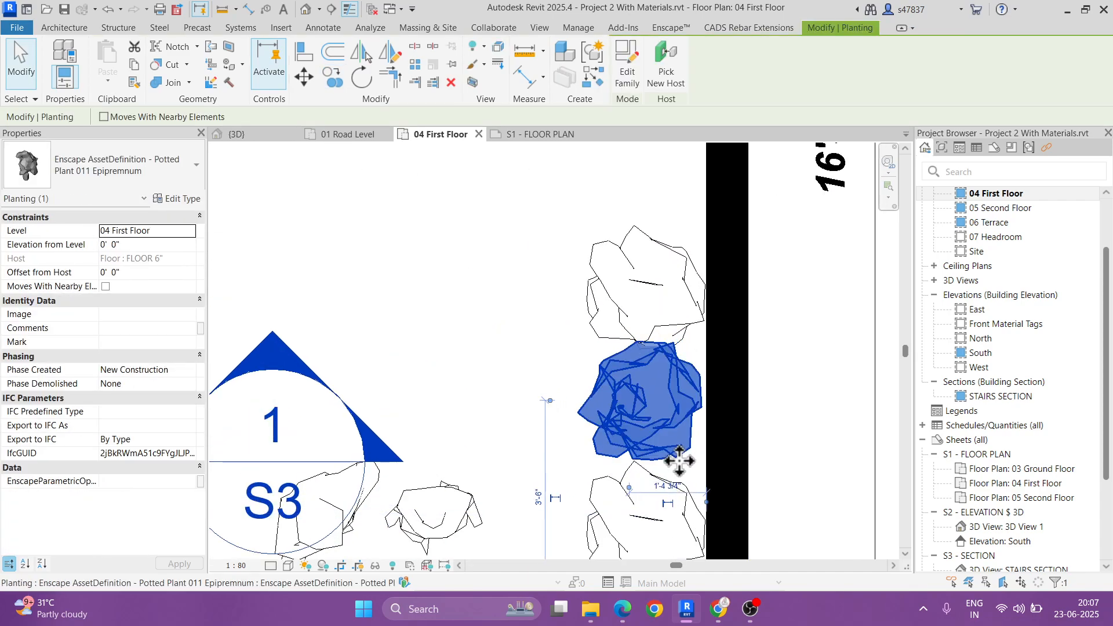
# Step: Nudge the plant farthest from the railing slightly along the wall, away from the middle plant
pyautogui.click(663, 320)
pyautogui.press('Up')
pyautogui.press('Up')
pyautogui.scroll(-2, 666, 316)
pyautogui.click(731, 307)
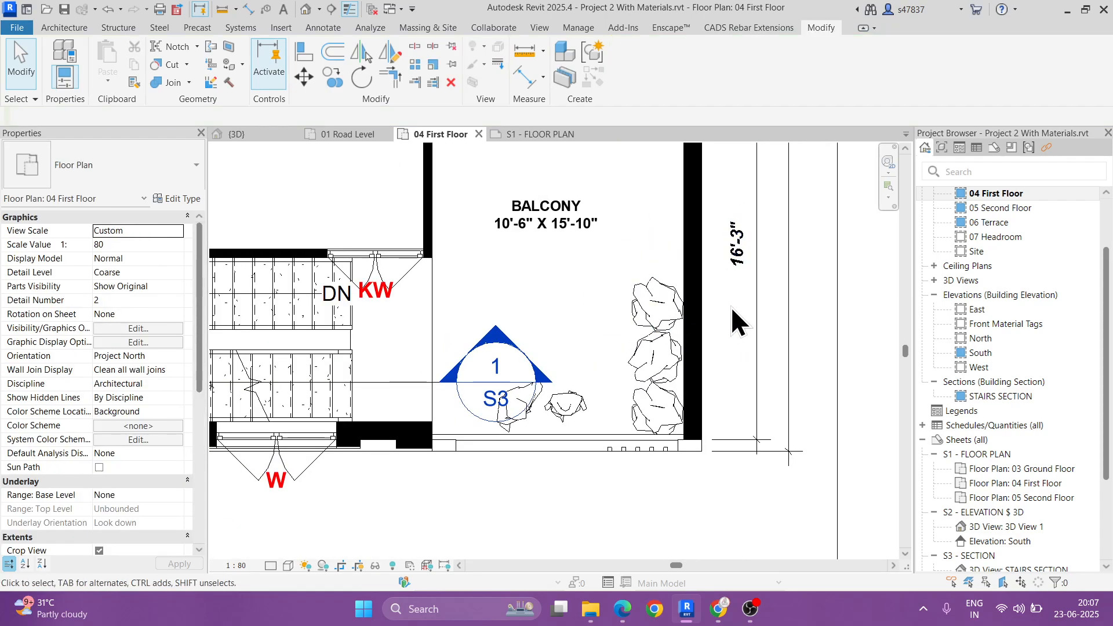
# Step: Copy all three balcony plants to the 06 Terrace level with an aligned paste, and open the 06 Terrace plan
pyautogui.scroll(-1, 766, 316)
pyautogui.moveTo(772, 320); pyautogui.dragTo(719, 421, button='middle')
pyautogui.scroll(-2, 694, 403)
pyautogui.scroll(3, 639, 439)
pyautogui.click(652, 384)
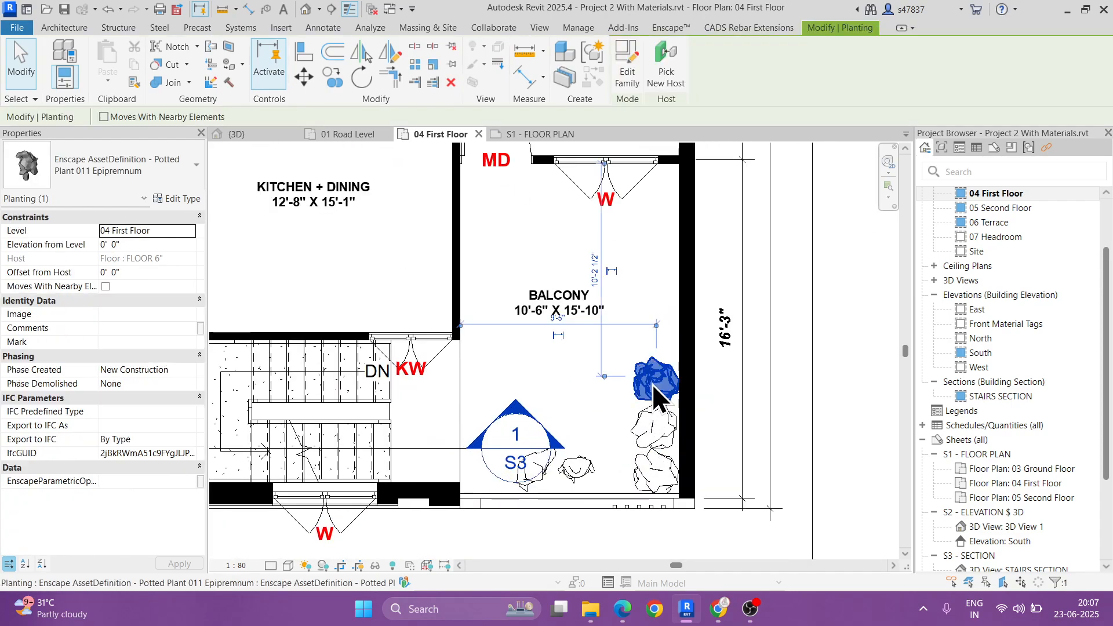
pyautogui.keyDown('ctrl'); pyautogui.click(664, 432); pyautogui.keyUp('ctrl')
pyautogui.keyDown('ctrl'); pyautogui.click(656, 473); pyautogui.keyUp('ctrl')
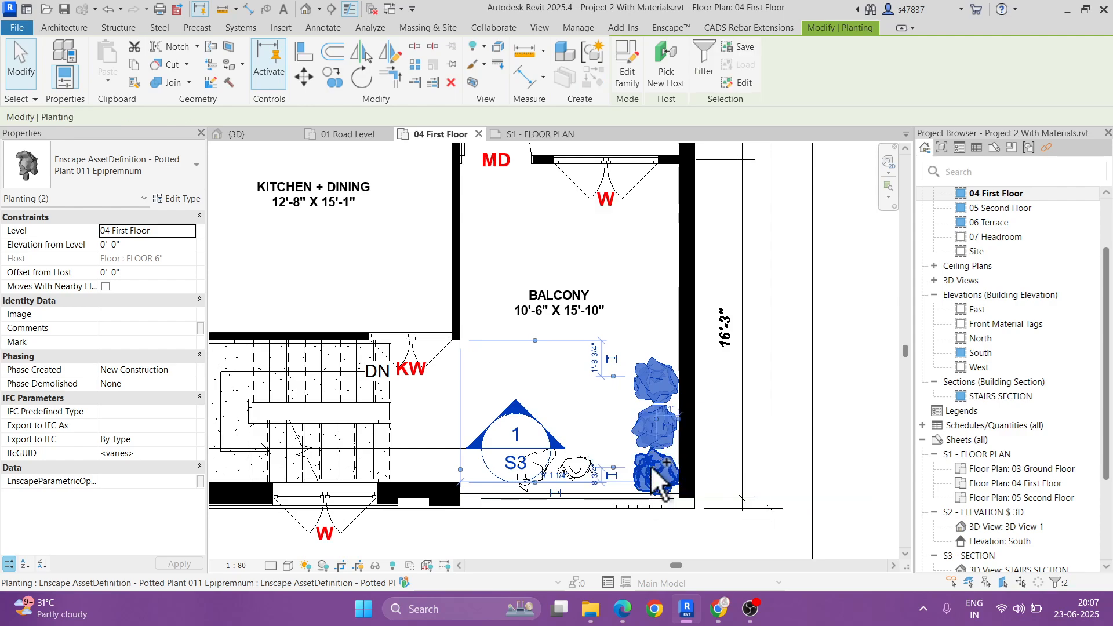
pyautogui.click(137, 68)
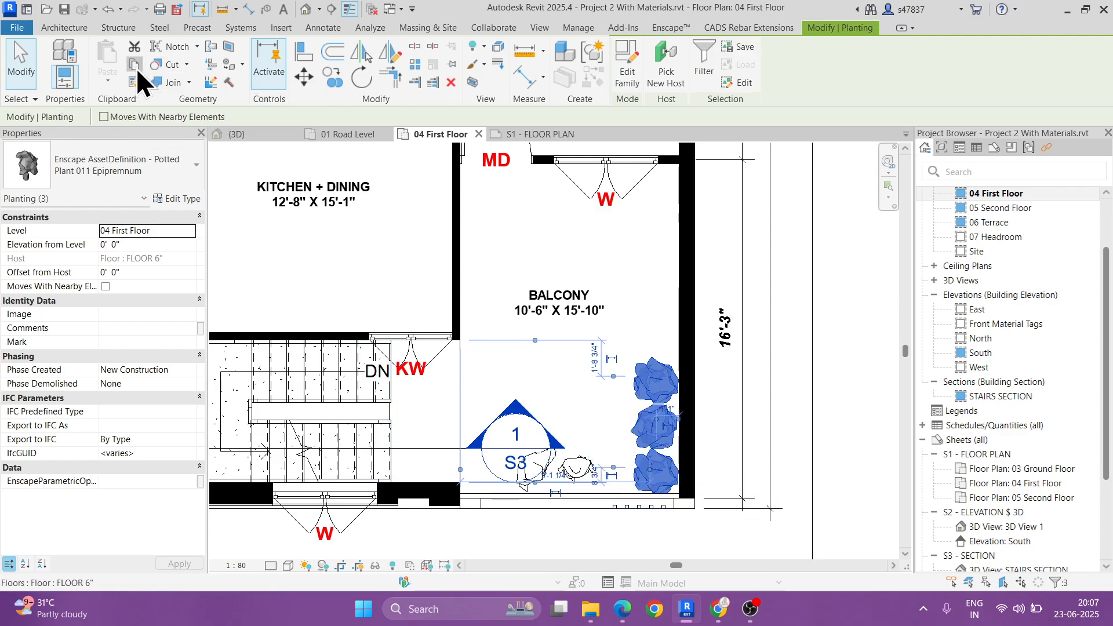
pyautogui.click(108, 81)
pyautogui.click(122, 129)
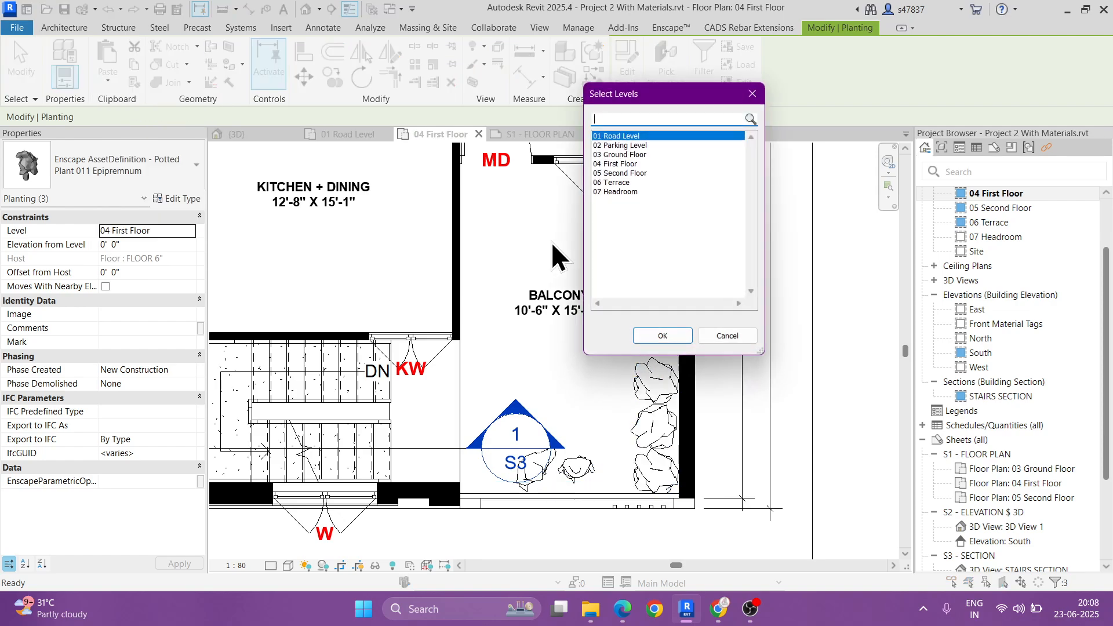
pyautogui.click(615, 183)
pyautogui.click(658, 336)
pyautogui.click(988, 223)
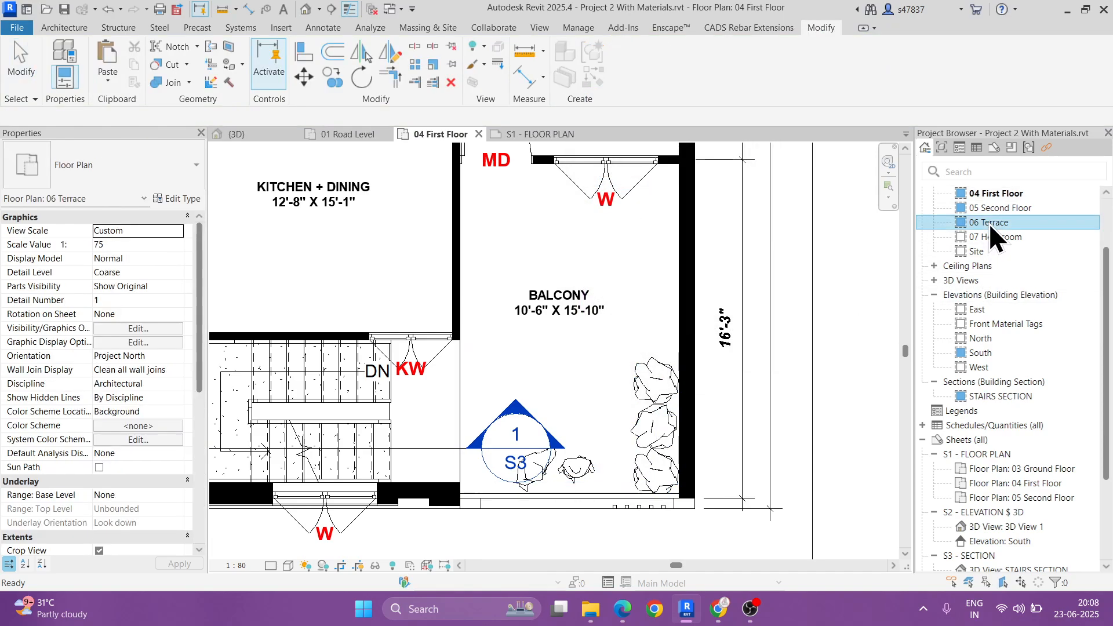
# Step: On the 06 Terrace plan, spread the plants out by shifting the back and middle ones away from the railing, nudging the middle one toward the wall
pyautogui.doubleClick(989, 223)
pyautogui.scroll(4, 618, 458)
pyautogui.click(626, 421)
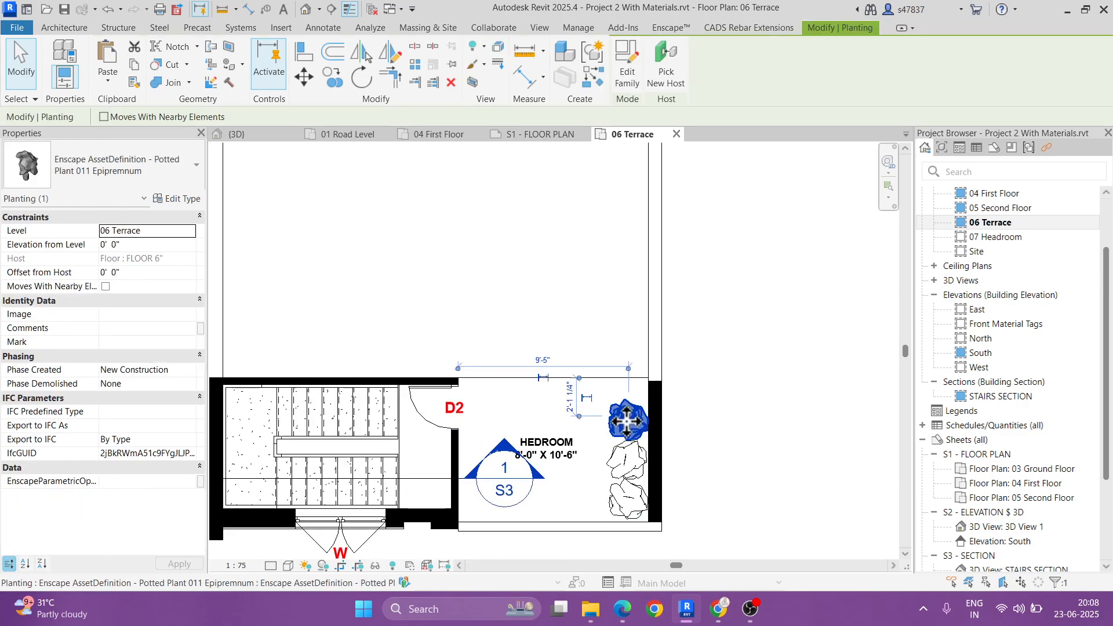
pyautogui.moveTo(626, 421); pyautogui.dragTo(626, 400)
pyautogui.click(630, 451)
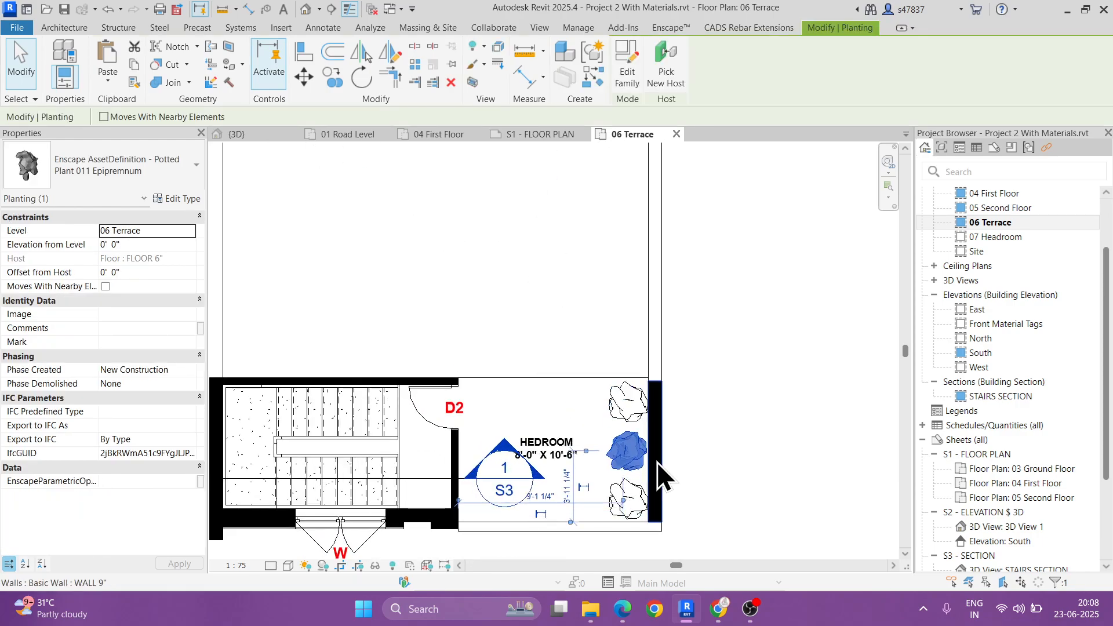
pyautogui.press('Right')
pyautogui.click(720, 449)
# Step: Examine the terrace plants and the front balconies in the 3D view
pyautogui.moveTo(711, 466); pyautogui.dragTo(782, 376, button='middle')
pyautogui.click(303, 9)
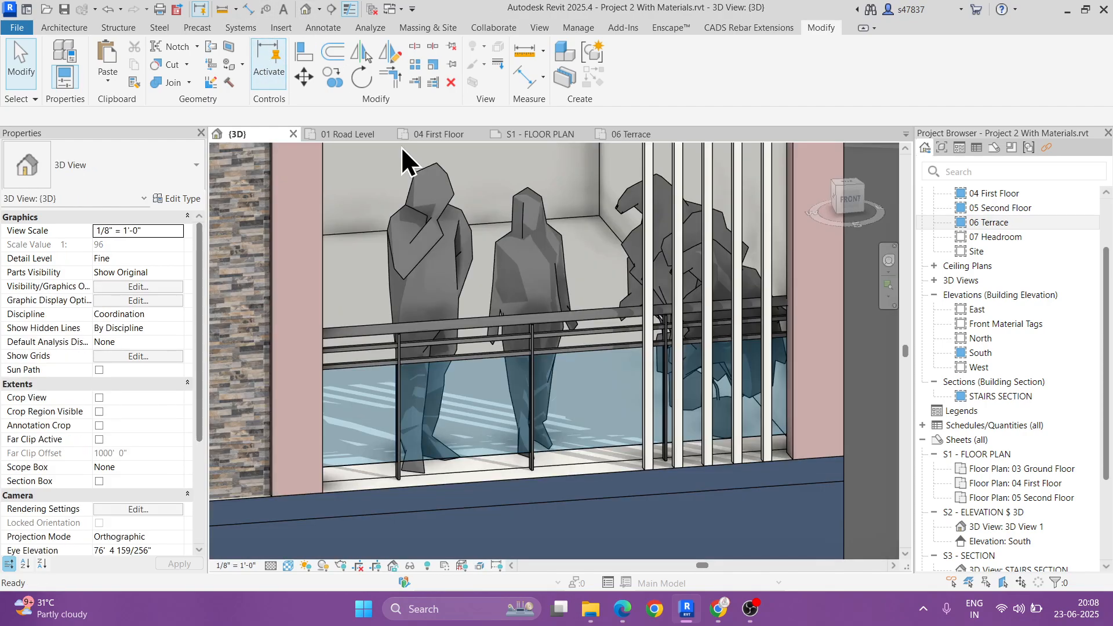
pyautogui.scroll(-6, 676, 291)
pyautogui.scroll(5, 666, 355)
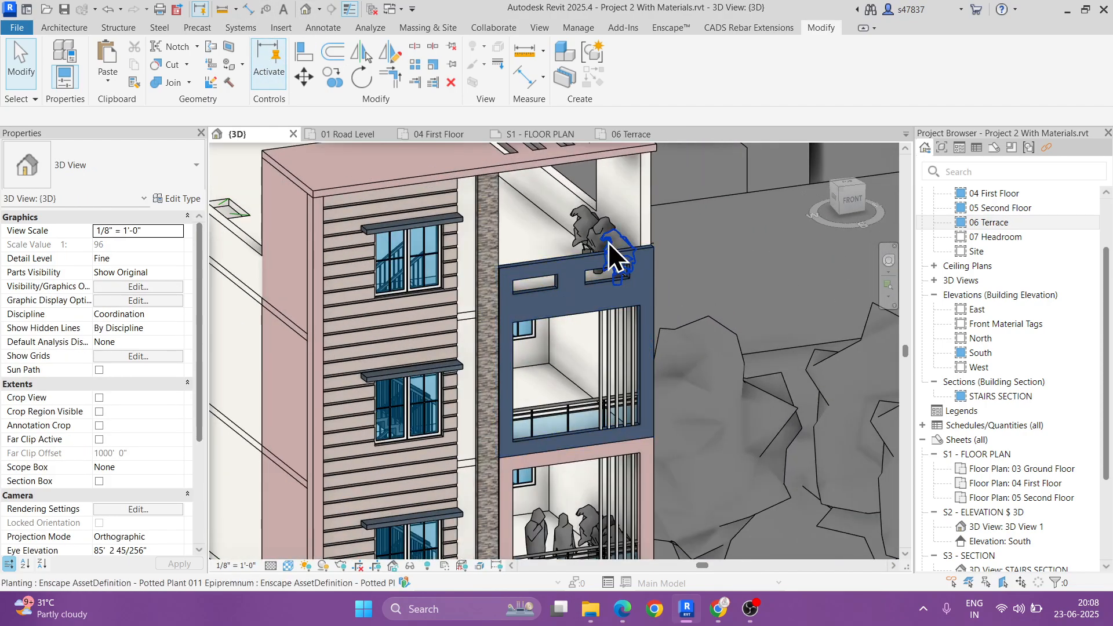
pyautogui.scroll(3, 607, 242)
pyautogui.moveTo(603, 238); pyautogui.dragTo(599, 165, button='middle')
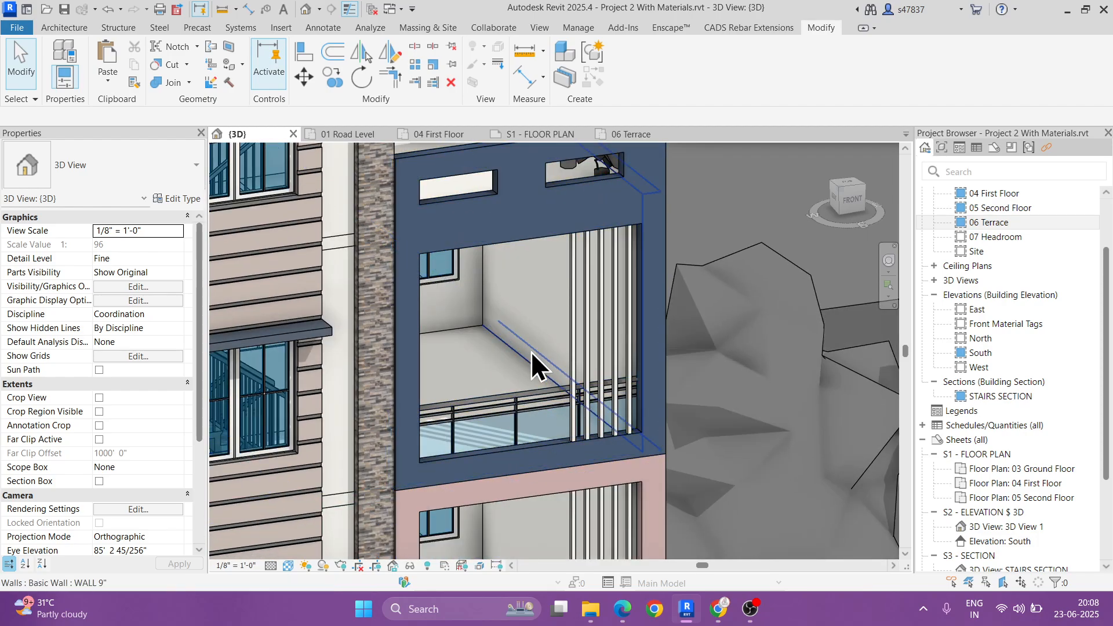
# Step: Open the 05 Second Floor plan and choose the Enscape asset Potted Plant 024: Fiddle-Leaf Fig, marking it as a favourite
pyautogui.doubleClick(998, 207)
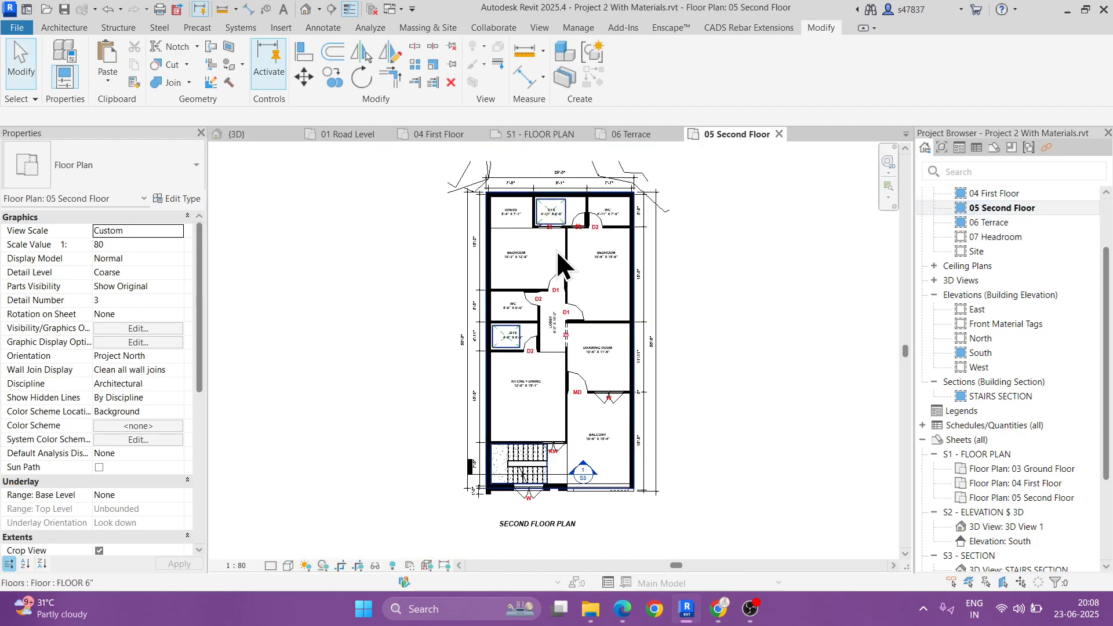
pyautogui.scroll(3, 603, 466)
pyautogui.click(668, 27)
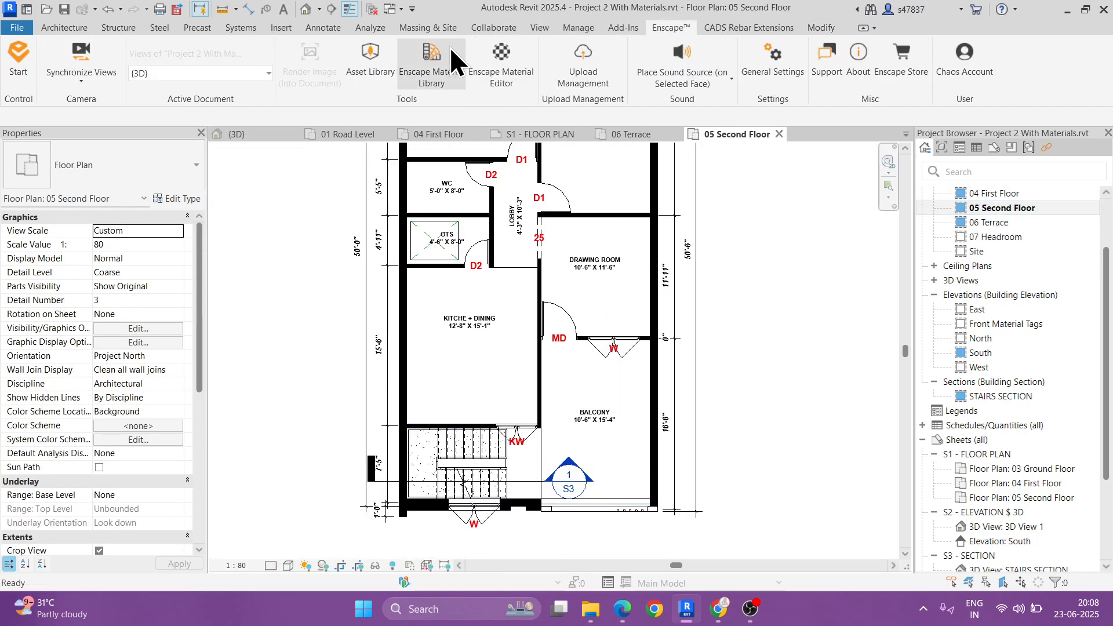
pyautogui.click(366, 55)
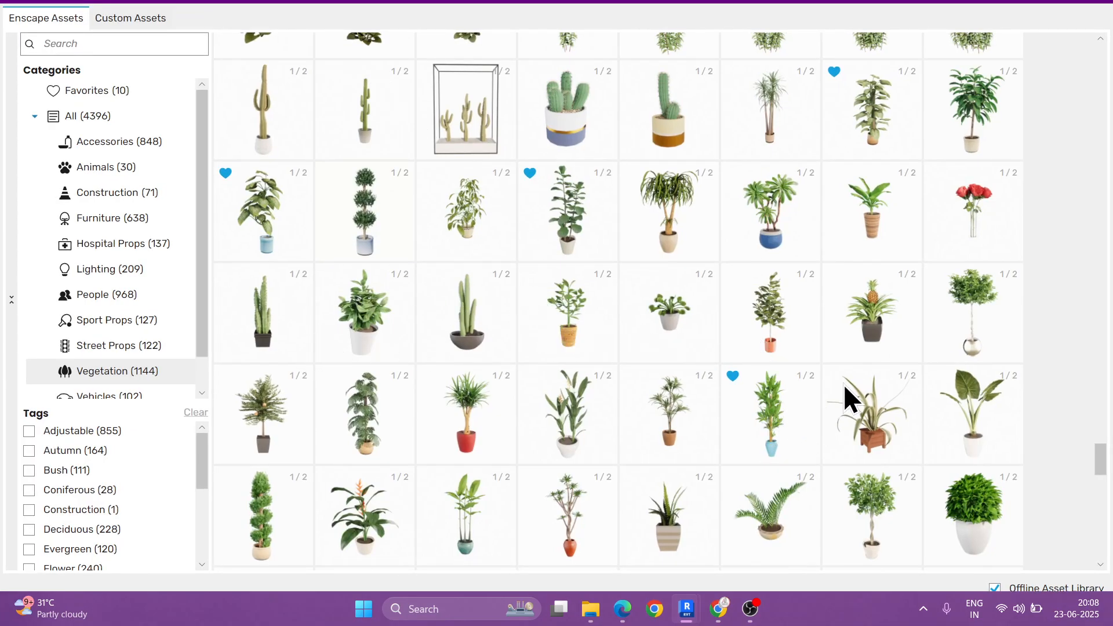
pyautogui.moveTo(744, 322)
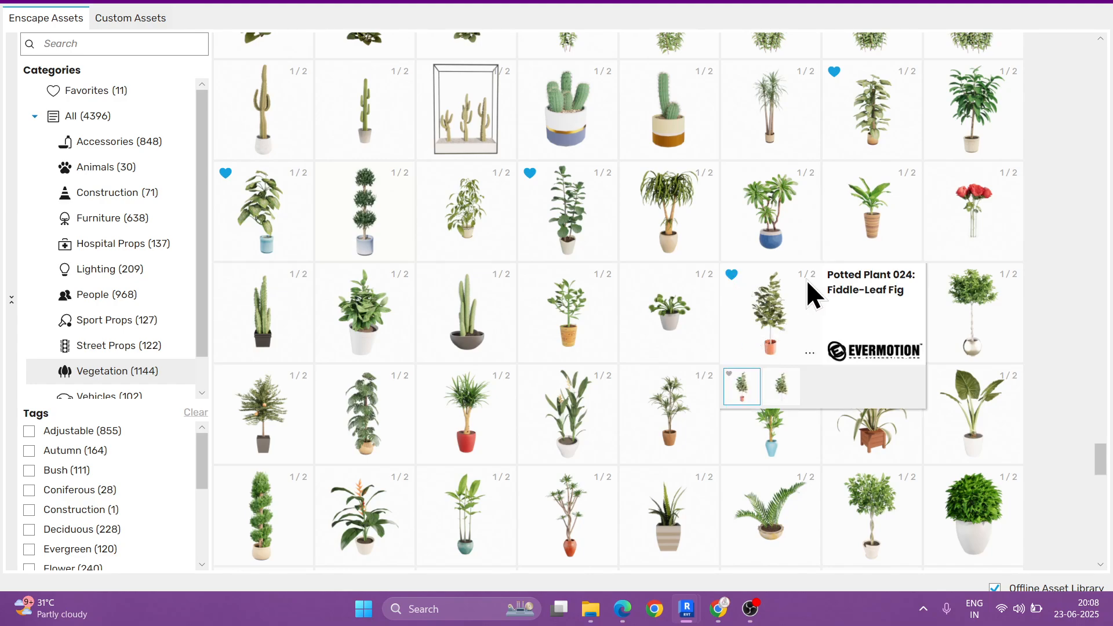
pyautogui.click(755, 327)
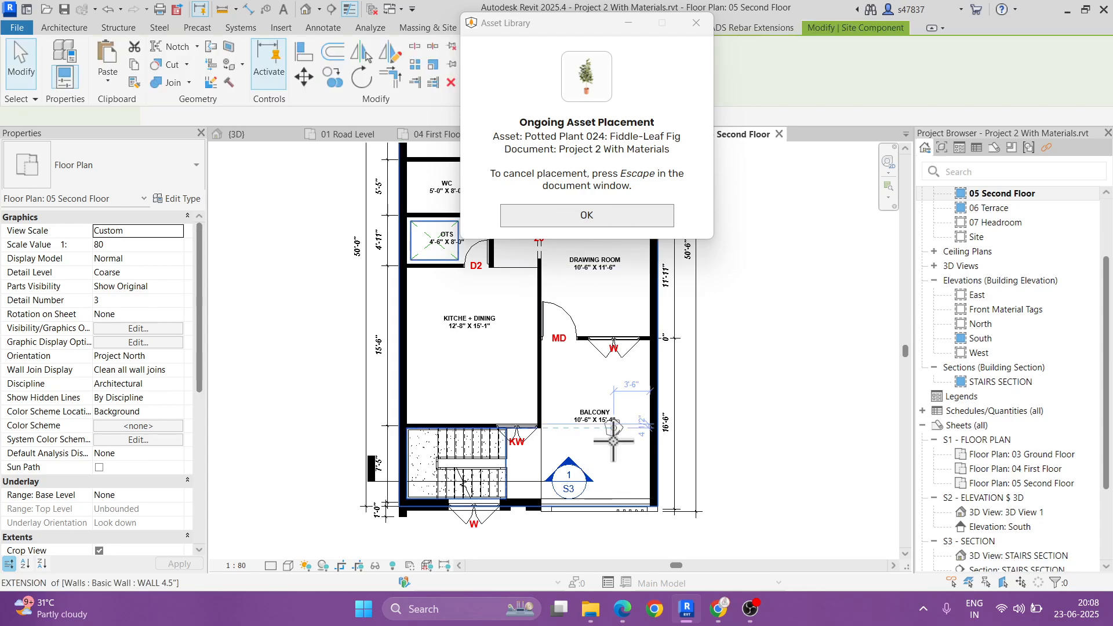
# Step: Place four fiddle-leaf figs in a row along the second floor balcony's outer wall, starting near the railing, and end the placement
pyautogui.scroll(5, 636, 490)
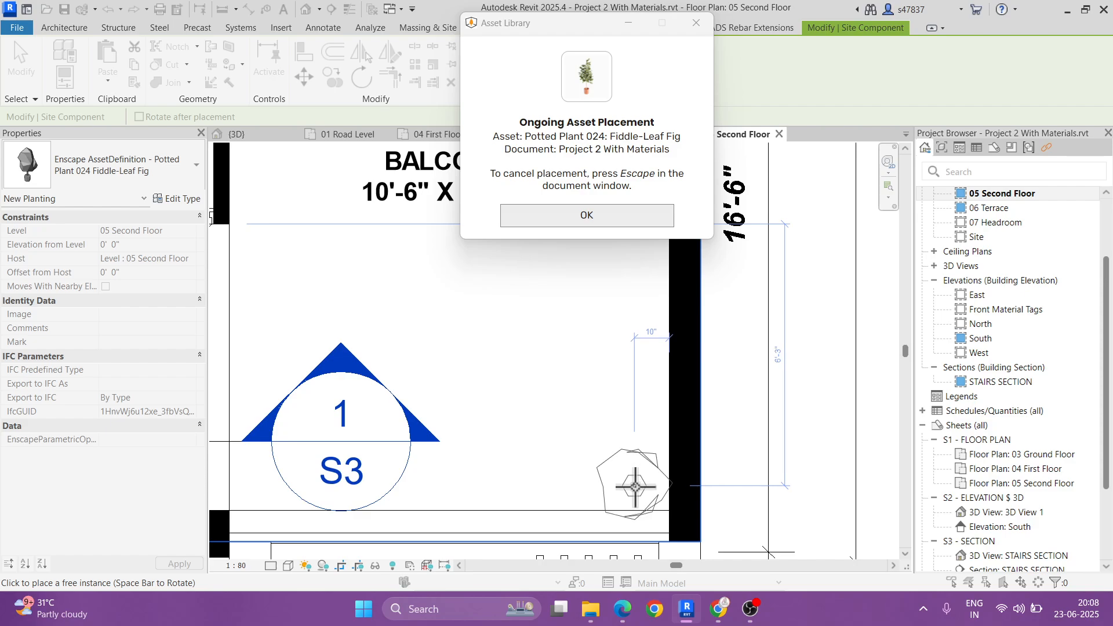
pyautogui.click(636, 490)
pyautogui.click(638, 405)
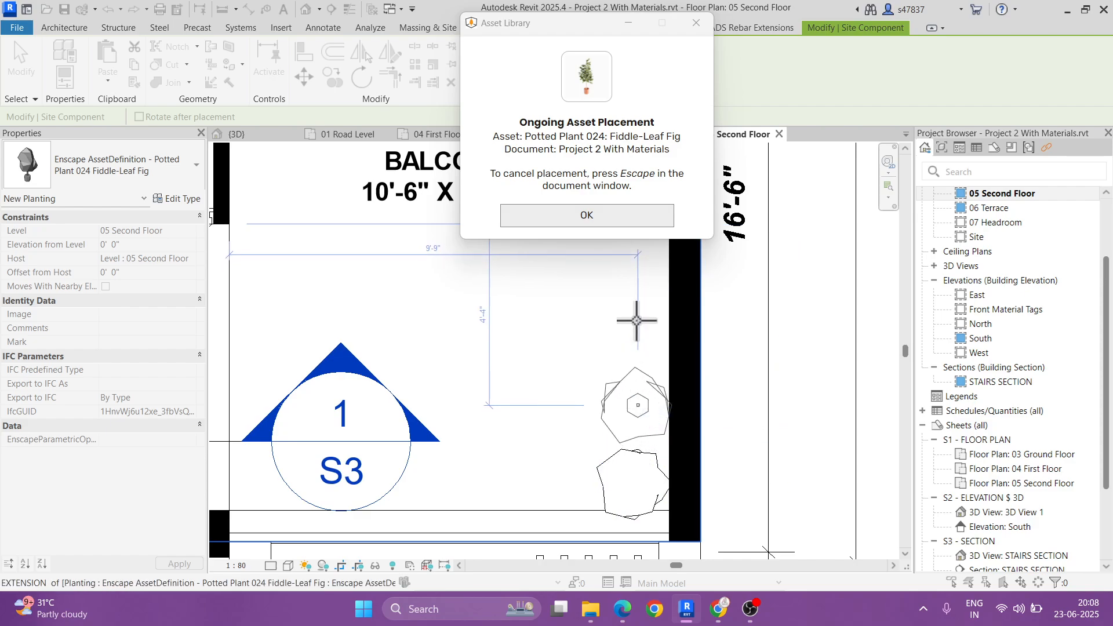
pyautogui.click(634, 334)
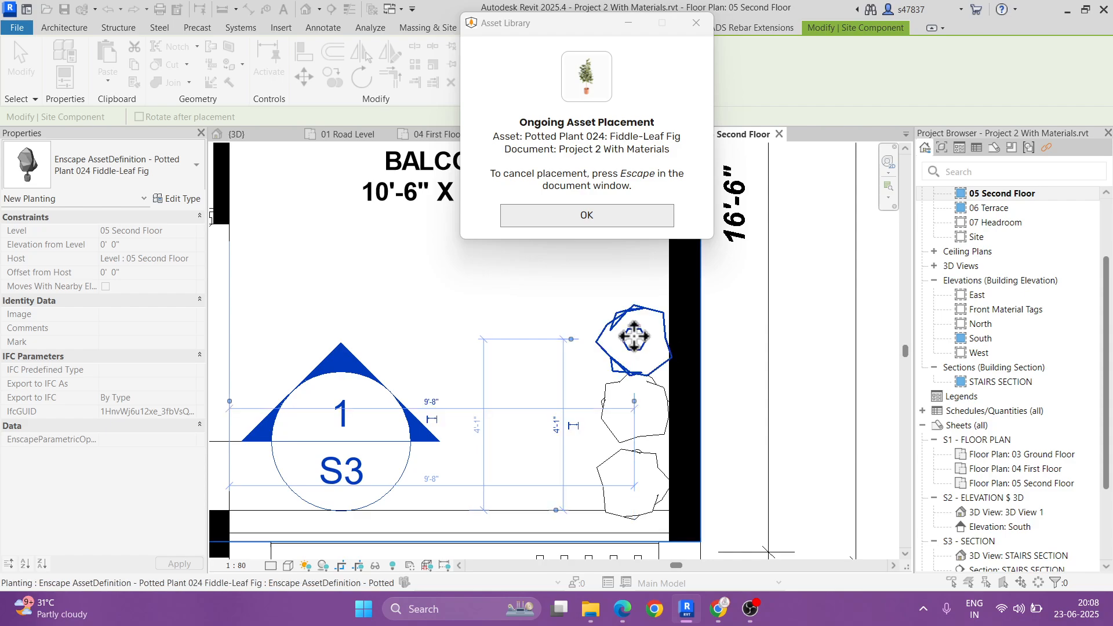
pyautogui.moveTo(635, 296); pyautogui.dragTo(637, 373, button='middle')
pyautogui.scroll(1, 637, 372)
pyautogui.click(638, 343)
pyautogui.scroll(-3, 673, 185)
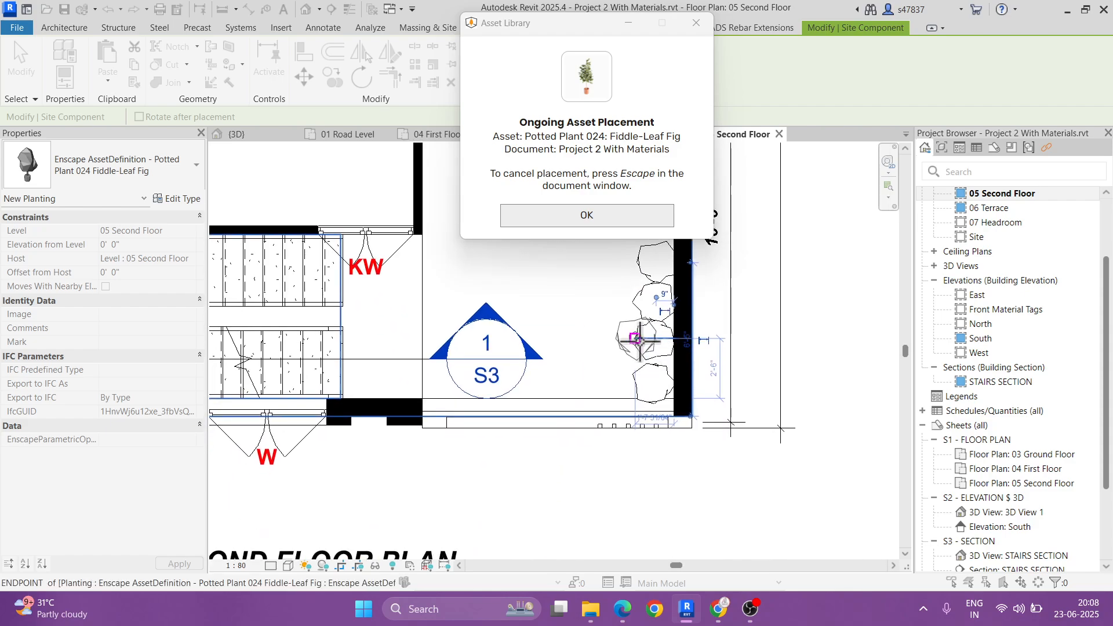
pyautogui.click(586, 215)
pyautogui.press('Escape')
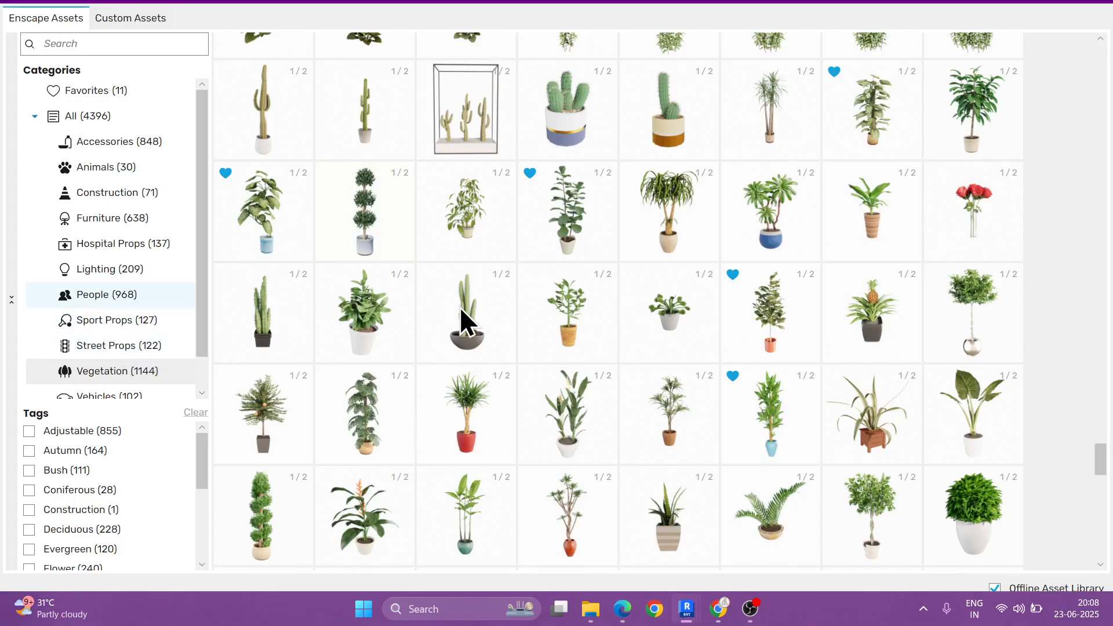
# Step: Choose the pair of standing women from the Enscape People assets and place them behind the second floor balcony railing
pyautogui.click(106, 304)
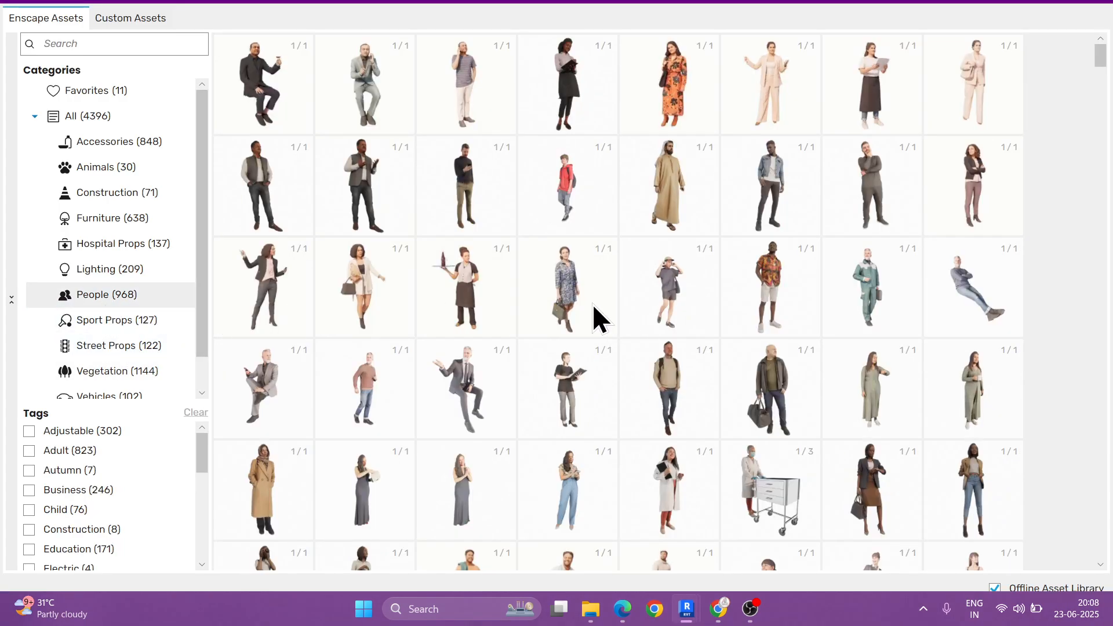
pyautogui.scroll(-10, 542, 355)
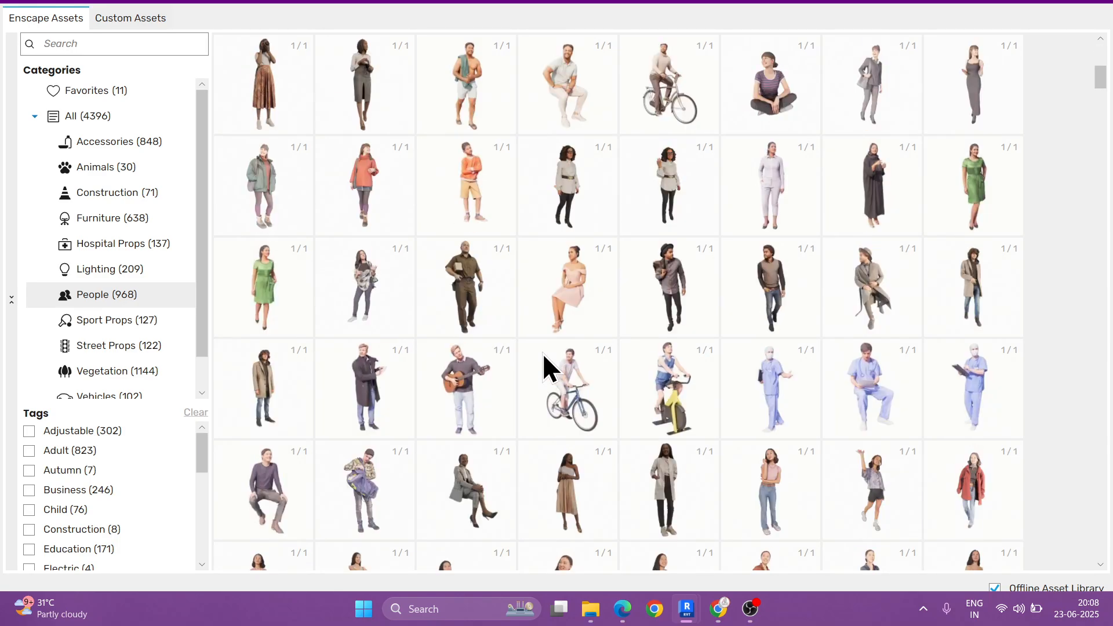
pyautogui.scroll(-3, 543, 355)
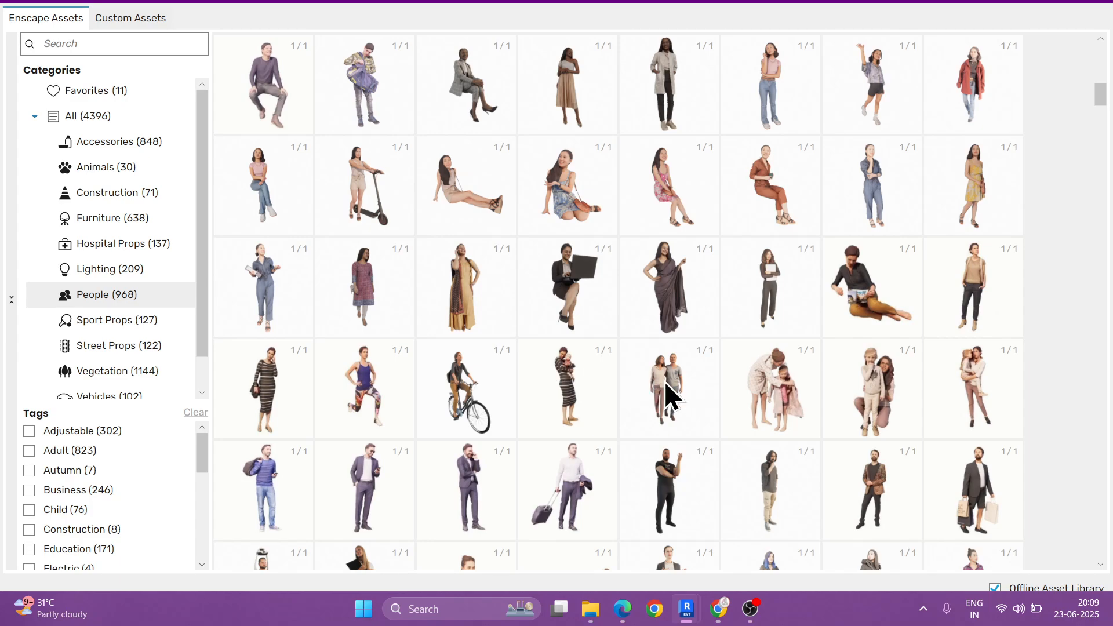
pyautogui.scroll(-1, 664, 381)
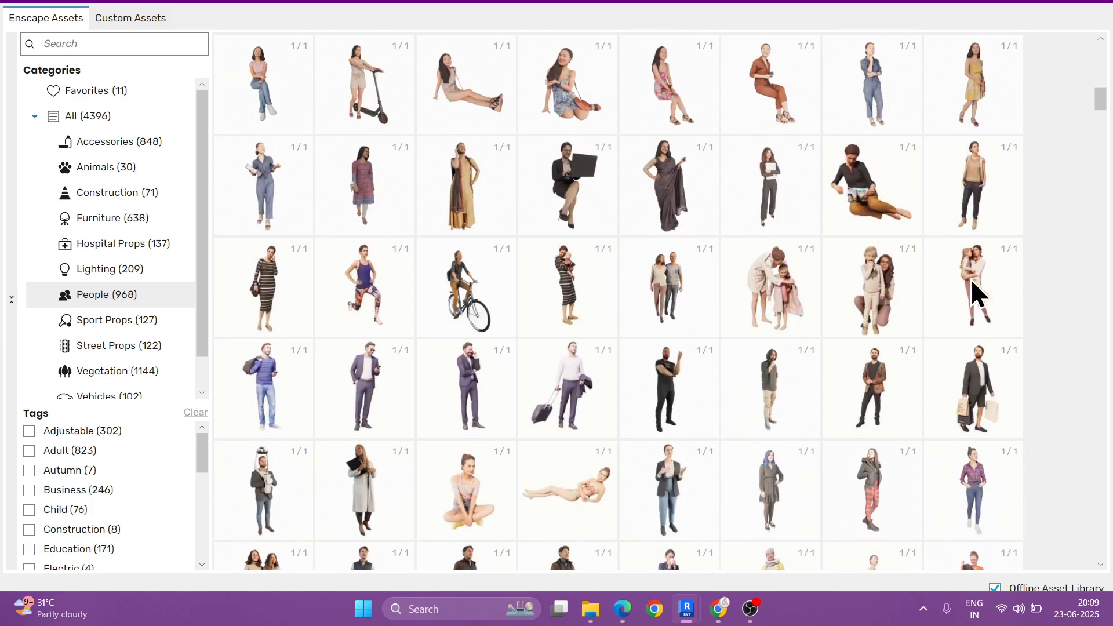
pyautogui.scroll(-2, 970, 278)
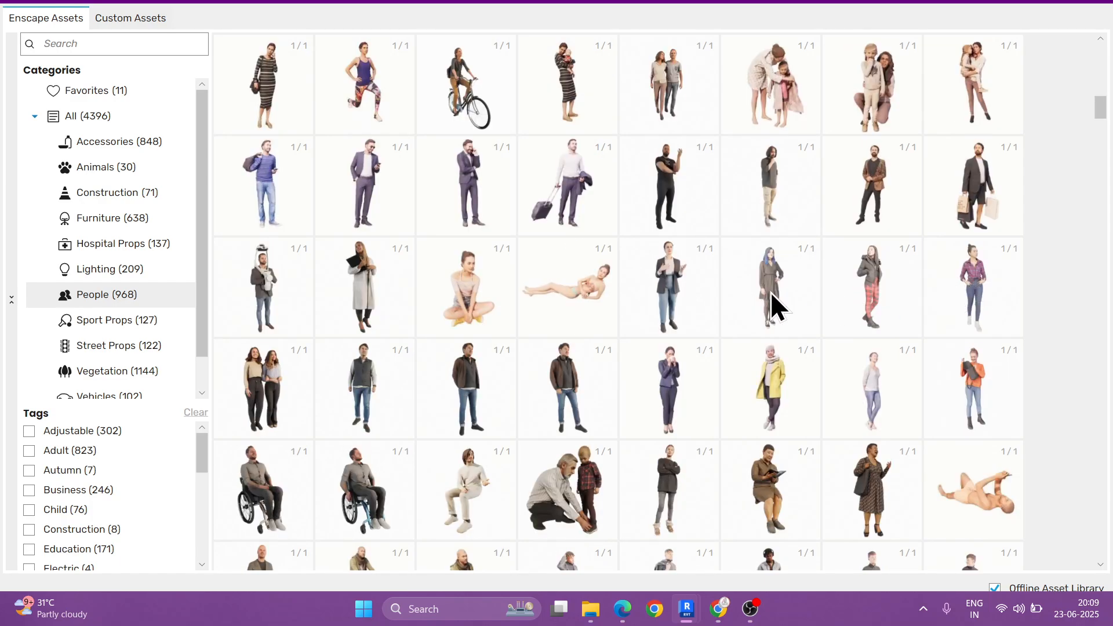
pyautogui.click(266, 390)
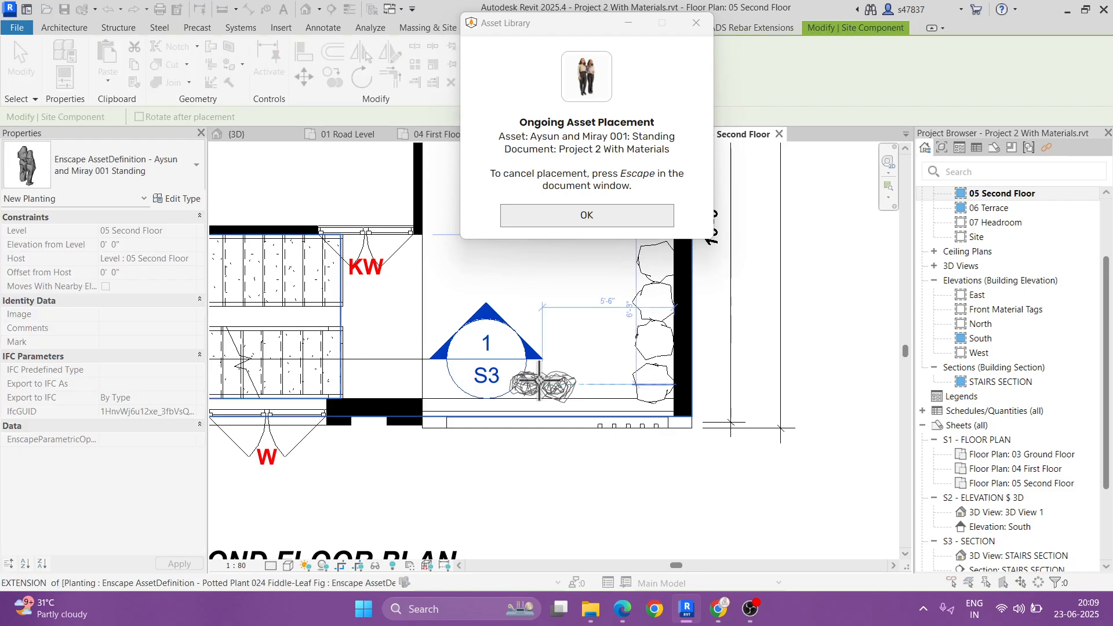
pyautogui.scroll(2, 539, 382)
pyautogui.click(541, 388)
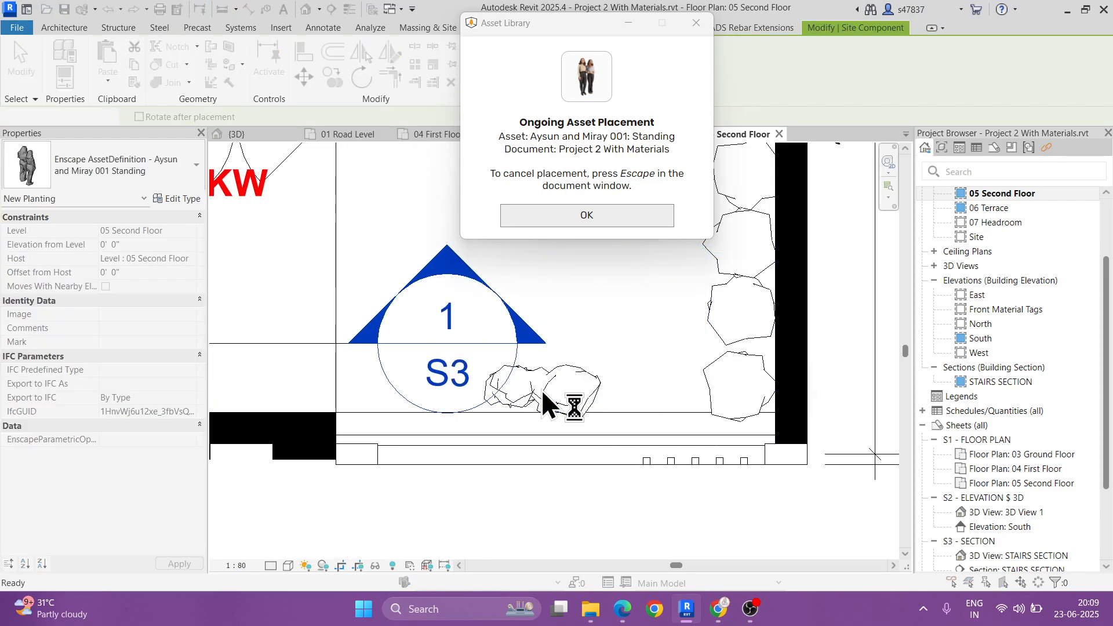
pyautogui.click(1039, 3)
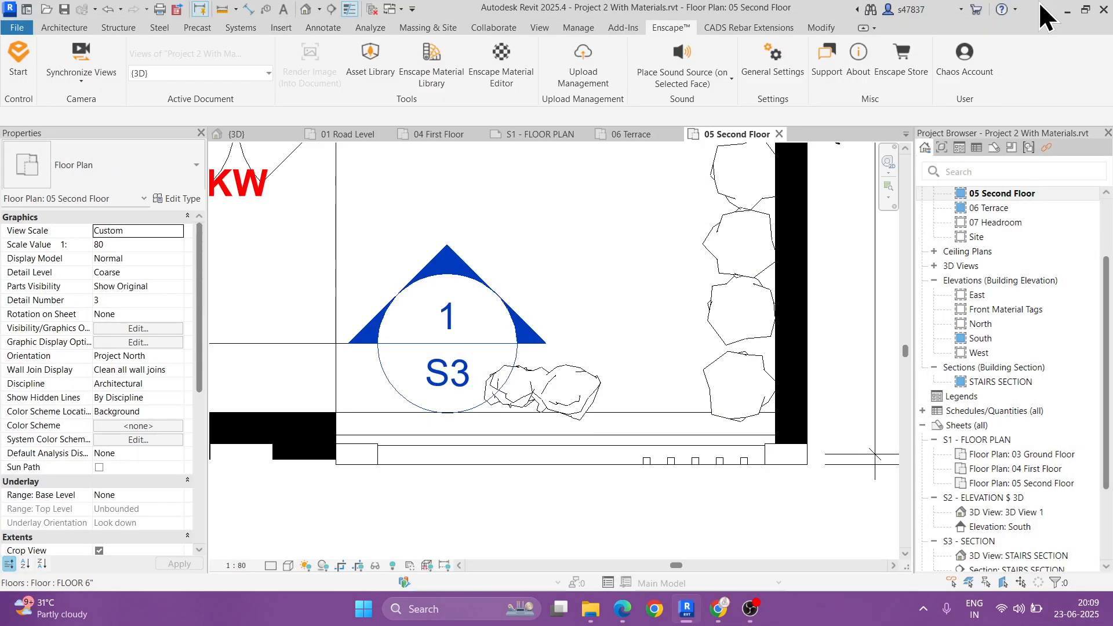
# Step: Examine the furnished balconies and the road in front of the building in the 3D view
pyautogui.click(306, 11)
pyautogui.keyDown('shift'); pyautogui.moveTo(556, 400); pyautogui.dragTo(585, 335, button='middle'); pyautogui.keyUp('shift')
pyautogui.scroll(1, 506, 406)
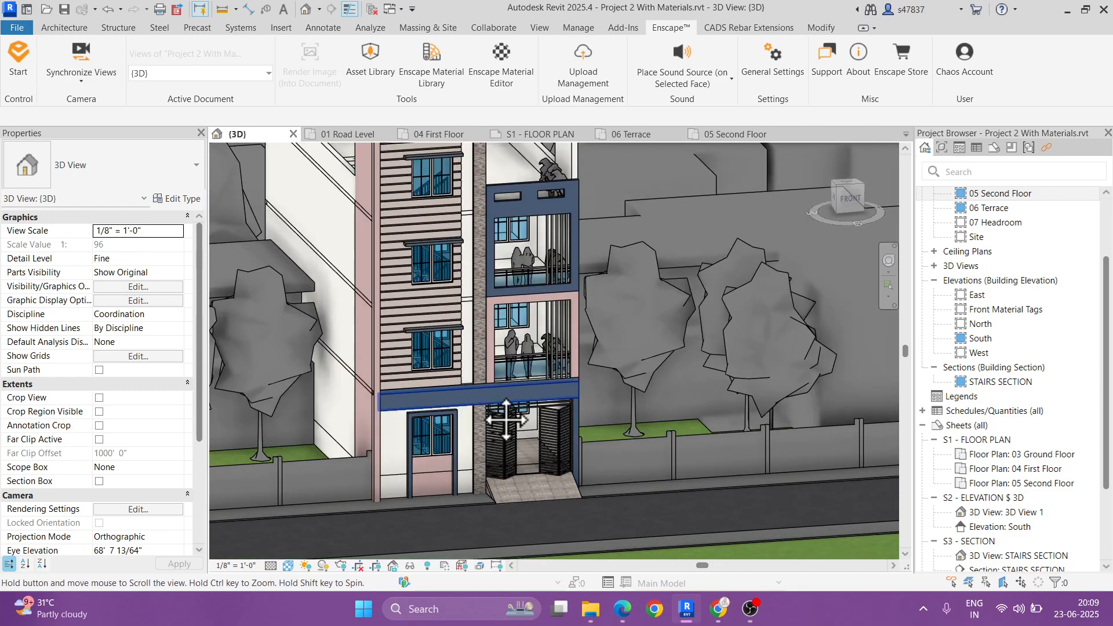
pyautogui.moveTo(506, 417); pyautogui.dragTo(509, 358, button='middle')
pyautogui.moveTo(507, 413); pyautogui.dragTo(371, 264)
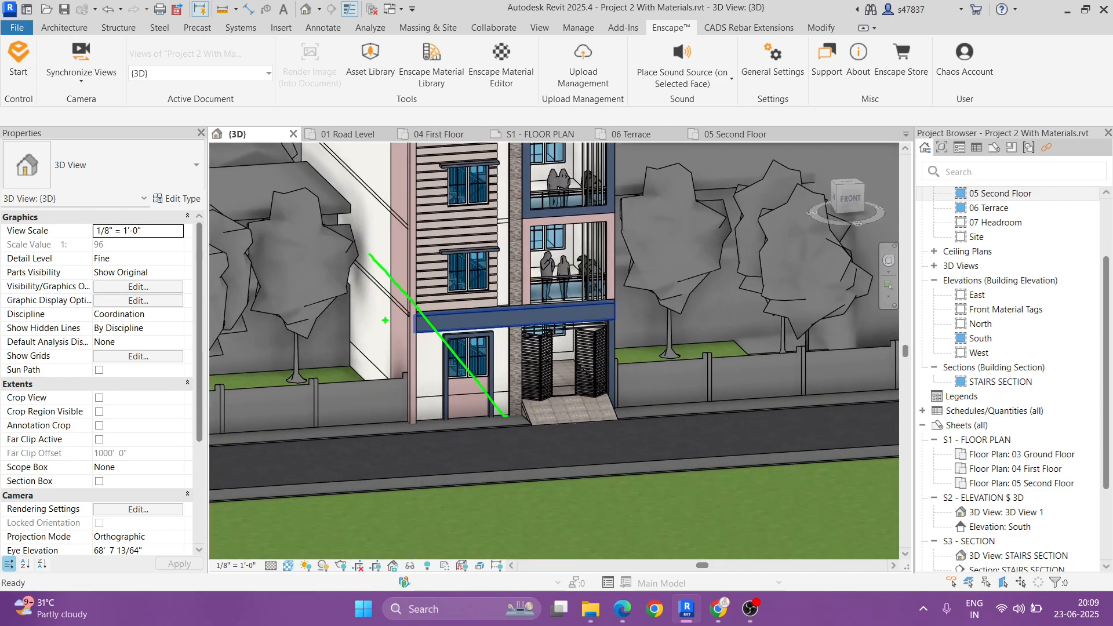
pyautogui.moveTo(306, 412)
pyautogui.mouseDown()
pyautogui.moveTo(852, 456)
pyautogui.moveTo(253, 452)
pyautogui.mouseUp()
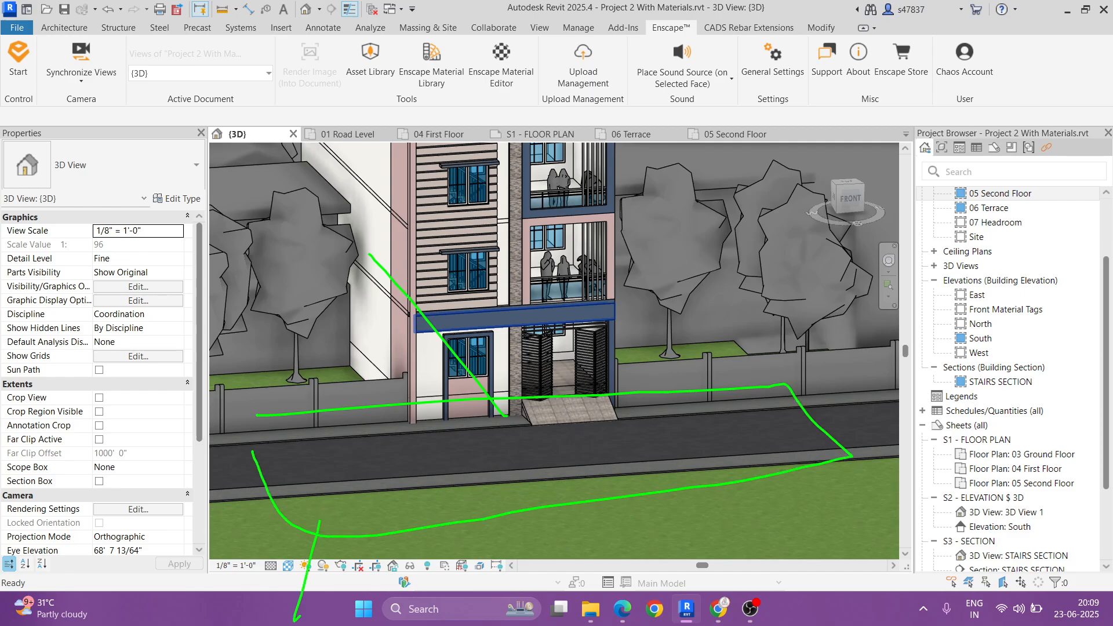
# Step: Open the 01 Road Level plan and examine the area in front of the building
pyautogui.scroll(3, 989, 226)
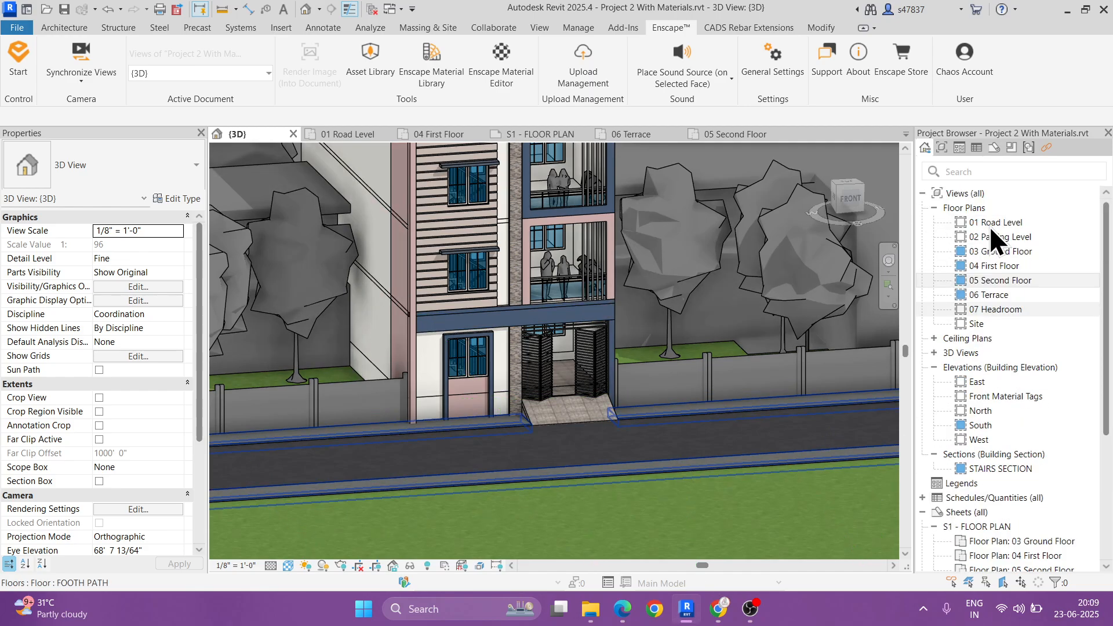
pyautogui.doubleClick(992, 223)
pyautogui.scroll(-4, 532, 339)
pyautogui.moveTo(532, 341); pyautogui.dragTo(613, 332, button='middle')
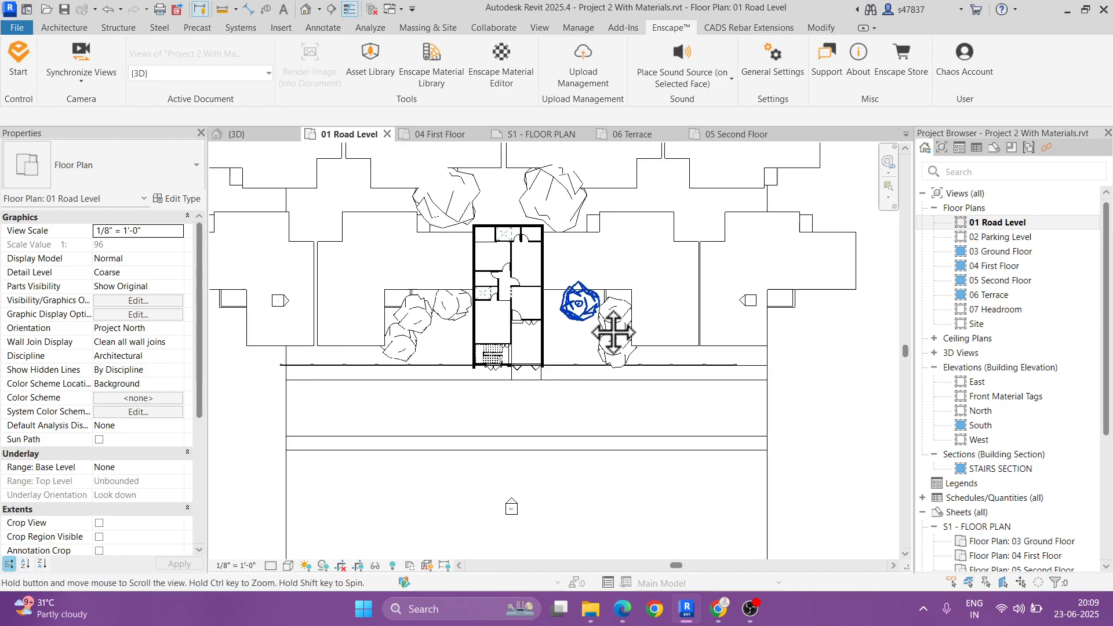
pyautogui.scroll(5, 545, 345)
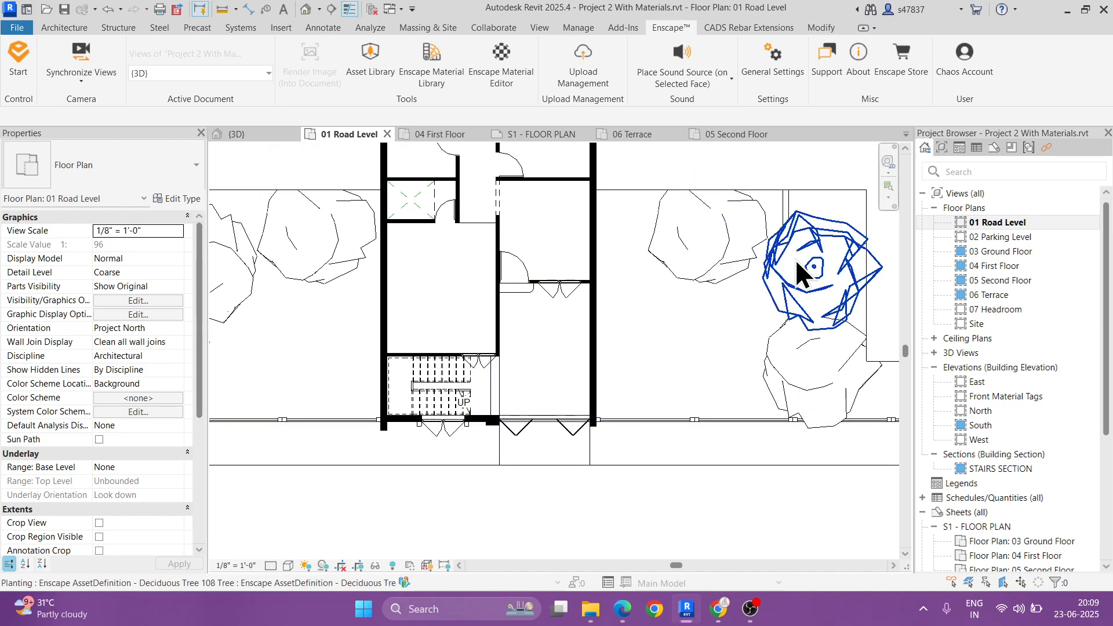
# Step: Open the 02 Parking Level plan and mark the compact Car 038 and coupe Car 015 as favorites in the Enscape Vehicles assets
pyautogui.doubleClick(1003, 237)
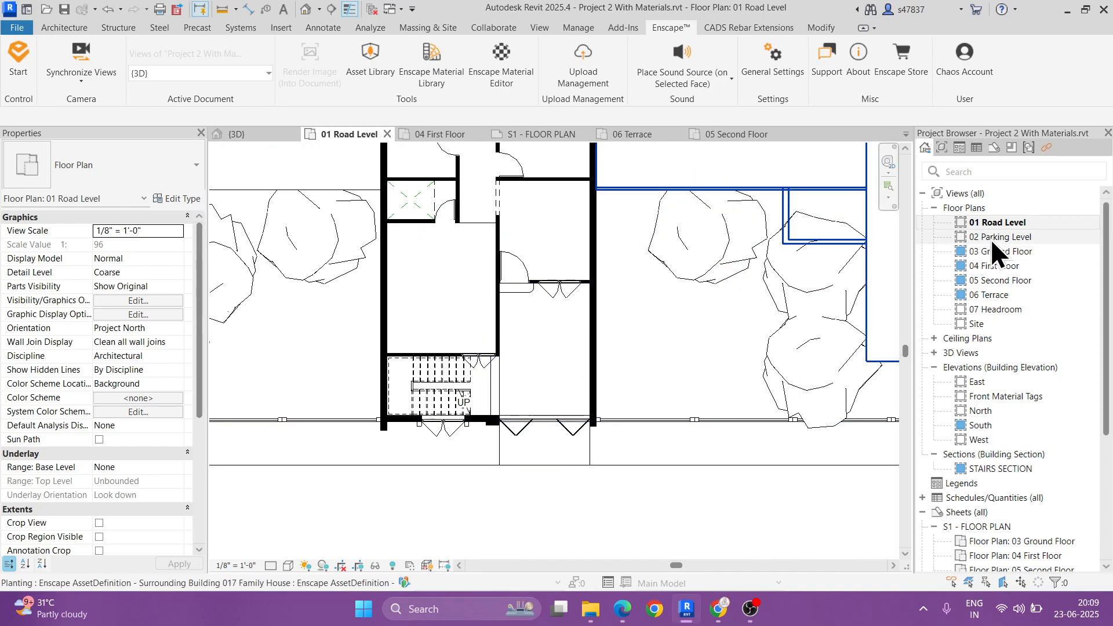
pyautogui.click(377, 71)
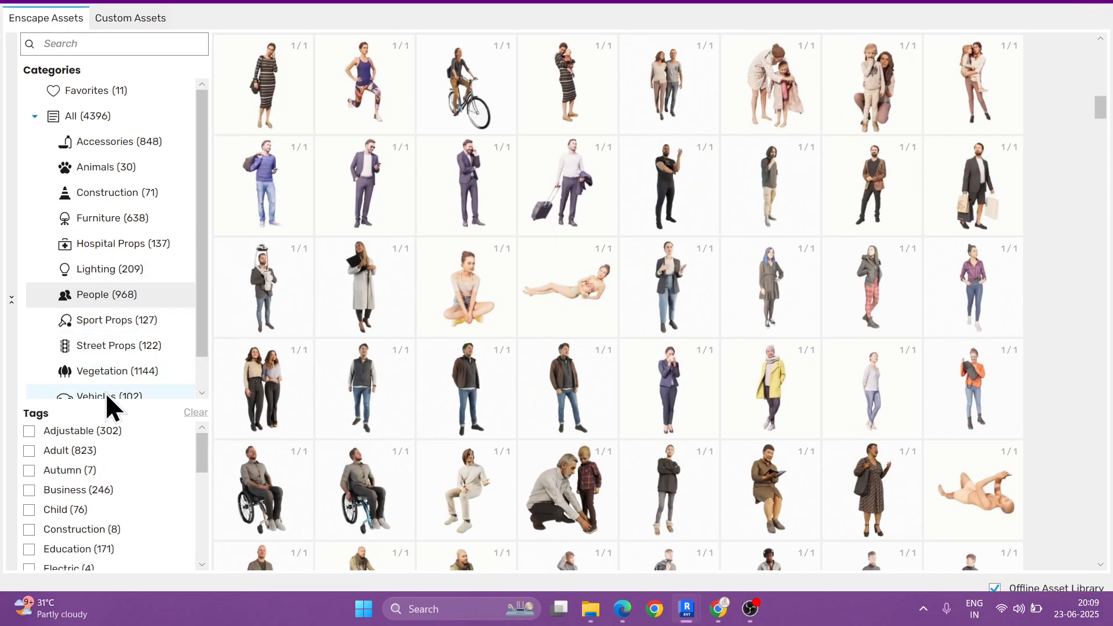
pyautogui.click(130, 391)
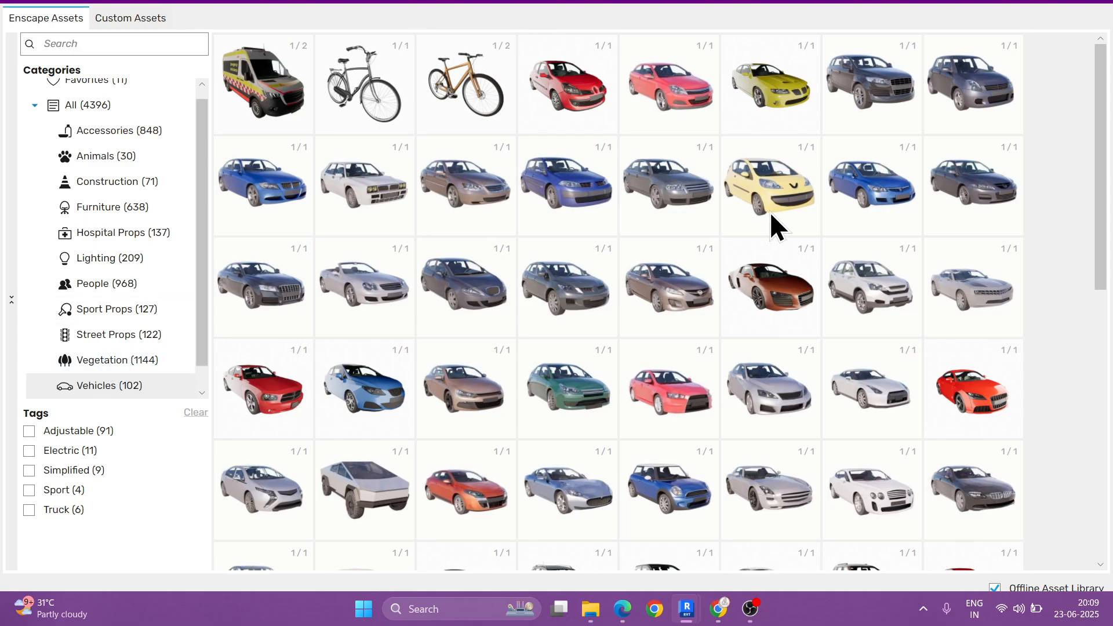
pyautogui.moveTo(1101, 128); pyautogui.dragTo(1104, 168)
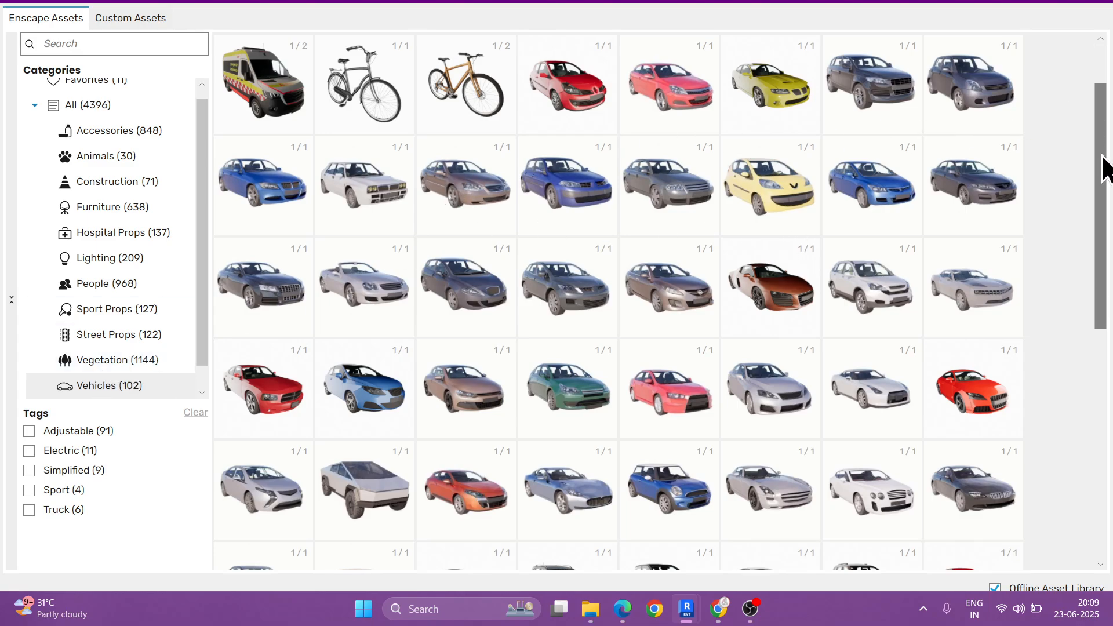
pyautogui.scroll(-1, 850, 293)
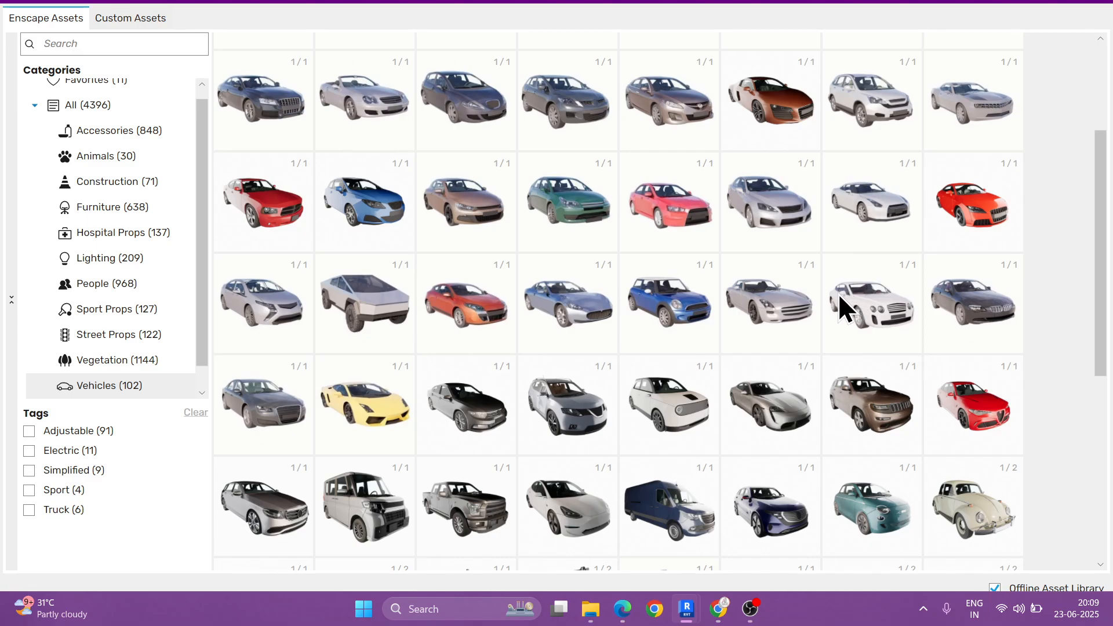
pyautogui.moveTo(660, 308)
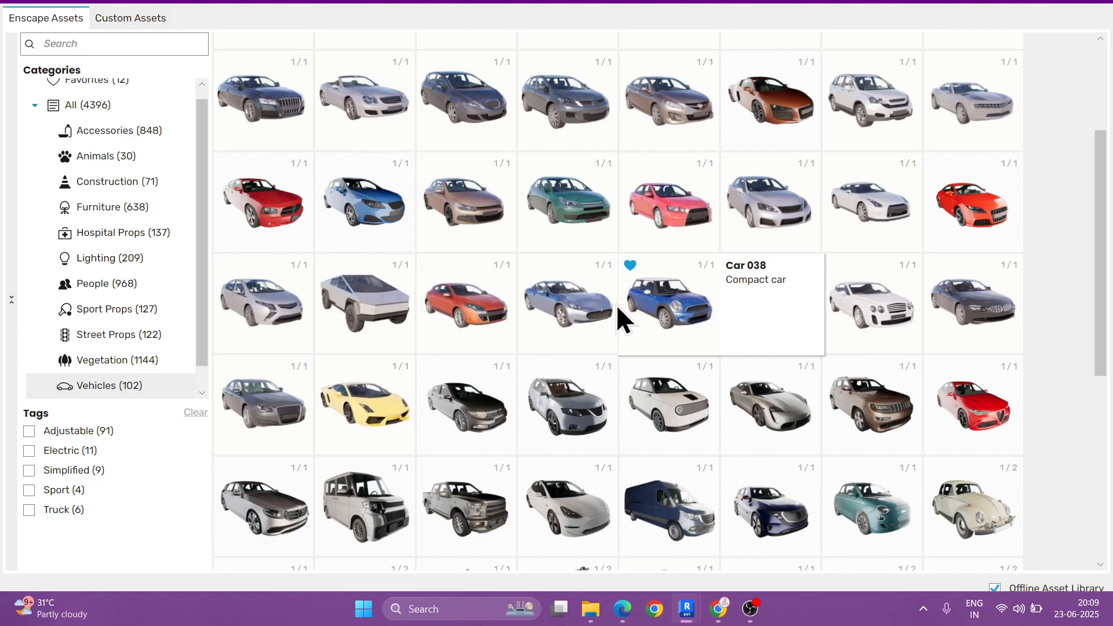
pyautogui.scroll(1, 607, 340)
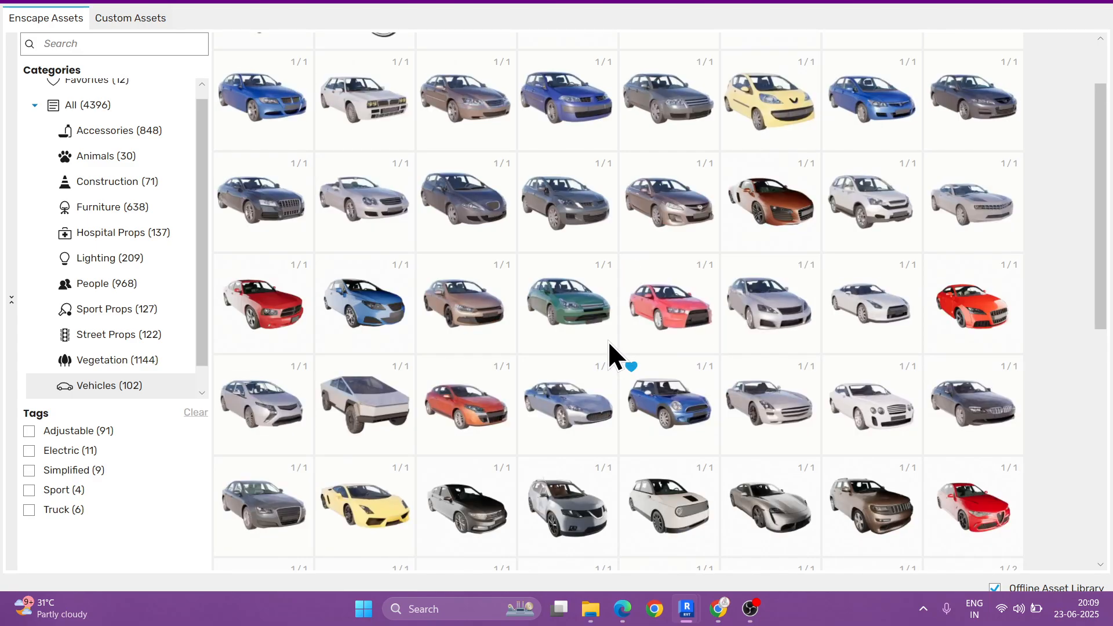
pyautogui.moveTo(265, 190)
pyautogui.click(224, 164)
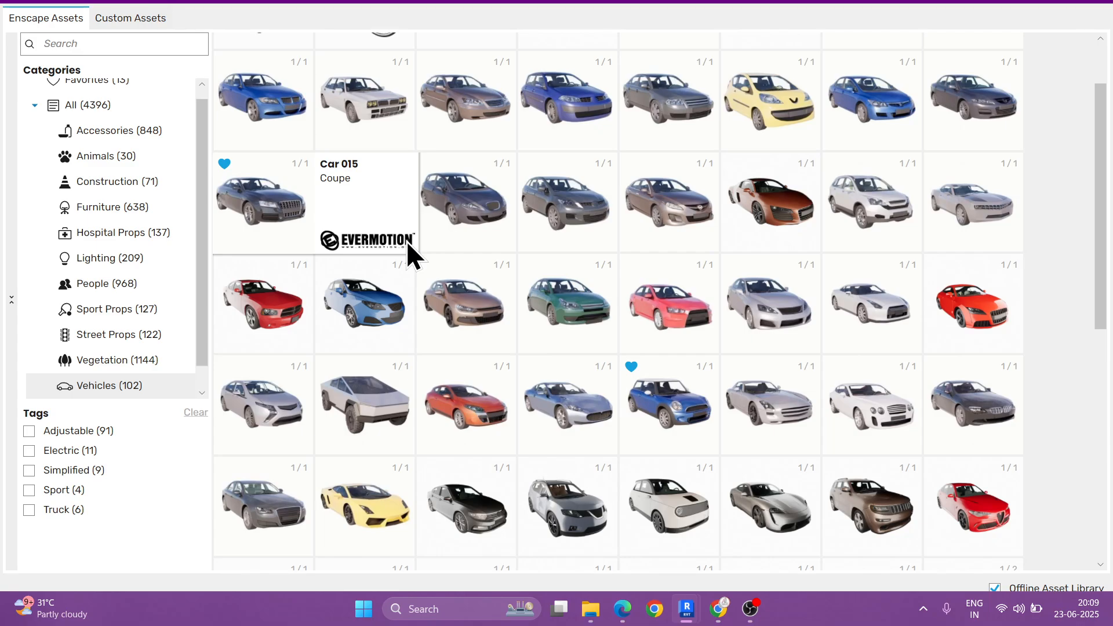
# Step: Choose Car 038 from the Vehicles assets, place it lengthwise in the parking bay behind the gate, and end the placement
pyautogui.scroll(-1, 792, 326)
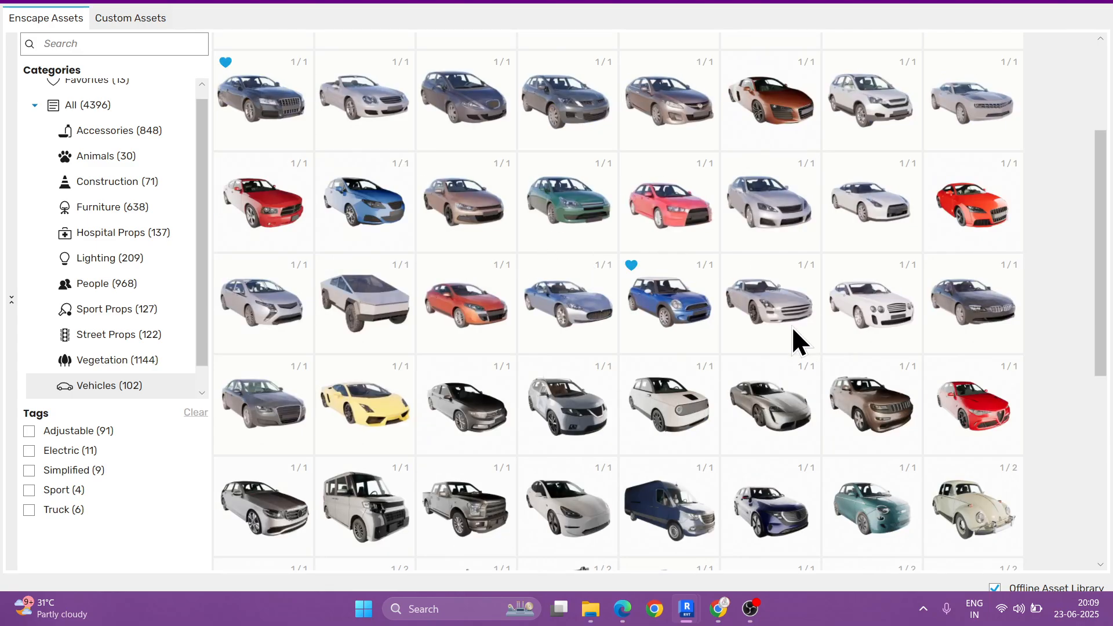
pyautogui.scroll(-1, 792, 326)
pyautogui.scroll(1, 782, 322)
pyautogui.click(672, 307)
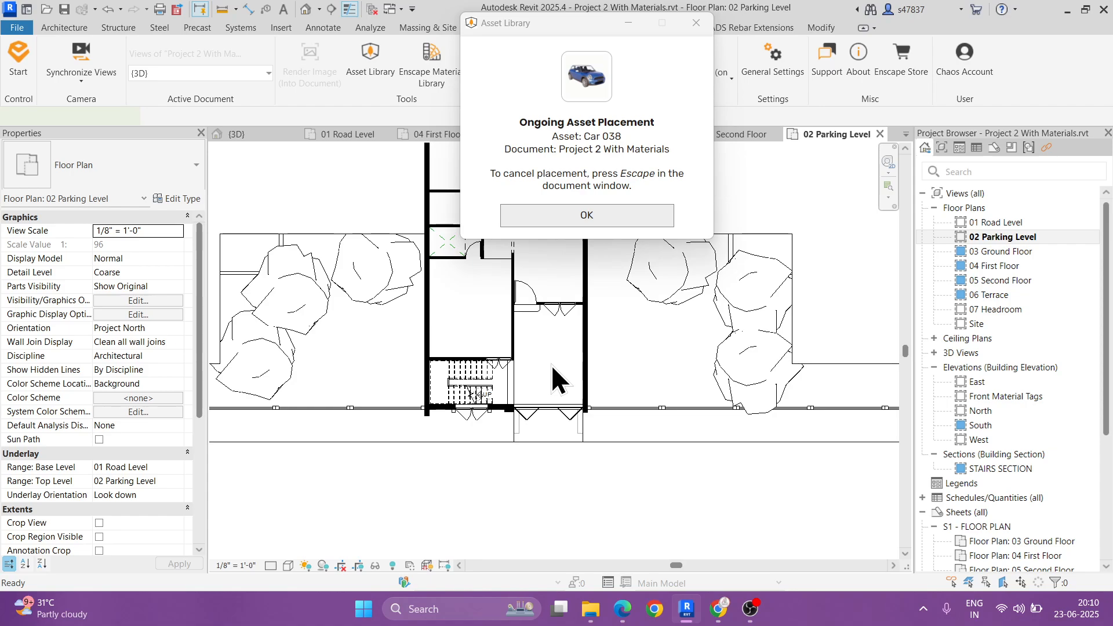
pyautogui.scroll(2, 551, 364)
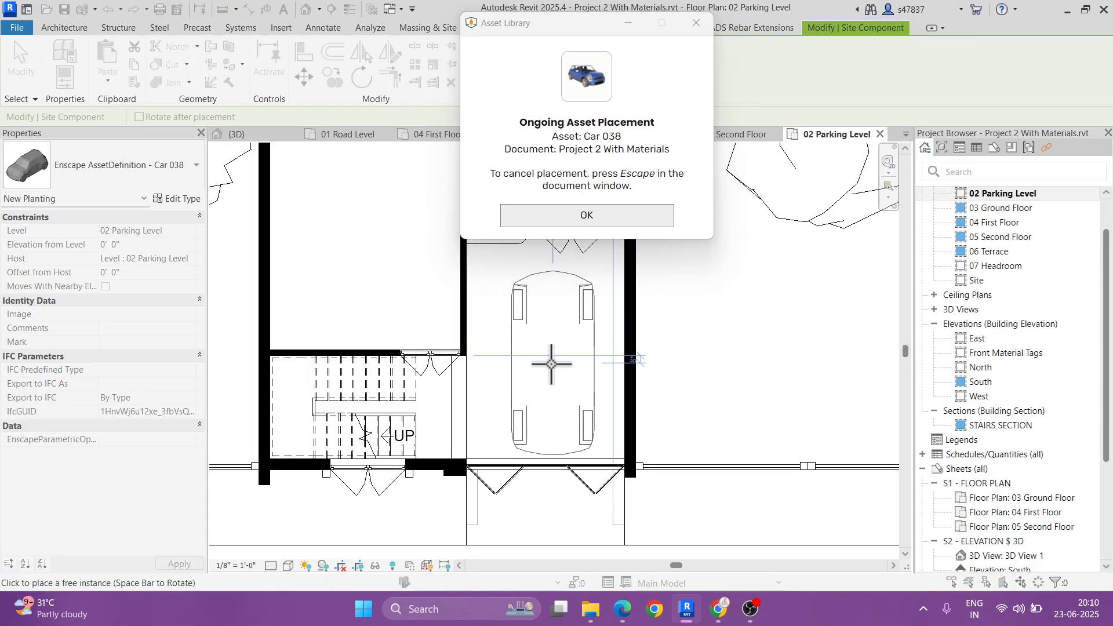
pyautogui.moveTo(563, 360); pyautogui.dragTo(558, 392, button='middle')
pyautogui.click(561, 387)
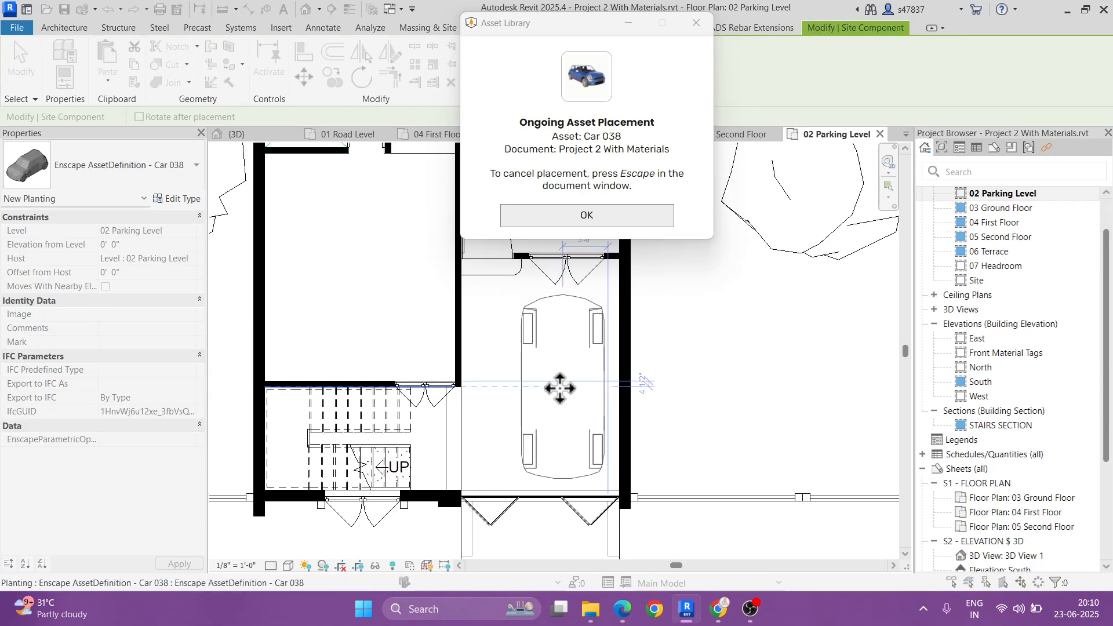
pyautogui.press('Escape')
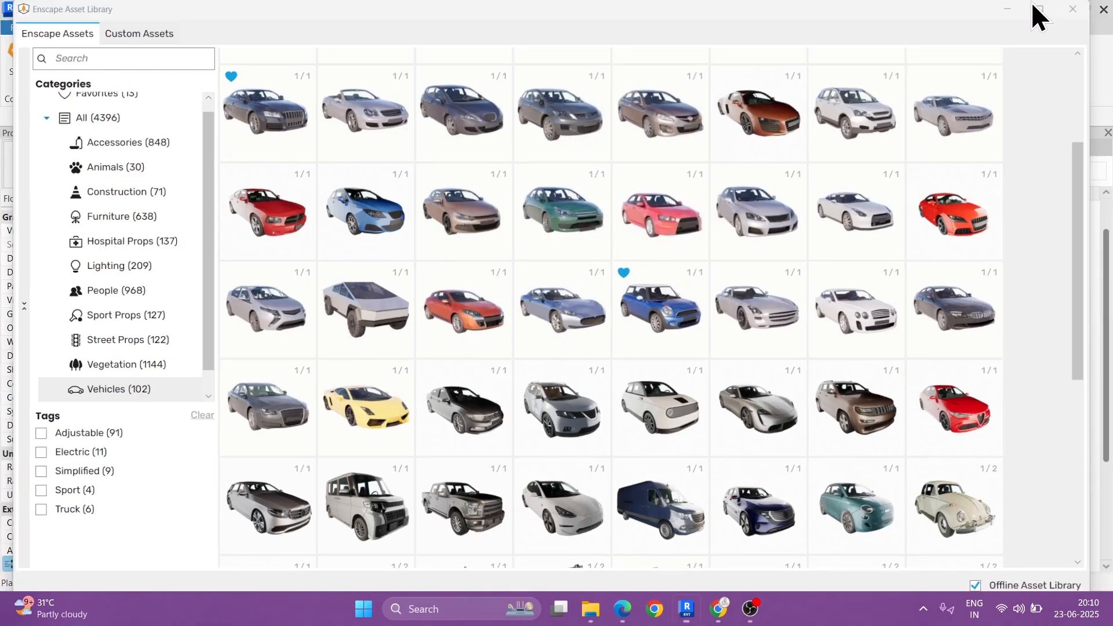
pyautogui.click(1031, 5)
# Step: Open the 01 Road Level plan and choose the coupe Car 015 from the Enscape Vehicles assets for placement
pyautogui.scroll(1, 1020, 203)
pyautogui.doubleClick(995, 209)
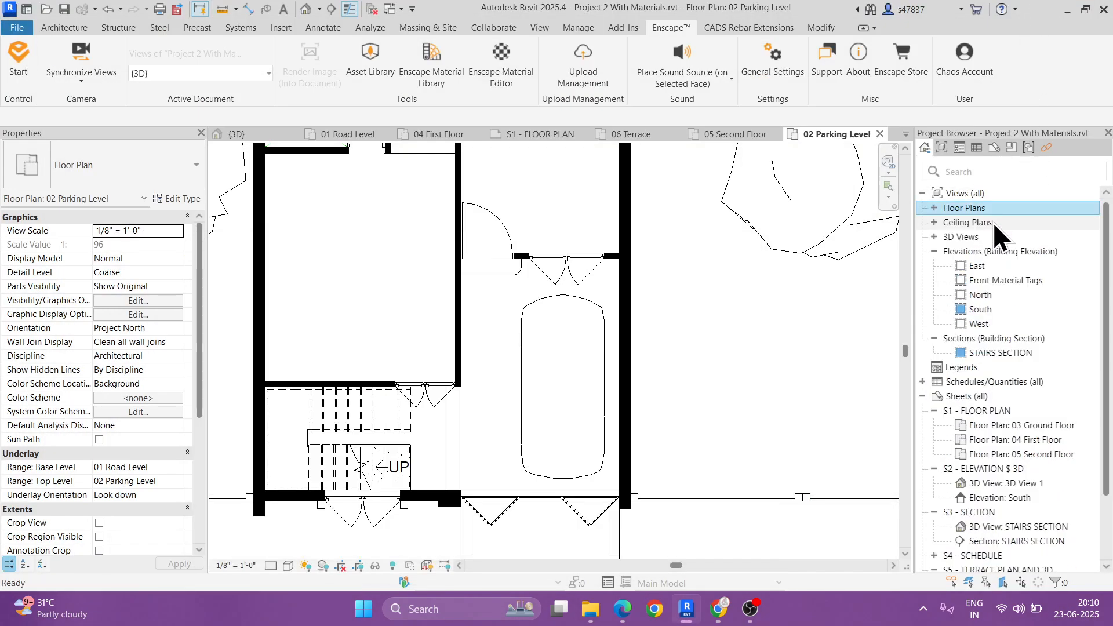
pyautogui.doubleClick(984, 204)
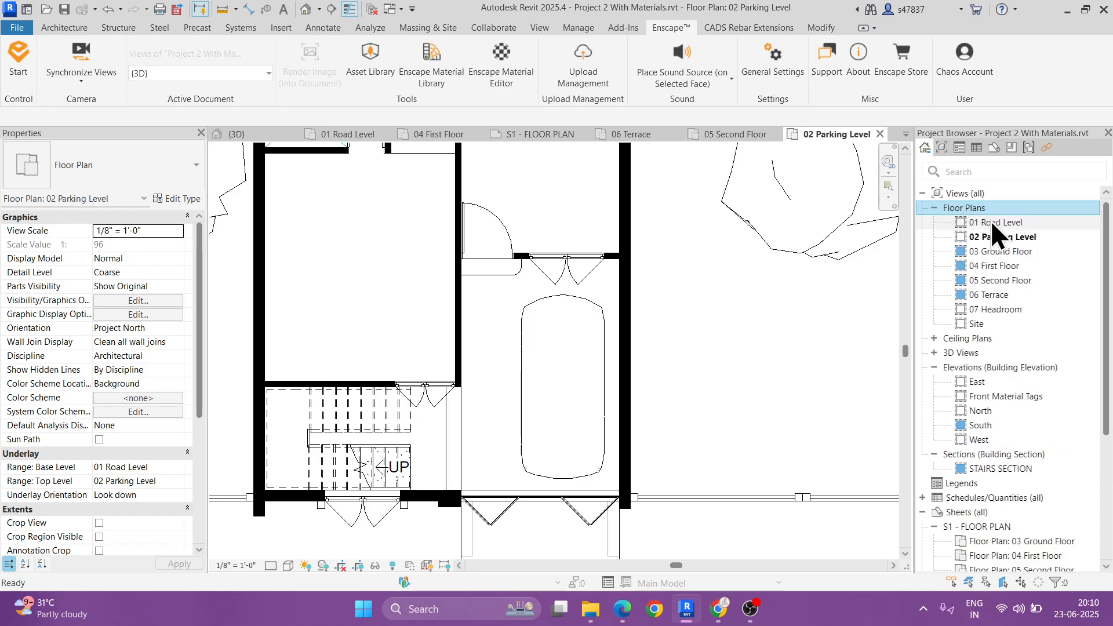
pyautogui.doubleClick(990, 220)
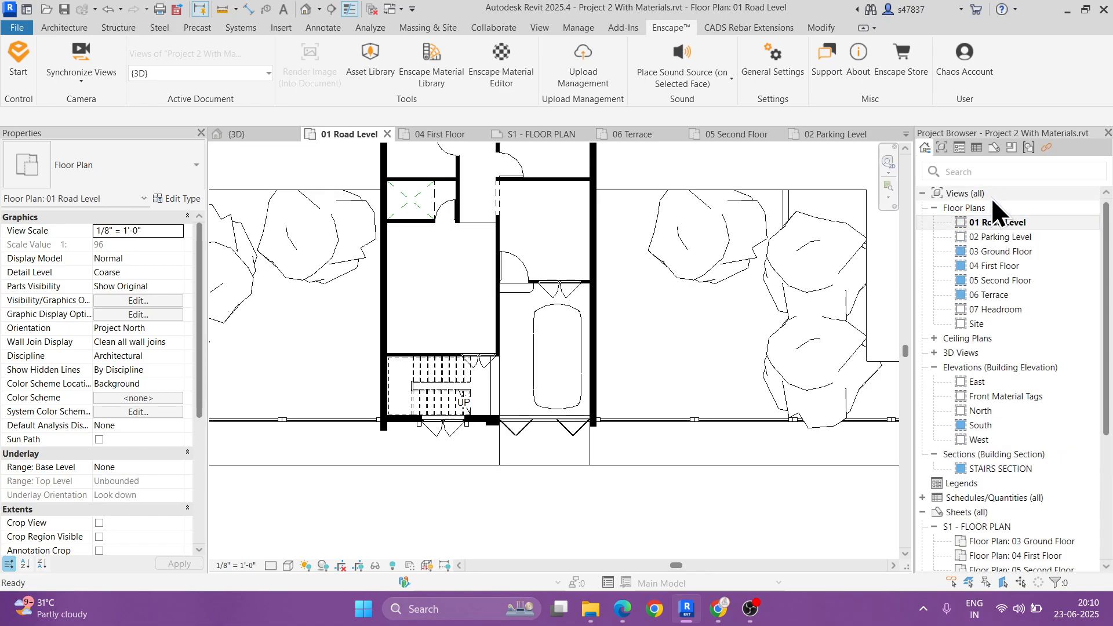
pyautogui.click(371, 68)
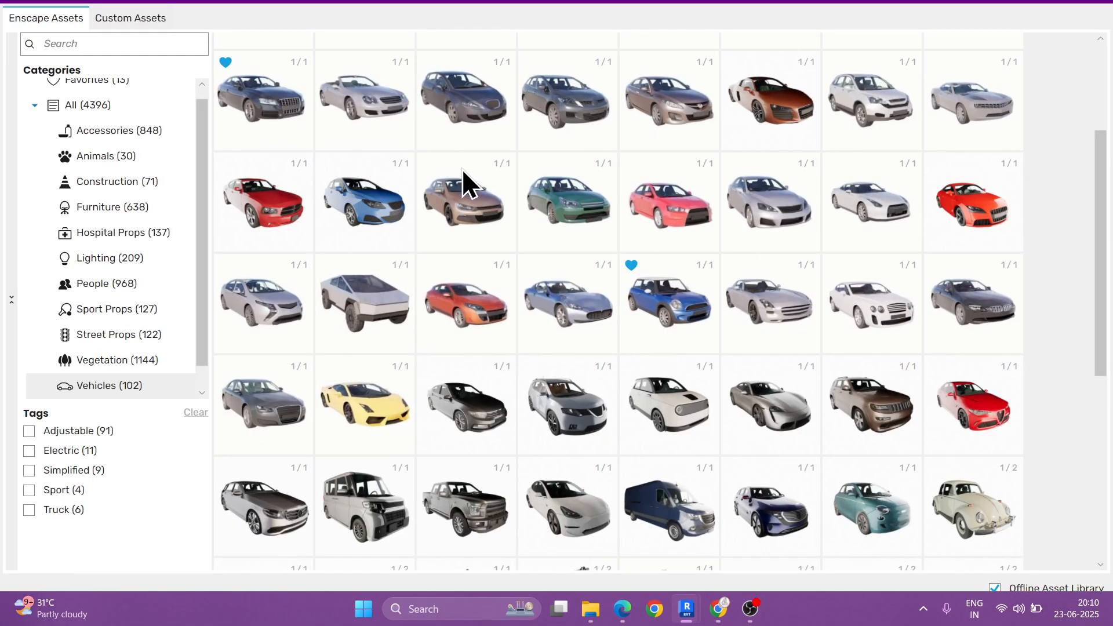
pyautogui.click(269, 110)
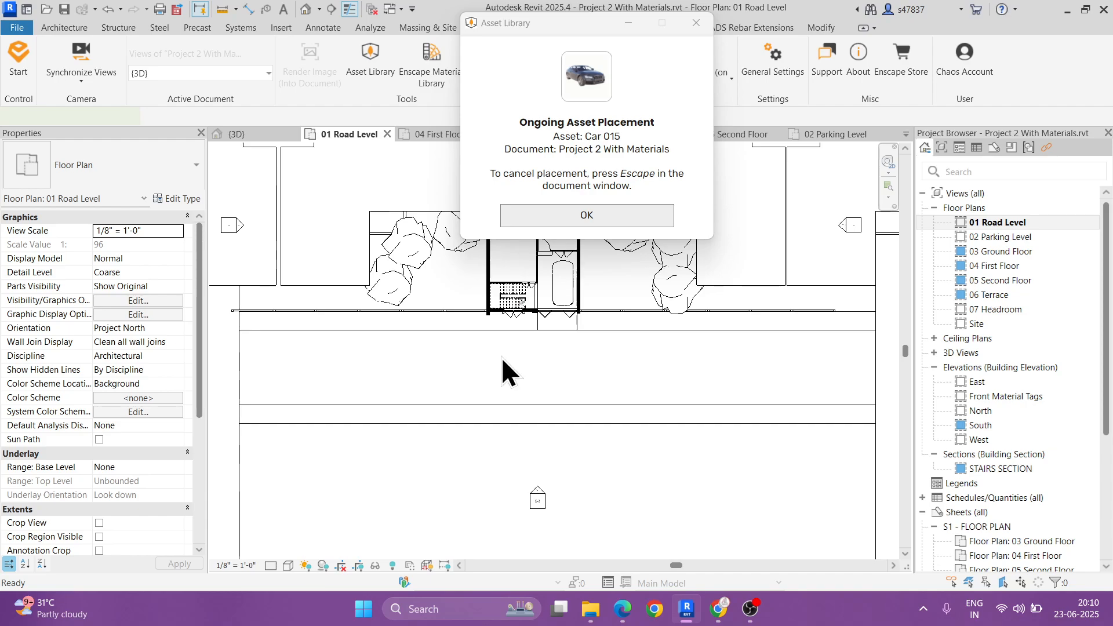
# Step: Rotate Car 015 parallel to the road, place it along the building-side road edge beside the stair entrance, and end the placement
pyautogui.scroll(2, 501, 356)
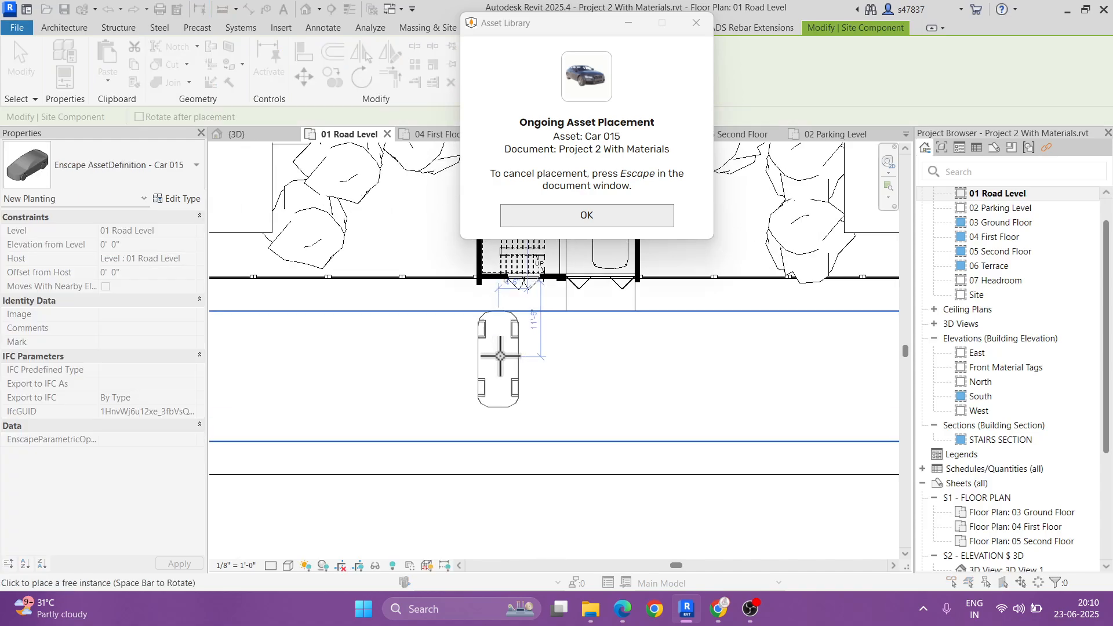
pyautogui.press('space')
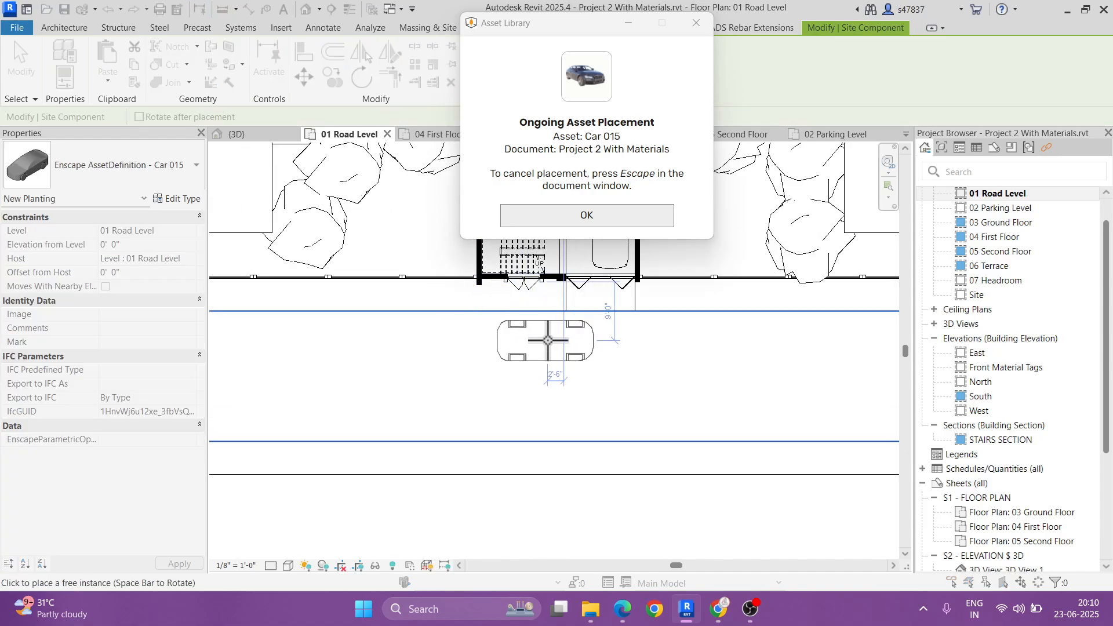
pyautogui.scroll(2, 444, 342)
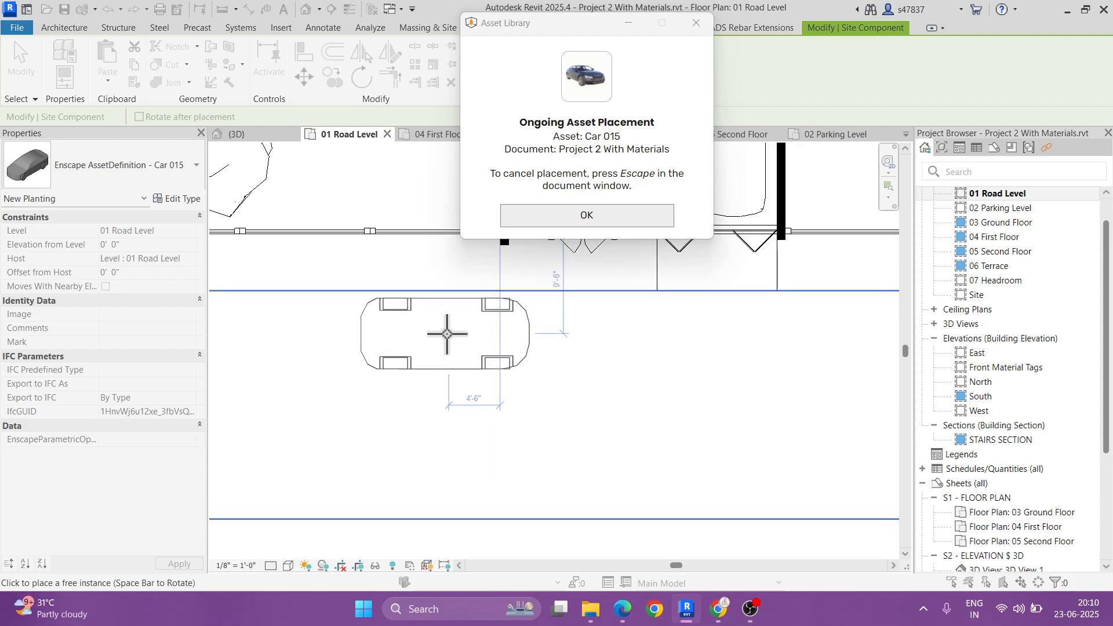
pyautogui.click(446, 334)
pyautogui.scroll(-2, 428, 416)
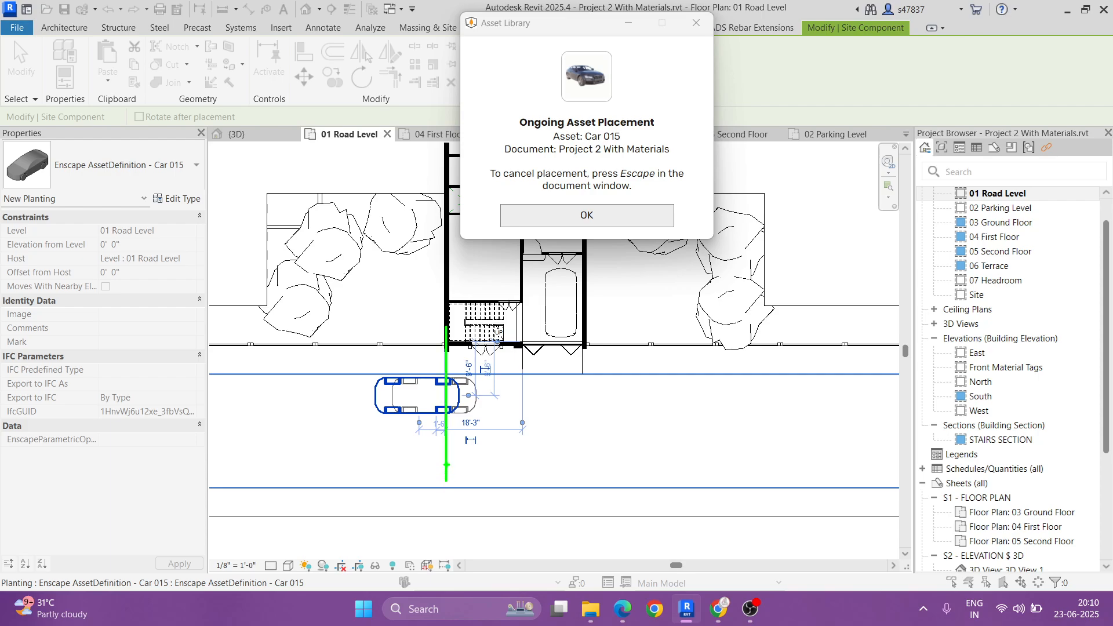
pyautogui.click(586, 215)
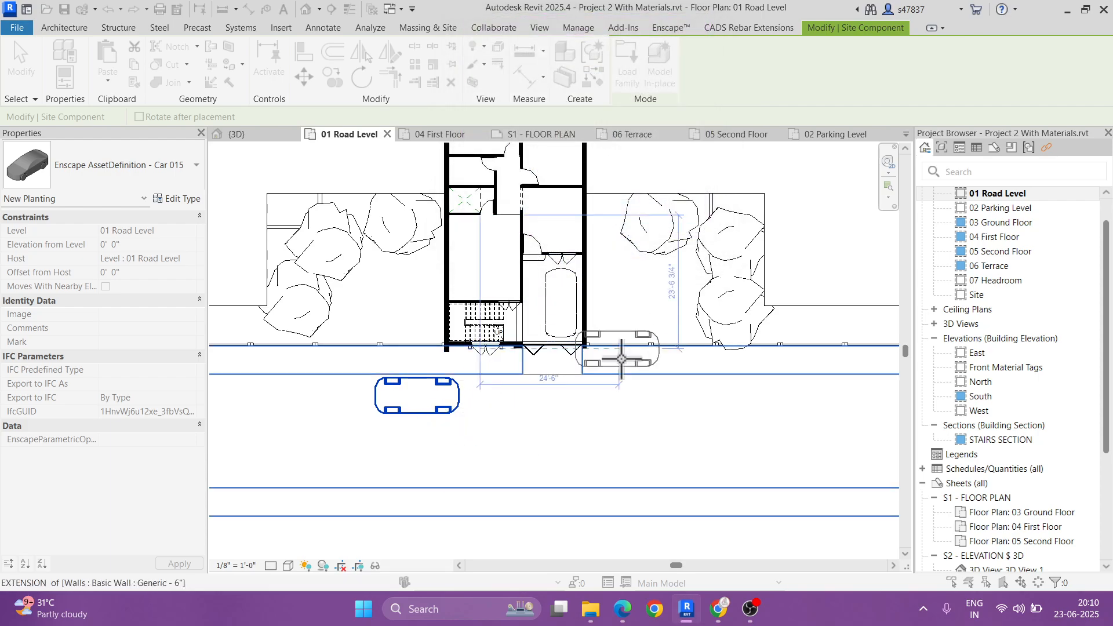
pyautogui.press('Escape')
pyautogui.press('Escape')
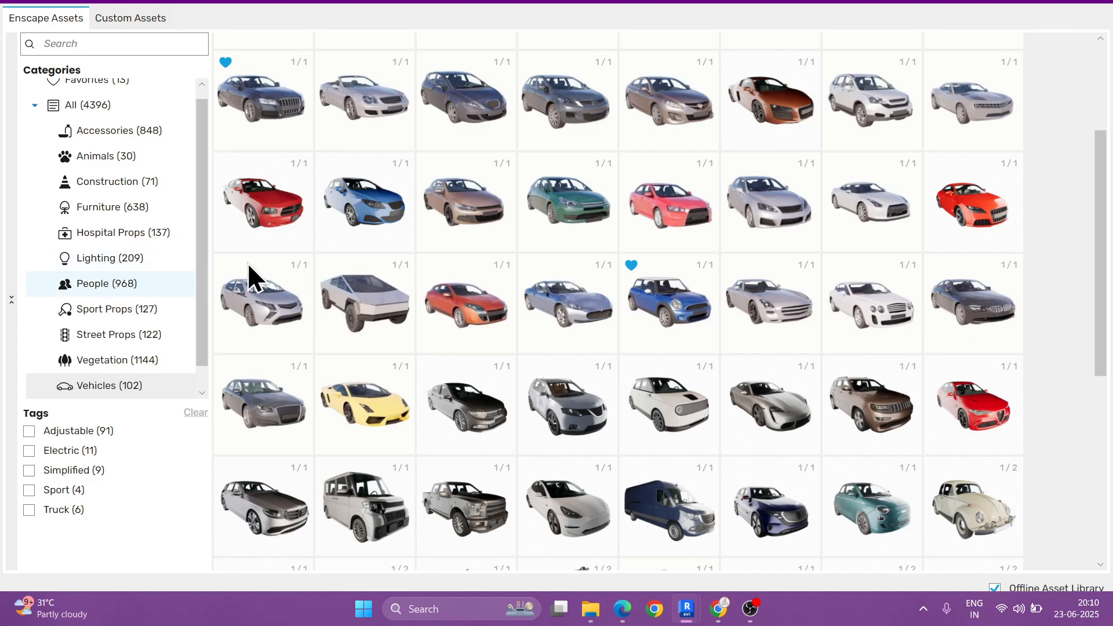
# Step: Filter the Enscape People assets by the Walking tag and choose the pointing man walking with a girl
pyautogui.scroll(-5, 116, 469)
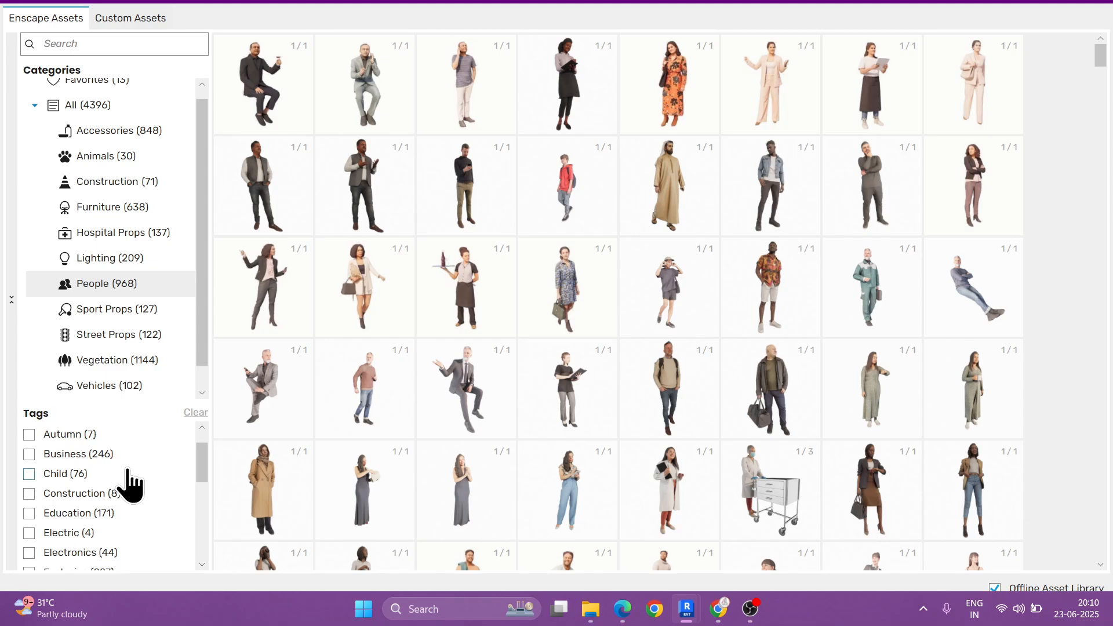
pyautogui.scroll(-7, 136, 496)
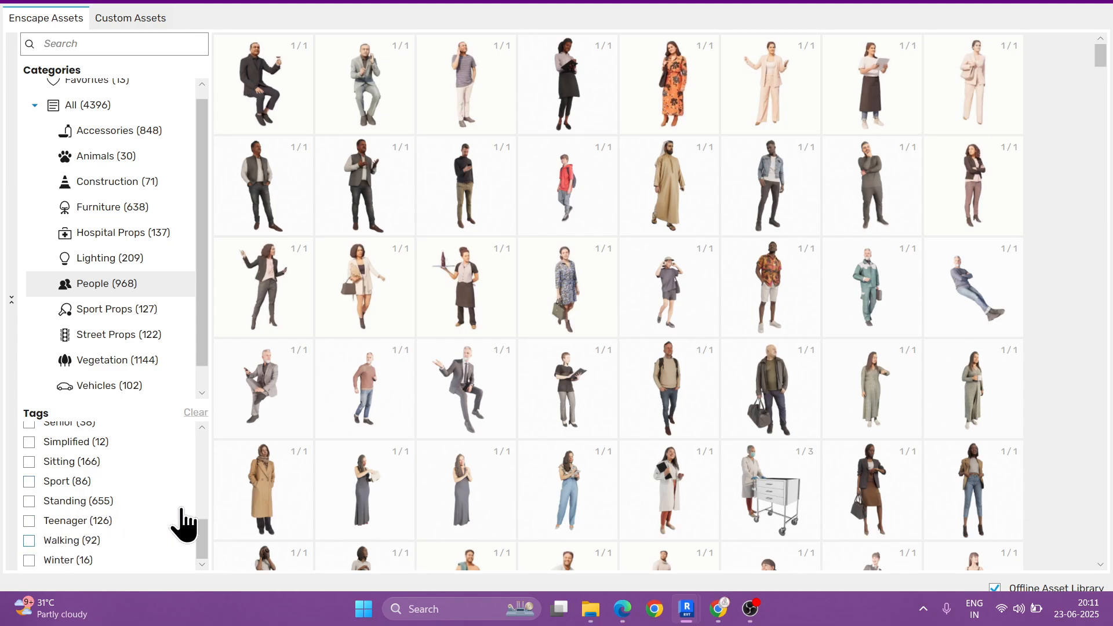
pyautogui.click(29, 540)
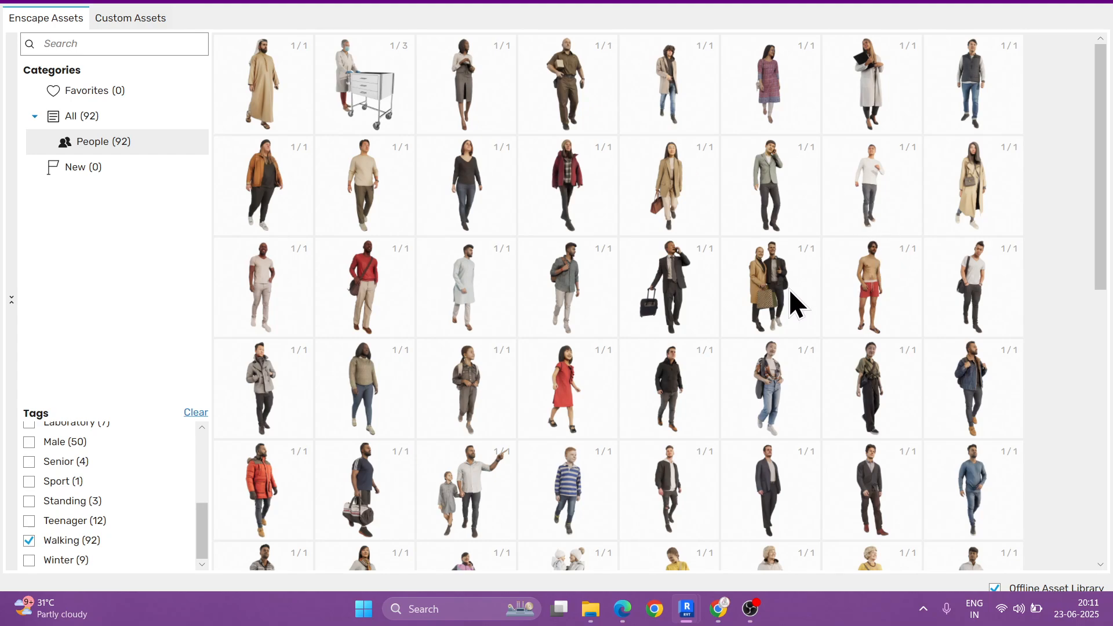
pyautogui.scroll(-2, 701, 285)
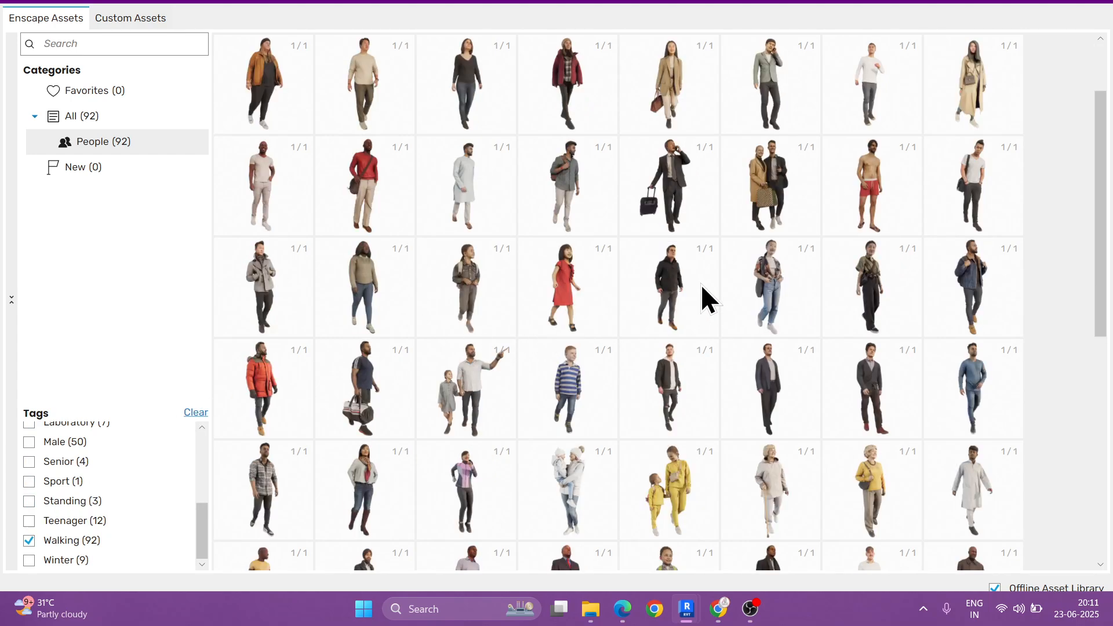
pyautogui.scroll(-2, 701, 284)
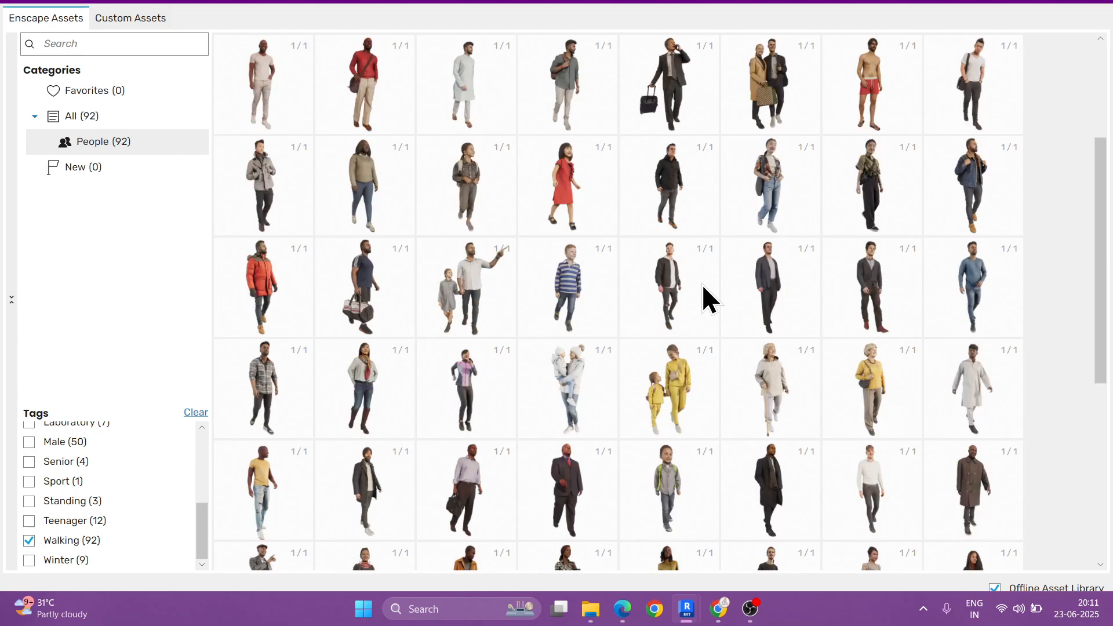
pyautogui.click(469, 283)
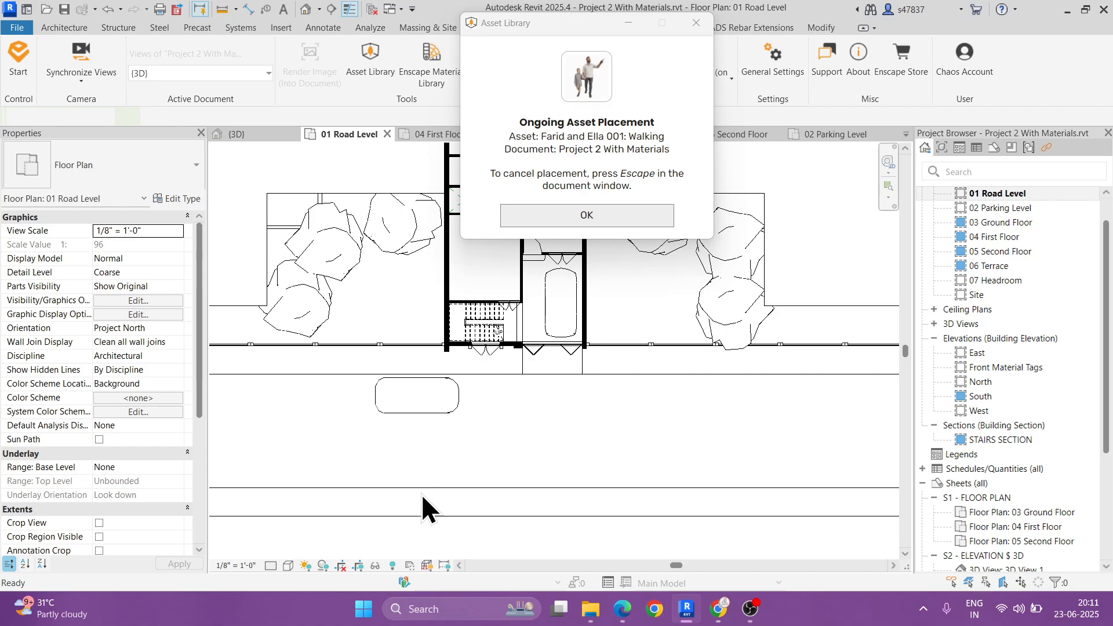
# Step: Place the walking man and girl on the footpath across the road from the parked coupe, end the placement, and open the 3D view
pyautogui.scroll(3, 451, 480)
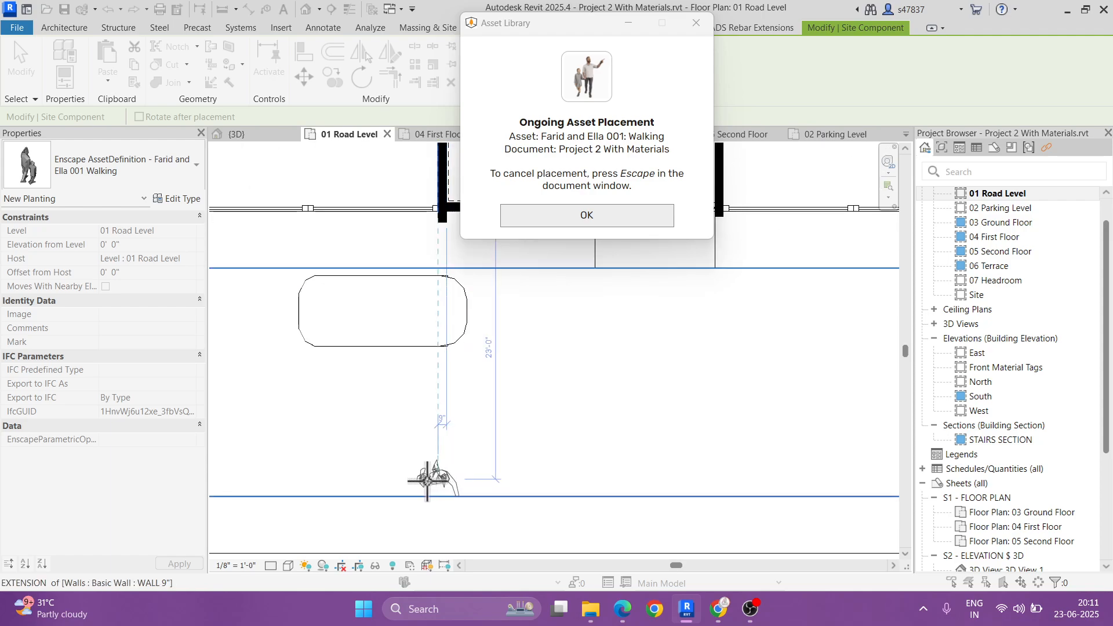
pyautogui.scroll(-3, 453, 460)
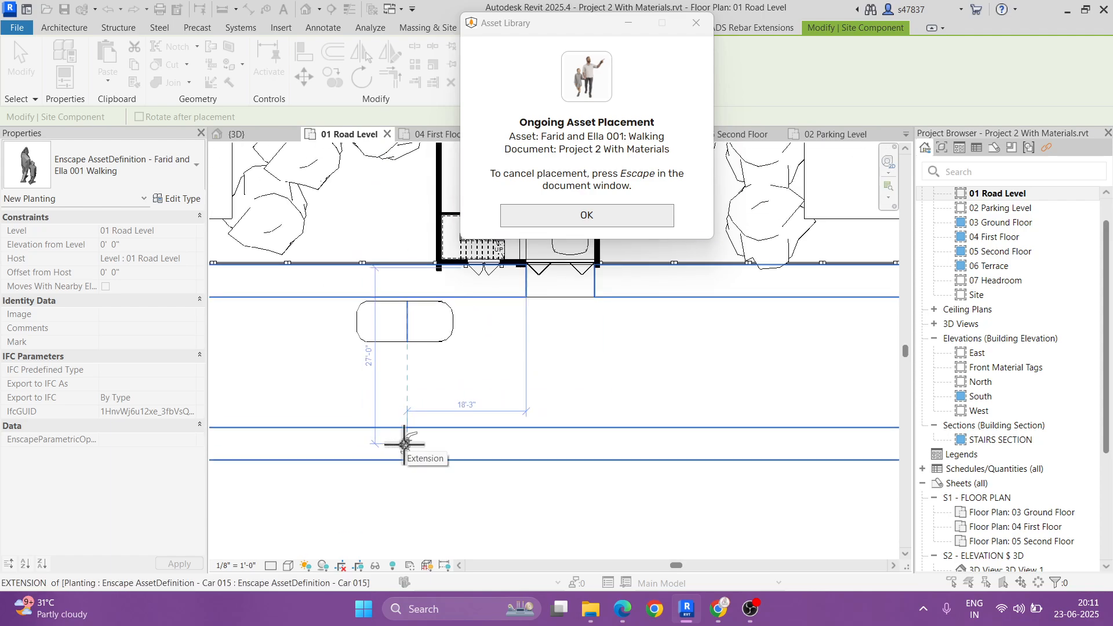
pyautogui.click(405, 445)
pyautogui.press('Escape')
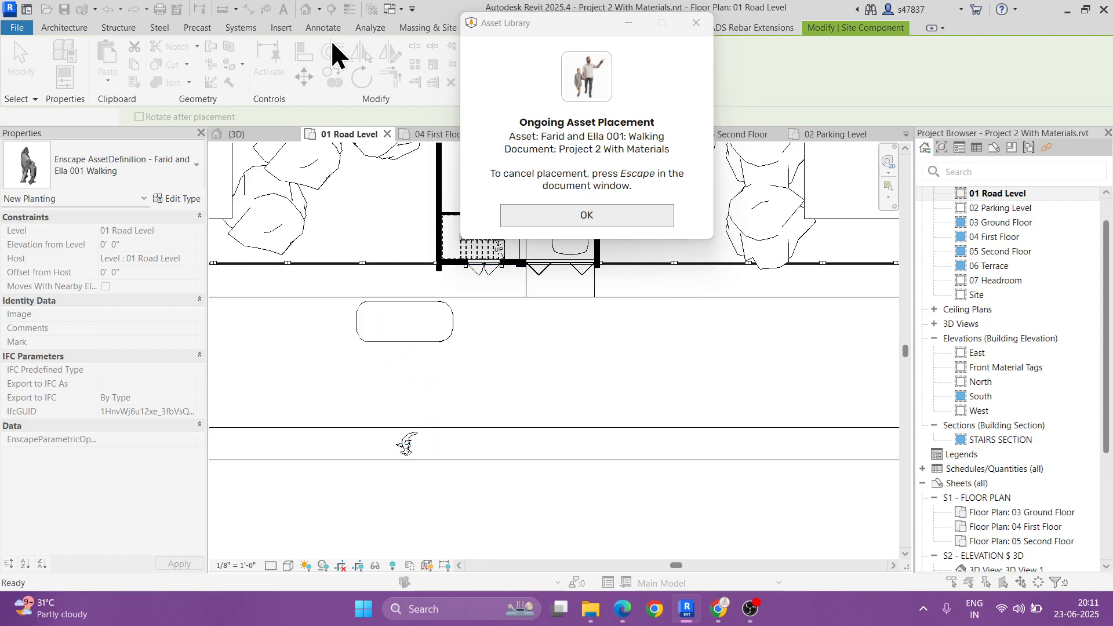
pyautogui.click(1038, 3)
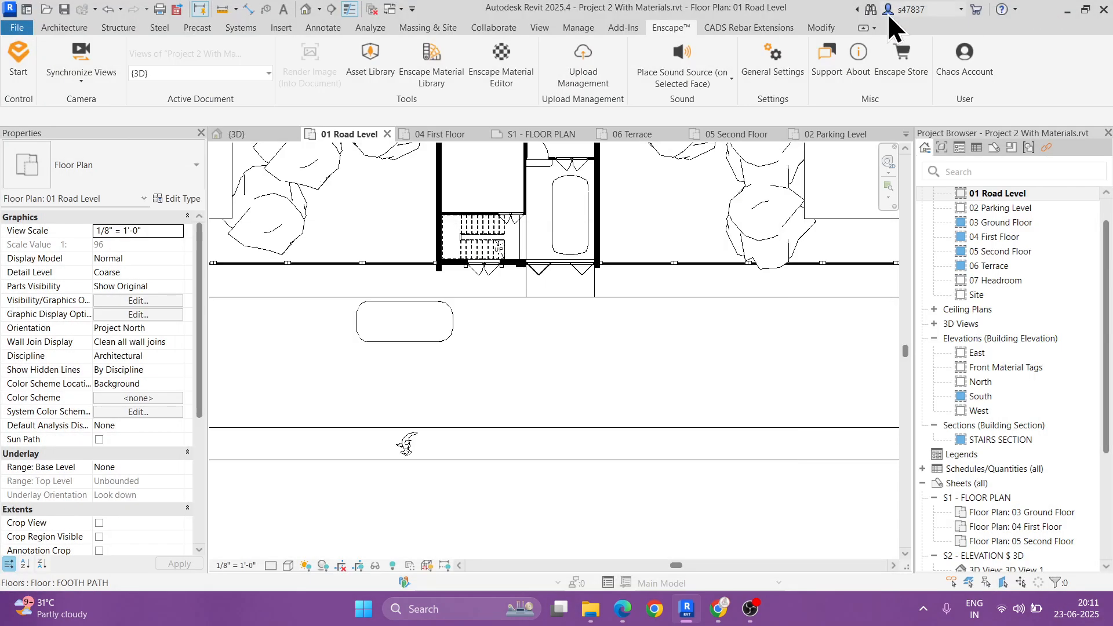
pyautogui.click(308, 9)
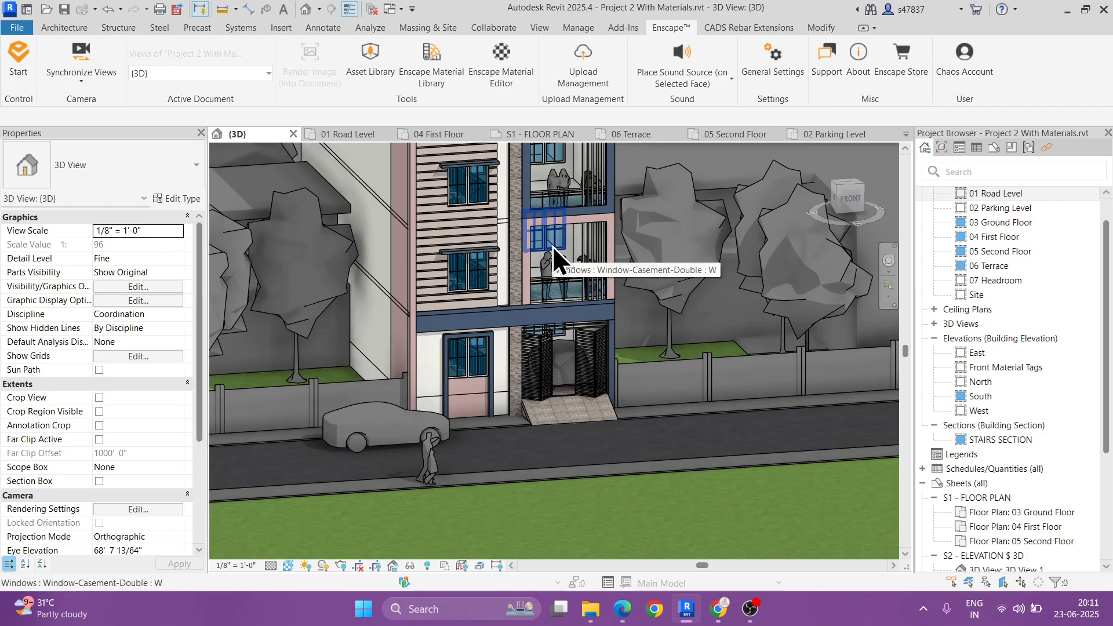
# Step: Examine in the 3D view how the walking man and girl stand on the footpath opposite the parked car
pyautogui.keyDown('shift'); pyautogui.moveTo(446, 371); pyautogui.dragTo(663, 342, button='middle'); pyautogui.keyUp('shift')
pyautogui.click(280, 318)
pyautogui.scroll(3, 280, 317)
pyautogui.click(440, 365)
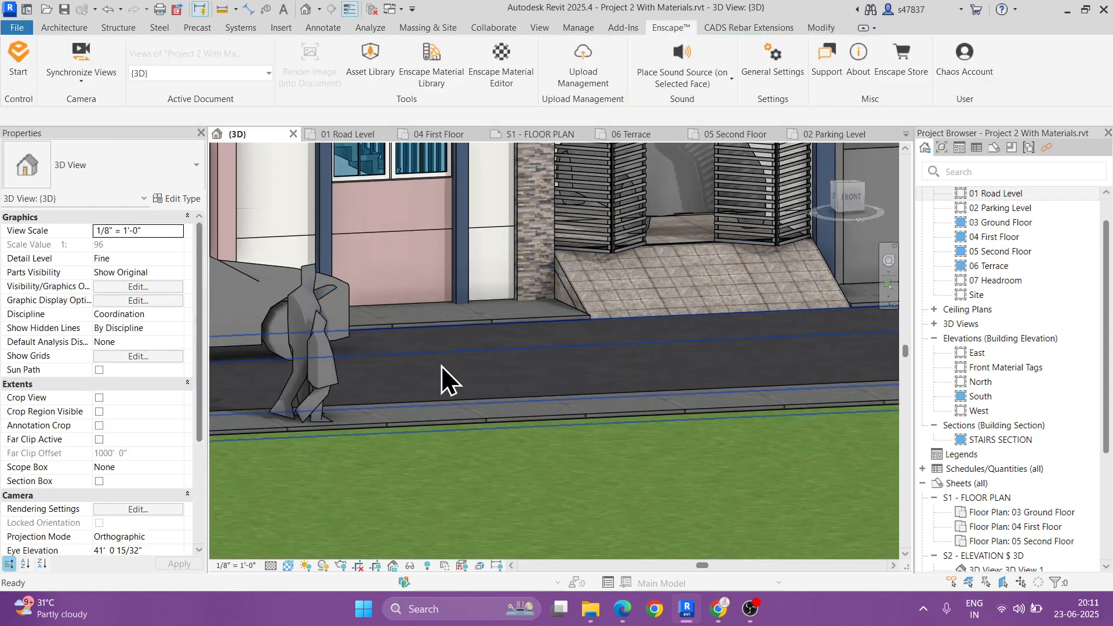
pyautogui.scroll(-2, 441, 365)
pyautogui.keyDown('shift'); pyautogui.moveTo(478, 400); pyautogui.dragTo(502, 464, button='middle'); pyautogui.keyUp('shift')
pyautogui.scroll(3, 371, 372)
pyautogui.click(368, 372)
pyautogui.keyDown('shift'); pyautogui.moveTo(435, 386); pyautogui.dragTo(351, 362, button='middle'); pyautogui.keyUp('shift')
pyautogui.click(339, 420)
pyautogui.scroll(3, 344, 405)
pyautogui.click(363, 355)
pyautogui.scroll(2, 362, 355)
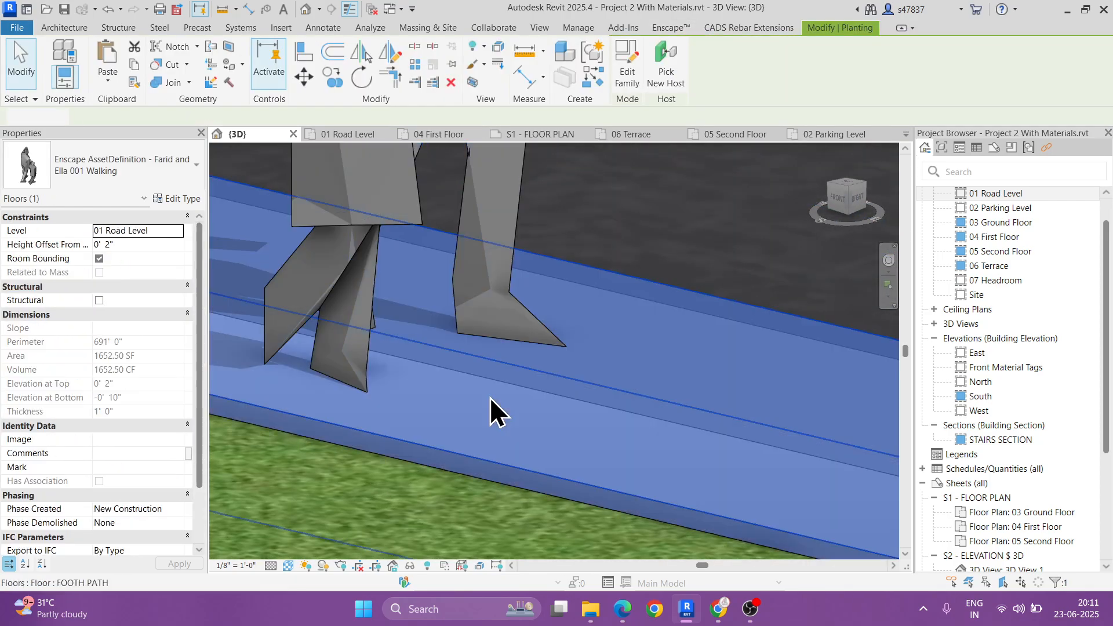
pyautogui.click(372, 356)
pyautogui.press('Escape')
pyautogui.click(364, 333)
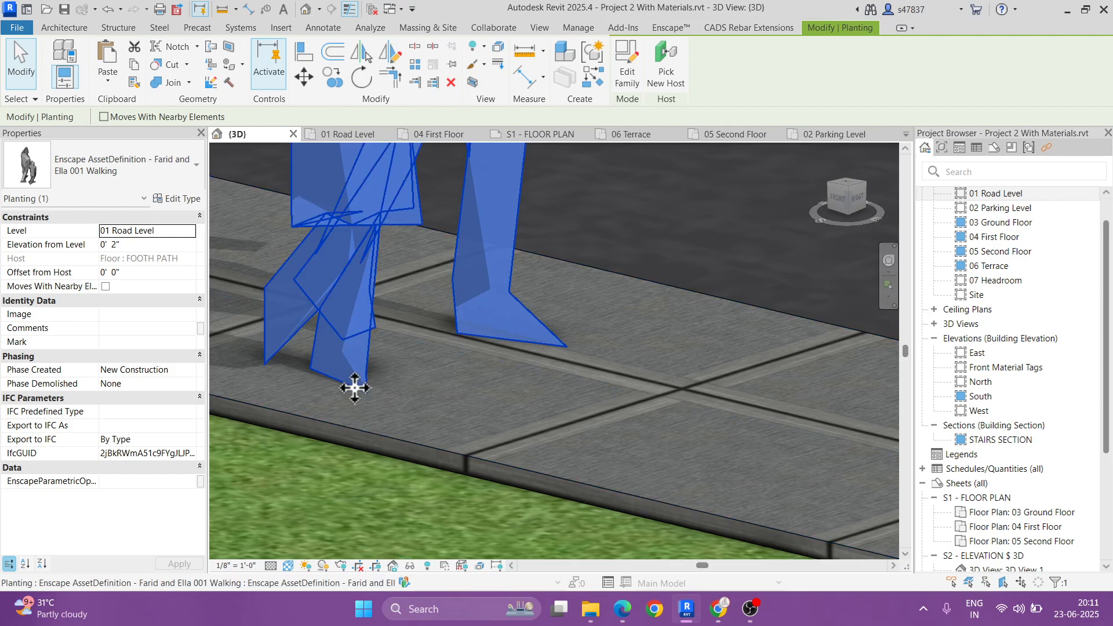
pyautogui.scroll(-3, 355, 378)
pyautogui.scroll(-4, 365, 355)
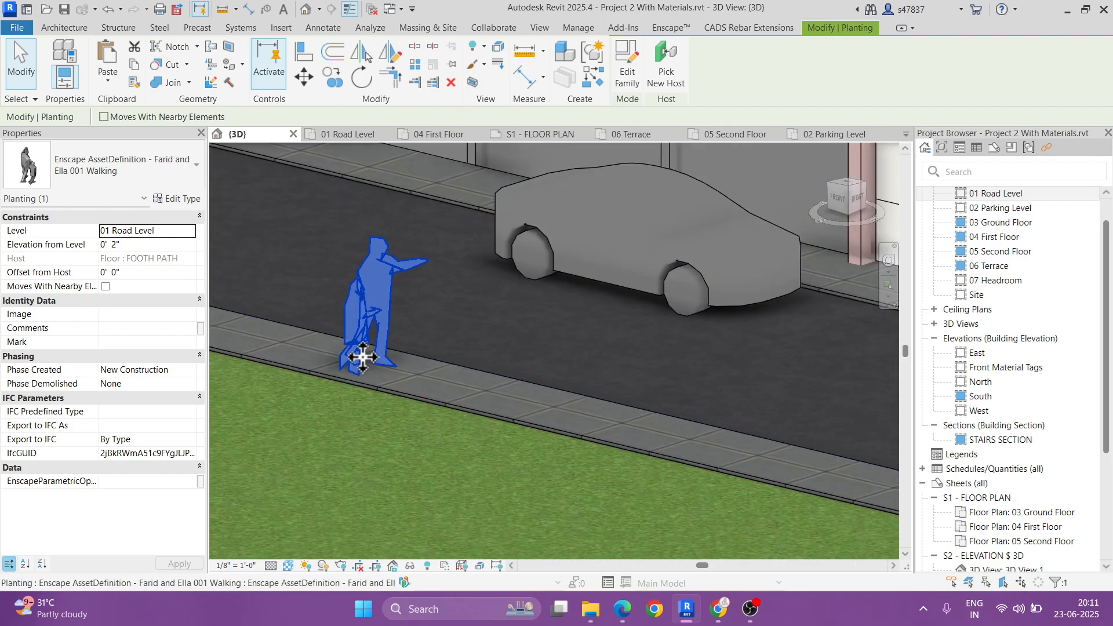
pyautogui.press('Escape')
pyautogui.keyDown('shift'); pyautogui.moveTo(533, 348); pyautogui.dragTo(752, 406, button='middle'); pyautogui.keyUp('shift')
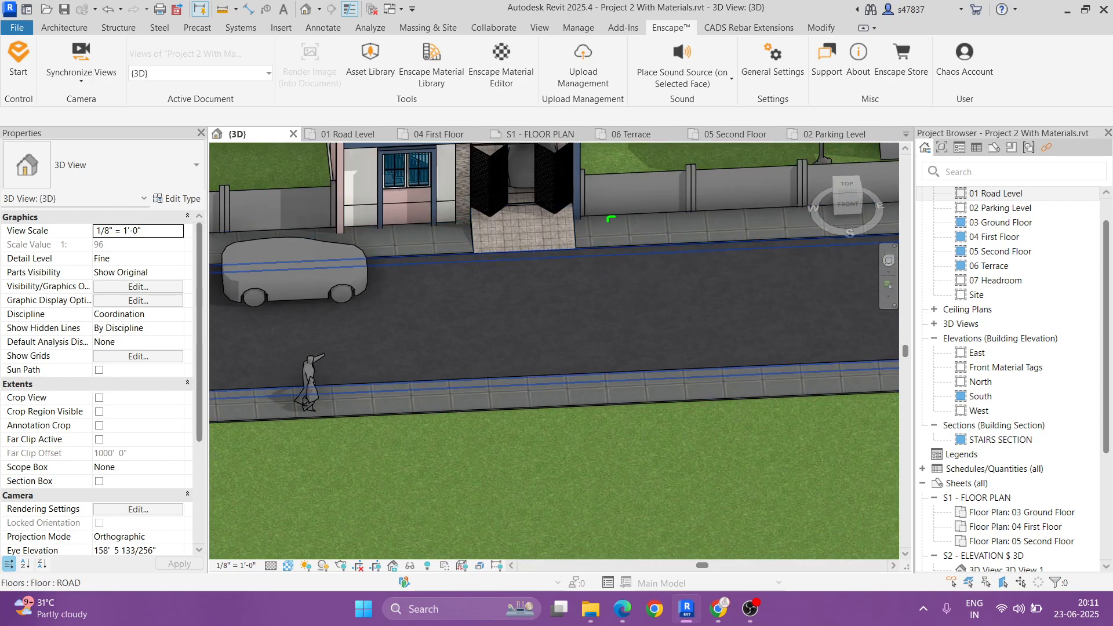
# Step: In the 01 Road Level plan, place the Enscape walking man in the dark blue jacket on the building-side footpath beside the entrance ramp
pyautogui.doubleClick(978, 192)
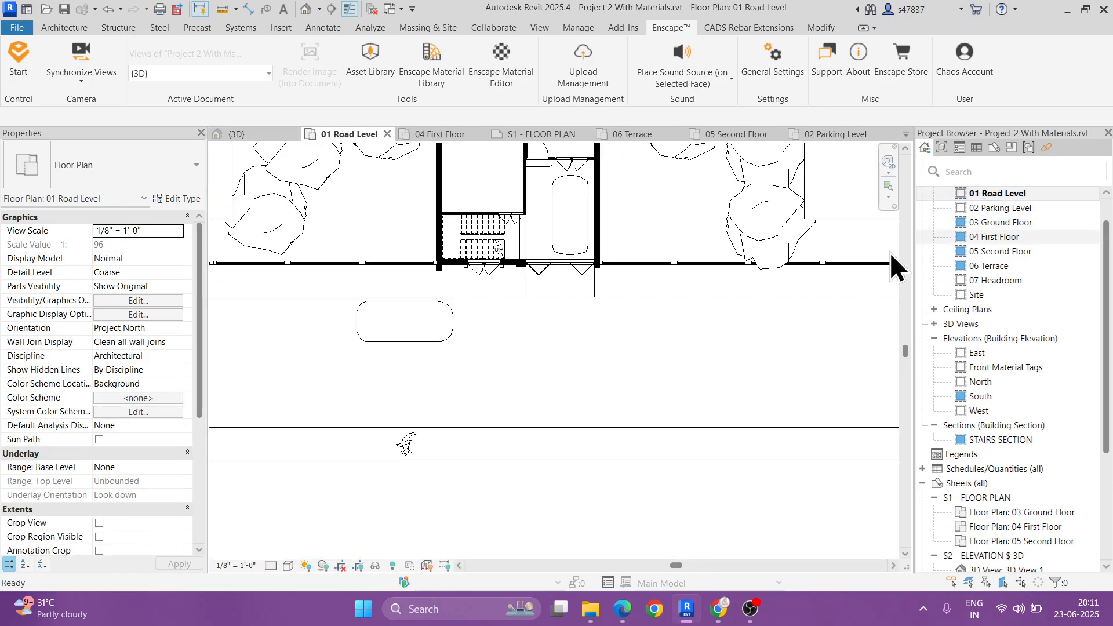
pyautogui.click(371, 57)
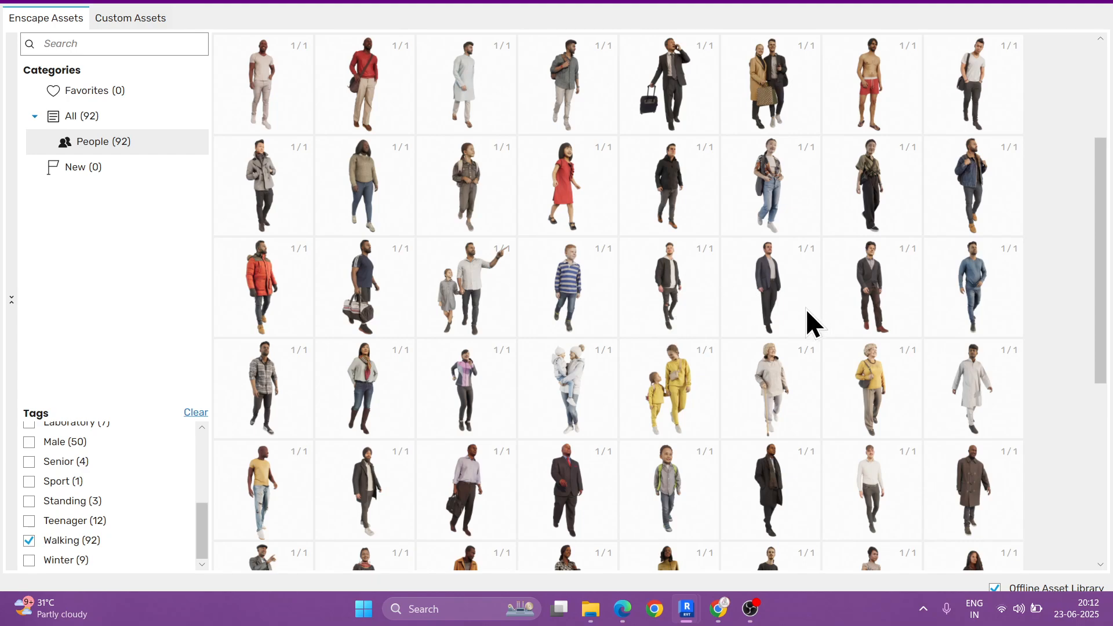
pyautogui.moveTo(976, 215)
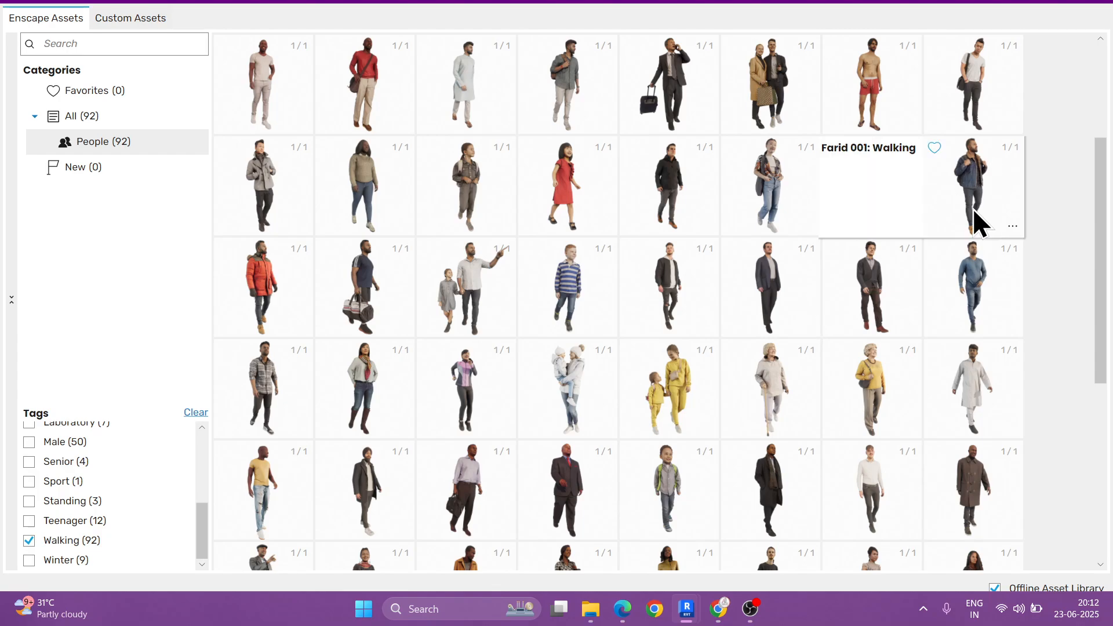
pyautogui.click(973, 189)
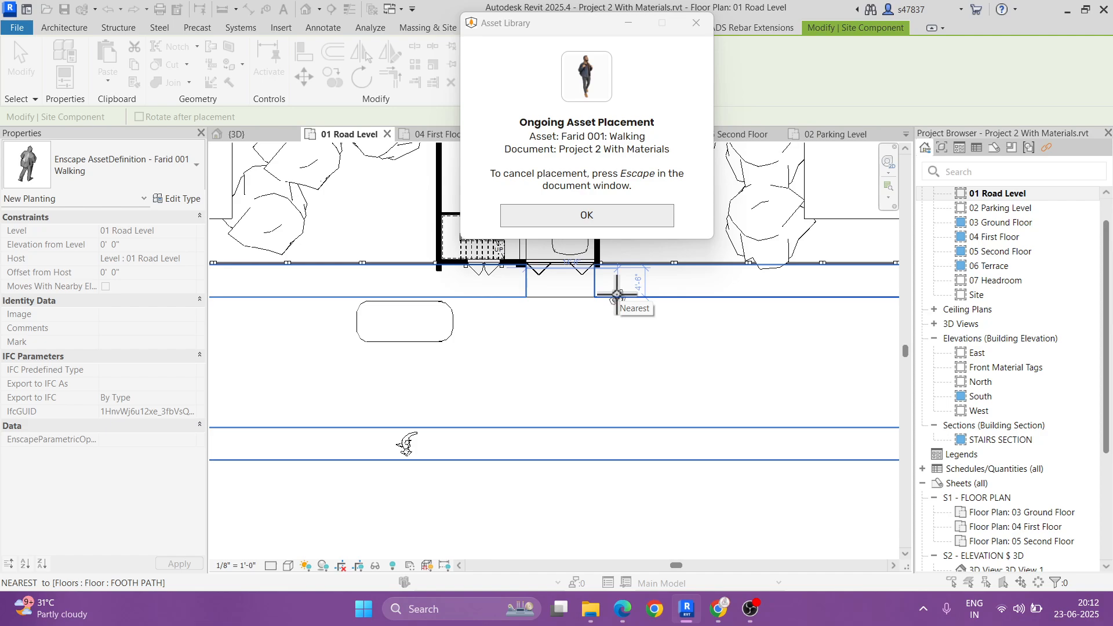
pyautogui.scroll(5, 616, 294)
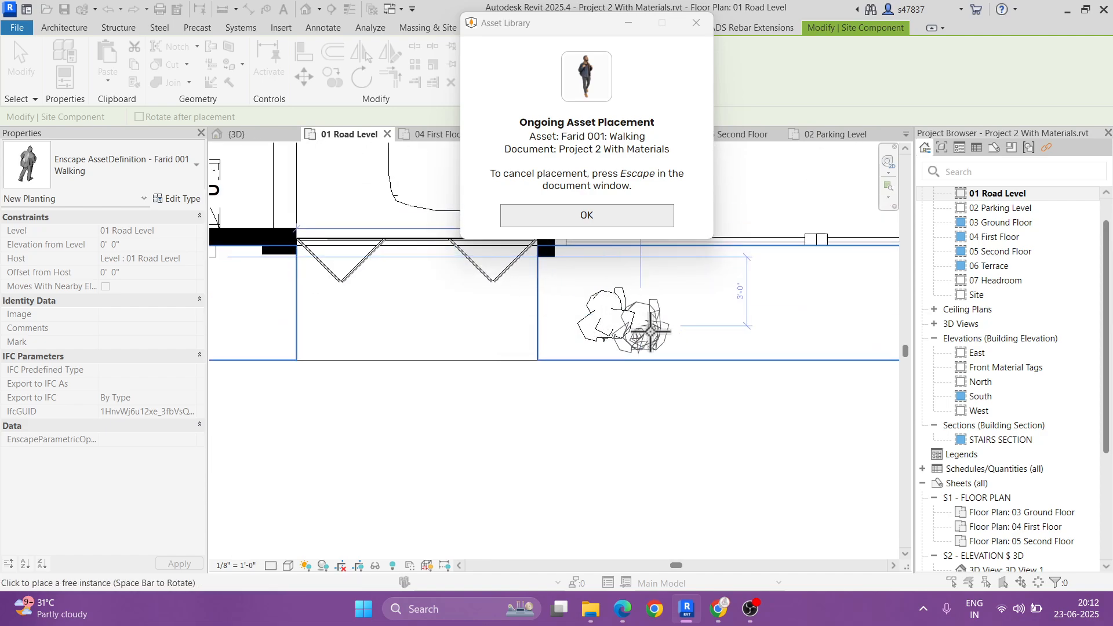
pyautogui.click(666, 312)
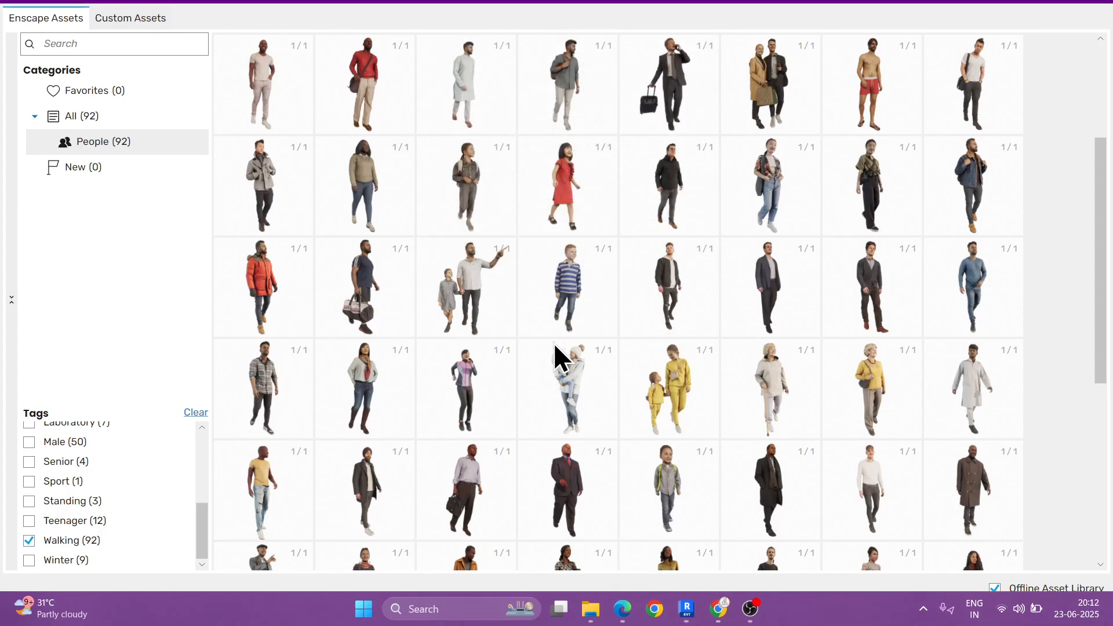
# Step: Browse the remaining walking people, close the asset library and examine the street and the open ground opposite in the 3D view
pyautogui.scroll(-6, 554, 343)
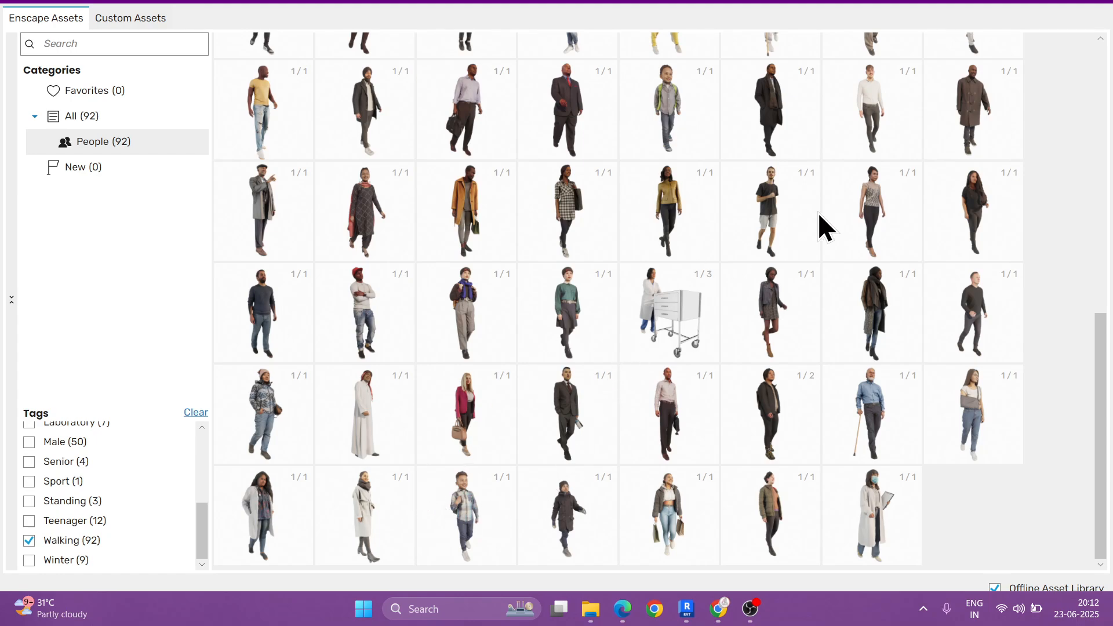
pyautogui.click(1033, 2)
pyautogui.click(306, 9)
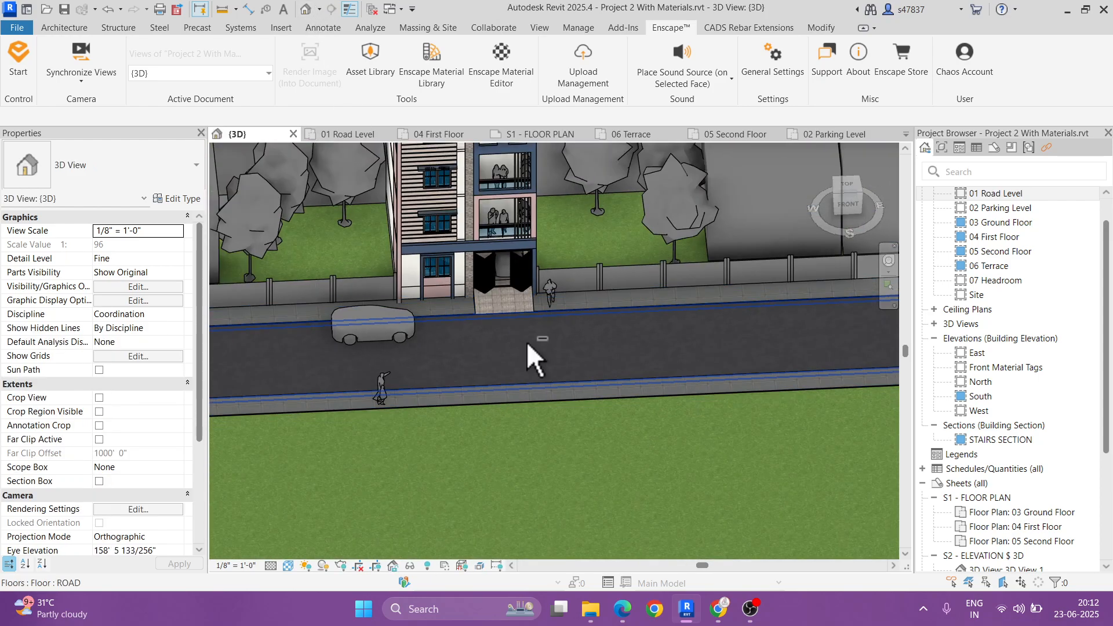
pyautogui.moveTo(526, 341)
pyautogui.keyDown('shift'); pyautogui.mouseDown(button='middle')
pyautogui.moveTo(599, 321)
pyautogui.moveTo(536, 306)
pyautogui.moveTo(521, 330)
pyautogui.mouseUp(button='middle'); pyautogui.keyUp('shift')
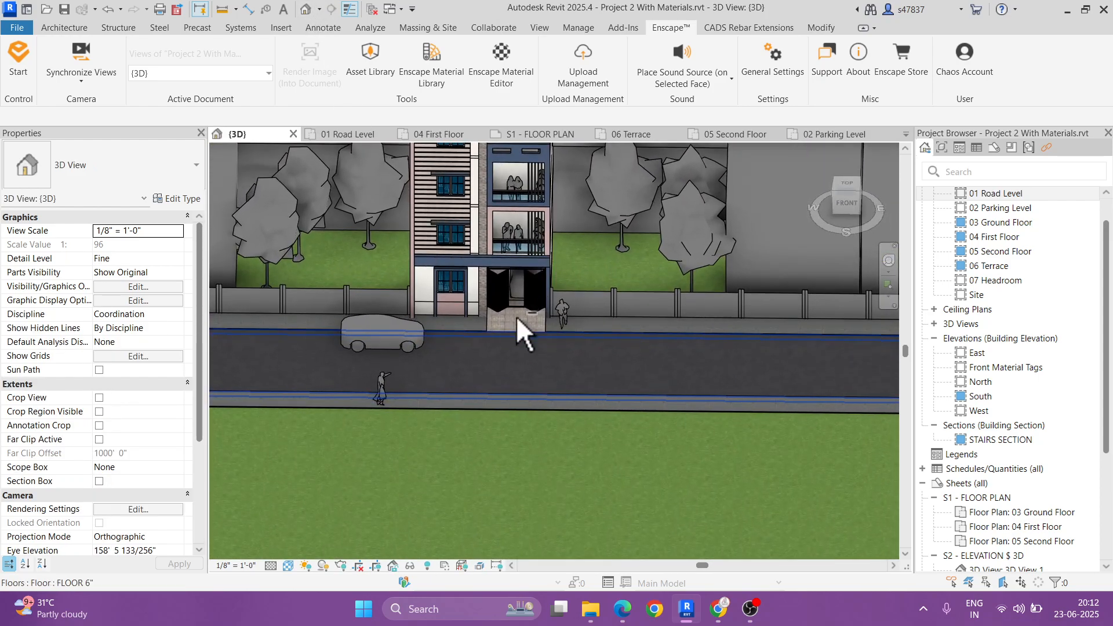
pyautogui.scroll(-2, 504, 362)
pyautogui.moveTo(341, 392); pyautogui.dragTo(656, 392)
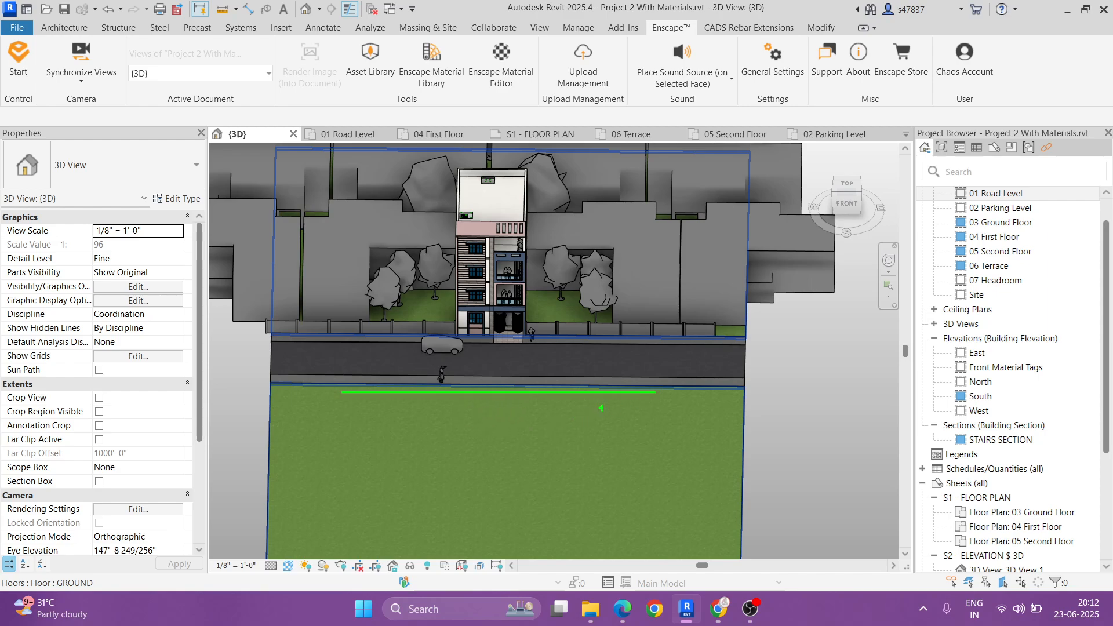
# Step: In the 01 Road Level plan, select all Surrounding Building 017 Family House instances and mirror a copy across the front road's centerline
pyautogui.doubleClick(999, 195)
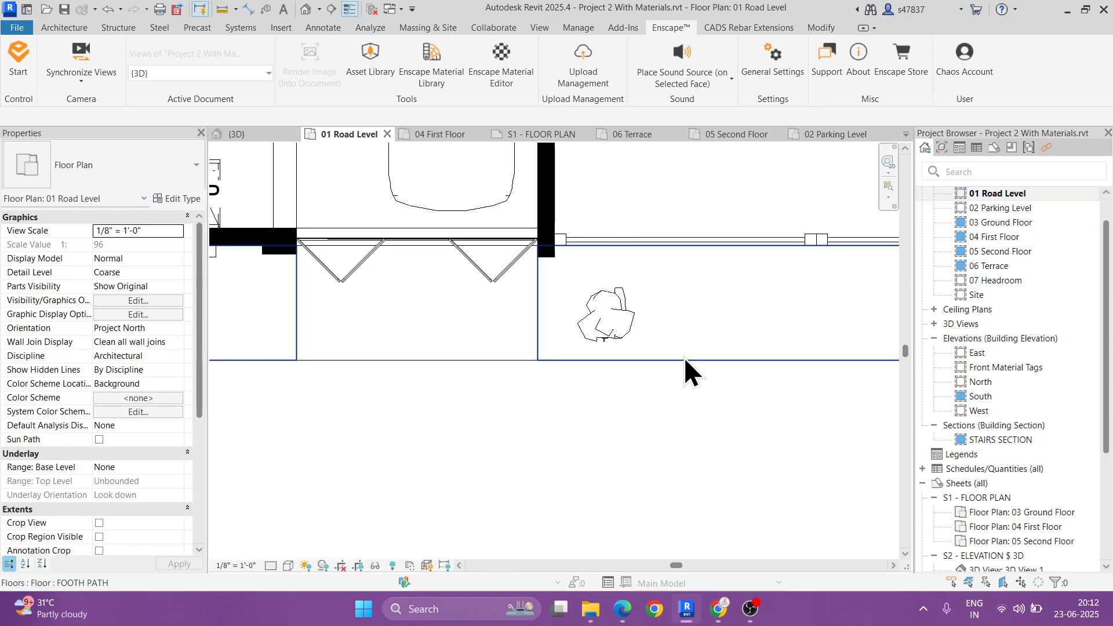
pyautogui.scroll(-5, 566, 408)
pyautogui.click(665, 355)
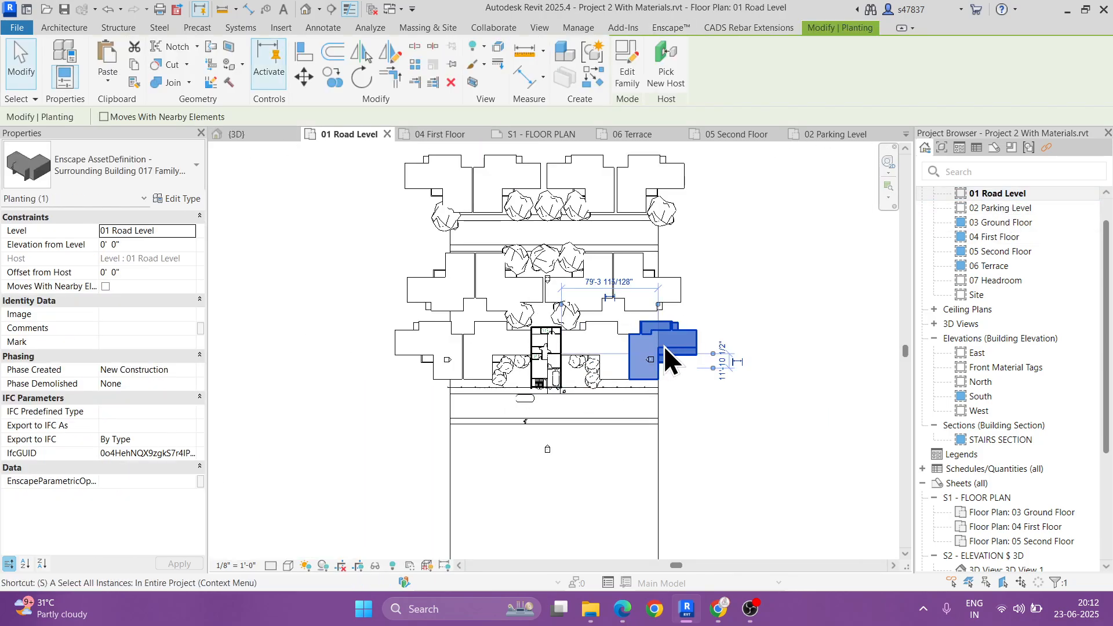
pyautogui.press('a')
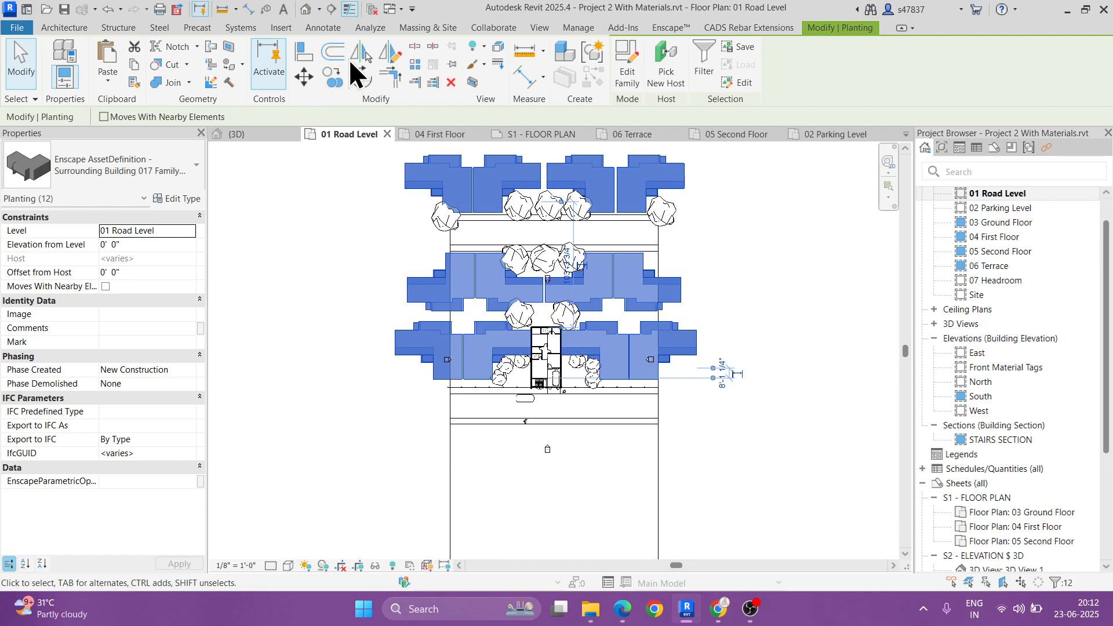
pyautogui.click(387, 57)
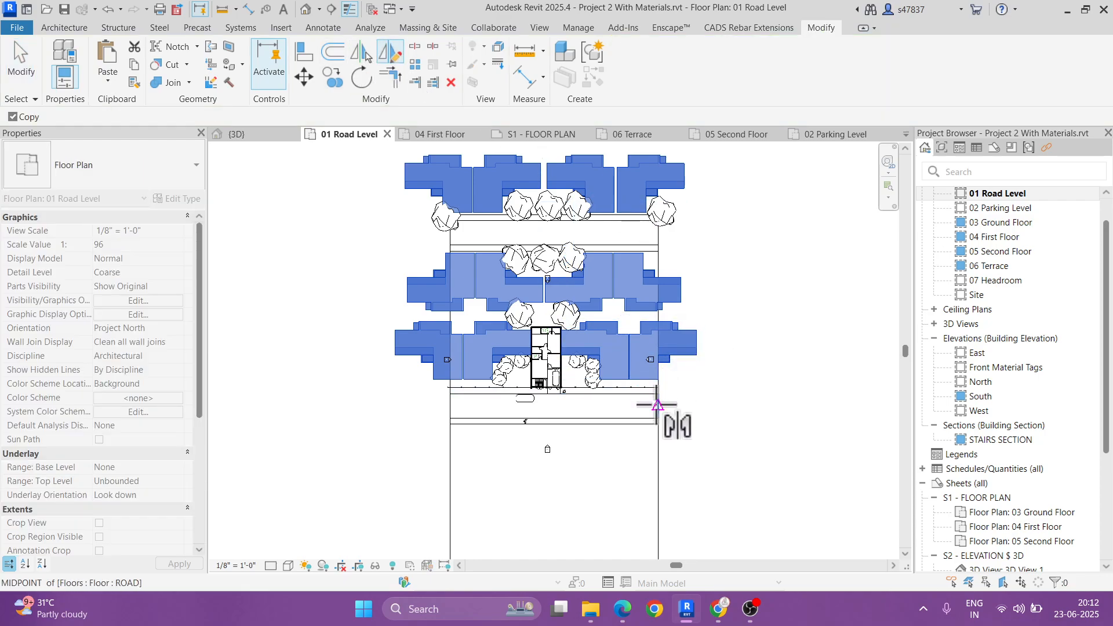
pyautogui.click(657, 404)
pyautogui.click(707, 404)
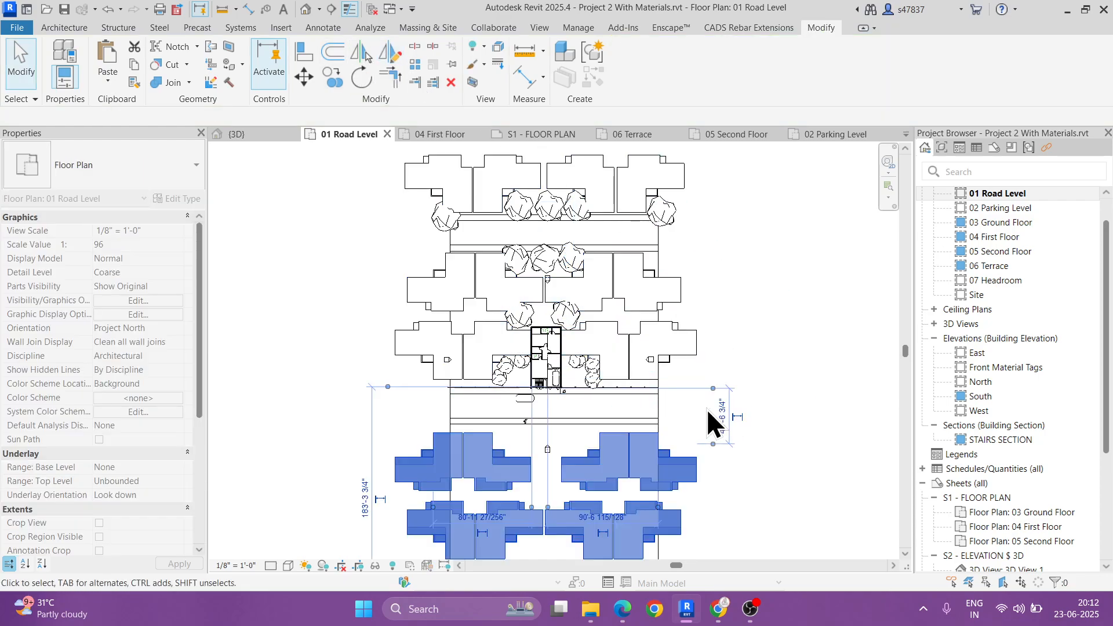
# Step: Delete the two inner houses of the mirrored row nearest the road, directly opposite the building
pyautogui.click(725, 462)
pyautogui.scroll(3, 588, 478)
pyautogui.click(587, 474)
pyautogui.press('Delete')
pyautogui.click(475, 466)
pyautogui.press('Delete')
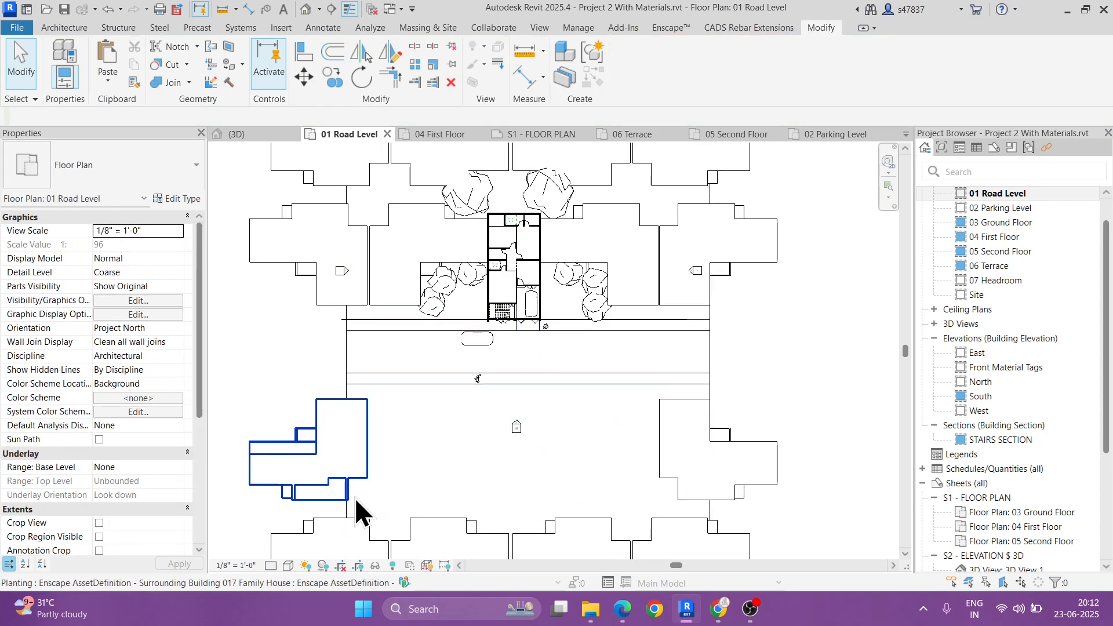
# Step: Move the two middle houses of the second mirrored row about 24' straight away from the road
pyautogui.moveTo(624, 473); pyautogui.dragTo(621, 350, button='middle')
pyautogui.click(557, 432)
pyautogui.keyDown('ctrl'); pyautogui.click(450, 442); pyautogui.keyUp('ctrl')
pyautogui.moveTo(451, 442); pyautogui.dragTo(449, 340, button='middle')
pyautogui.scroll(1, 449, 340)
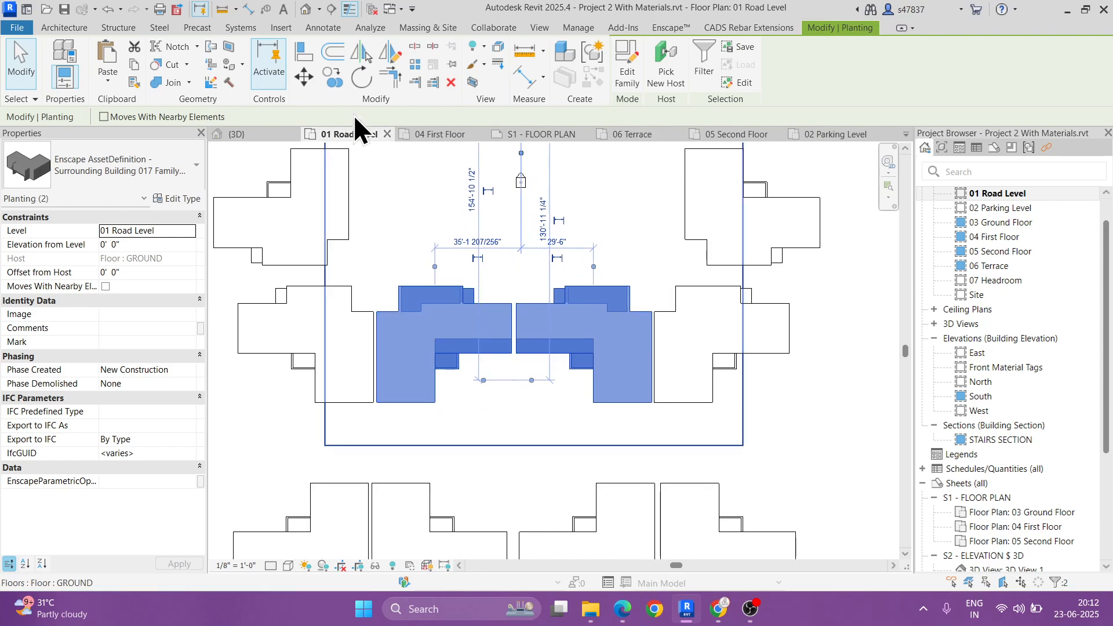
pyautogui.click(307, 81)
pyautogui.scroll(-1, 338, 163)
pyautogui.click(405, 343)
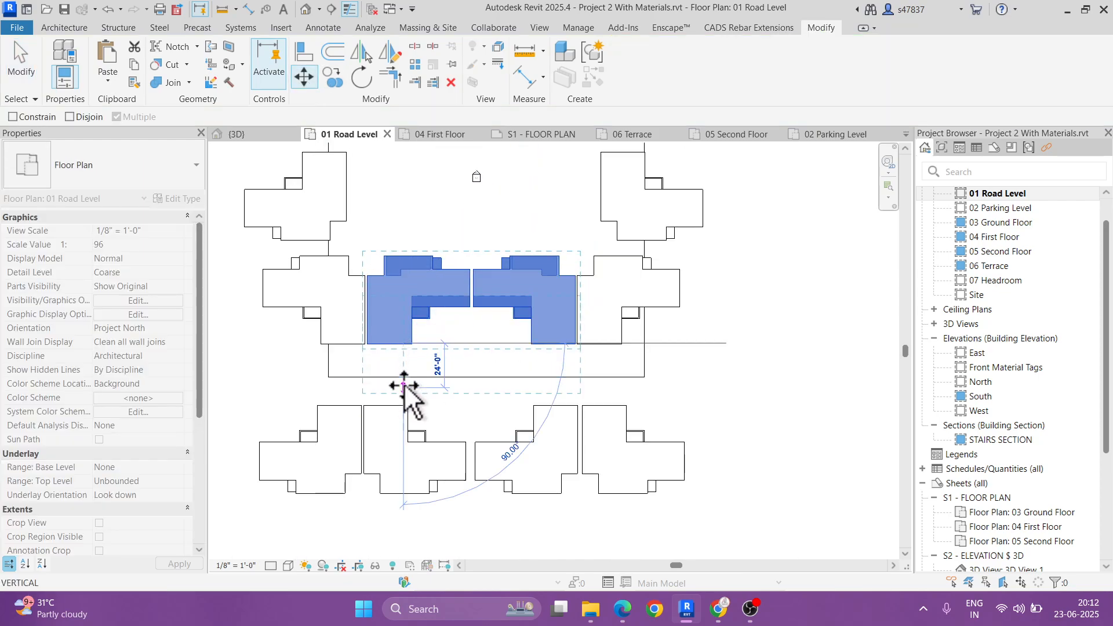
pyautogui.click(405, 388)
pyautogui.scroll(-2, 455, 412)
pyautogui.press('Escape')
# Step: Delete the four mirrored houses in the farthest row beyond the ground's edge
pyautogui.moveTo(593, 344); pyautogui.dragTo(594, 385, button='middle')
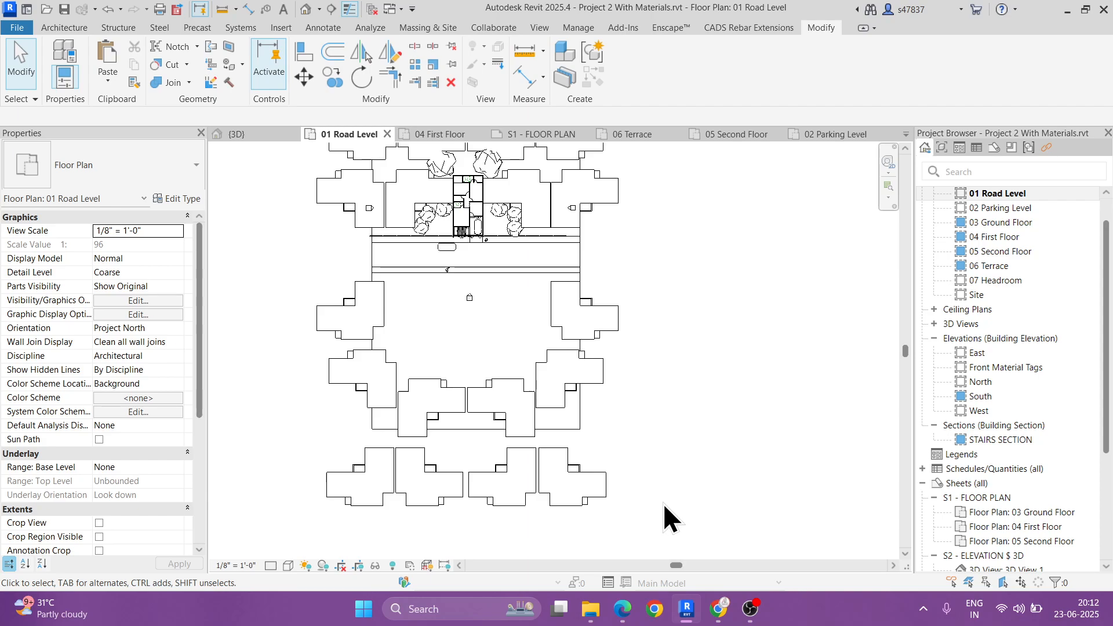
pyautogui.moveTo(649, 511); pyautogui.dragTo(347, 486)
pyautogui.press('Delete')
pyautogui.moveTo(537, 371); pyautogui.dragTo(537, 402, button='middle')
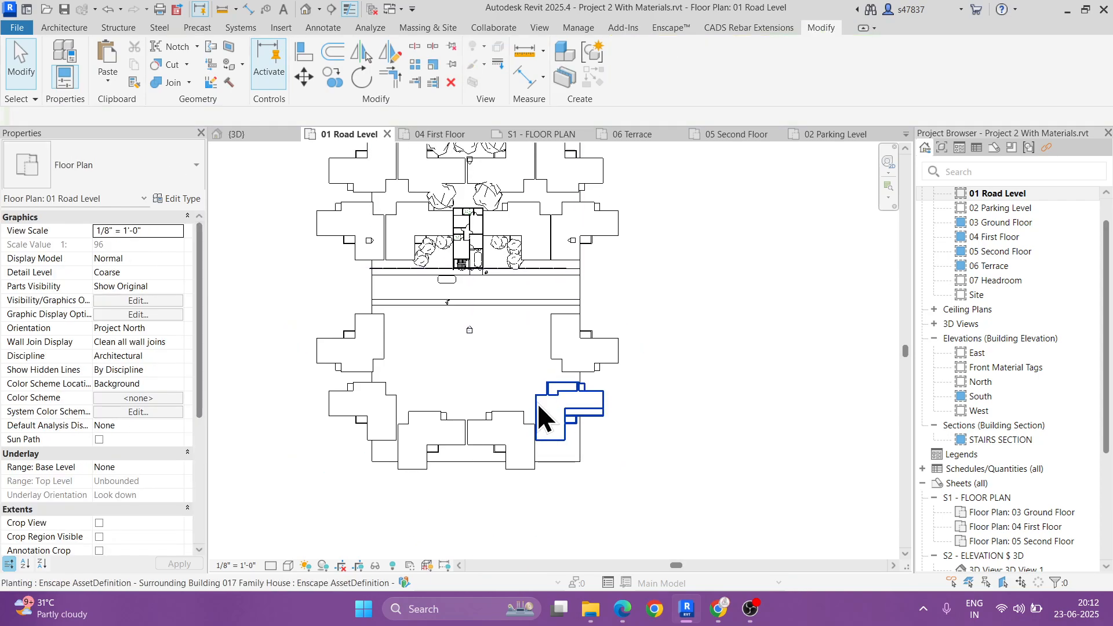
# Step: Create ten more Deciduous Tree 025 Elm instances in an arc behind the mirrored houses across the road and end the placement
pyautogui.scroll(1, 538, 402)
pyautogui.moveTo(513, 228); pyautogui.dragTo(512, 309, button='middle')
pyautogui.click(486, 238)
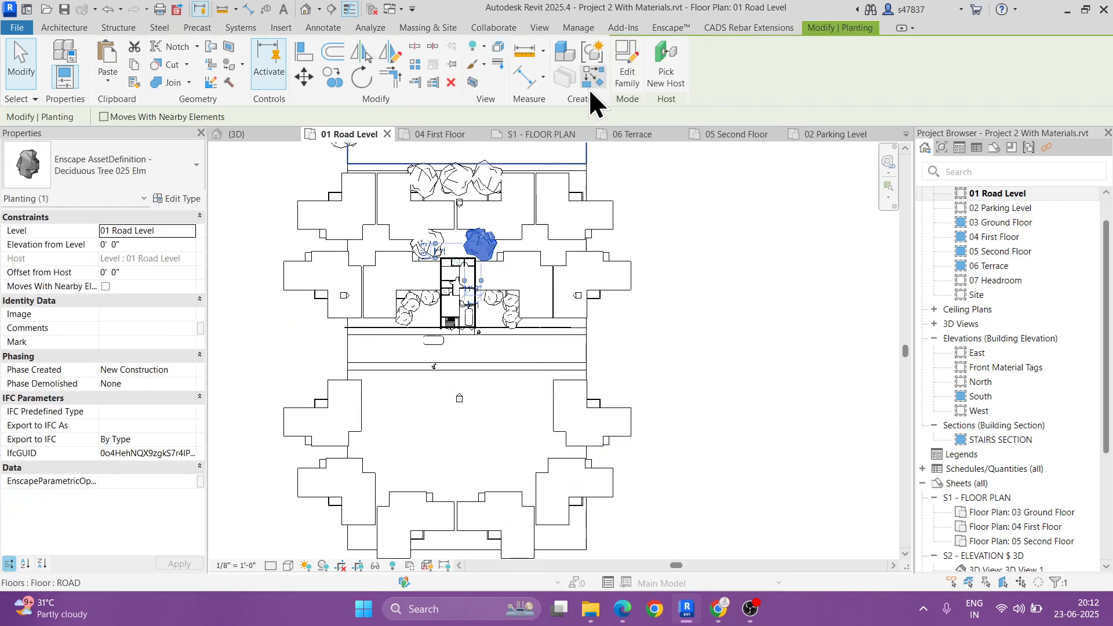
pyautogui.click(591, 78)
pyautogui.moveTo(526, 414); pyautogui.dragTo(557, 292, button='middle')
pyautogui.scroll(1, 401, 394)
pyautogui.click(385, 448)
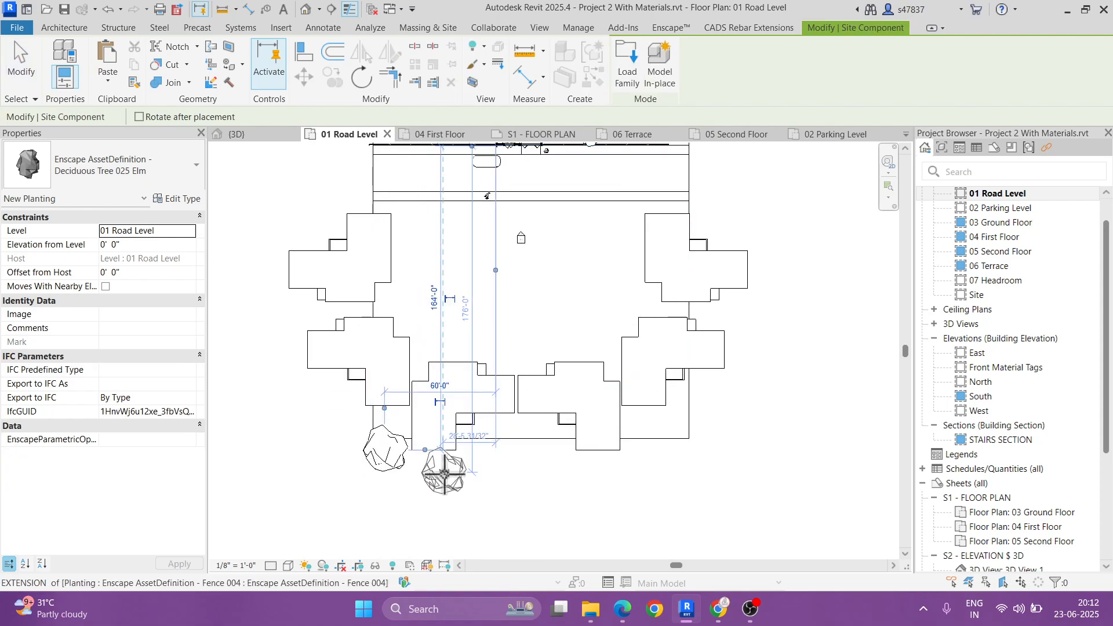
pyautogui.click(444, 473)
pyautogui.click(500, 472)
pyautogui.click(575, 476)
pyautogui.click(723, 411)
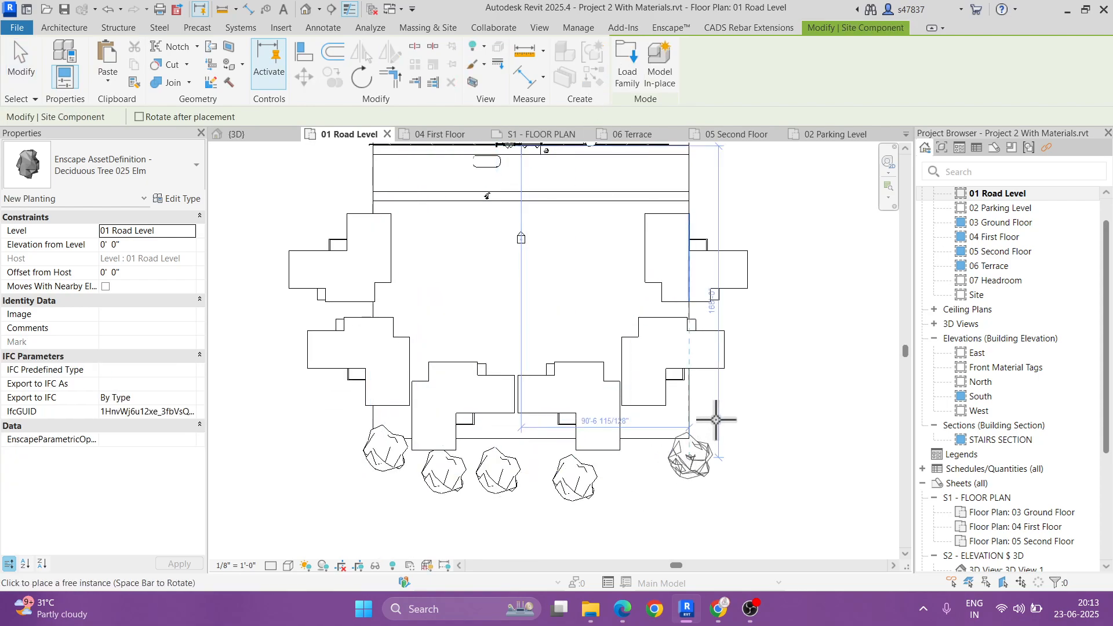
pyautogui.click(690, 455)
pyautogui.click(638, 470)
pyautogui.click(542, 484)
pyautogui.click(743, 385)
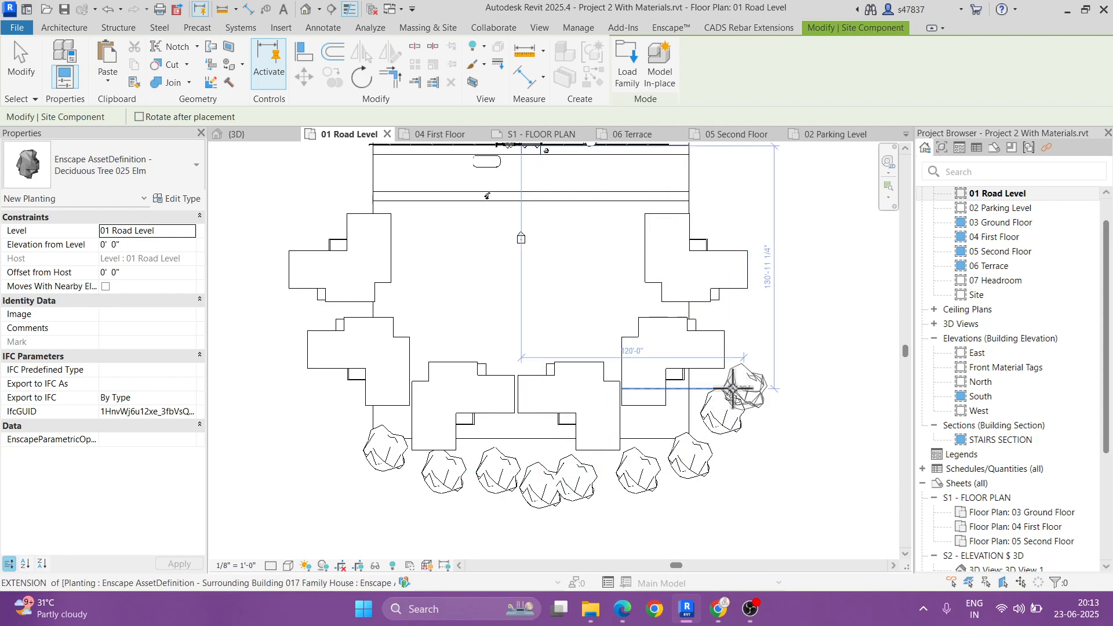
pyautogui.click(358, 472)
pyautogui.scroll(-3, 358, 473)
pyautogui.press('Escape')
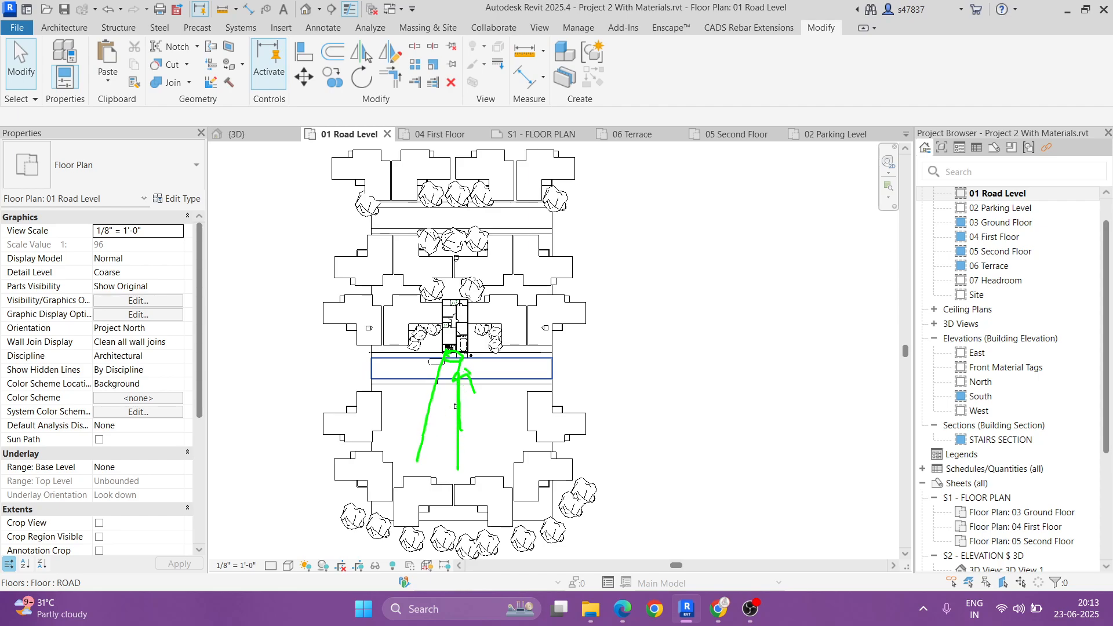
# Step: Place three more Deciduous Tree 025 Elm instances along the road-facing side of the two middle mirrored houses and end the placement
pyautogui.scroll(1, 492, 476)
pyautogui.click(487, 536)
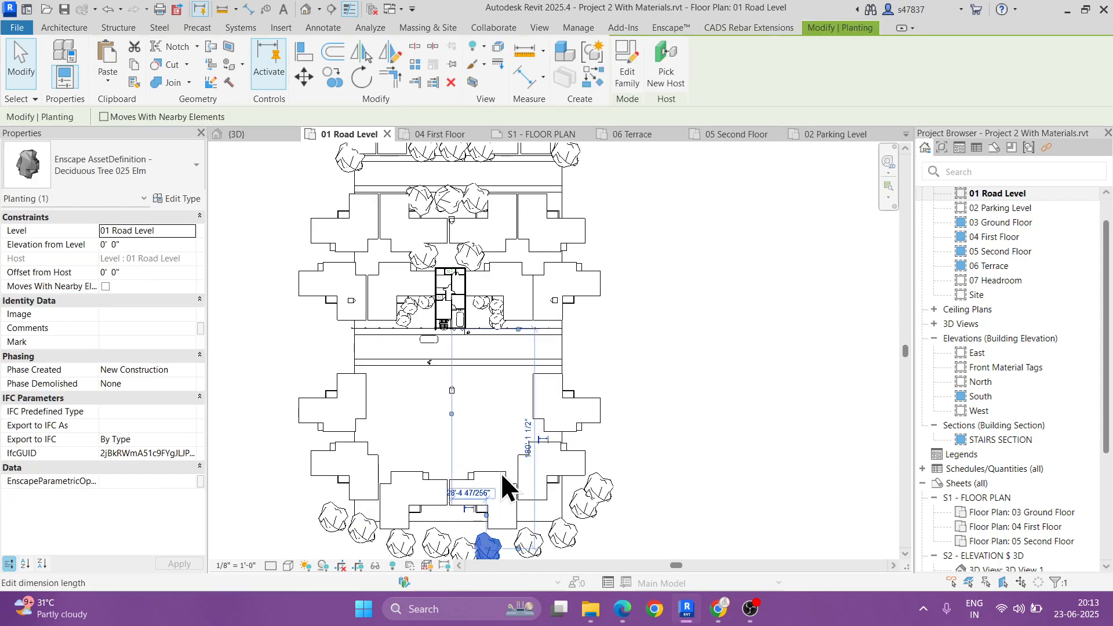
pyautogui.click(594, 86)
pyautogui.scroll(4, 486, 464)
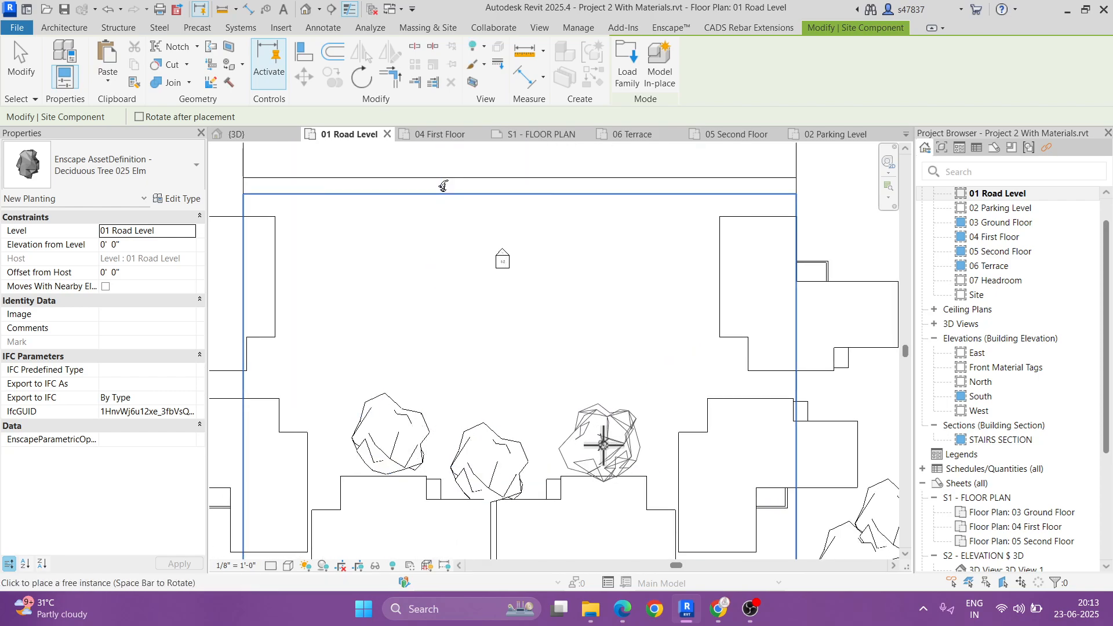
pyautogui.scroll(-2, 637, 414)
pyautogui.moveTo(638, 414); pyautogui.dragTo(635, 485, button='middle')
pyautogui.press('Escape')
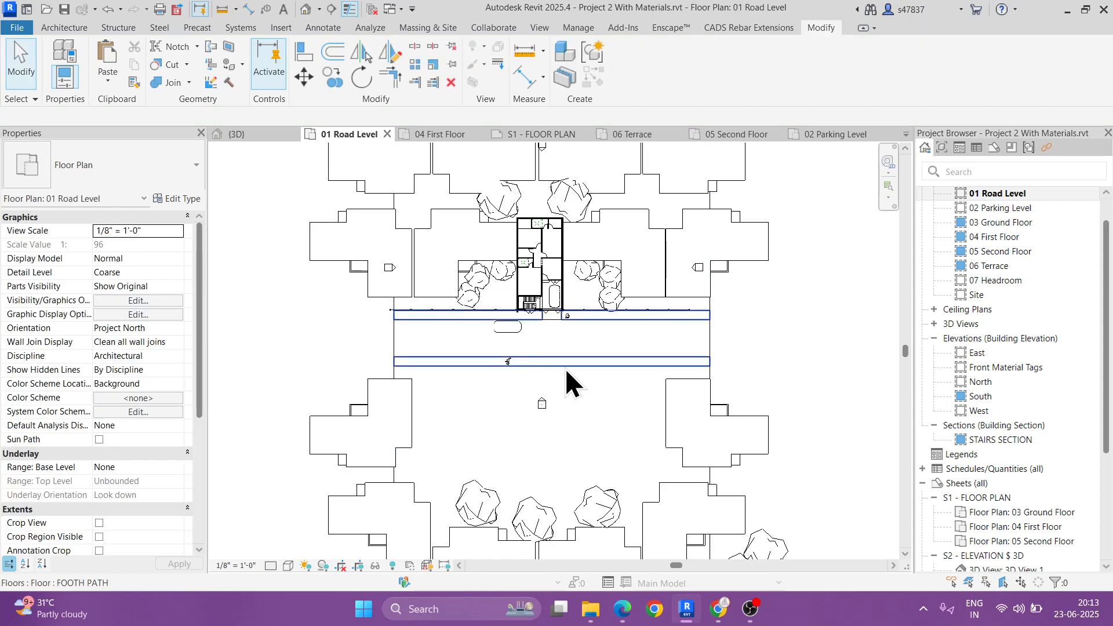
pyautogui.scroll(-3, 555, 294)
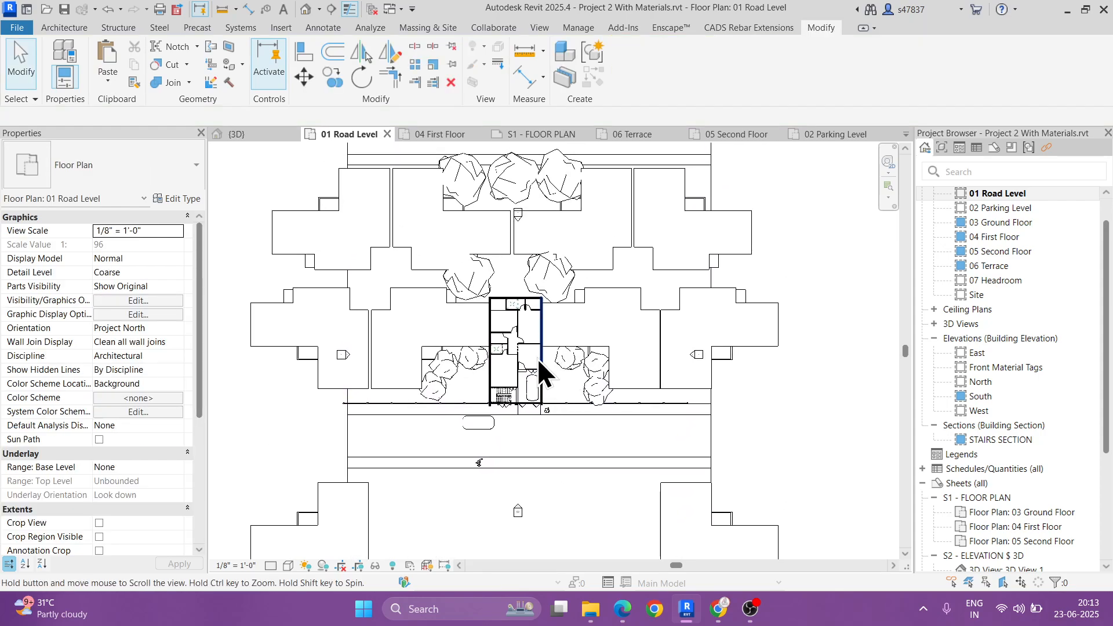
pyautogui.moveTo(558, 322); pyautogui.dragTo(553, 367, button='middle')
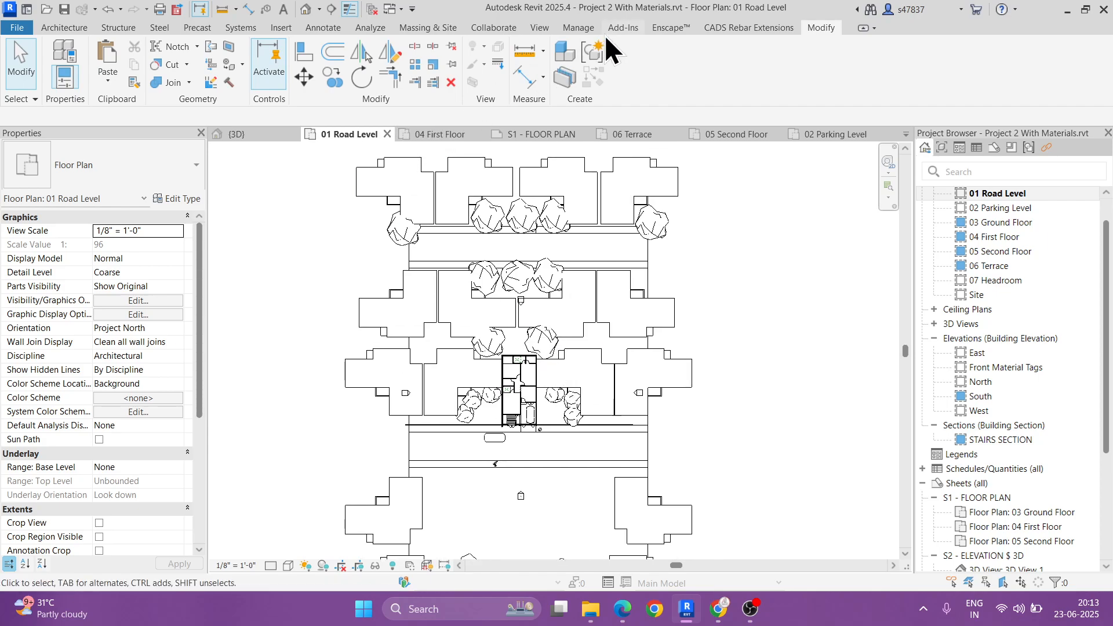
# Step: Filter the Enscape asset library to vegetation tagged Tree and add Deciduous Tree 046 Maple to the favorites
pyautogui.click(670, 27)
pyautogui.click(369, 55)
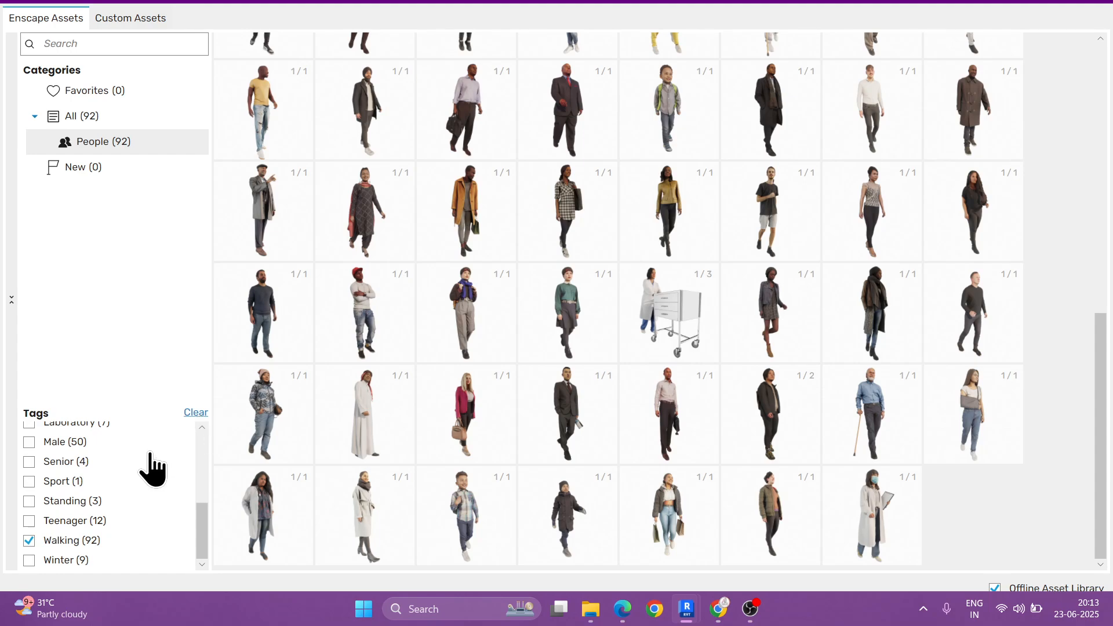
pyautogui.click(196, 412)
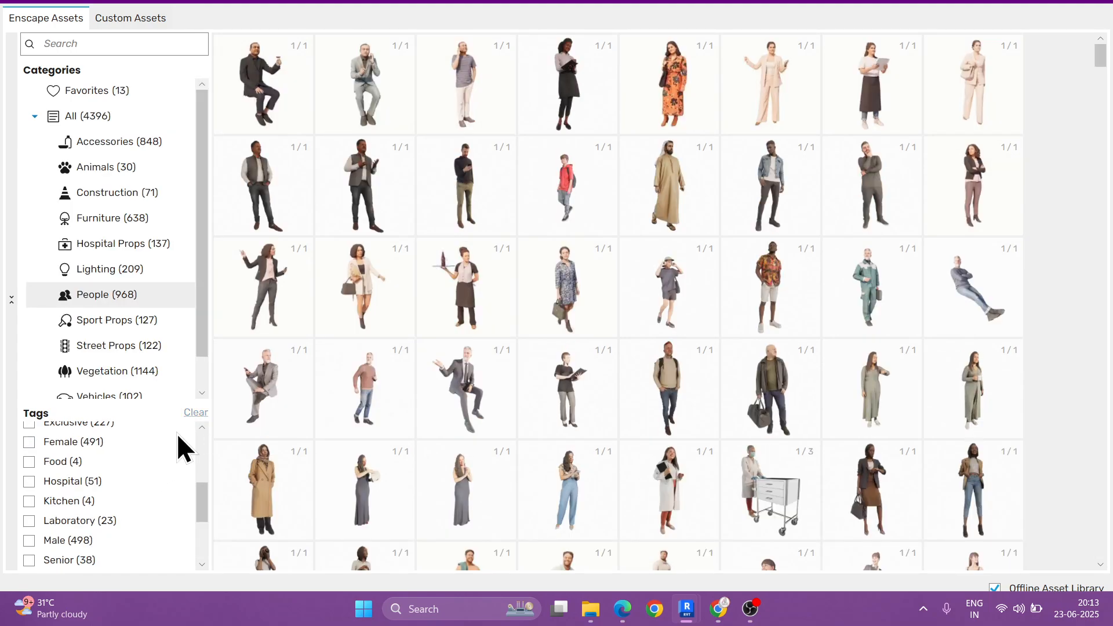
pyautogui.click(130, 379)
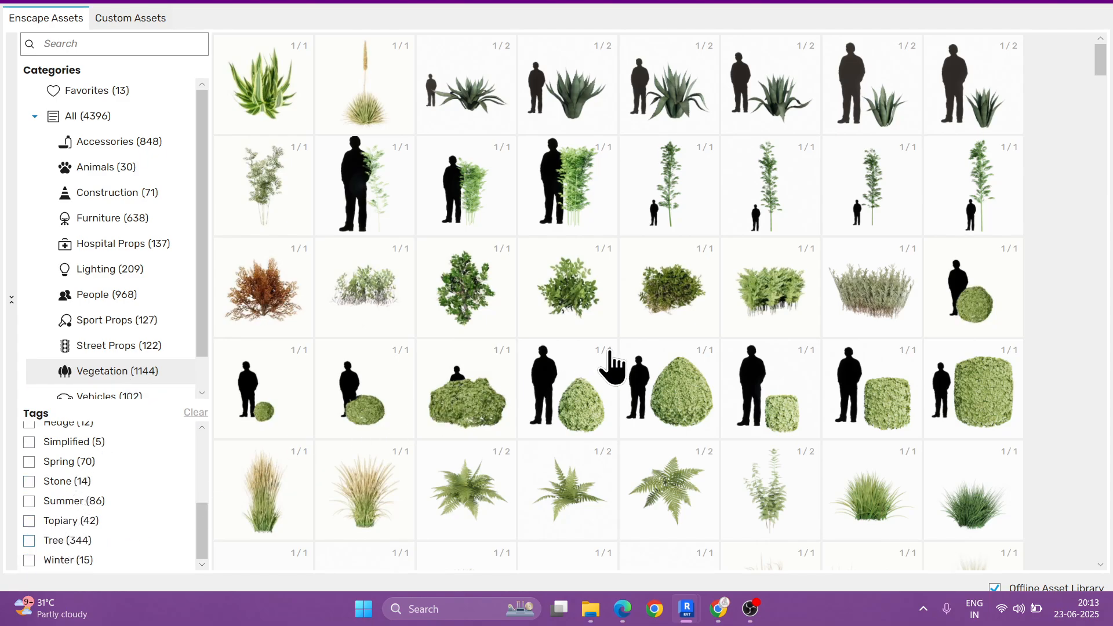
pyautogui.click(29, 540)
pyautogui.scroll(-2, 743, 318)
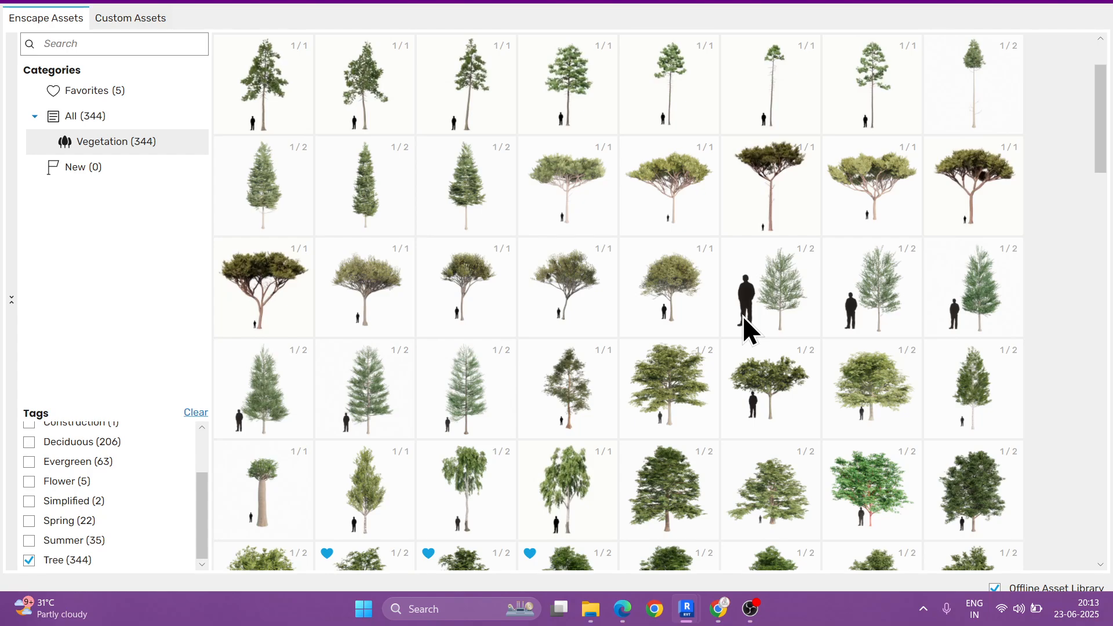
pyautogui.scroll(-1, 746, 328)
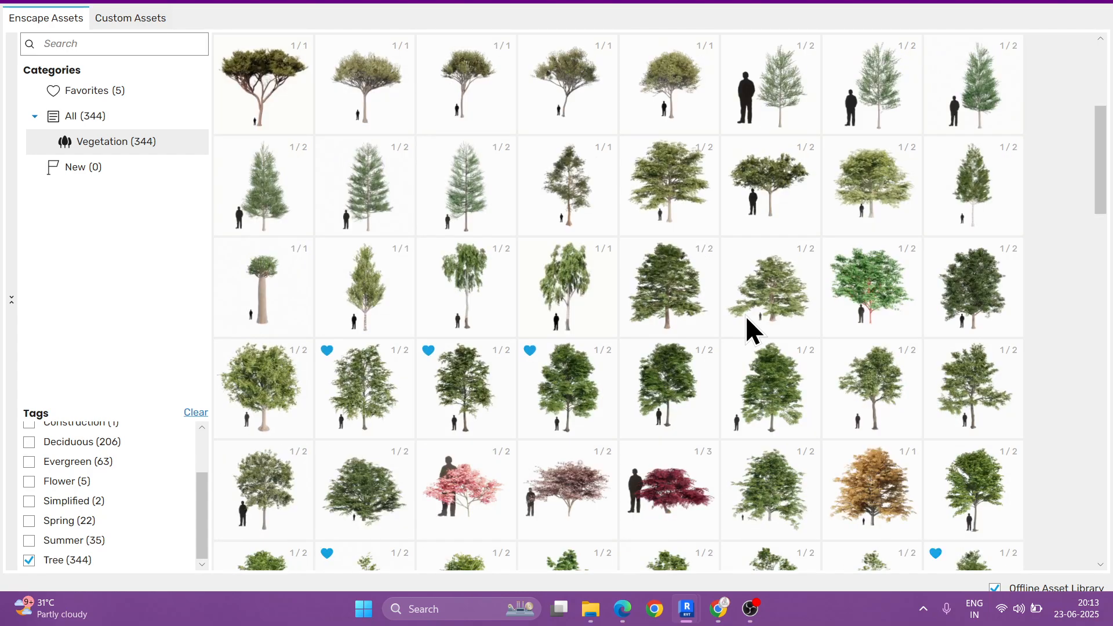
pyautogui.scroll(-1, 765, 405)
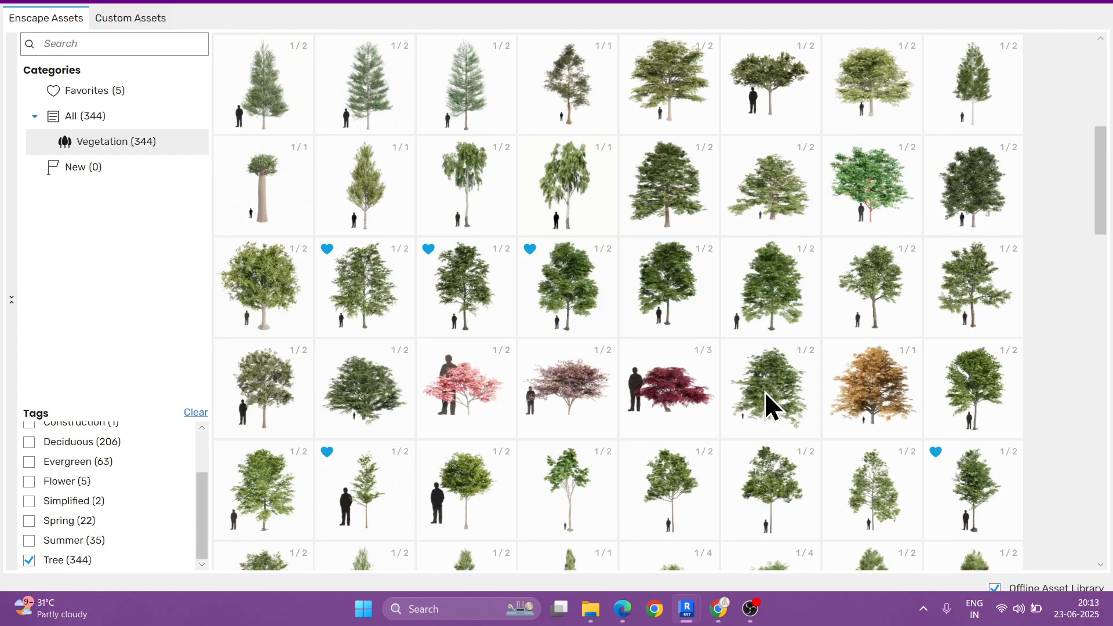
pyautogui.scroll(-1, 764, 391)
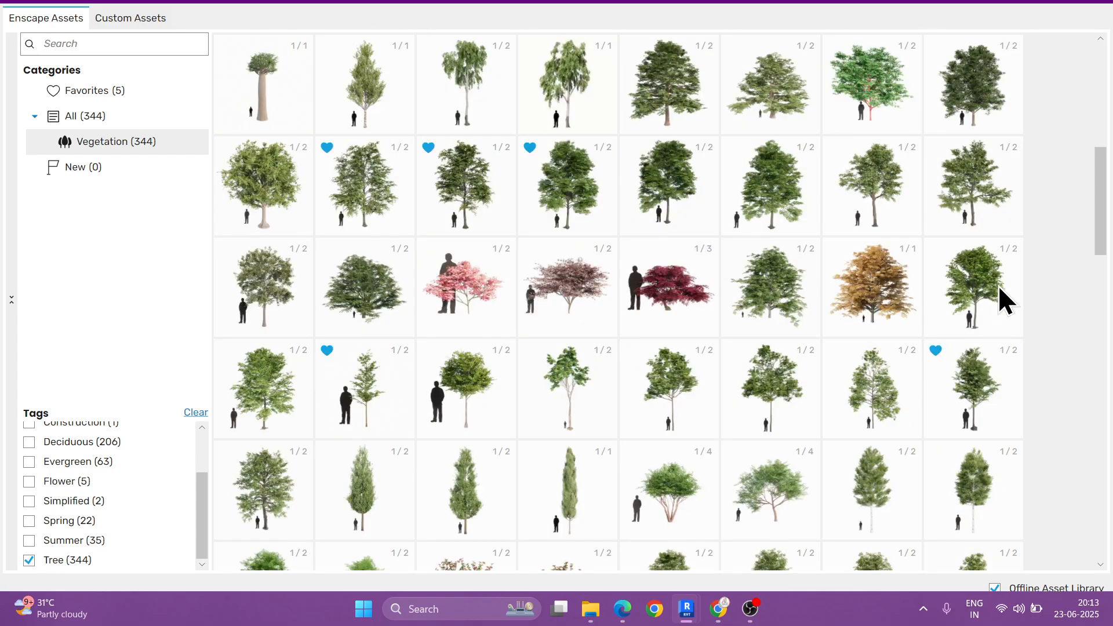
pyautogui.moveTo(970, 284)
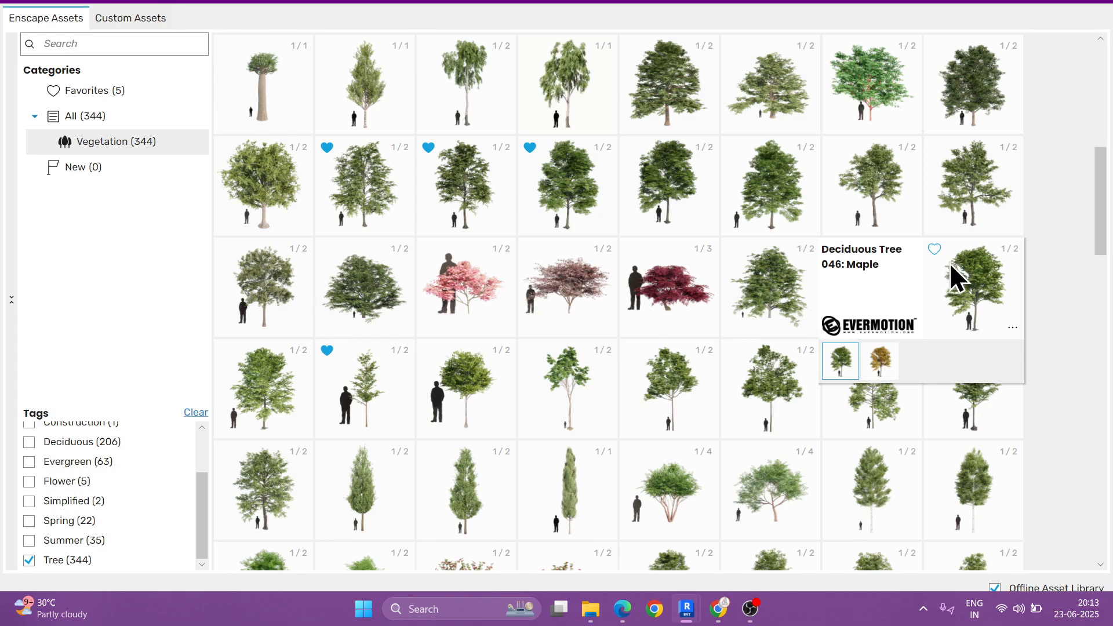
pyautogui.click(935, 250)
# Step: Place two Deciduous Tree 046 Maple instances along the far side of the road opposite the building and end the placement
pyautogui.click(974, 287)
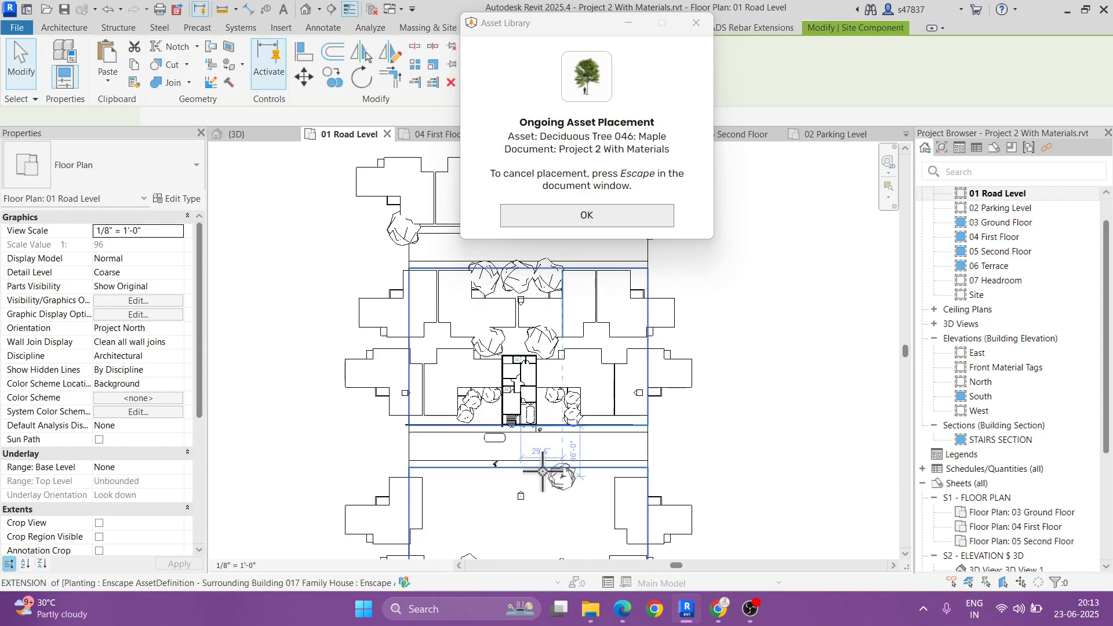
pyautogui.scroll(5, 561, 474)
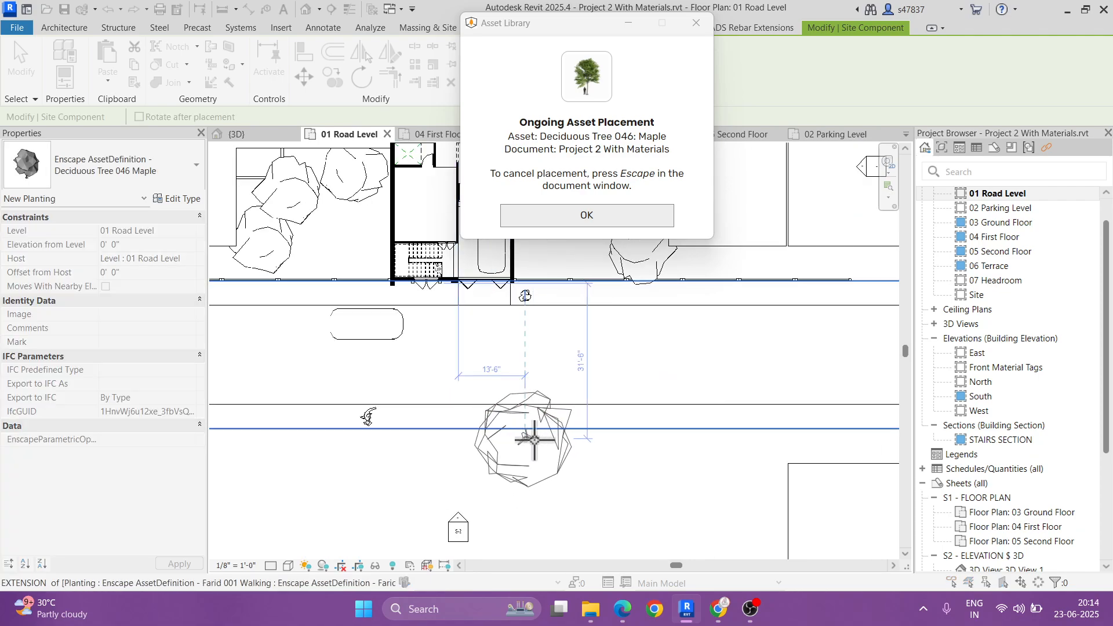
pyautogui.click(550, 442)
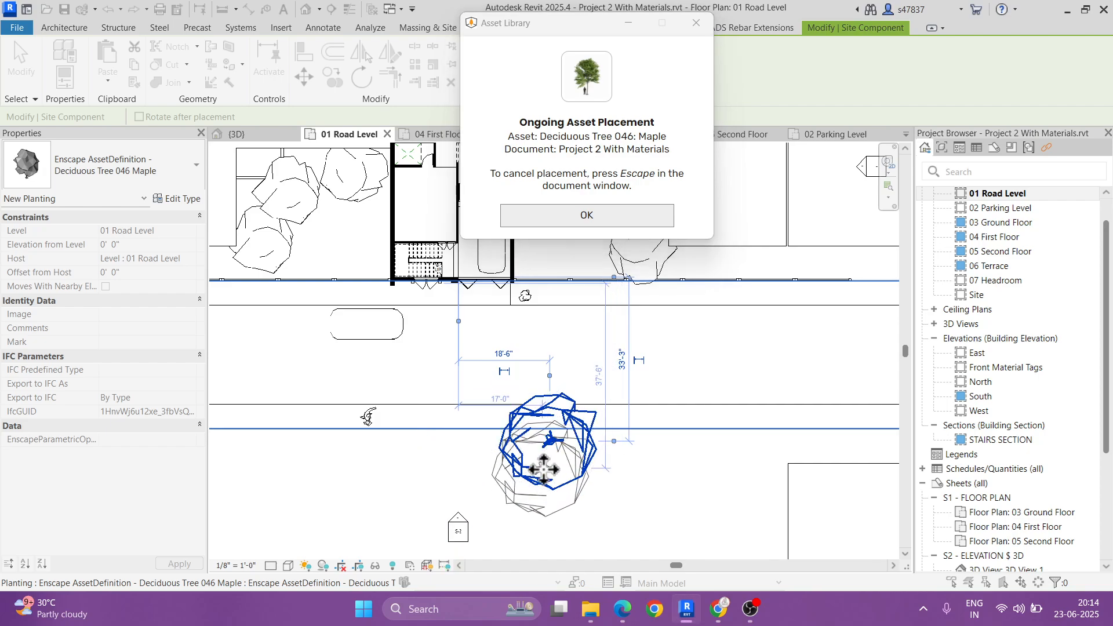
pyautogui.click(589, 220)
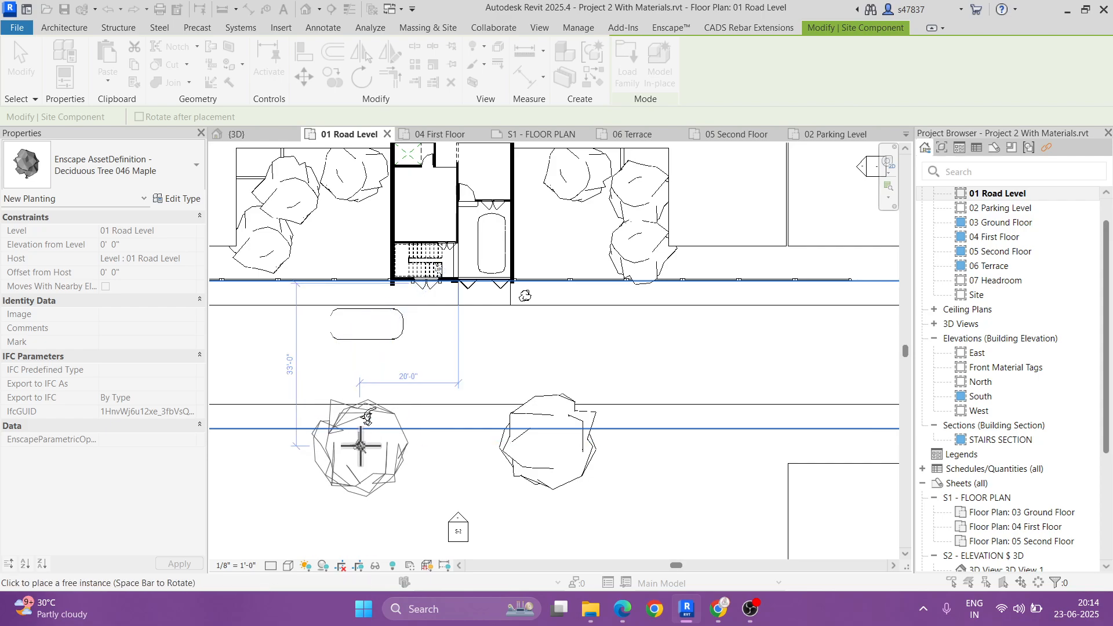
pyautogui.click(363, 445)
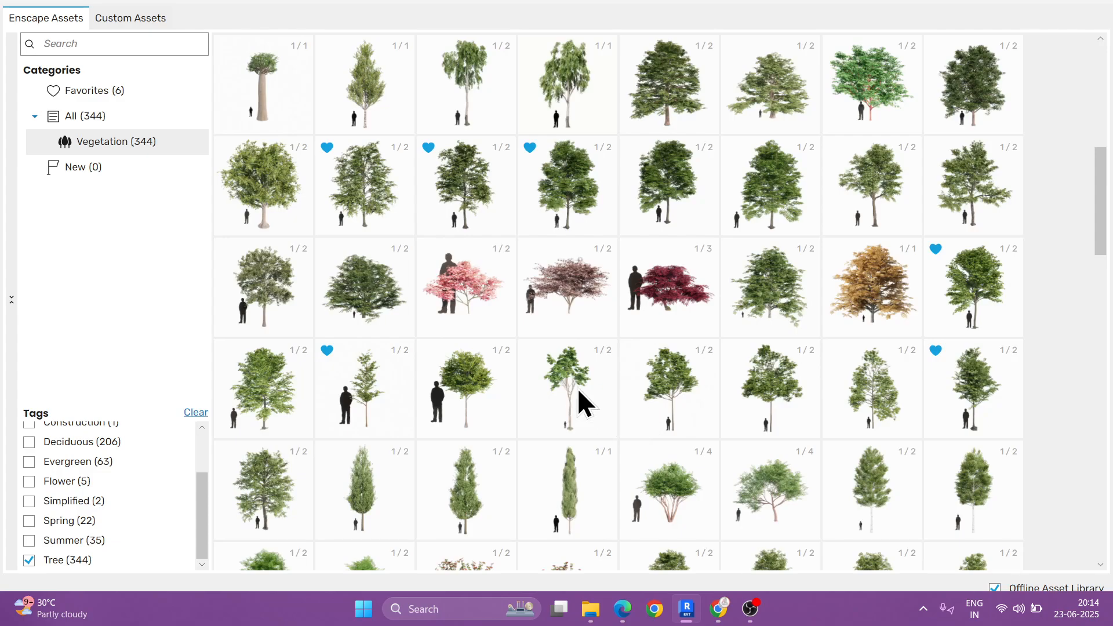
pyautogui.click(1100, 7)
pyautogui.click(554, 452)
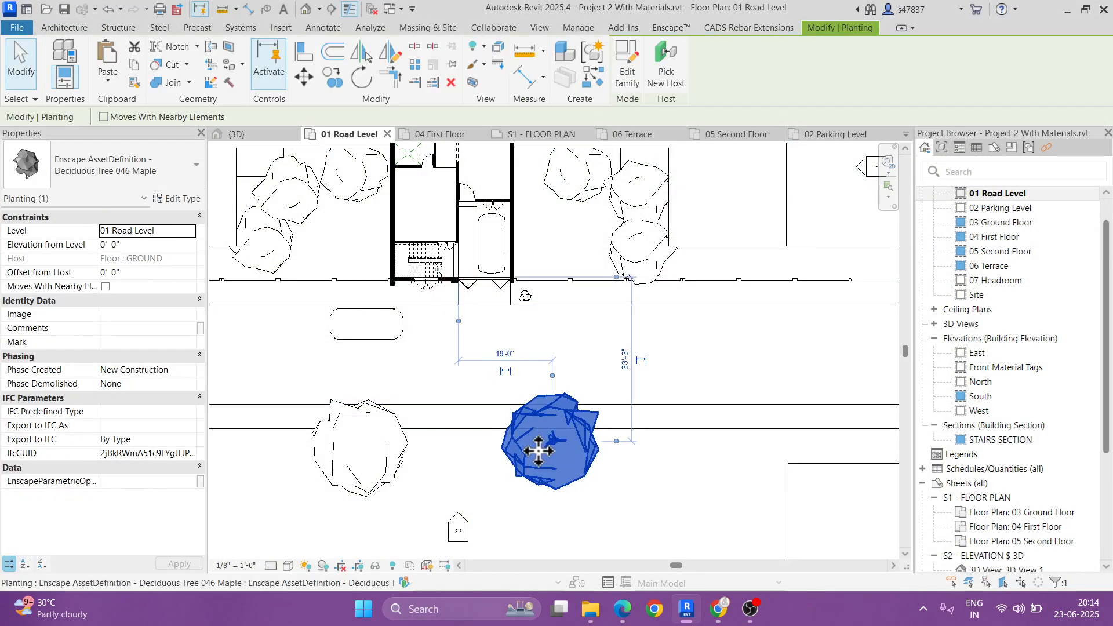
pyautogui.click(380, 464)
pyautogui.press('Escape')
# Step: Open the default 3D view and examine the new roadside trees and the building's front facade
pyautogui.scroll(-5, 501, 457)
pyautogui.moveTo(501, 459); pyautogui.dragTo(481, 380, button='middle')
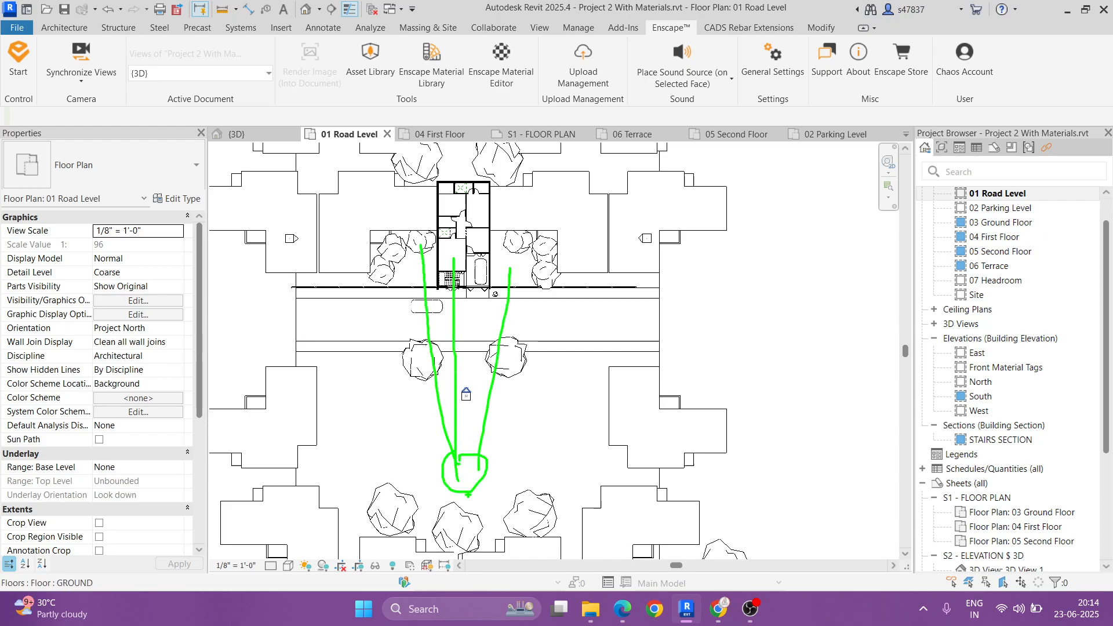
pyautogui.click(306, 9)
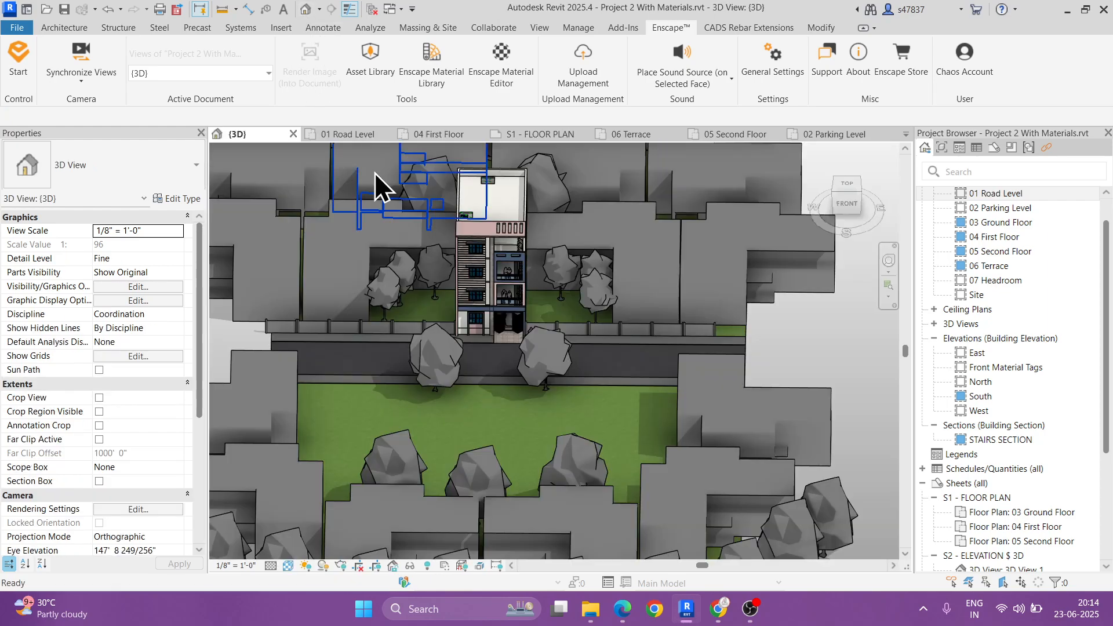
pyautogui.scroll(-4, 481, 327)
pyautogui.keyDown('shift'); pyautogui.moveTo(482, 329); pyautogui.dragTo(609, 359, button='middle'); pyautogui.keyUp('shift')
pyautogui.scroll(3, 564, 332)
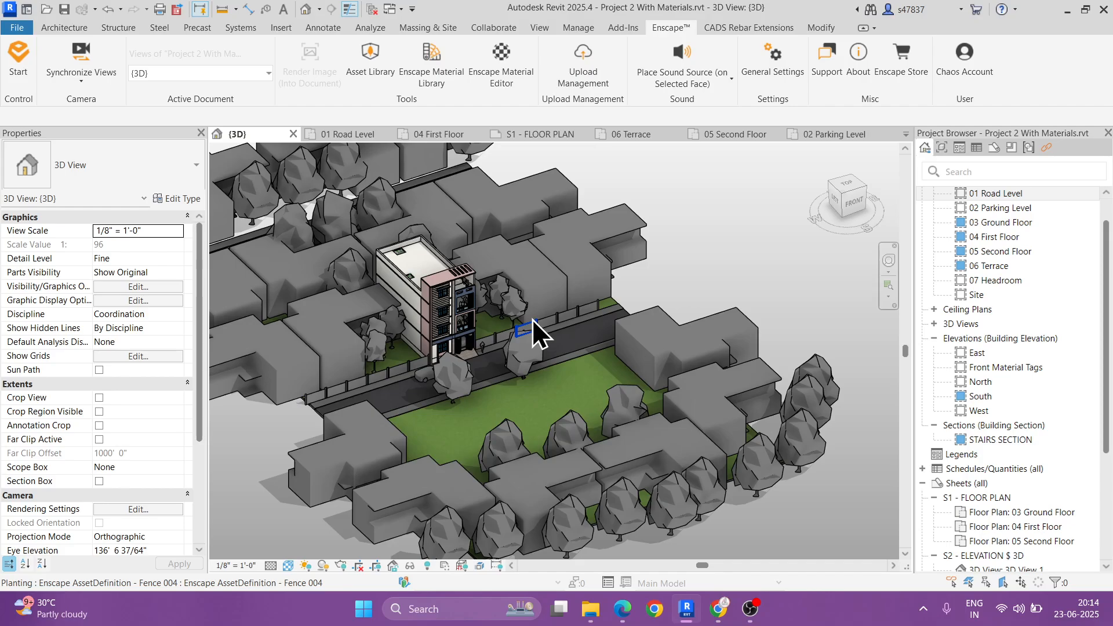
pyautogui.keyDown('shift'); pyautogui.moveTo(532, 318); pyautogui.dragTo(571, 261, button='middle'); pyautogui.keyUp('shift')
pyautogui.scroll(5, 471, 321)
pyautogui.scroll(-4, 475, 317)
pyautogui.scroll(4, 496, 318)
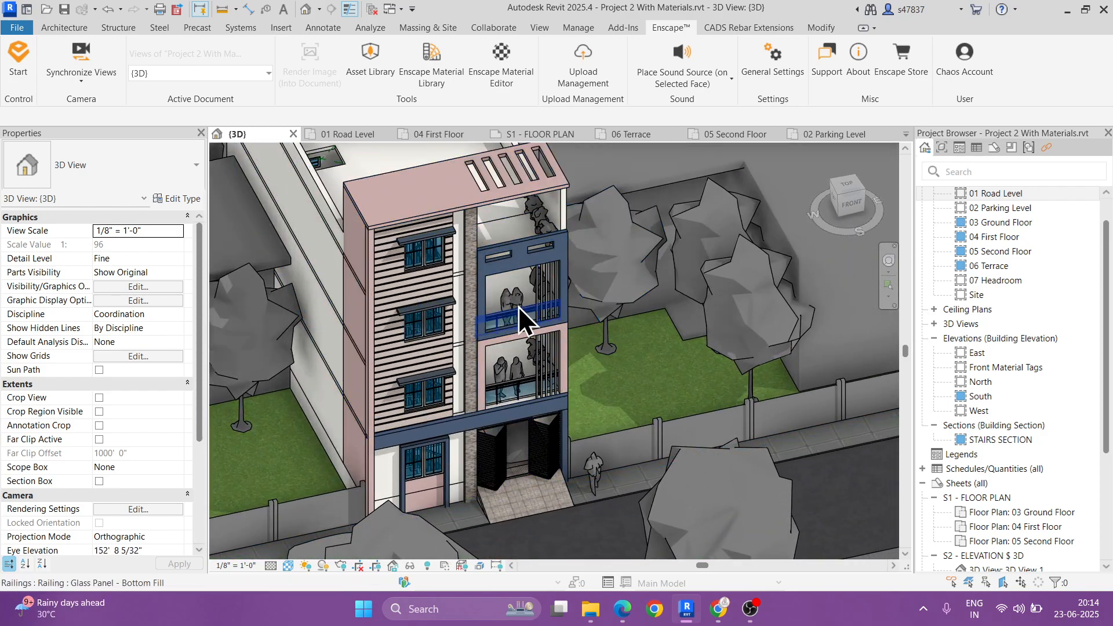
# Step: Expand the 3D views in the project browser and review the existing front and side Enscape views
pyautogui.click(933, 324)
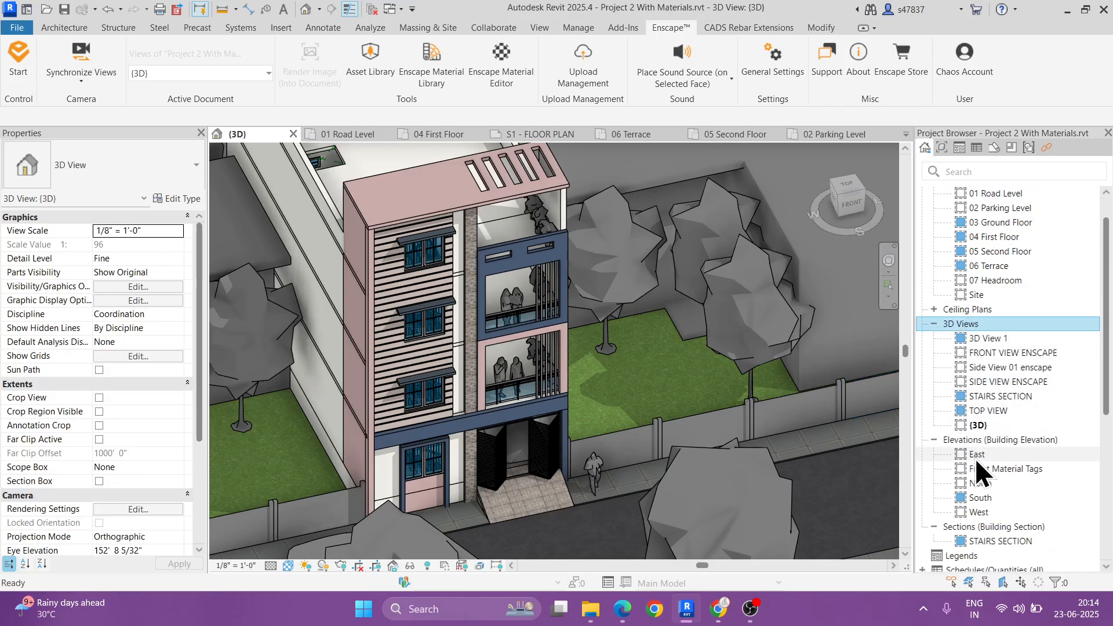
pyautogui.click(992, 354)
pyautogui.click(991, 368)
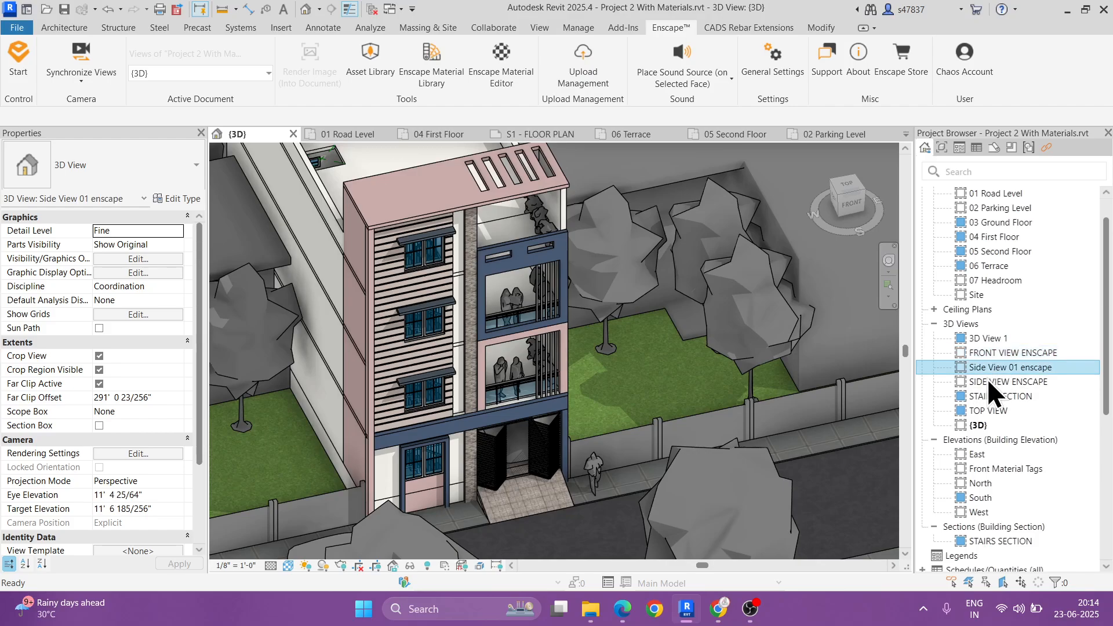
pyautogui.click(988, 384)
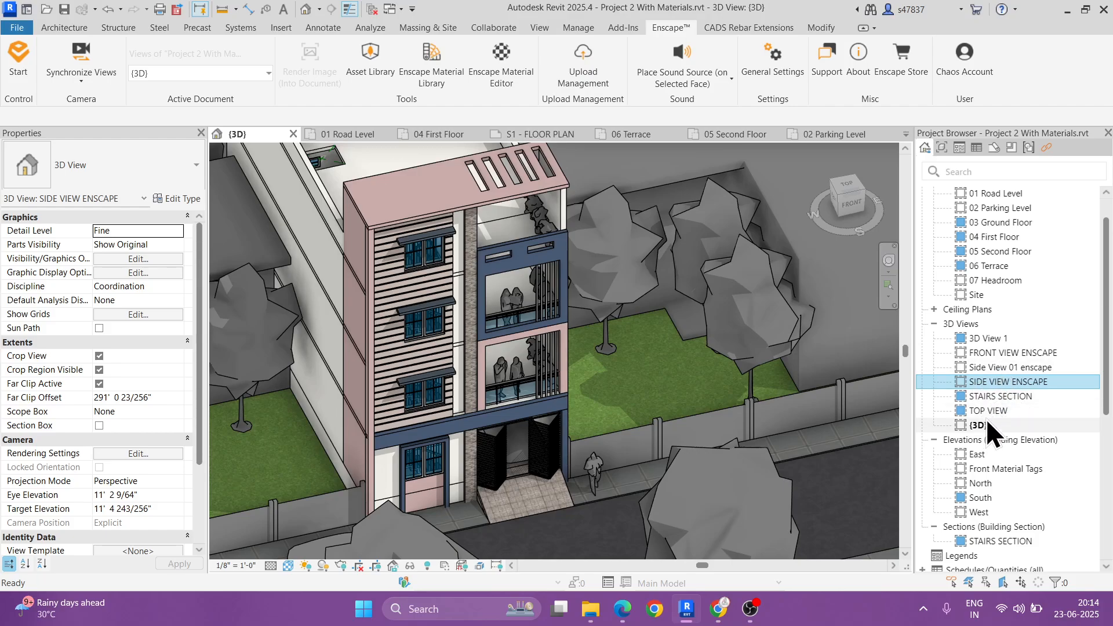
pyautogui.click(997, 353)
pyautogui.keyDown('ctrl'); pyautogui.click(999, 367); pyautogui.keyUp('ctrl')
pyautogui.keyDown('ctrl'); pyautogui.click(999, 381); pyautogui.keyUp('ctrl')
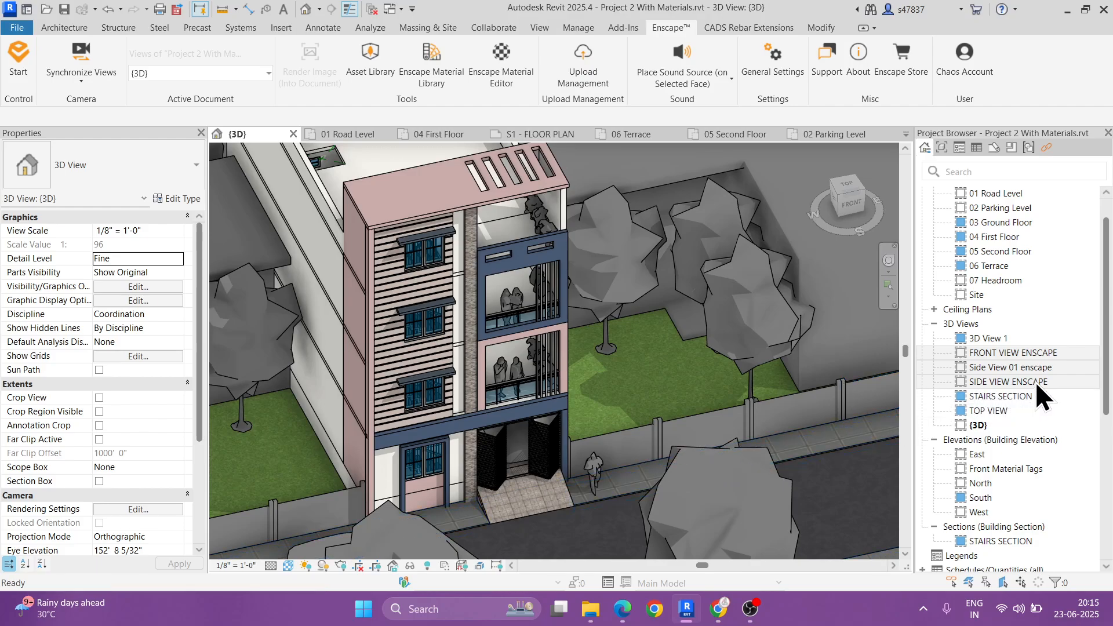
# Step: Duplicate the {3D} view with detailing and rename the copy 3D ENSCAPE
pyautogui.click(977, 426)
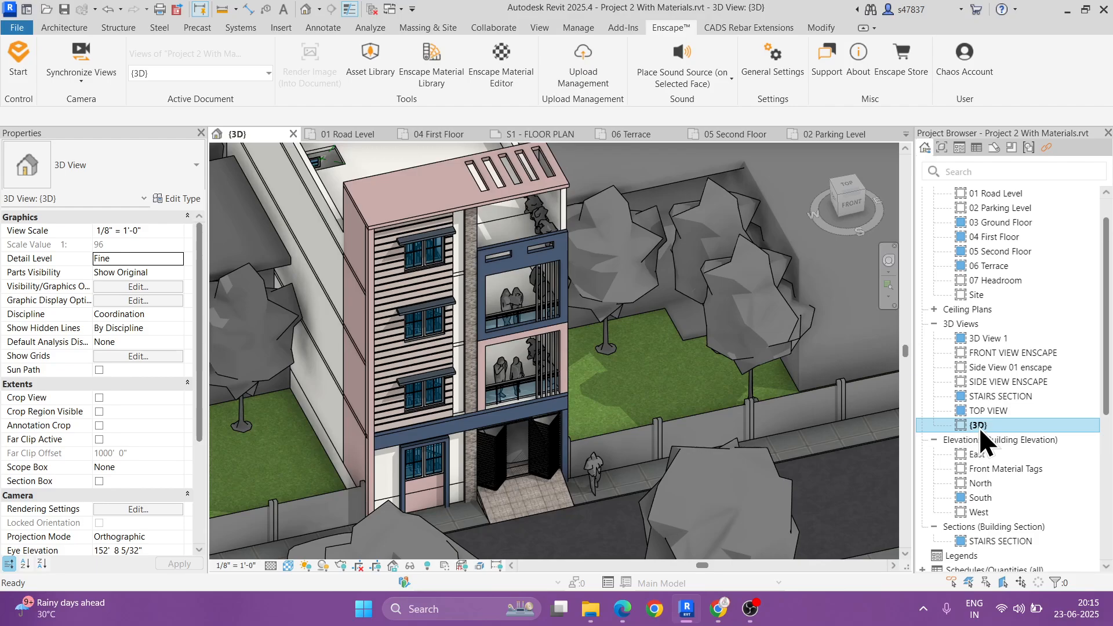
pyautogui.scroll(-4, 979, 427)
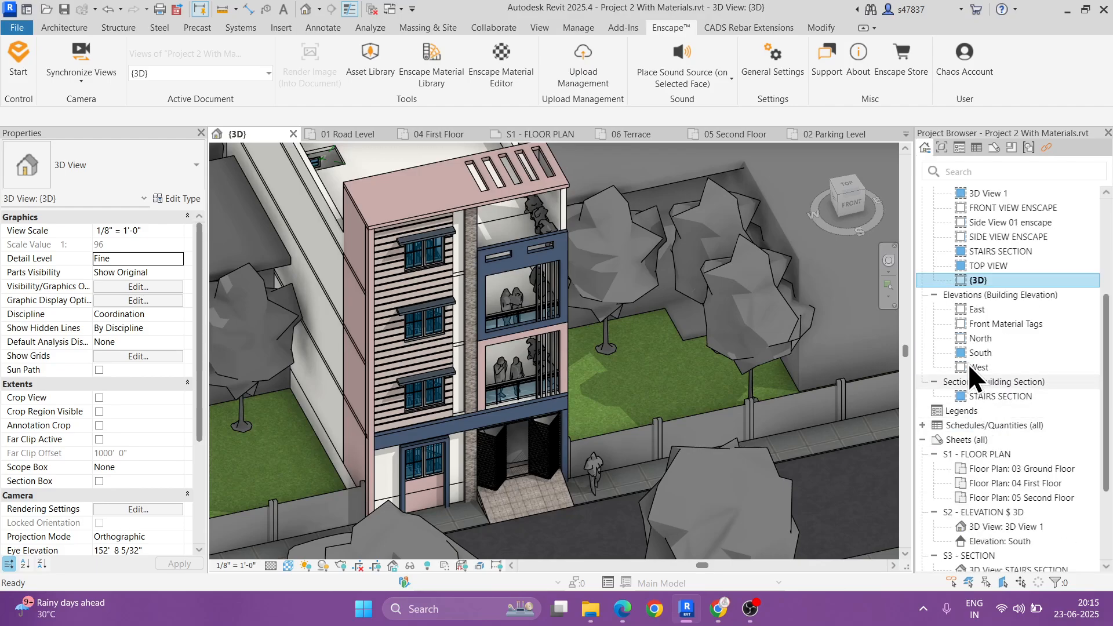
pyautogui.rightClick(975, 283)
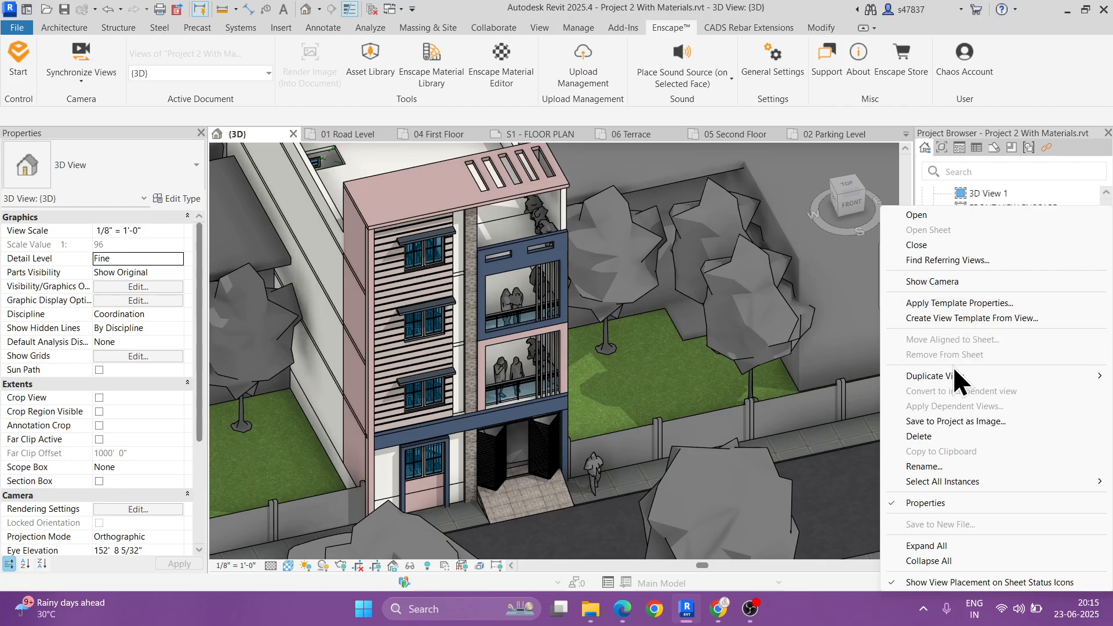
pyautogui.moveTo(950, 376)
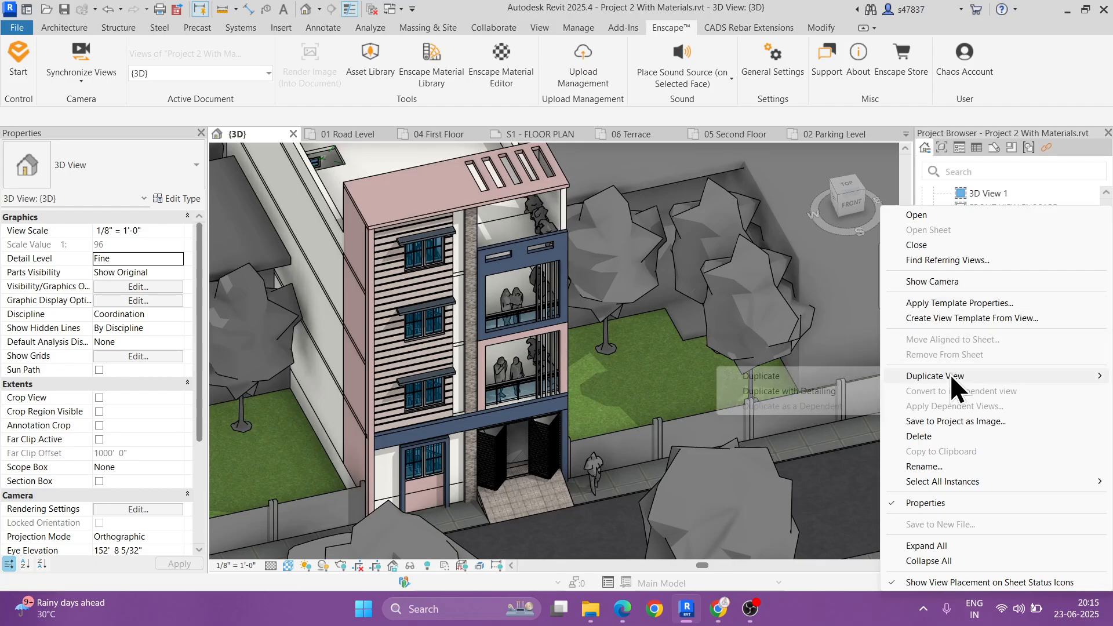
pyautogui.click(822, 391)
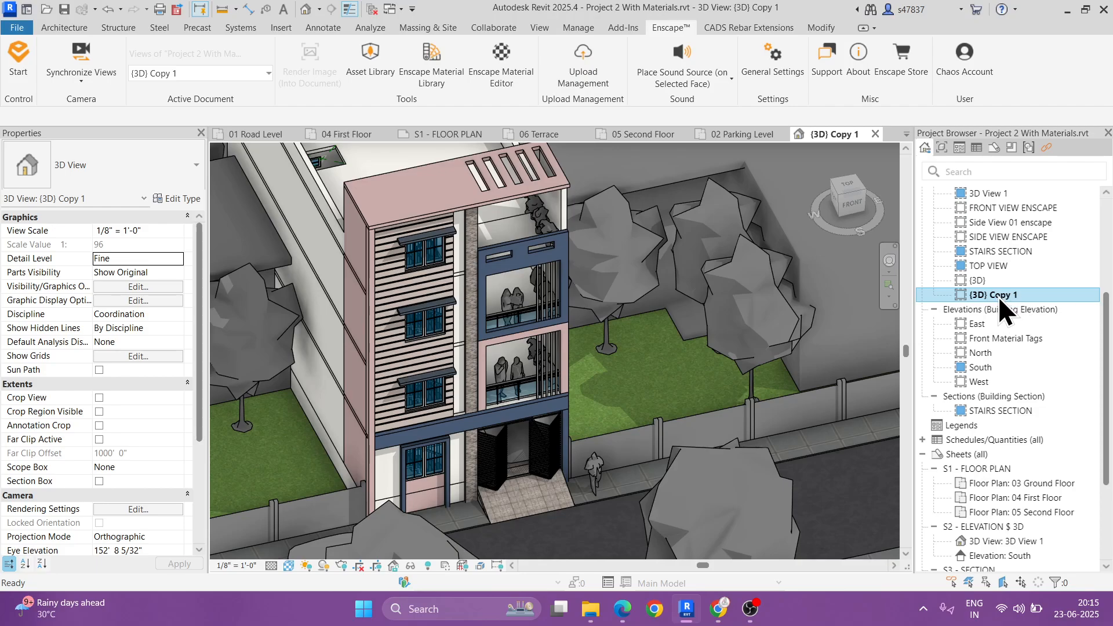
pyautogui.click(998, 296)
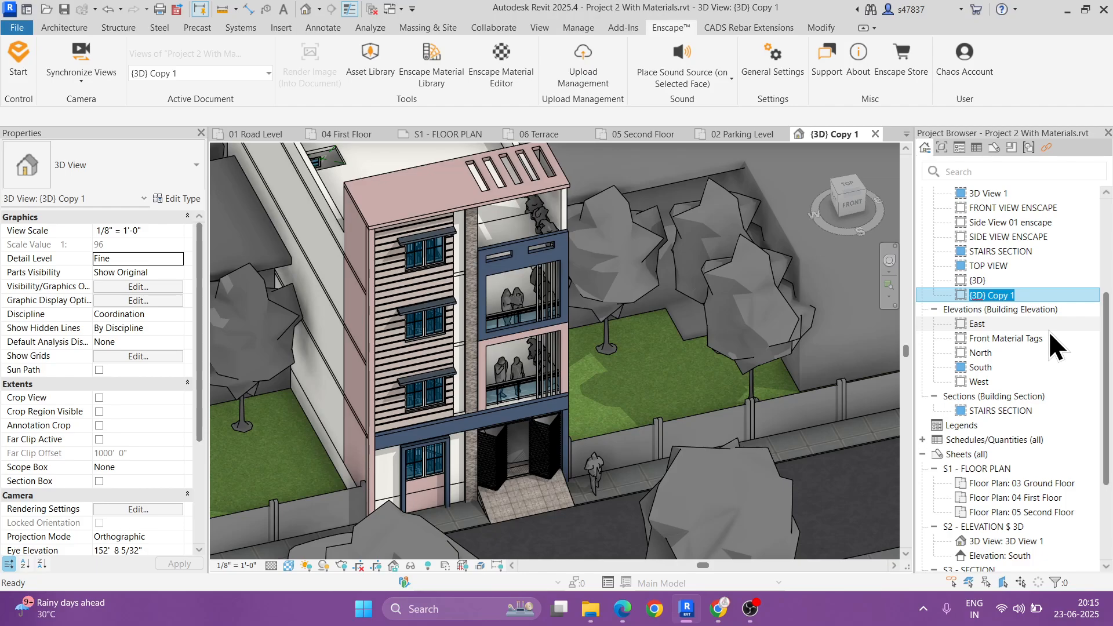
pyautogui.write('3D ENSCAPE')
pyautogui.press('Return')
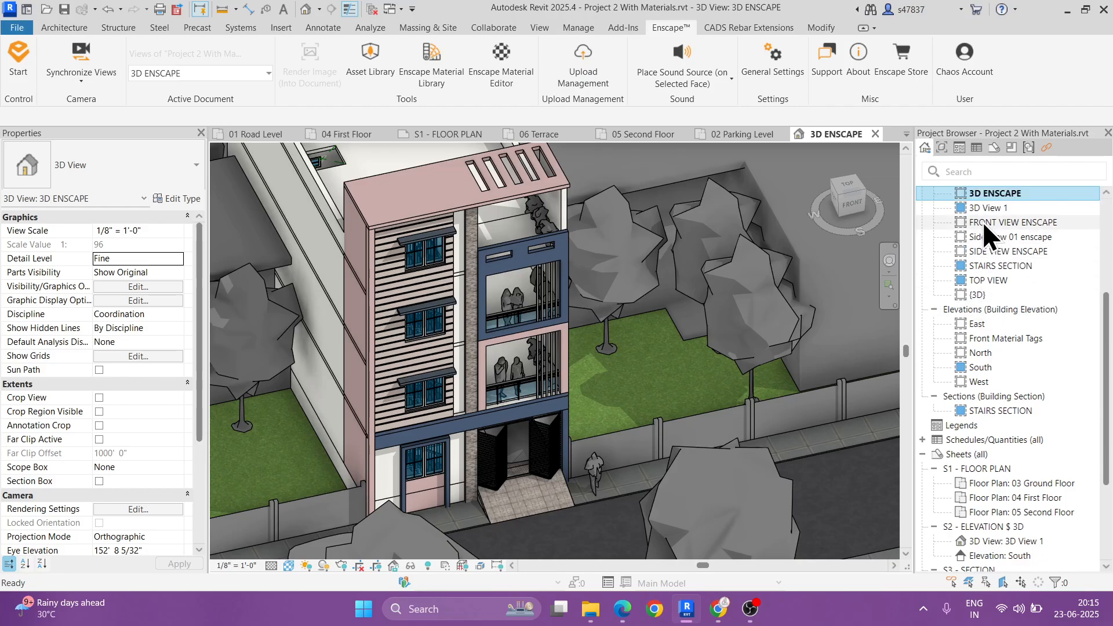
# Step: Open the default {3D} view and examine the building together with all surrounding houses, trees and roads
pyautogui.scroll(-5, 549, 319)
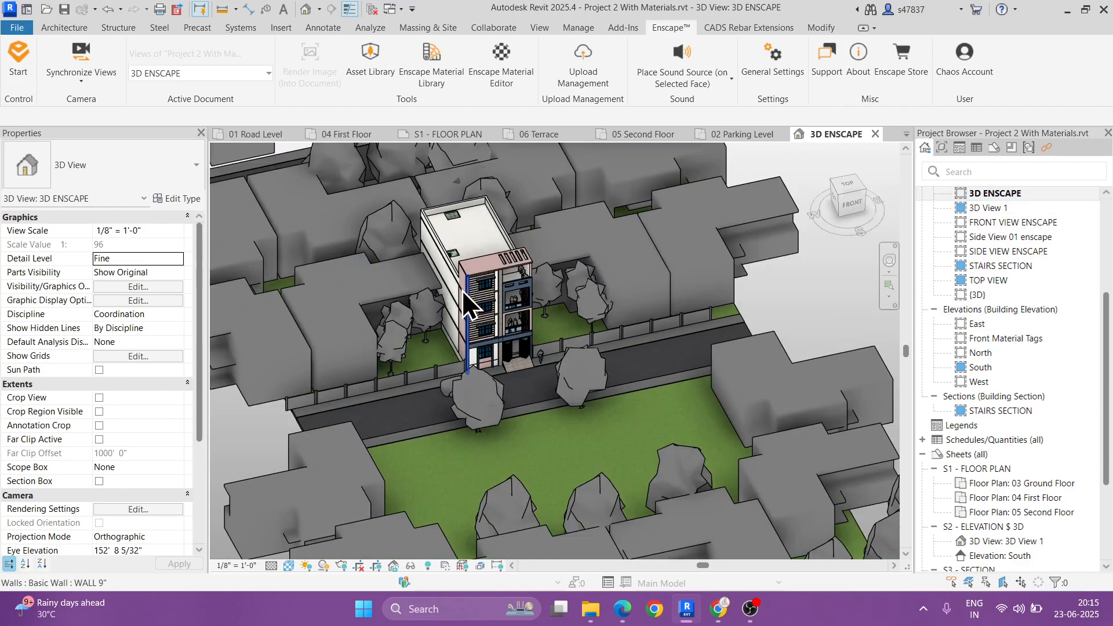
pyautogui.doubleClick(973, 294)
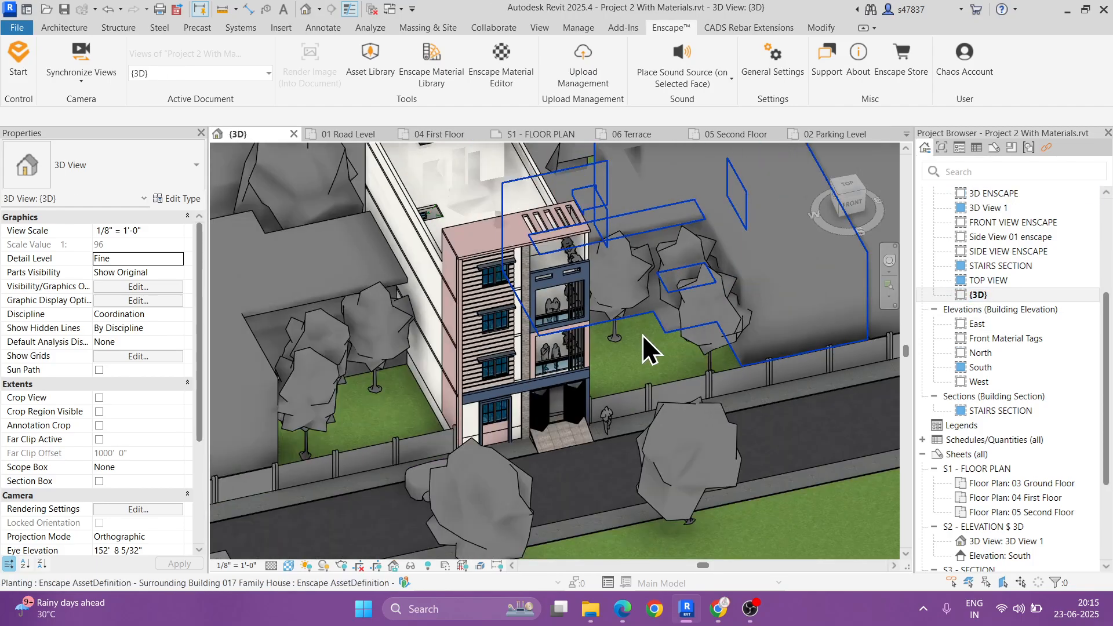
pyautogui.scroll(-5, 642, 335)
pyautogui.keyDown('shift'); pyautogui.moveTo(642, 325); pyautogui.dragTo(713, 371, button='middle'); pyautogui.keyUp('shift')
pyautogui.scroll(4, 618, 354)
pyautogui.scroll(-3, 652, 332)
pyautogui.scroll(4, 713, 371)
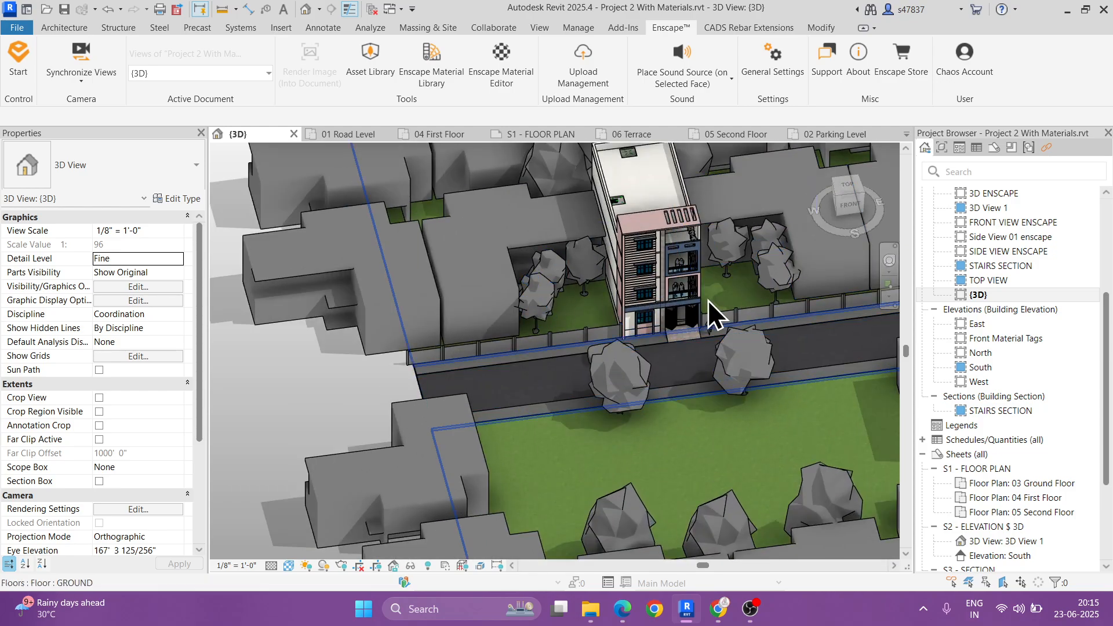
pyautogui.scroll(-2, 708, 300)
pyautogui.scroll(-2, 680, 388)
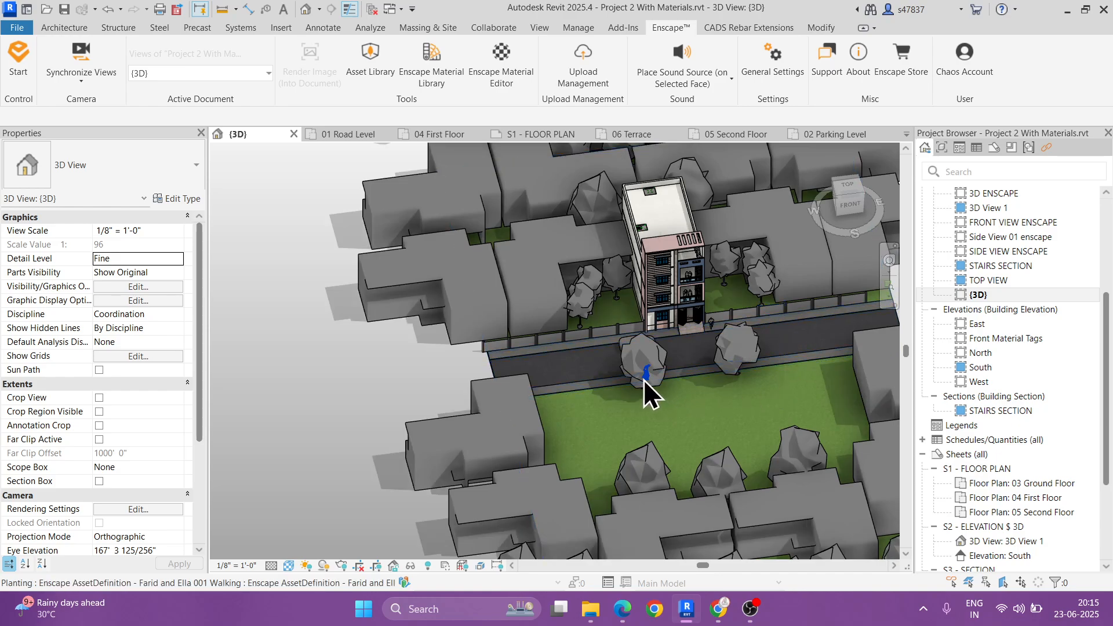
pyautogui.scroll(-3, 656, 377)
pyautogui.moveTo(629, 374); pyautogui.dragTo(619, 371, button='middle')
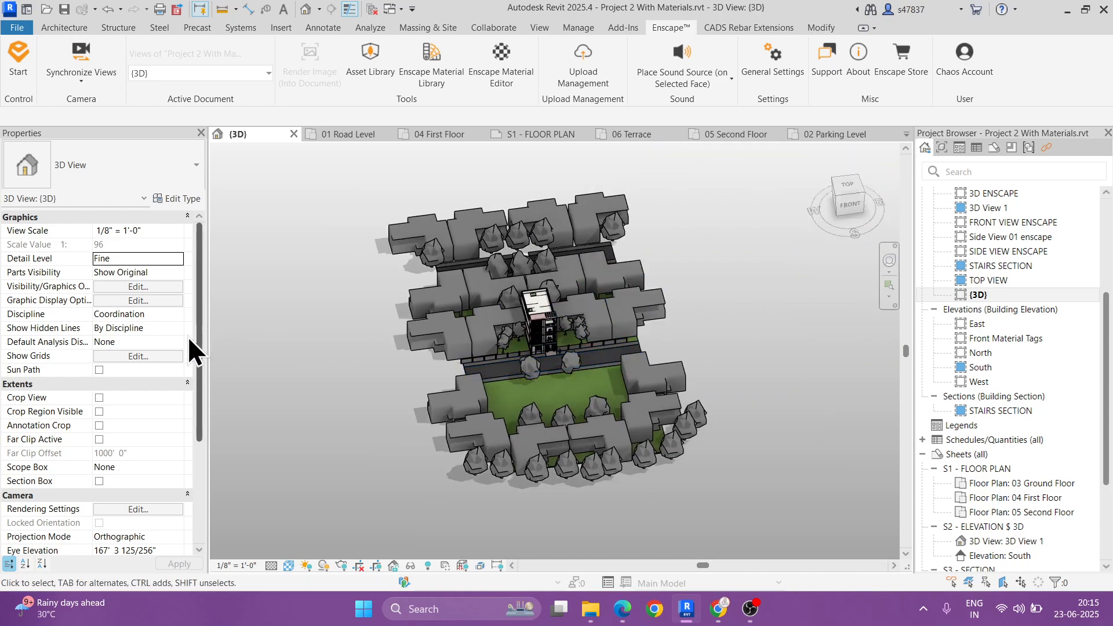
# Step: Hide the Planting model category in the {3D} view through its Visibility/Graphics overrides
pyautogui.click(134, 286)
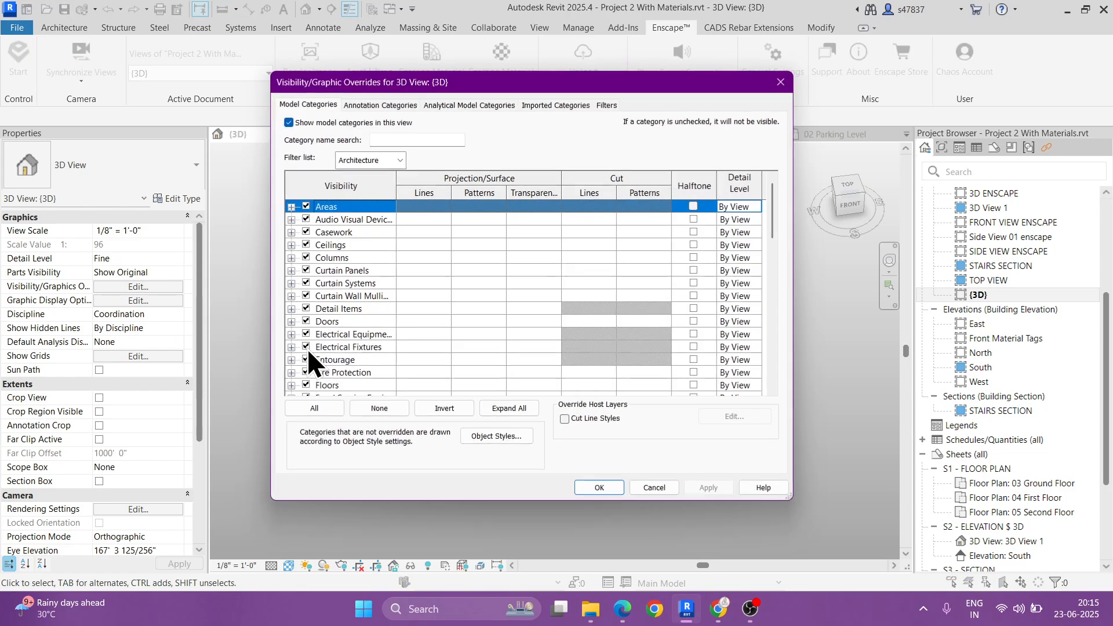
pyautogui.click(372, 106)
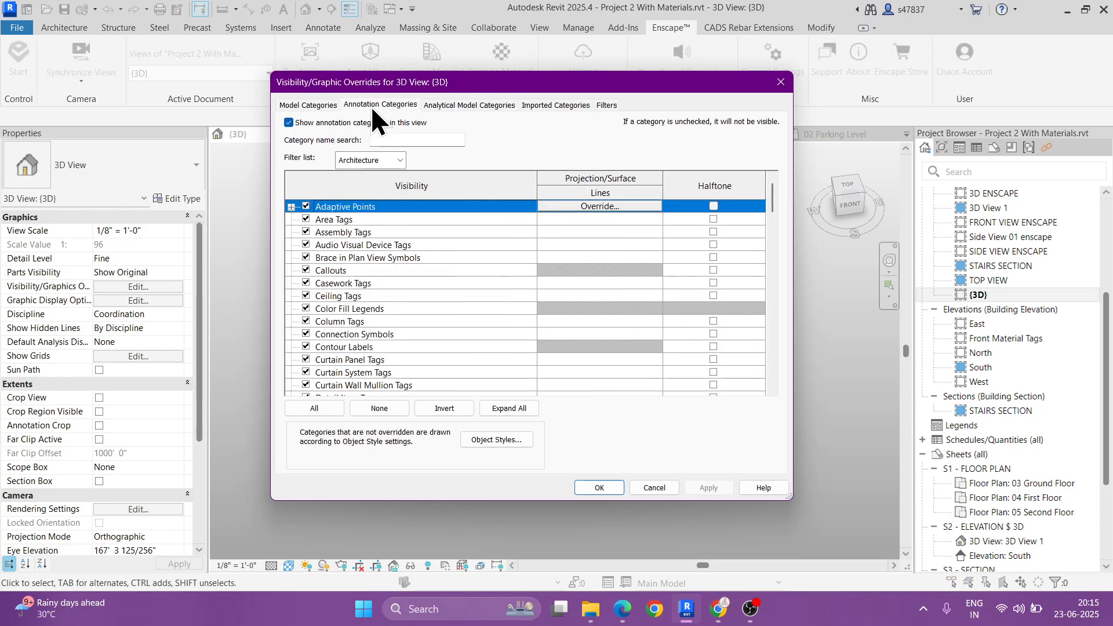
pyautogui.click(317, 104)
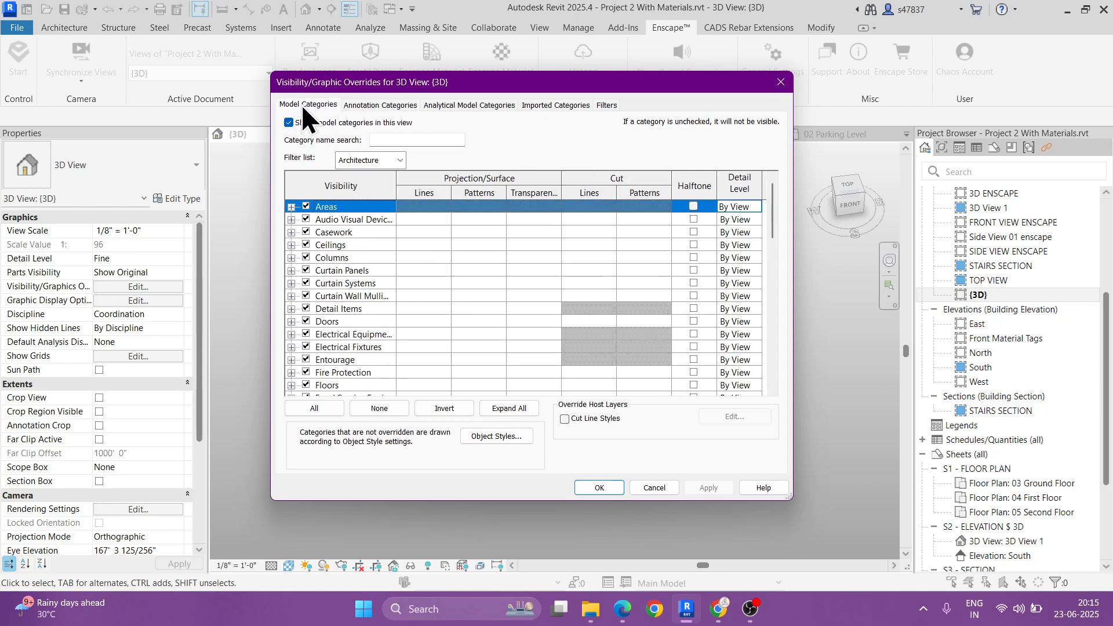
pyautogui.scroll(-4, 353, 287)
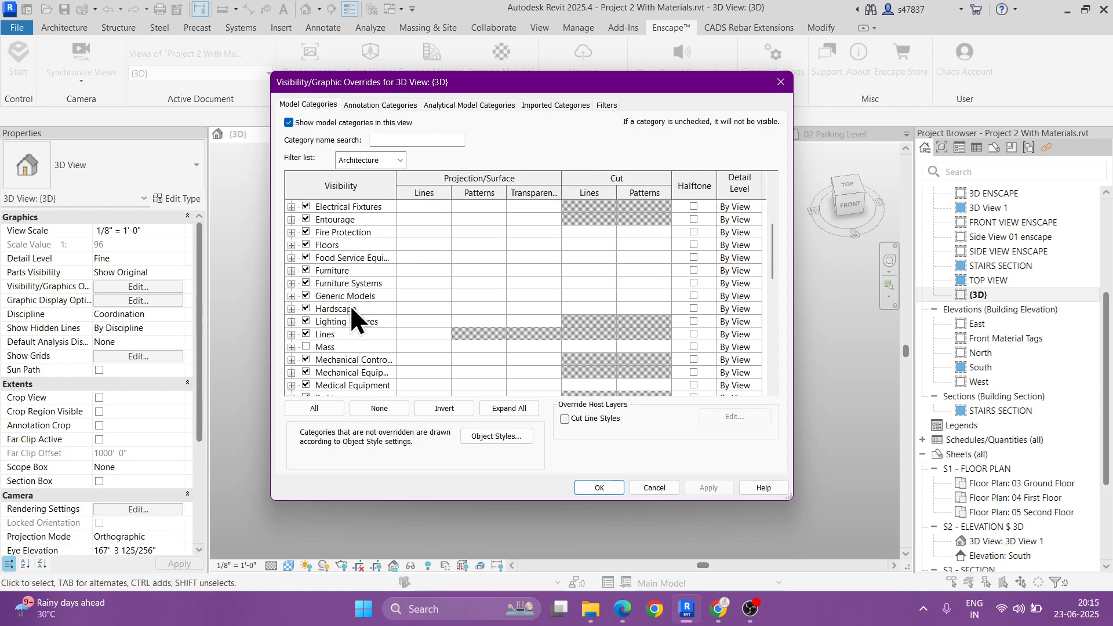
pyautogui.scroll(-2, 350, 305)
pyautogui.click(306, 360)
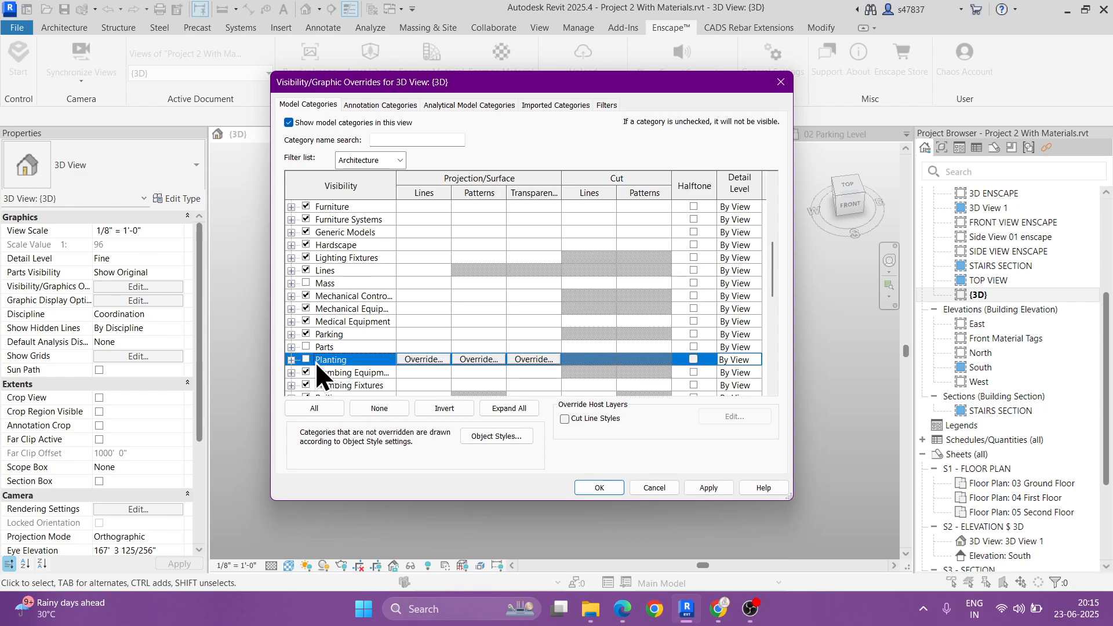
pyautogui.click(592, 483)
# Step: Select the ground and road floors around the building and hide them in the {3D} view
pyautogui.keyDown('shift'); pyautogui.moveTo(617, 482); pyautogui.dragTo(688, 503, button='middle'); pyautogui.keyUp('shift')
pyautogui.moveTo(692, 201); pyautogui.dragTo(582, 526)
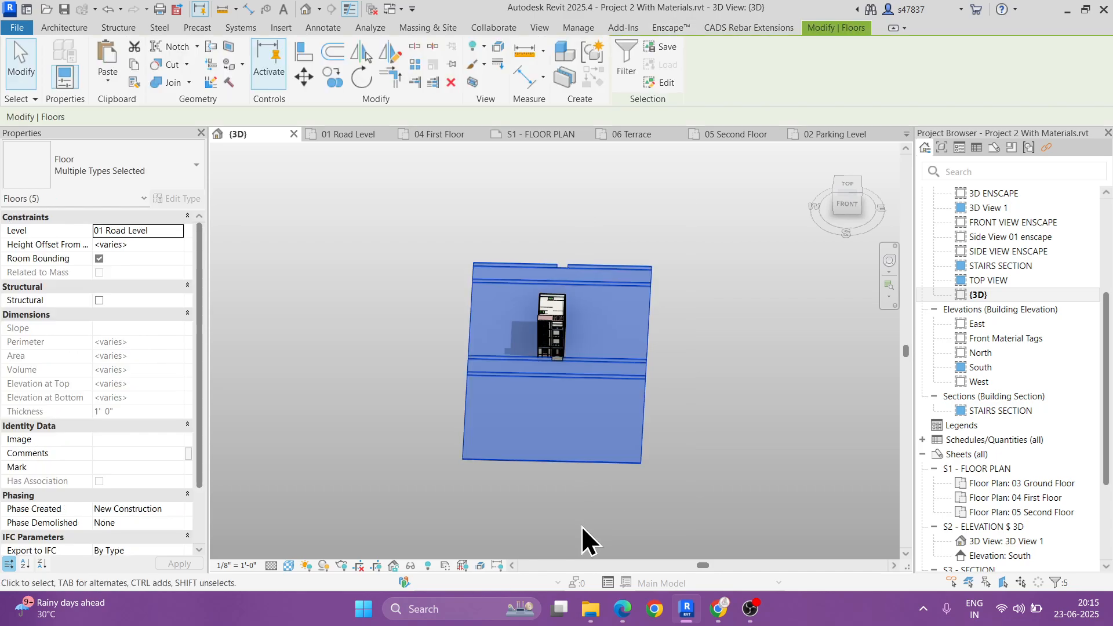
pyautogui.rightClick(496, 405)
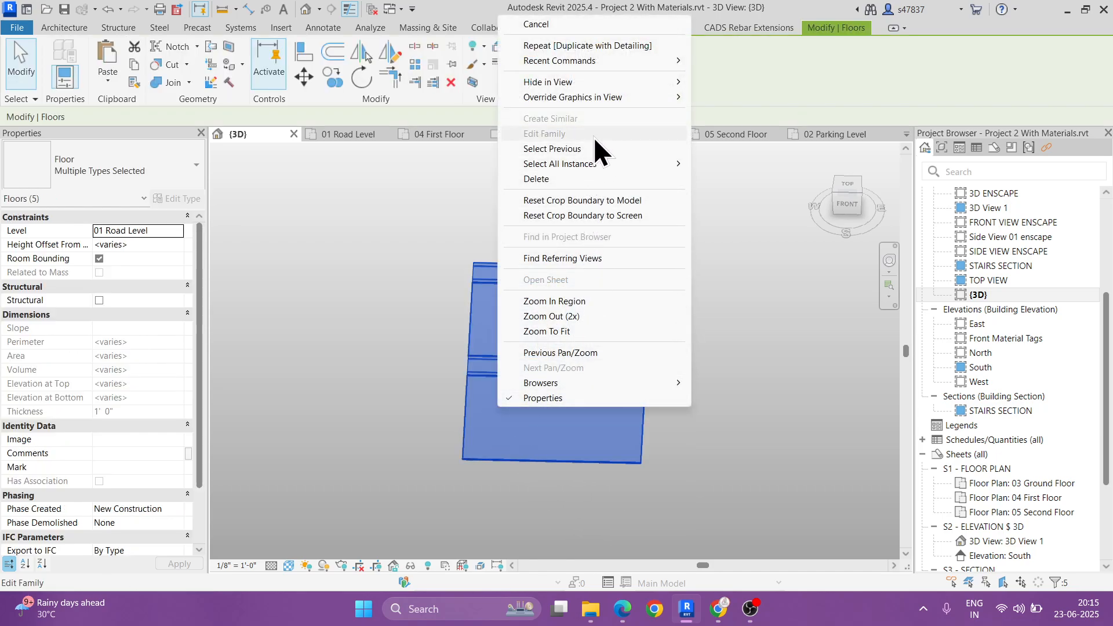
pyautogui.moveTo(616, 82)
pyautogui.click(720, 84)
# Step: Examine the isolated building in the {3D} view and compare it with the full surroundings in 3D ENSCAPE
pyautogui.keyDown('shift'); pyautogui.moveTo(509, 361); pyautogui.dragTo(561, 342, button='middle'); pyautogui.keyUp('shift')
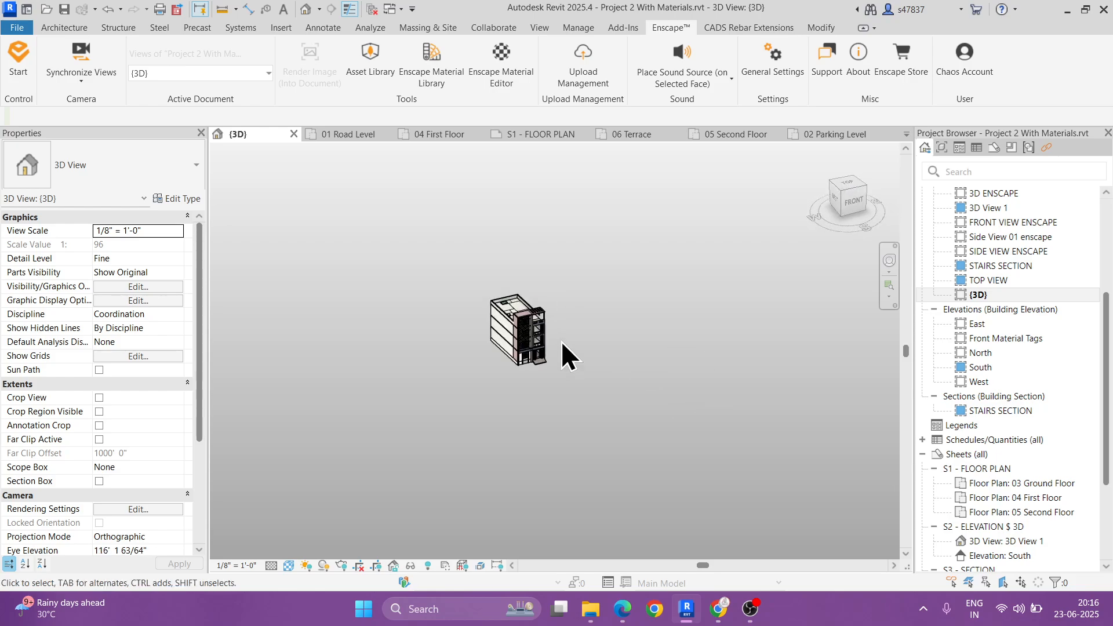
pyautogui.scroll(10, 561, 348)
pyautogui.click(559, 293)
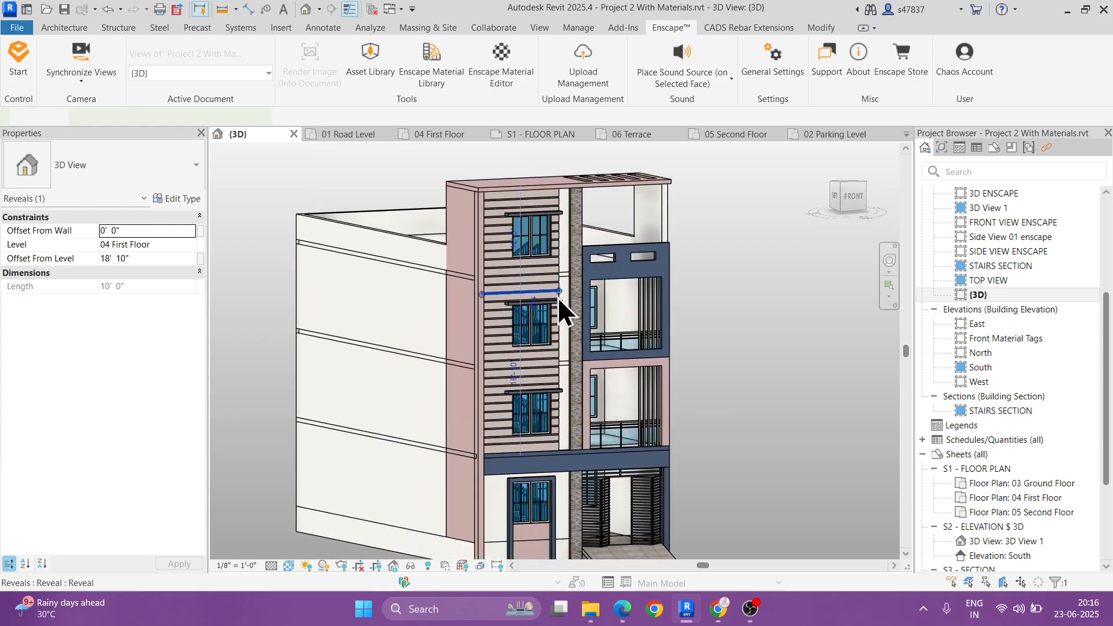
pyautogui.keyDown('shift'); pyautogui.moveTo(586, 336); pyautogui.dragTo(593, 344, button='middle'); pyautogui.keyUp('shift')
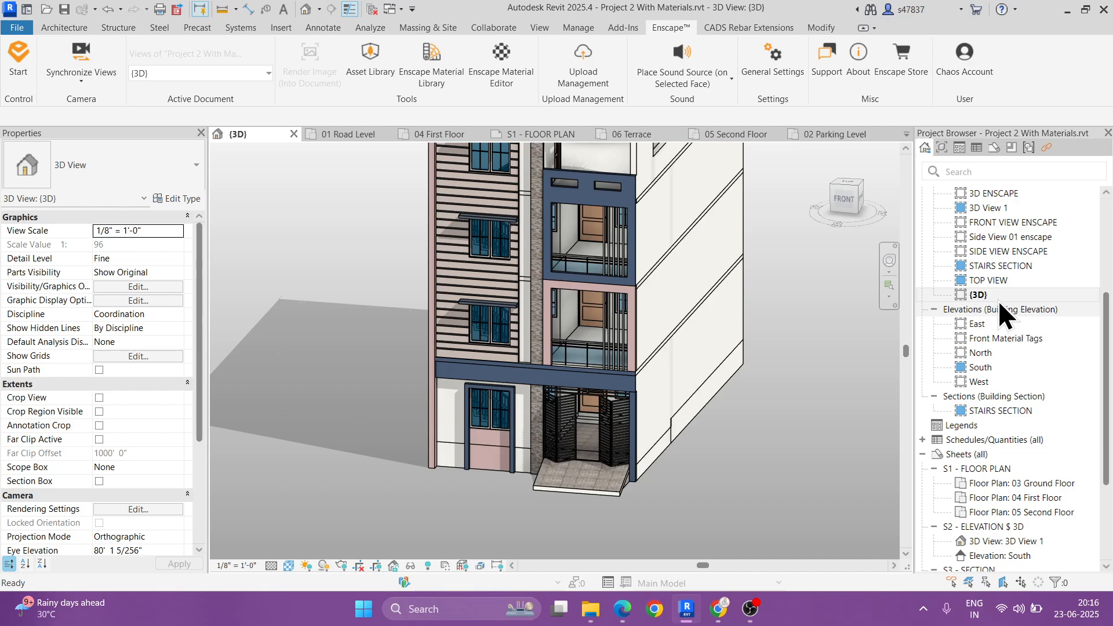
pyautogui.doubleClick(984, 194)
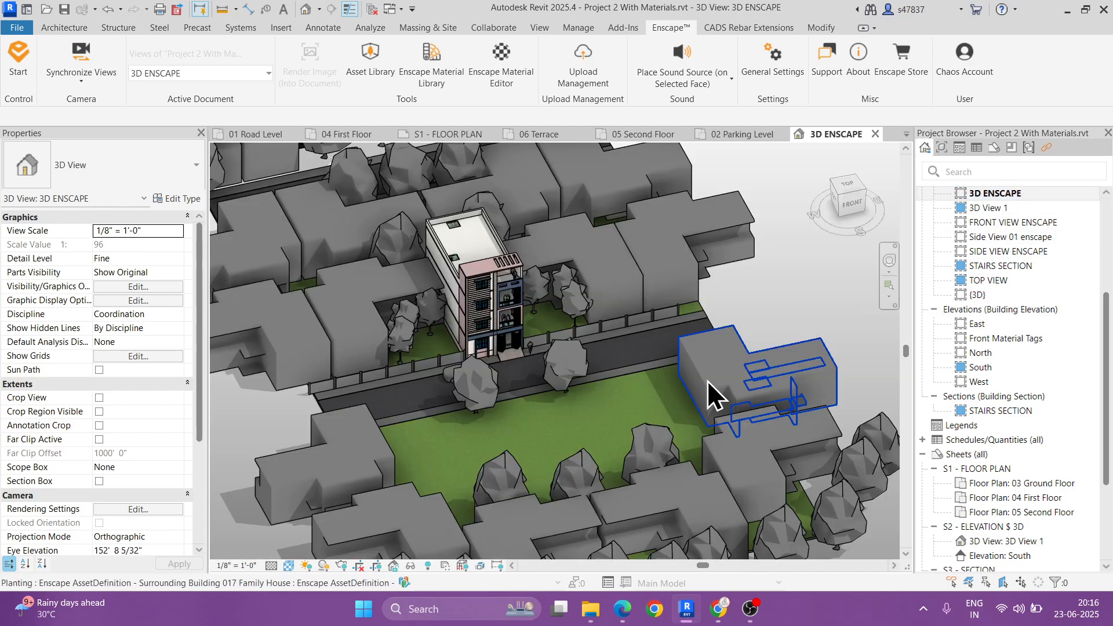
pyautogui.scroll(-3, 645, 399)
pyautogui.keyDown('shift'); pyautogui.moveTo(644, 399); pyautogui.dragTo(594, 399, button='middle'); pyautogui.keyUp('shift')
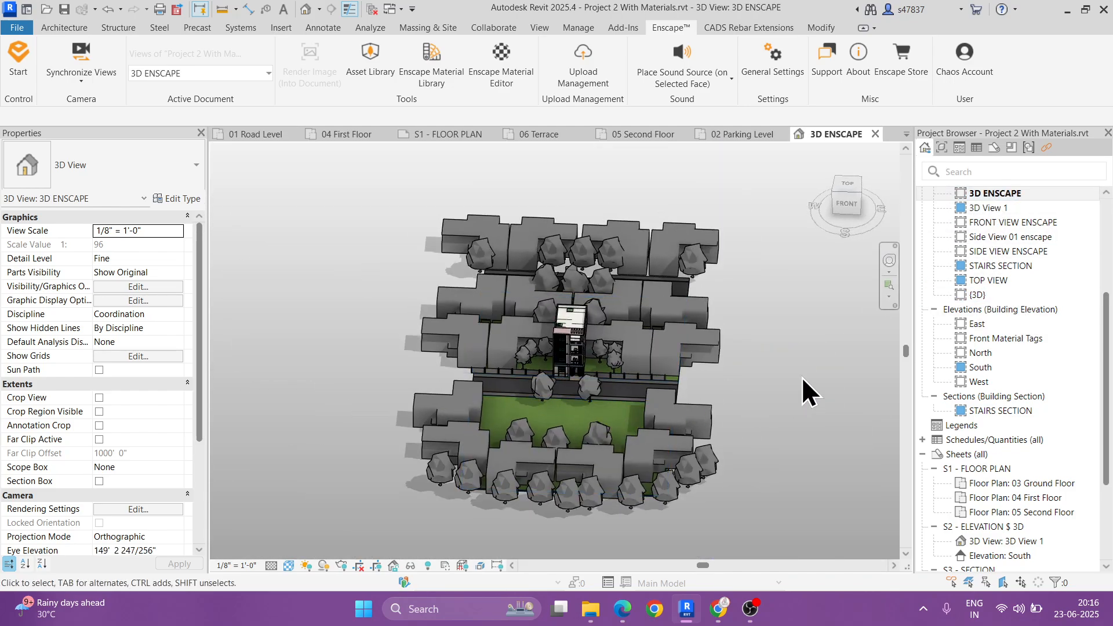
pyautogui.doubleClick(973, 294)
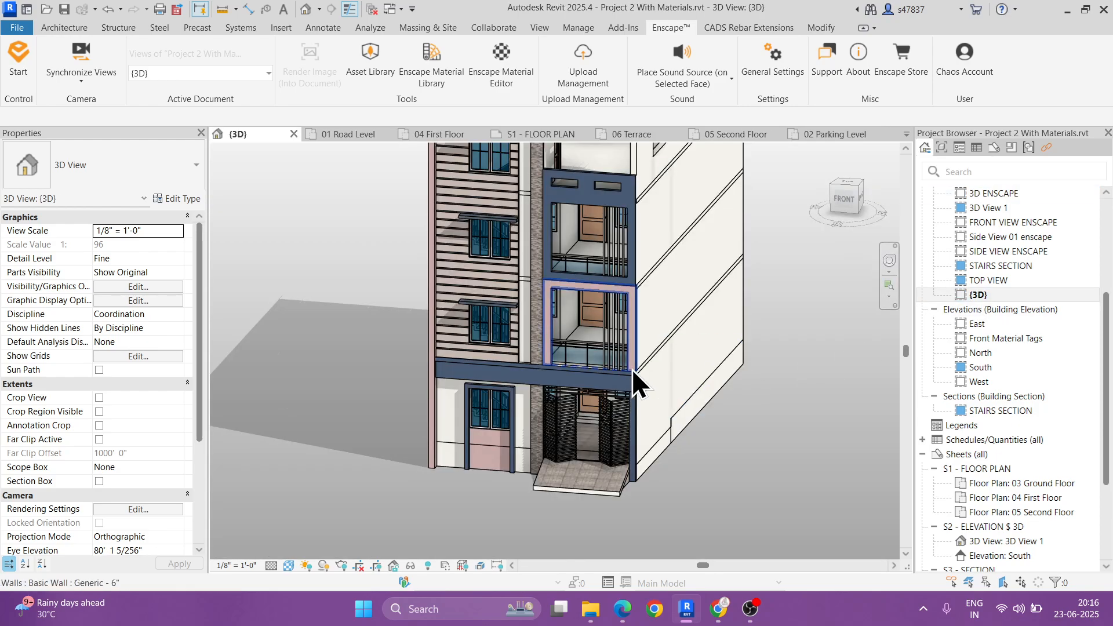
pyautogui.scroll(-5, 620, 371)
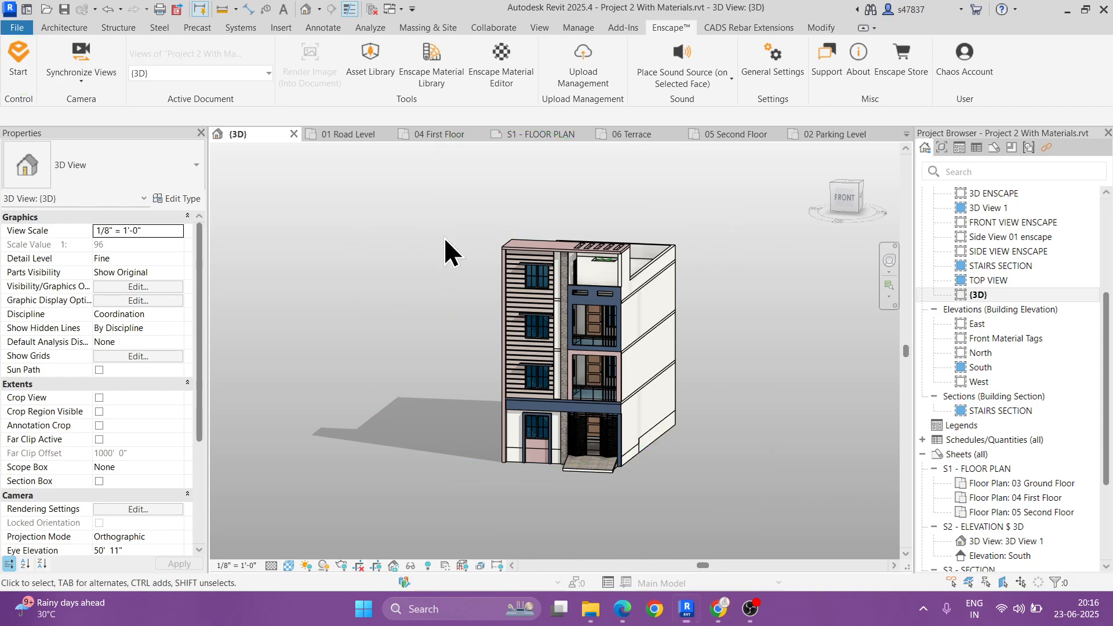
# Step: Set 3D ENSCAPE as the view Enscape uses for the active document
pyautogui.click(160, 76)
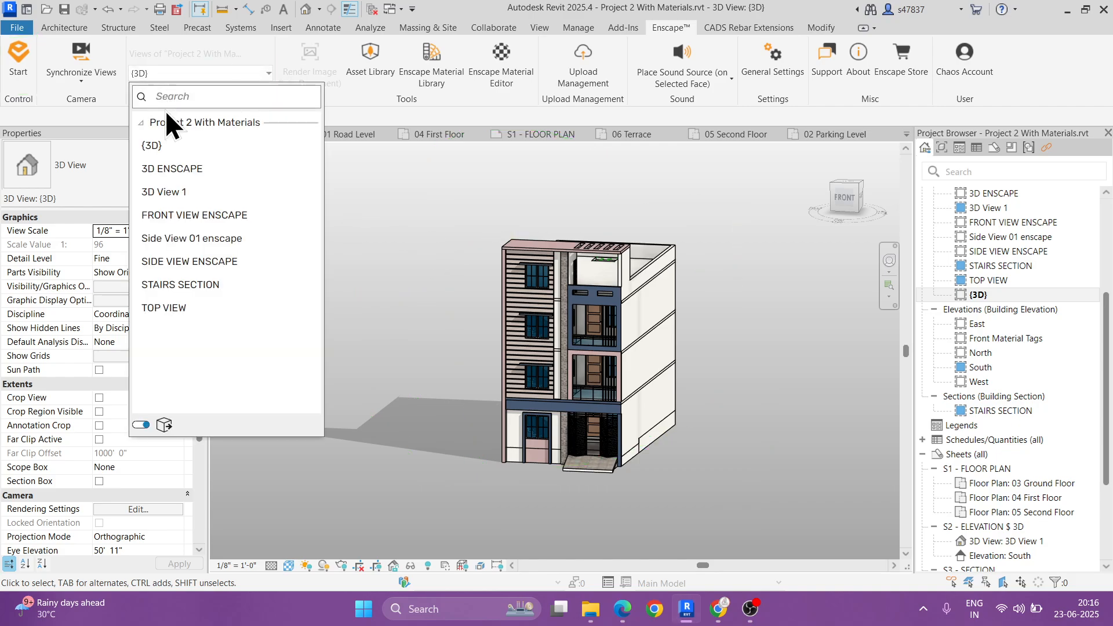
pyautogui.click(176, 168)
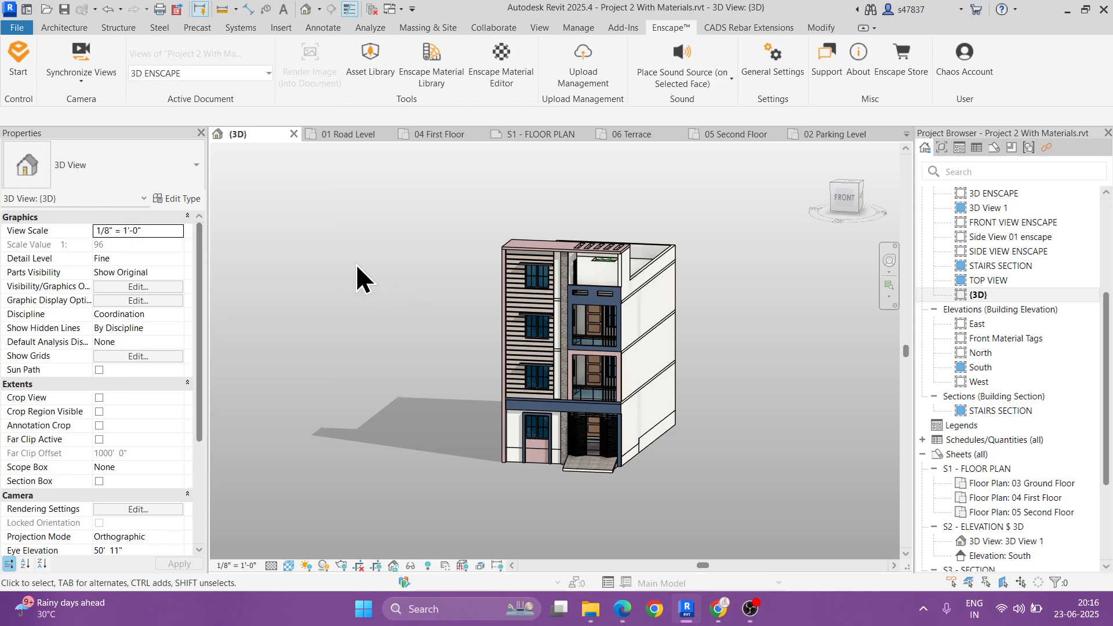
pyautogui.click(12, 64)
# Step: Close all other open views so only 3D ENSCAPE stays open, and start the Enscape renderer
pyautogui.click(373, 11)
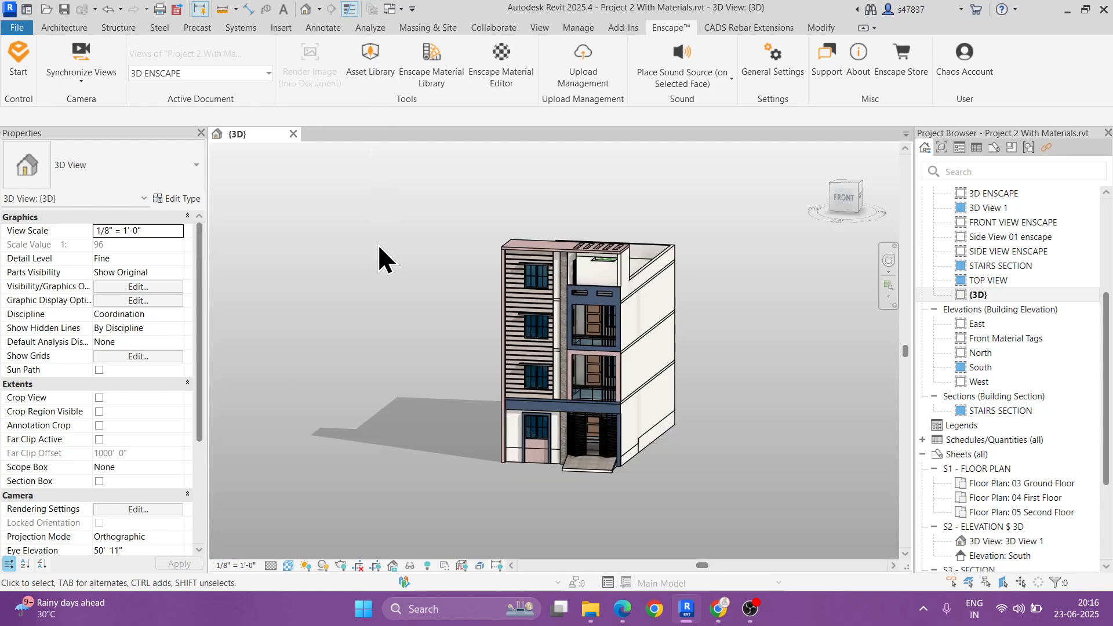
pyautogui.doubleClick(990, 196)
pyautogui.click(292, 133)
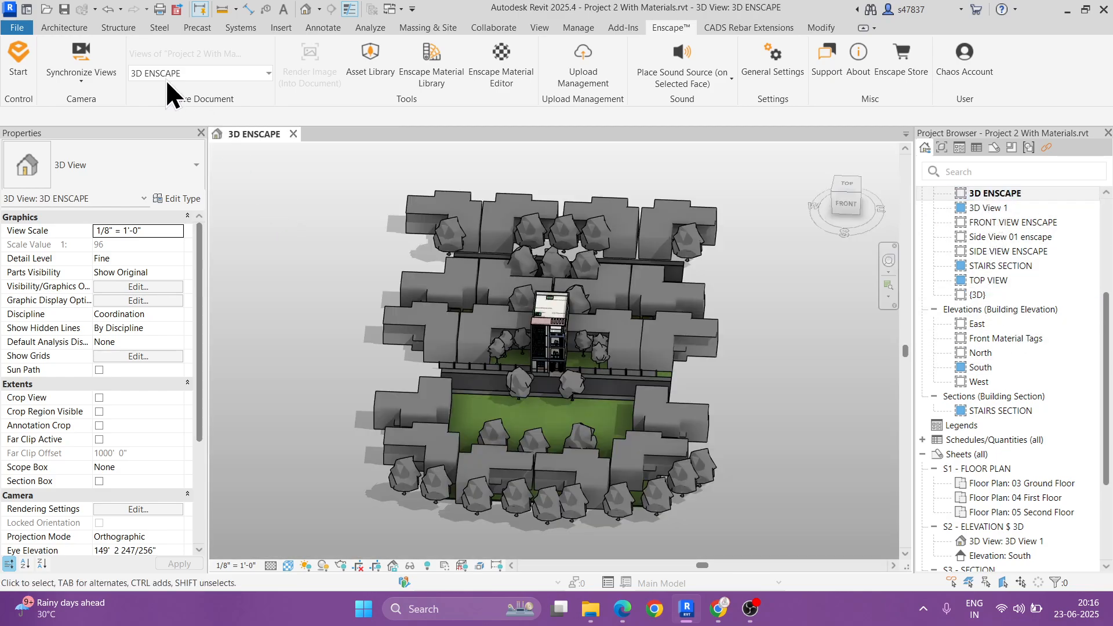
pyautogui.click(21, 64)
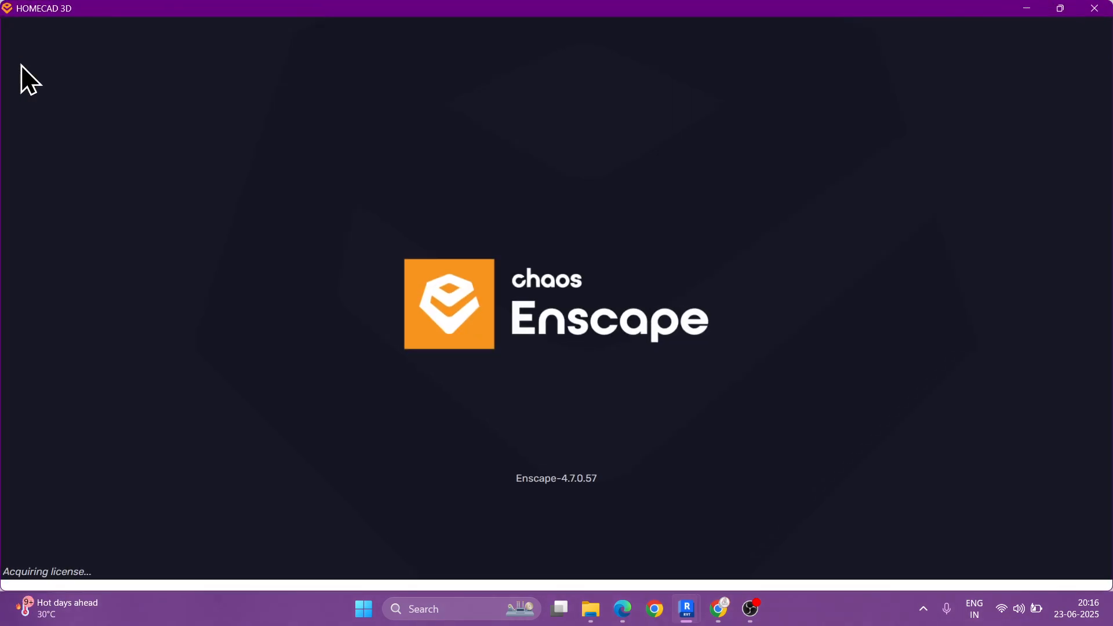
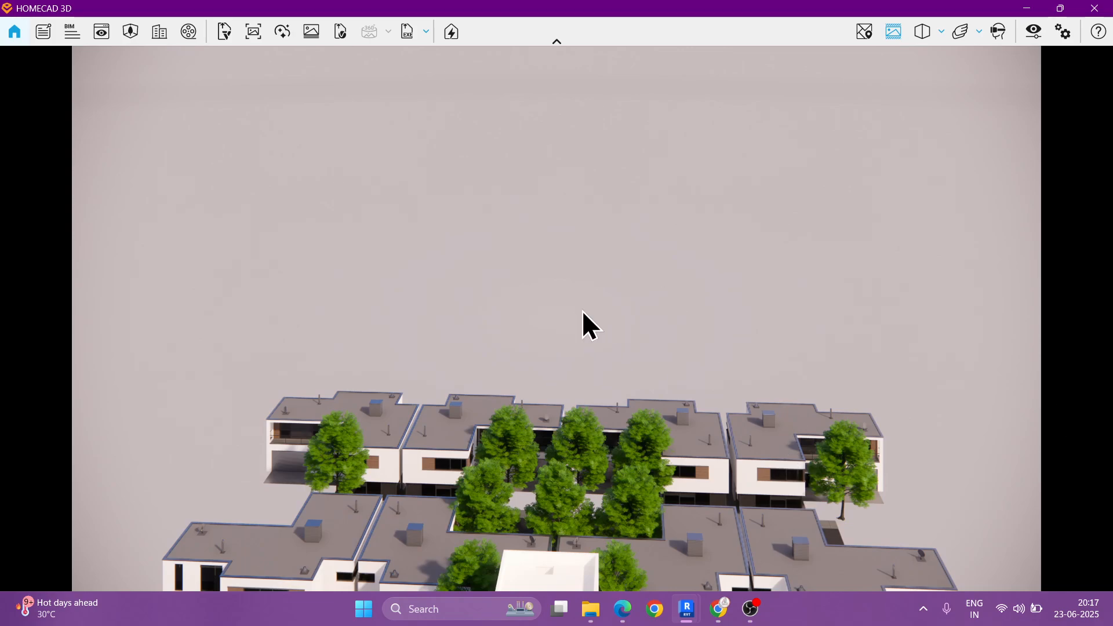
# Step: Switch the camera projection to Perspective and examine the building with its surrounding houses, road and trees from several elevated angles
pyautogui.moveTo(581, 311); pyautogui.dragTo(646, 133)
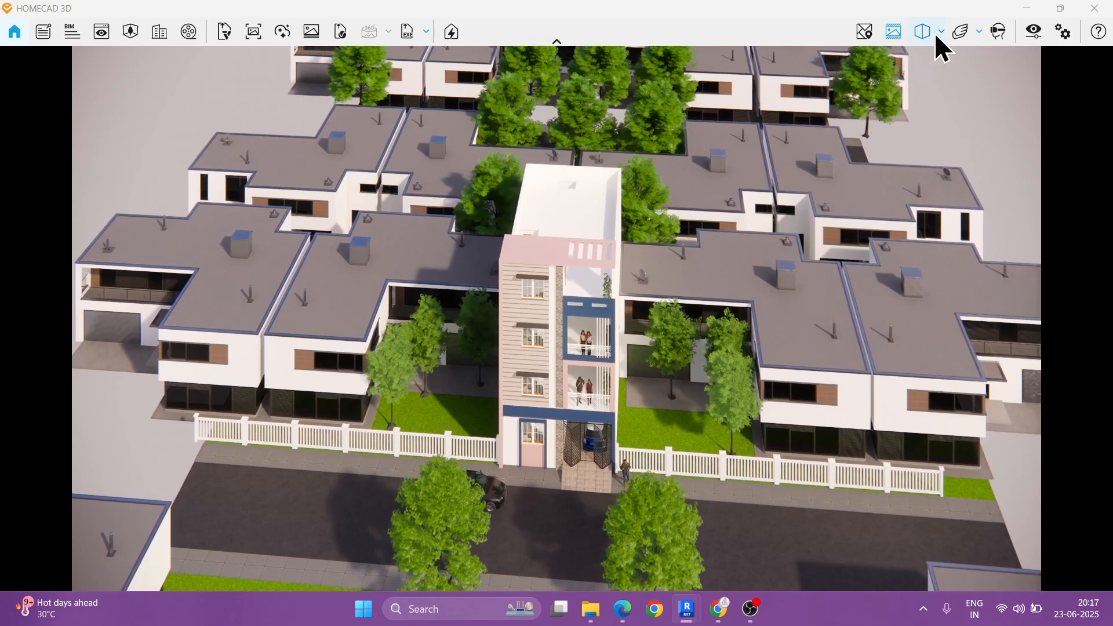
pyautogui.click(934, 32)
pyautogui.click(944, 59)
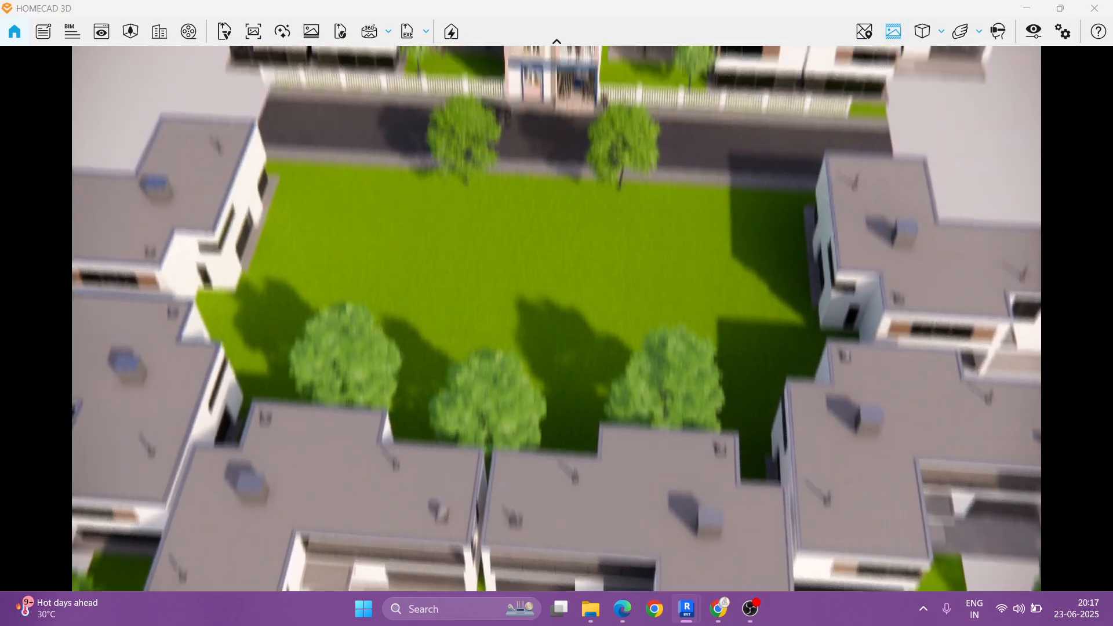
pyautogui.moveTo(657, 232); pyautogui.dragTo(652, 340)
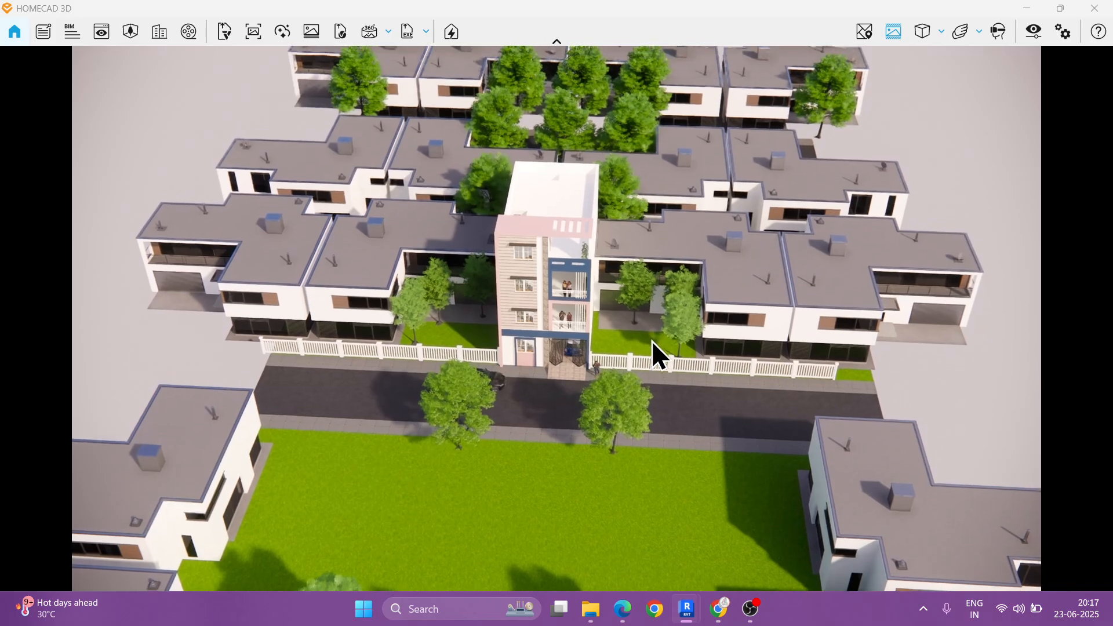
pyautogui.moveTo(651, 340); pyautogui.dragTo(2, 330, button='right')
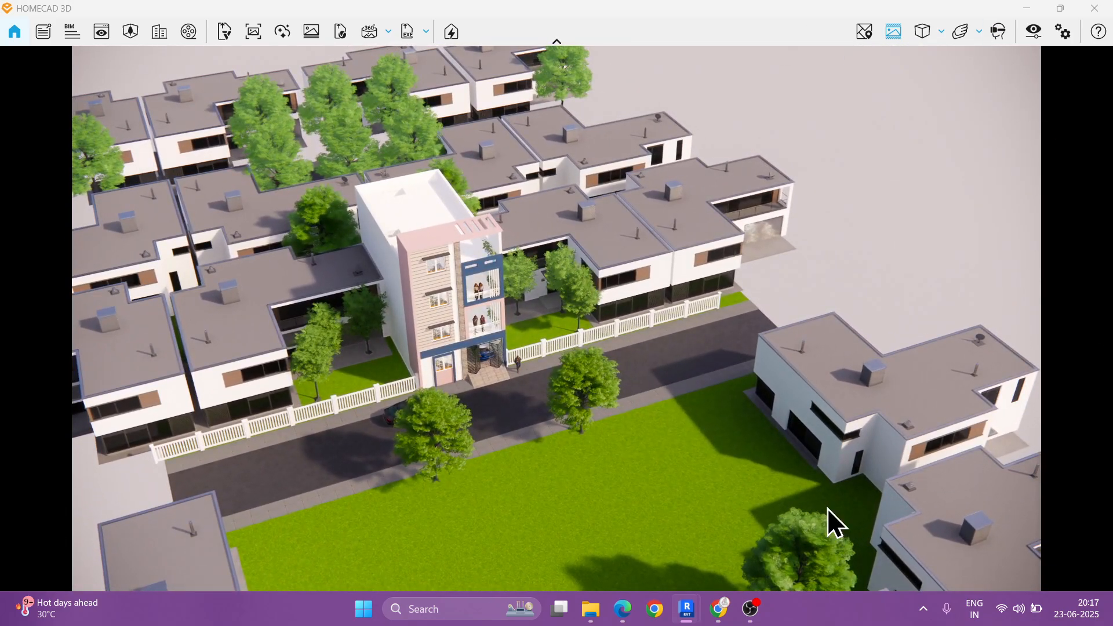
pyautogui.moveTo(85, 357); pyautogui.dragTo(381, 405, button='right')
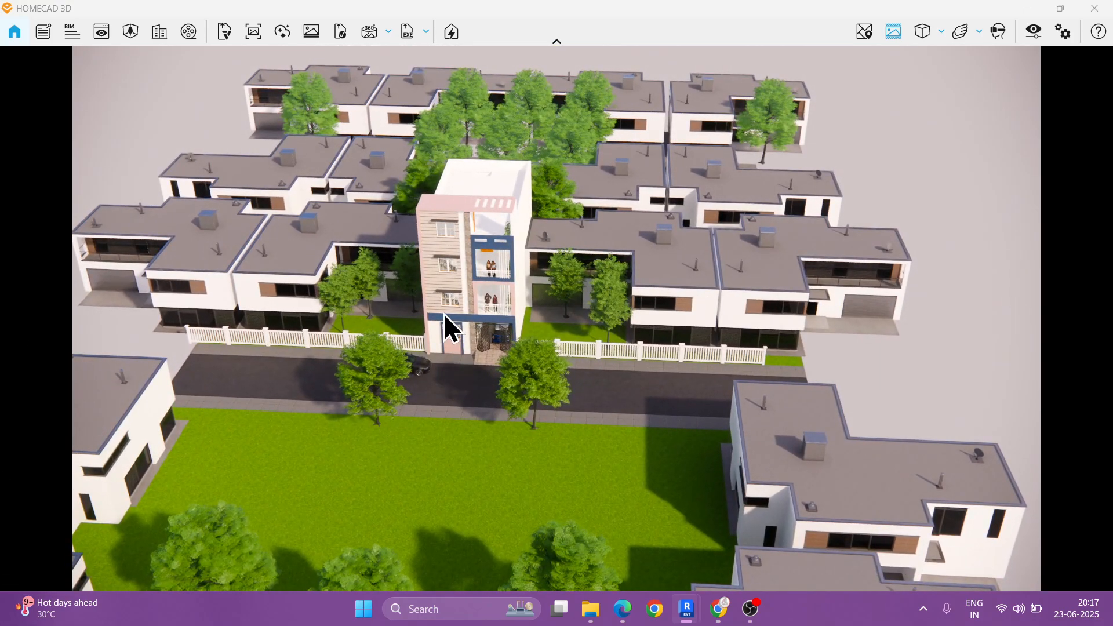
pyautogui.scroll(3, 443, 313)
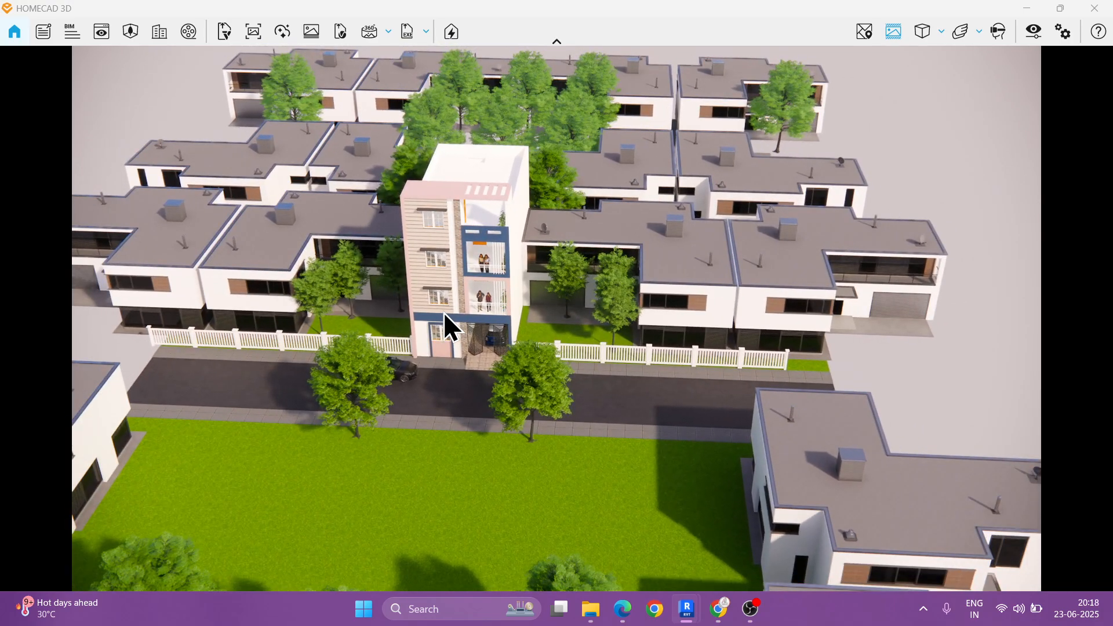
pyautogui.moveTo(443, 312); pyautogui.dragTo(442, 313)
# Step: Bring up the saved views in View Management and load FRONT VIEW ENSCAPE
pyautogui.press('v')
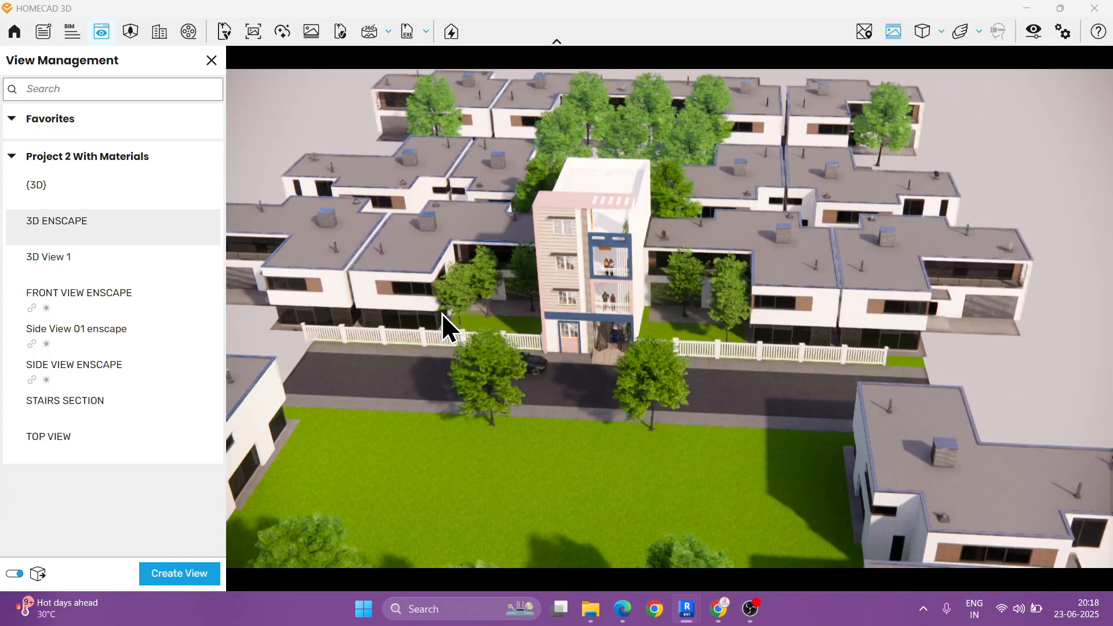
pyautogui.hotkey('ctrl', '2')
pyautogui.moveTo(479, 266); pyautogui.dragTo(539, 209)
pyautogui.moveTo(481, 326); pyautogui.dragTo(581, 280)
pyautogui.moveTo(537, 167)
pyautogui.mouseDown()
pyautogui.moveTo(398, 234)
pyautogui.moveTo(505, 184)
pyautogui.mouseUp()
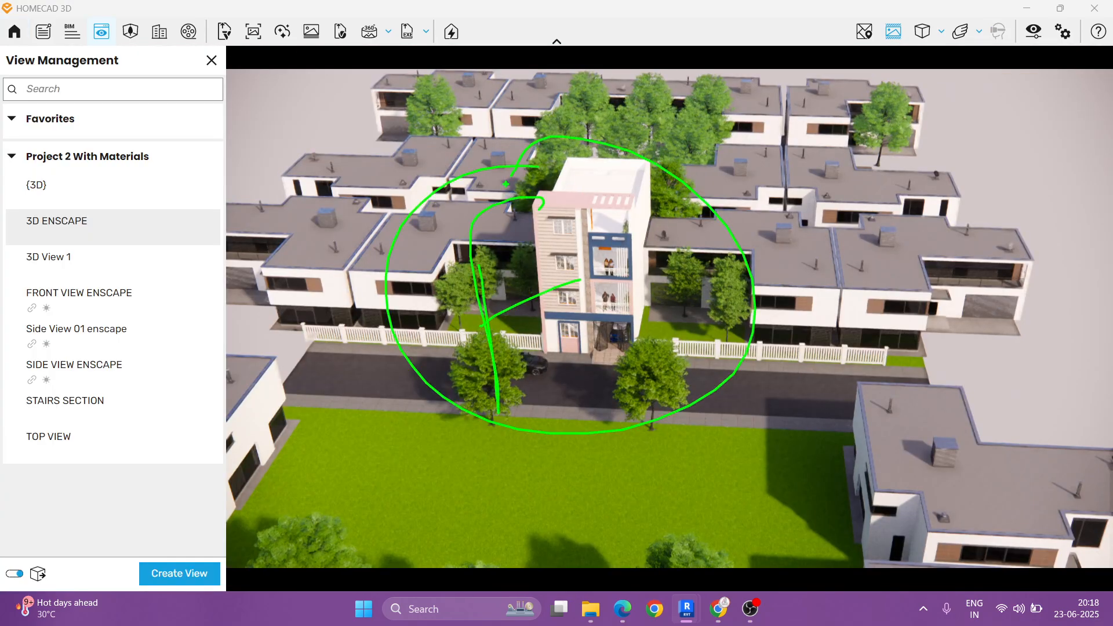
pyautogui.press('Escape')
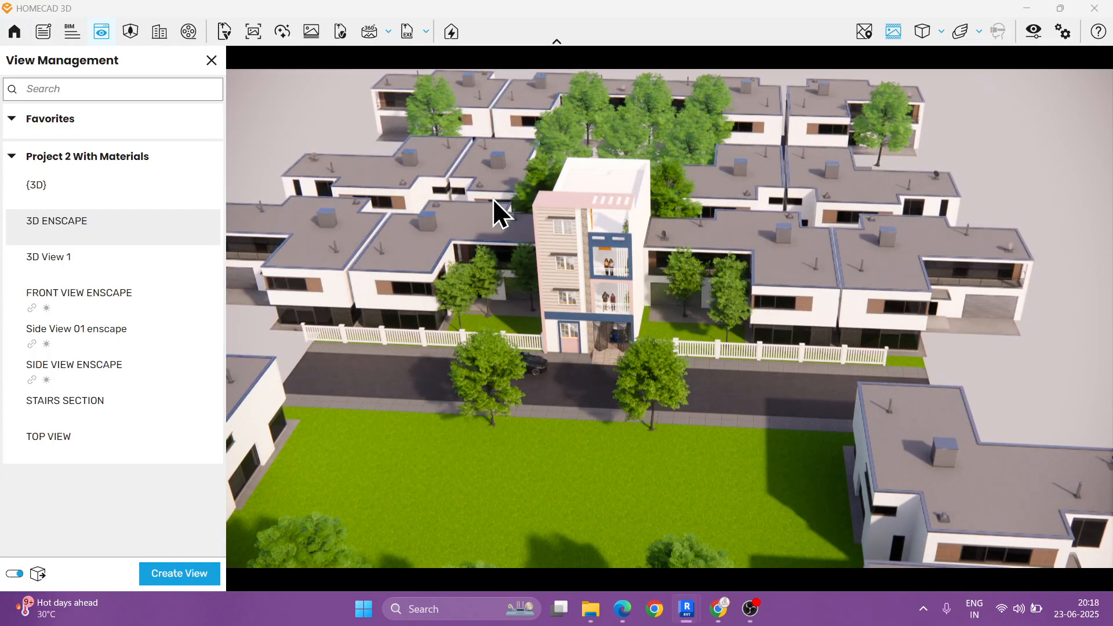
pyautogui.click(97, 296)
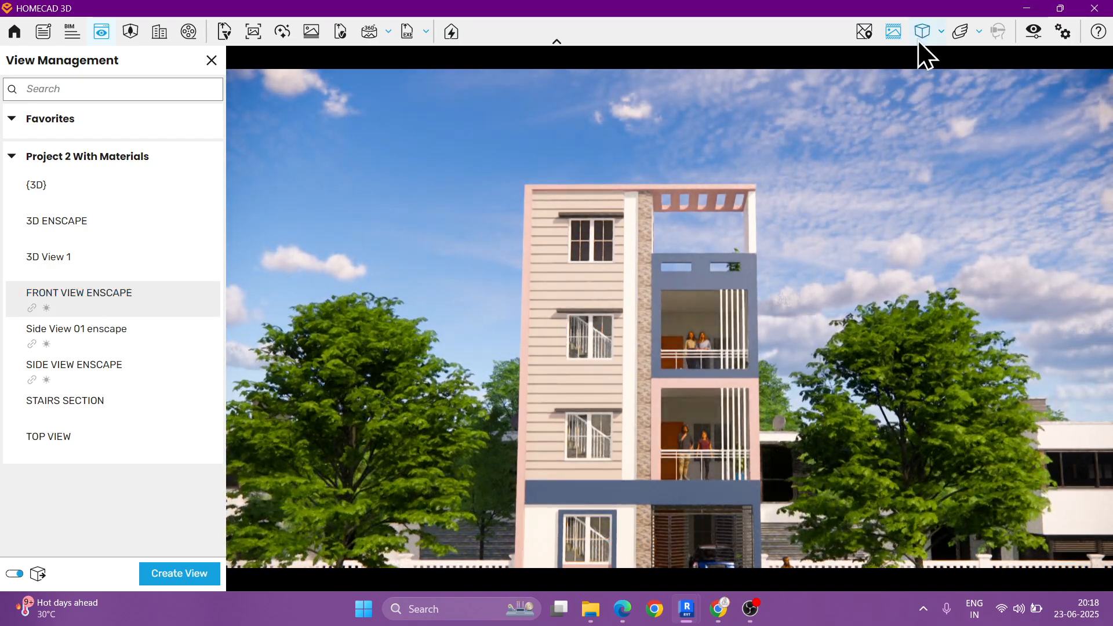
# Step: Check the front view with and without the safe frame, and set its camera projection to Two-Point
pyautogui.click(891, 35)
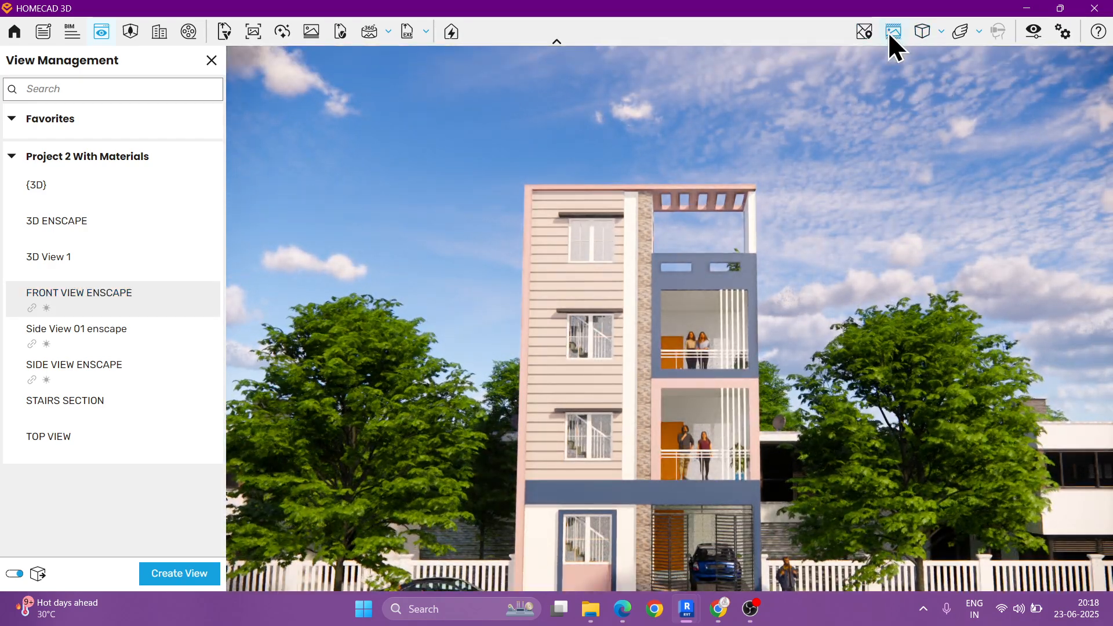
pyautogui.click(892, 31)
pyautogui.click(941, 32)
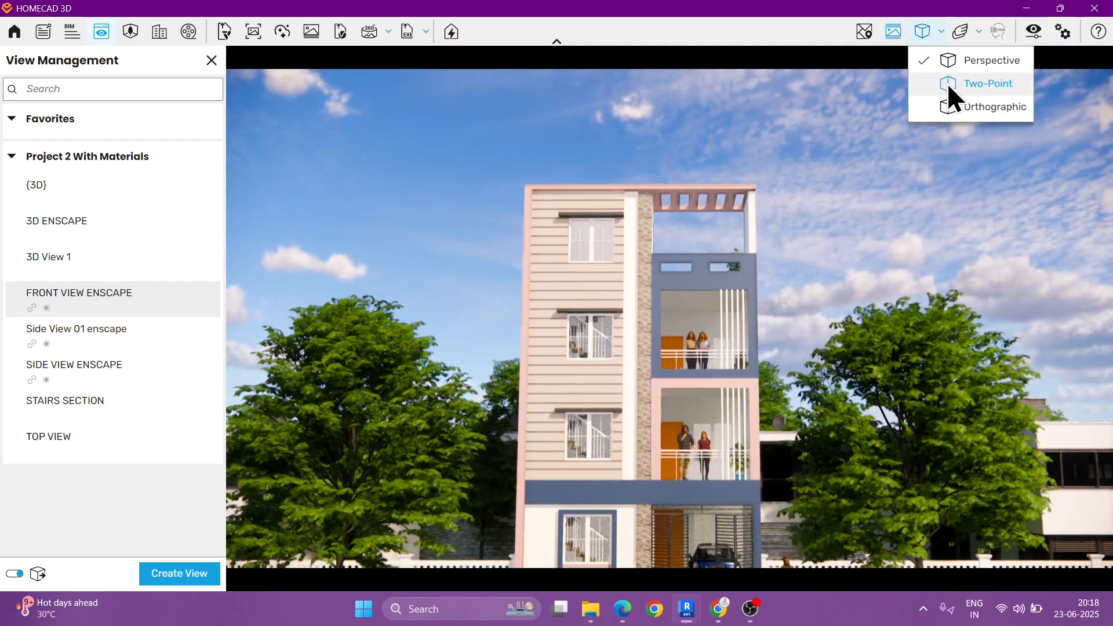
pyautogui.click(947, 83)
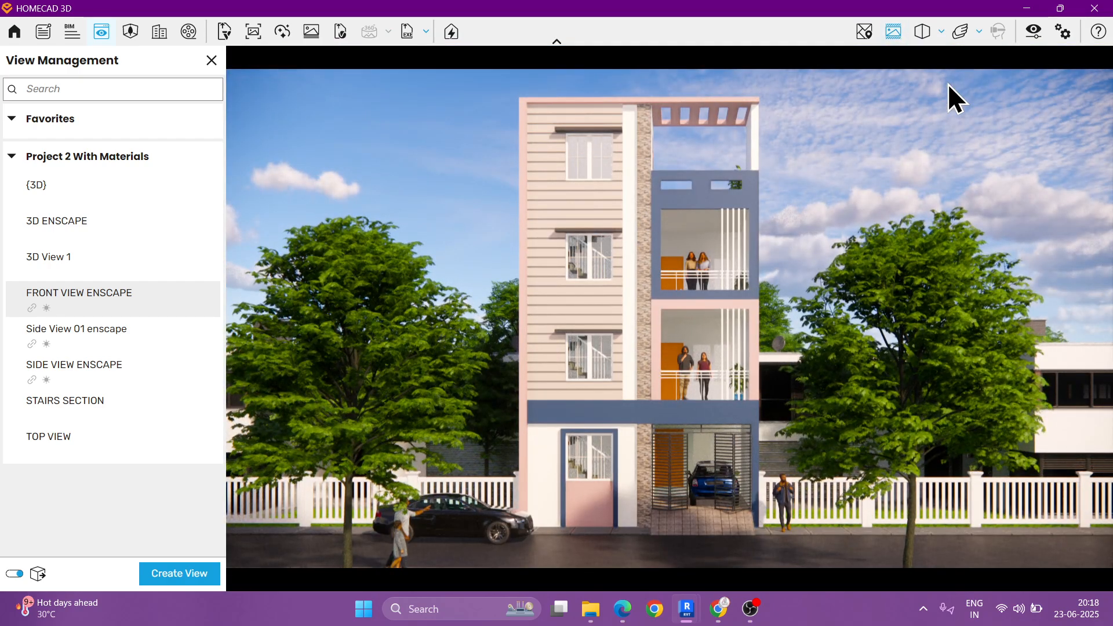
# Step: Look at Side View 01 enscape and SIDE VIEW ENSCAPE, return to FRONT VIEW ENSCAPE and close View Management
pyautogui.click(135, 329)
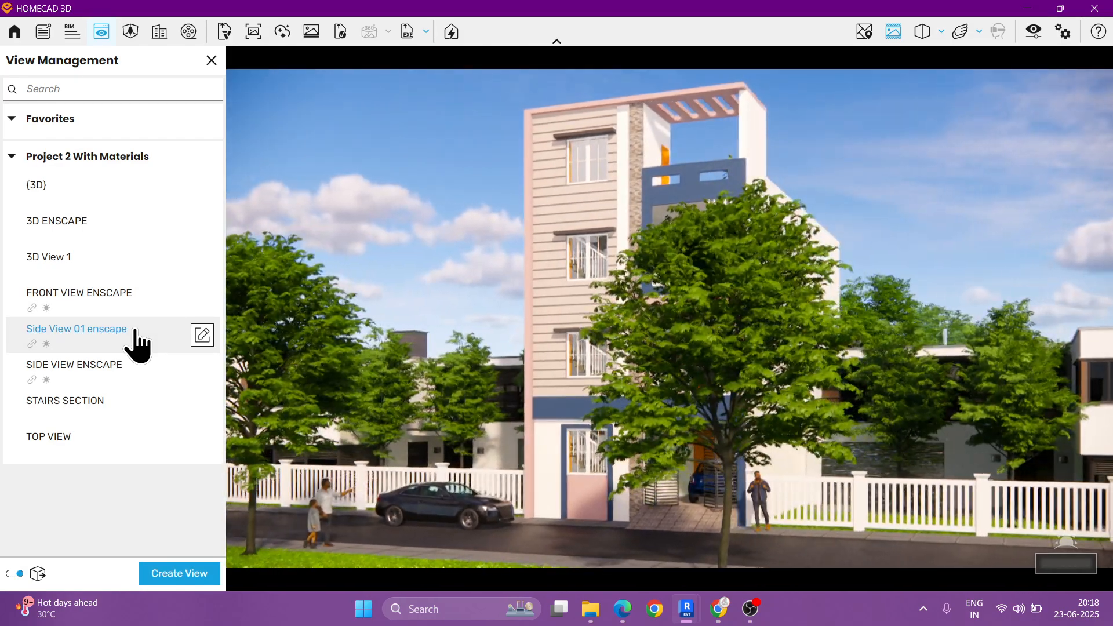
pyautogui.click(116, 367)
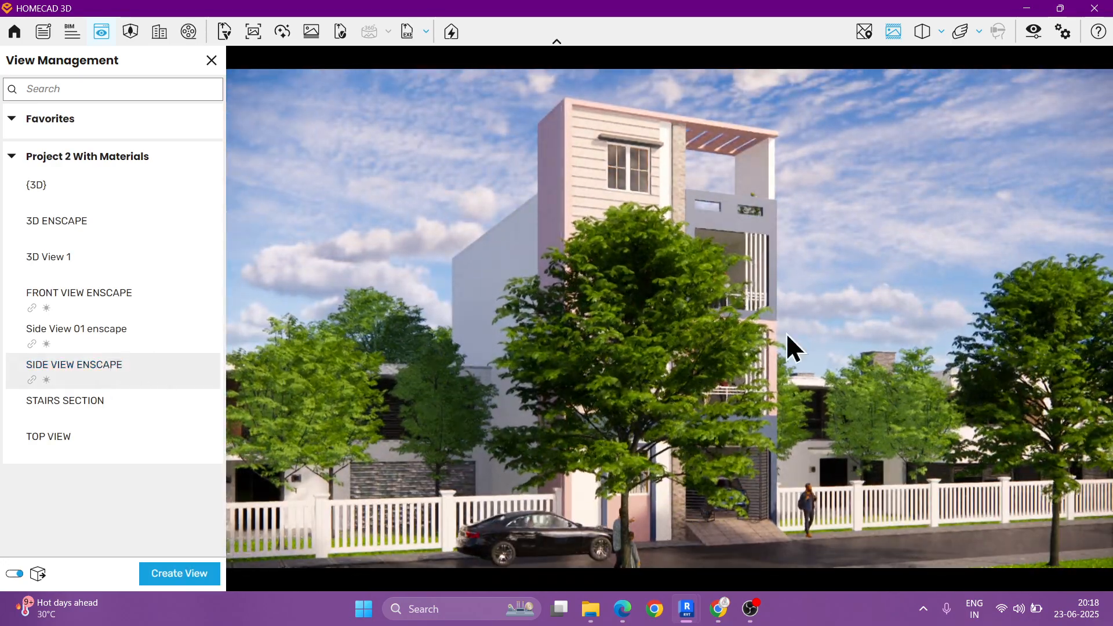
pyautogui.click(132, 306)
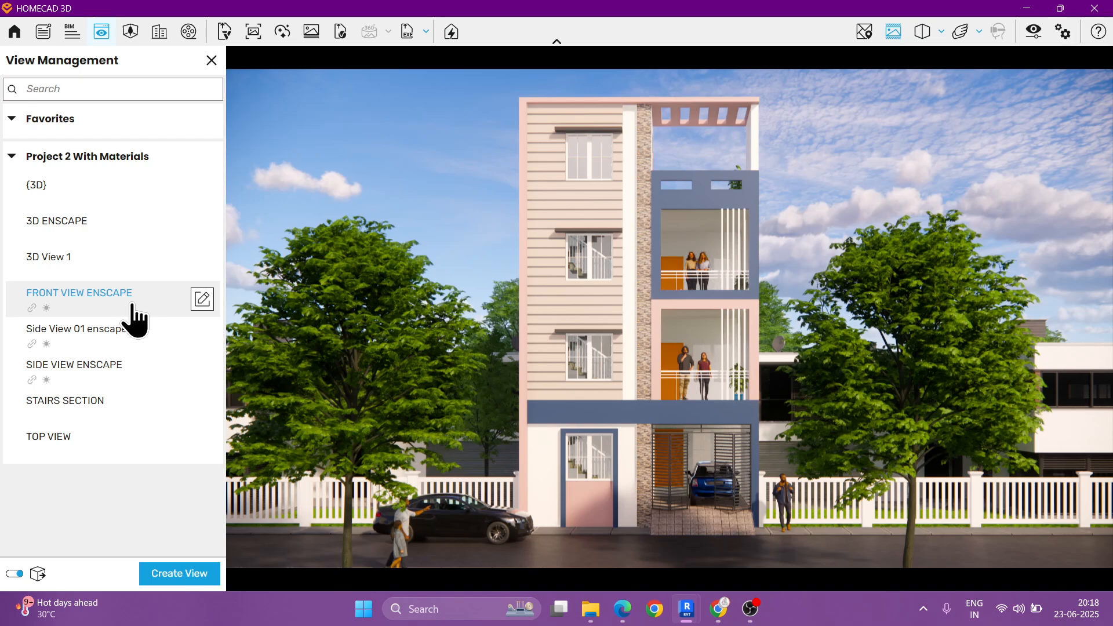
pyautogui.click(212, 60)
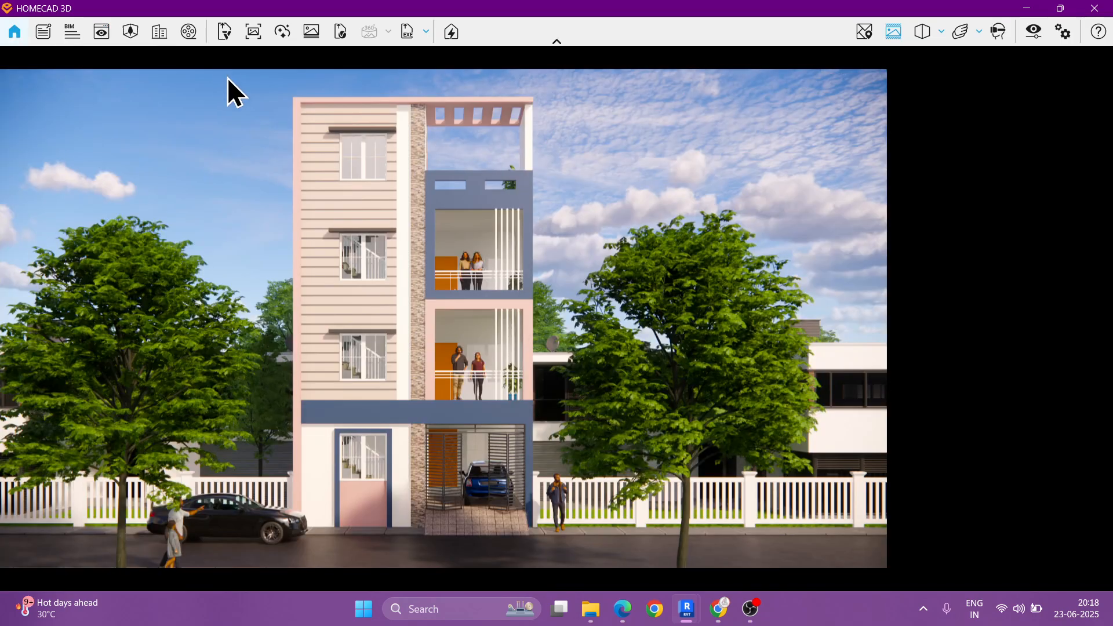
# Step: Switch to enscape course.pdf in the browser, read through the topics on assets, materials, lighting and rendering, and return to Enscape
pyautogui.click(619, 605)
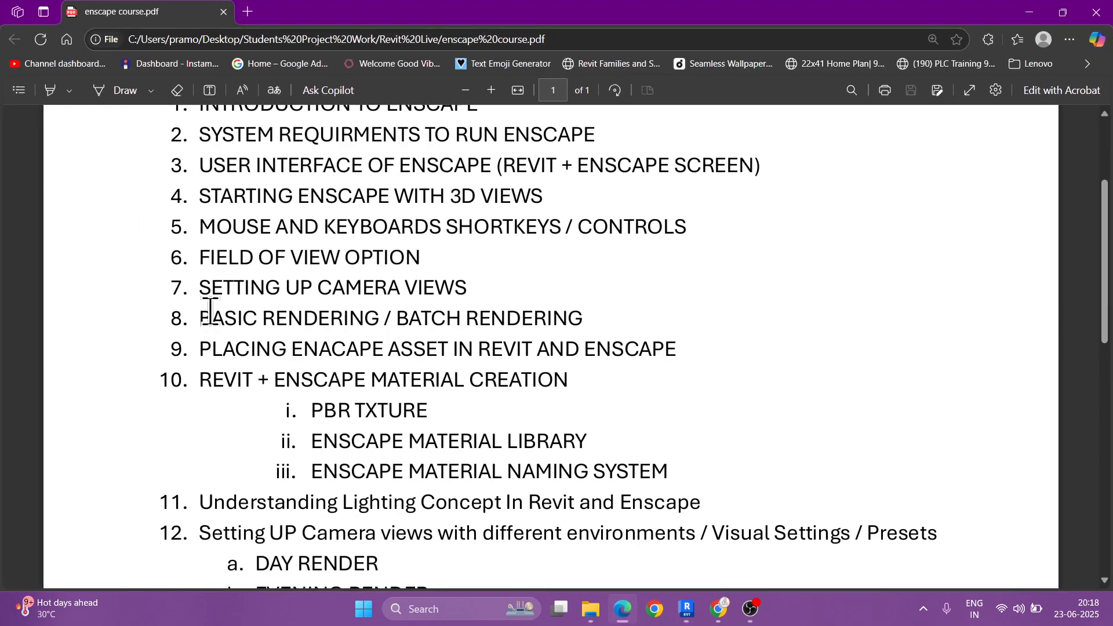
pyautogui.scroll(-1, 275, 376)
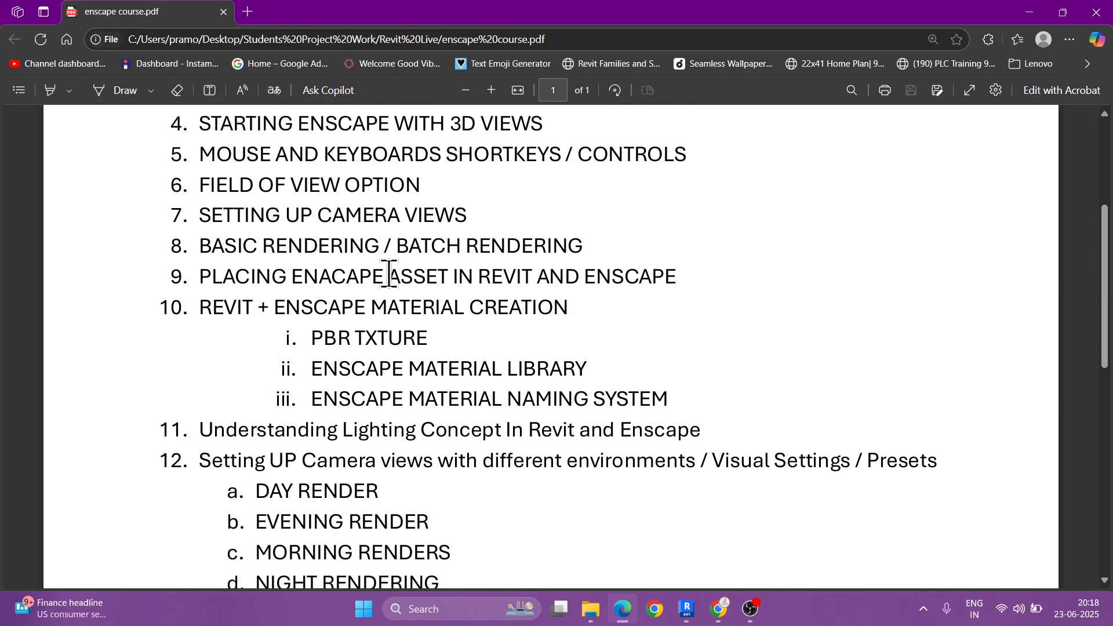
pyautogui.moveTo(301, 275); pyautogui.dragTo(448, 277)
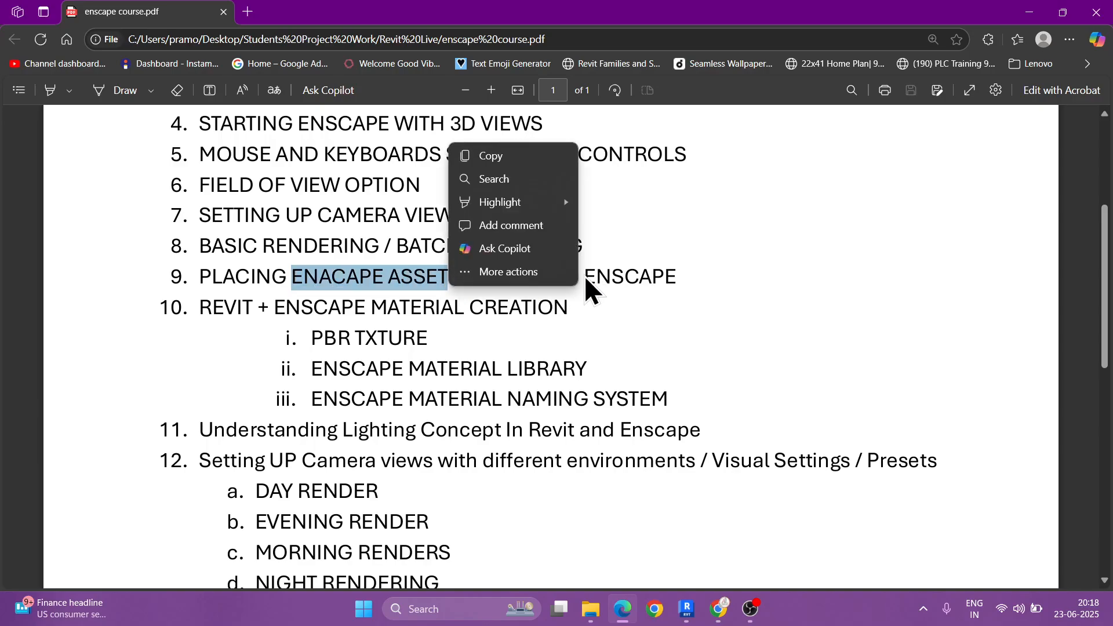
pyautogui.moveTo(583, 277); pyautogui.dragTo(676, 284)
pyautogui.scroll(-3, 462, 297)
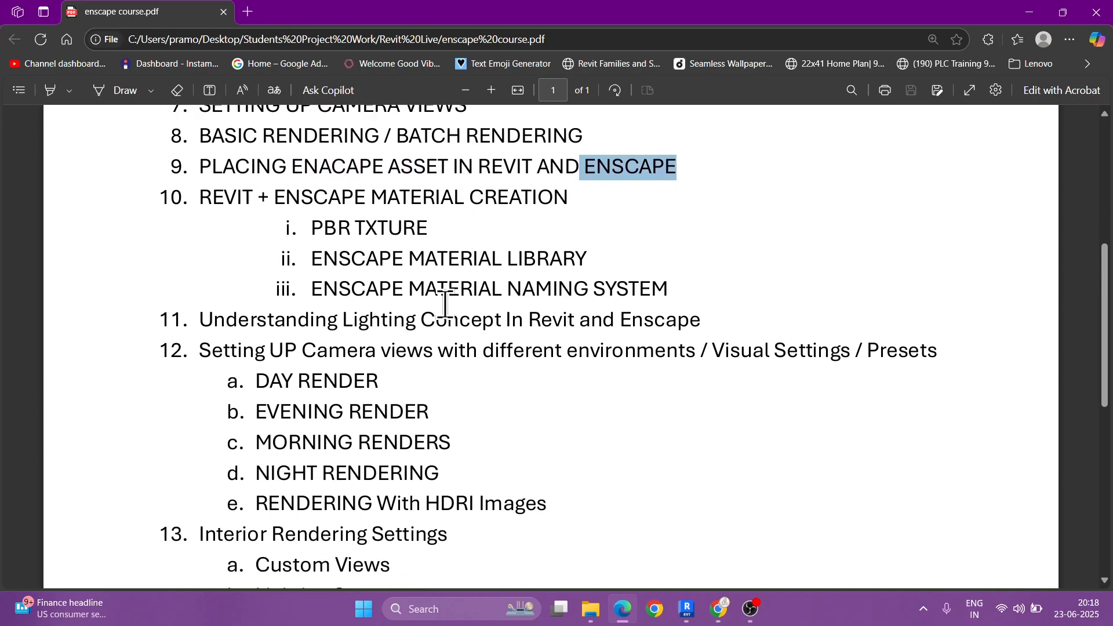
pyautogui.scroll(-2, 502, 345)
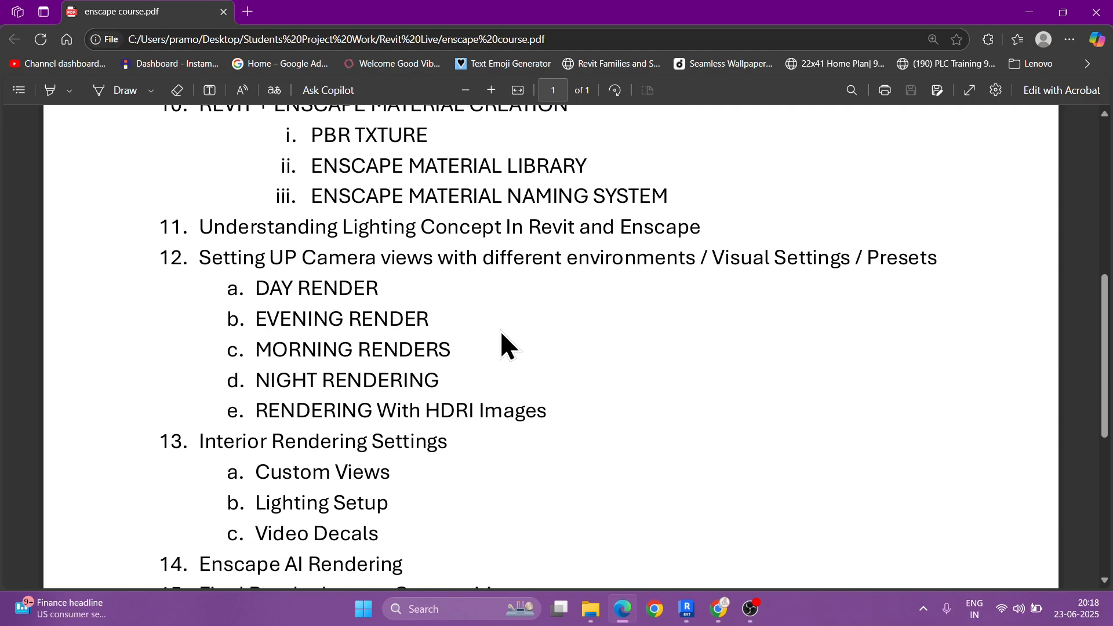
pyautogui.moveTo(697, 246); pyautogui.dragTo(844, 250)
pyautogui.click(757, 255)
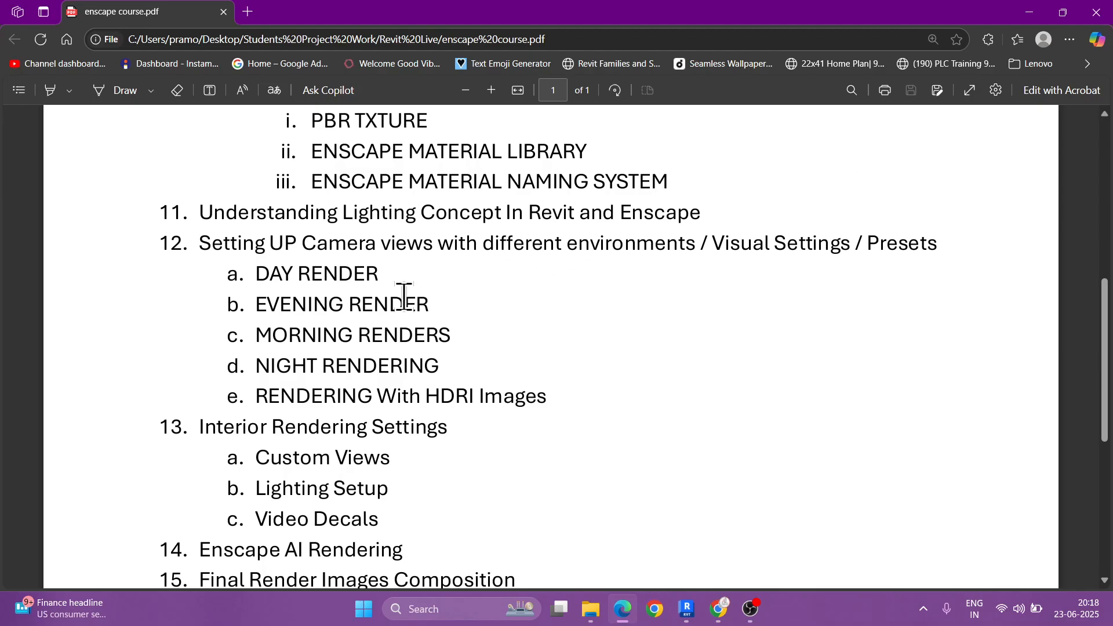
pyautogui.scroll(1, 451, 307)
pyautogui.scroll(8, 463, 301)
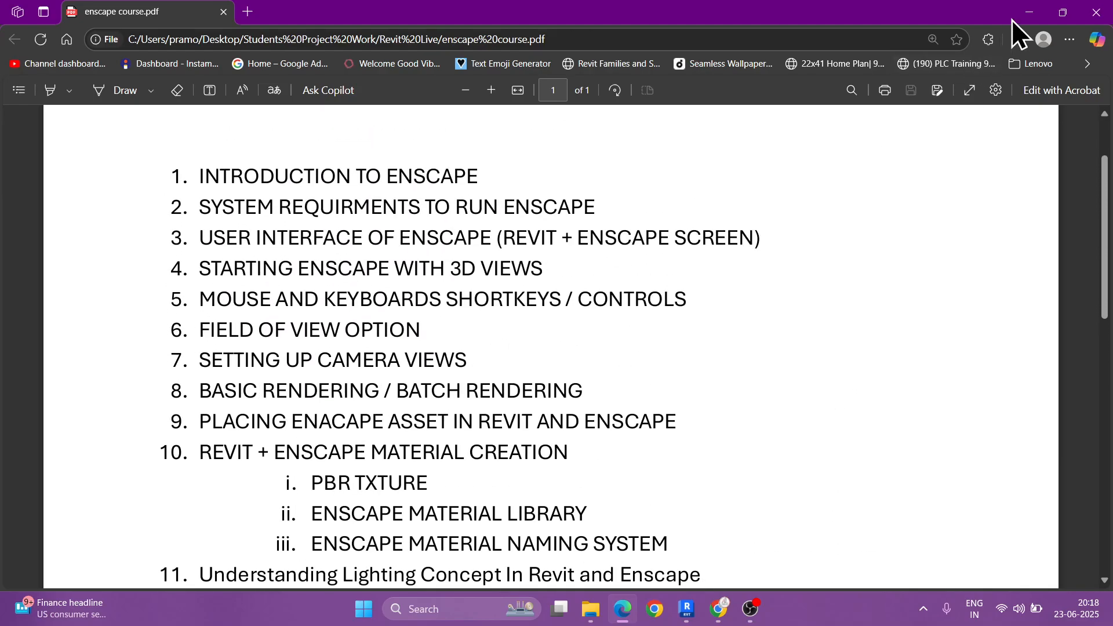
pyautogui.click(1029, 12)
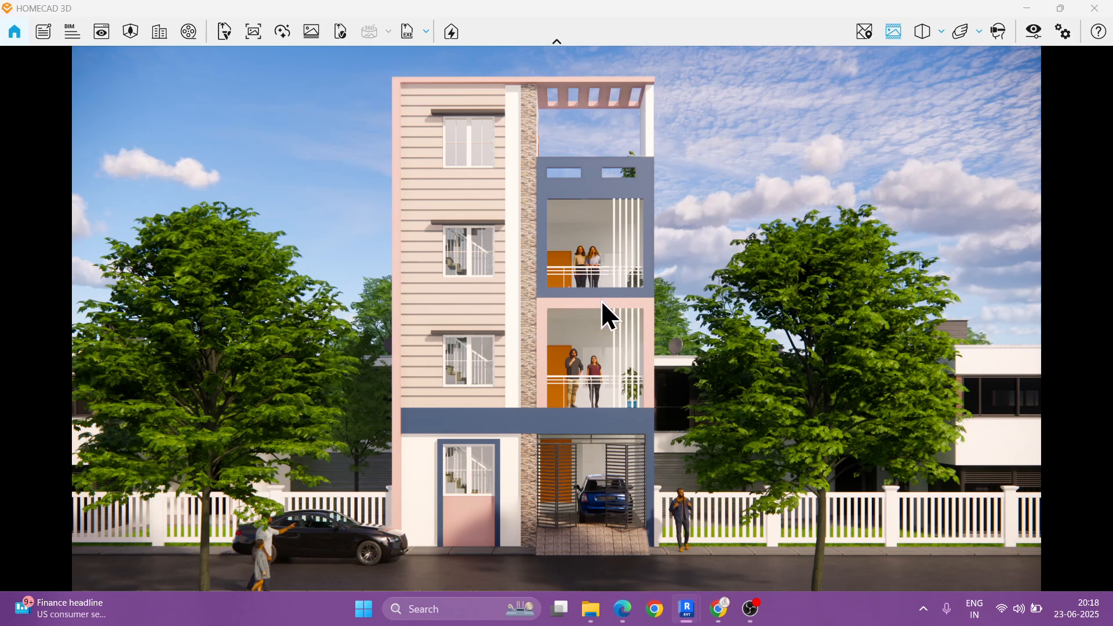
# Step: Toggle the safe frame and examine which area of the front view the render output covers
pyautogui.hotkey('ctrl', '2')
pyautogui.press('g')
pyautogui.moveTo(583, 404)
pyautogui.keyDown('shift'); pyautogui.mouseDown()
pyautogui.moveTo(1020, 51)
pyautogui.moveTo(1048, 47)
pyautogui.mouseUp(); pyautogui.keyUp('shift')
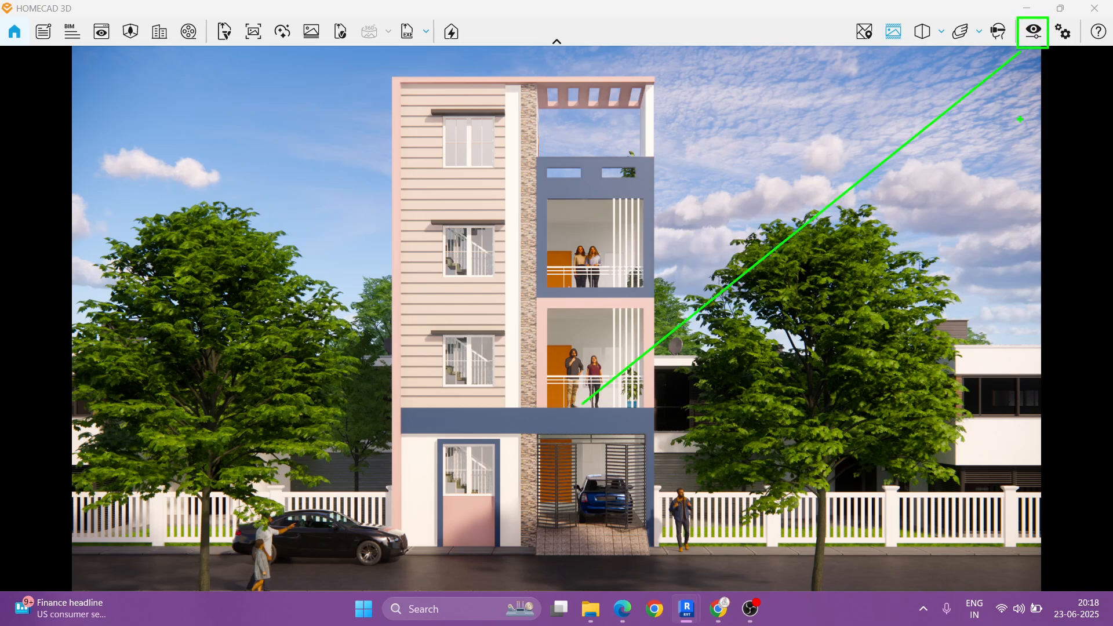
pyautogui.press('Escape')
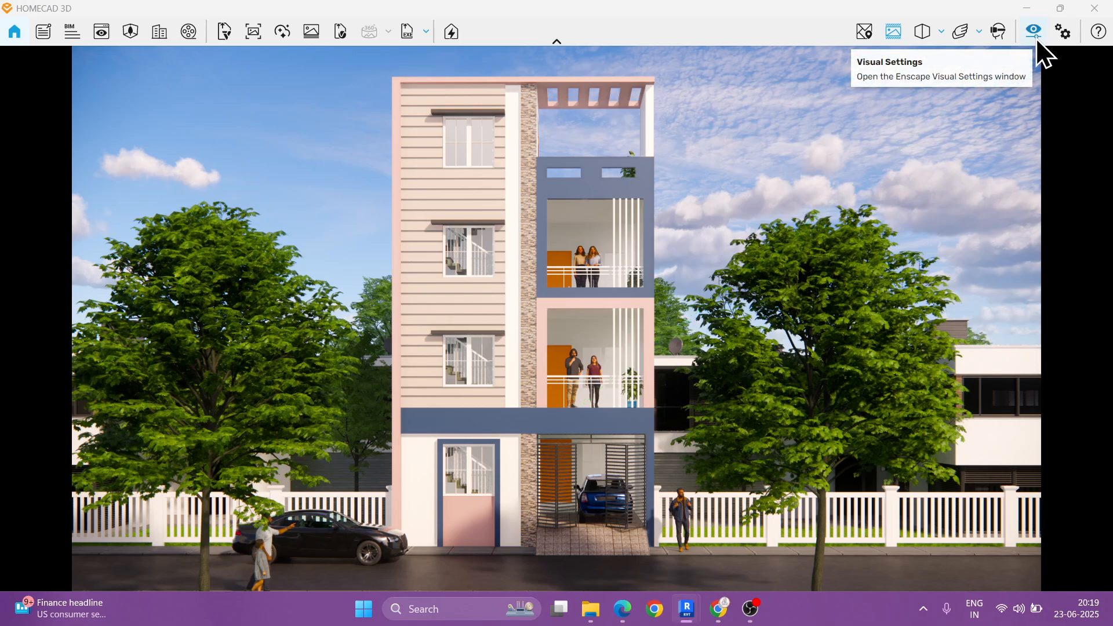
pyautogui.click(893, 33)
pyautogui.click(893, 33)
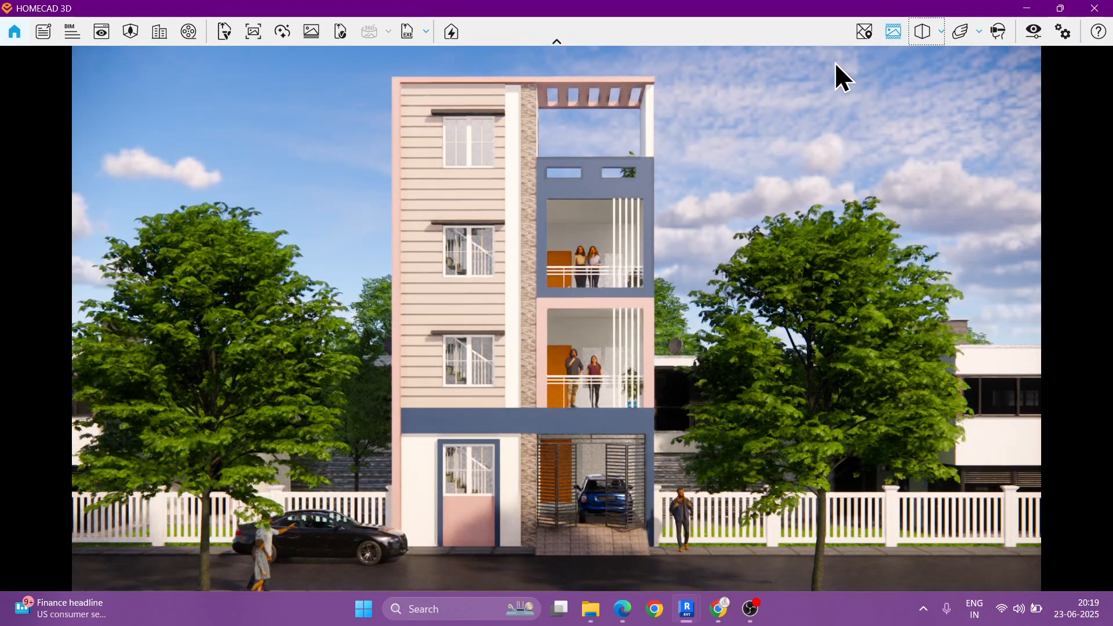
pyautogui.hotkey('ctrl', '2')
pyautogui.moveTo(75, 48)
pyautogui.keyDown('ctrl'); pyautogui.mouseDown()
pyautogui.moveTo(713, 423)
pyautogui.moveTo(1040, 593)
pyautogui.mouseUp(); pyautogui.keyUp('ctrl')
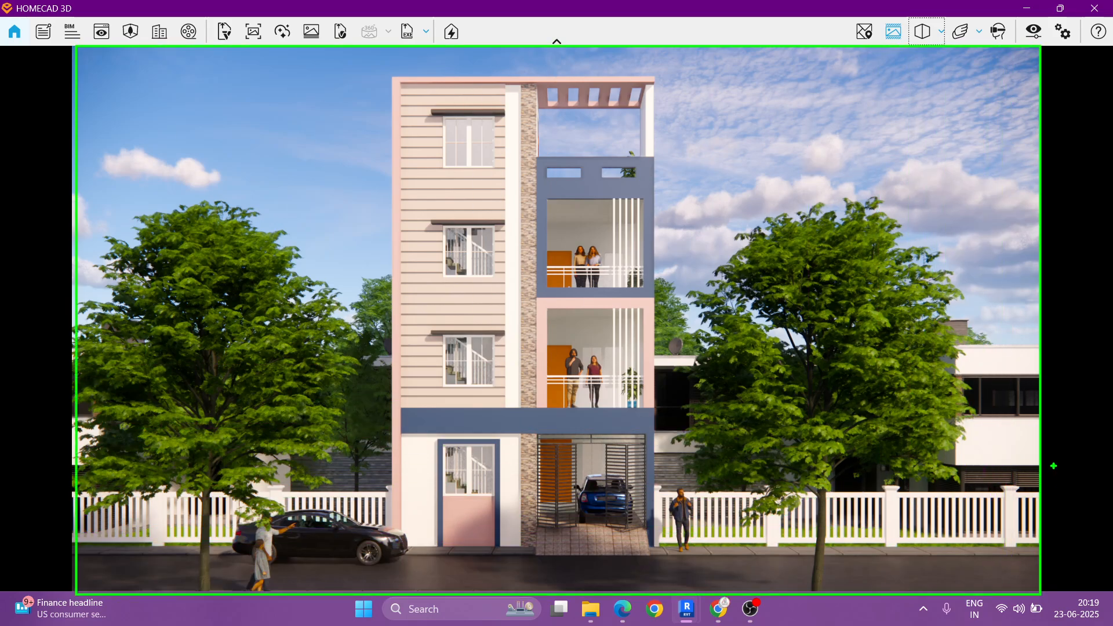
pyautogui.press('Escape')
pyautogui.hotkey('ctrl', '2')
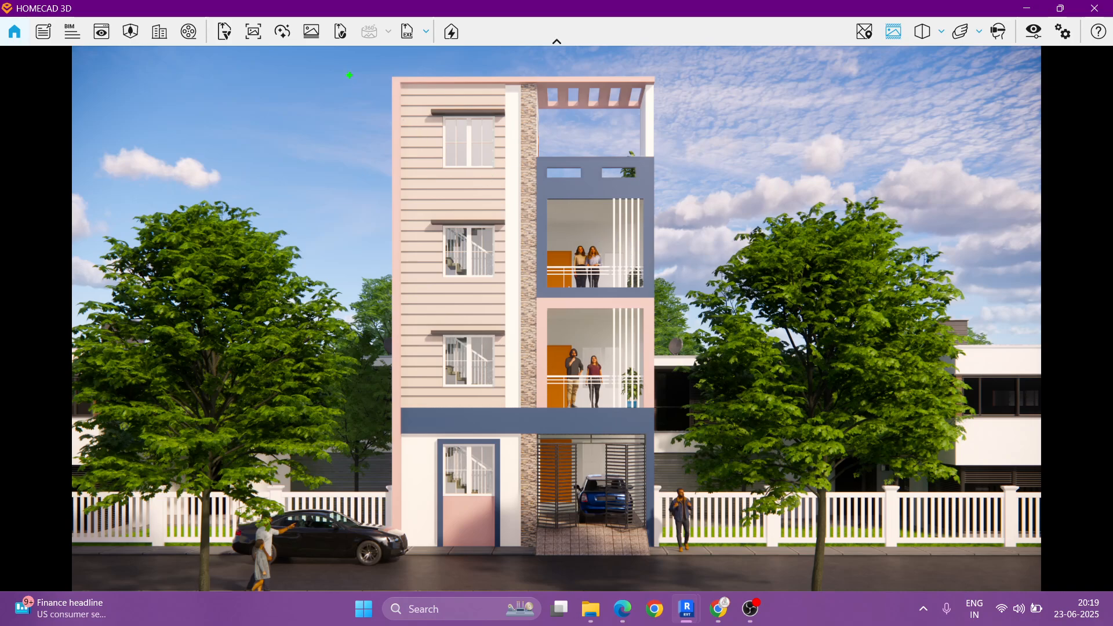
pyautogui.keyDown('ctrl'); pyautogui.moveTo(340, 90); pyautogui.dragTo(722, 595); pyautogui.keyUp('ctrl')
pyautogui.moveTo(413, 380)
pyautogui.mouseDown()
pyautogui.moveTo(486, 399)
pyautogui.moveTo(523, 475)
pyautogui.mouseUp()
pyautogui.moveTo(560, 374)
pyautogui.mouseDown()
pyautogui.moveTo(580, 351)
pyautogui.moveTo(589, 423)
pyautogui.mouseUp()
pyautogui.moveTo(539, 476)
pyautogui.mouseDown()
pyautogui.moveTo(660, 406)
pyautogui.moveTo(602, 306)
pyautogui.moveTo(540, 453)
pyautogui.mouseUp()
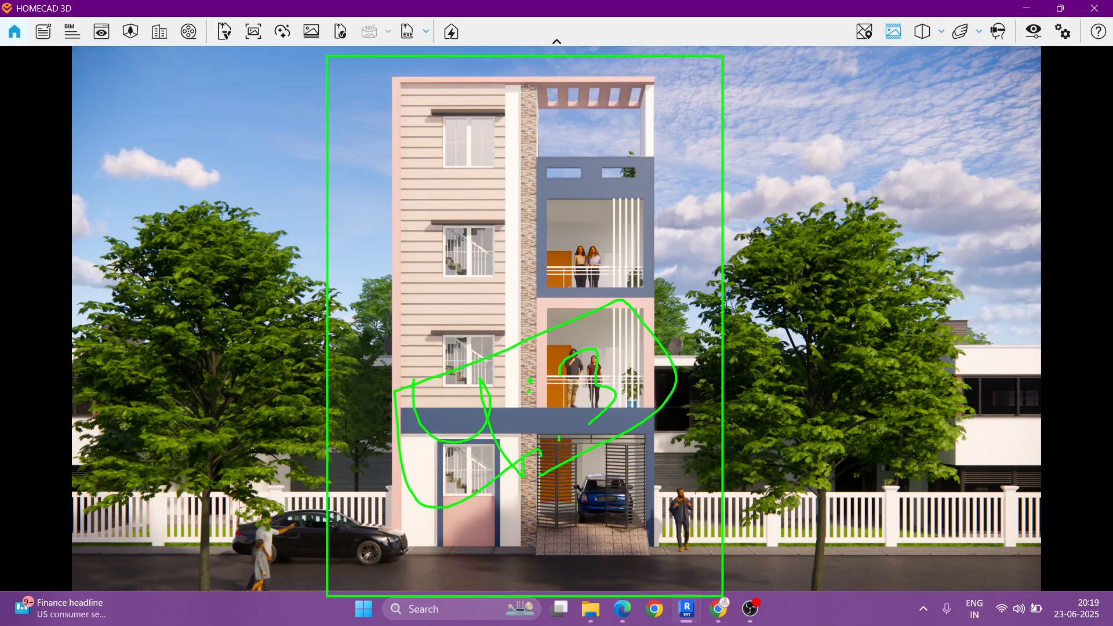
pyautogui.press('Escape')
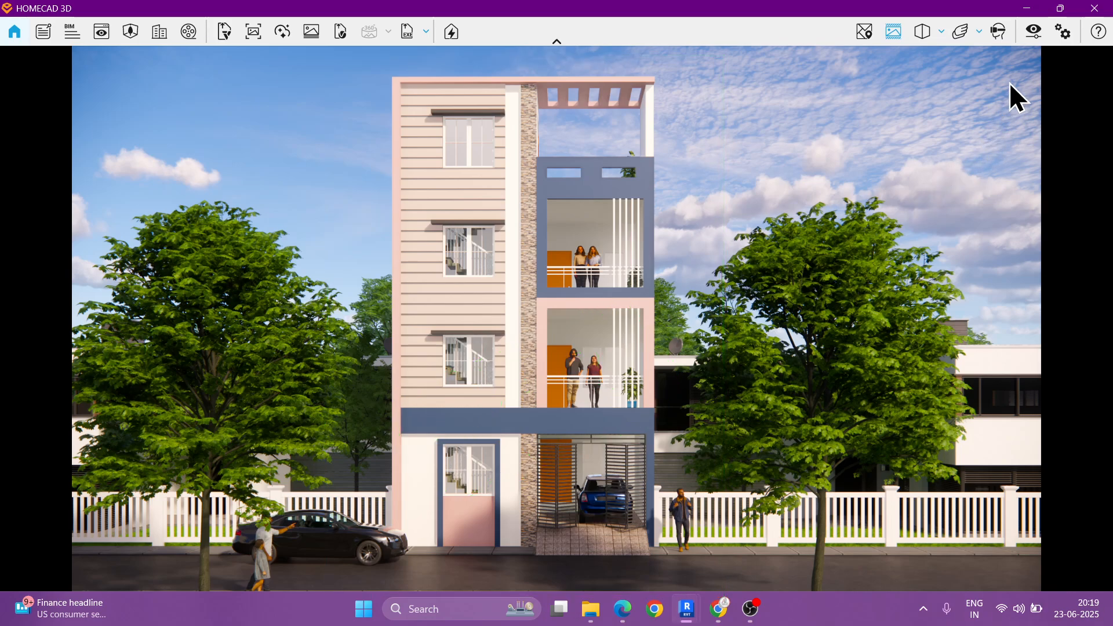
# Step: Set the Enscape output resolution to a custom 1350 x 1080 and close the visual settings
pyautogui.click(1033, 31)
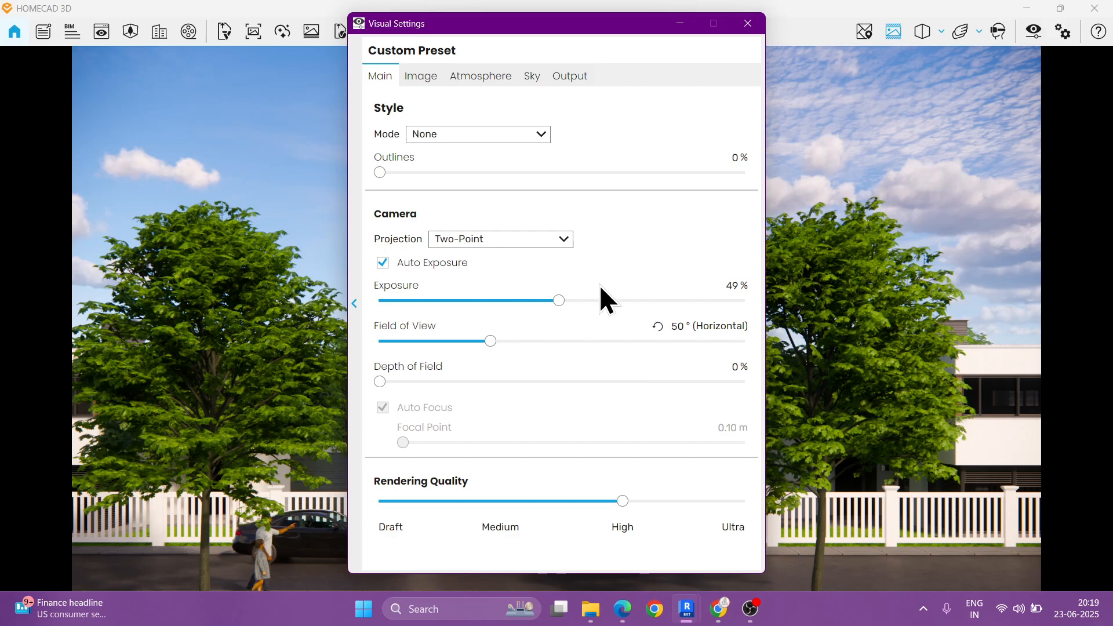
pyautogui.click(577, 83)
pyautogui.moveTo(429, 115)
pyautogui.mouseDown()
pyautogui.moveTo(536, 148)
pyautogui.moveTo(640, 146)
pyautogui.mouseUp()
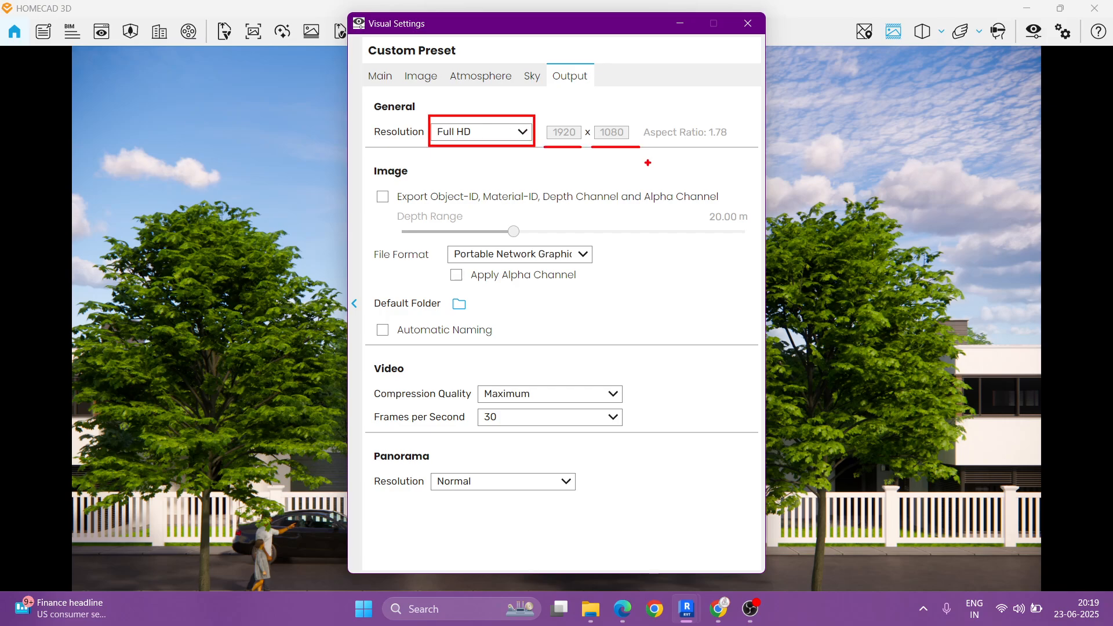
pyautogui.press('Escape')
pyautogui.click(490, 135)
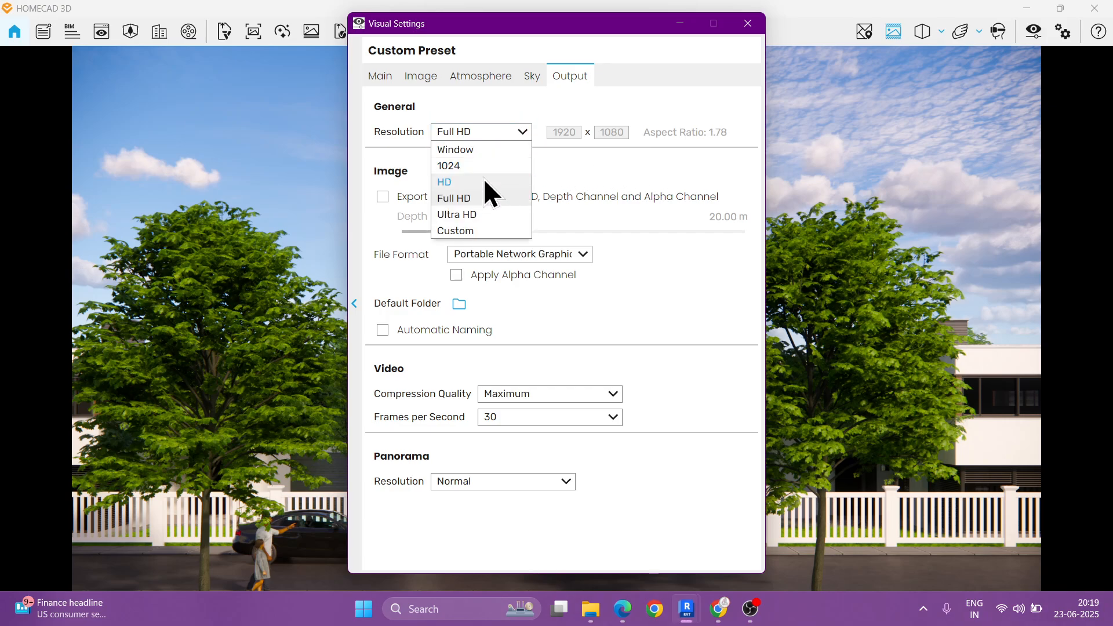
pyautogui.click(460, 231)
pyautogui.doubleClick(566, 132)
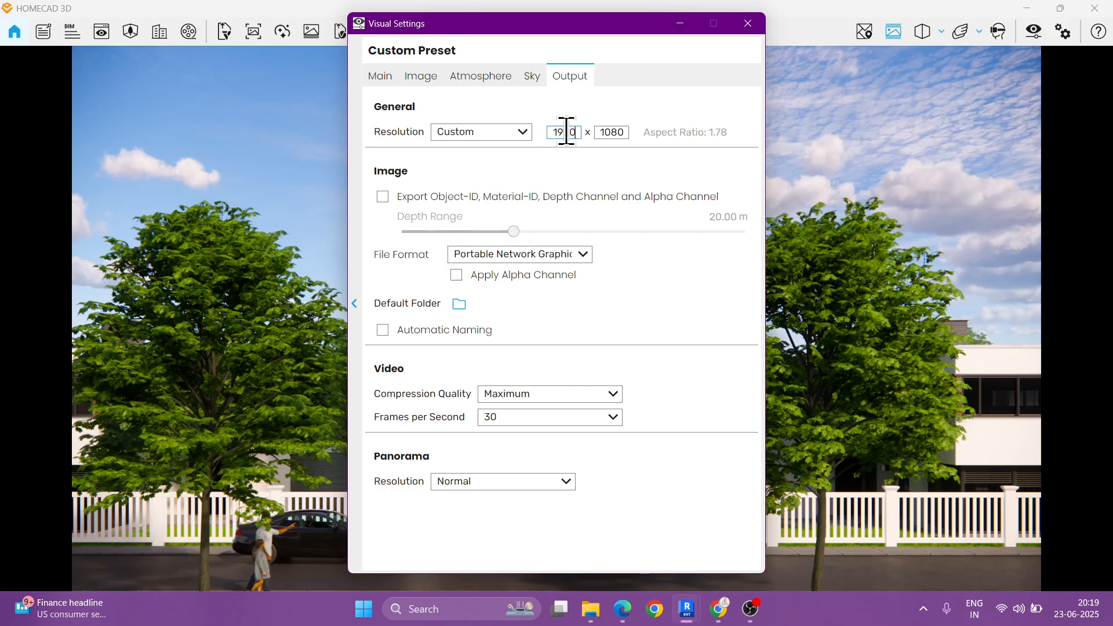
pyautogui.write('1350')
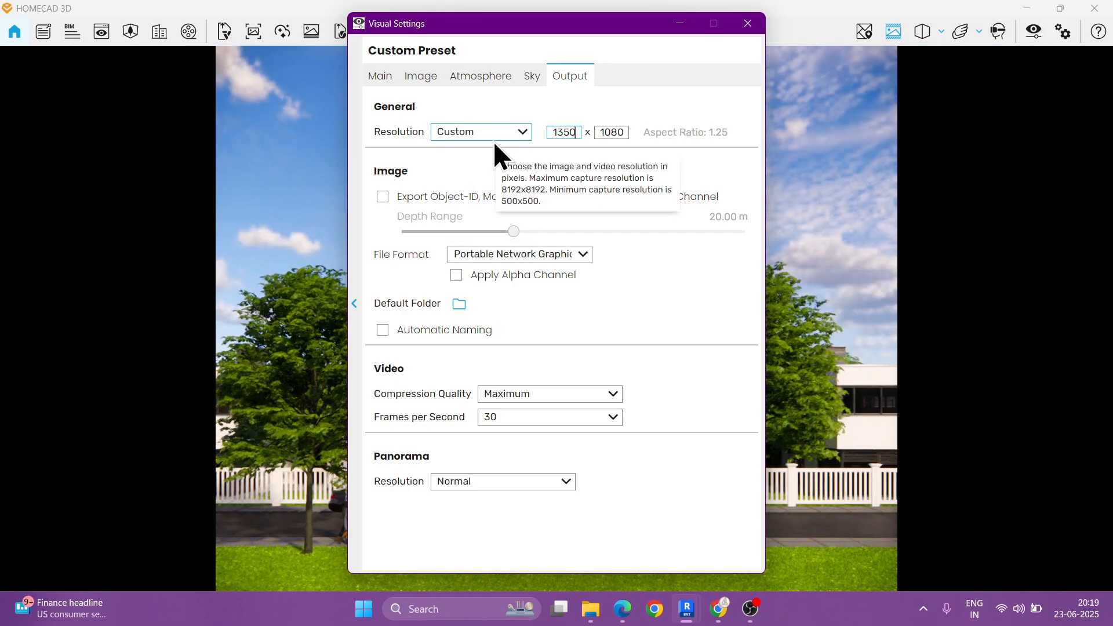
pyautogui.click(609, 132)
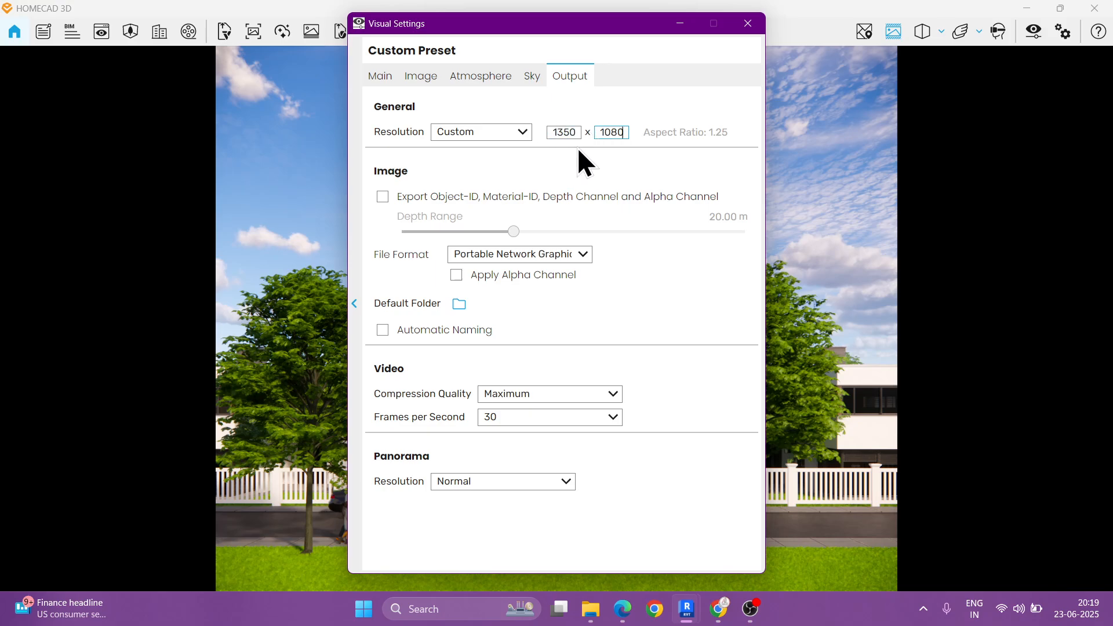
pyautogui.moveTo(593, 25); pyautogui.dragTo(235, 44)
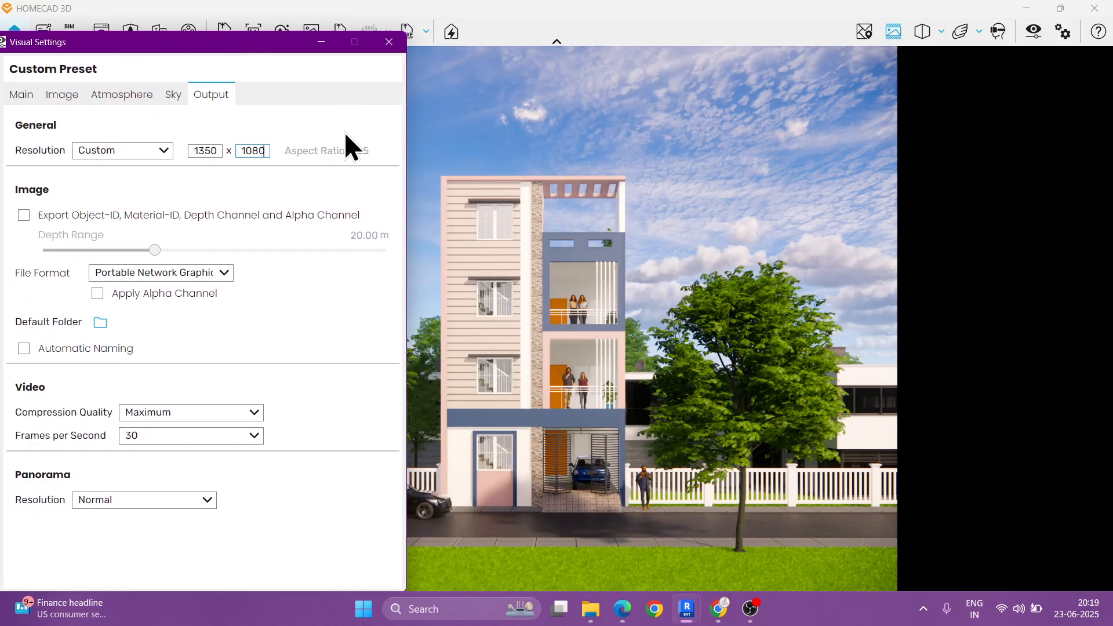
pyautogui.click(389, 42)
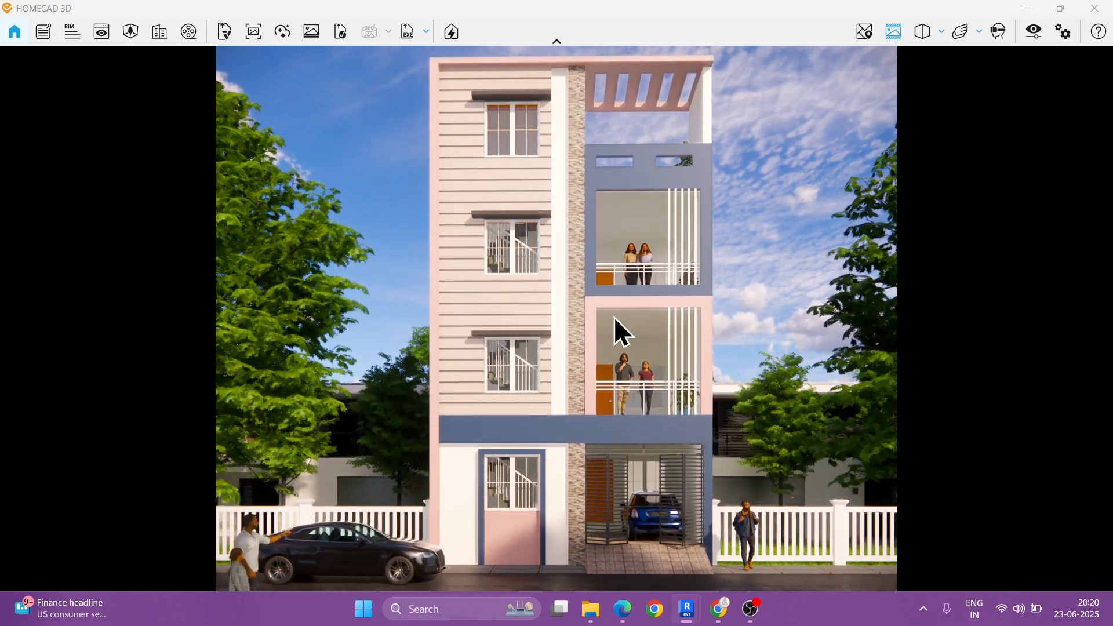
# Step: Reframe the camera so the full building front fills the safe frame, with trees on both sides
pyautogui.rightClick(590, 317)
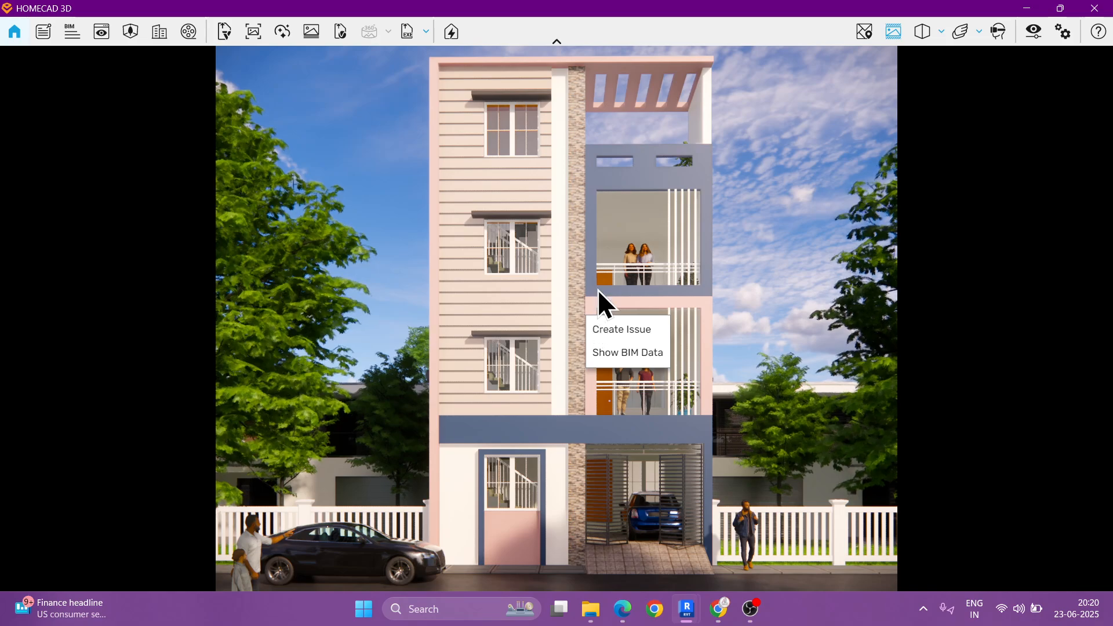
pyautogui.click(597, 290)
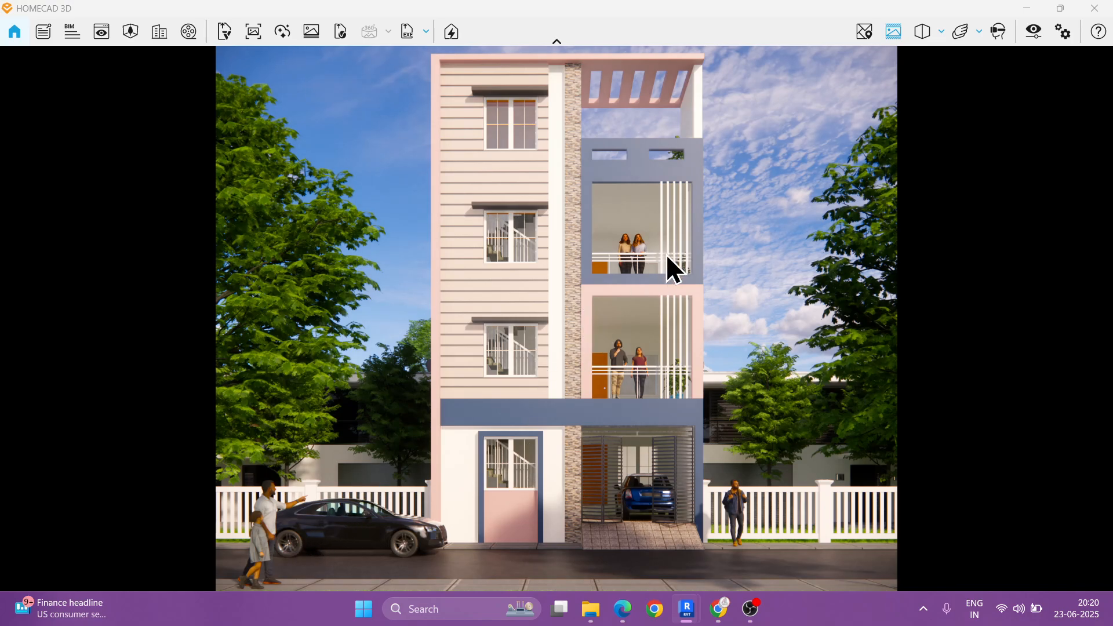
pyautogui.moveTo(803, 197)
pyautogui.mouseDown()
pyautogui.moveTo(763, 213)
pyautogui.moveTo(763, 230)
pyautogui.mouseUp()
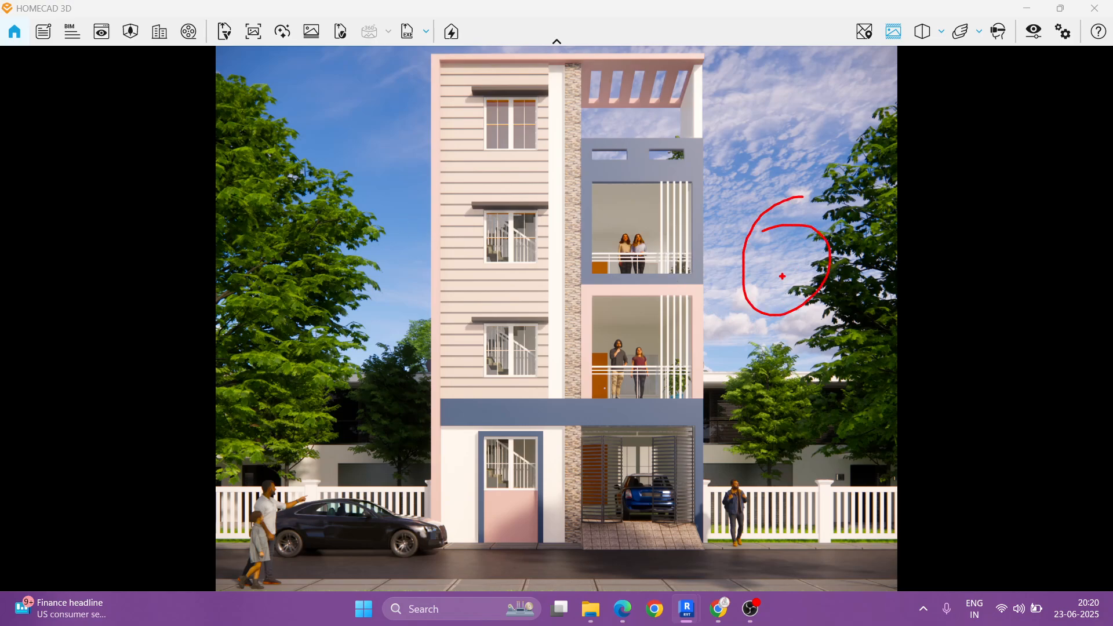
pyautogui.press('Escape')
pyautogui.hotkey('ctrl', '2')
pyautogui.moveTo(883, 172)
pyautogui.mouseDown()
pyautogui.moveTo(865, 201)
pyautogui.moveTo(862, 372)
pyautogui.mouseUp()
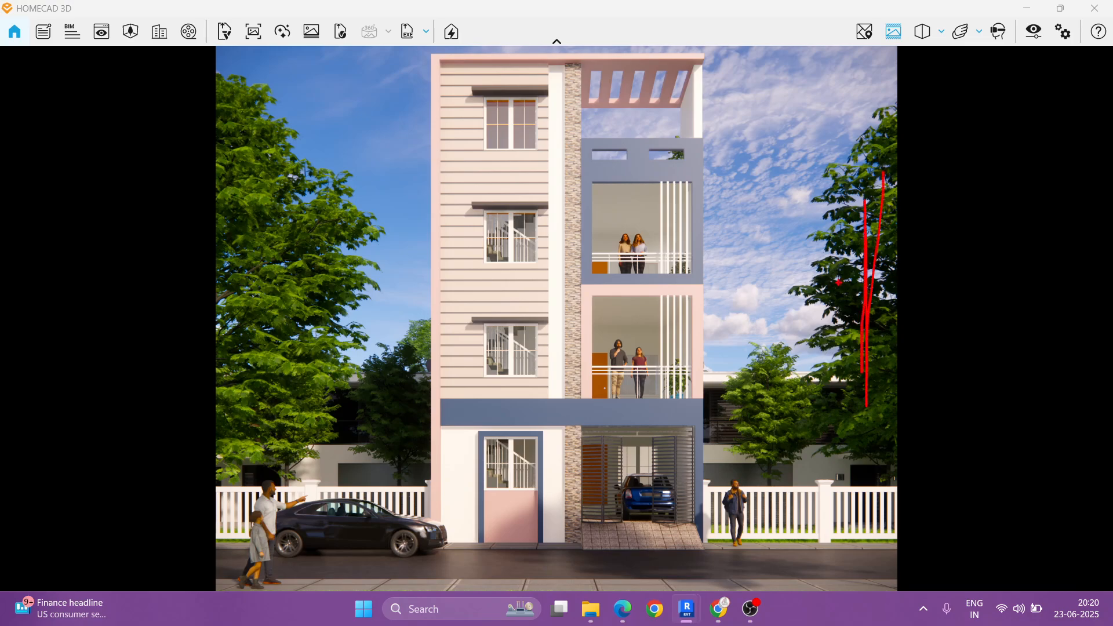
pyautogui.moveTo(839, 282)
pyautogui.mouseDown()
pyautogui.moveTo(771, 272)
pyautogui.moveTo(797, 299)
pyautogui.mouseUp()
pyautogui.press('Escape')
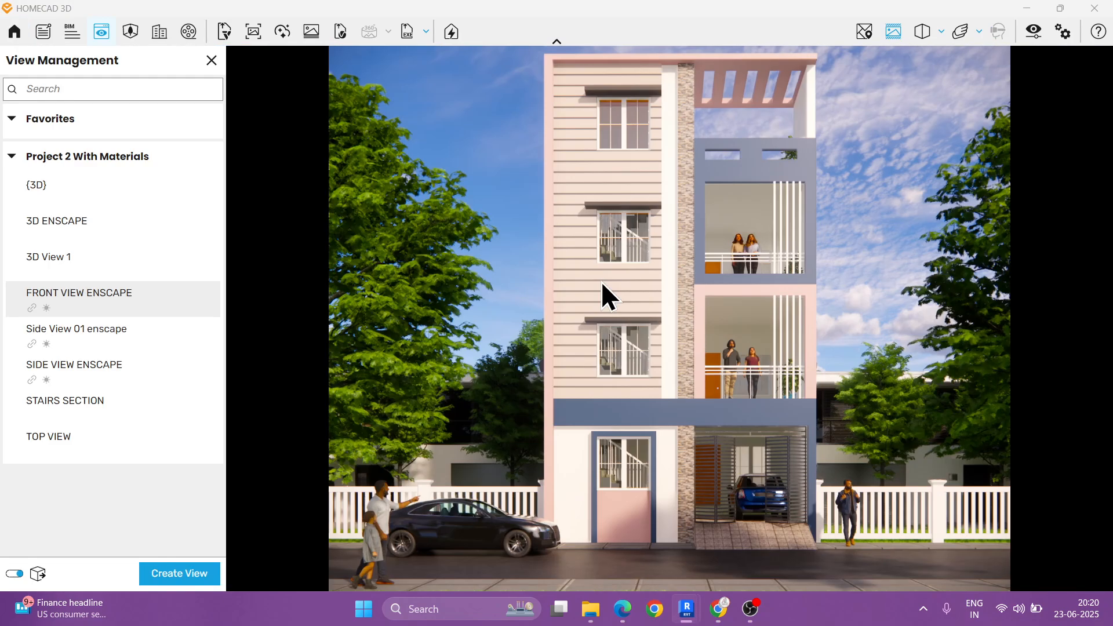
# Step: Start a new Enscape view from the current camera and name it FRONT VIEW WITH ASSETS
pyautogui.click(186, 570)
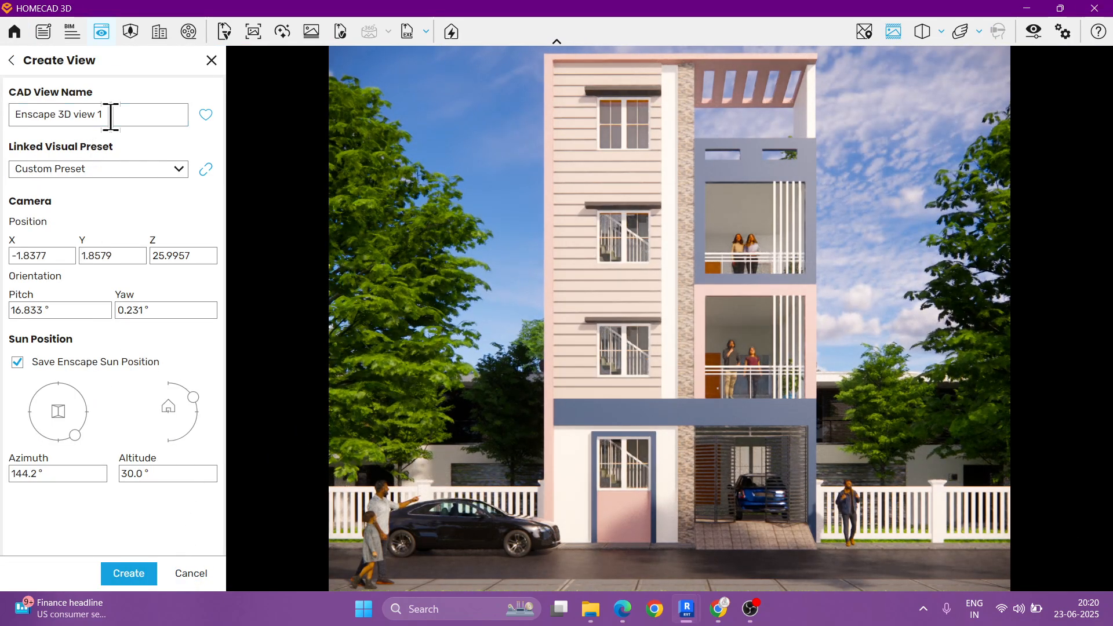
pyautogui.moveTo(108, 114); pyautogui.dragTo(2, 129)
pyautogui.write('V')
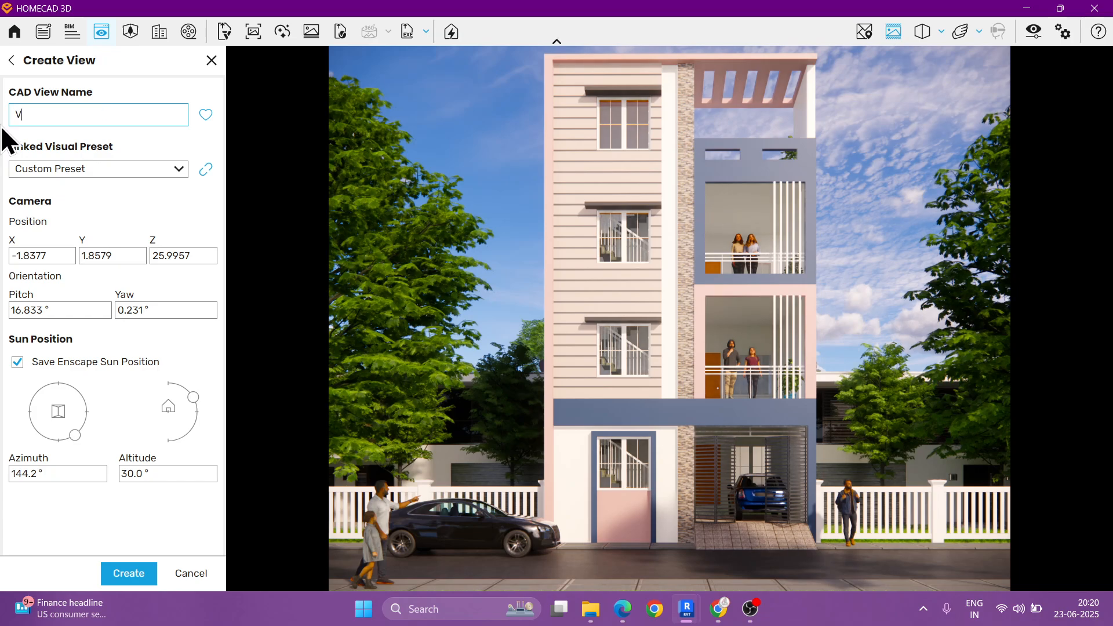
pyautogui.write('IEW ')
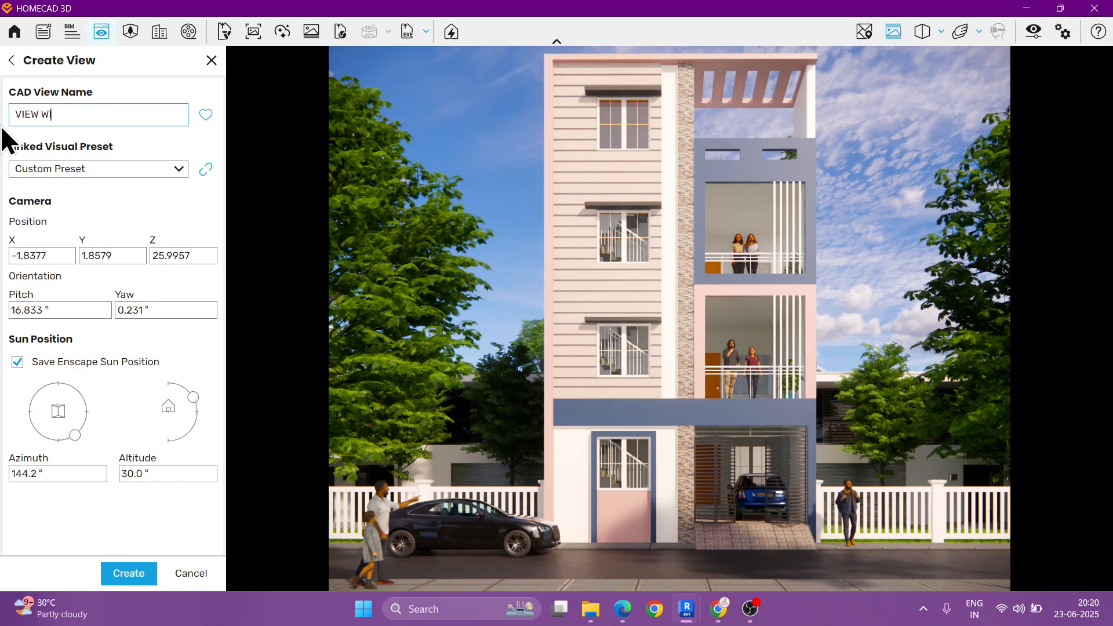
pyautogui.write('WITH ASSETS')
pyautogui.click(15, 115)
pyautogui.write('FRONT')
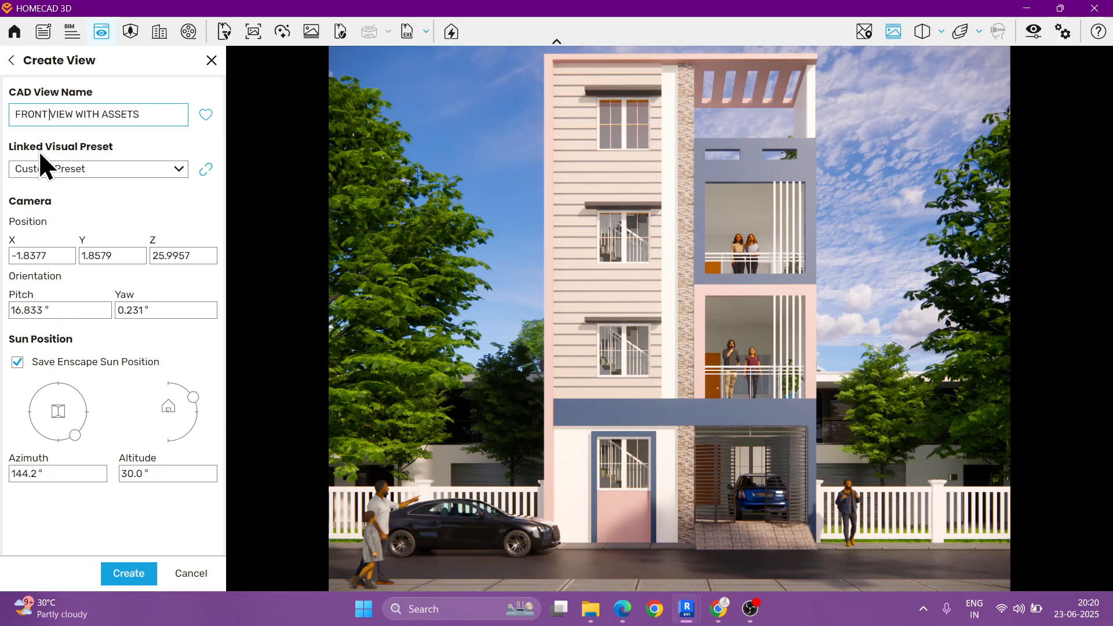
# Step: Set the view's sun to azimuth 152.2° and altitude 20.0°, create the view and close View Management
pyautogui.moveTo(75, 432); pyautogui.dragTo(71, 436)
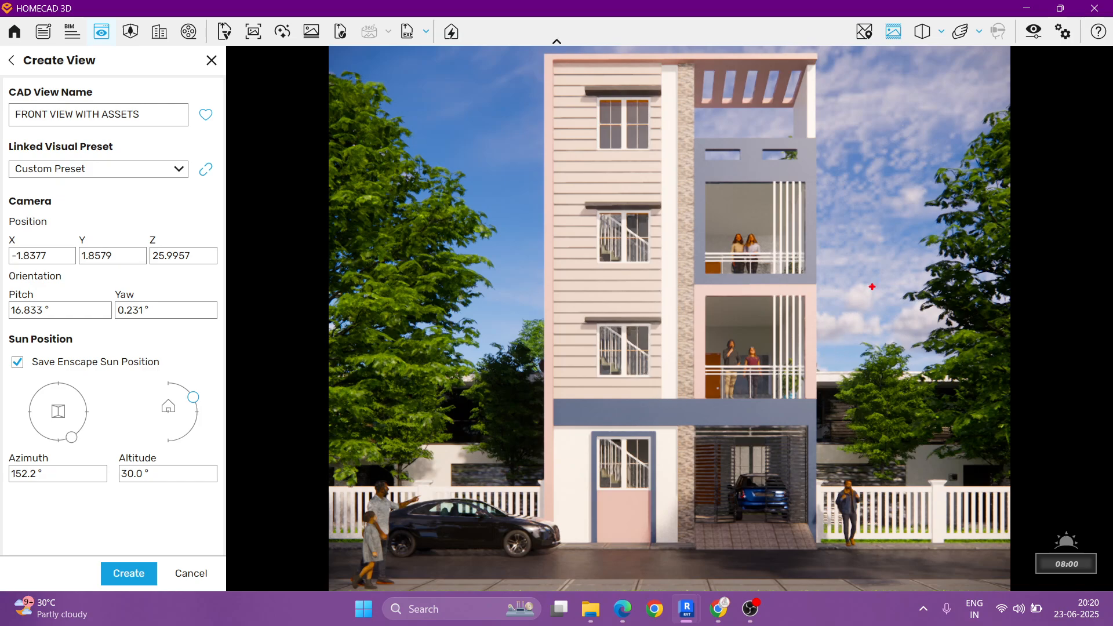
pyautogui.moveTo(998, 141)
pyautogui.mouseDown()
pyautogui.moveTo(1037, 214)
pyautogui.moveTo(978, 257)
pyautogui.mouseUp()
pyautogui.moveTo(927, 552)
pyautogui.mouseDown()
pyautogui.moveTo(694, 538)
pyautogui.moveTo(870, 592)
pyautogui.mouseUp()
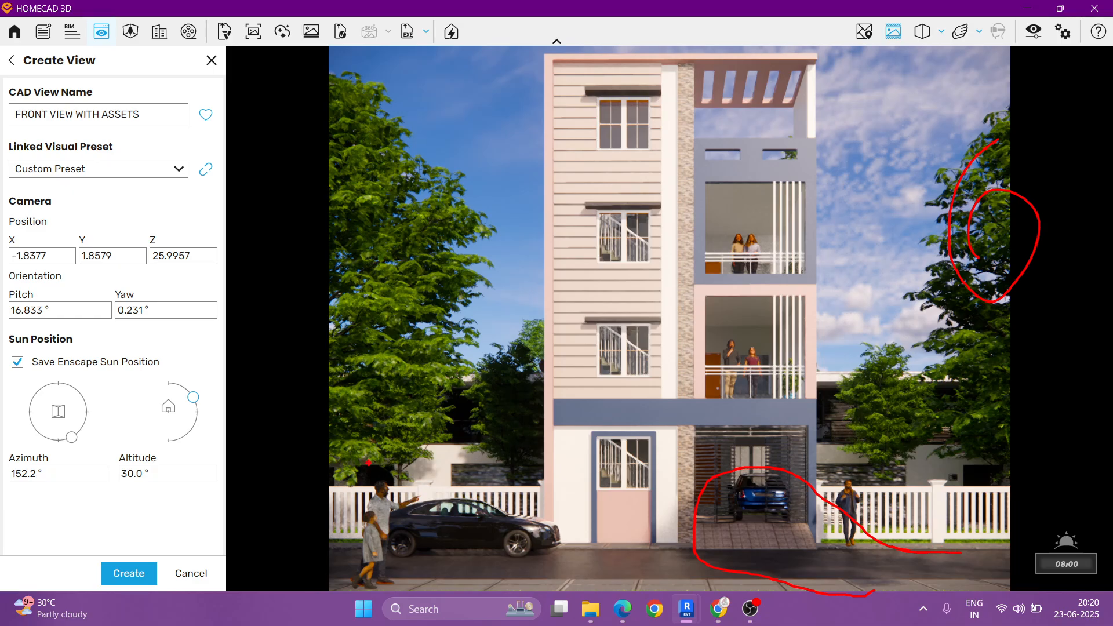
pyautogui.press('Escape')
pyautogui.moveTo(194, 395); pyautogui.dragTo(204, 400)
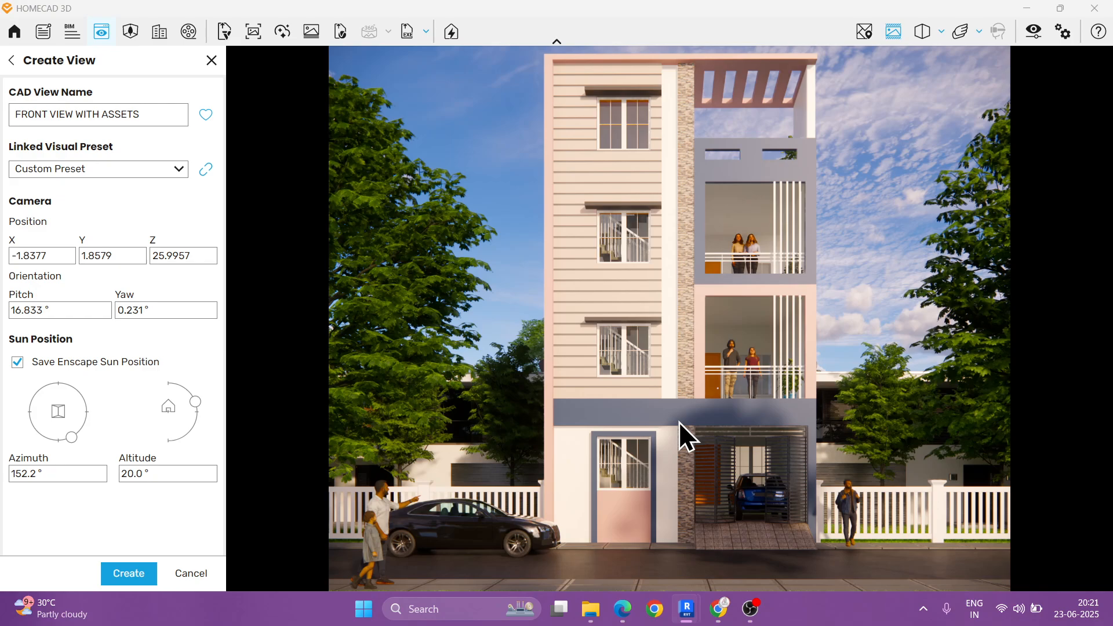
pyautogui.click(129, 573)
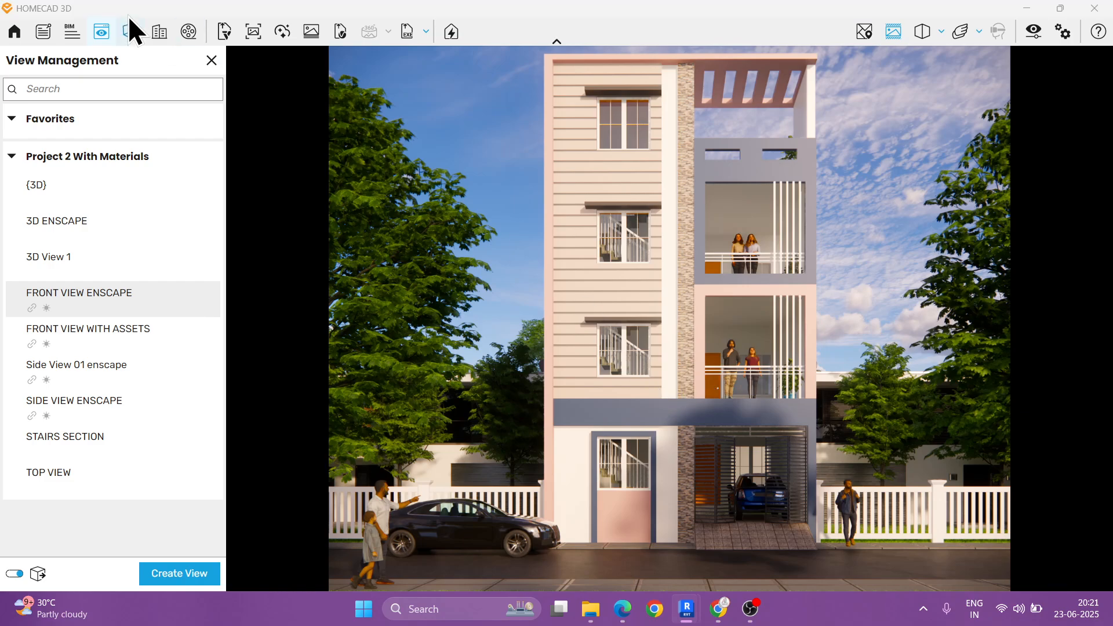
pyautogui.click(212, 61)
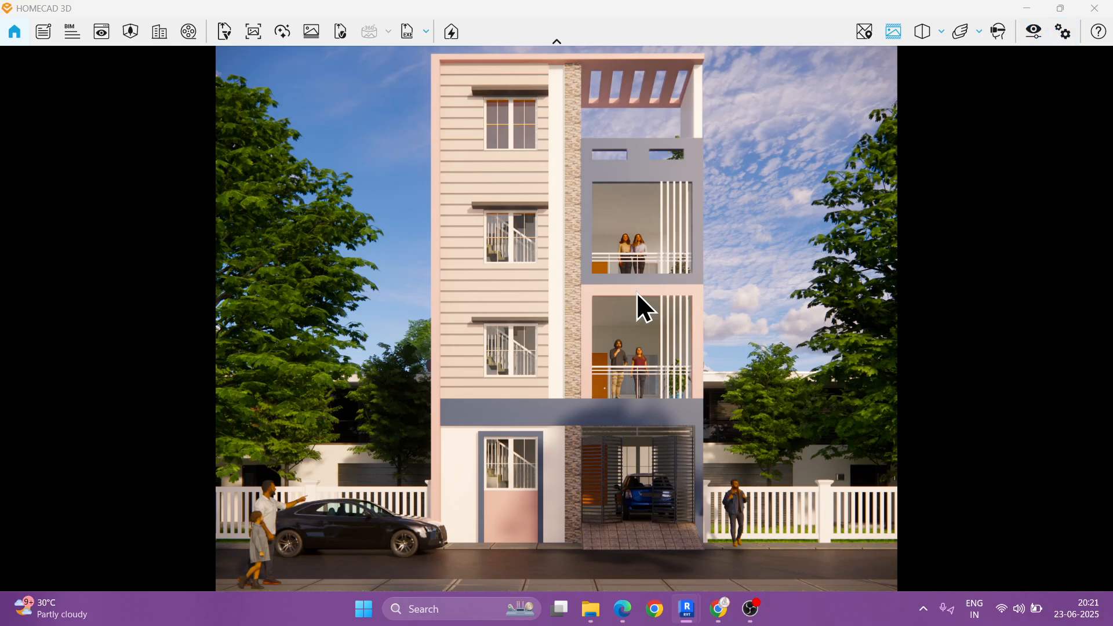
# Step: Try a portrait output for the front view by setting the custom resolution to 1080 x 1350
pyautogui.click(1033, 36)
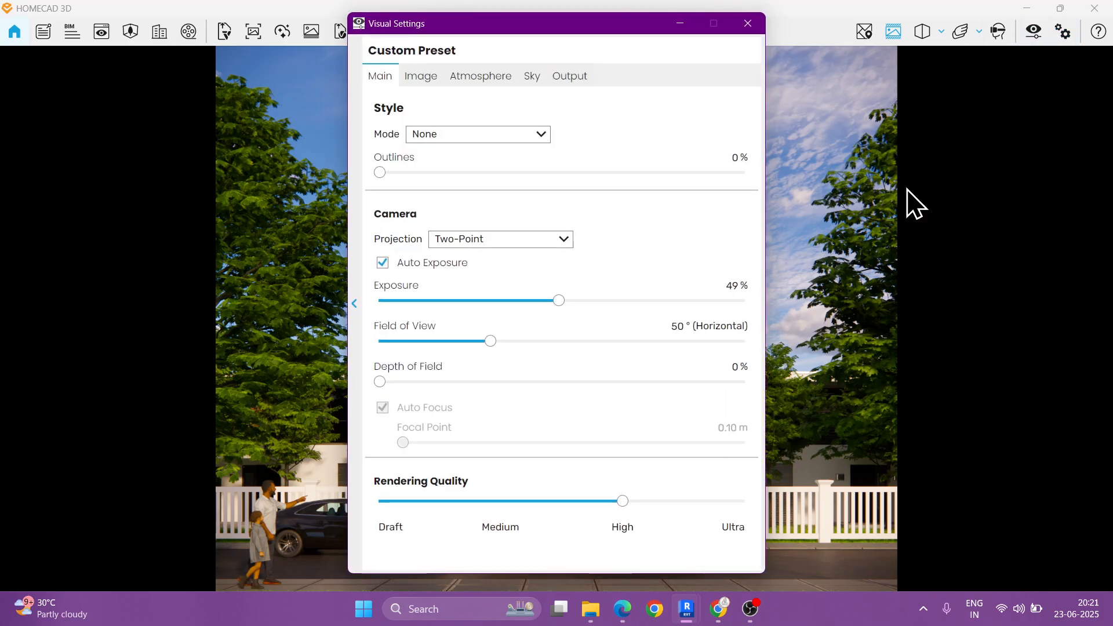
pyautogui.click(567, 75)
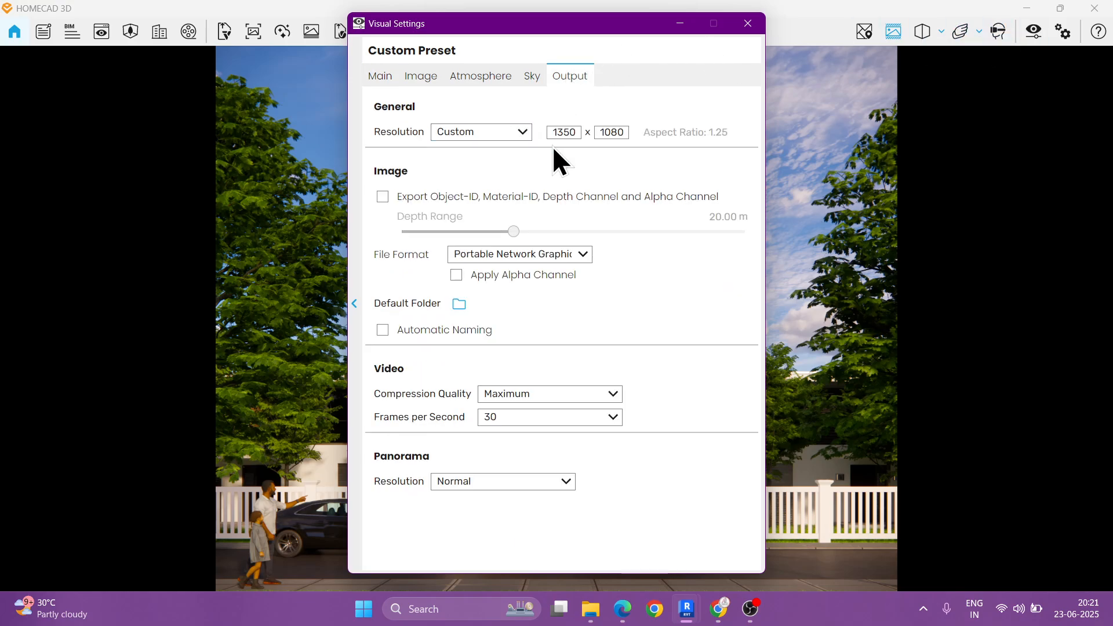
pyautogui.doubleClick(577, 132)
pyautogui.write('1080')
pyautogui.click(610, 132)
pyautogui.doubleClick(610, 132)
pyautogui.write('1350')
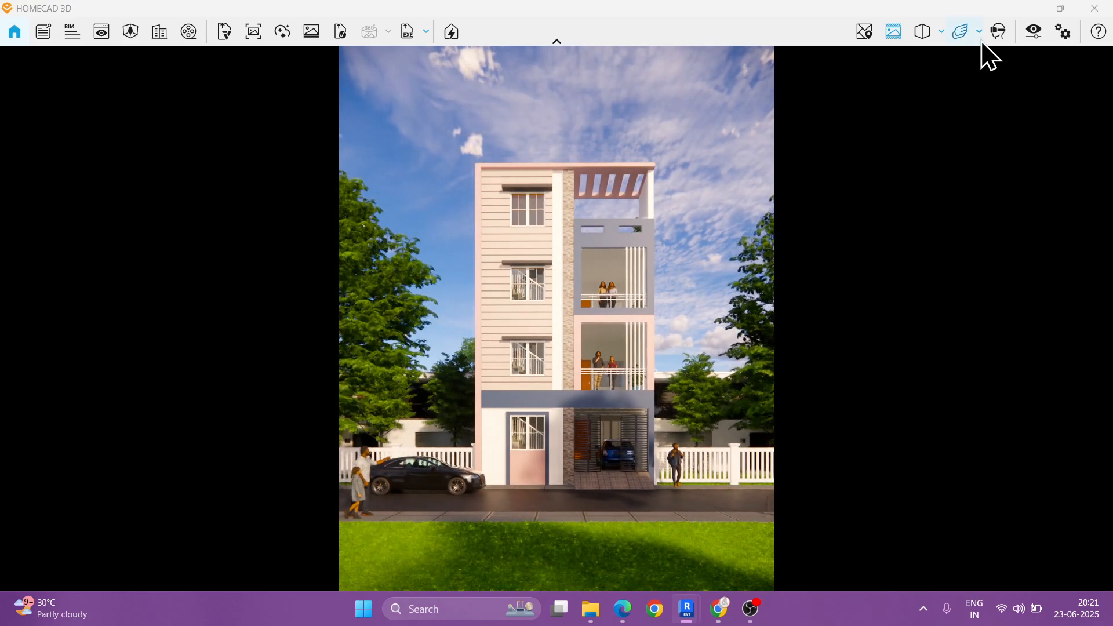
# Step: Reduce the camera's horizontal field of view to 40° and close the visual settings
pyautogui.click(1031, 32)
pyautogui.moveTo(641, 40); pyautogui.dragTo(947, 39)
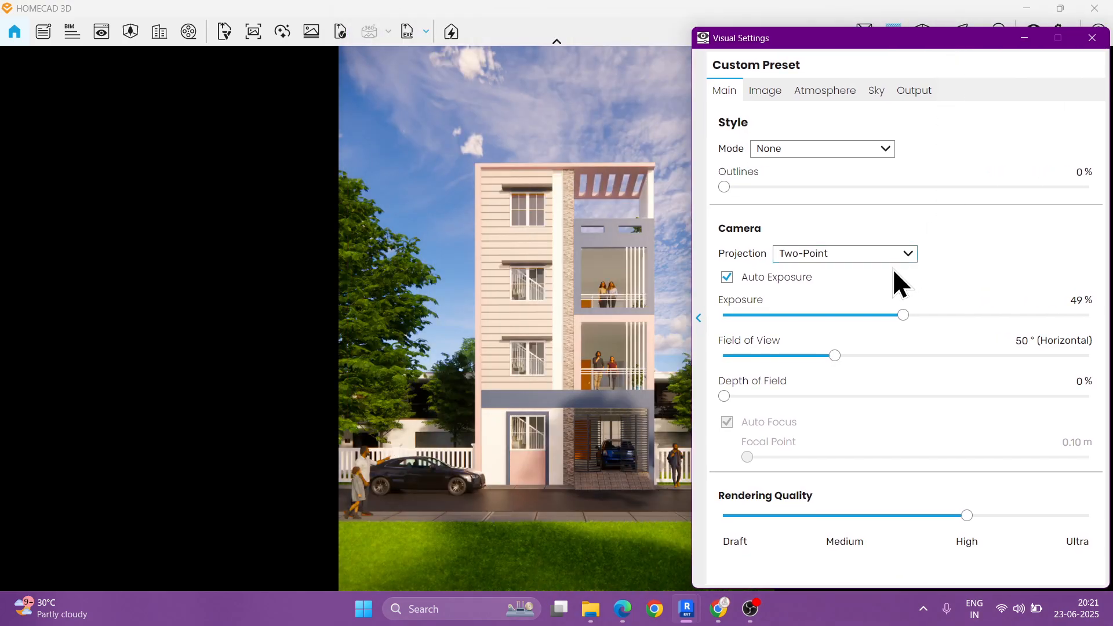
pyautogui.moveTo(836, 355); pyautogui.dragTo(809, 357)
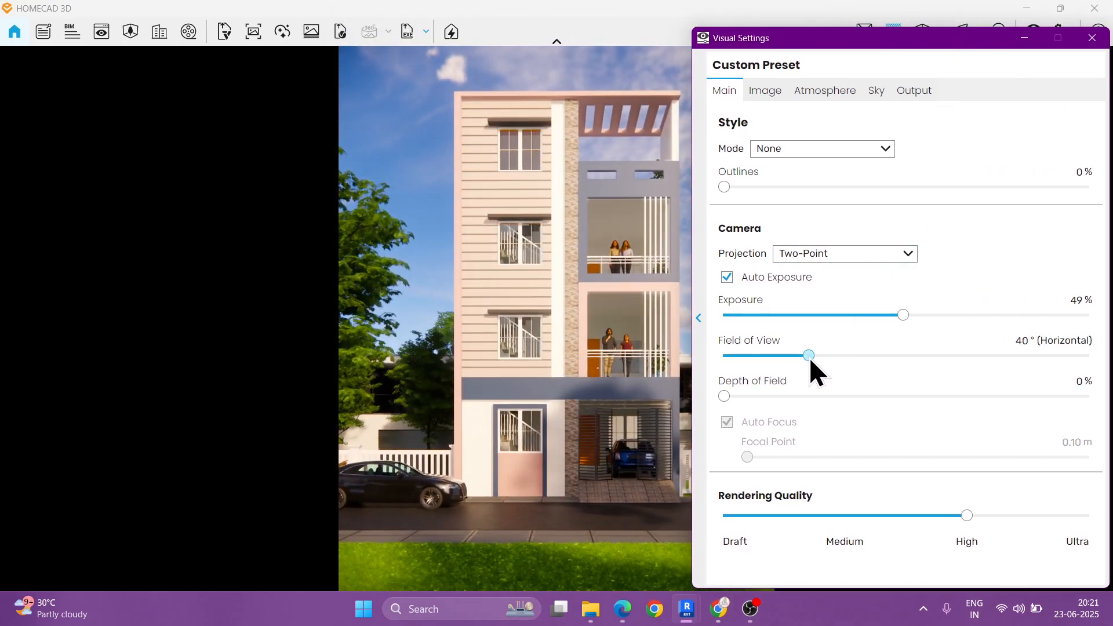
pyautogui.click(1091, 38)
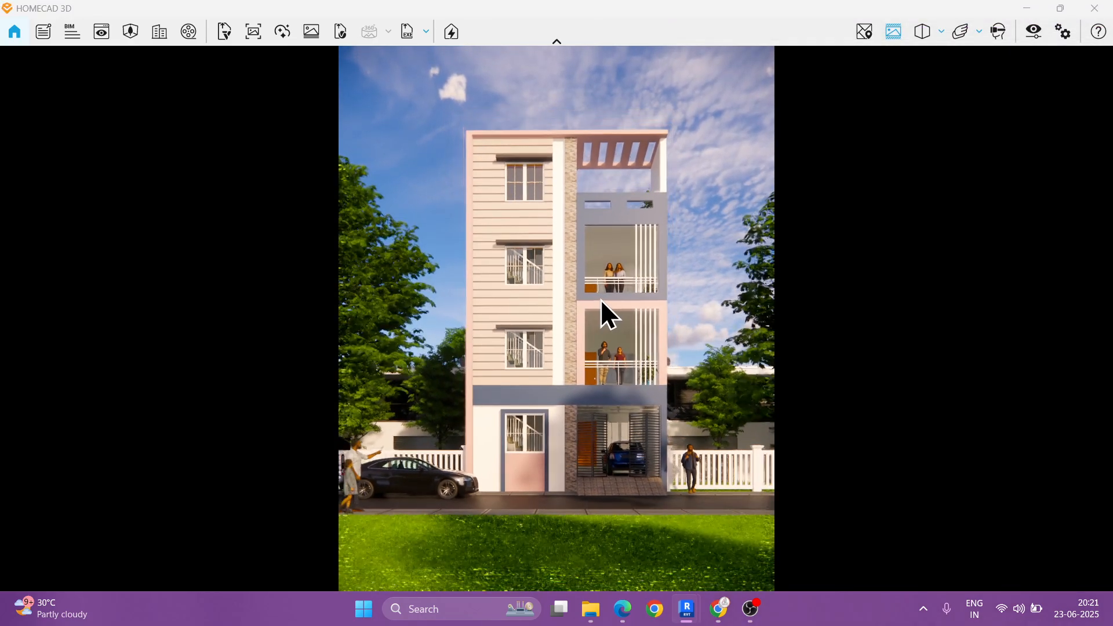
# Step: Switch the output back to landscape with a custom resolution of 1350 x 1080 and close the visual settings
pyautogui.click(1033, 31)
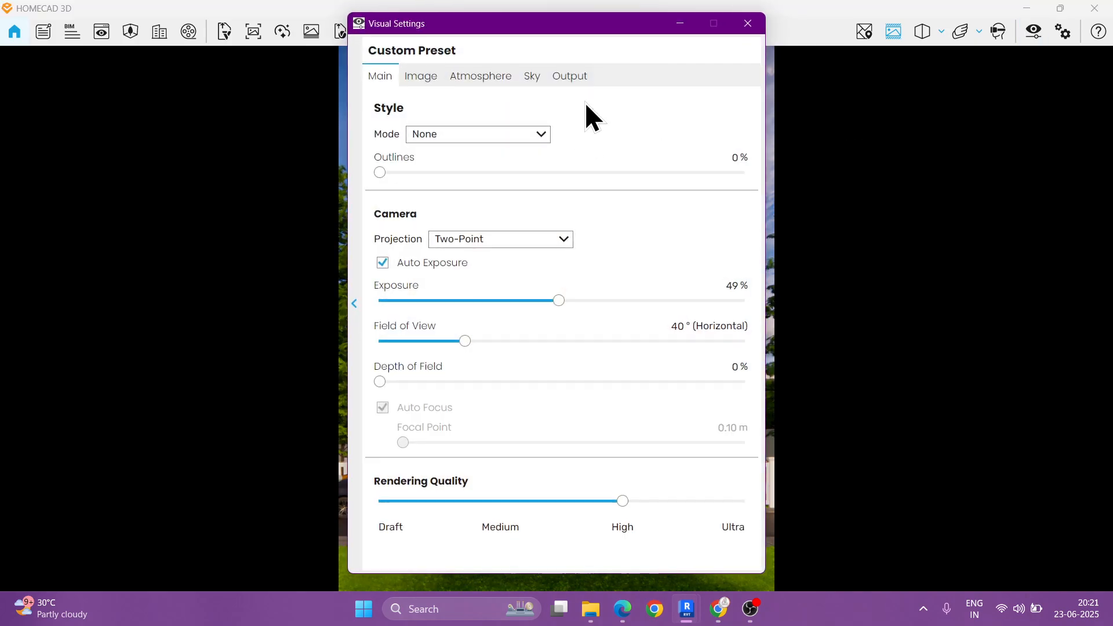
pyautogui.click(569, 76)
pyautogui.doubleClick(580, 132)
pyautogui.write('1350')
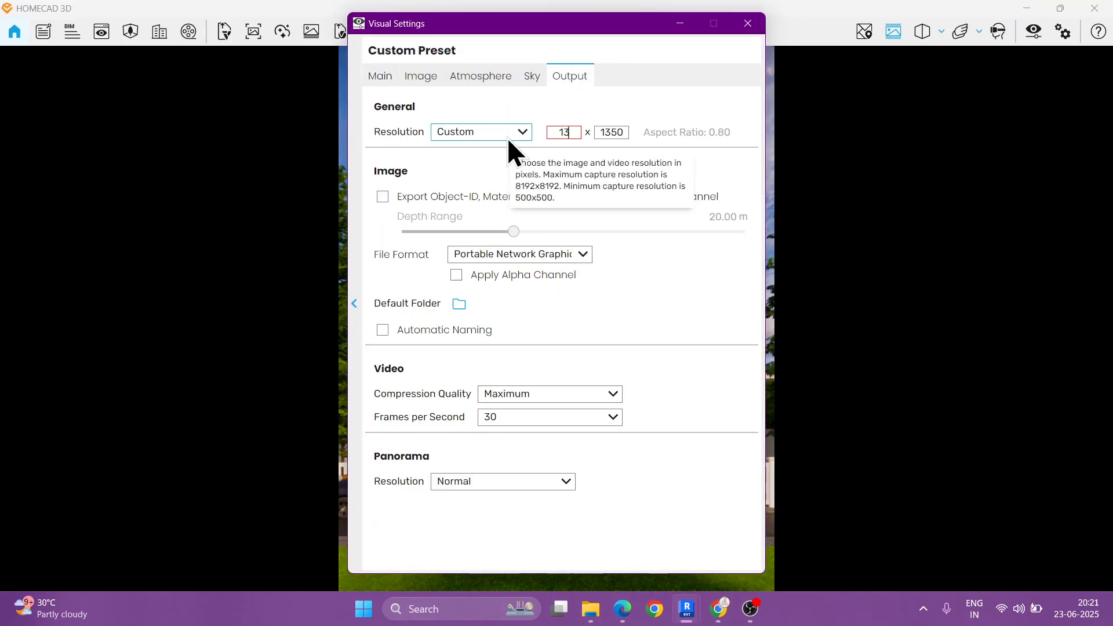
pyautogui.doubleClick(614, 132)
pyautogui.write('1080')
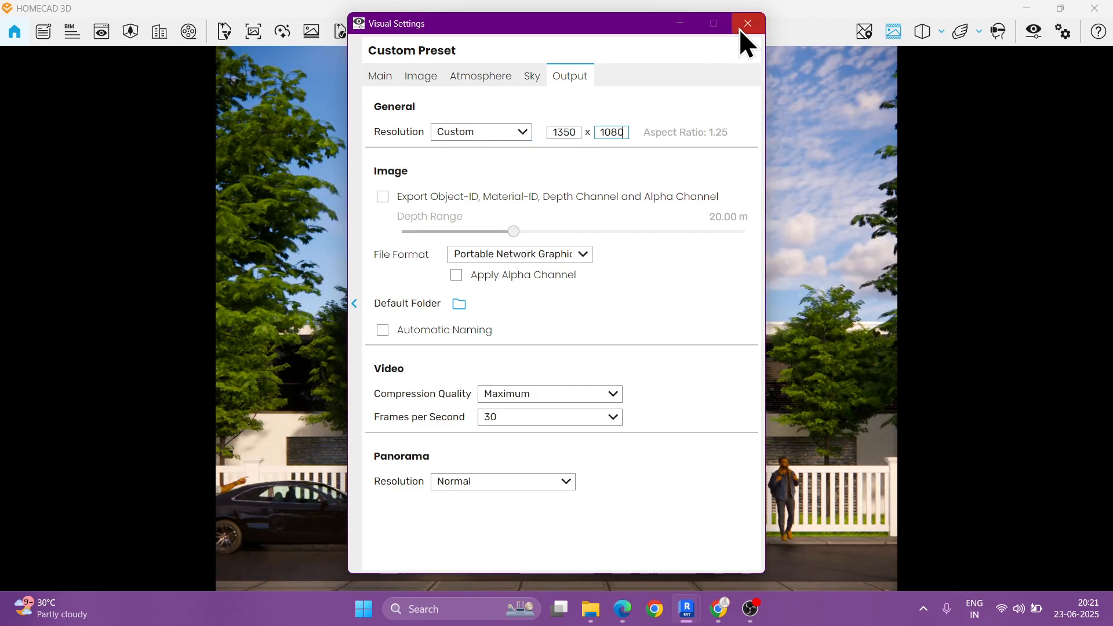
pyautogui.click(747, 23)
# Step: Compare the saved FRONT VIEW ENSCAPE view, and restore FRONT VIEW WITH ASSETS
pyautogui.press('v')
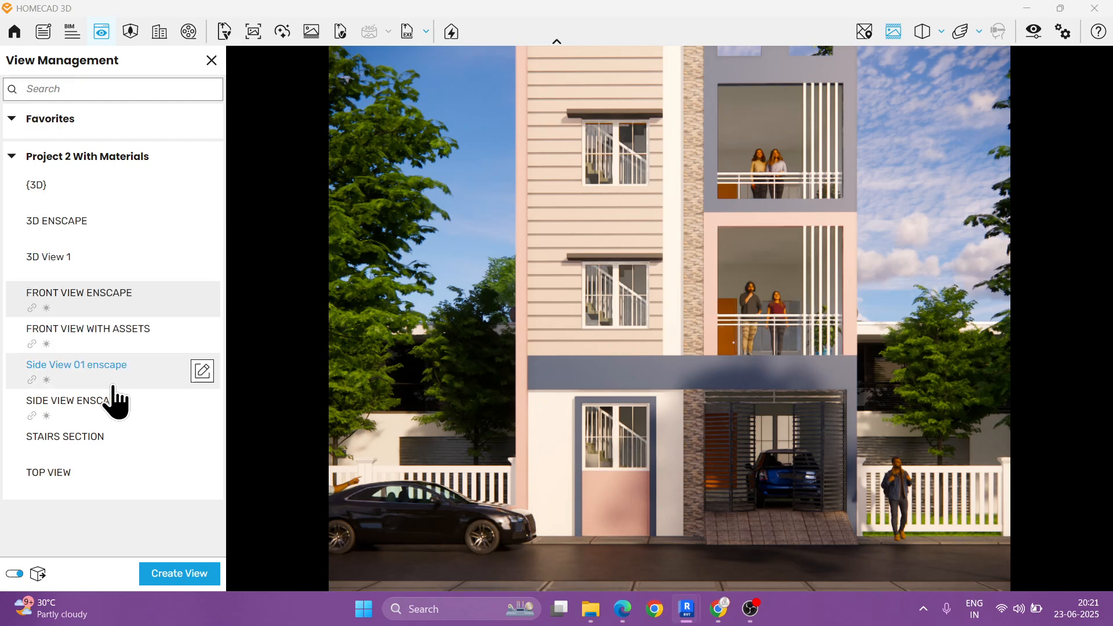
pyautogui.click(84, 304)
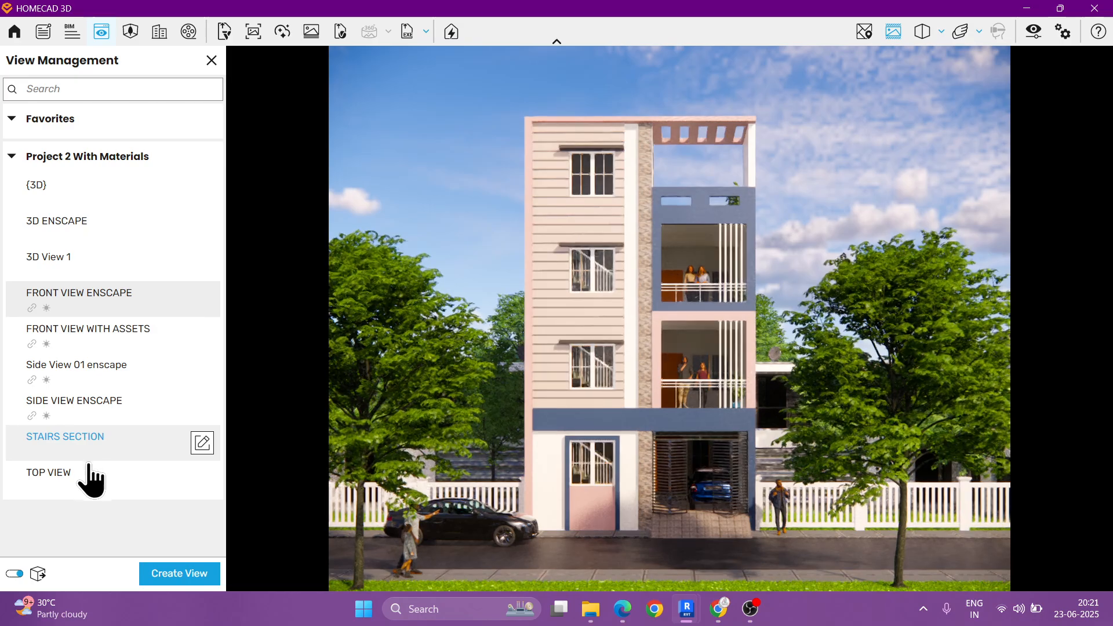
pyautogui.click(104, 344)
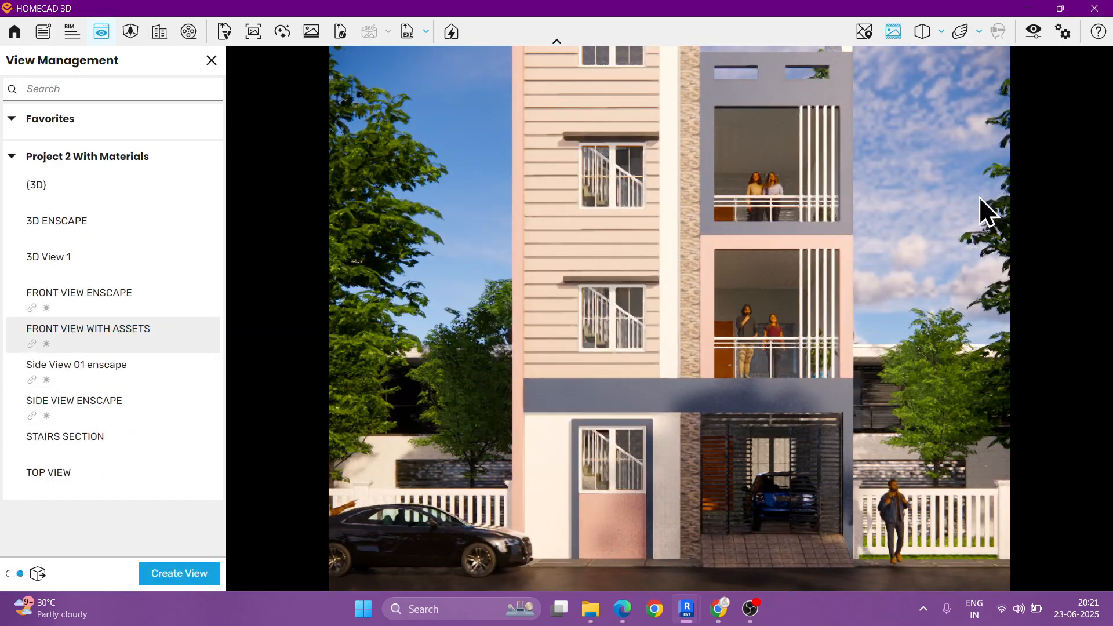
# Step: Set the camera's horizontal field of view to 50° and close the visual settings and View Management
pyautogui.click(1034, 31)
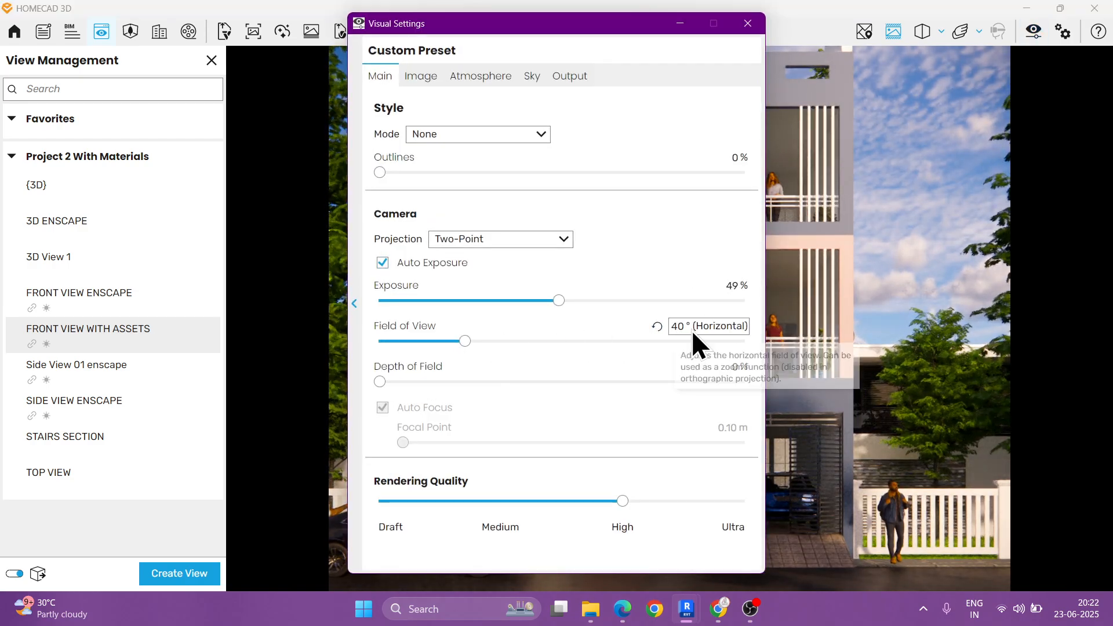
pyautogui.click(677, 332)
pyautogui.write('50')
pyautogui.press('Return')
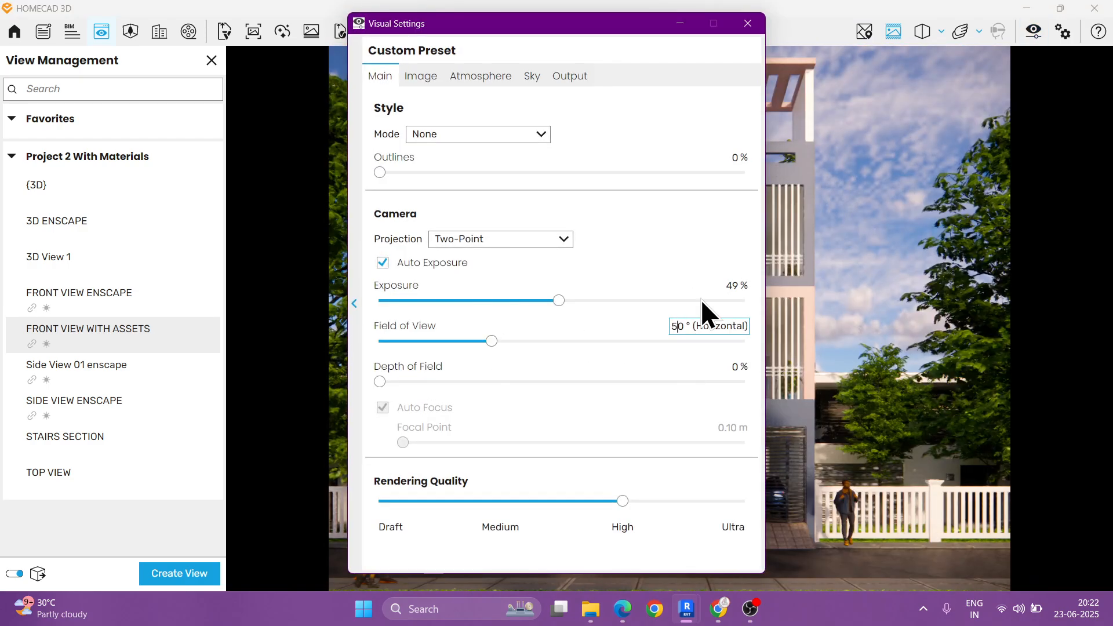
pyautogui.click(748, 24)
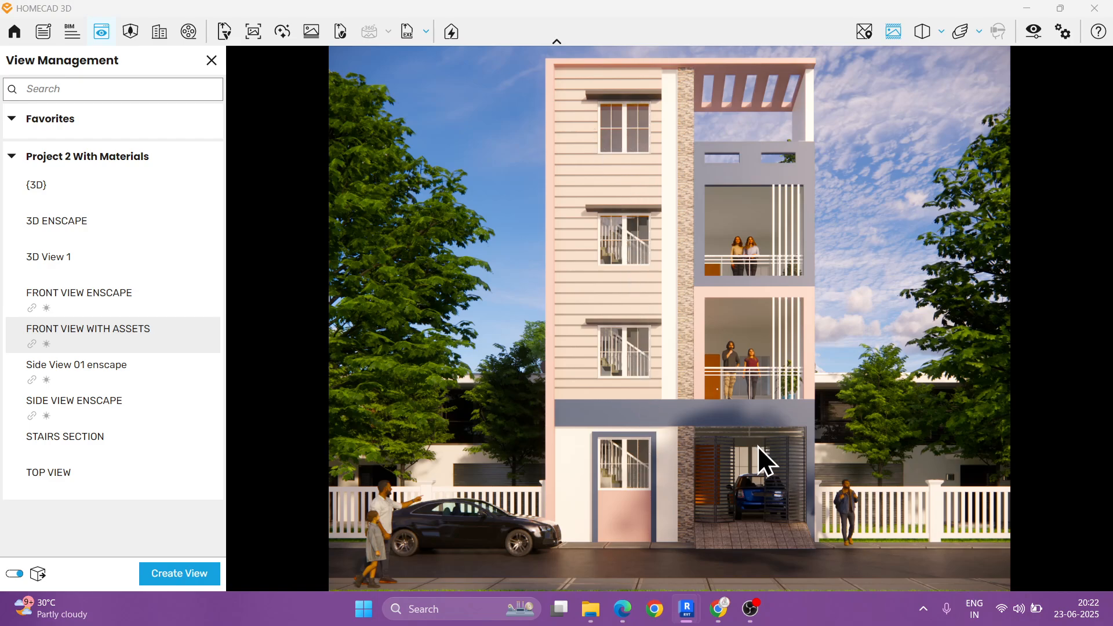
pyautogui.click(212, 60)
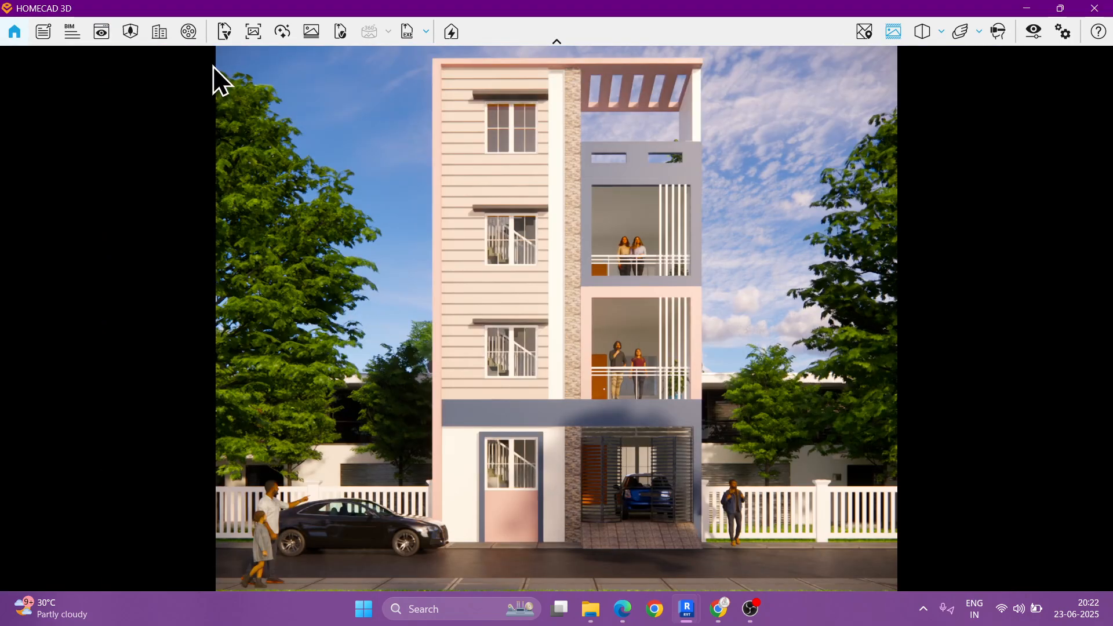
# Step: Start a screenshot export of the front view and choose the Desktop > Students Project Work > Revit Live folder
pyautogui.click(252, 33)
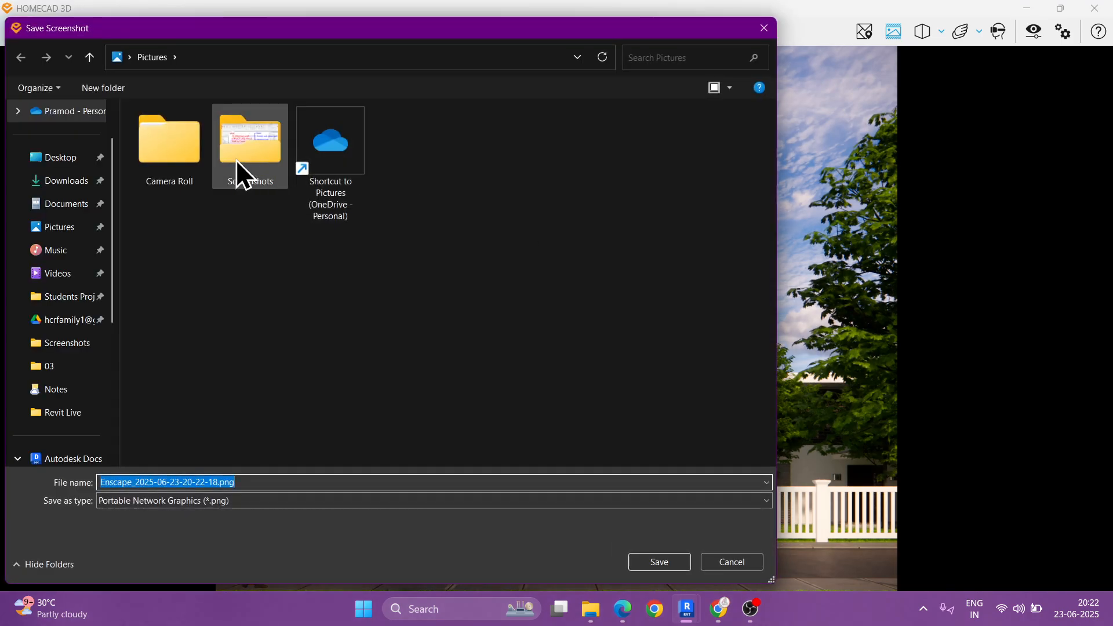
pyautogui.click(55, 157)
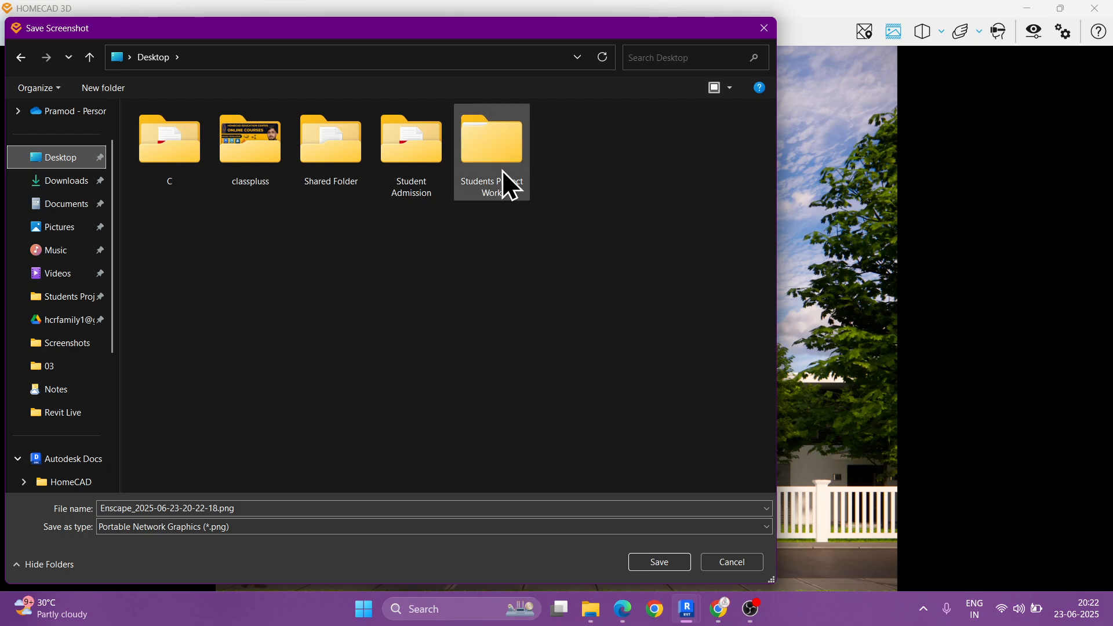
pyautogui.doubleClick(478, 157)
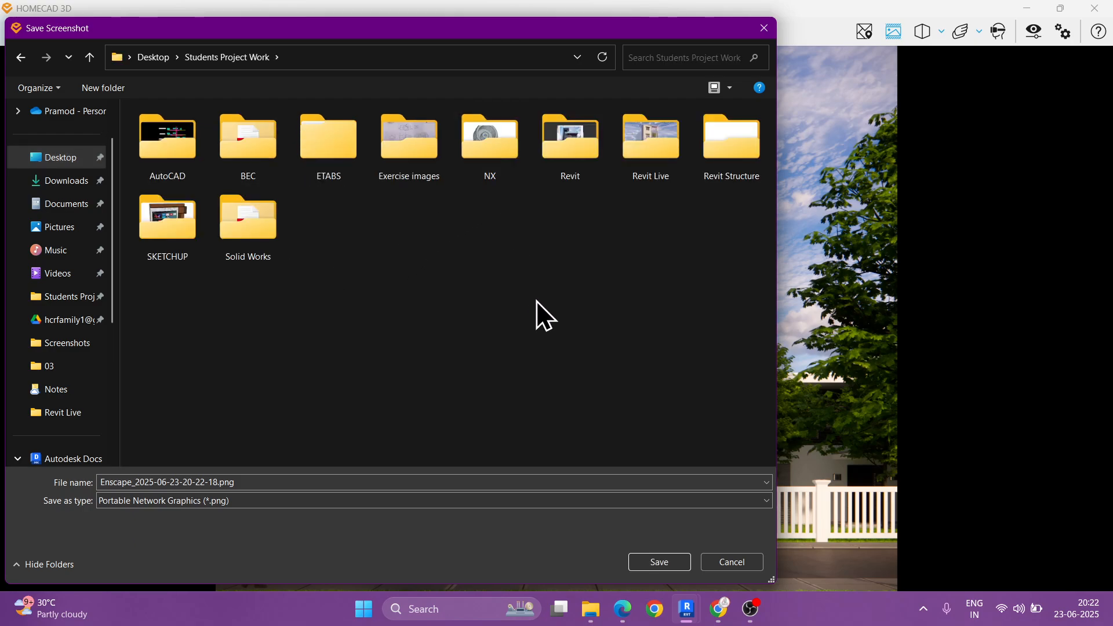
pyautogui.doubleClick(631, 164)
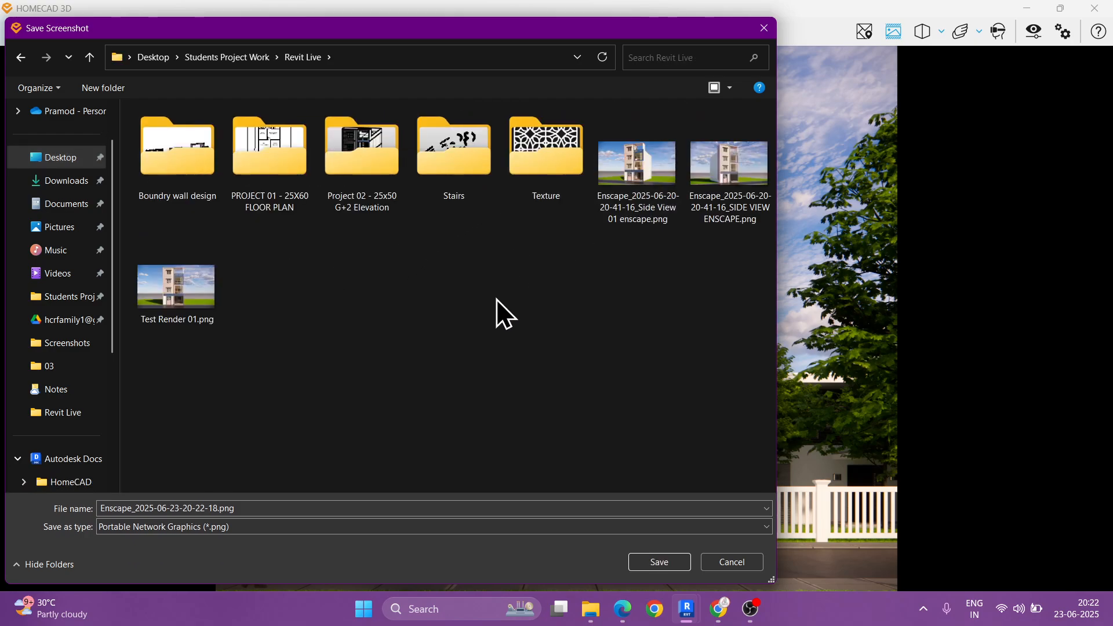
# Step: Name the screenshot RENDER WITH ASSETS and export it as a PNG
pyautogui.click(292, 509)
pyautogui.write('TEST')
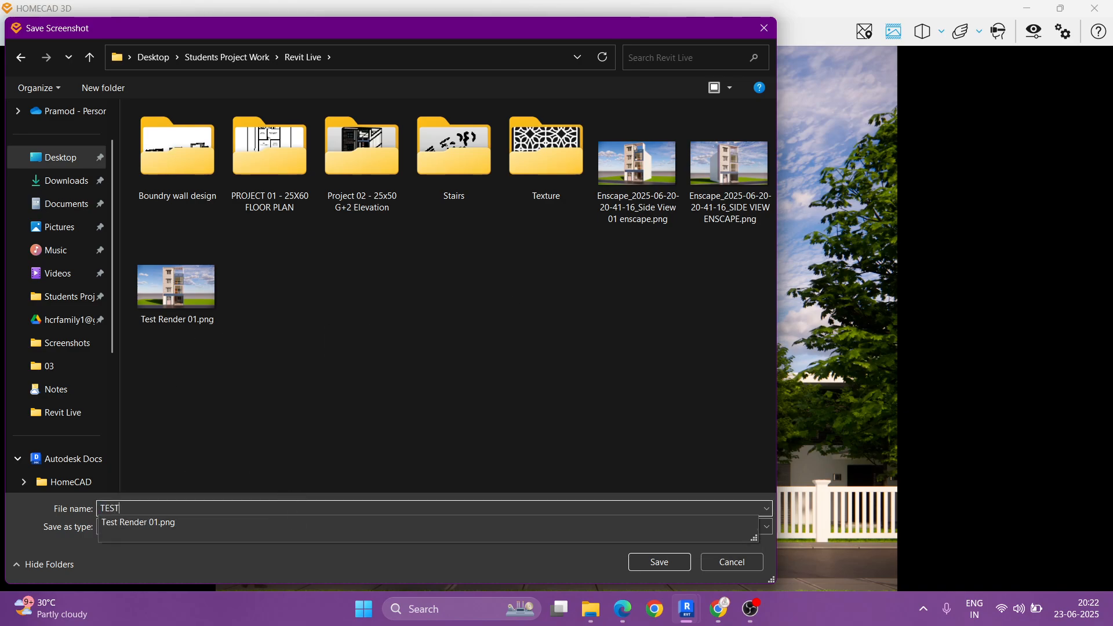
pyautogui.press('BackSpace')
pyautogui.press('BackSpace')
pyautogui.press('BackSpace')
pyautogui.press('BackSpace')
pyautogui.write('RENDER WITH ASSET')
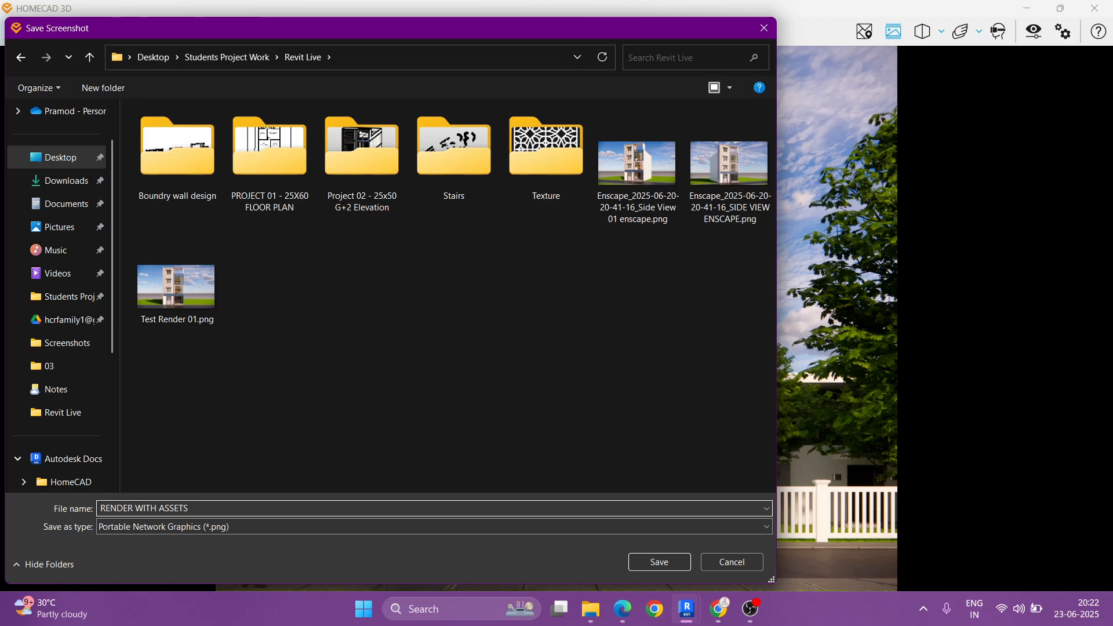
pyautogui.press('Return')
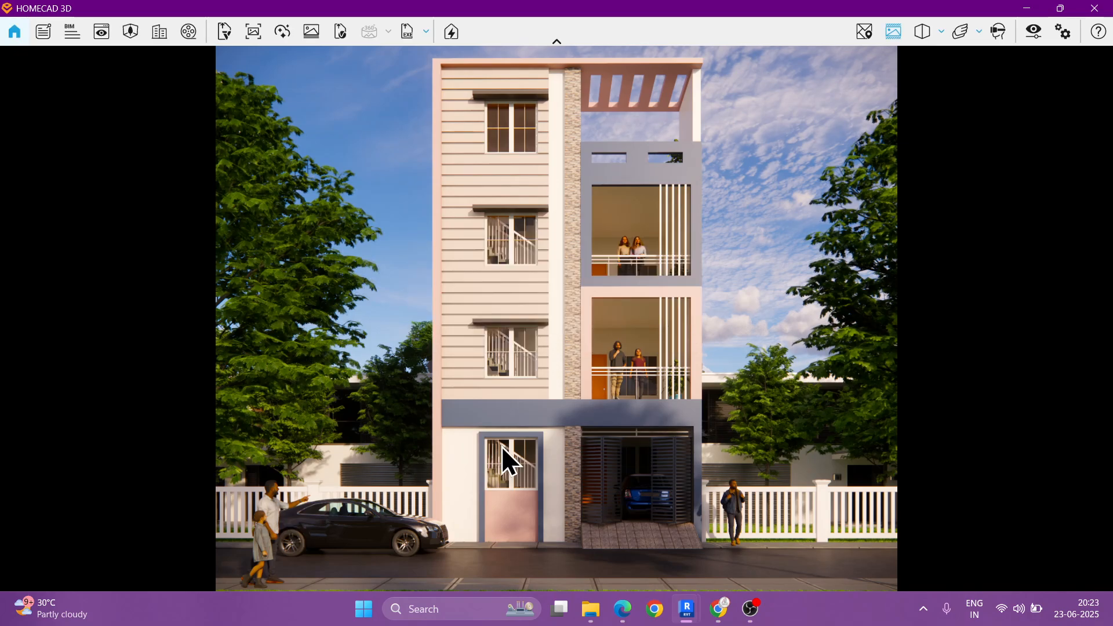
# Step: Open RENDER WITH ASSETS.png from the Revit Live folder, examine the gate, cars, people and upper floors up close, and close it
pyautogui.click(587, 615)
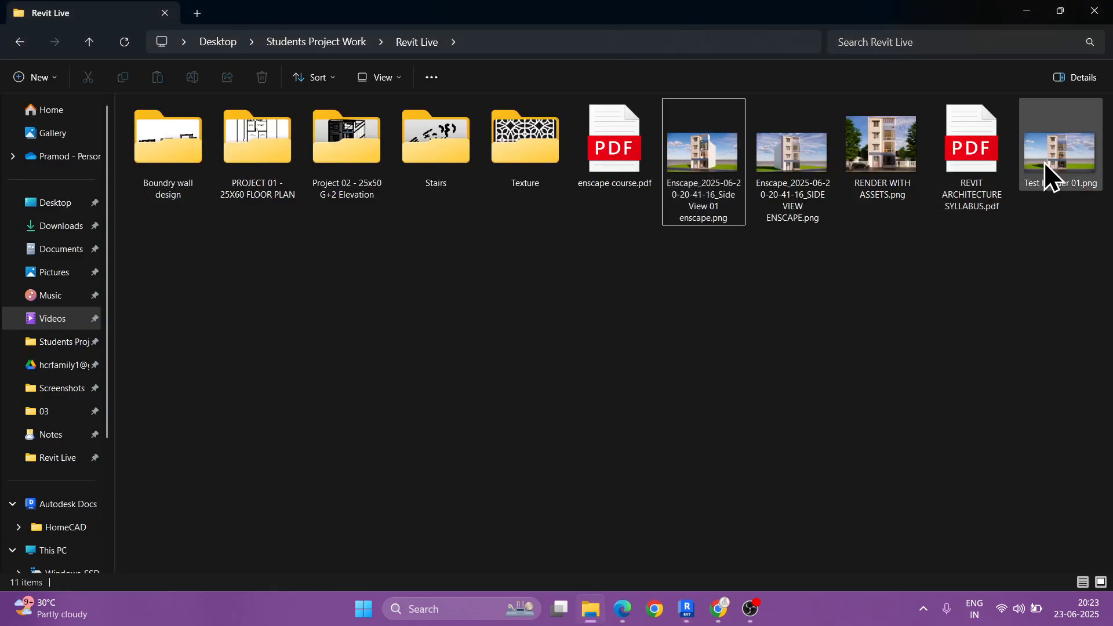
pyautogui.click(872, 153)
pyautogui.doubleClick(872, 152)
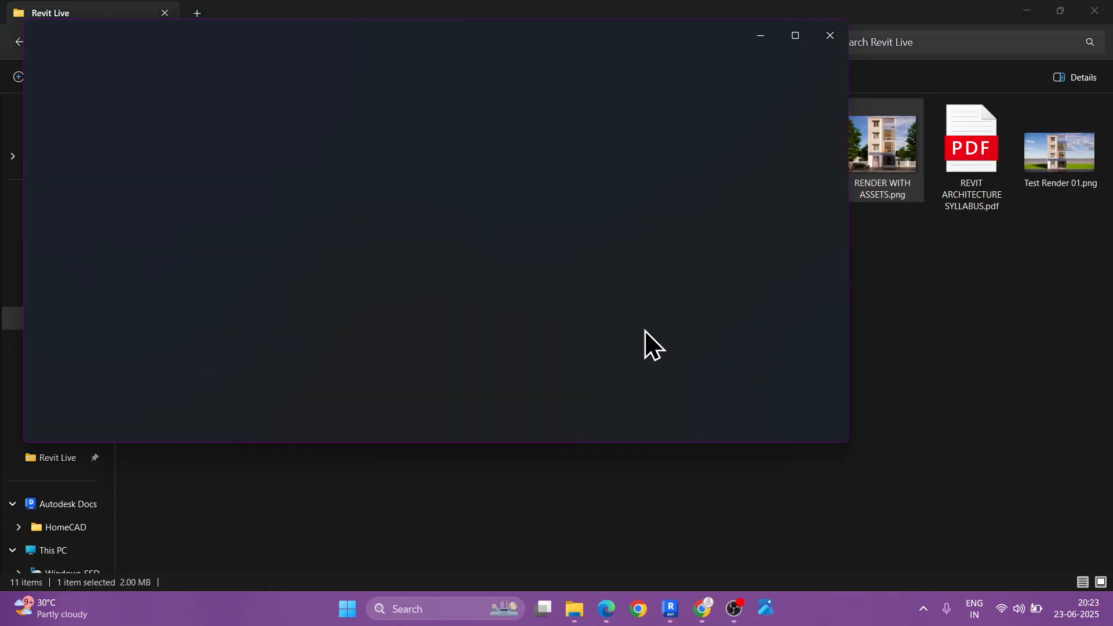
pyautogui.click(792, 36)
pyautogui.scroll(6, 592, 511)
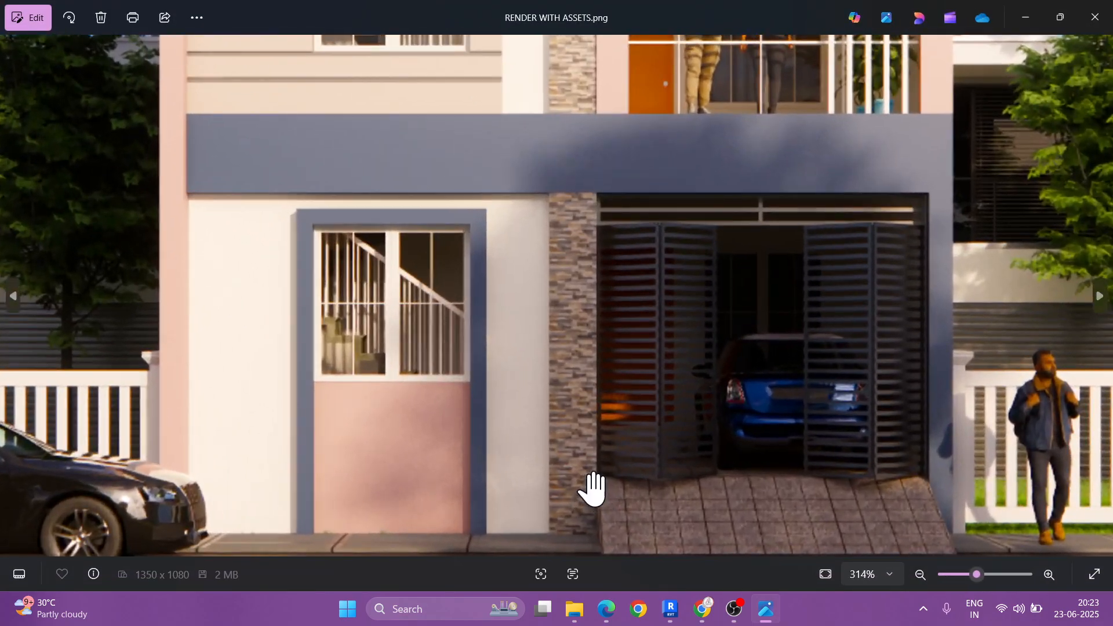
pyautogui.moveTo(571, 483); pyautogui.dragTo(845, 238)
pyautogui.moveTo(406, 310); pyautogui.dragTo(710, 318)
pyautogui.moveTo(183, 336); pyautogui.dragTo(303, 325)
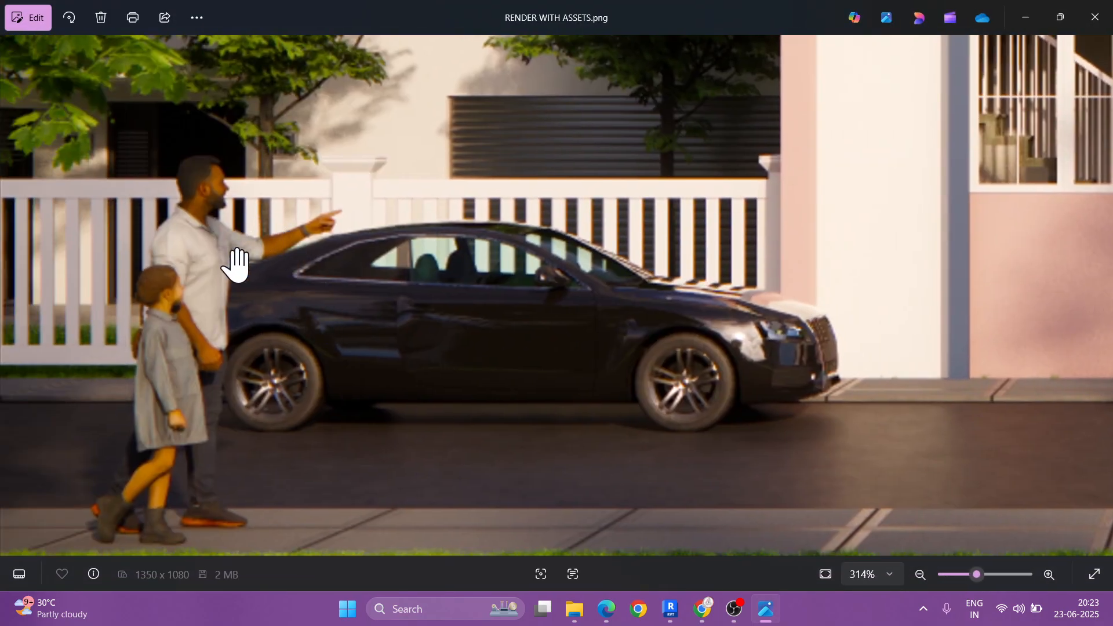
pyautogui.moveTo(716, 243); pyautogui.dragTo(136, 495)
pyautogui.moveTo(858, 81); pyautogui.dragTo(486, 318)
pyautogui.scroll(-6, 514, 397)
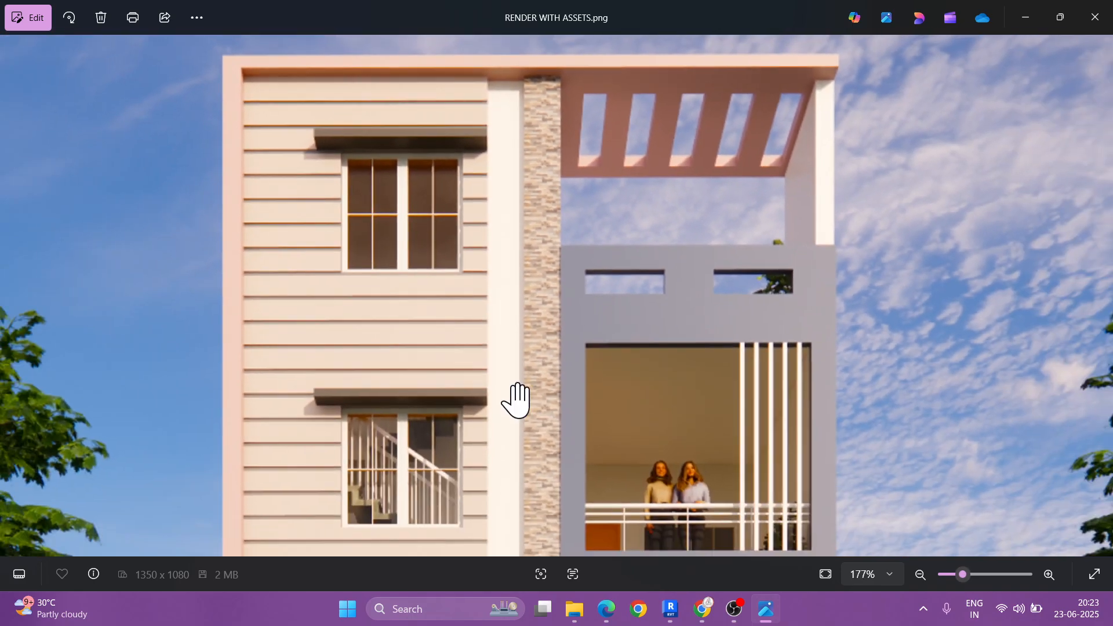
pyautogui.hotkey('alt', 'F4')
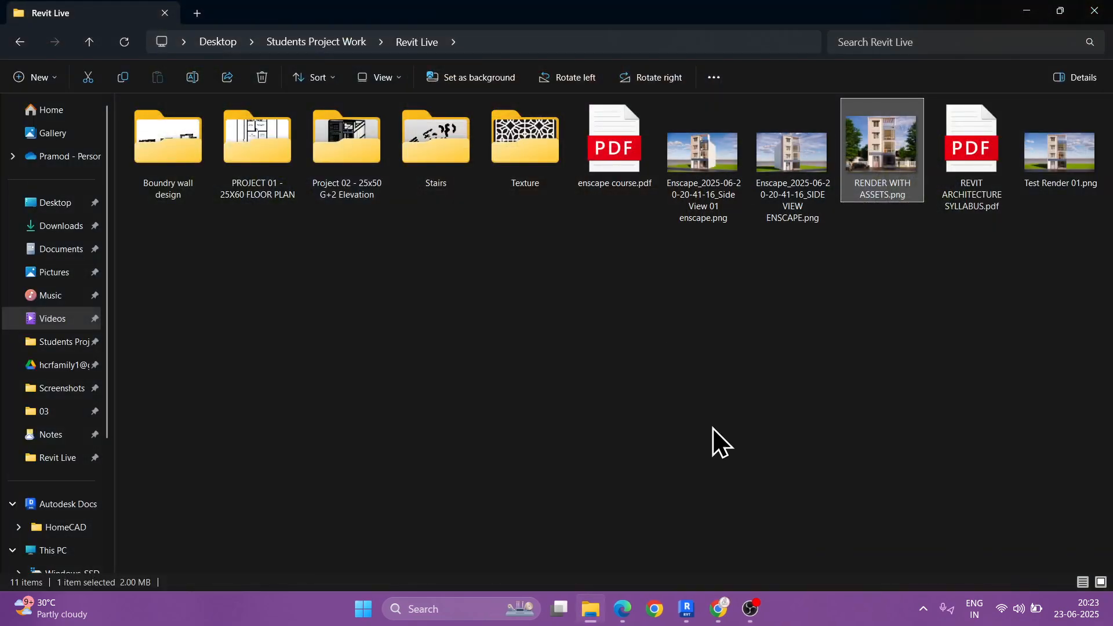
# Step: Check the Google Meet call window, minimize it and close the enscape course PDF
pyautogui.moveTo(717, 620)
pyautogui.click(642, 561)
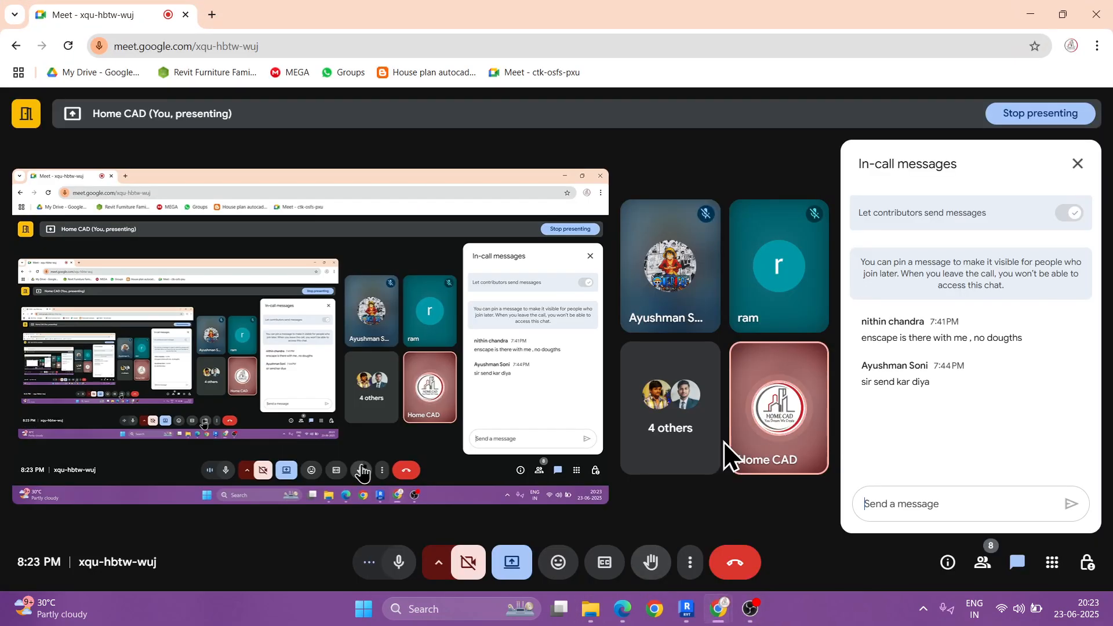
pyautogui.click(1025, 8)
pyautogui.click(621, 615)
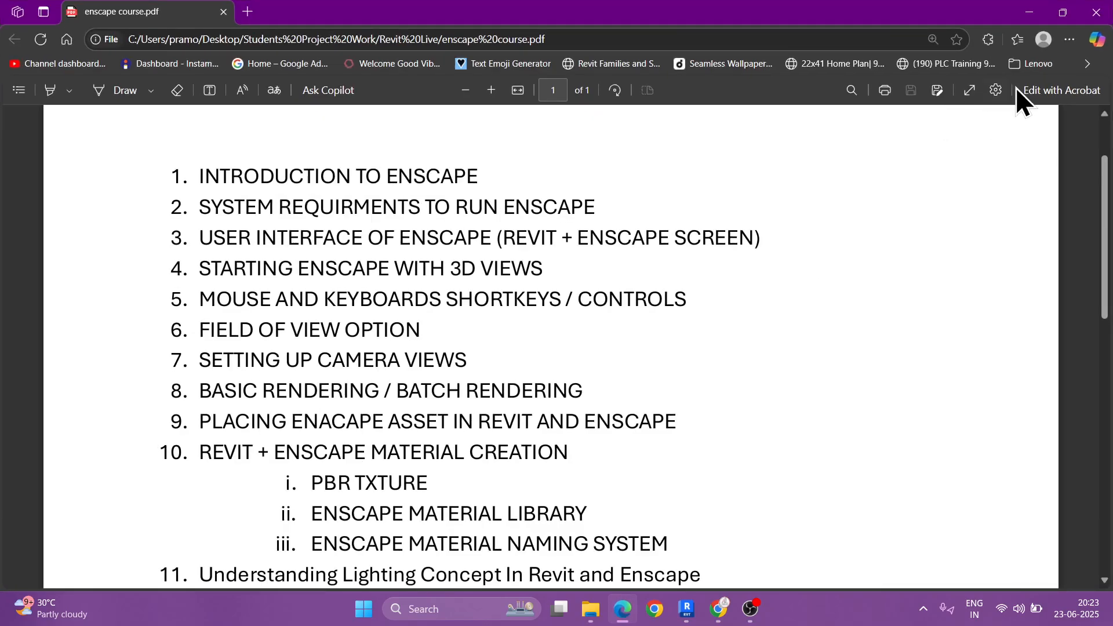
pyautogui.click(1098, 2)
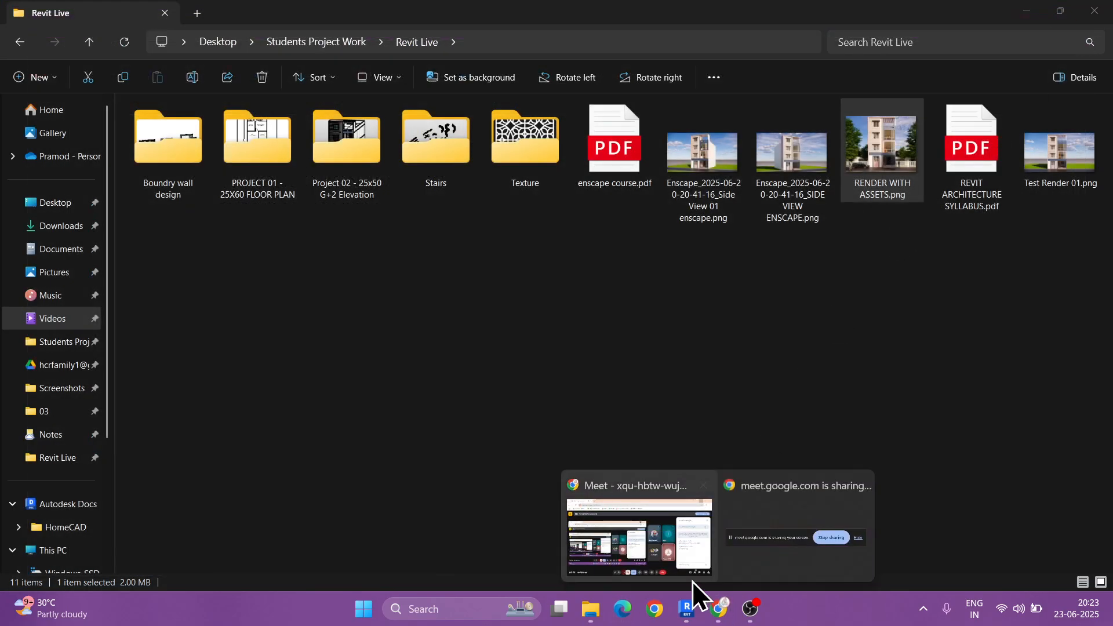
# Step: Switch back to the Enscape window and set the custom output resolution to 2048 x 2048
pyautogui.moveTo(687, 609)
pyautogui.click(707, 560)
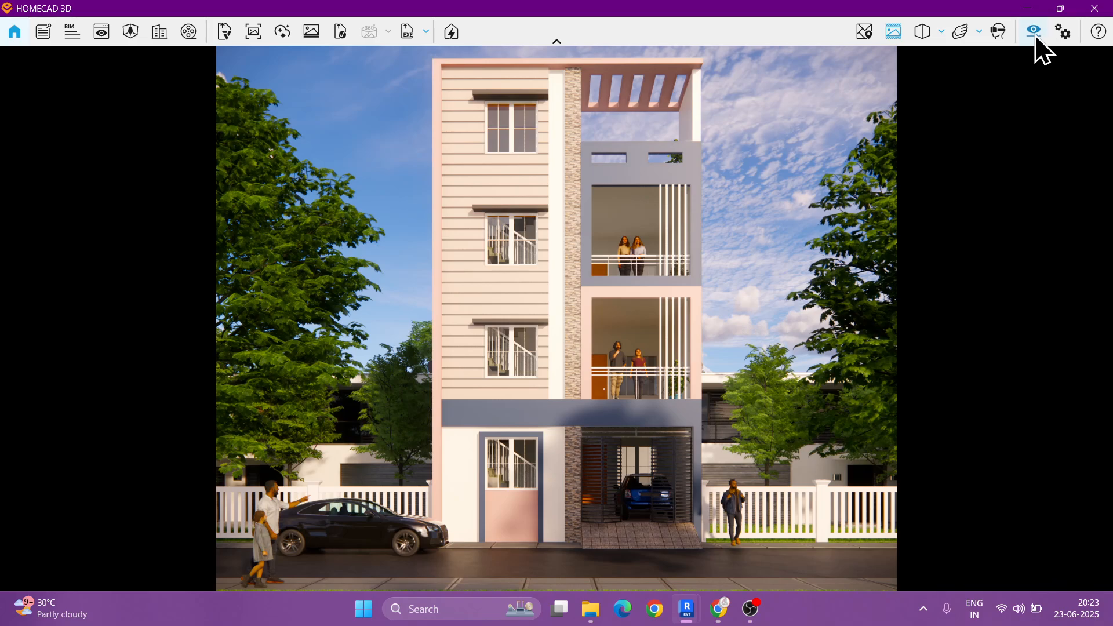
pyautogui.click(1033, 31)
pyautogui.click(569, 78)
pyautogui.moveTo(579, 133); pyautogui.dragTo(527, 134)
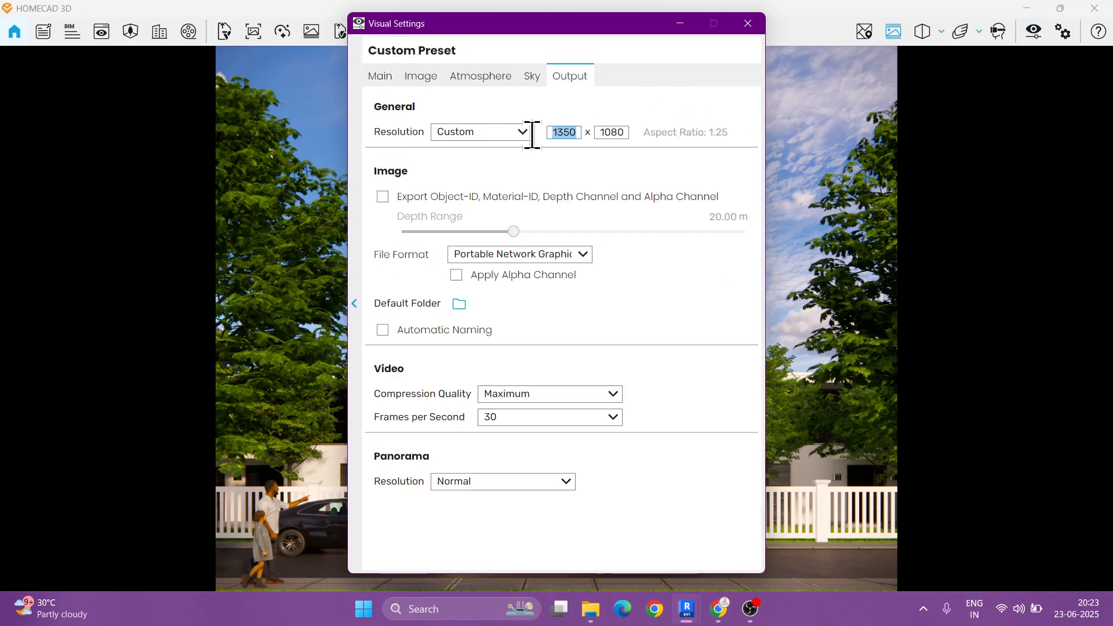
pyautogui.write('2048')
pyautogui.moveTo(623, 138); pyautogui.dragTo(577, 141)
pyautogui.click(626, 135)
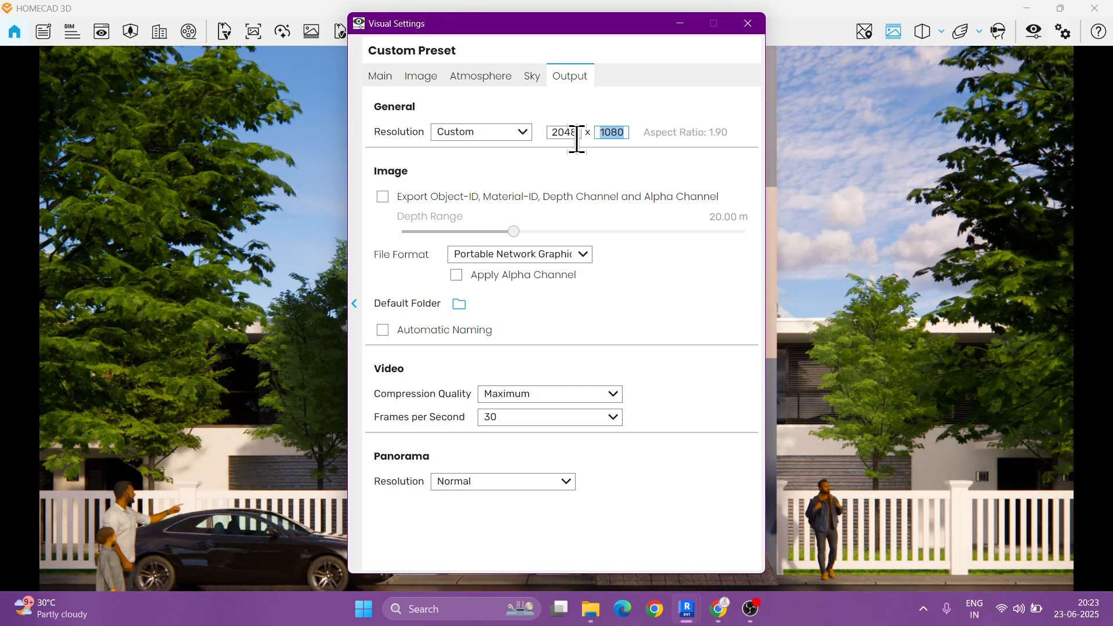
pyautogui.write('2048')
pyautogui.click(672, 26)
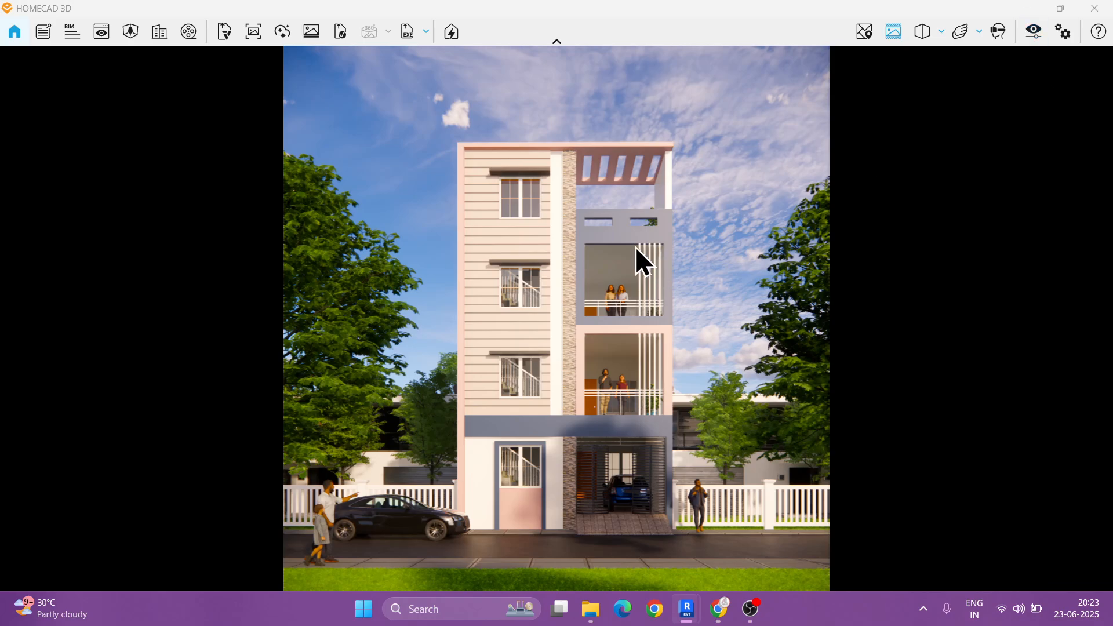
# Step: Export a screenshot of the square front view to the Revit Live folder as RENDER WITH ASSET 2048R
pyautogui.click(253, 31)
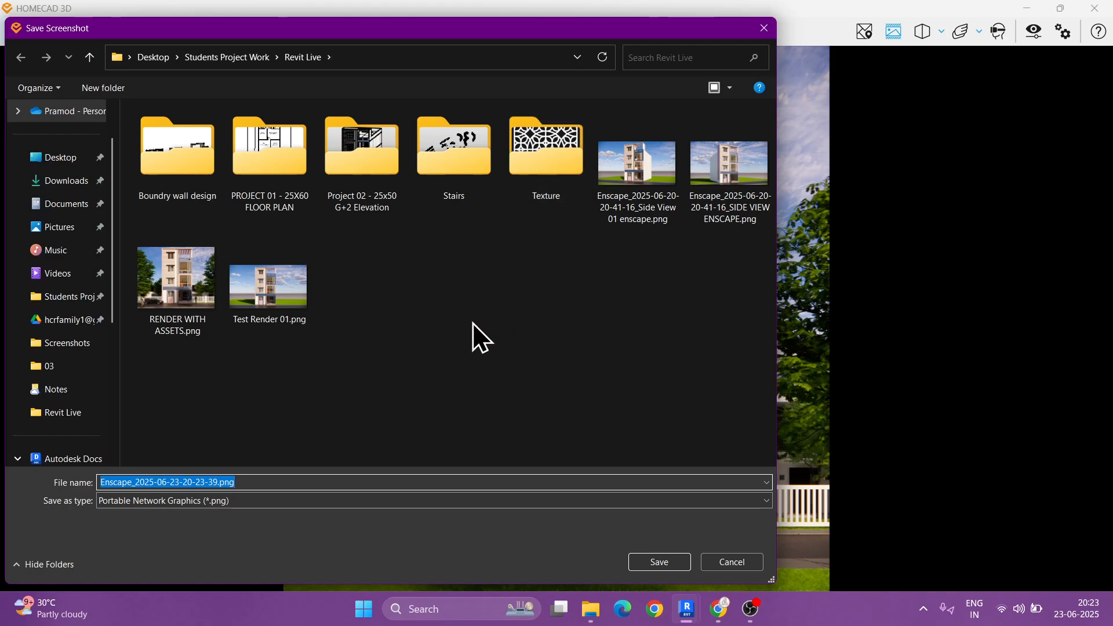
pyautogui.write('REN')
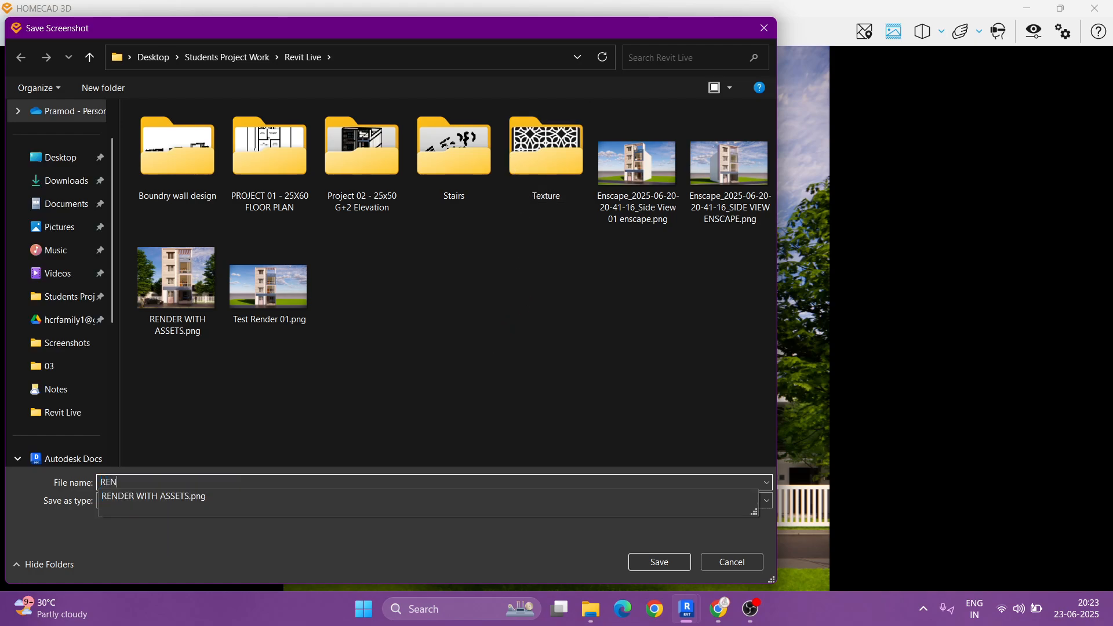
pyautogui.write('DER WITH ASSET ')
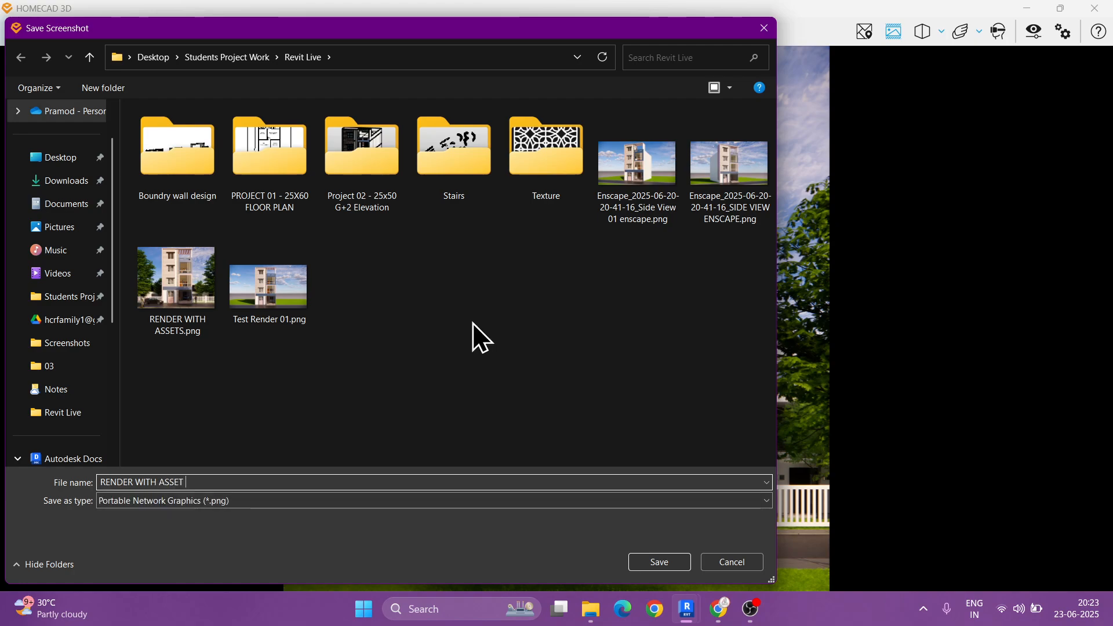
pyautogui.write('2048')
pyautogui.write('R')
pyautogui.press('Return')
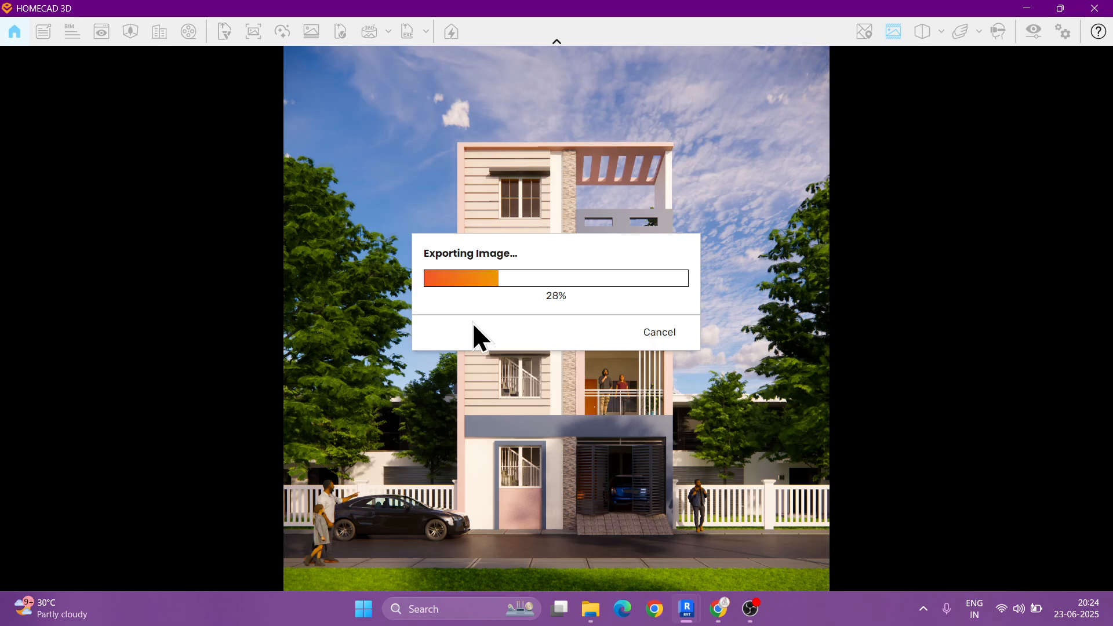
pyautogui.moveTo(68, 284)
pyautogui.mouseDown()
pyautogui.moveTo(86, 253)
pyautogui.moveTo(129, 272)
pyautogui.moveTo(221, 231)
pyautogui.moveTo(189, 192)
pyautogui.mouseUp()
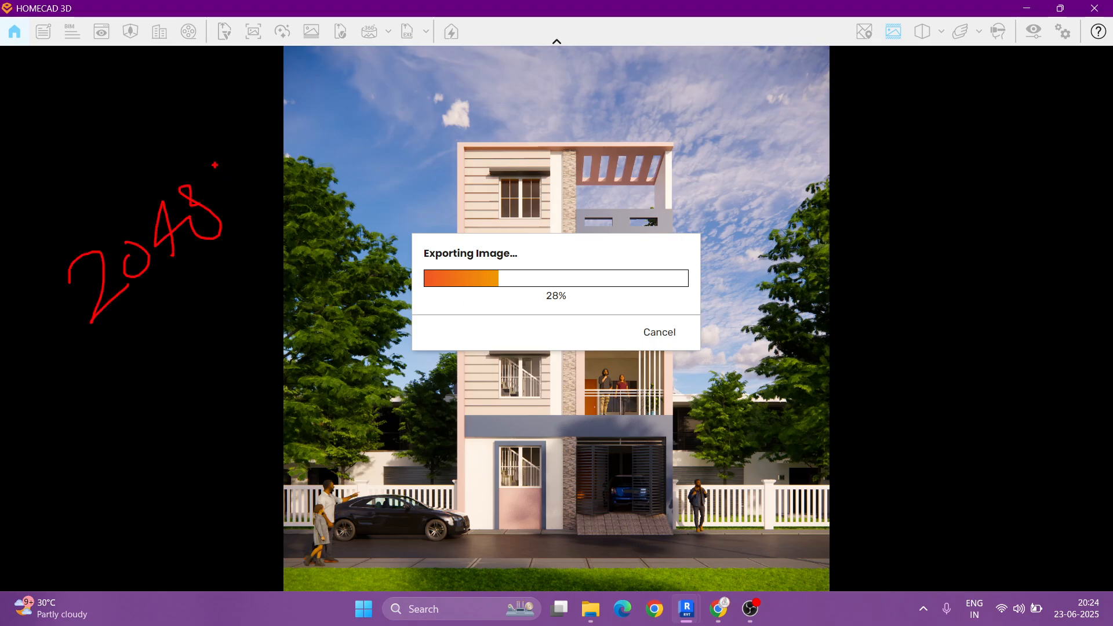
pyautogui.moveTo(256, 141)
pyautogui.mouseDown()
pyautogui.moveTo(250, 190)
pyautogui.moveTo(272, 191)
pyautogui.mouseUp()
pyautogui.press('Escape')
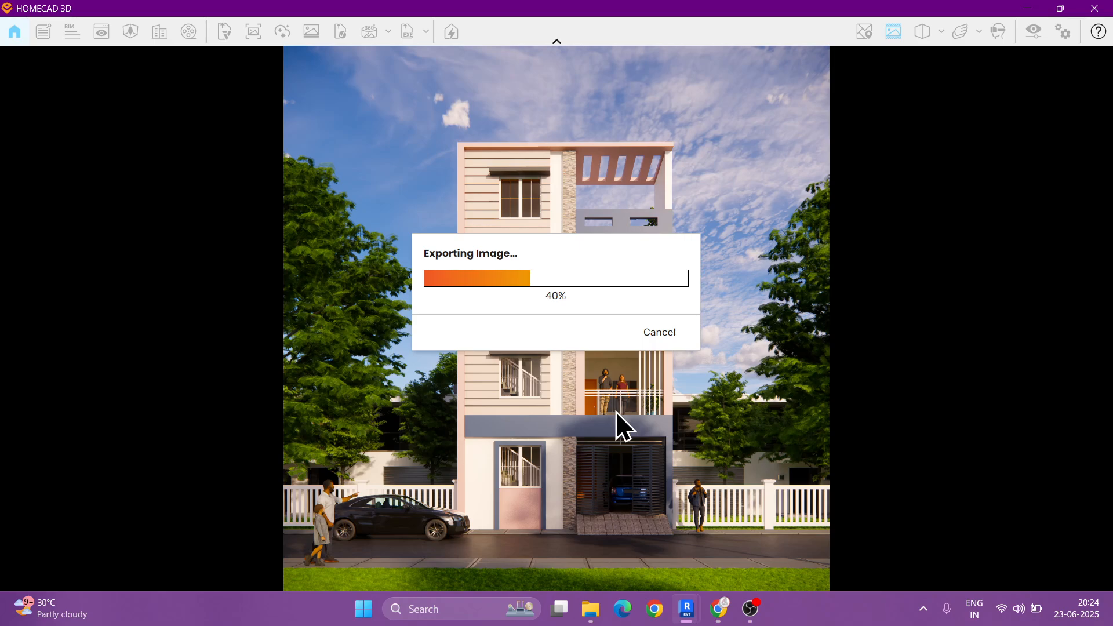
pyautogui.click(750, 608)
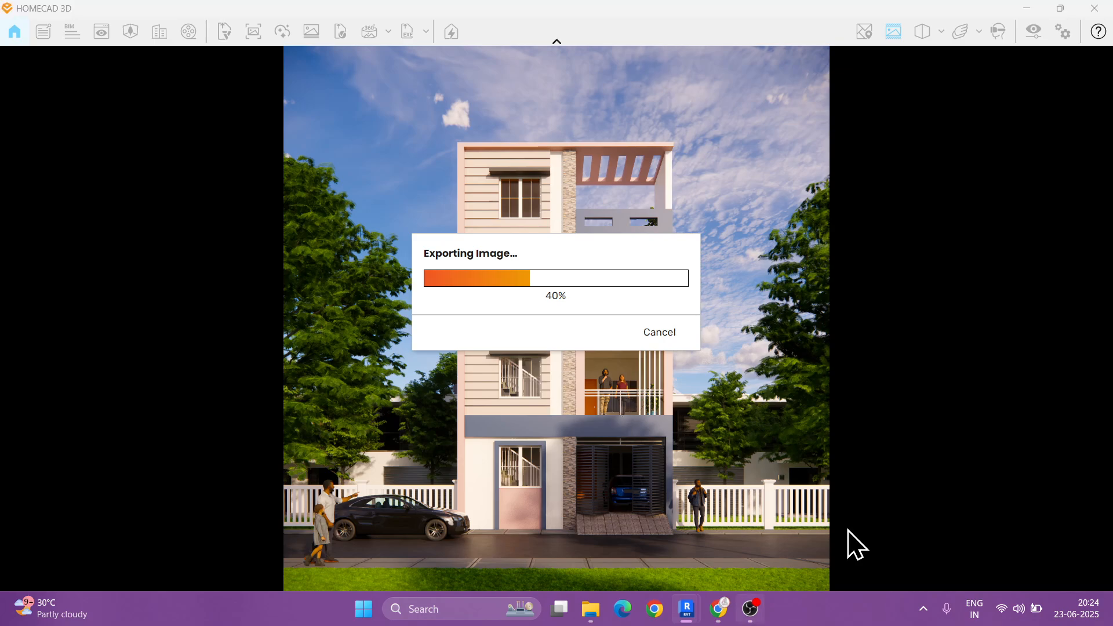